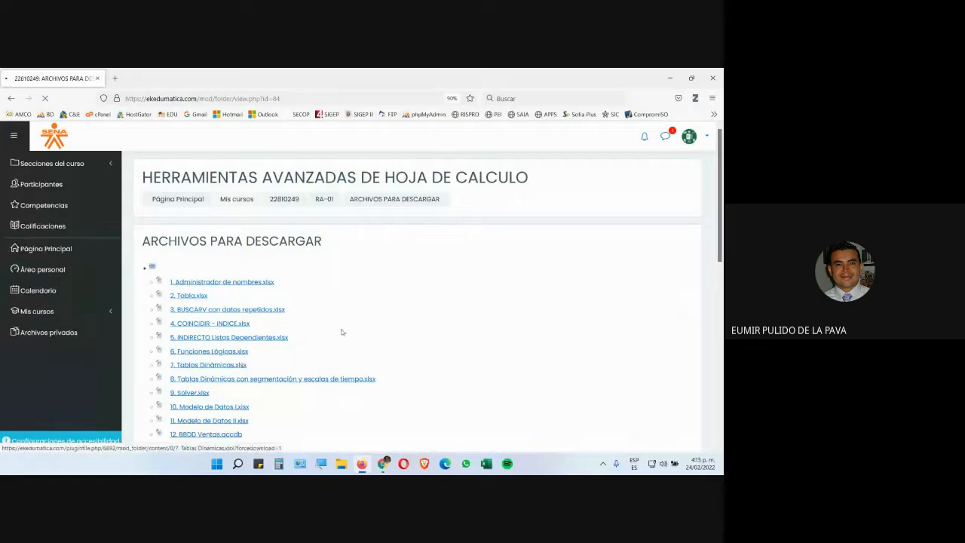
Open the course file 3. BUSCARV con datos repetidos.xlsx in Excel and enable editing of the workbook
click(216, 309)
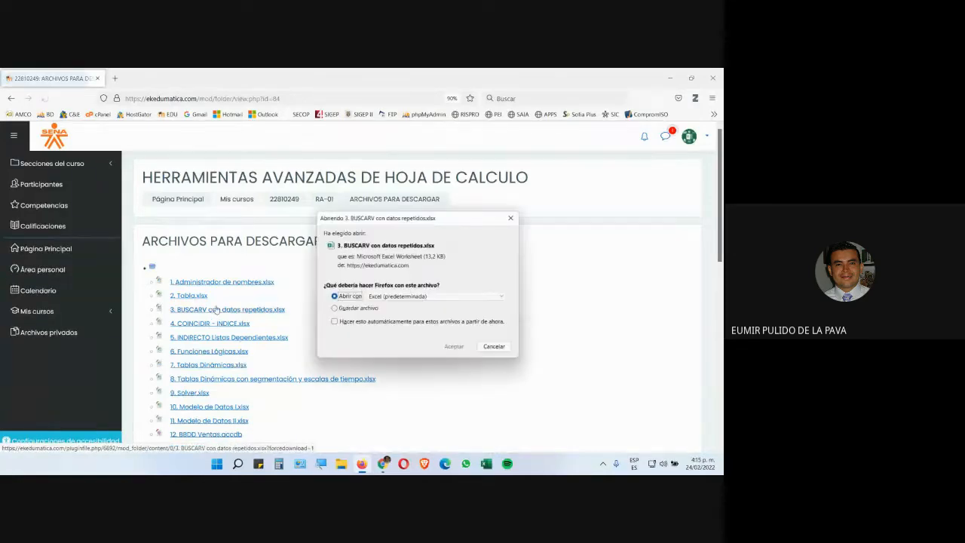
click(450, 346)
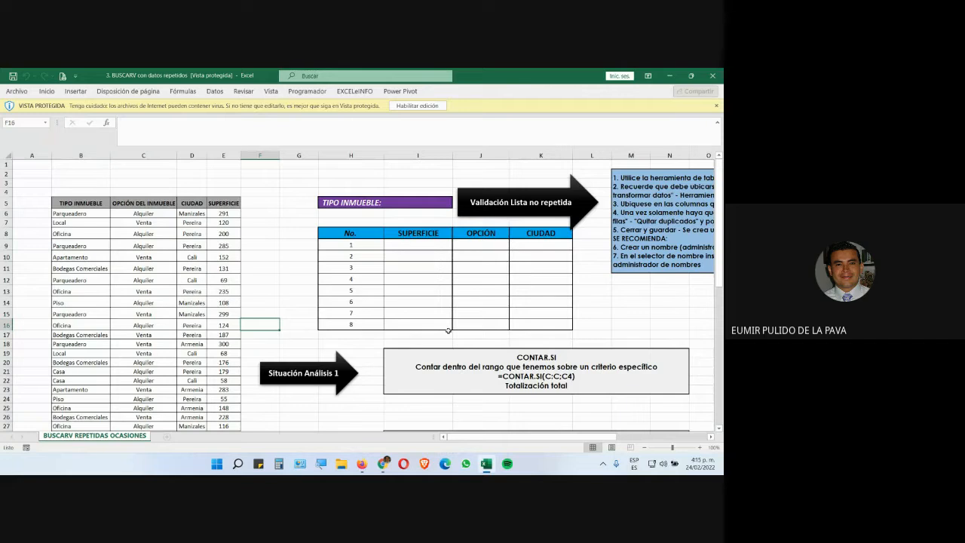
click(416, 106)
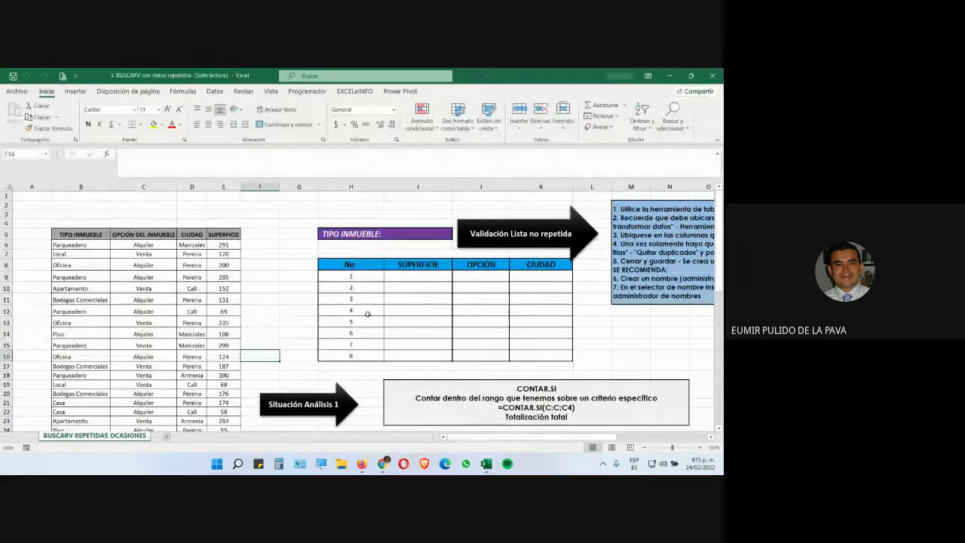
Select the TIPO INMUEBLE column from its header down to the last entry and copy it
click(419, 235)
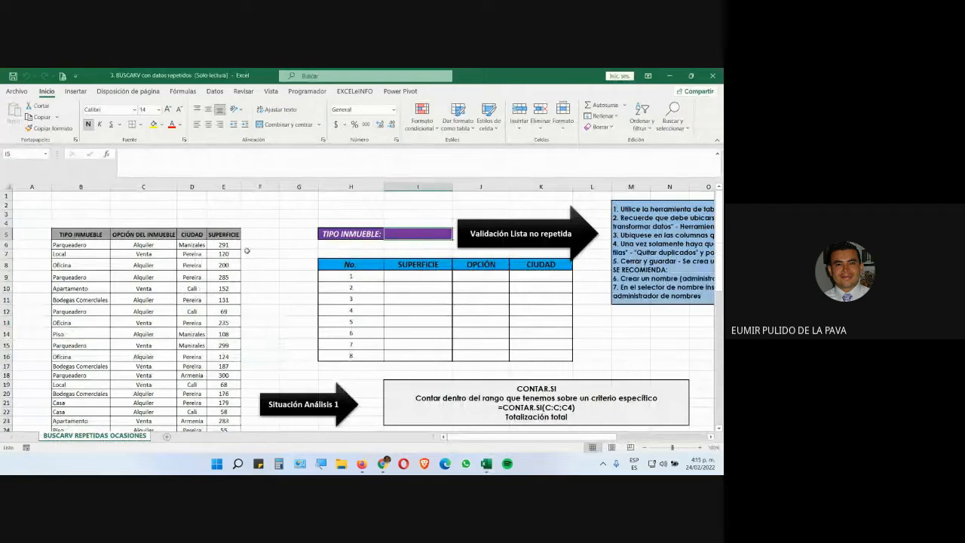
click(91, 236)
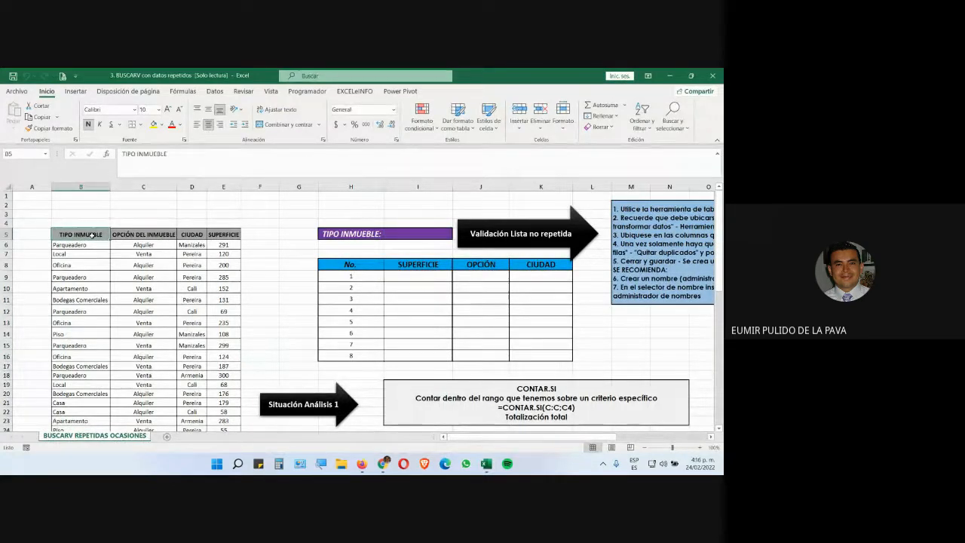
key(ctrl+shift+Down)
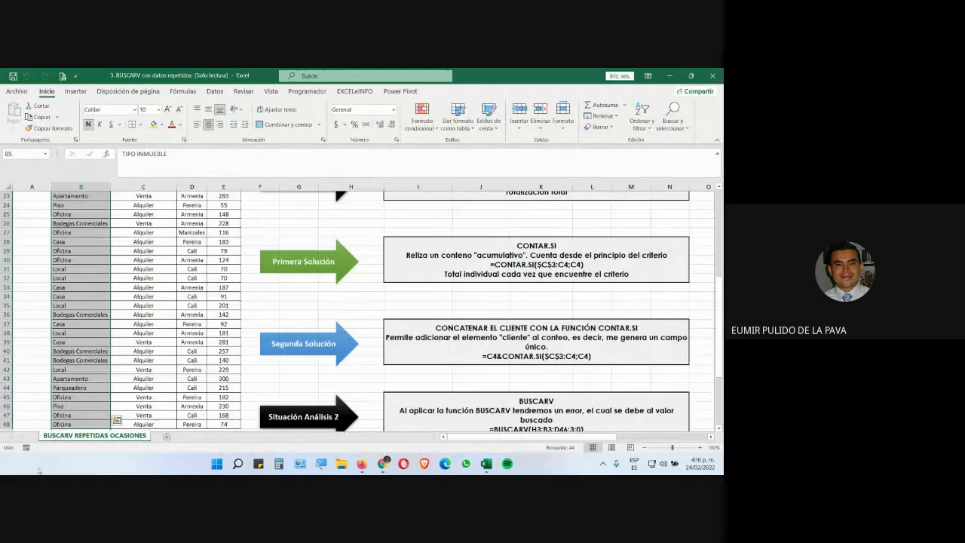
key(ctrl+c)
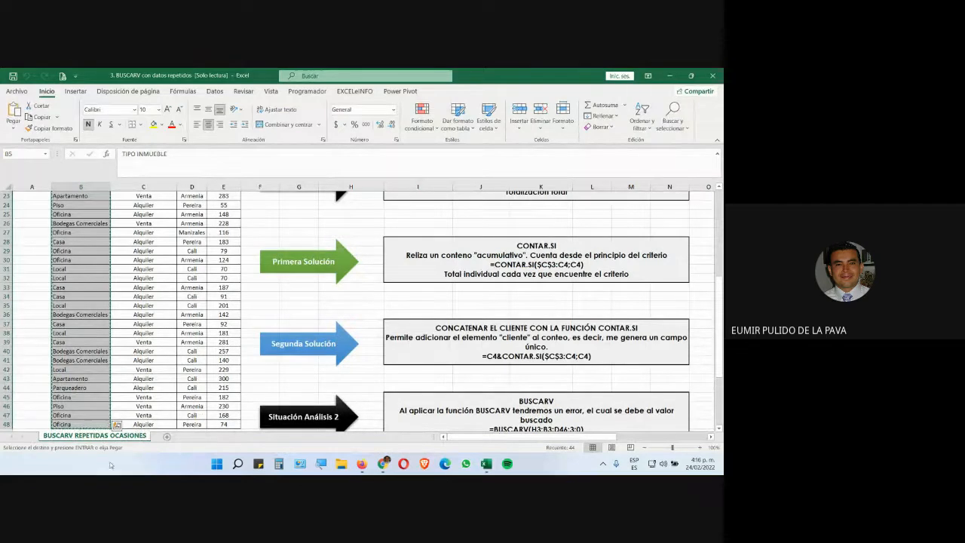
Add a new worksheet and rename it LISTAS
click(168, 436)
right_click(172, 440)
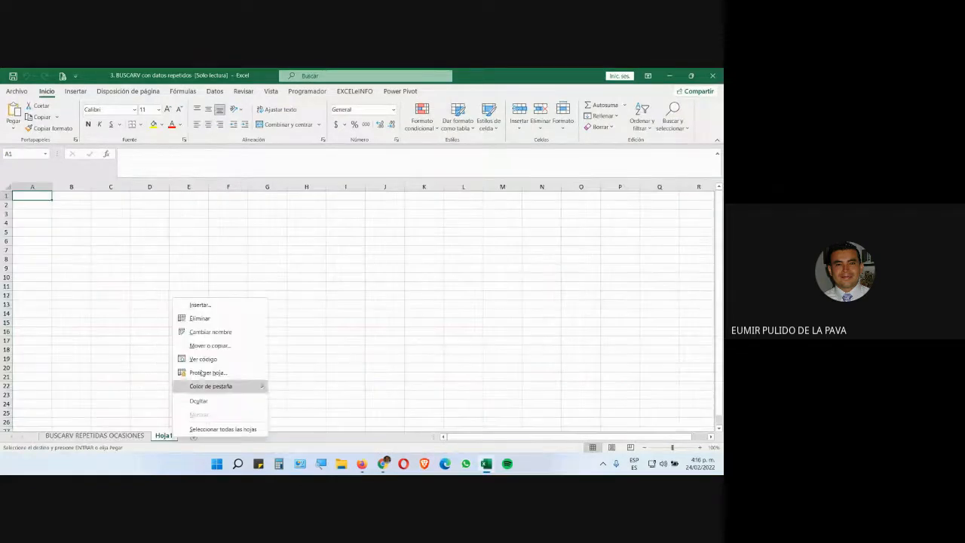
click(211, 332)
text(ISTAS)
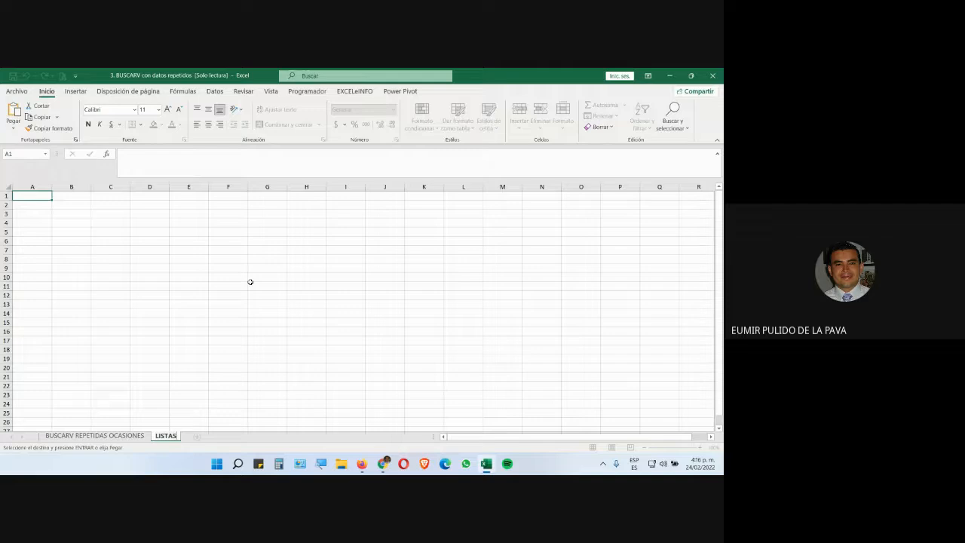
key(Return)
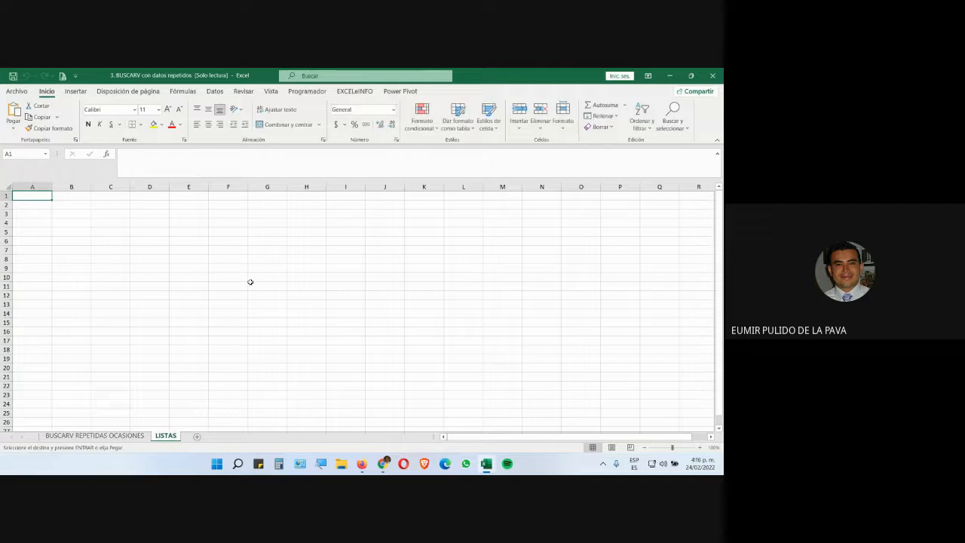
Paste the copied TIPO INMUEBLE list into cell A1 of LISTAS and autofit column A's width
click(13, 130)
click(12, 200)
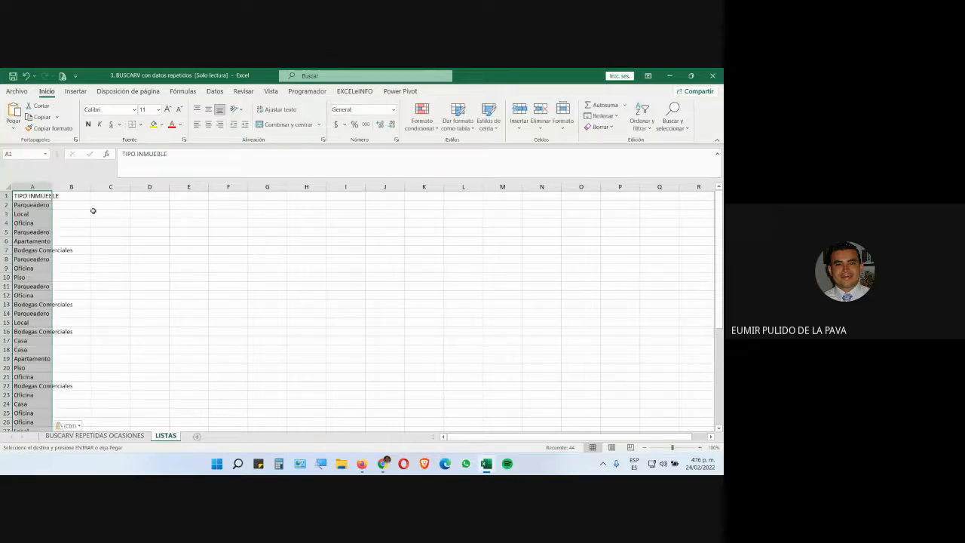
double_click(51, 187)
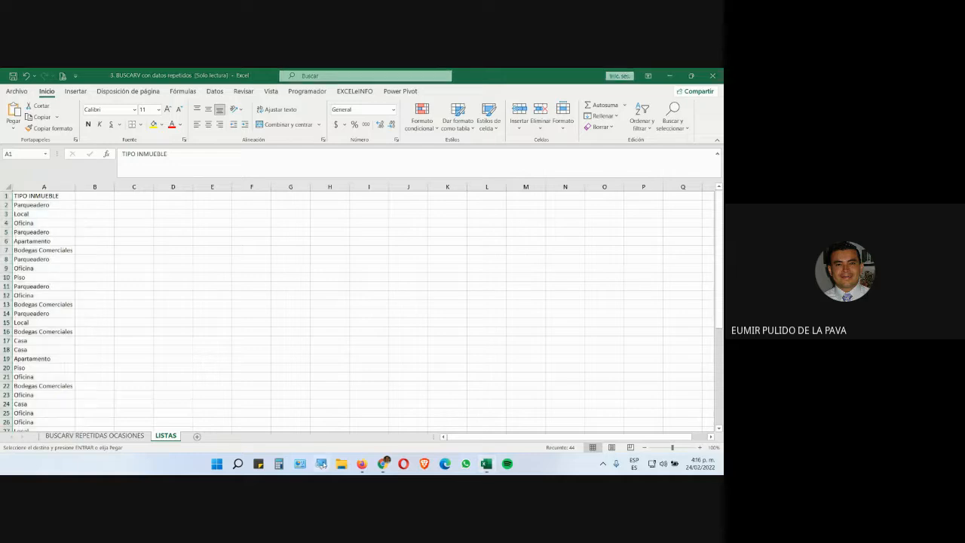
Remove duplicate values from column A, treating the first row as a header, and acknowledge the result
key(super+plus)
click(354, 436)
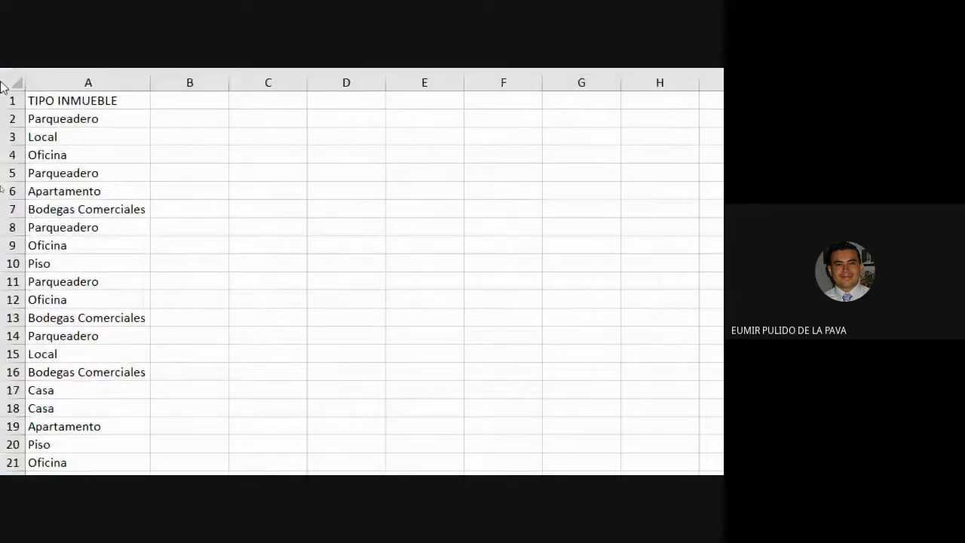
click(87, 189)
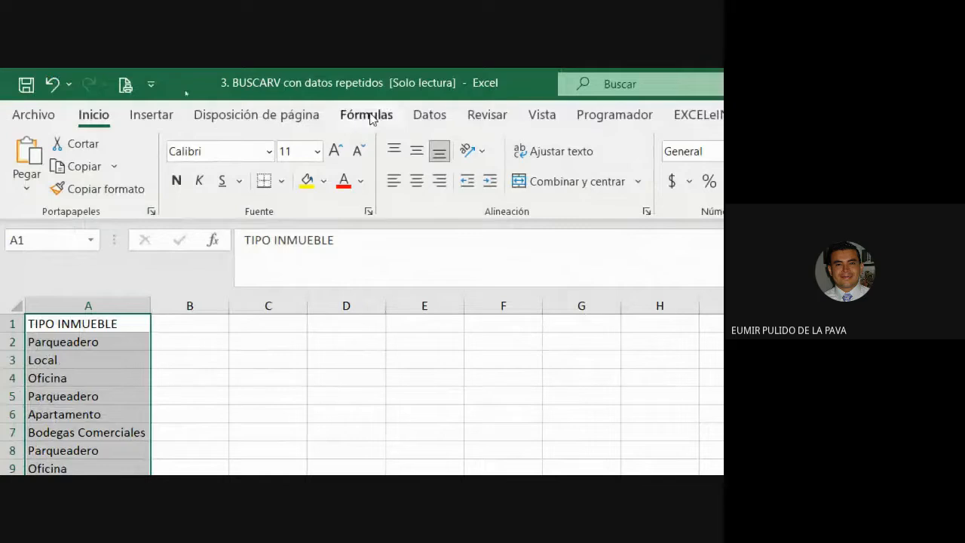
click(430, 115)
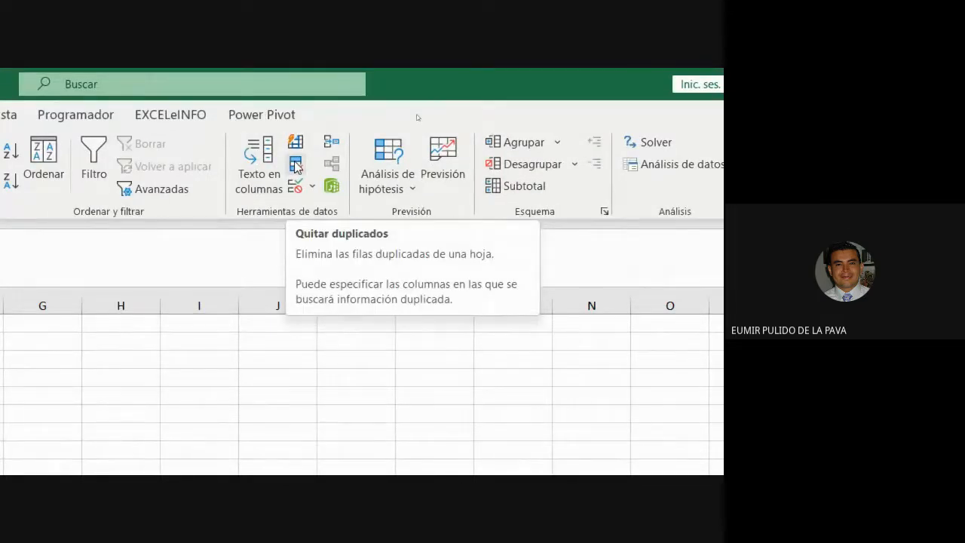
click(296, 167)
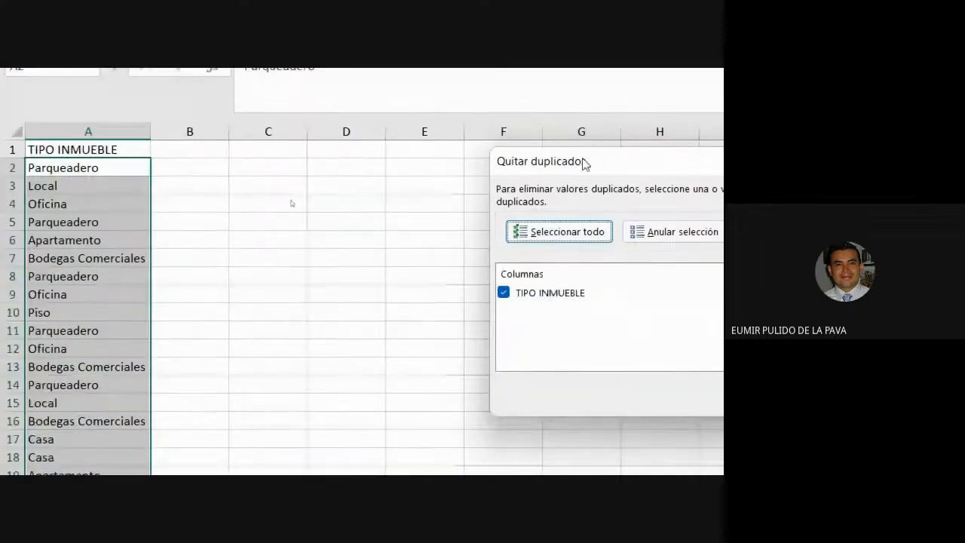
drag(581, 163, 269, 187)
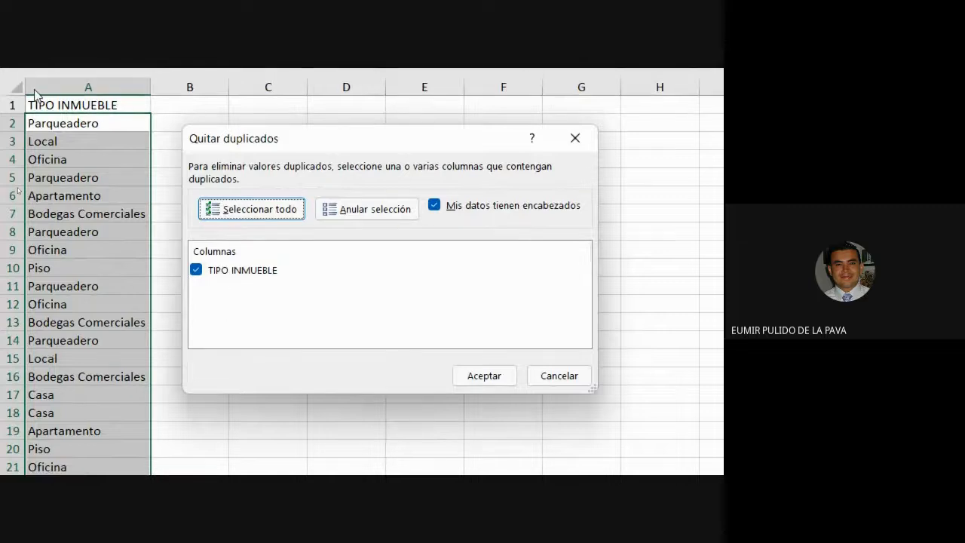
click(491, 377)
drag(614, 286, 280, 199)
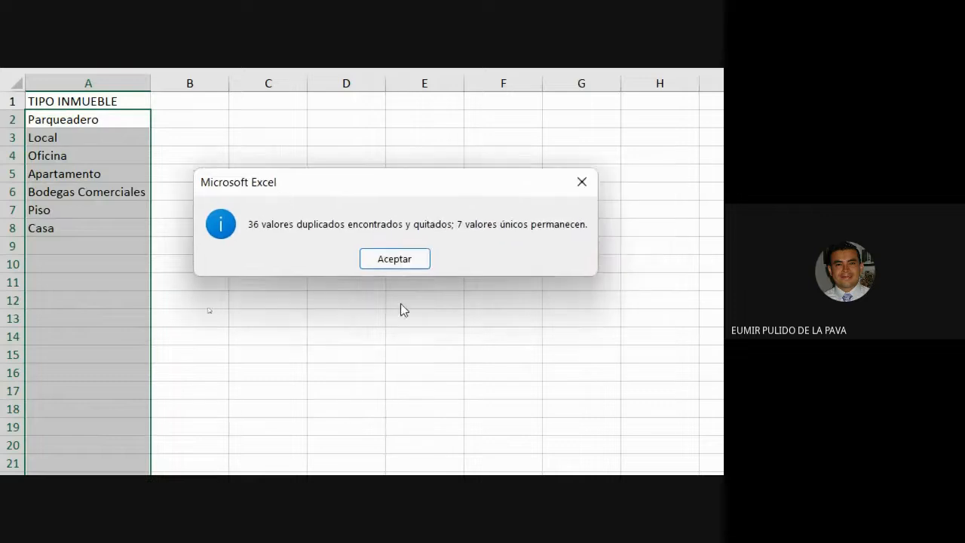
click(393, 258)
Convert the unique TIPO INMUEBLE list starting at A1 into a table
click(177, 176)
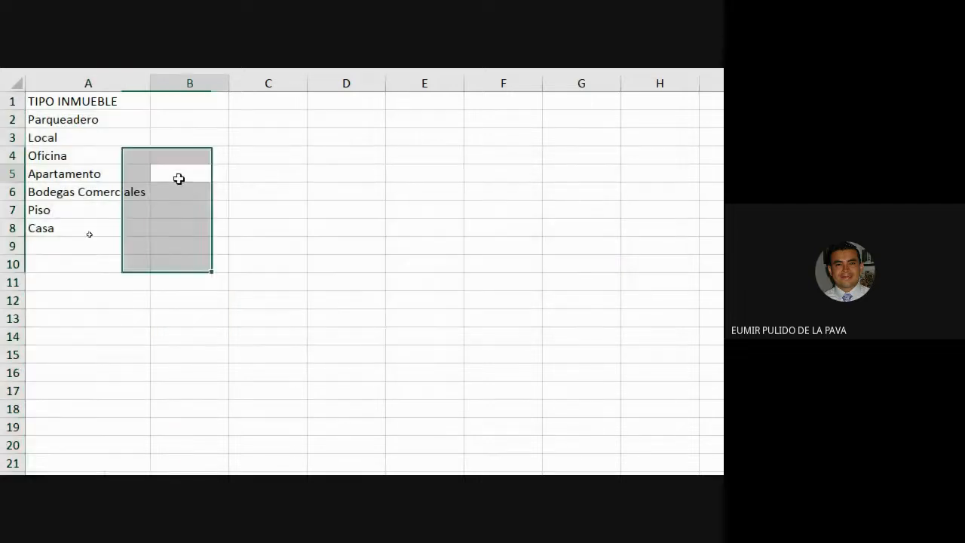
drag(86, 113, 88, 208)
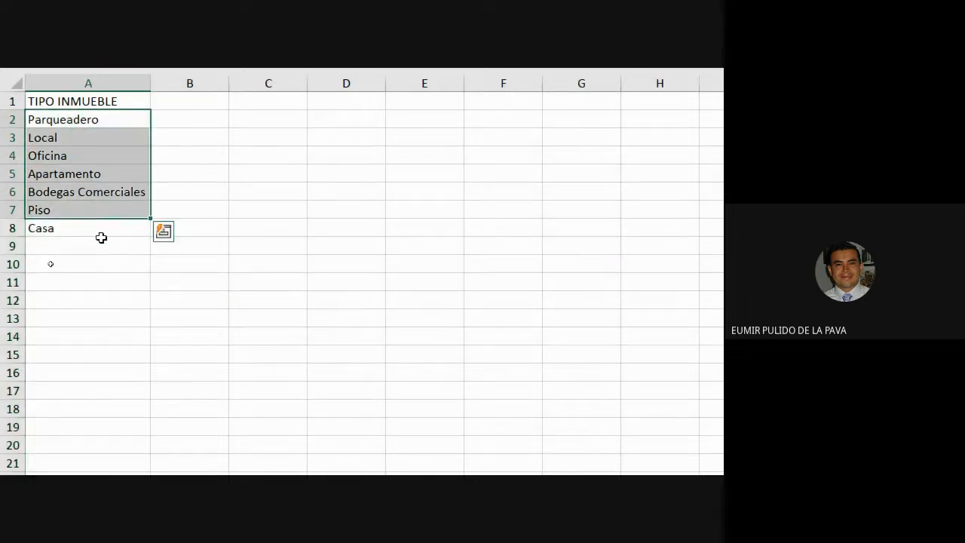
click(107, 208)
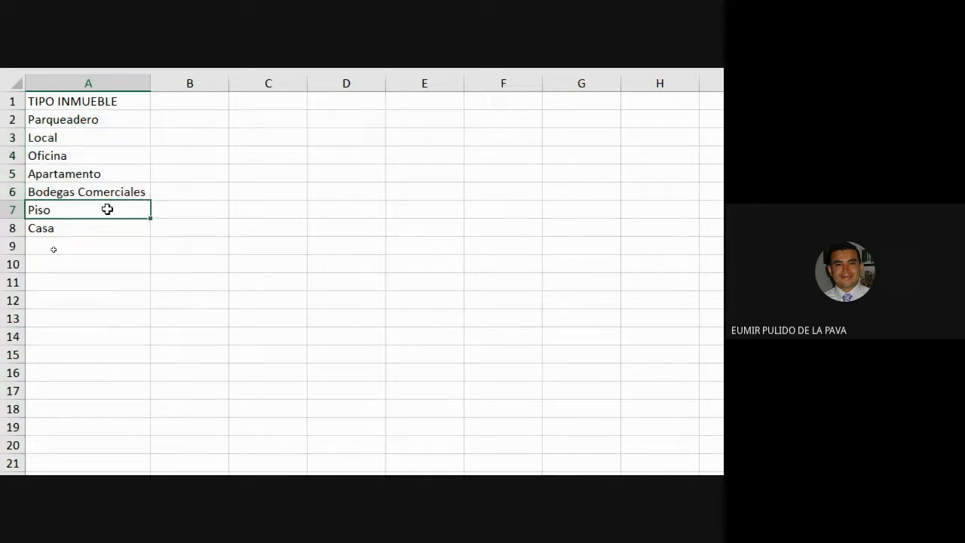
click(79, 101)
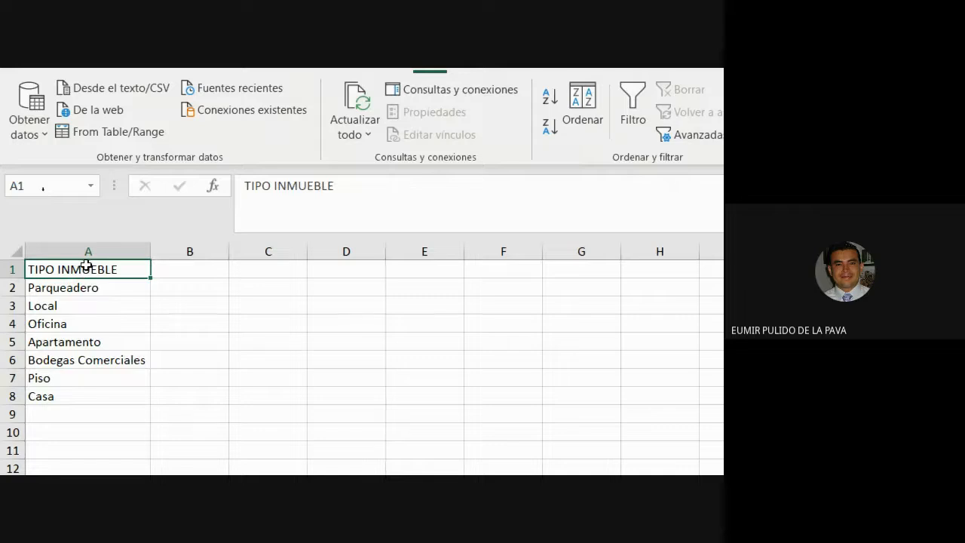
click(155, 119)
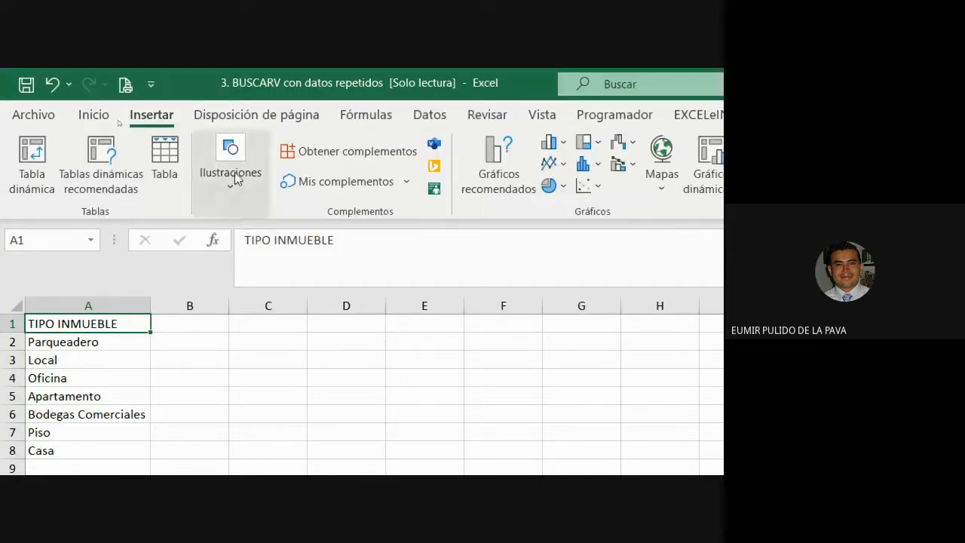
click(171, 174)
click(368, 346)
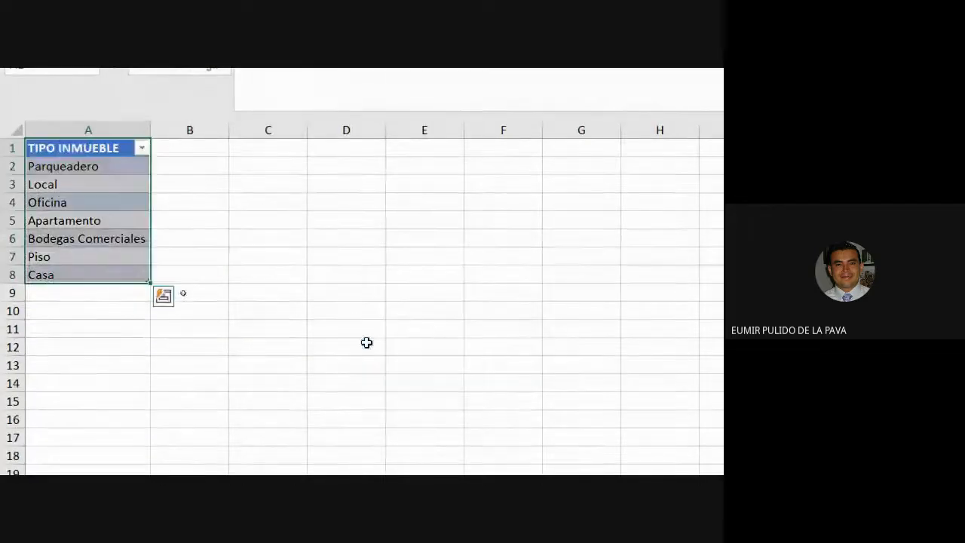
Rename the table T_INMUEBLES
click(93, 139)
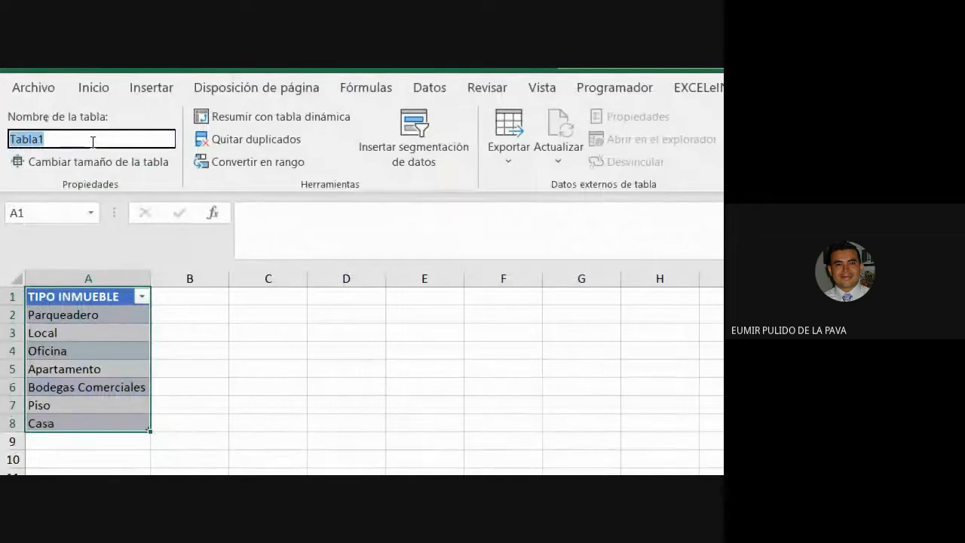
text(T_IN)
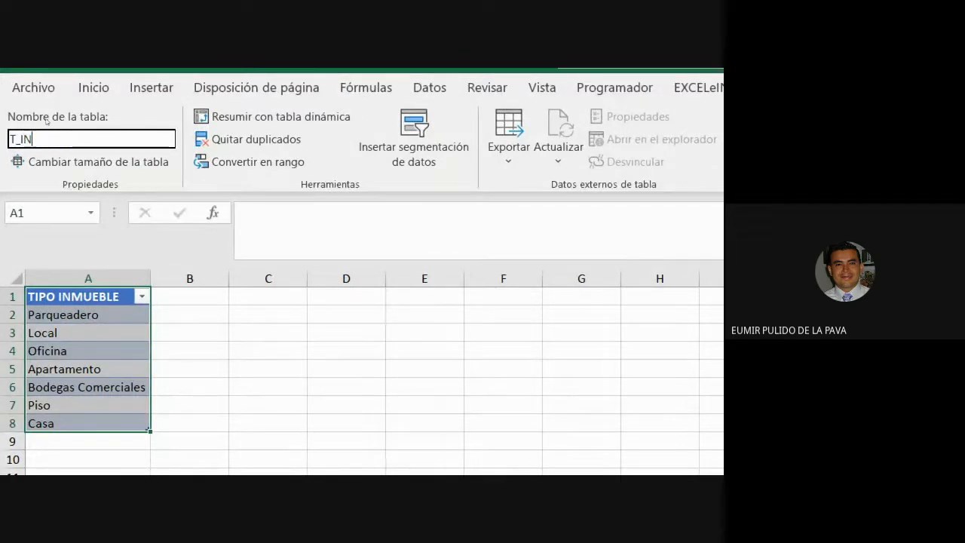
text(MUEBLKE)
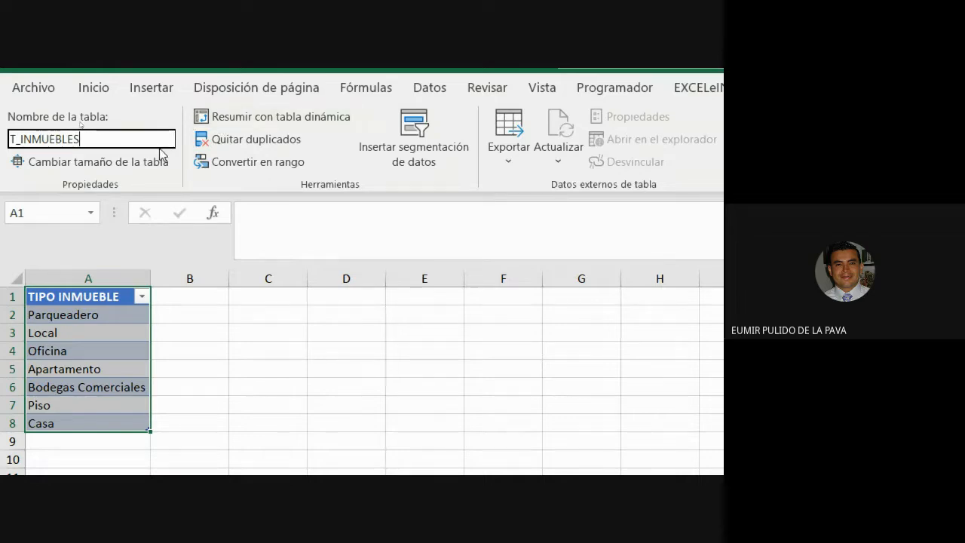
key(Return)
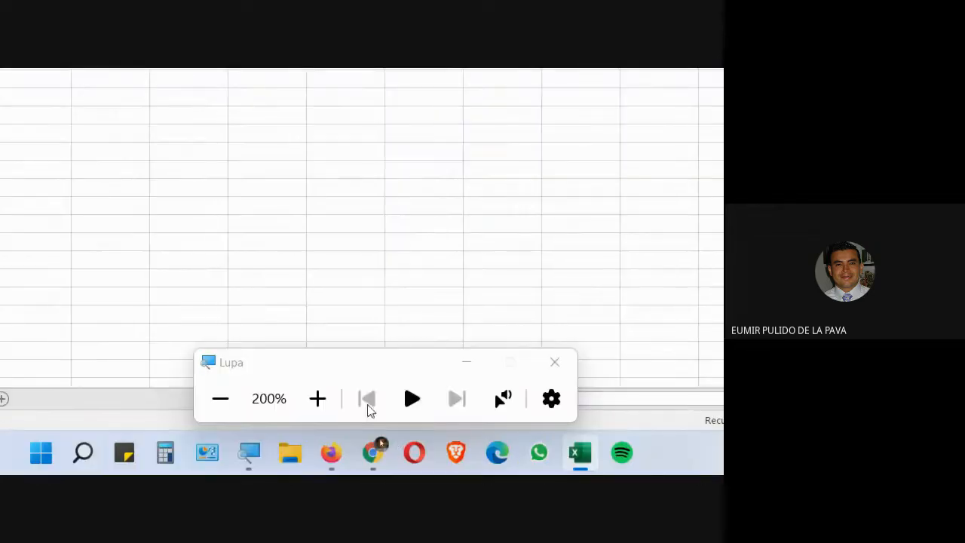
click(464, 368)
click(382, 466)
click(269, 364)
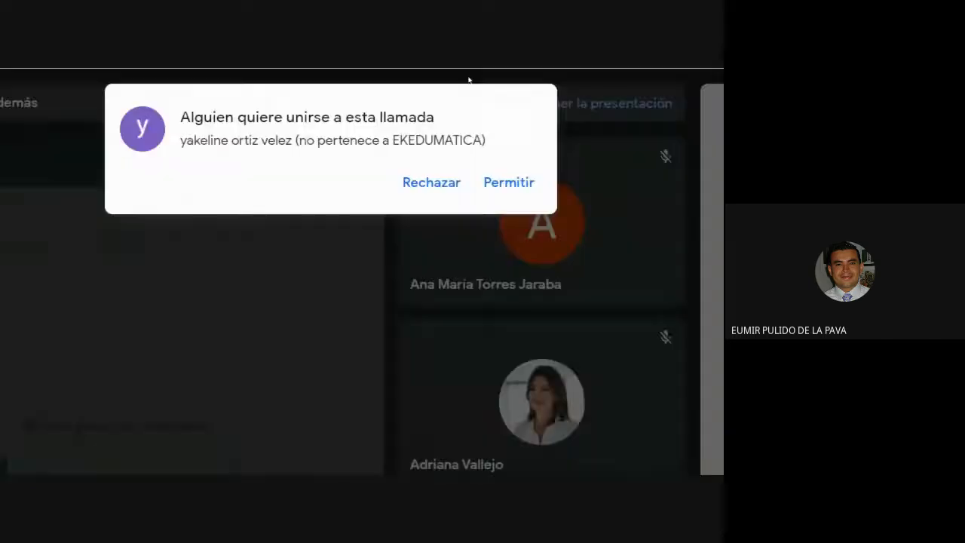
click(517, 279)
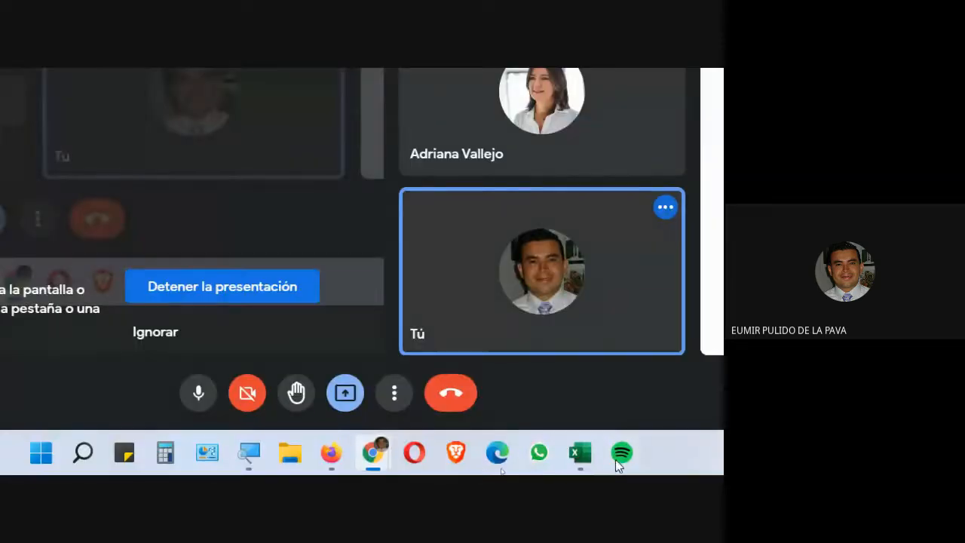
click(580, 452)
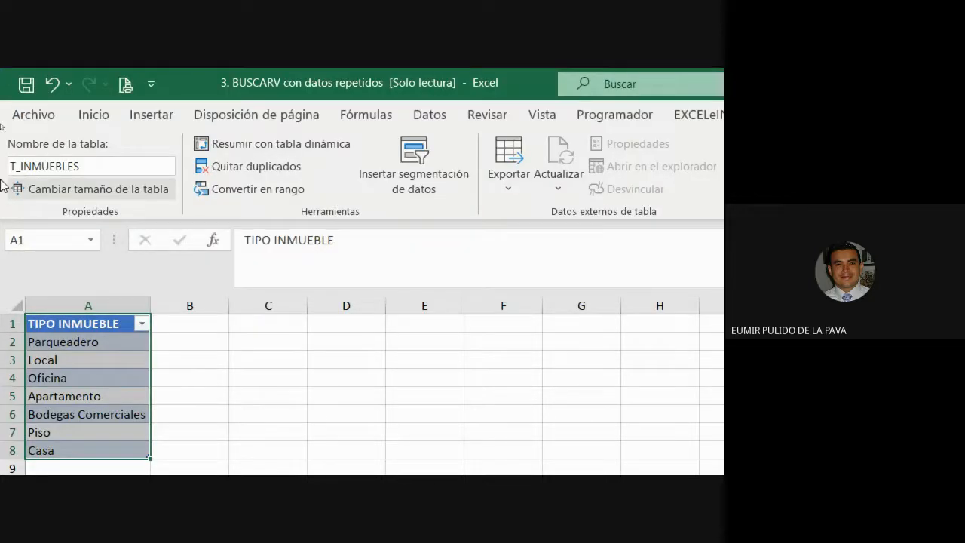
Select the table's data and open the Name Manager to inspect the T_INMUEBLES entry and its range
click(75, 432)
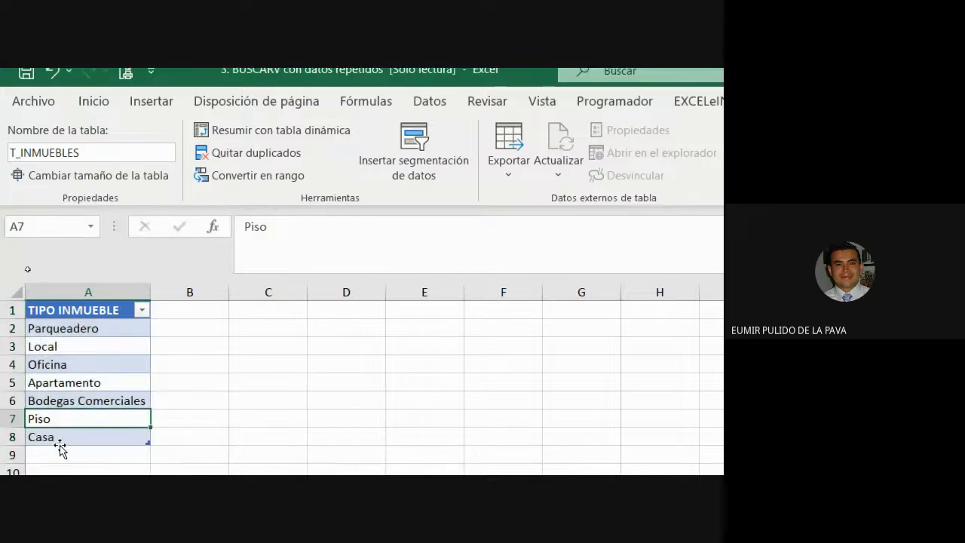
drag(85, 275, 80, 383)
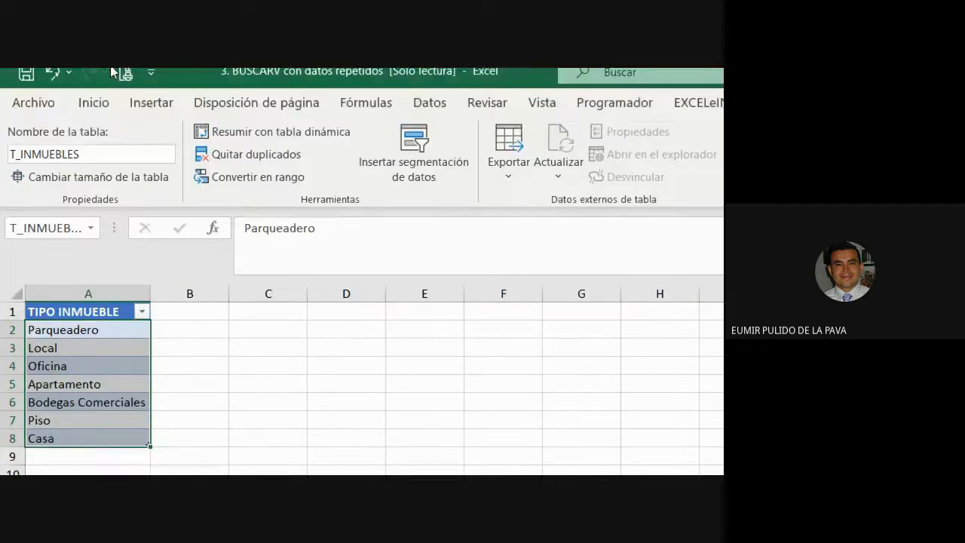
click(366, 101)
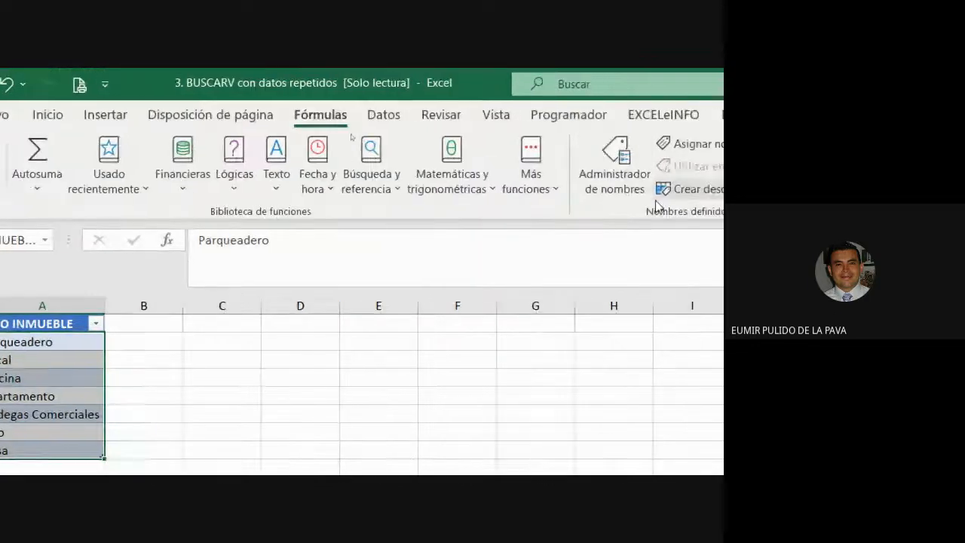
click(622, 181)
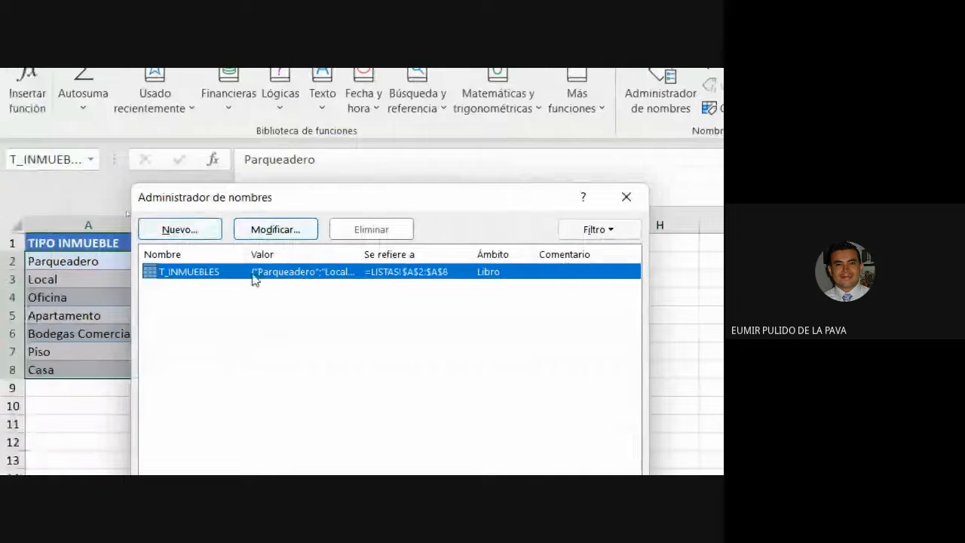
click(162, 351)
drag(157, 197, 221, 197)
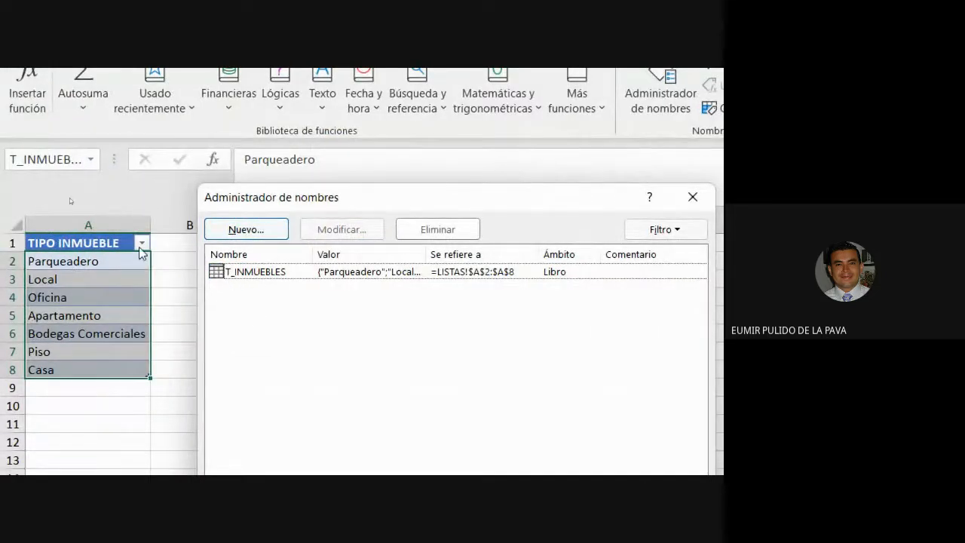
Define a new name L_INMUEBLES referring to =T_INMUEBLES[TIPO INMUEBLE], then close the Name Manager
click(254, 236)
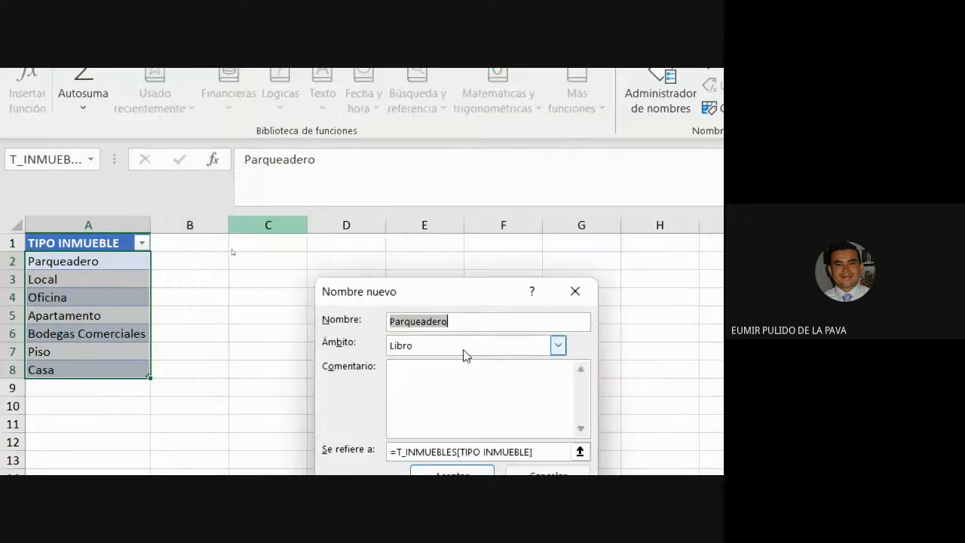
text(L_INMUEBLES)
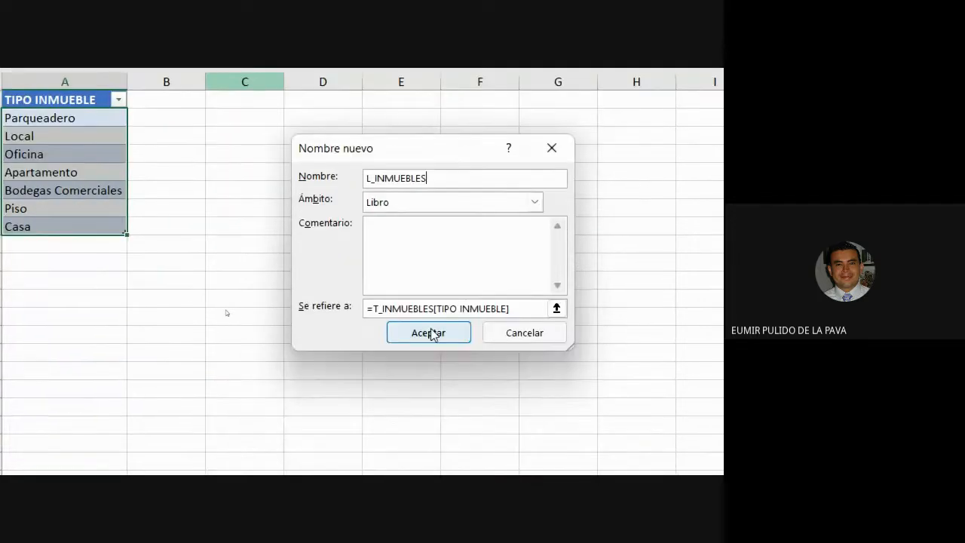
click(400, 451)
drag(372, 308, 457, 309)
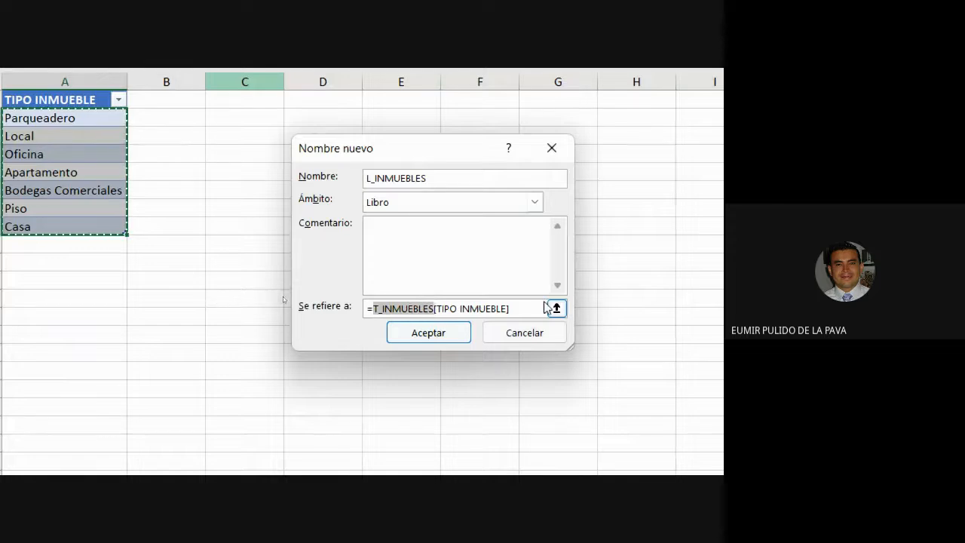
click(433, 311)
key(shift+End)
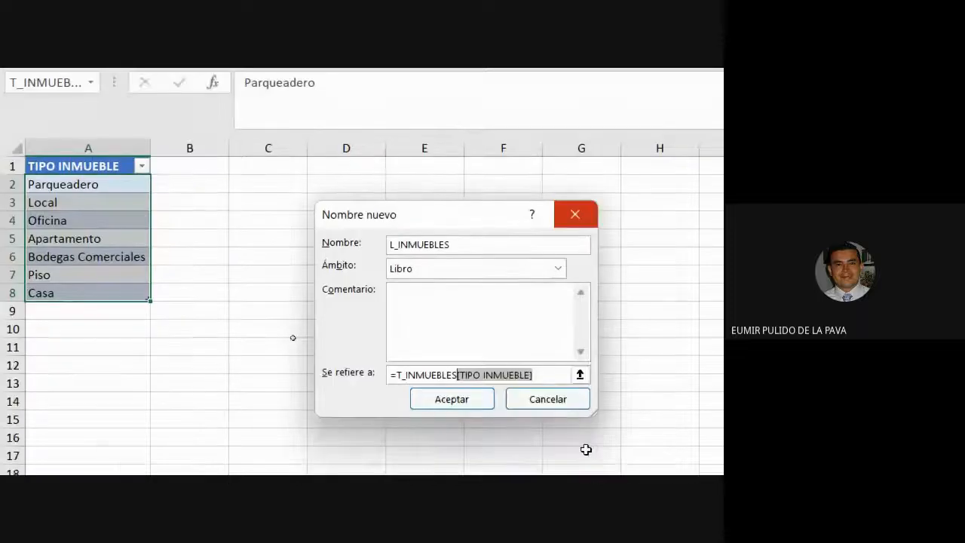
click(471, 405)
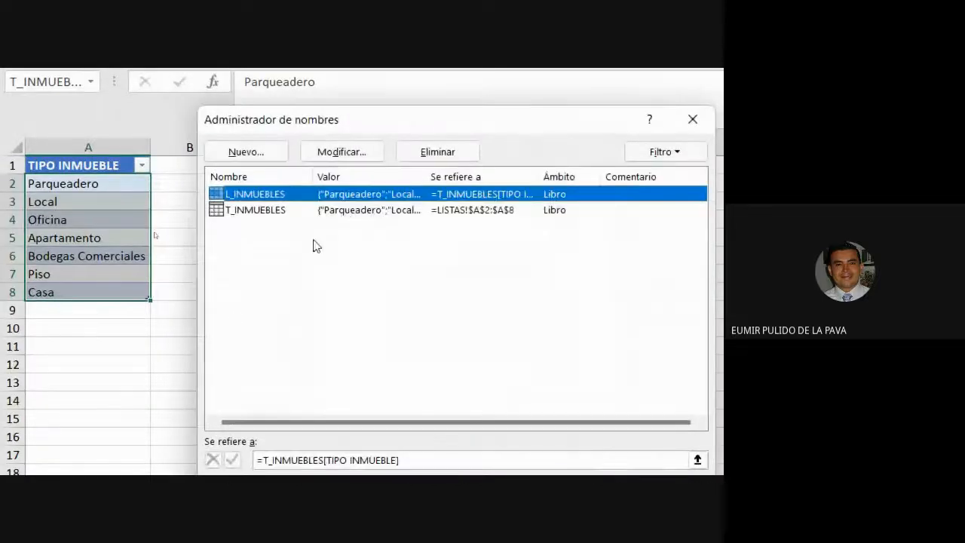
click(329, 302)
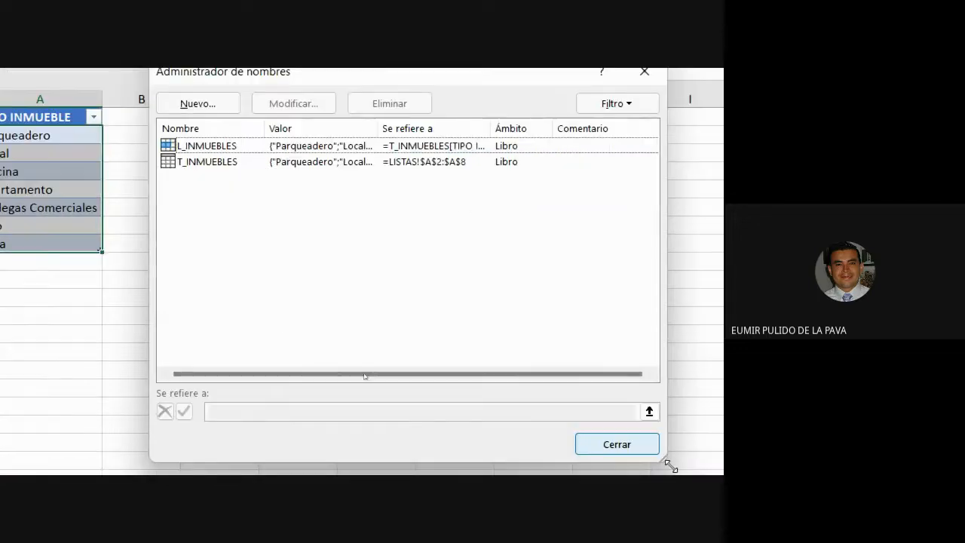
click(557, 381)
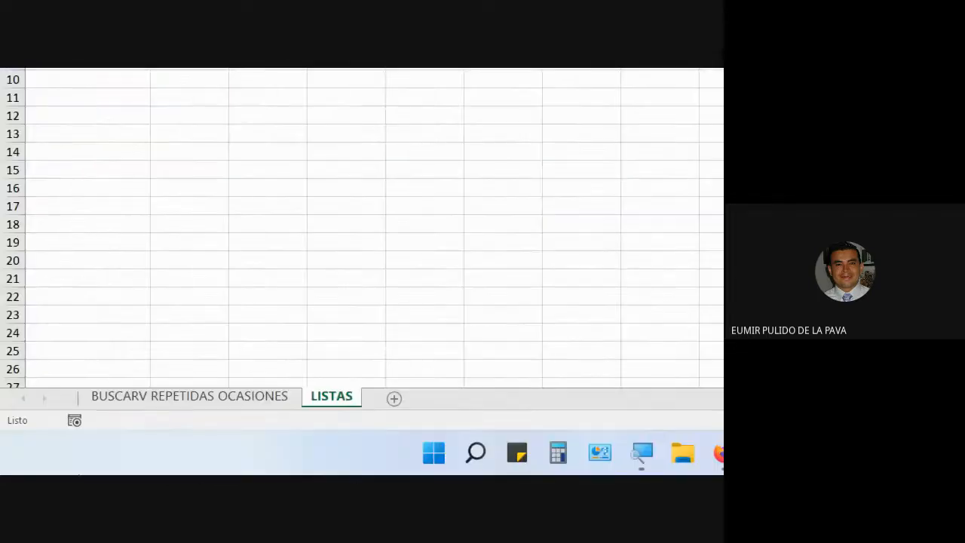
Apply list data validation to the TIPO INMUEBLE input cell on the BUSCARV REPETIDAS OCASIONES sheet with source =L_INMUEBLES
click(220, 399)
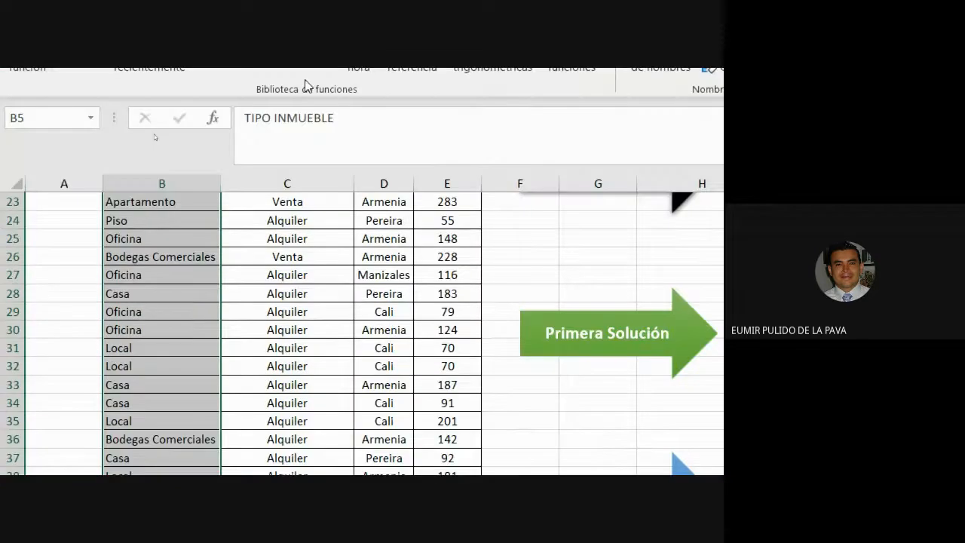
scroll(559, 46, up, 7)
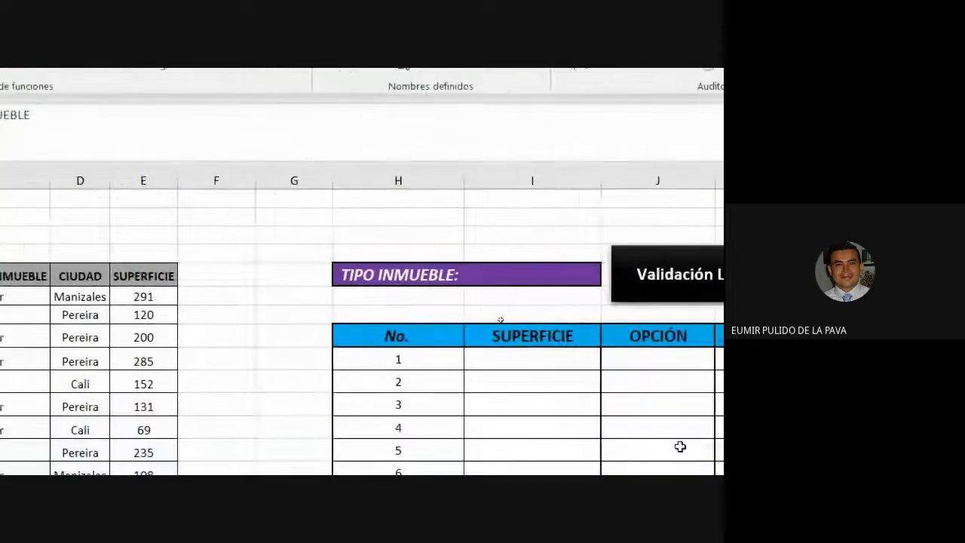
drag(552, 255, 544, 274)
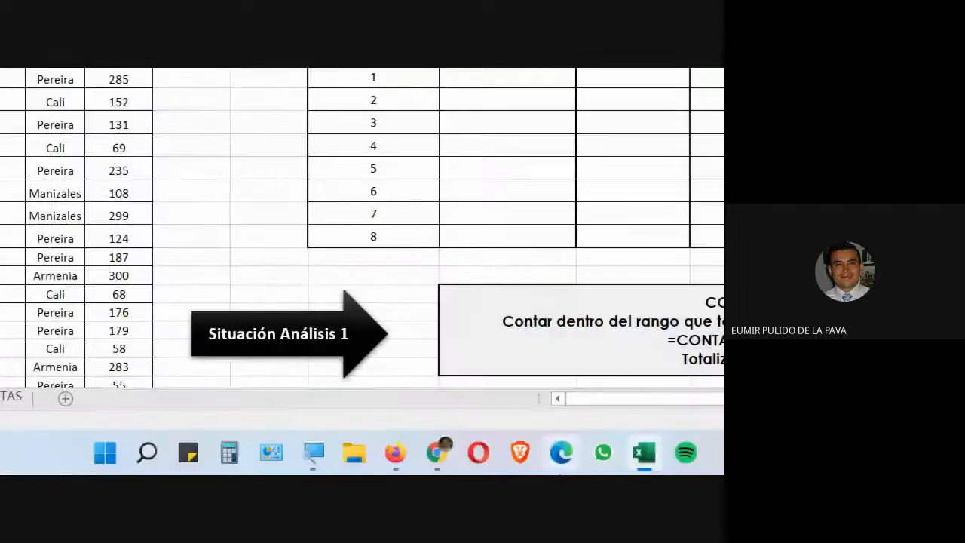
mouse_move(355, 453)
click(284, 370)
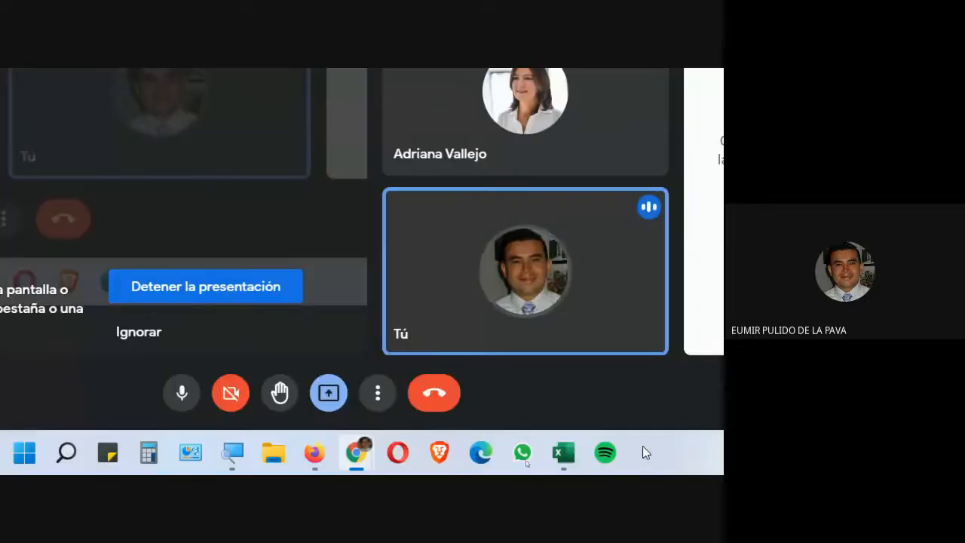
click(564, 461)
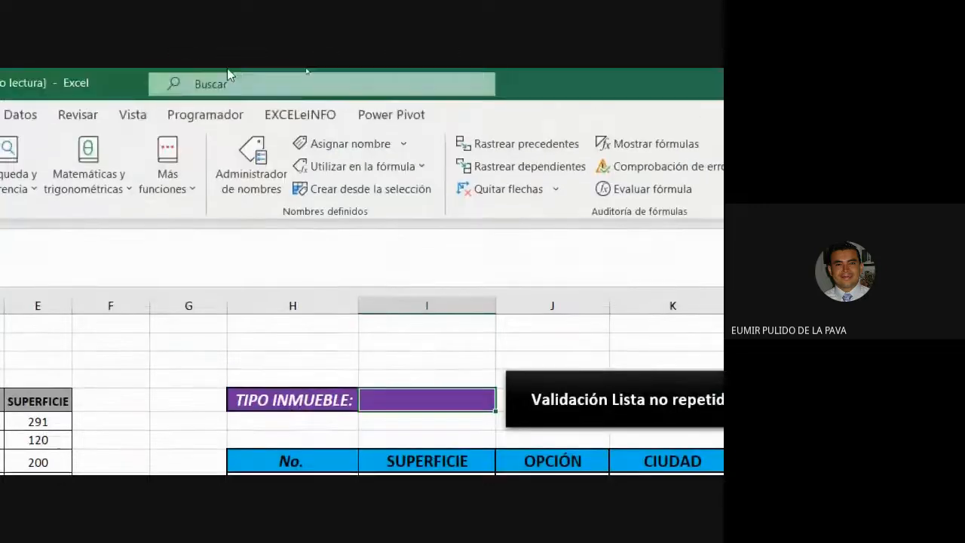
click(20, 114)
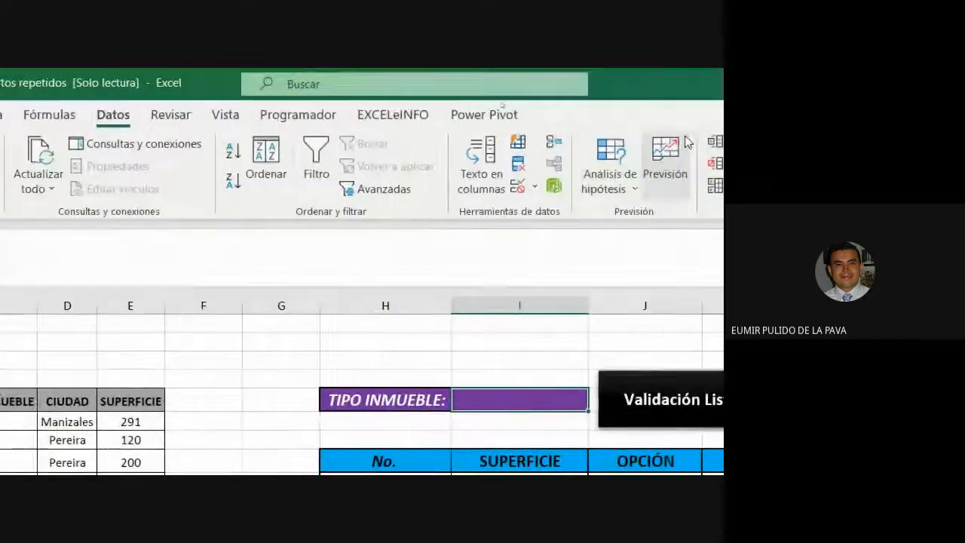
click(518, 187)
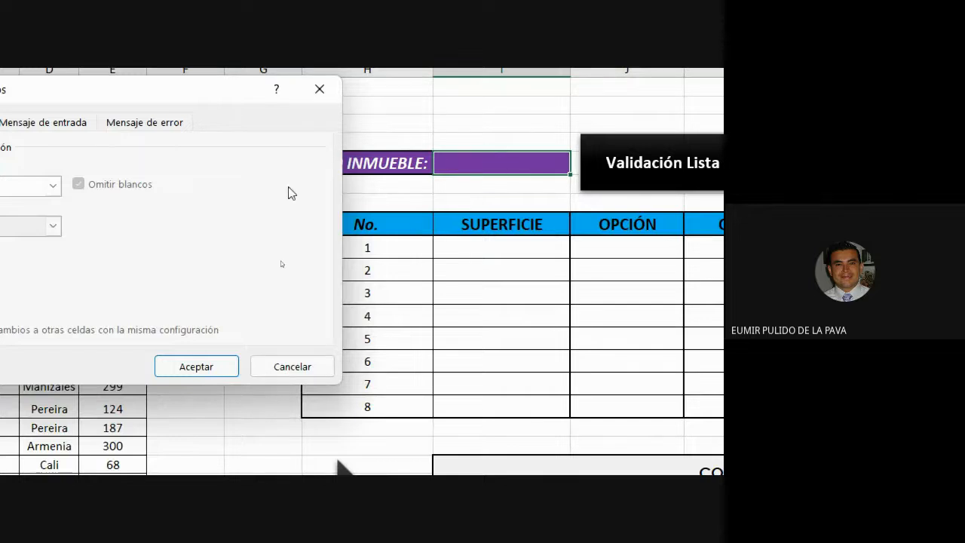
click(210, 186)
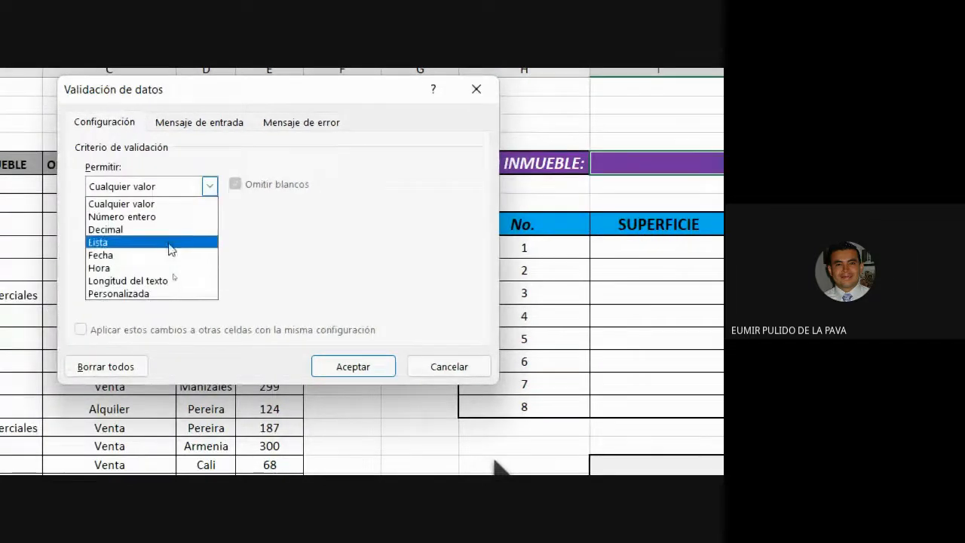
click(175, 242)
click(159, 265)
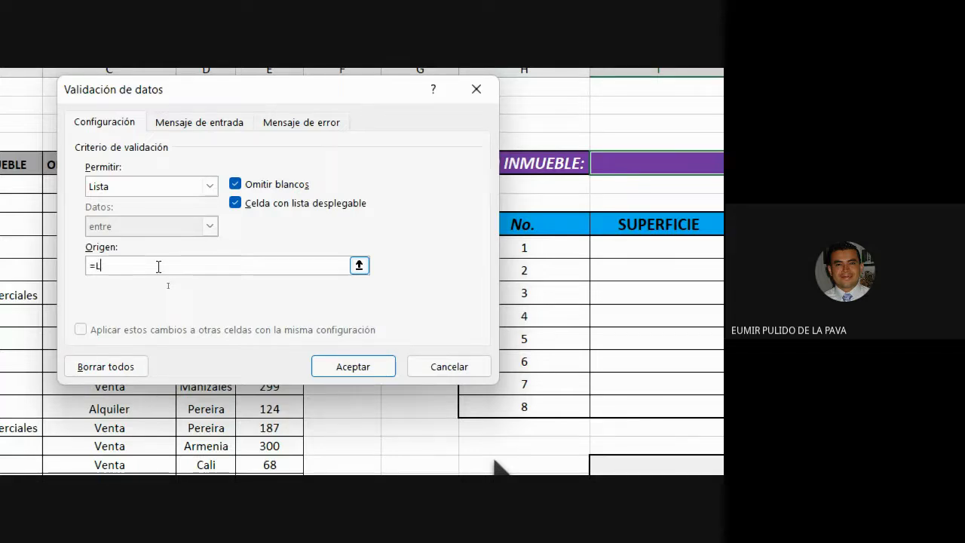
text(_INMUEBLE)
key(Return)
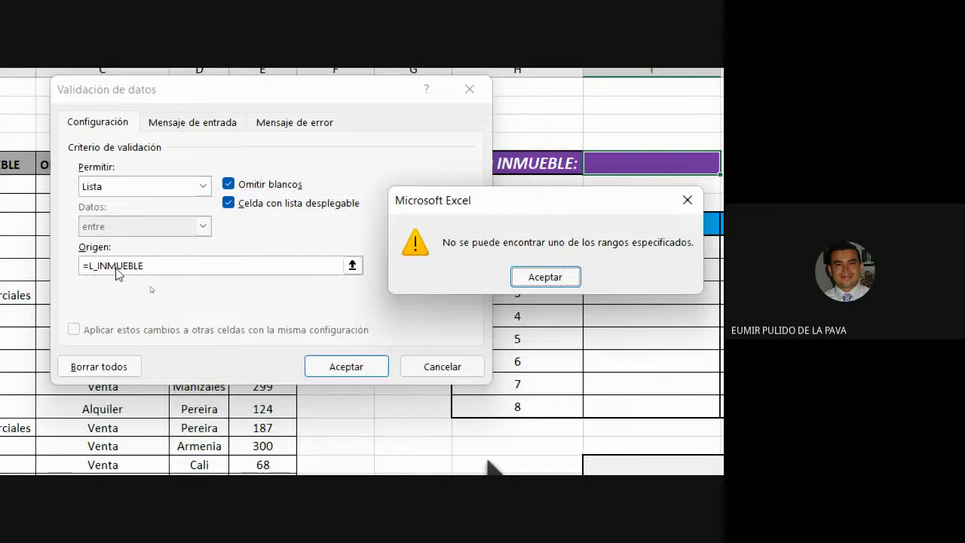
key(Return)
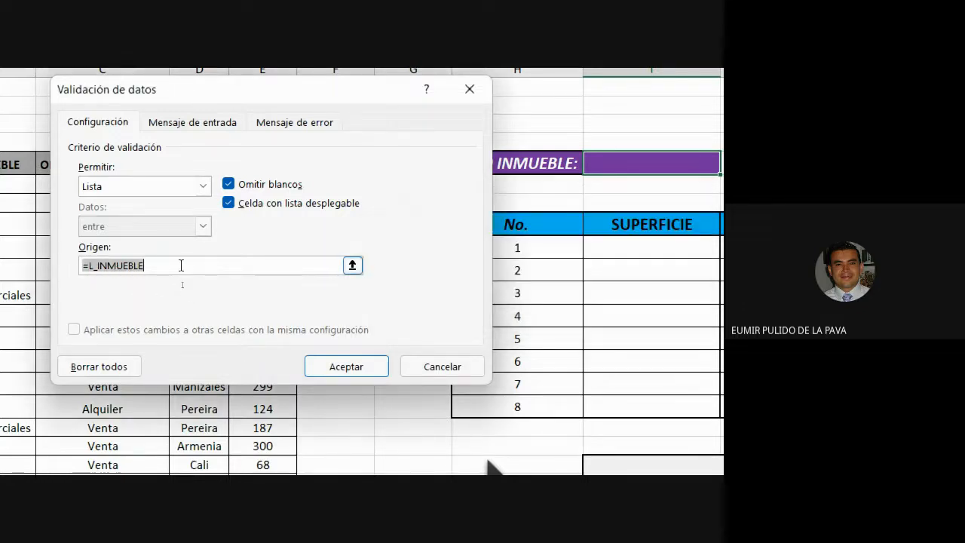
click(180, 265)
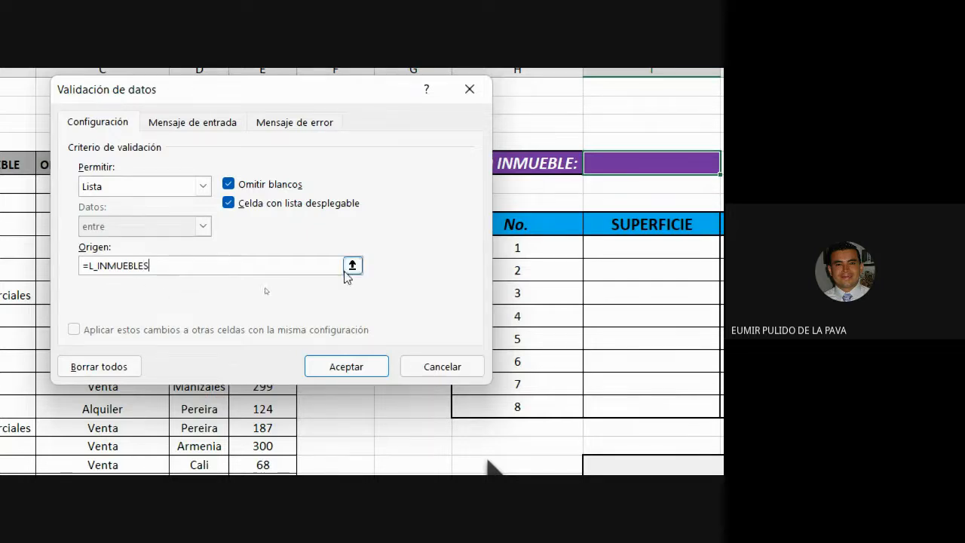
click(346, 366)
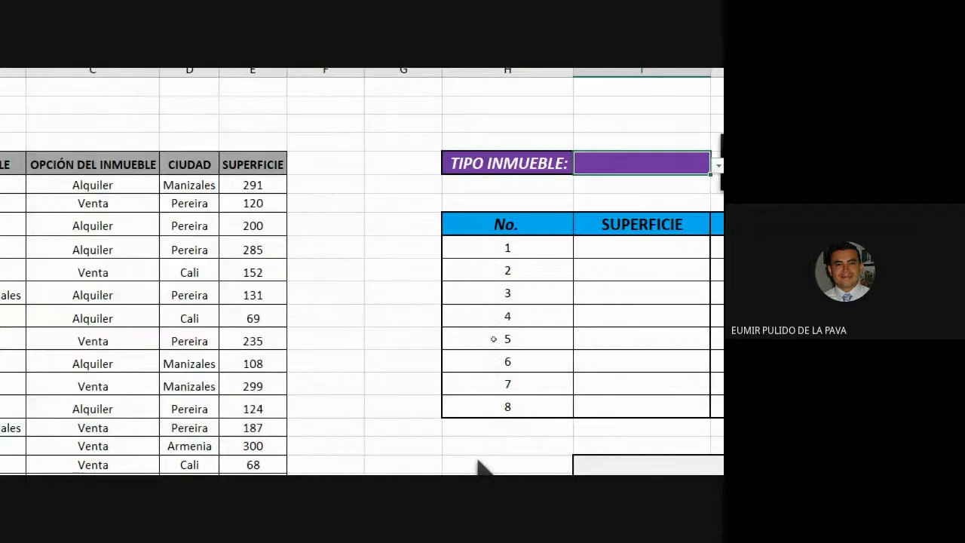
Open the TIPO INMUEBLE dropdown to check its options
scroll(467, 269, right, 3)
click(492, 166)
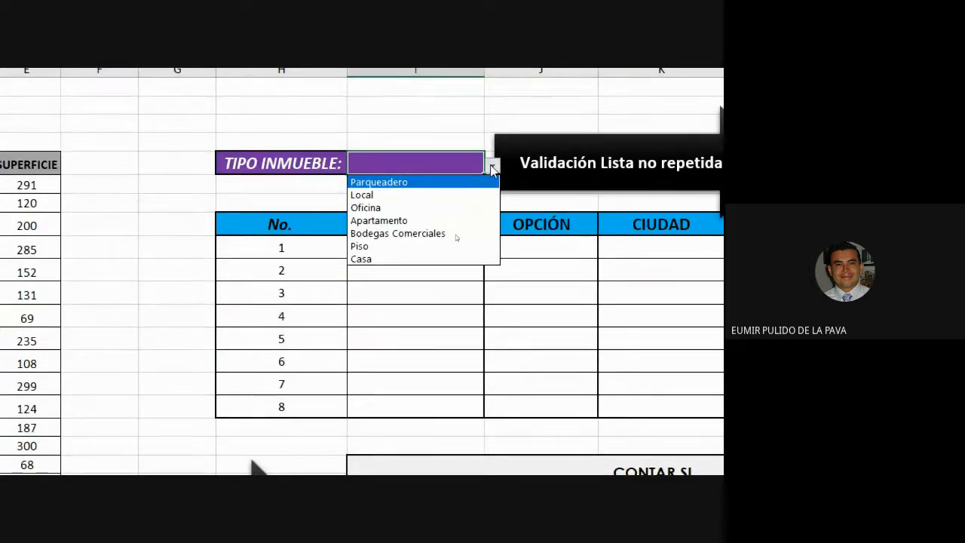
key(Escape)
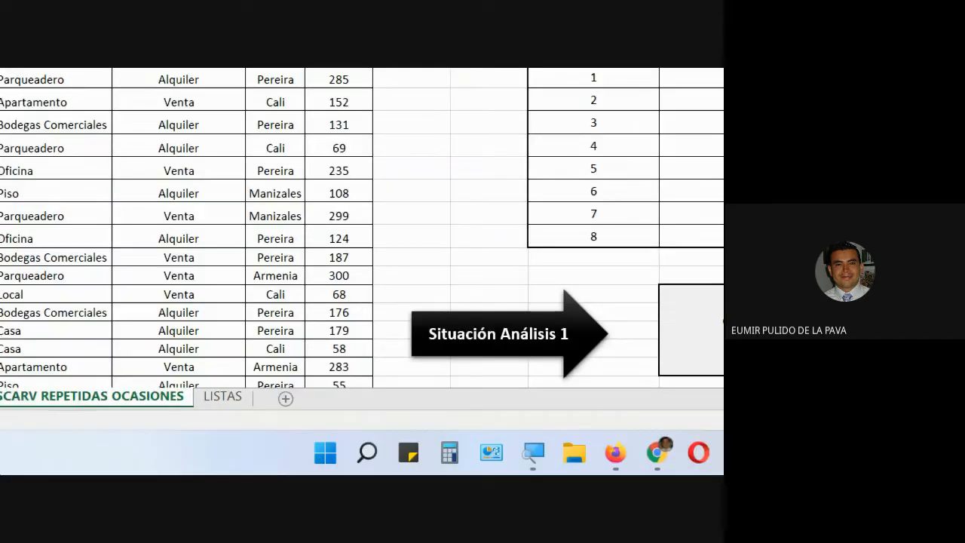
Add Lote and Finca as new entries at the end of the TIPO INMUEBLE table on the LISTAS sheet
click(222, 396)
click(120, 222)
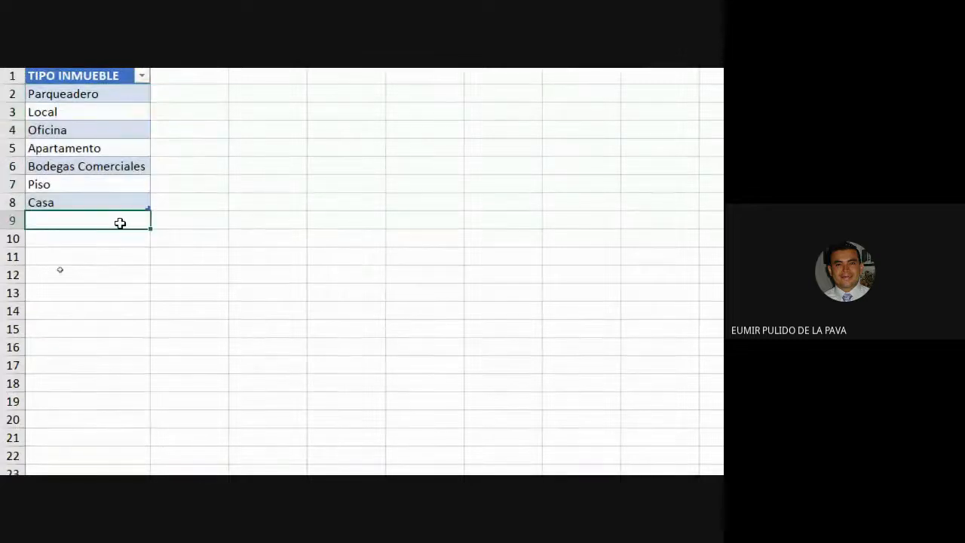
text(lOT)
text(Lote)
key(Return)
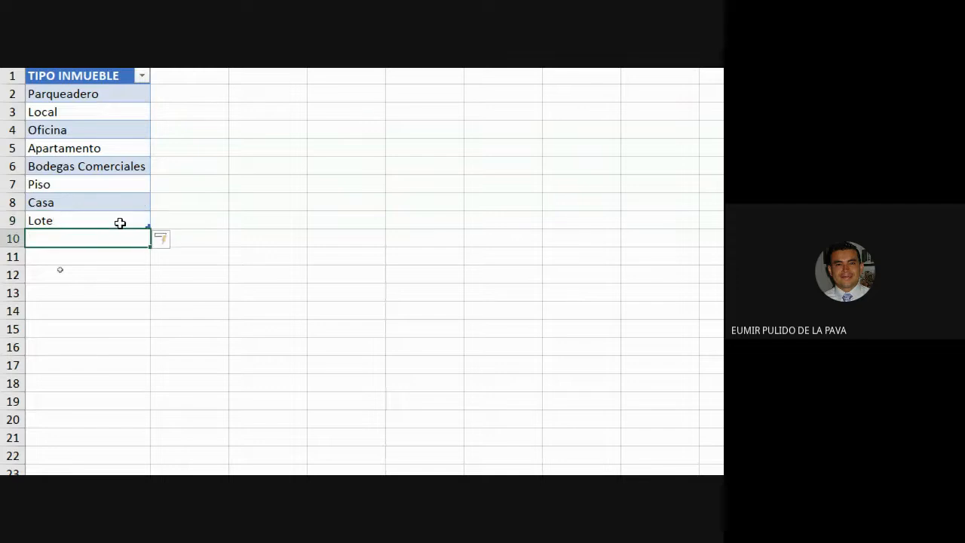
text(Finca)
key(Return)
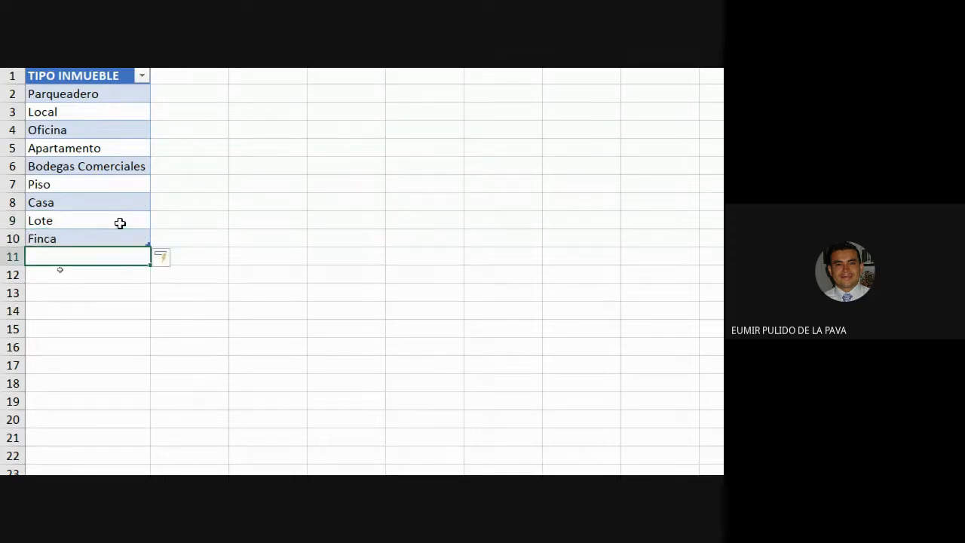
drag(120, 223, 48, 241)
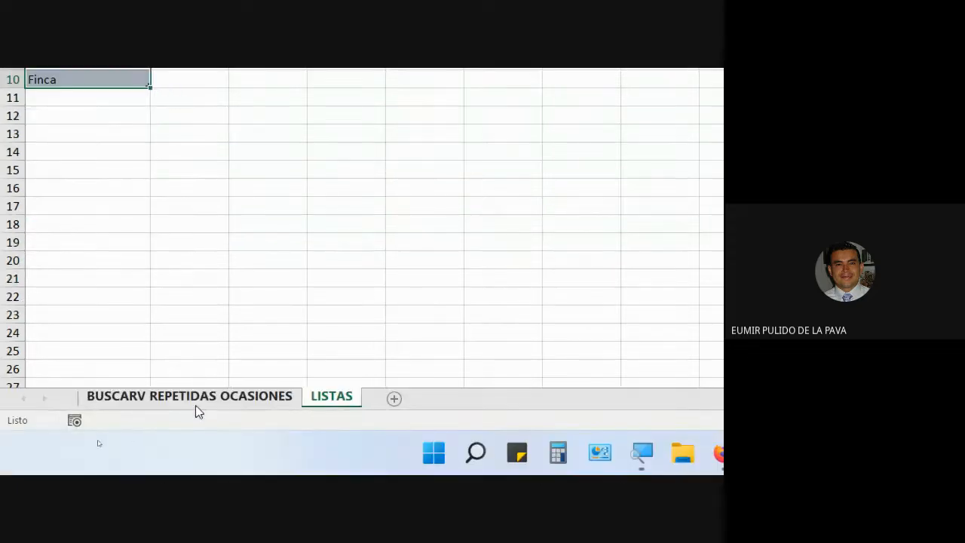
Open the TIPO INMUEBLE dropdown on the BUSCARV REPETIDAS OCASIONES sheet to check the added entries
click(195, 404)
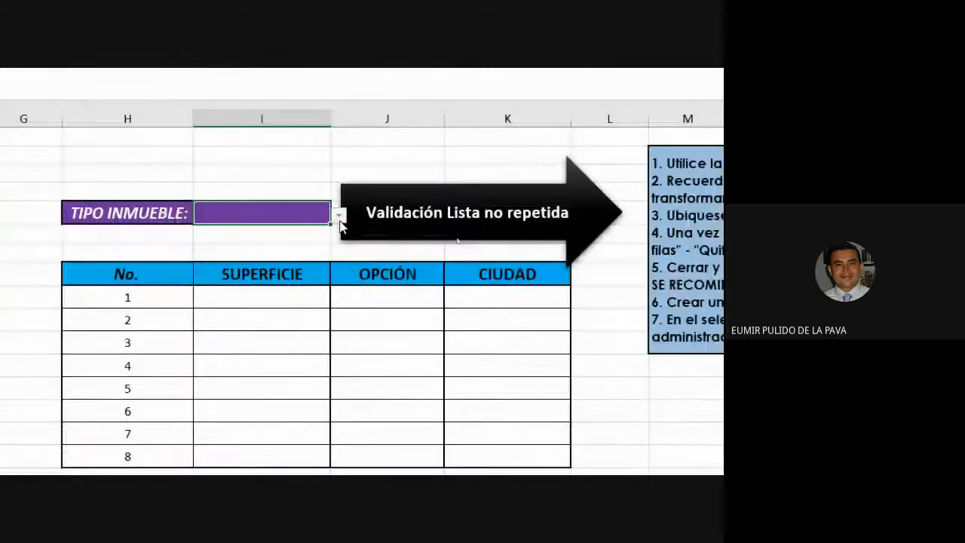
click(337, 215)
scroll(339, 295, down, 1)
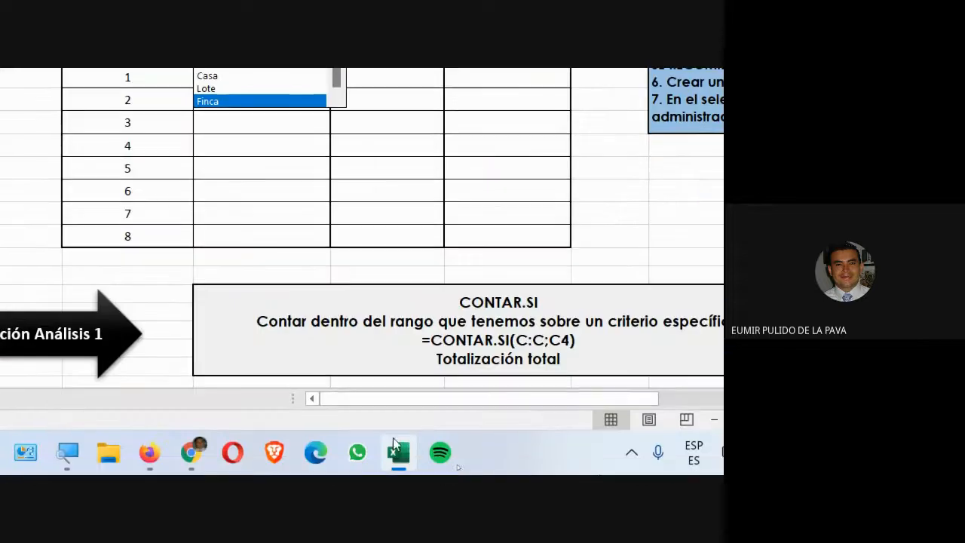
click(204, 457)
click(154, 392)
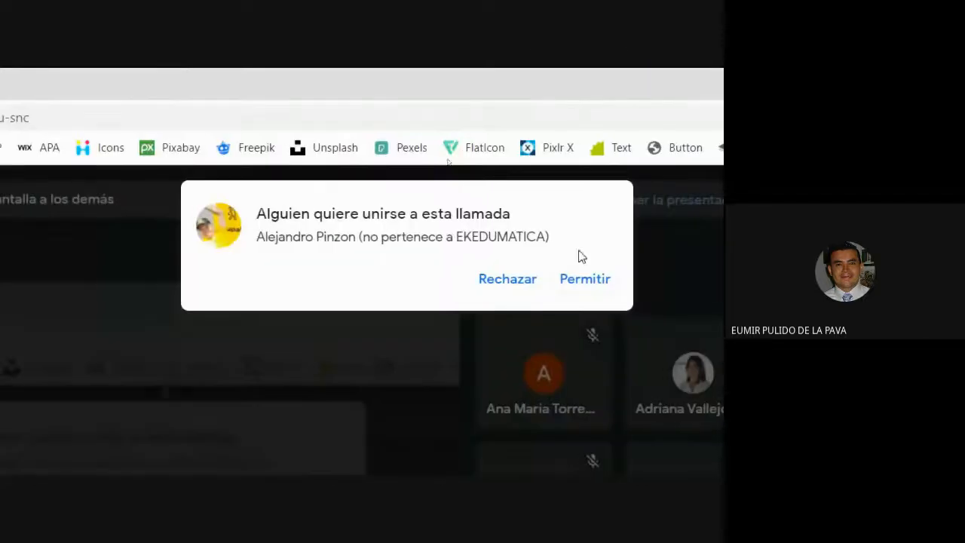
click(589, 291)
click(390, 452)
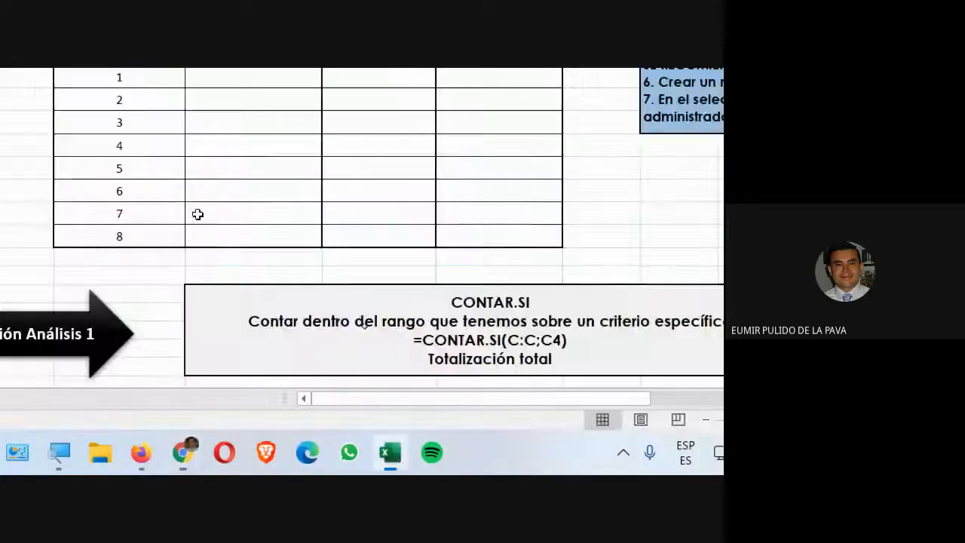
Narrow column H and autofit column I in the results table area
click(490, 164)
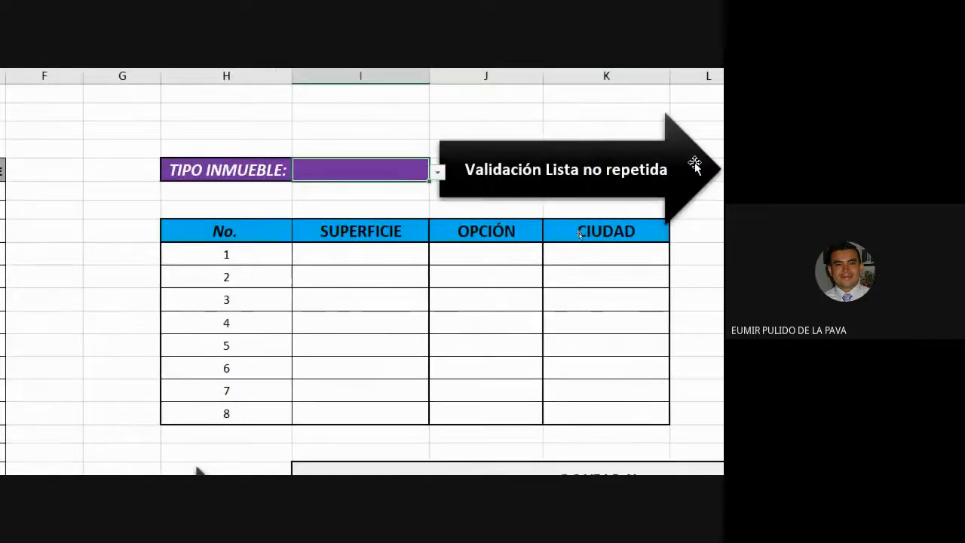
drag(409, 258, 603, 256)
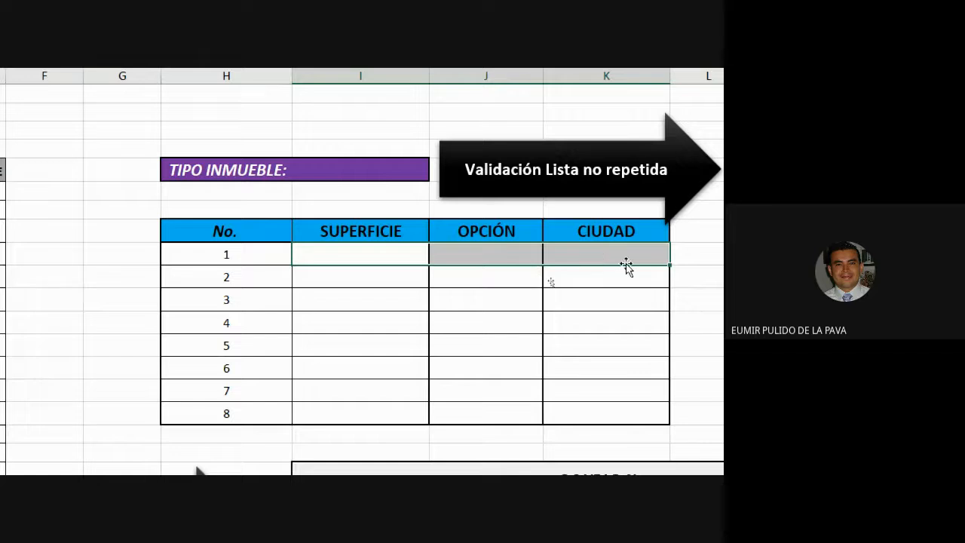
drag(288, 90, 231, 95)
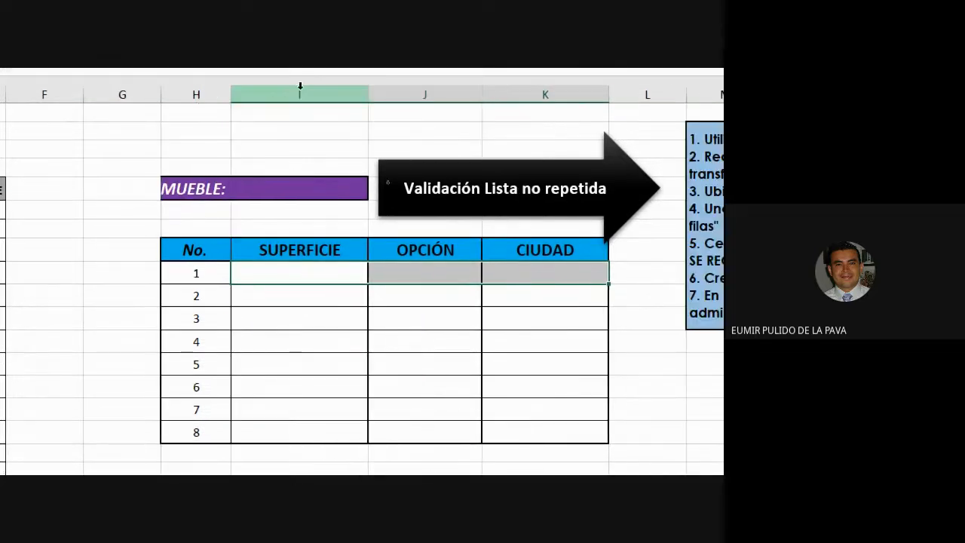
double_click(367, 94)
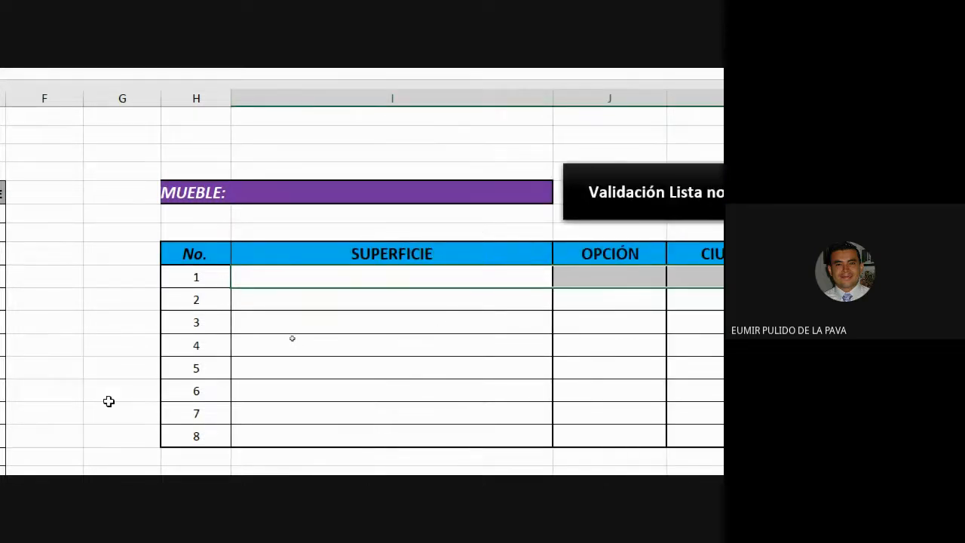
Start a BUSCARV formula in the first SUPERFICIE cell using the TIPO INMUEBLE cell as absolute lookup value $I$5
text(=bus)
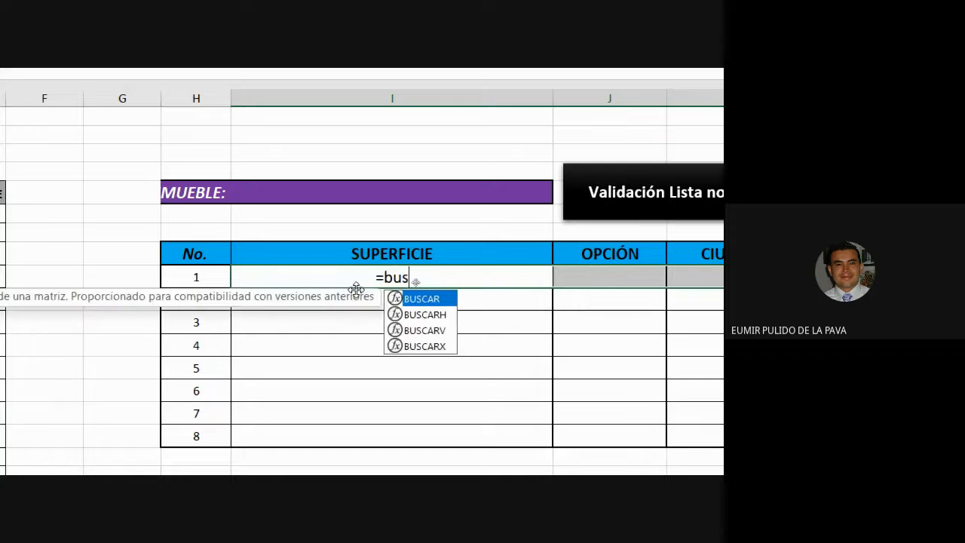
key(Down)
key(Down)
key(Tab)
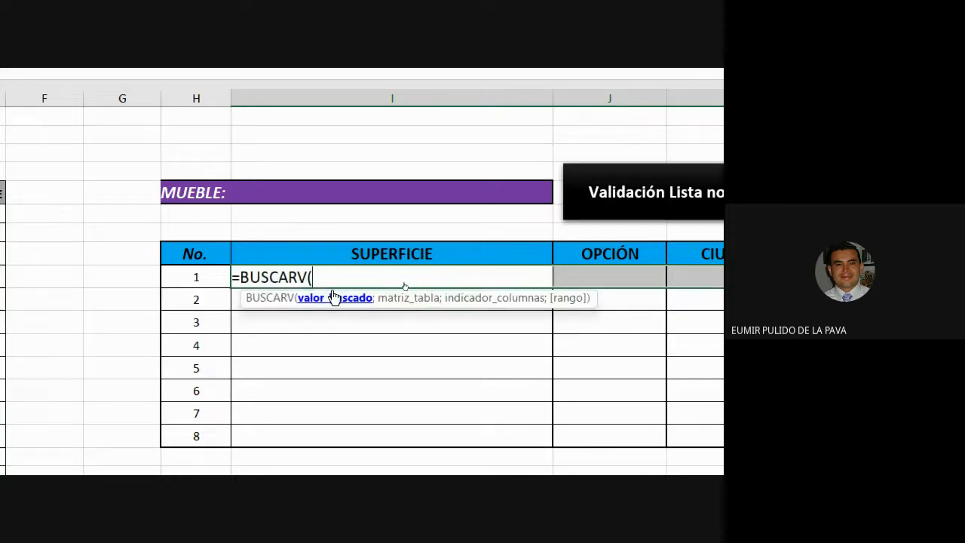
click(316, 193)
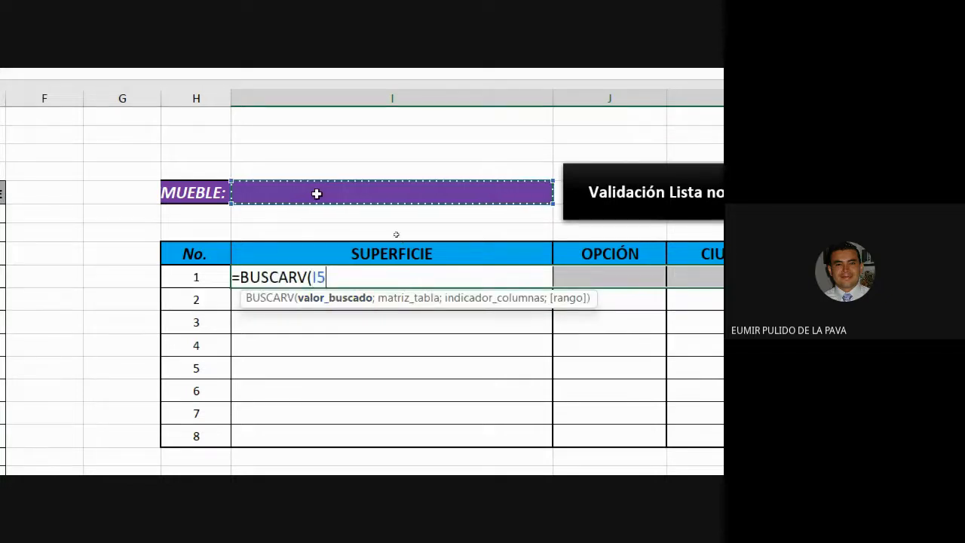
key(F4)
text(;)
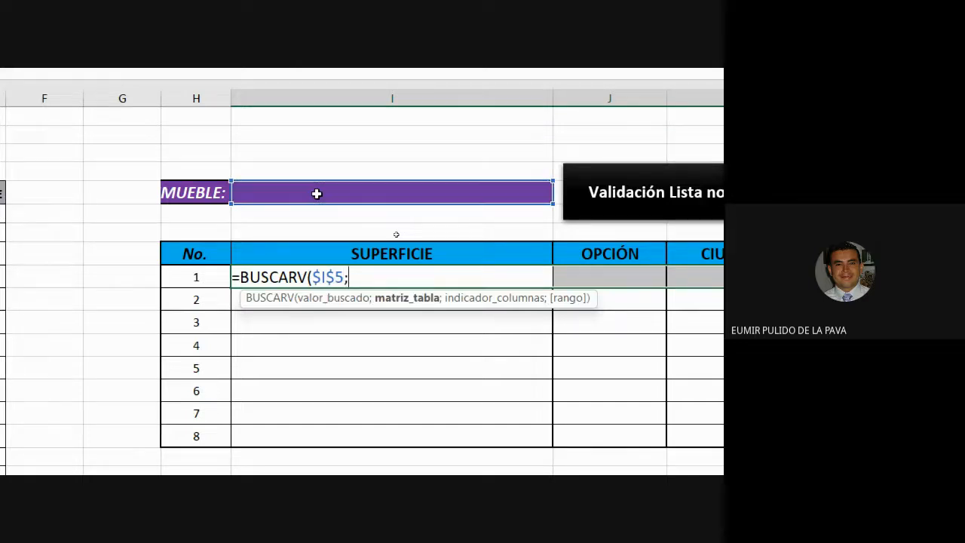
Select the property data range $B$5:$E$48 as the formula's table array
scroll(317, 192, left, 6)
drag(121, 202, 424, 191)
key(ctrl+shift+Down)
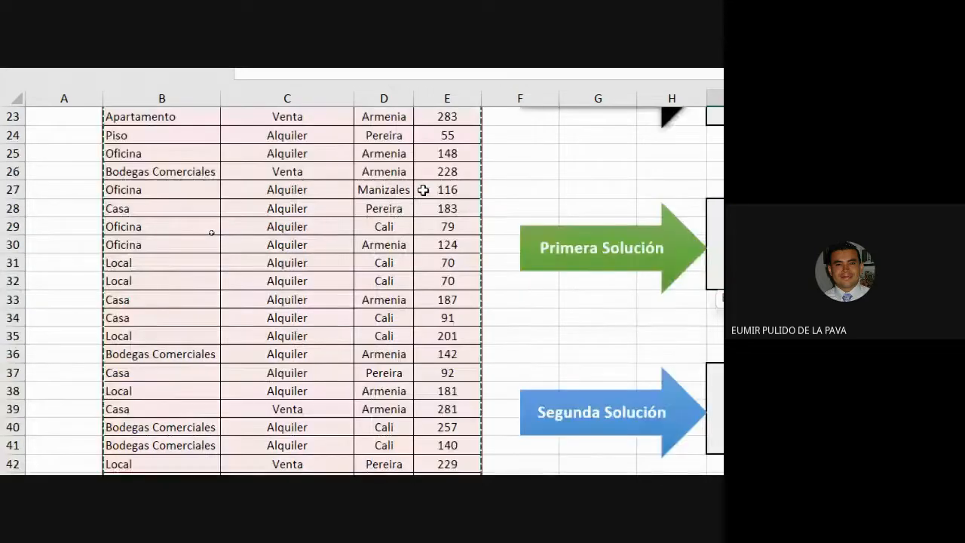
key(F5)
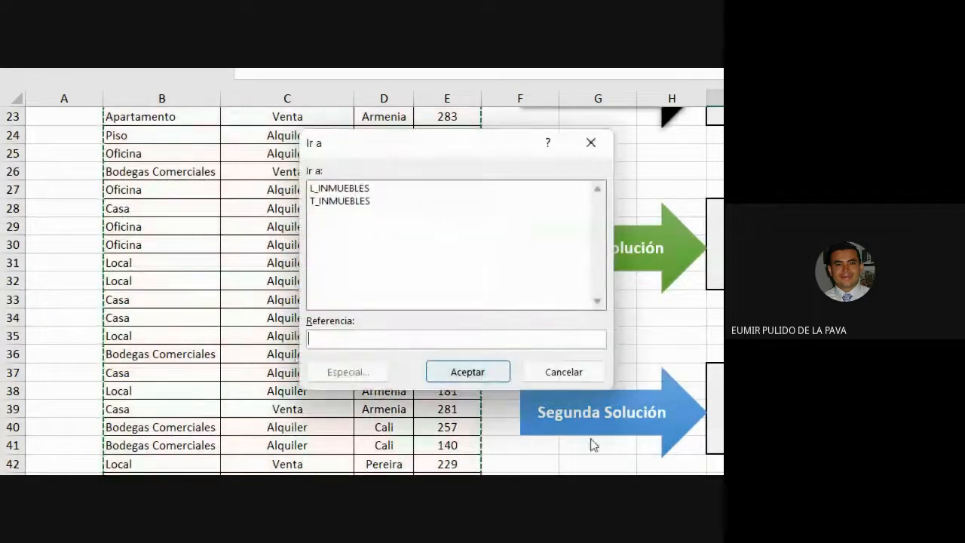
click(565, 371)
scroll(456, 314, up, 4)
scroll(455, 313, up, 2)
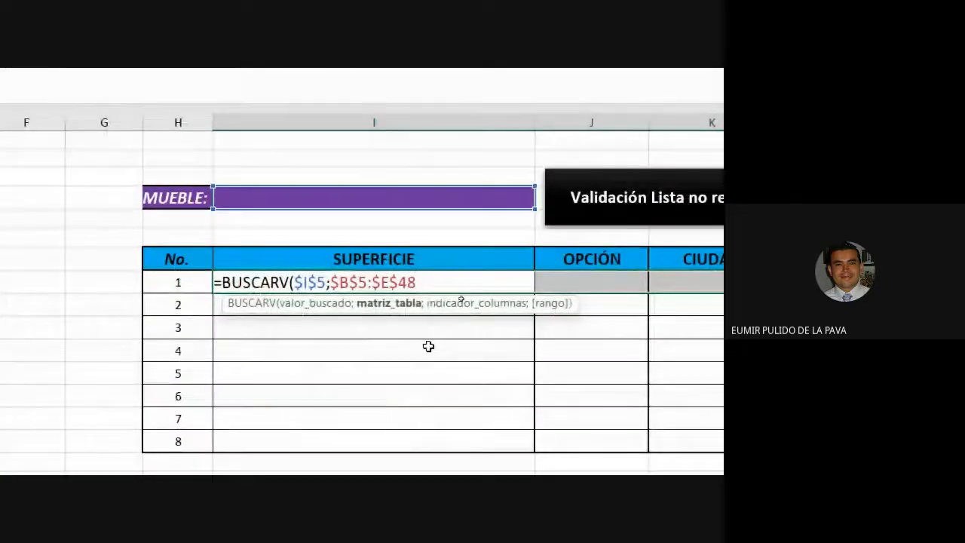
Finish the formula with column index 4 and exact match 0: =BUSCARV($I$5;$B$5:$E$48;4;0)
text(;)
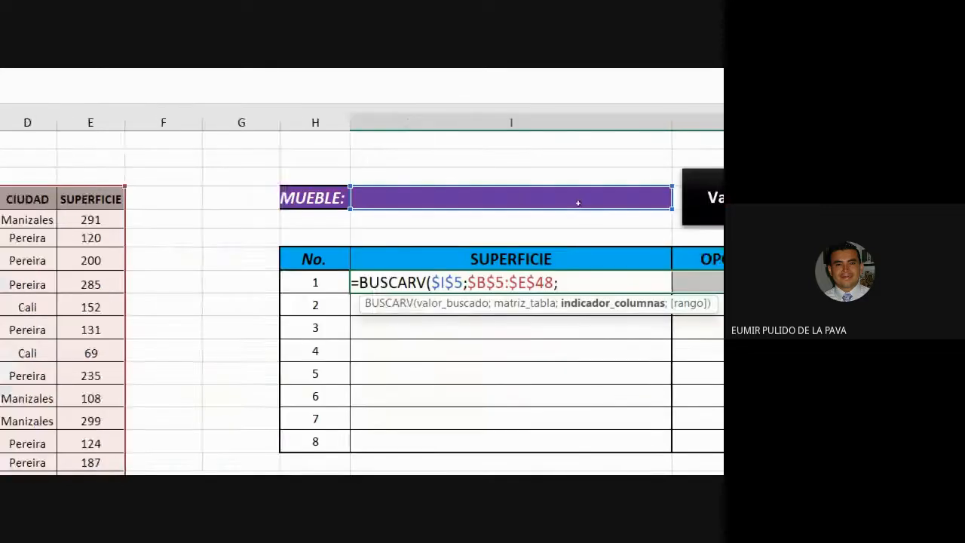
text(;fa)
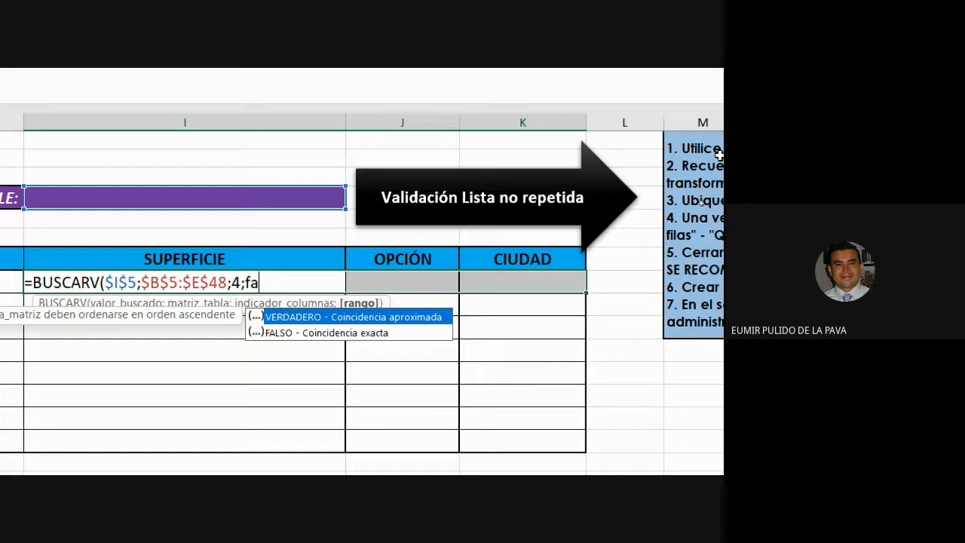
key(BackSpace)
key(BackSpace)
text(0))
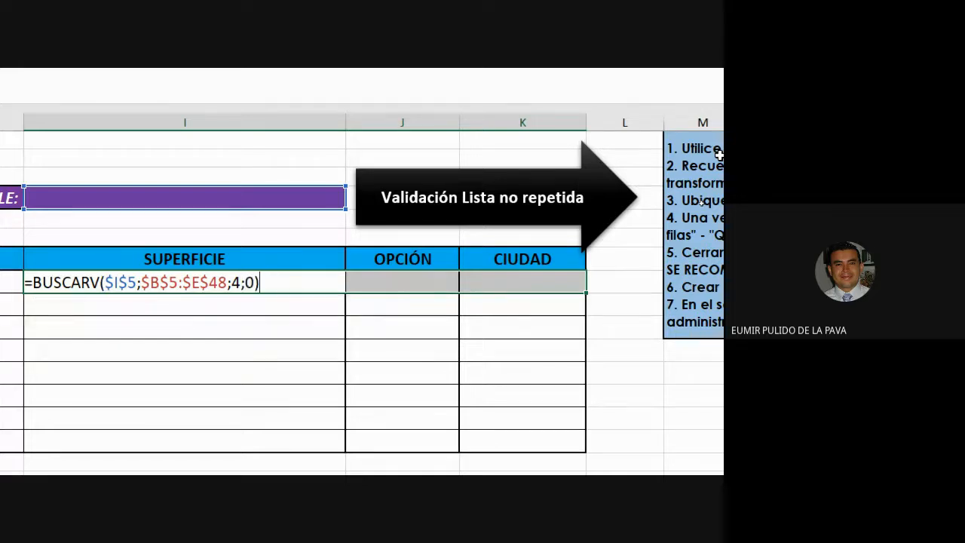
key(Return)
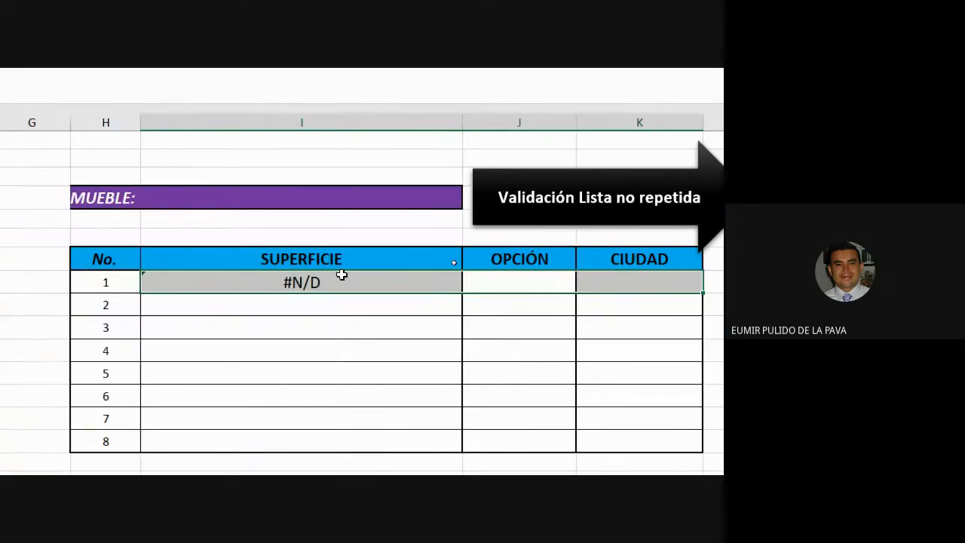
Copy the formula across the SUPERFICIE, OPCIÓN and CIUDAD cells for rows 1 to 8
click(221, 276)
drag(465, 290, 684, 441)
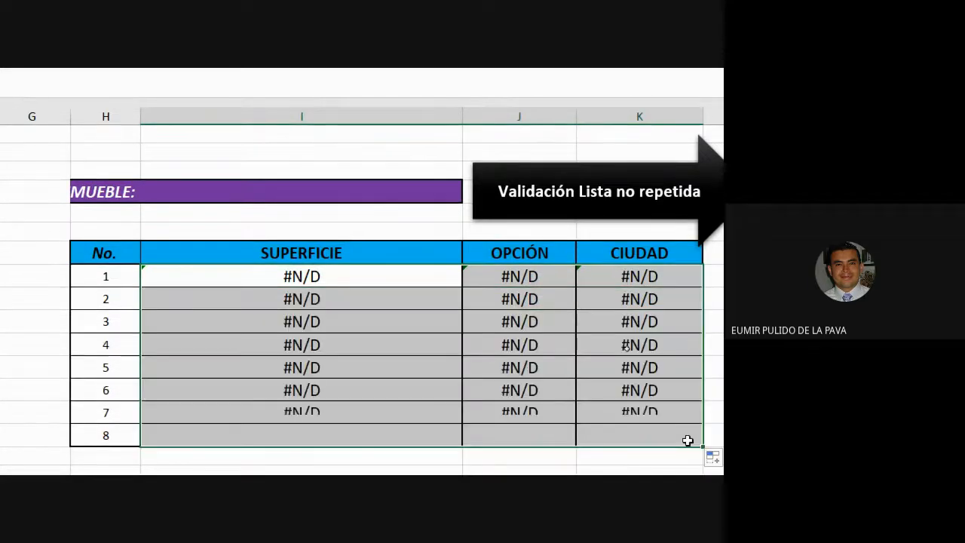
Choose Apartamento in the TIPO INMUEBLE dropdown
click(282, 190)
click(471, 195)
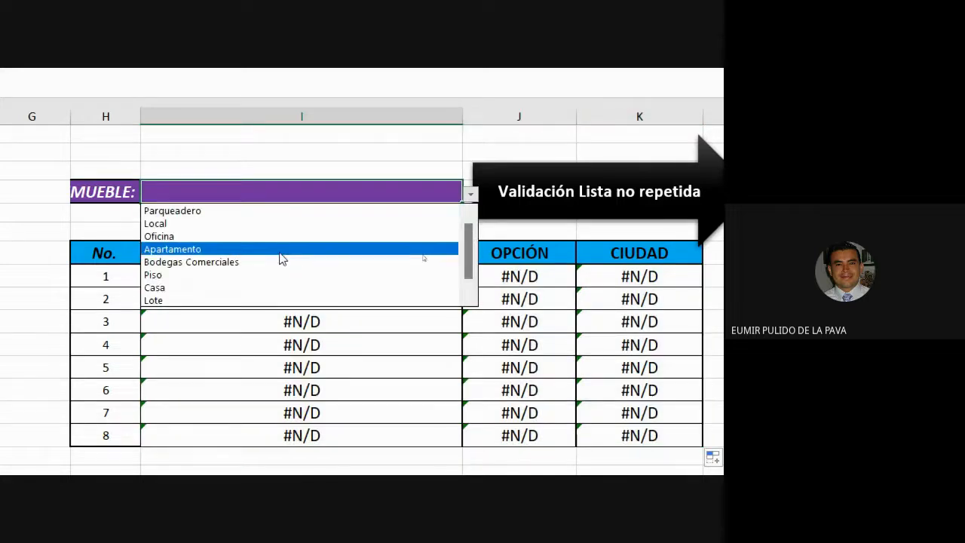
click(281, 256)
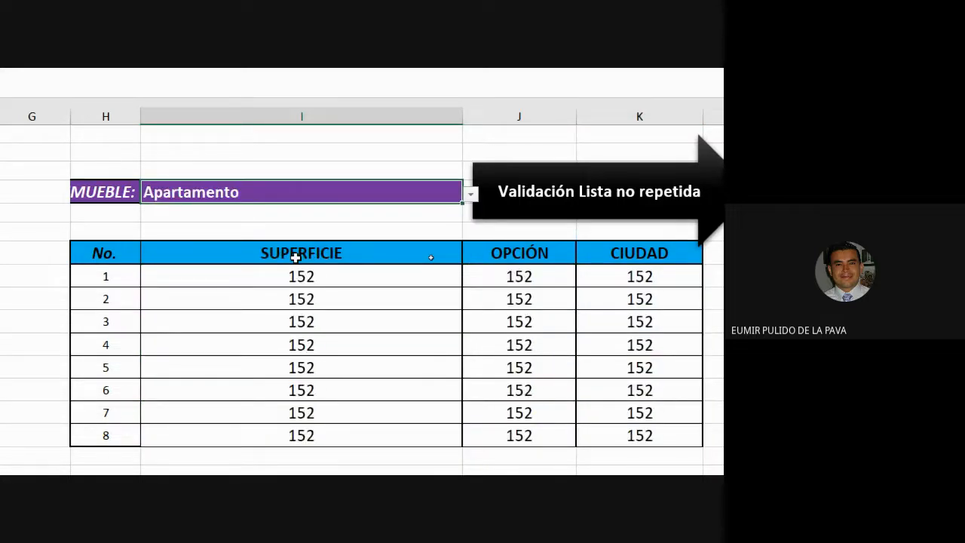
Change the column index in the first OPCIÓN formula to 2
double_click(522, 280)
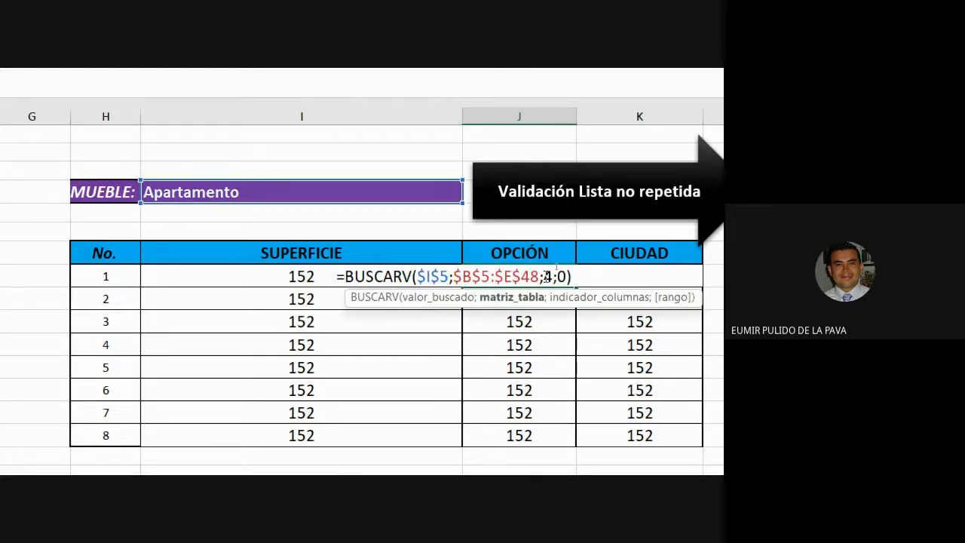
double_click(548, 276)
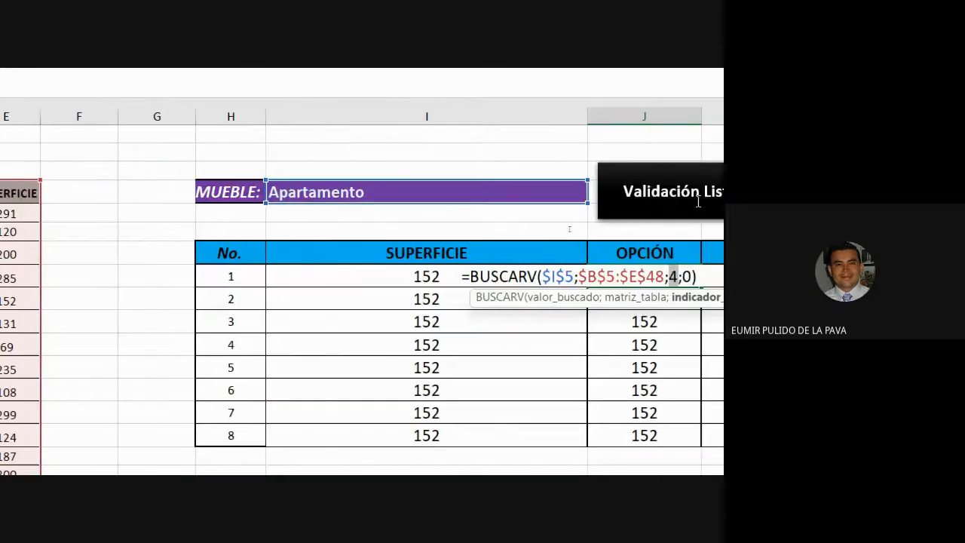
text(2)
key(Return)
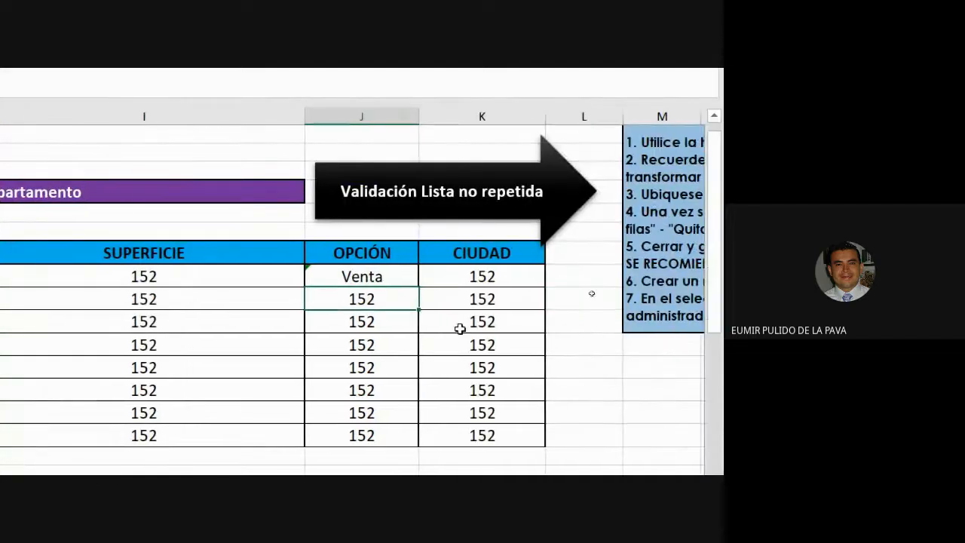
Change the column index in the first CIUDAD formula to 3
click(478, 278)
double_click(530, 280)
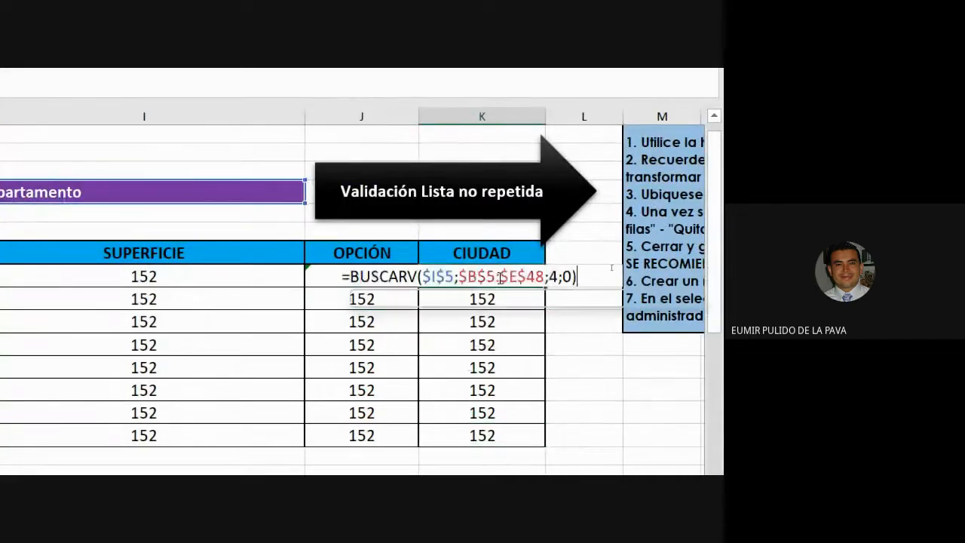
click(559, 278)
text(3)
key(Return)
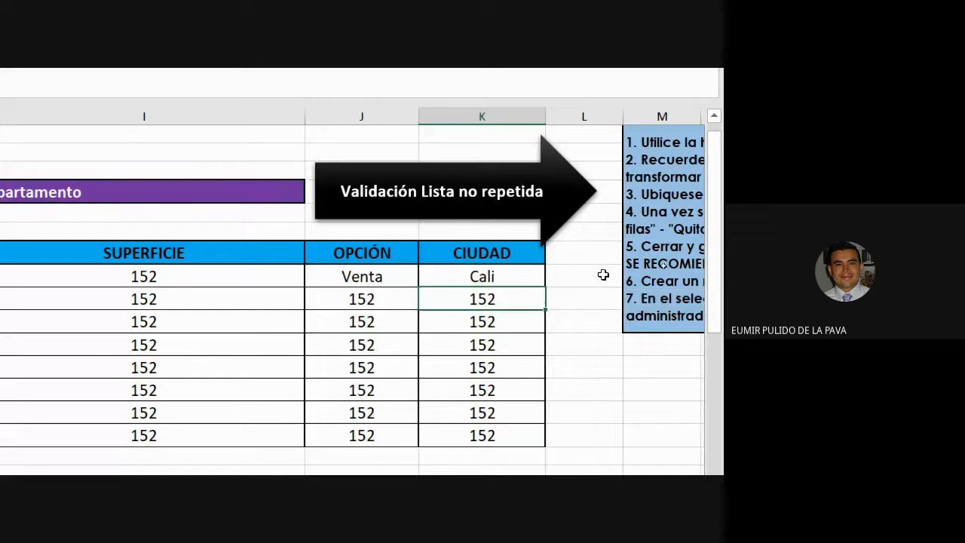
Fill the first OPCIÓN and CIUDAD formulas down through row 8 of the table
drag(380, 278, 434, 277)
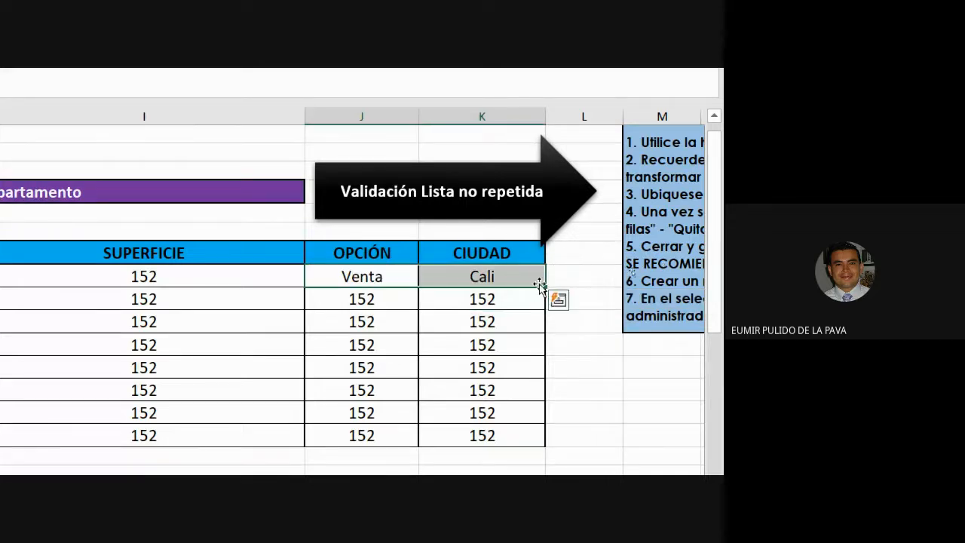
drag(543, 287, 538, 450)
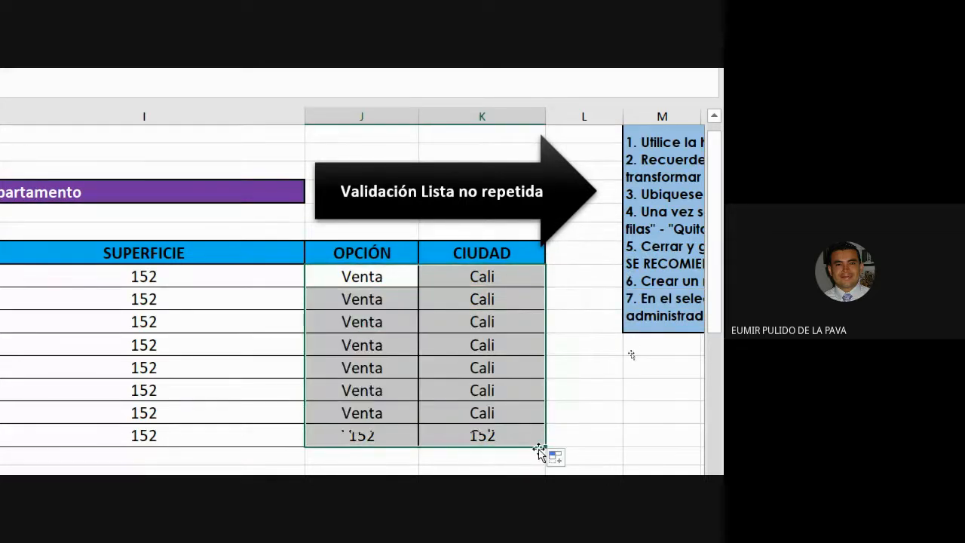
Choose Bodegas Comerciales in the TIPO INMUEBLE dropdown
scroll(94, 222, left, 3)
click(358, 196)
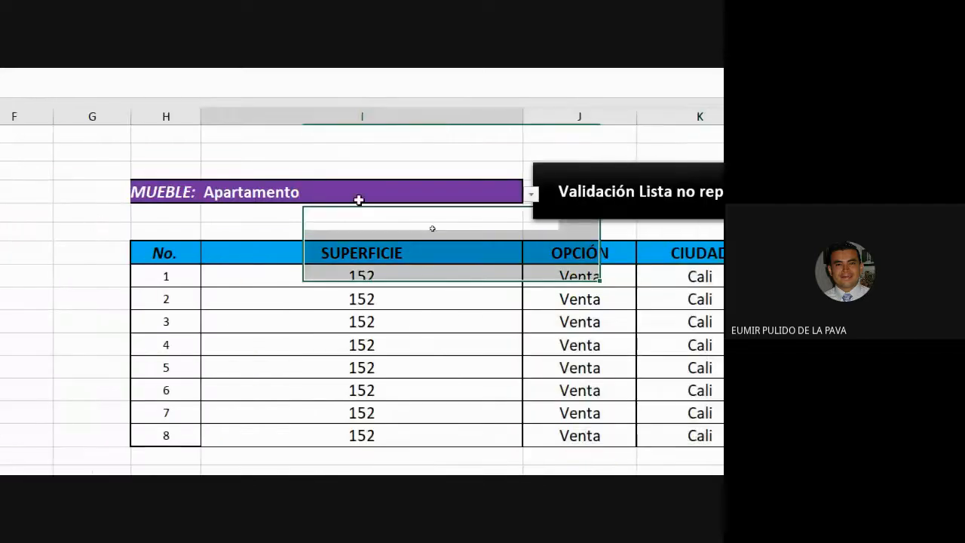
click(531, 196)
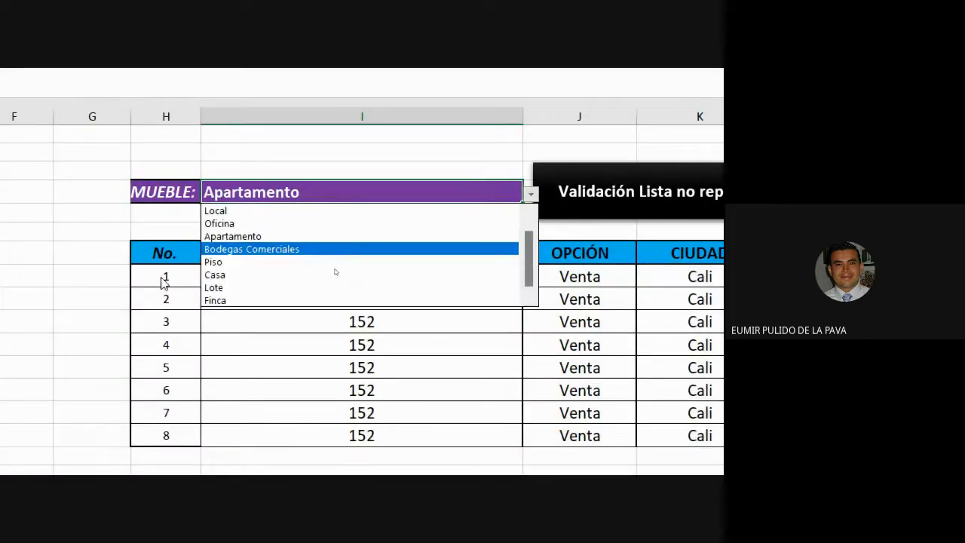
click(242, 249)
scroll(362, 302, right, 3)
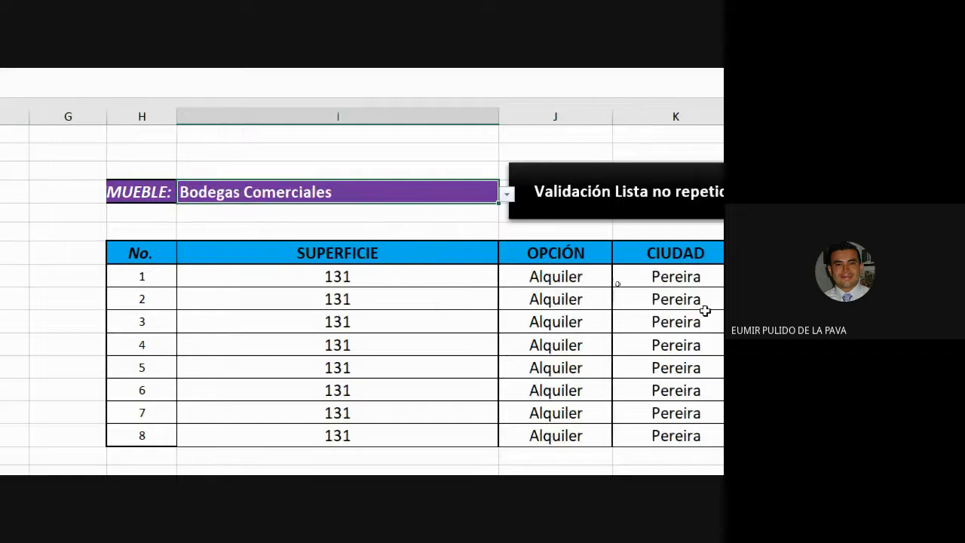
Compare the lookup results with the Bodegas Comerciales rows in the source property data table
drag(288, 277, 595, 309)
drag(569, 362, 573, 432)
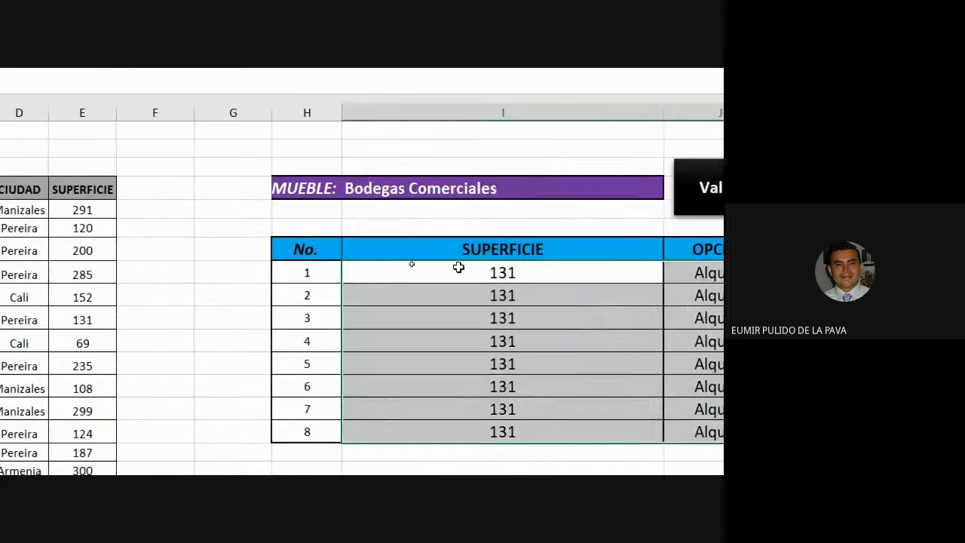
double_click(458, 268)
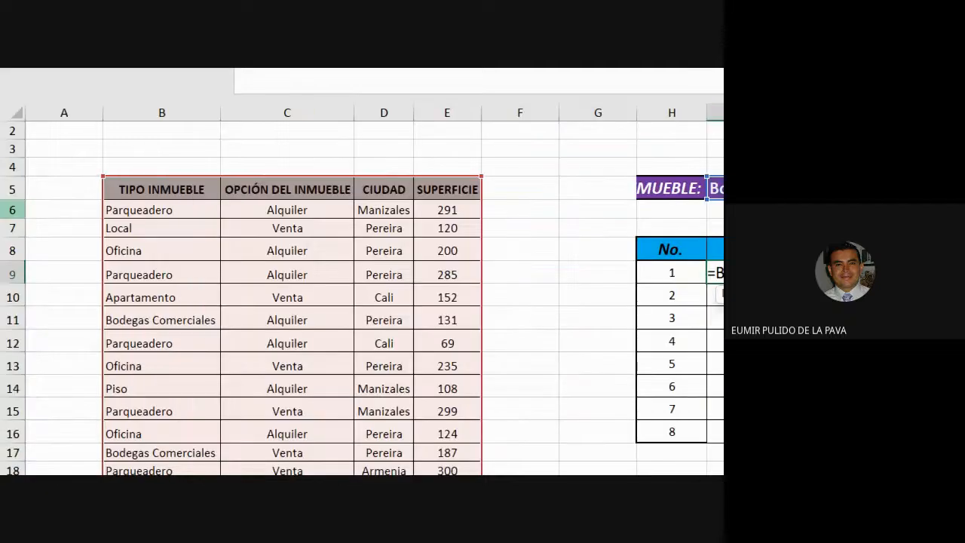
click(140, 209)
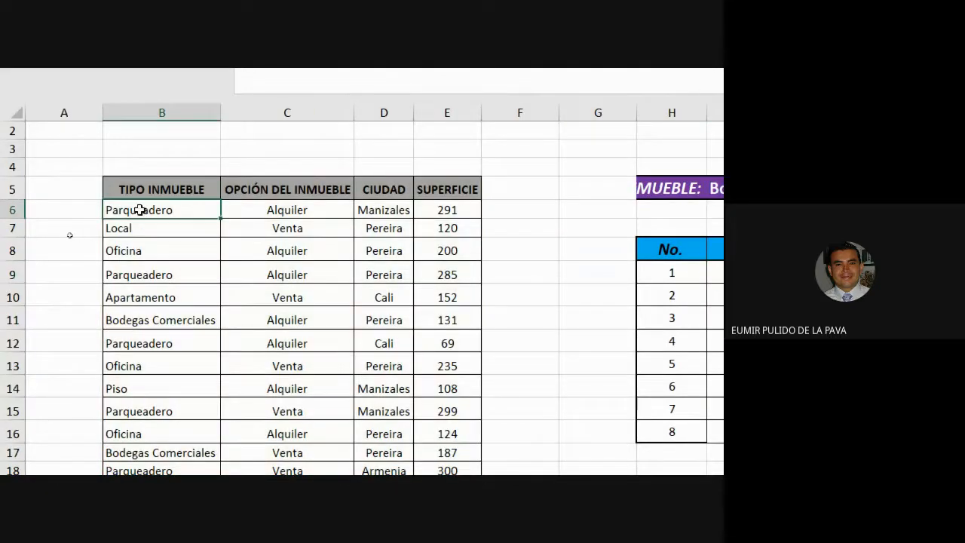
drag(139, 212, 440, 318)
click(132, 322)
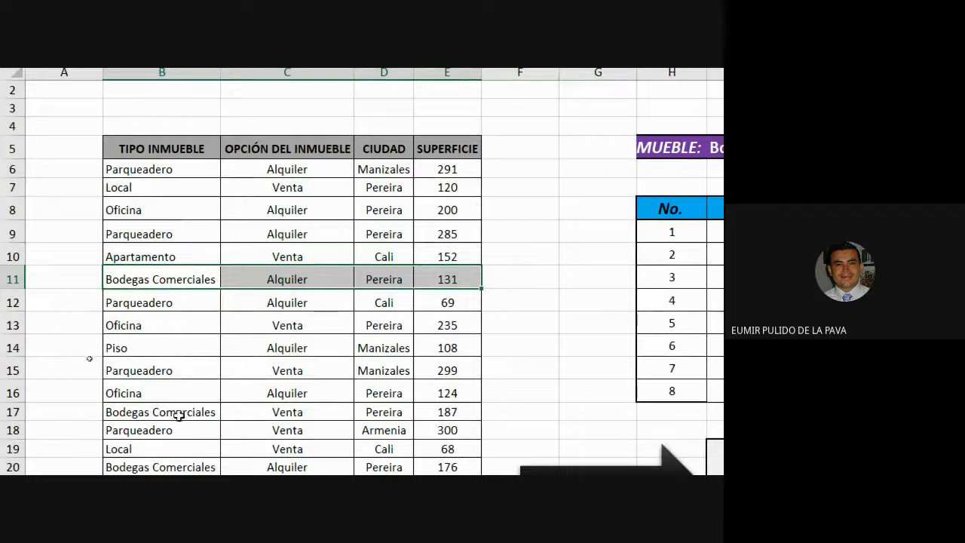
drag(179, 414, 462, 416)
drag(162, 278, 430, 276)
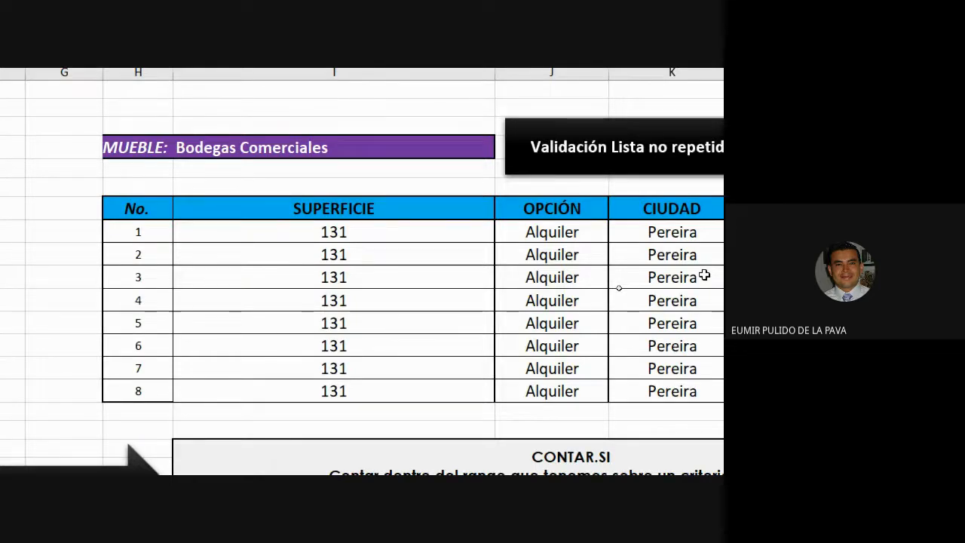
scroll(704, 276, left, 6)
scroll(682, 230, right, 6)
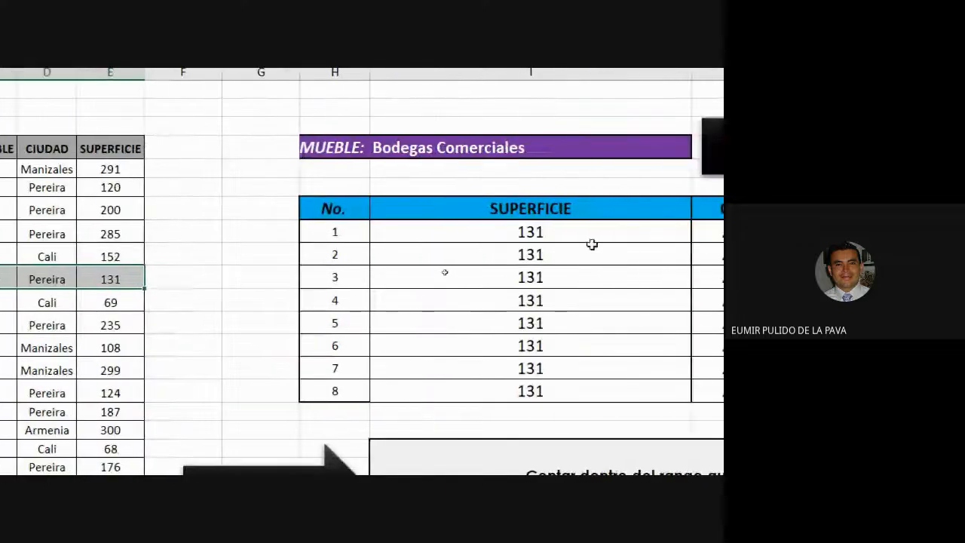
drag(383, 225, 640, 391)
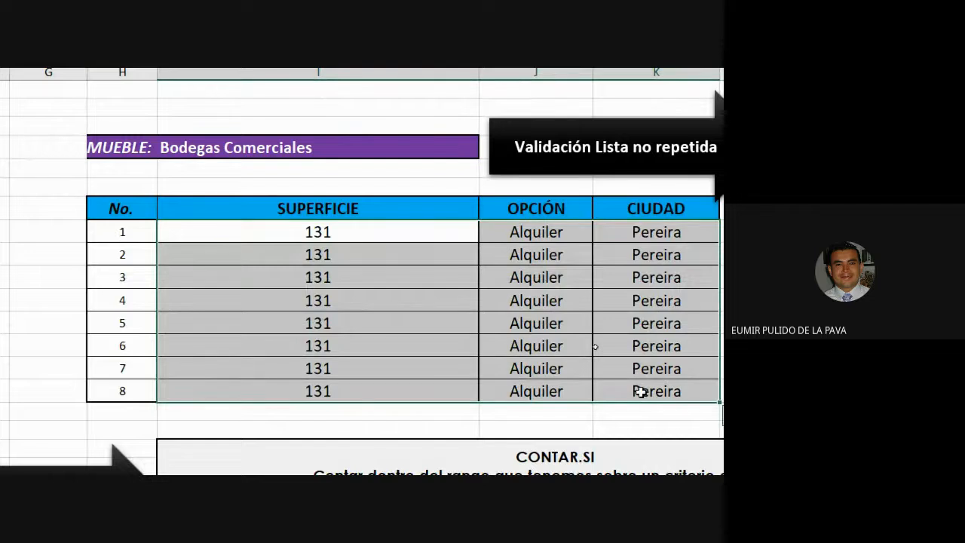
scroll(608, 390, left, 6)
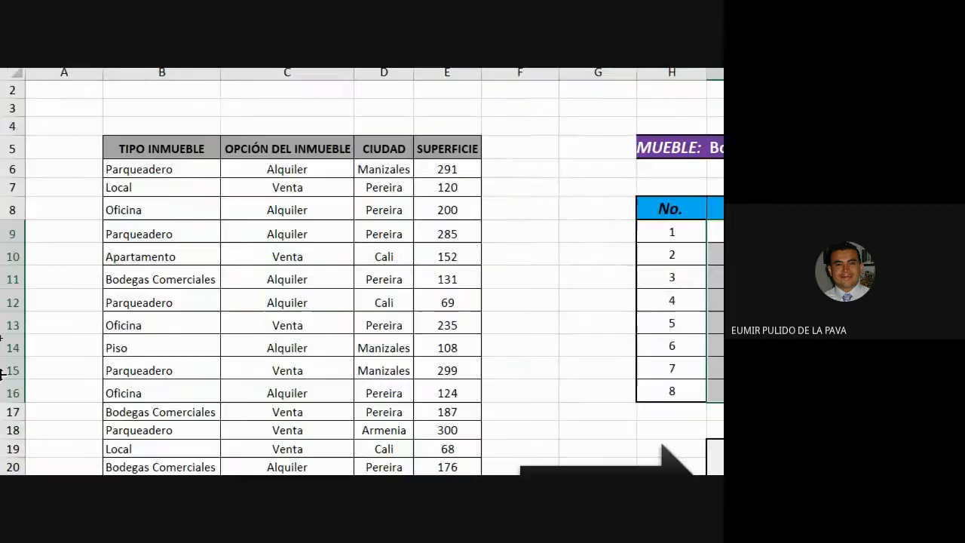
scroll(307, 276, right, 6)
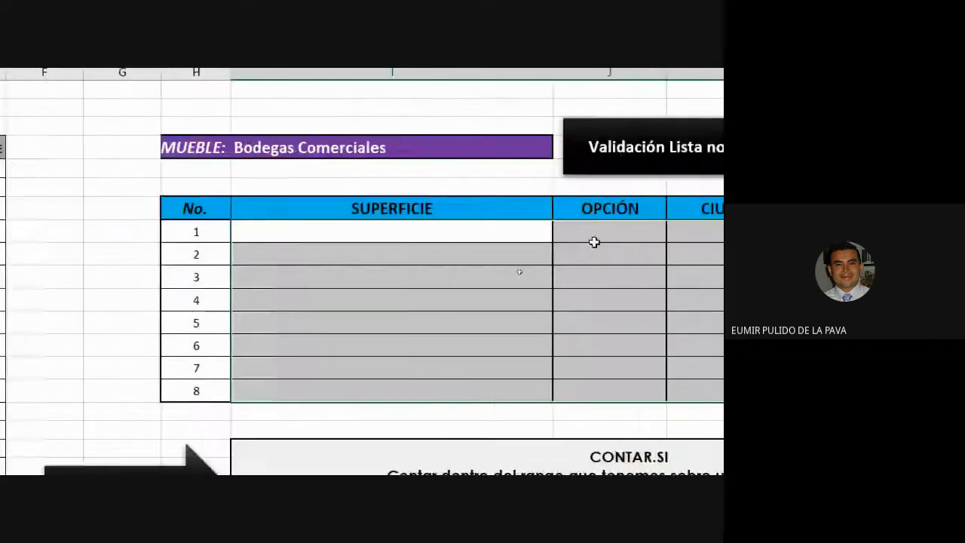
click(342, 228)
text(=bus)
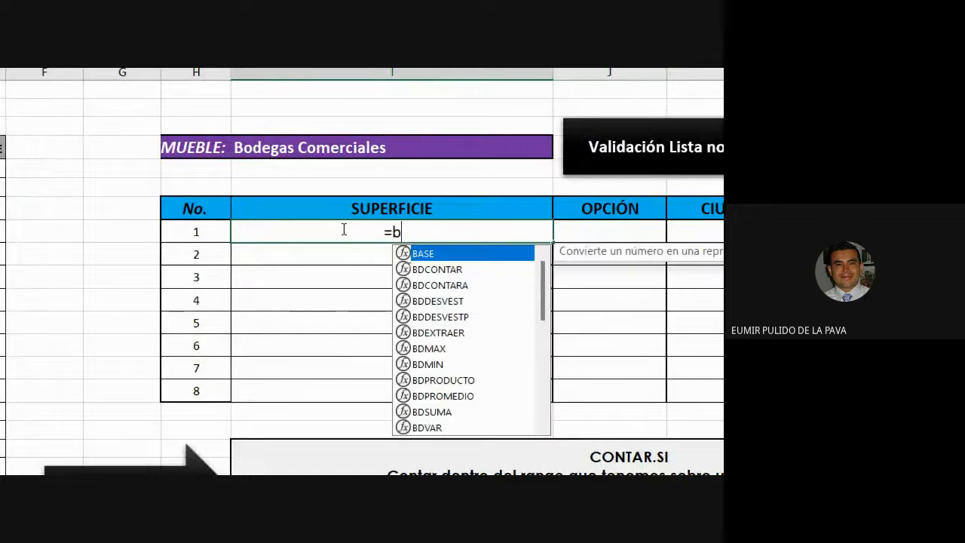
key(Down)
key(Down)
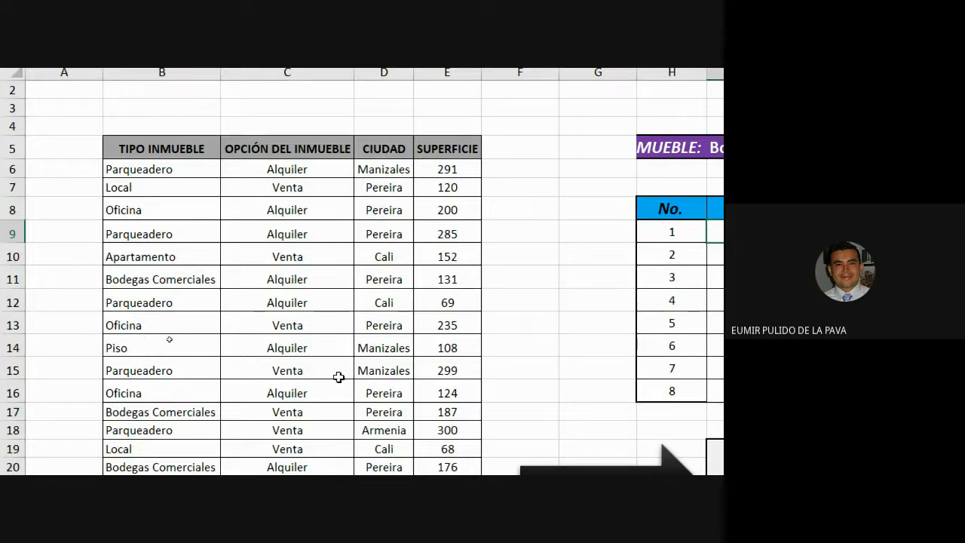
text(=bus)
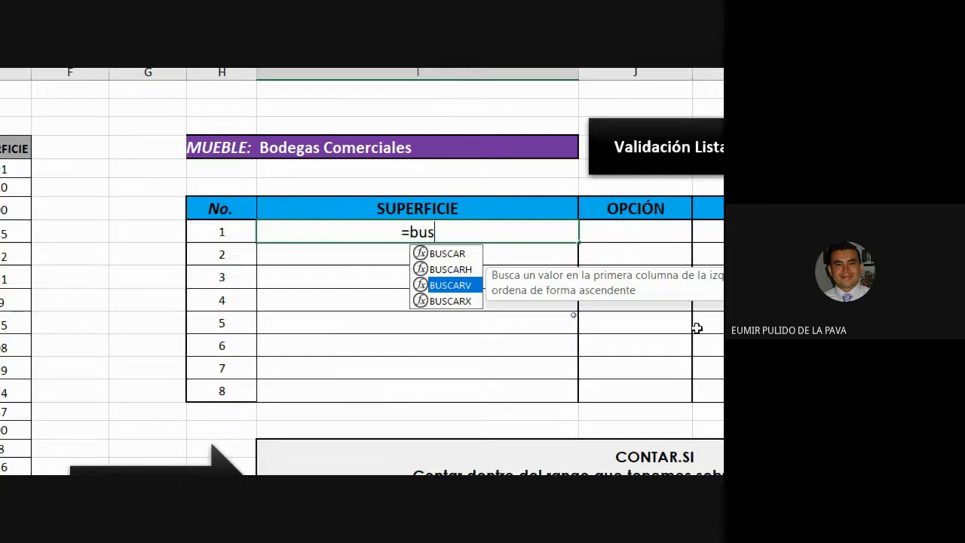
key(Escape)
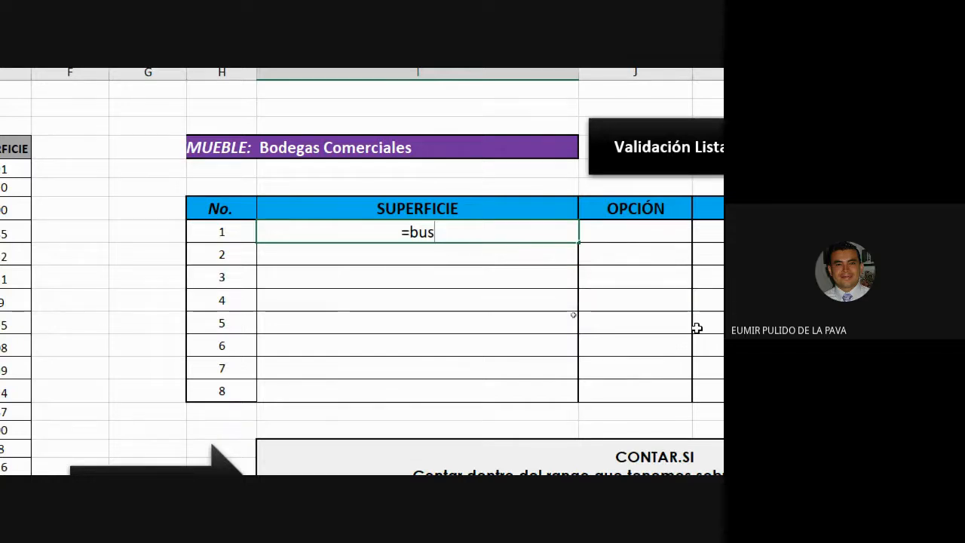
key(Escape)
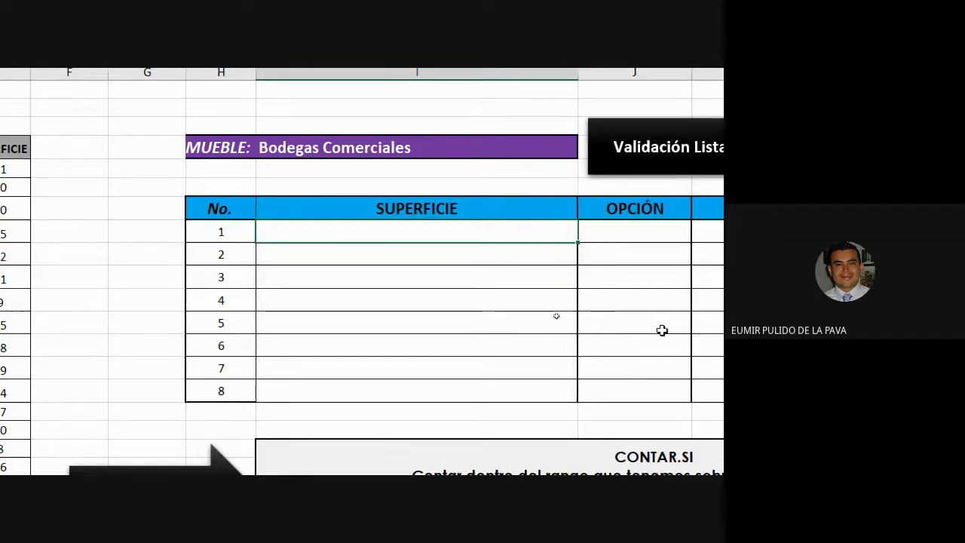
Review the CONTAR.SI and BUSCARV solution notes below the lookup table
scroll(661, 330, down, 2)
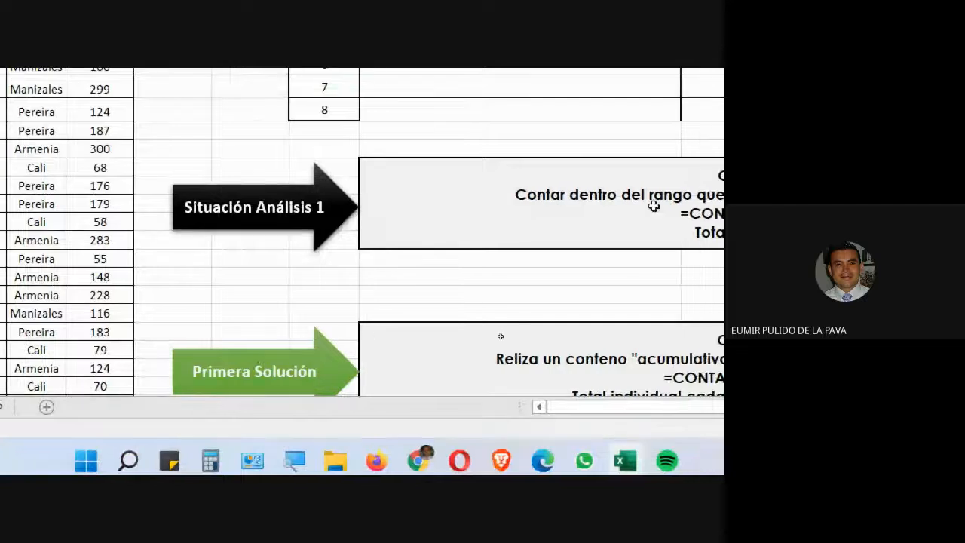
scroll(527, 287, down, 4)
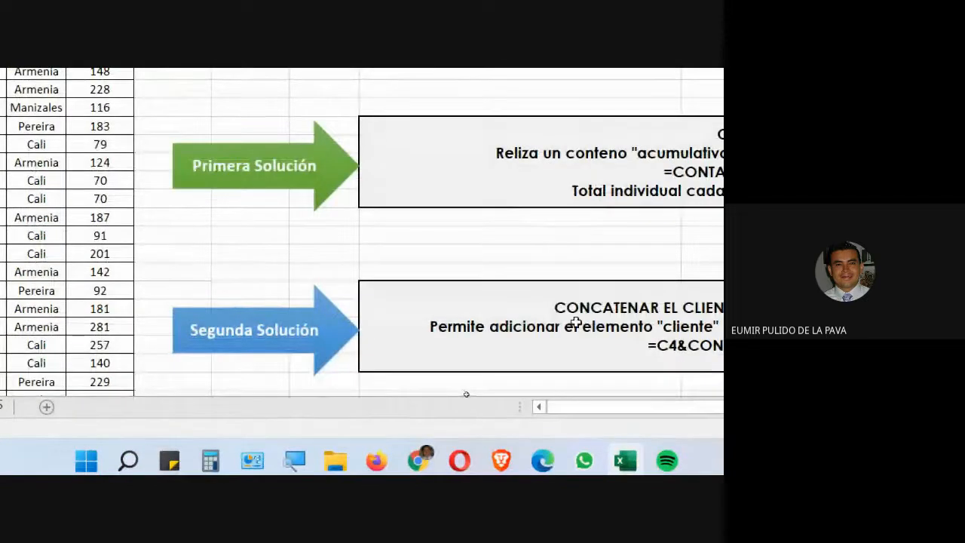
scroll(625, 334, down, 2)
scroll(38, 387, down, 1)
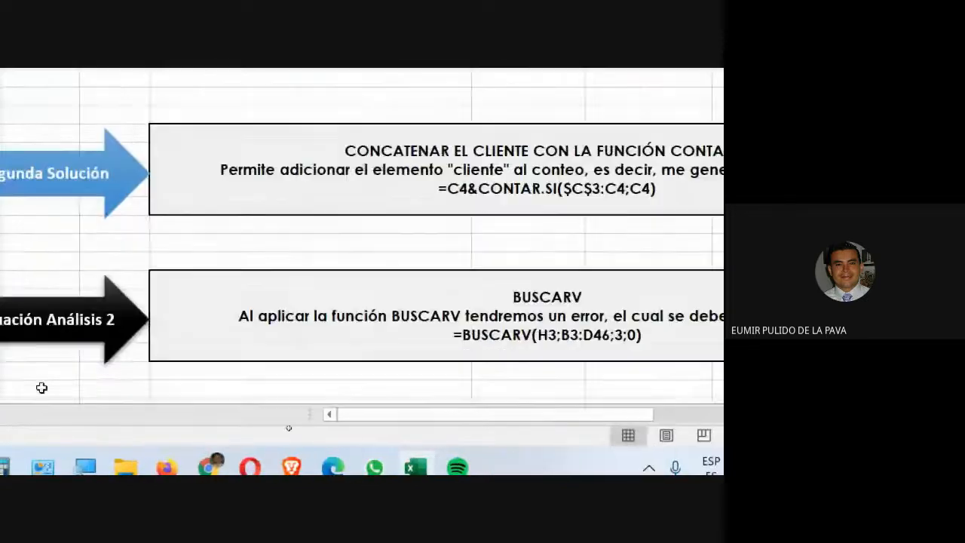
scroll(128, 301, down, 1)
scroll(334, 261, down, 3)
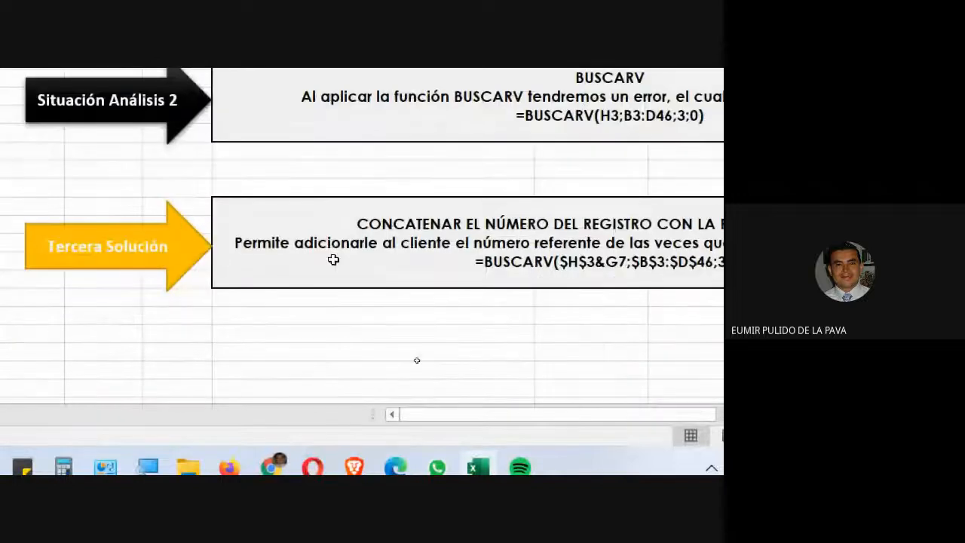
scroll(357, 271, up, 3)
scroll(515, 209, up, 6)
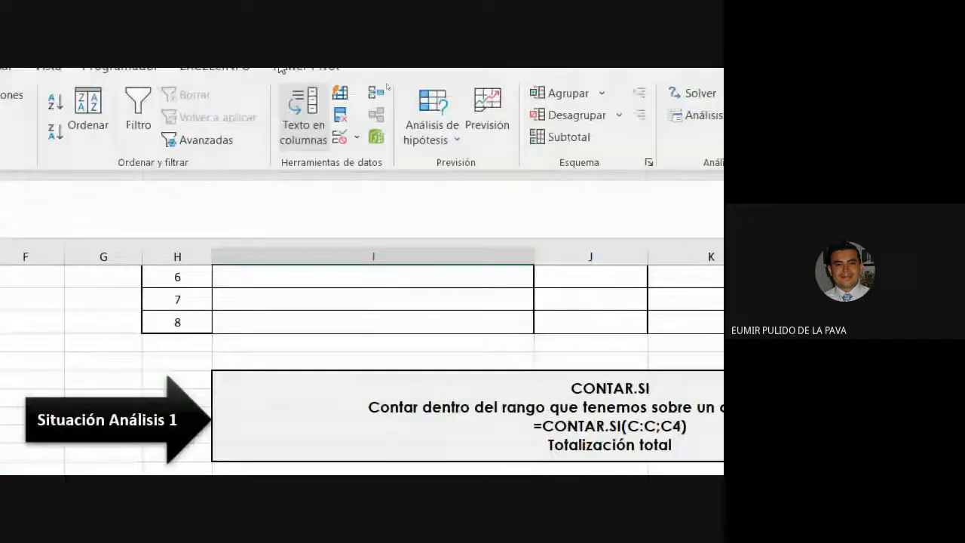
scroll(268, 435, up, 3)
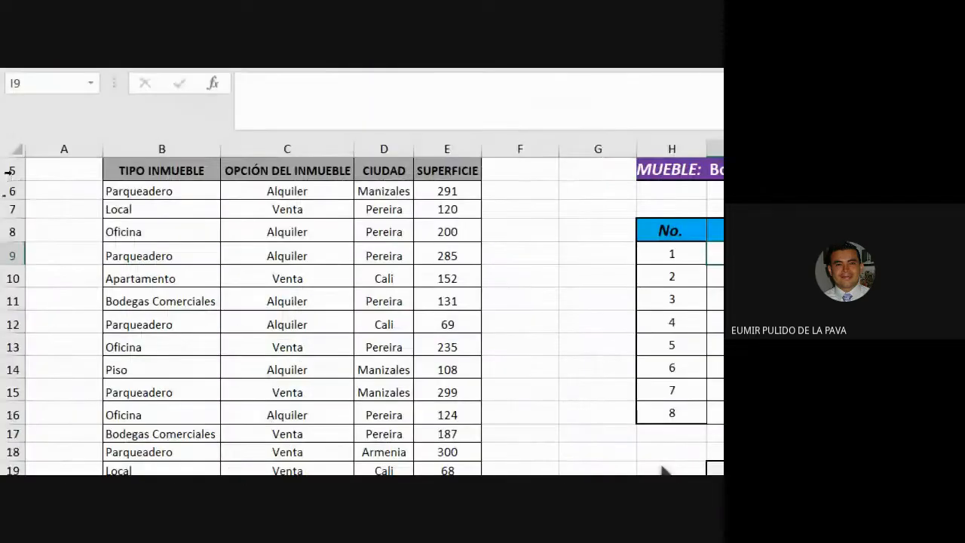
scroll(45, 400, up, 1)
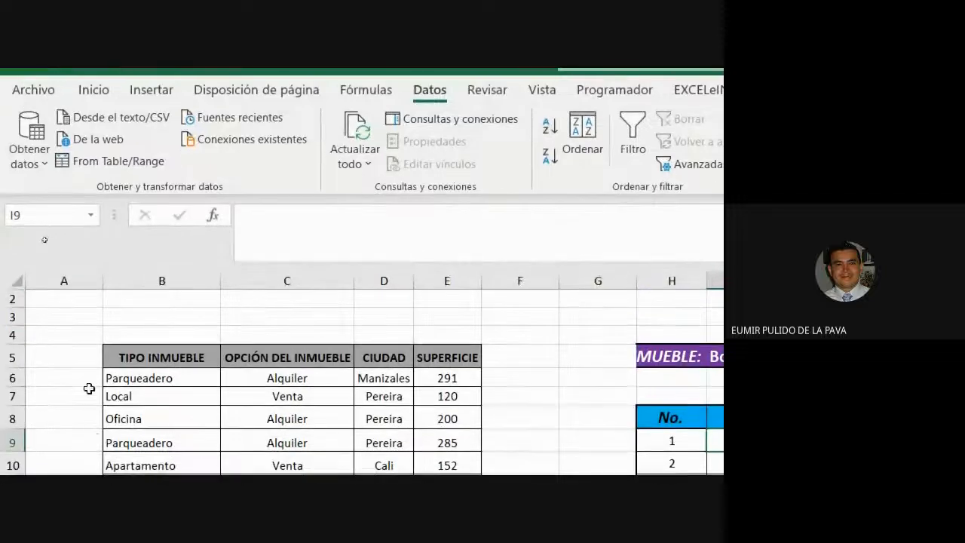
Widen column A and enlarge the font size of cell A6
click(91, 379)
drag(101, 279, 283, 278)
click(93, 114)
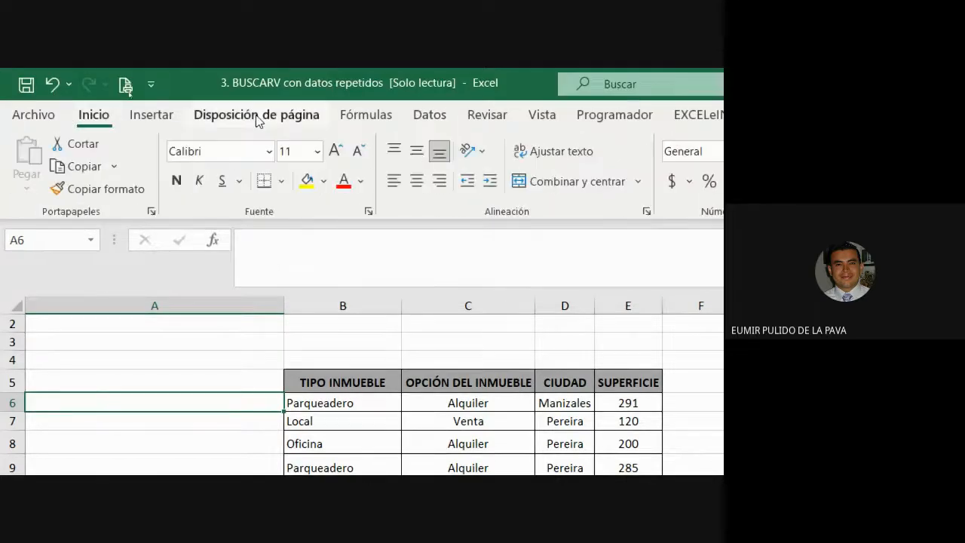
click(334, 151)
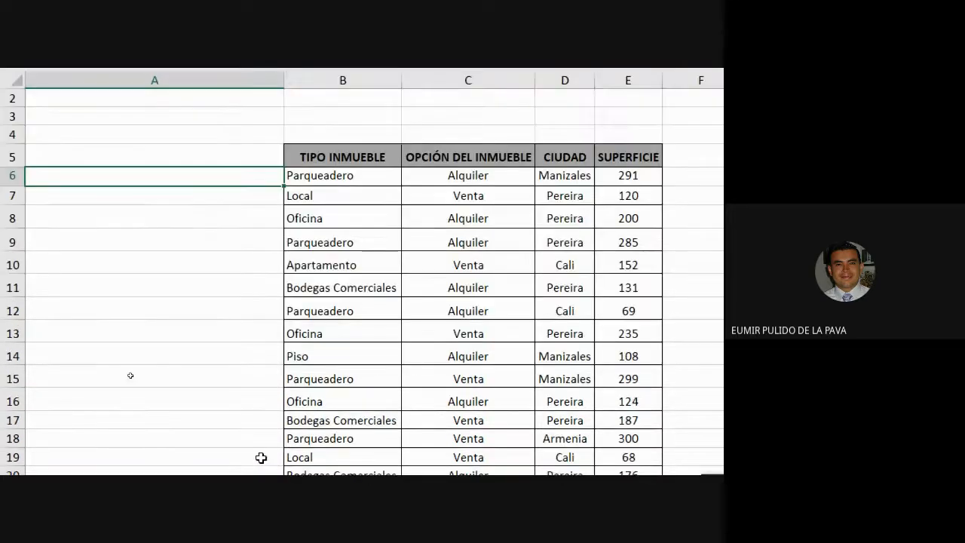
Enter =CONTAR.SI(B:B;B6) in cell A6 to count occurrences of each property type
text(=contar)
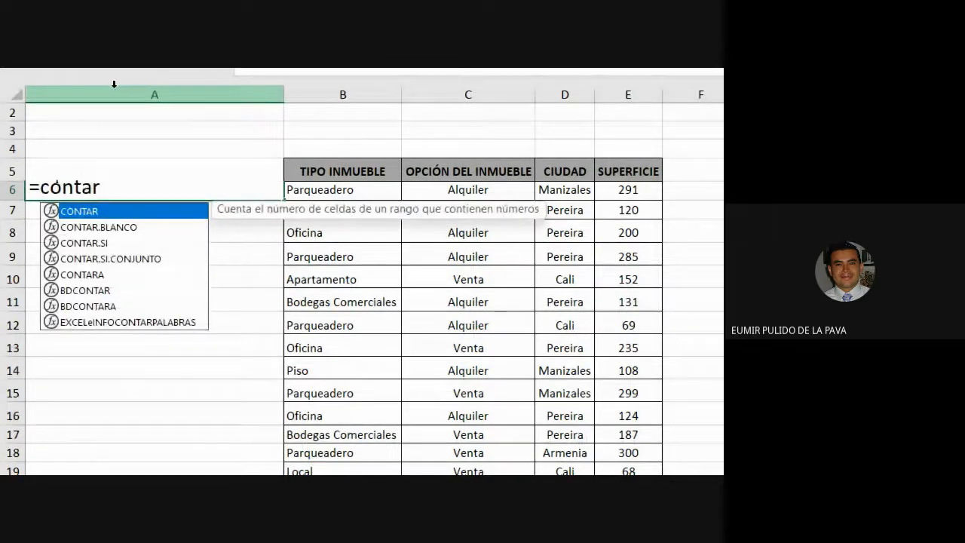
key(Down)
key(Down)
key(Tab)
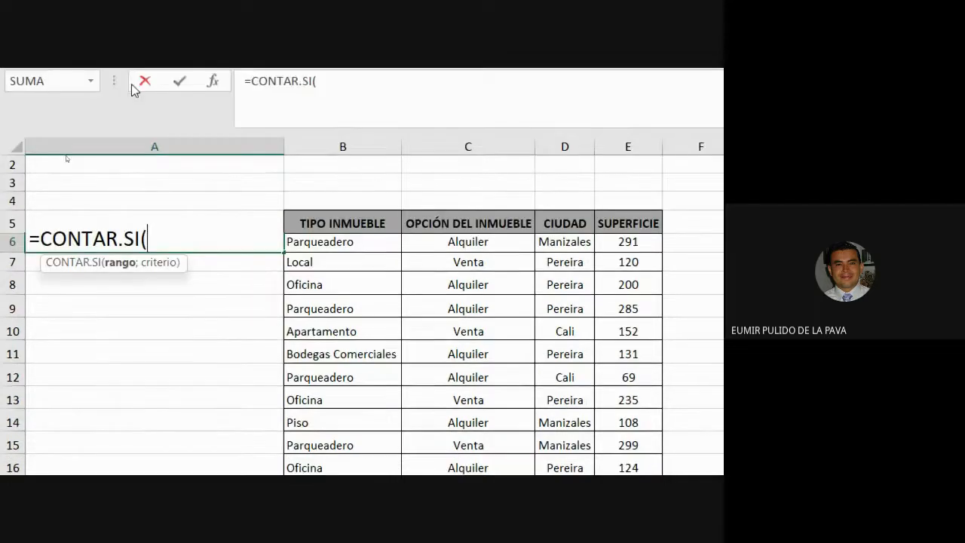
click(338, 149)
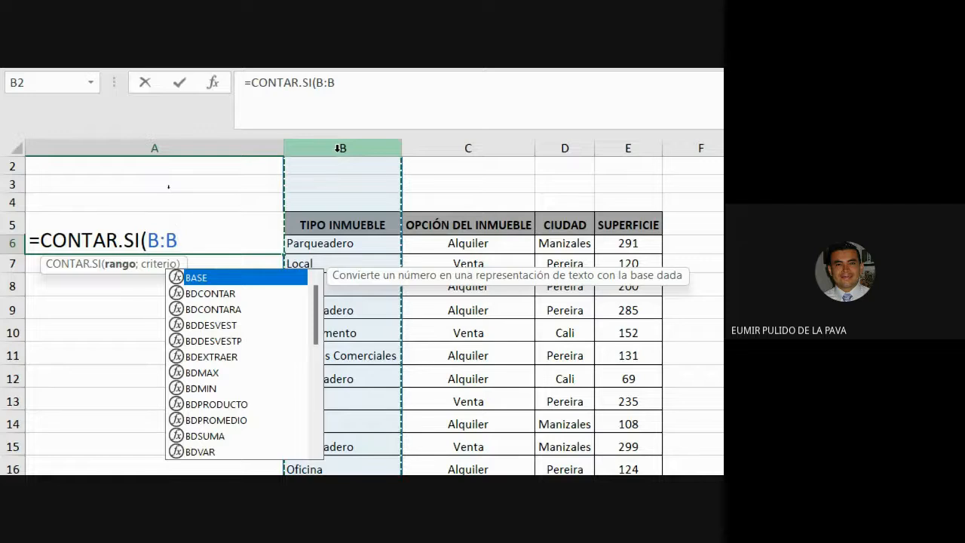
click(357, 246)
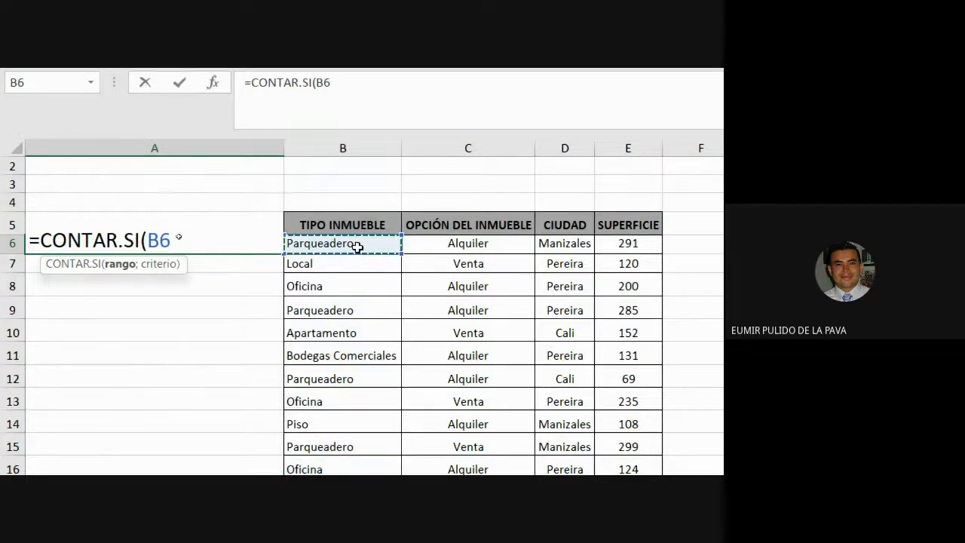
key(ctrl+shift+Down)
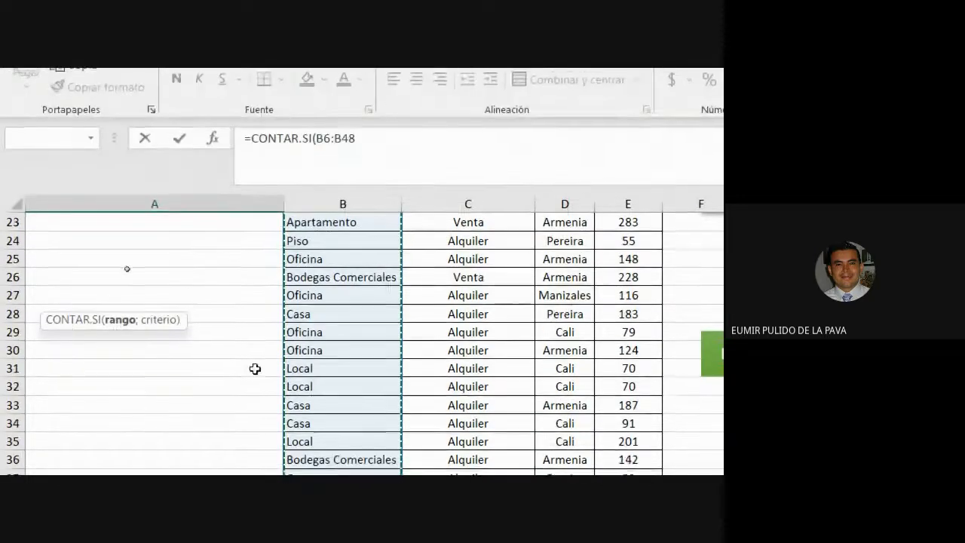
scroll(255, 368, up, 7)
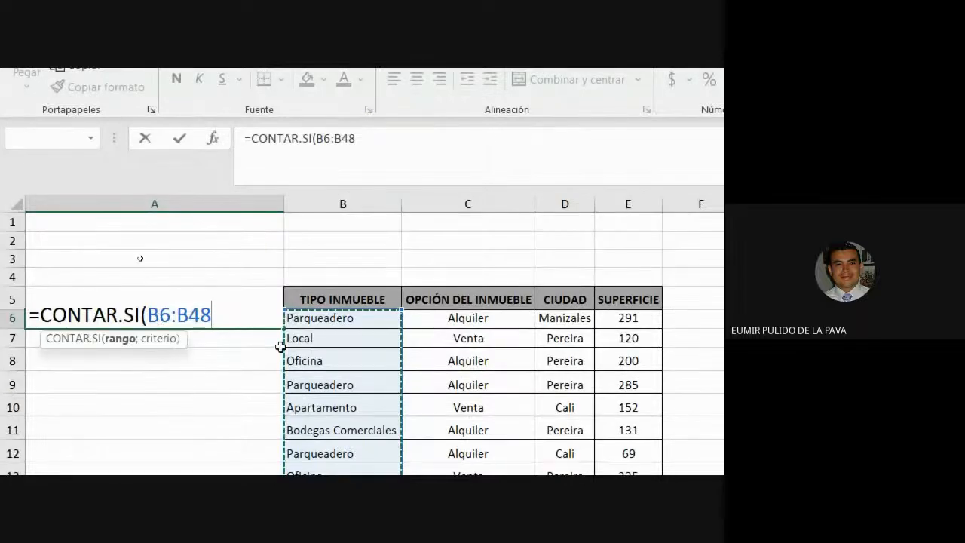
key(BackSpace)
key(BackSpace)
key(BackSpace)
key(BackSpace)
key(BackSpace)
key(BackSpace)
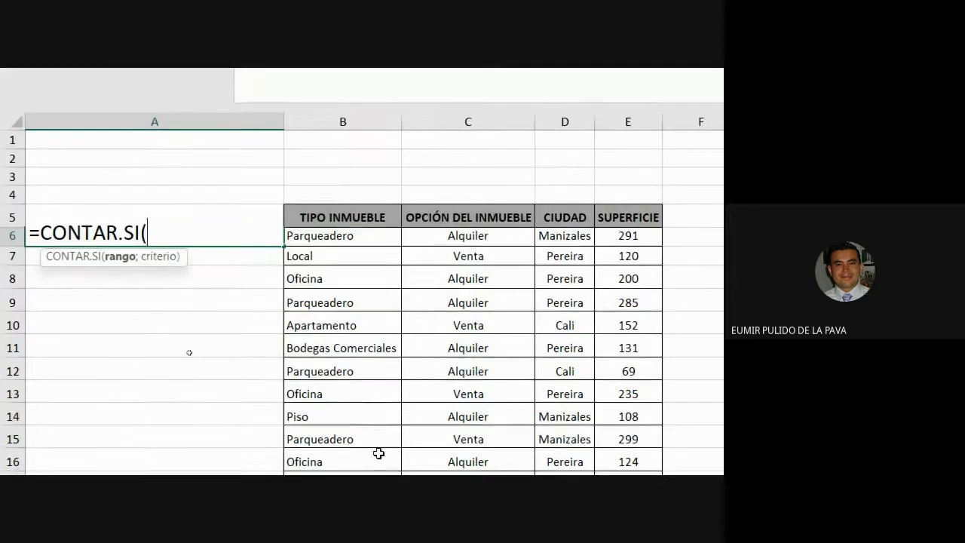
click(342, 154)
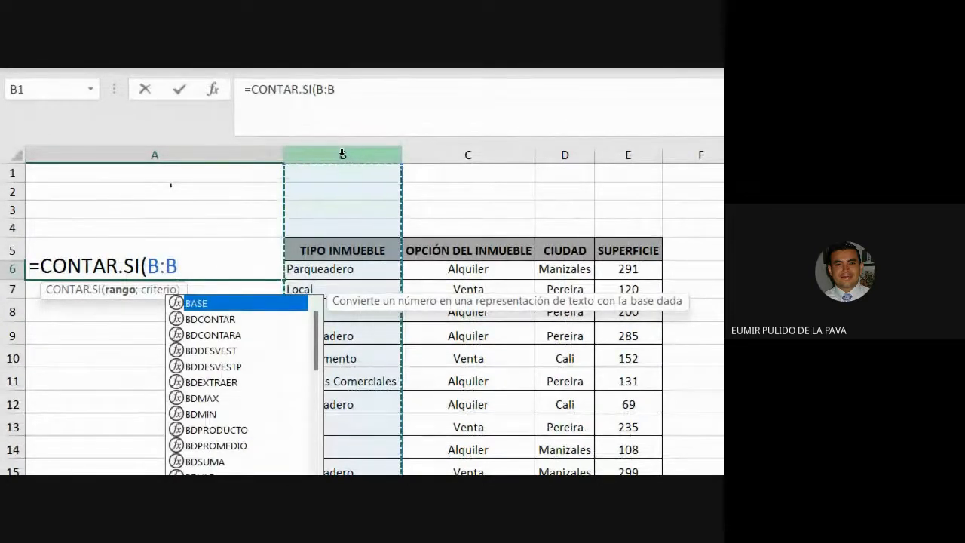
text(;)
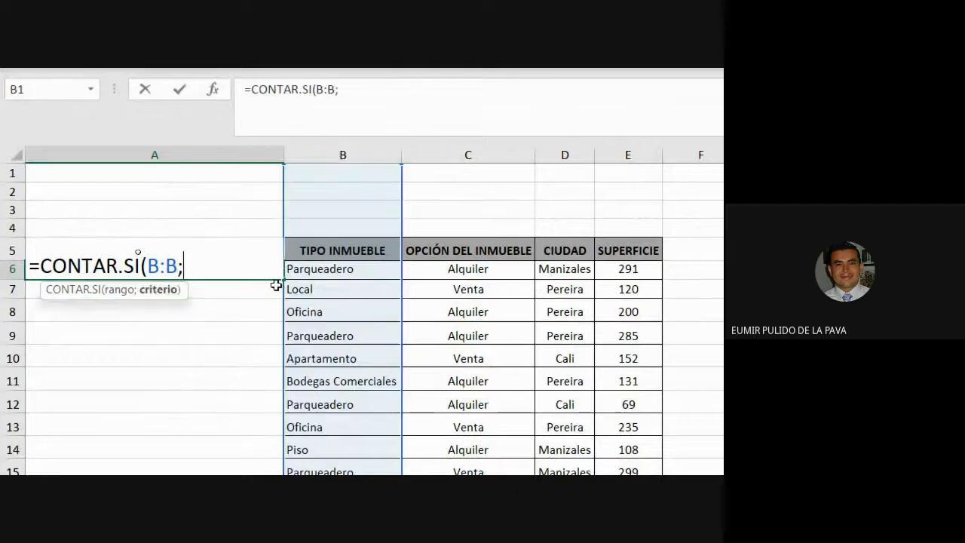
click(313, 271)
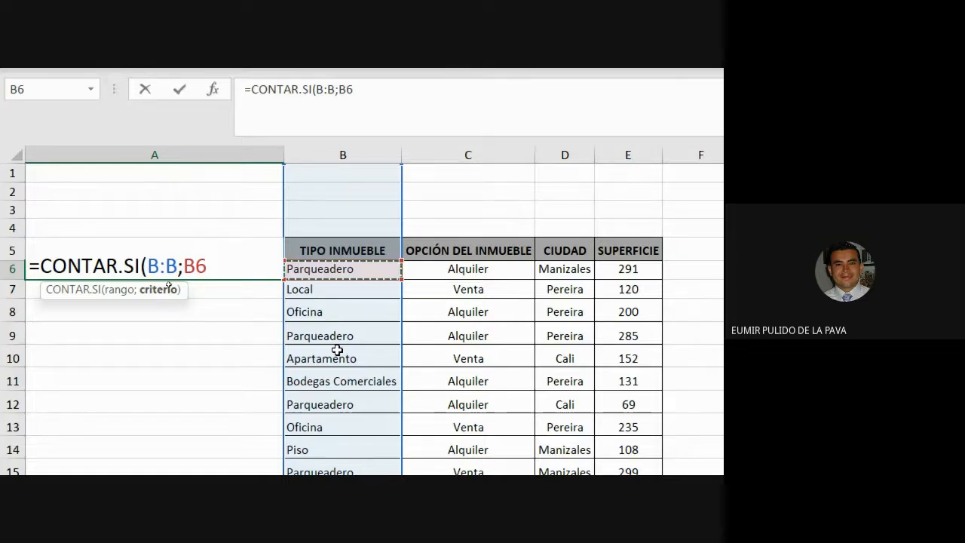
text())
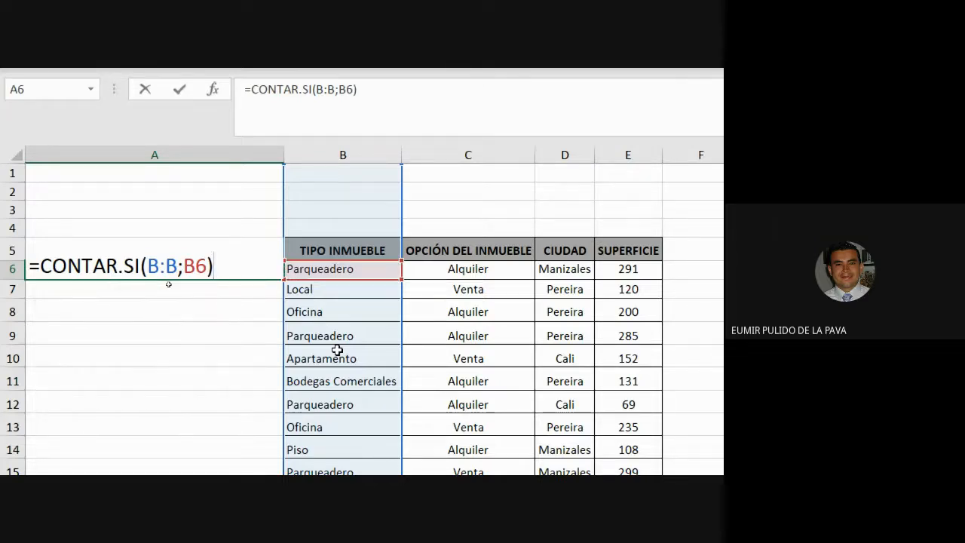
key(Return)
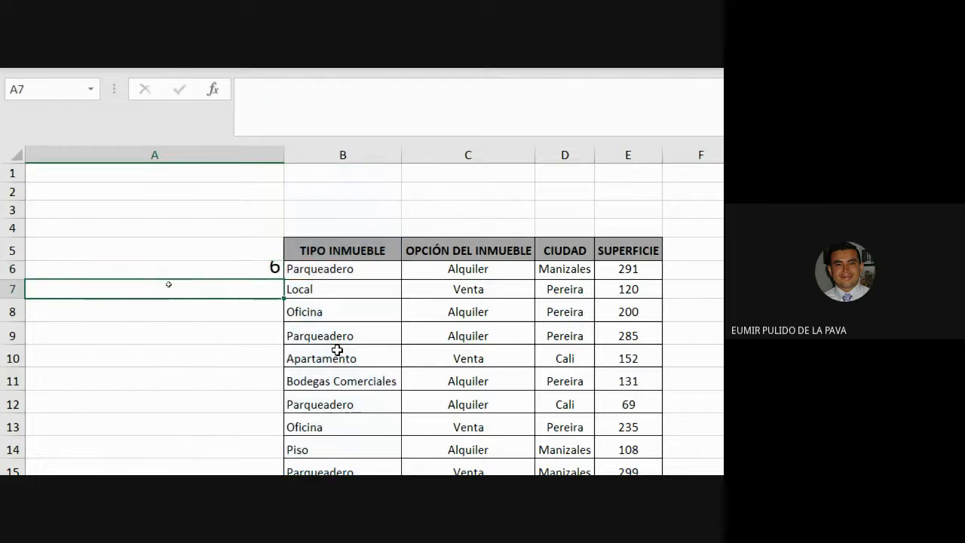
Heighten row 6 slightly and fill the CONTAR.SI formula from A6 down column A beside the data
drag(6, 279, 7, 291)
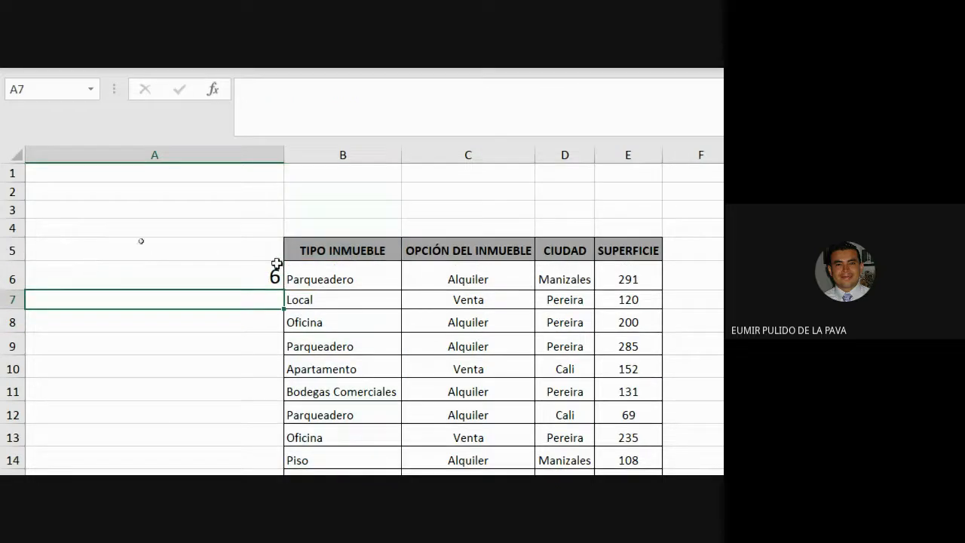
click(259, 280)
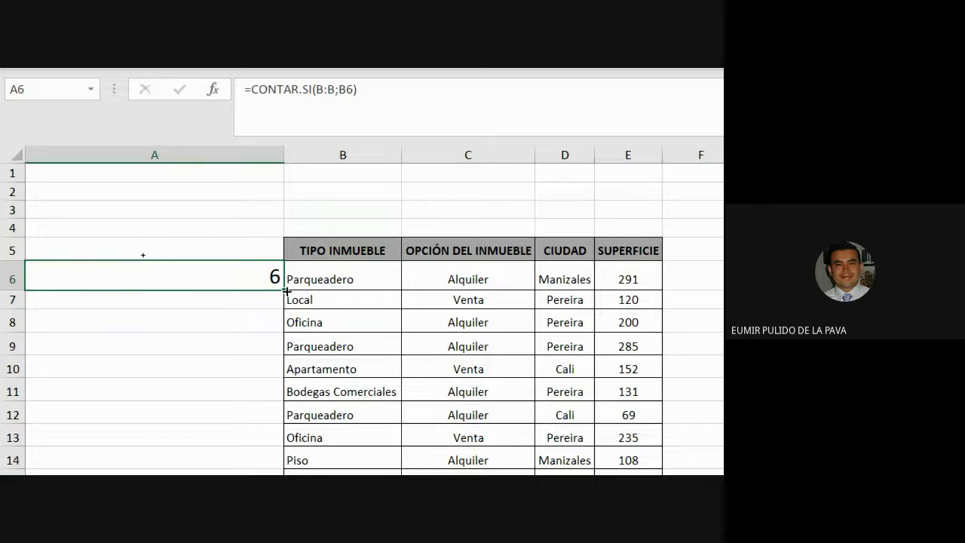
drag(286, 291, 279, 375)
scroll(312, 414, up, 3)
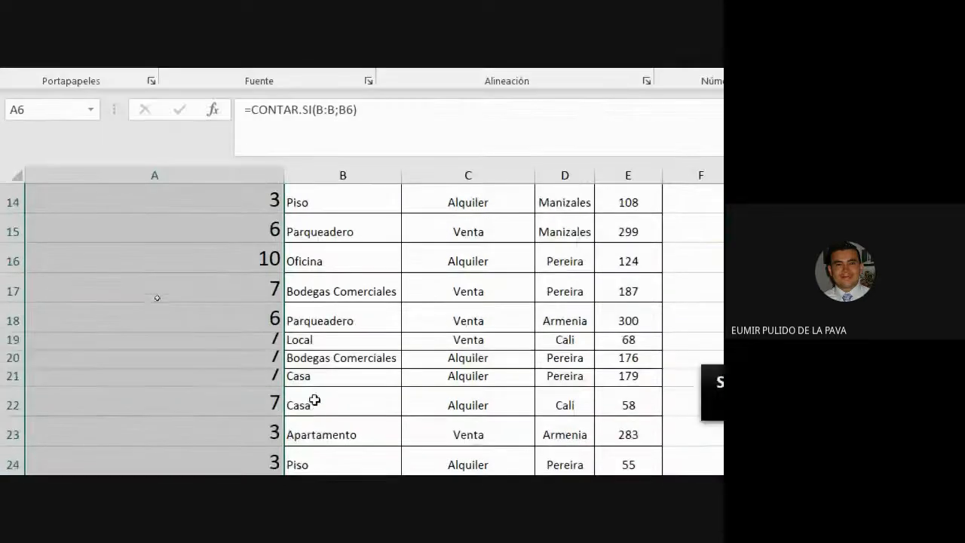
scroll(315, 400, up, 5)
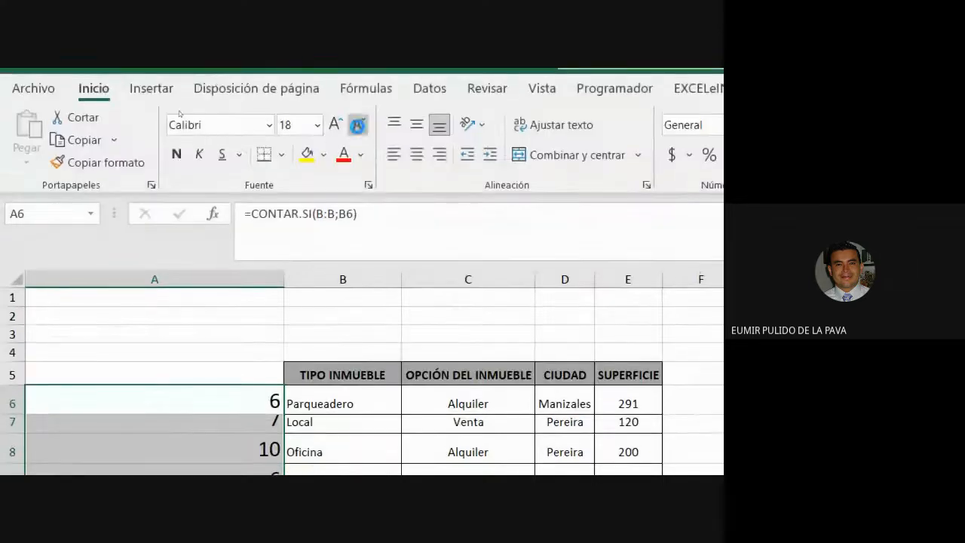
Decrease the font size of the count column twice
click(358, 126)
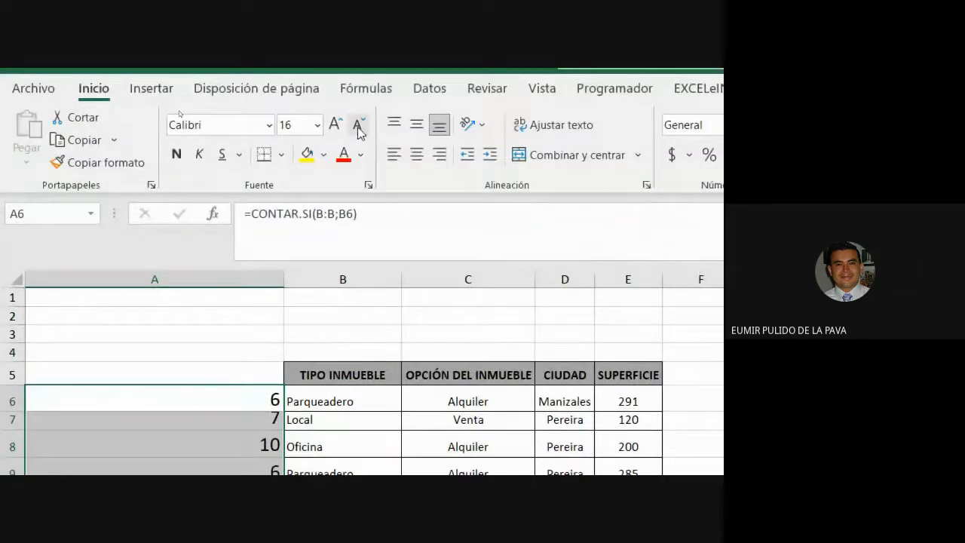
click(359, 125)
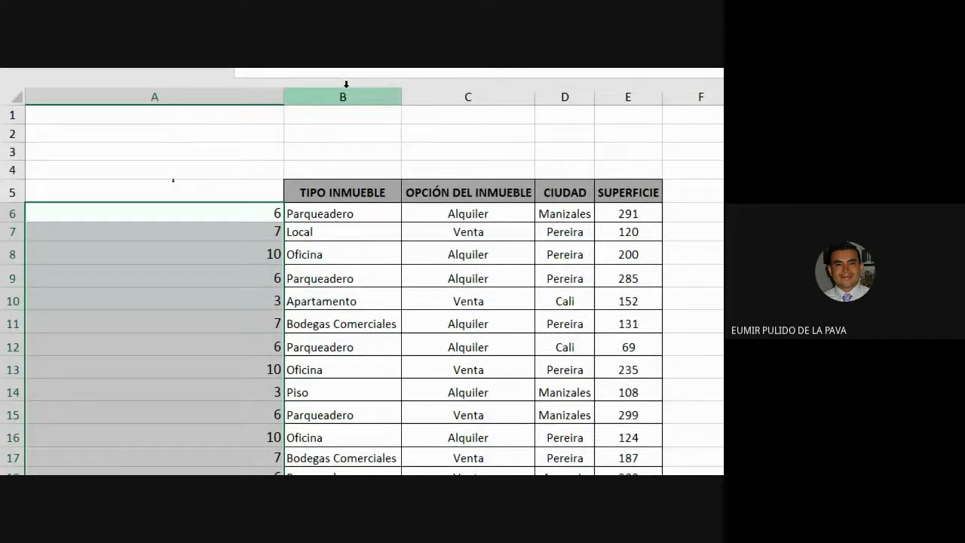
drag(267, 216, 358, 216)
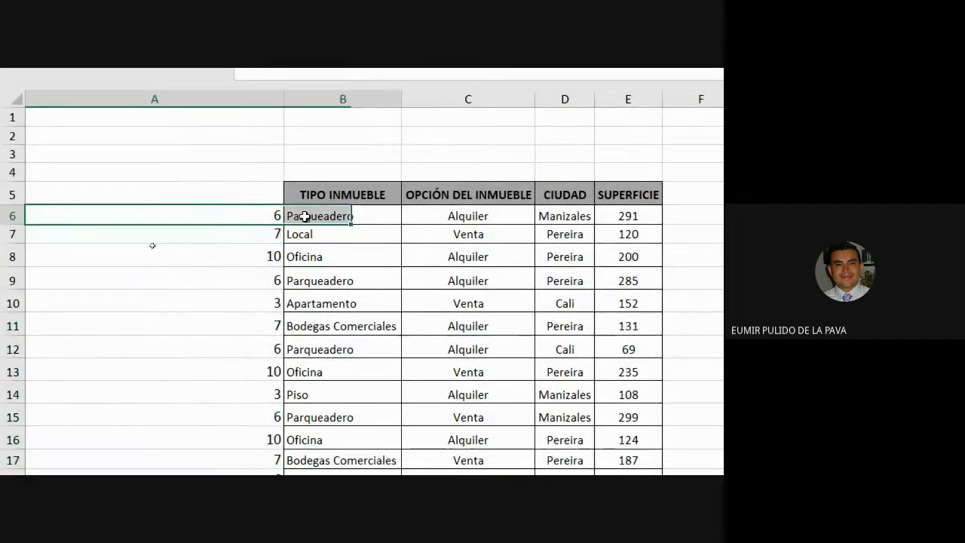
Select the Parqueadero rows with their counts in columns A and B to examine the repeated property type
drag(267, 284, 298, 285)
drag(270, 346, 307, 348)
drag(254, 434, 324, 423)
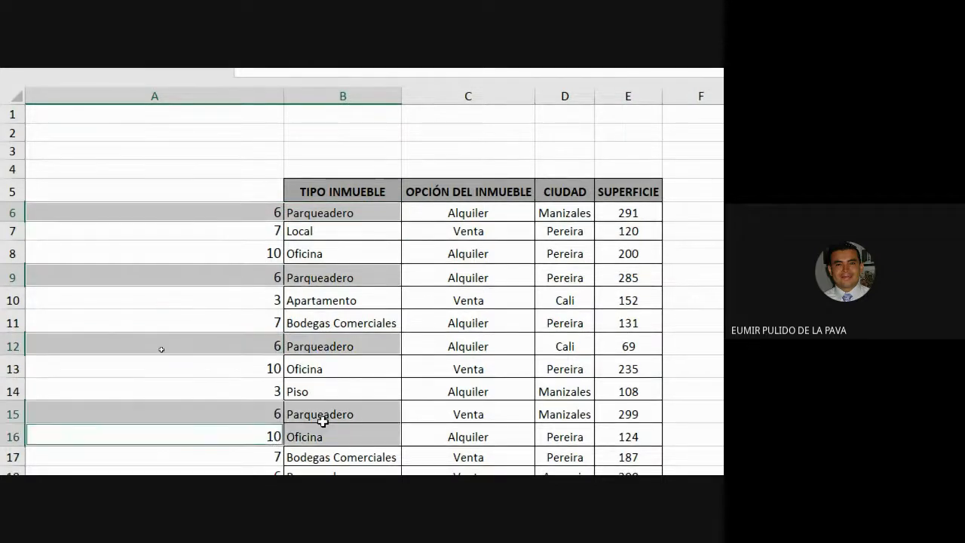
ctrl+click(250, 413)
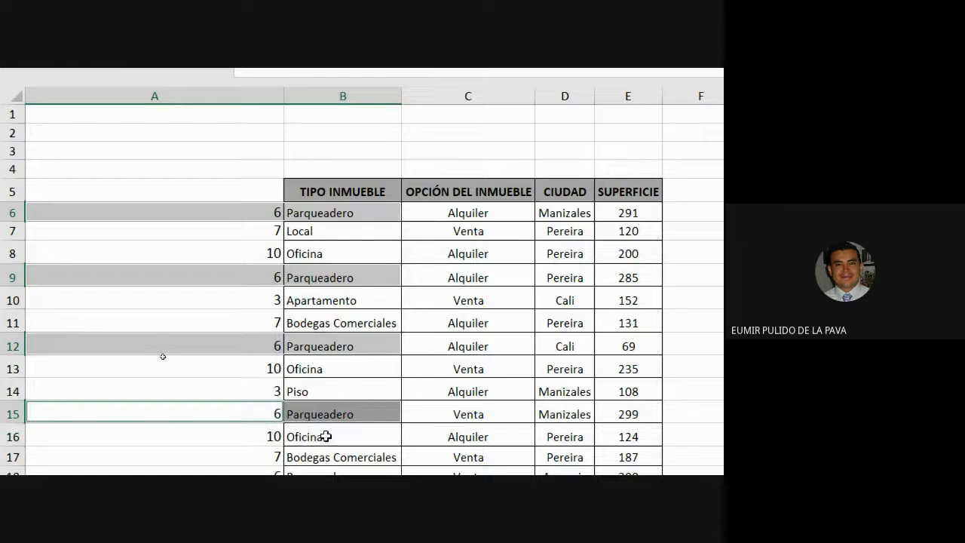
scroll(323, 435, down, 1)
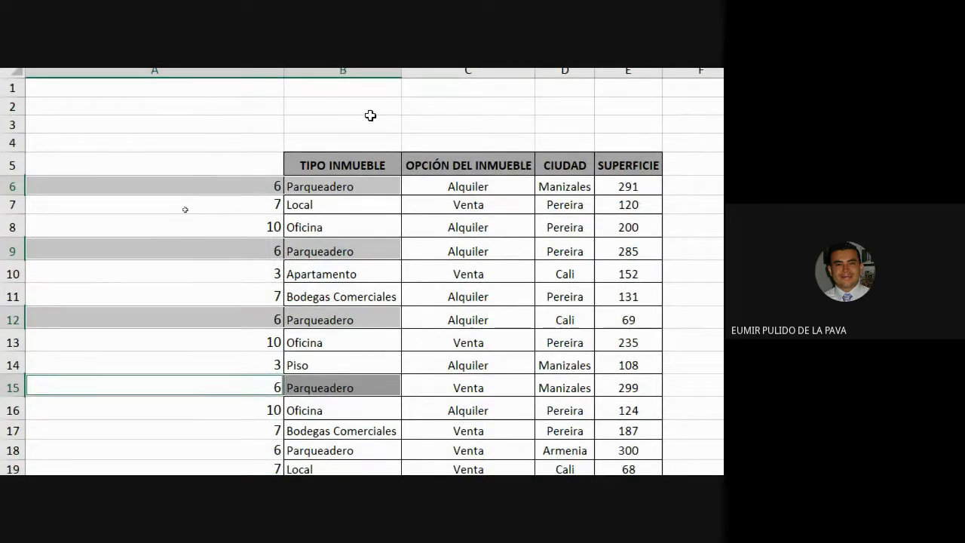
scroll(279, 291, down, 2)
scroll(301, 285, down, 6)
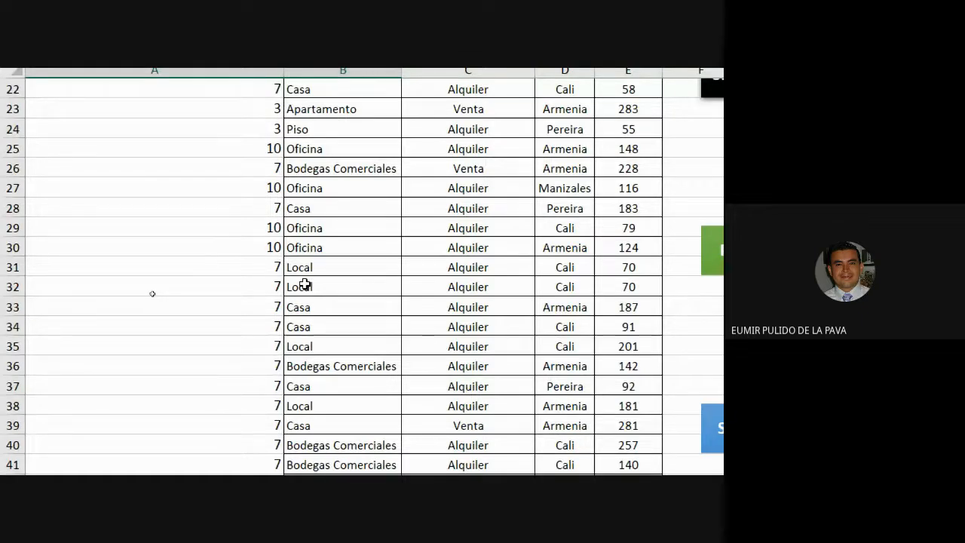
Change the property type in cell B33 to Oficina
drag(239, 223, 325, 242)
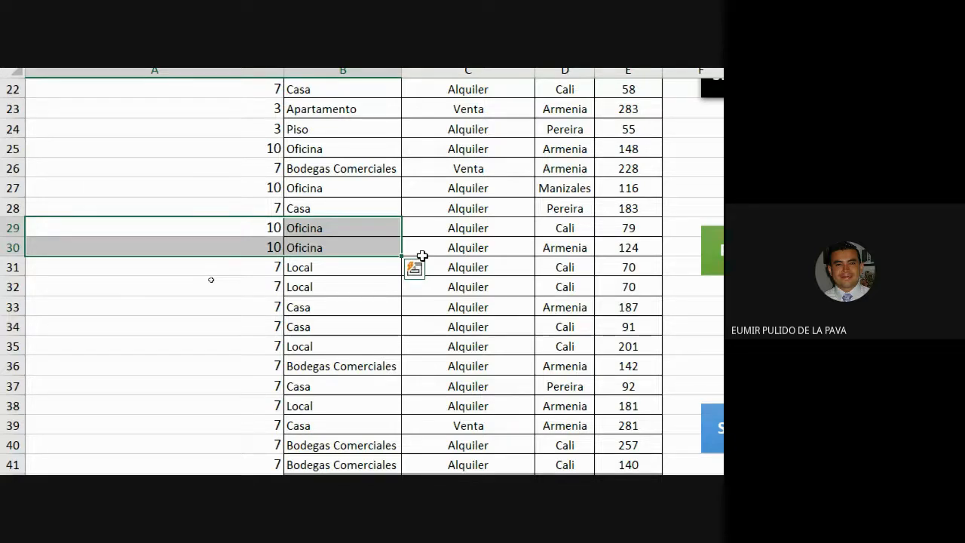
click(304, 309)
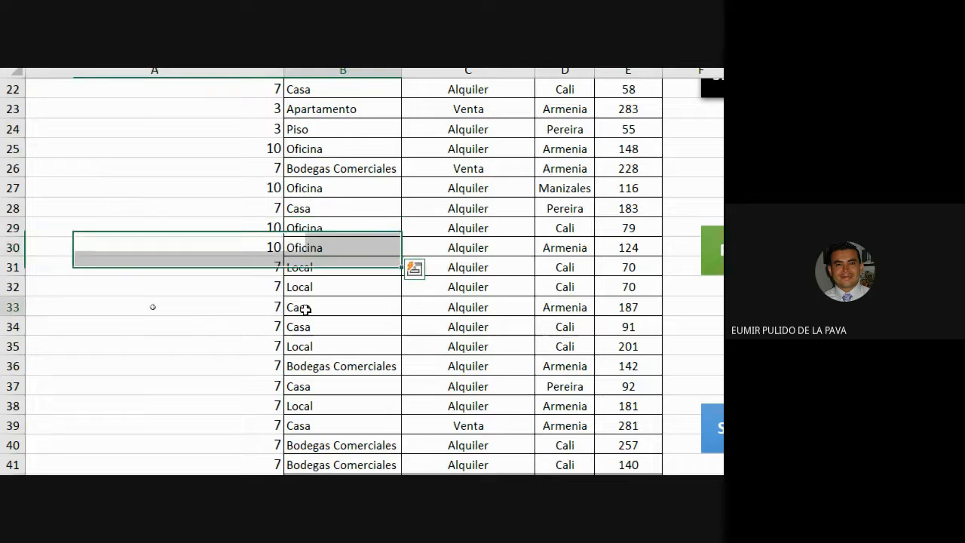
text(Ofic)
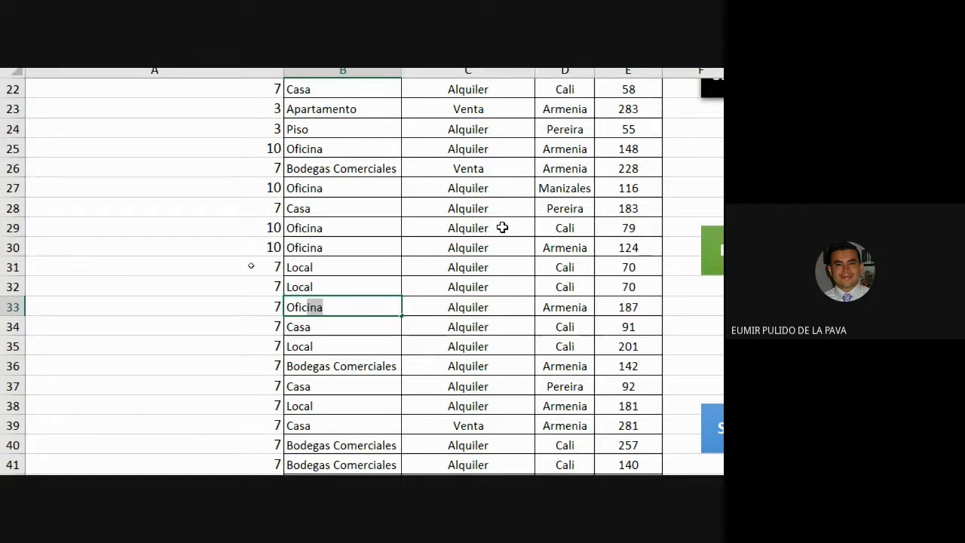
key(Return)
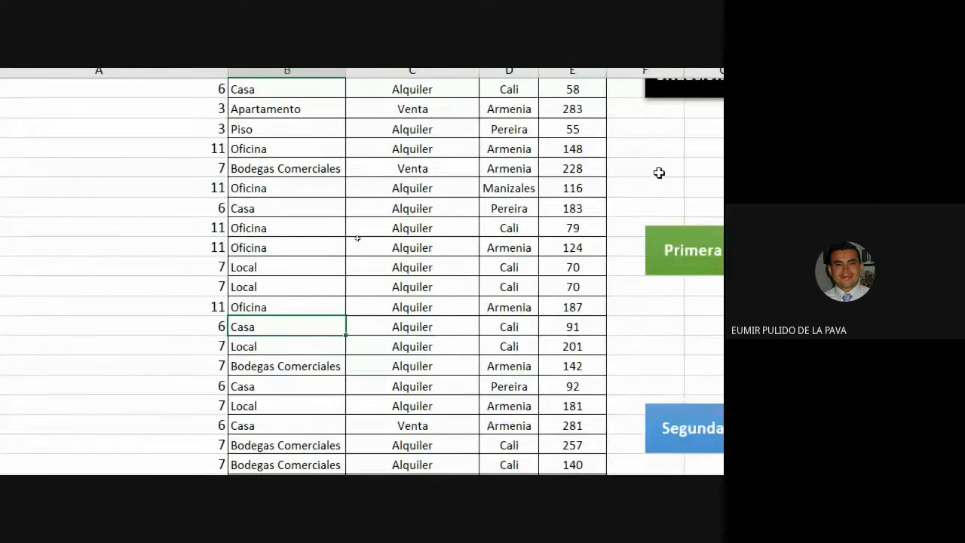
Select the Local entries throughout column B to examine how often that property type repeats
scroll(222, 279, down, 1)
scroll(223, 279, down, 1)
scroll(295, 395, down, 1)
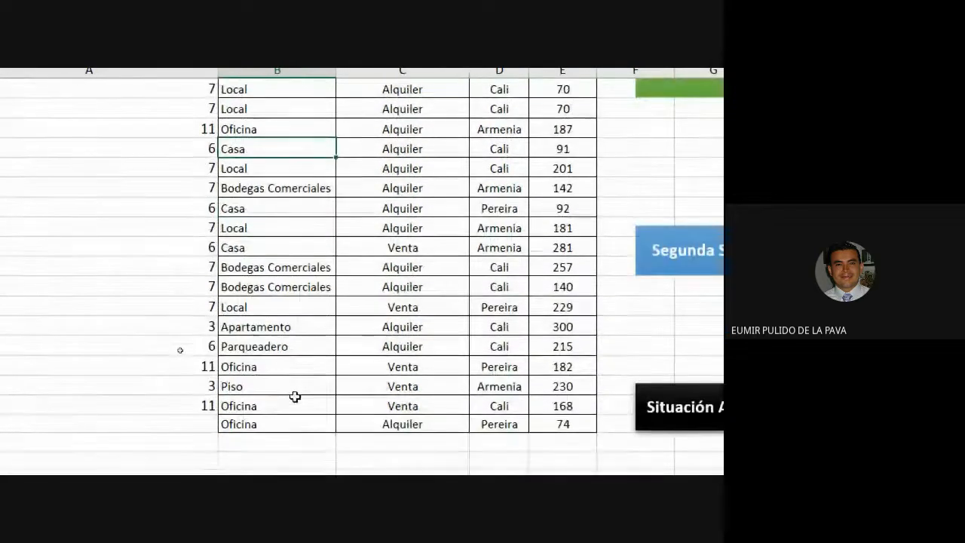
scroll(292, 395, up, 10)
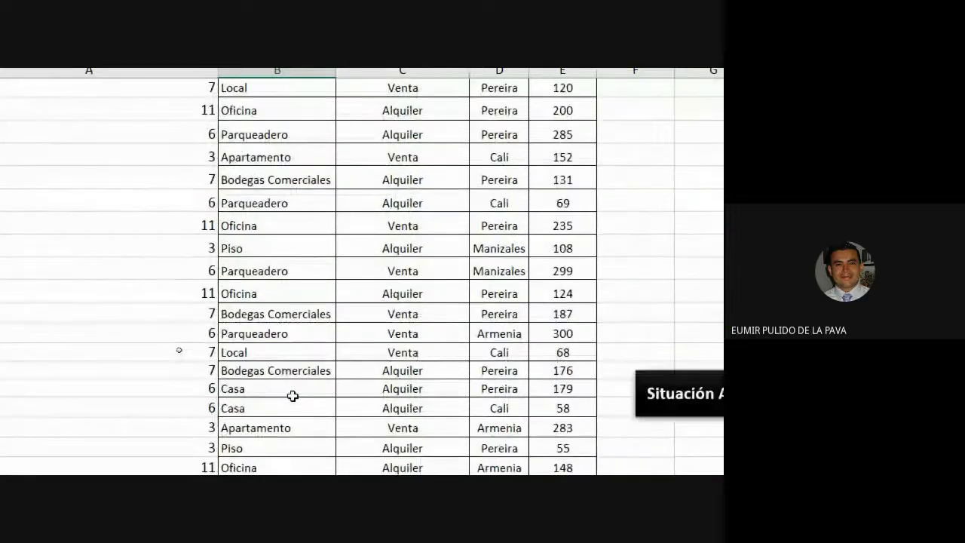
scroll(290, 393, up, 3)
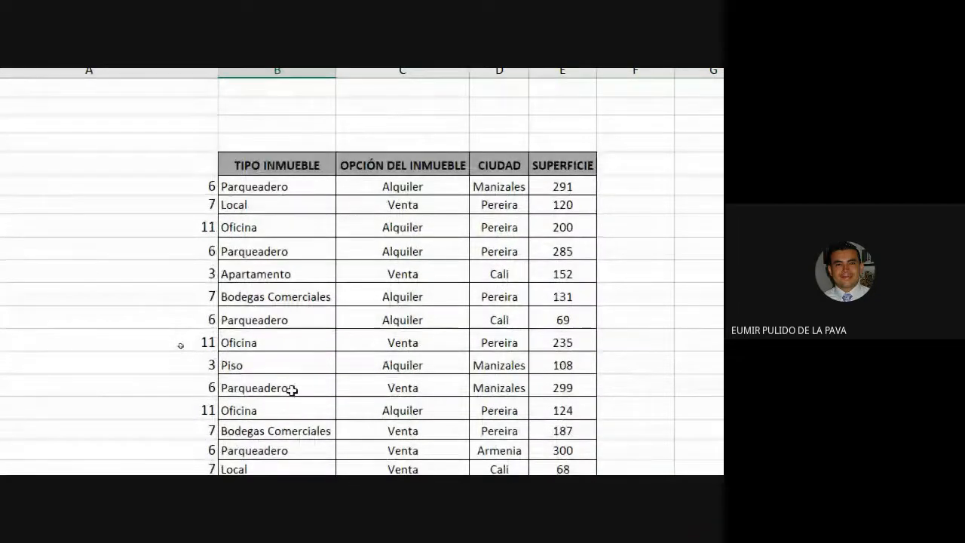
click(247, 202)
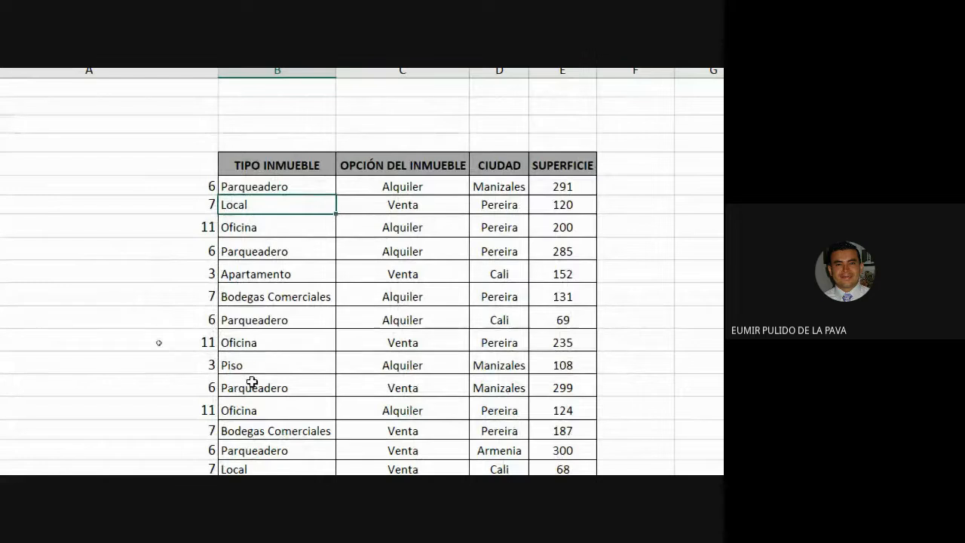
scroll(263, 345, down, 1)
scroll(262, 354, down, 1)
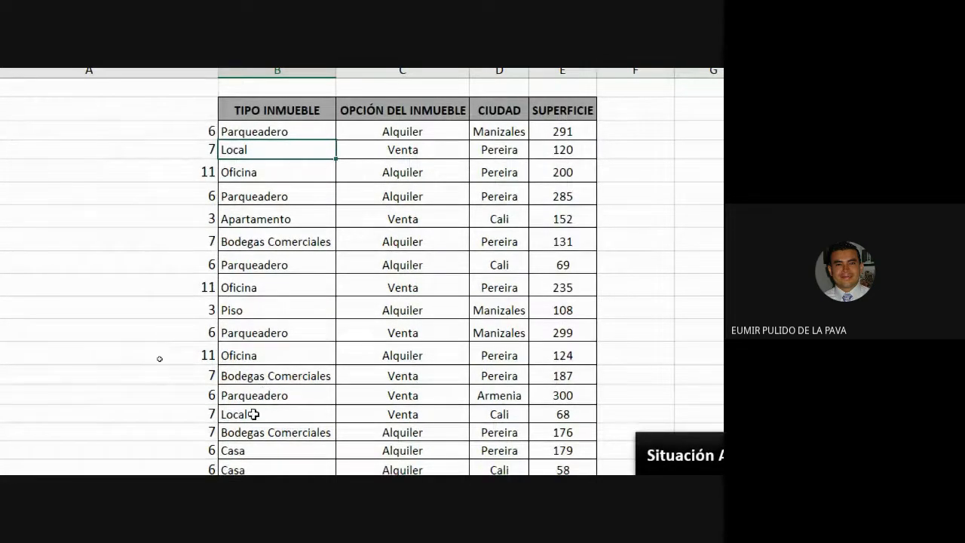
ctrl+click(257, 412)
scroll(333, 424, down, 3)
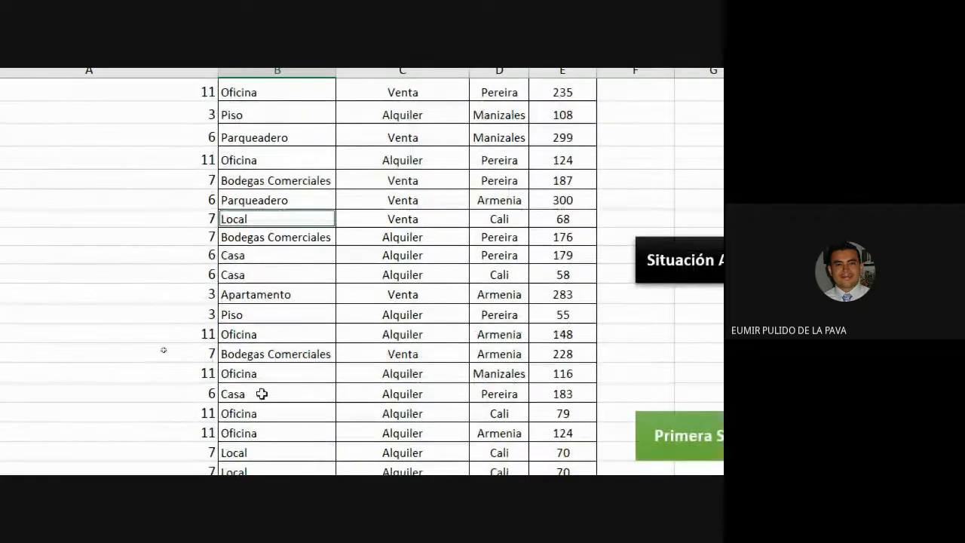
scroll(255, 442, down, 1)
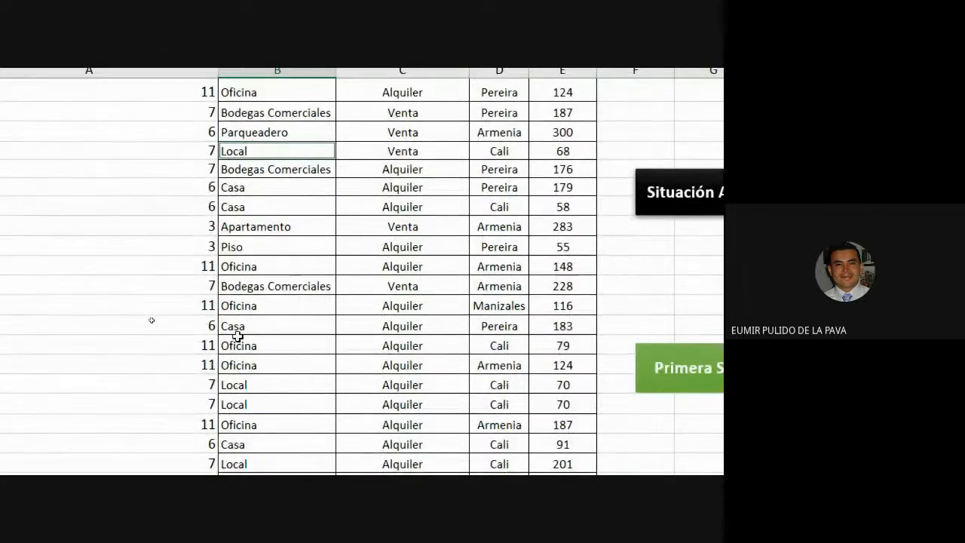
ctrl+click(232, 391)
ctrl+click(238, 403)
scroll(324, 403, down, 3)
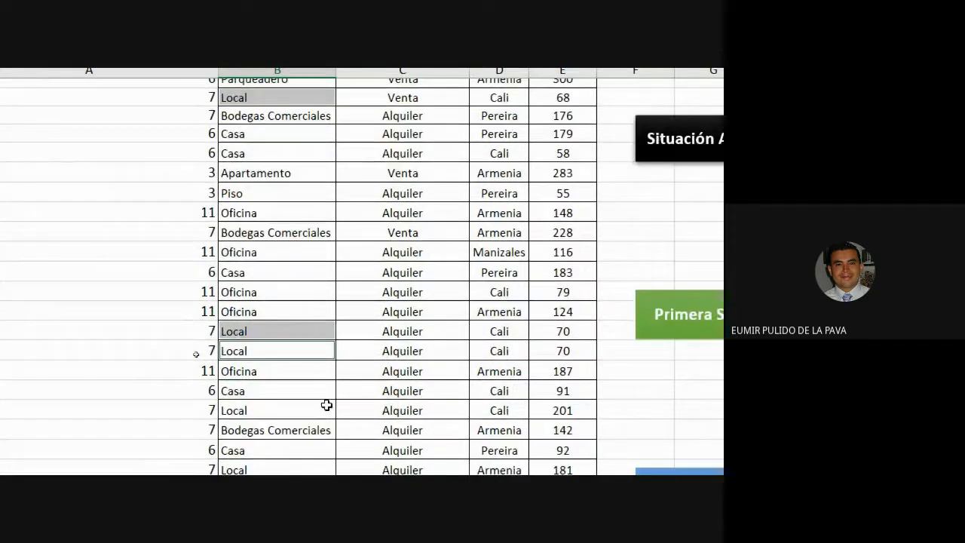
ctrl+click(249, 287)
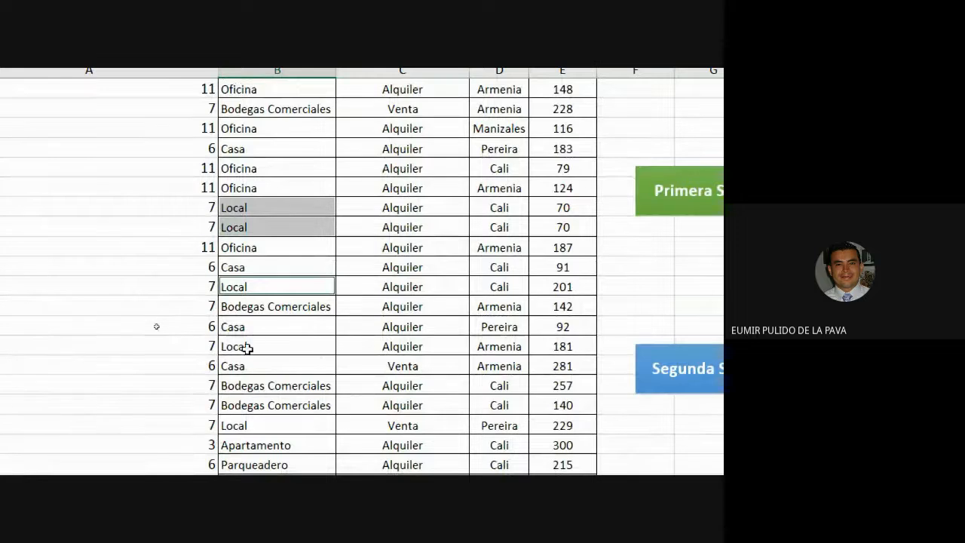
ctrl+click(247, 346)
ctrl+click(245, 424)
scroll(260, 414, down, 3)
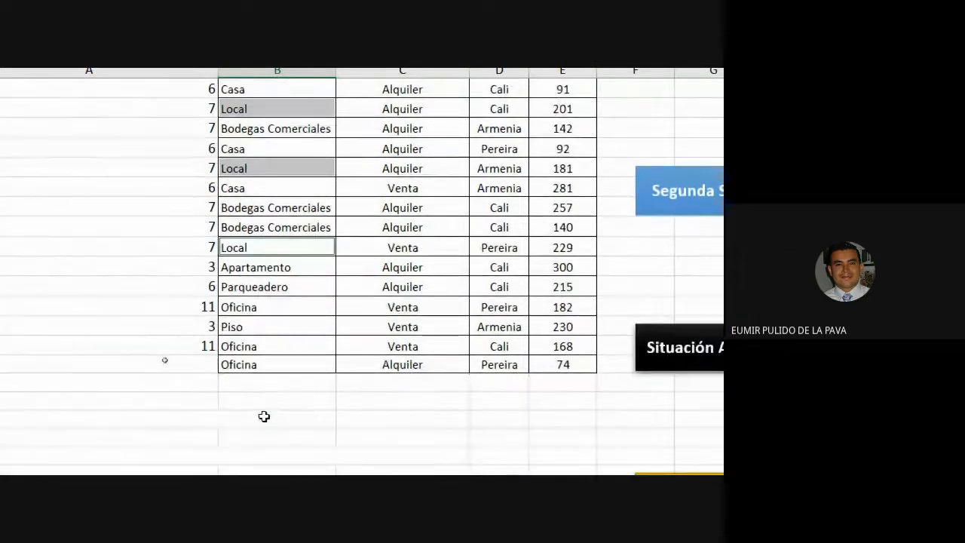
scroll(268, 340, up, 4)
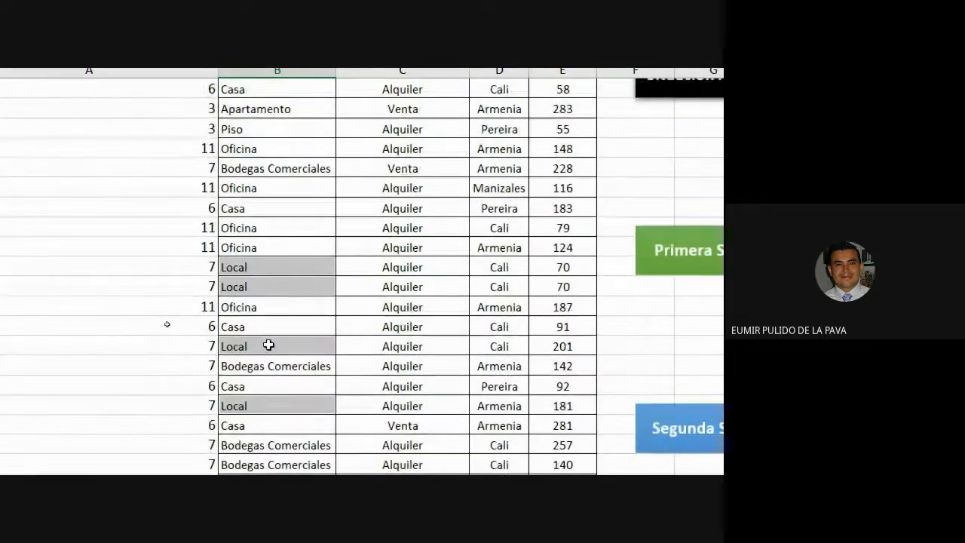
scroll(267, 345, up, 1)
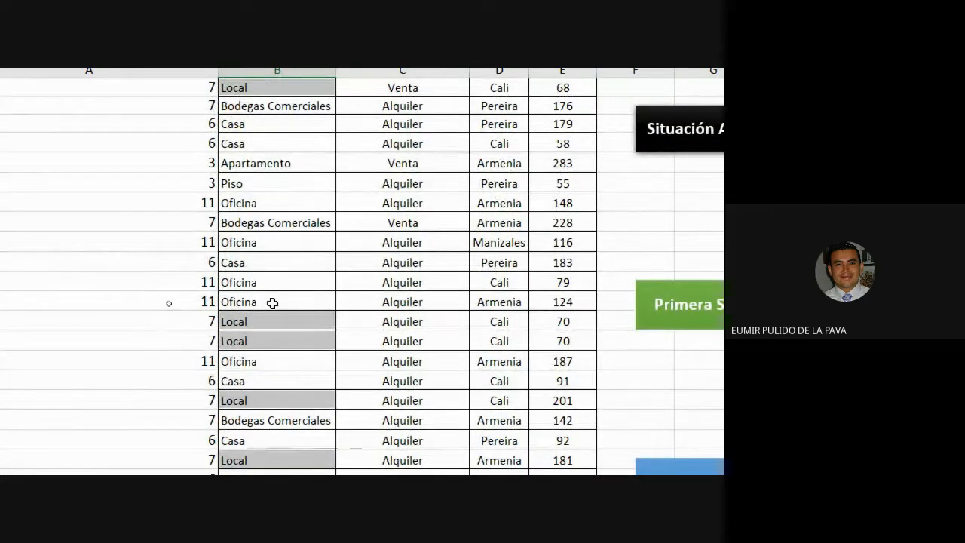
click(196, 288)
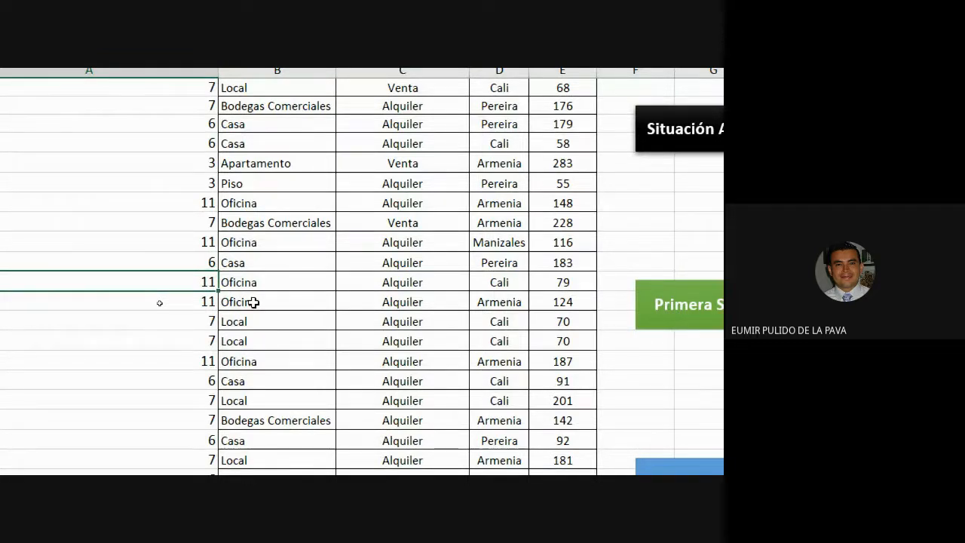
scroll(145, 207, up, 2)
scroll(172, 334, up, 4)
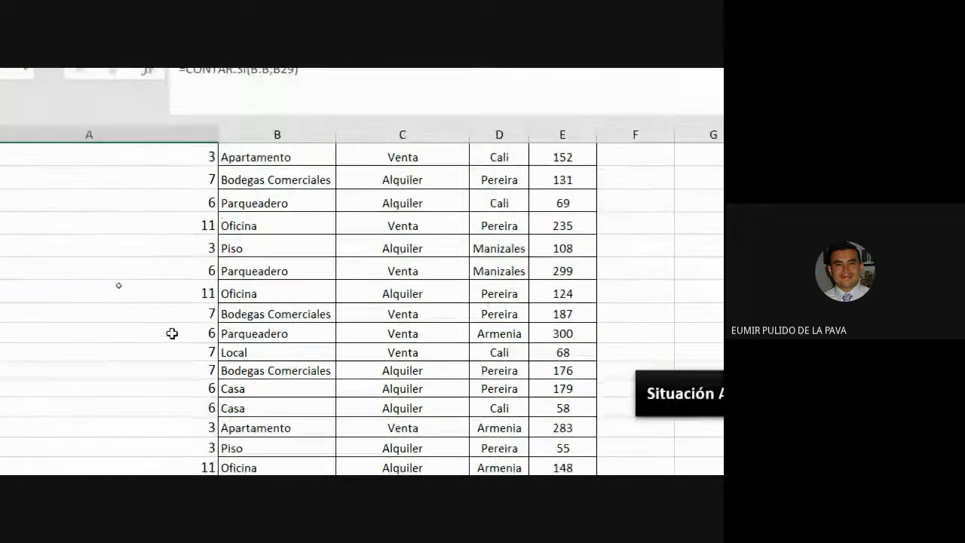
Select the Oficina rows with their counts in columns A and B to compare them
drag(185, 237, 269, 242)
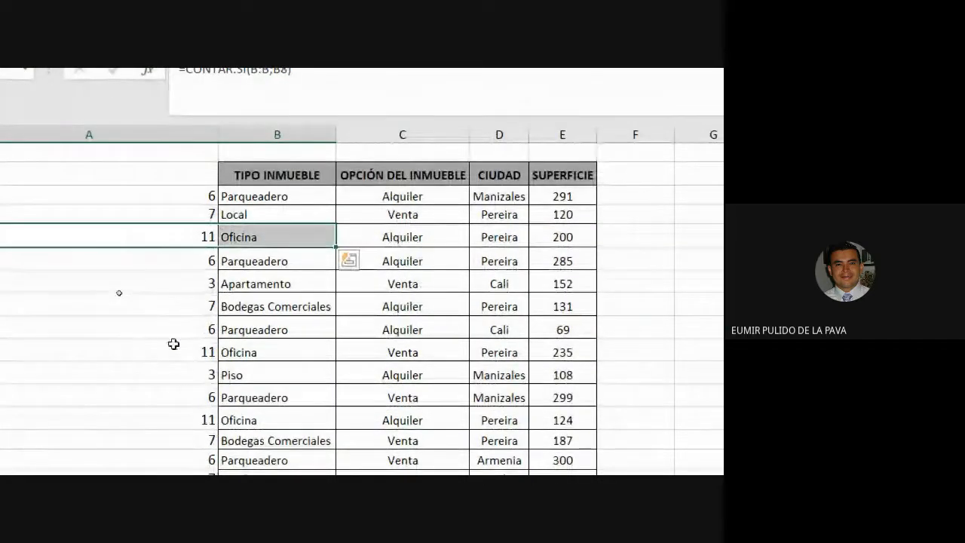
drag(172, 352, 256, 352)
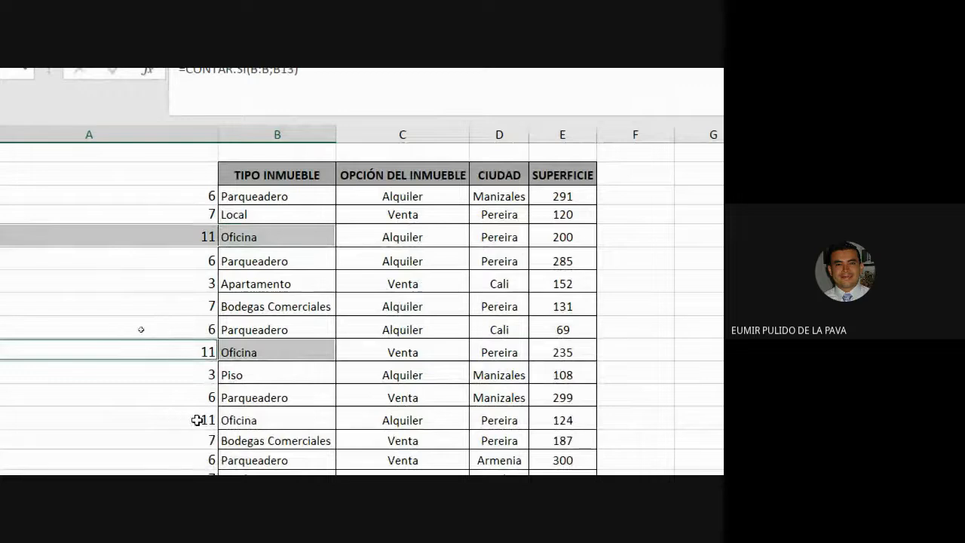
drag(197, 420, 260, 422)
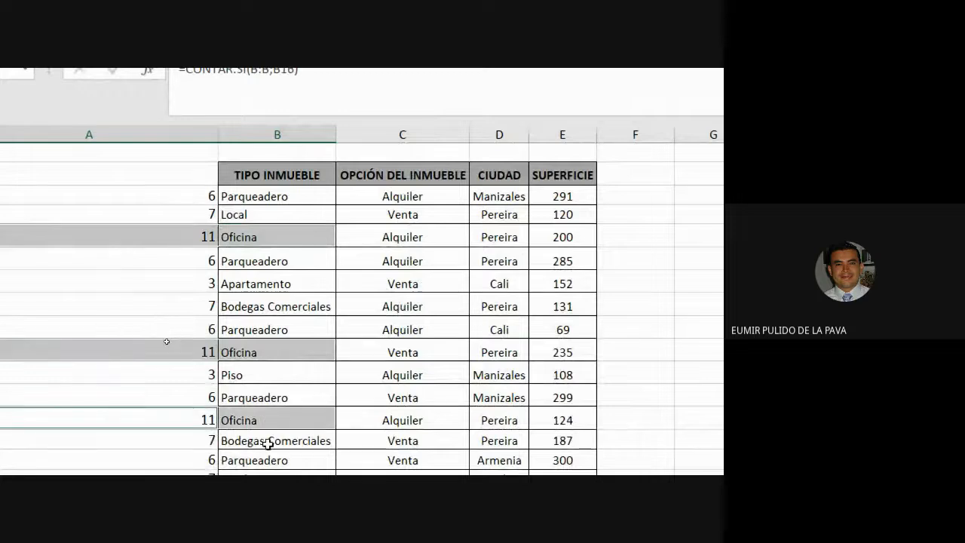
click(209, 196)
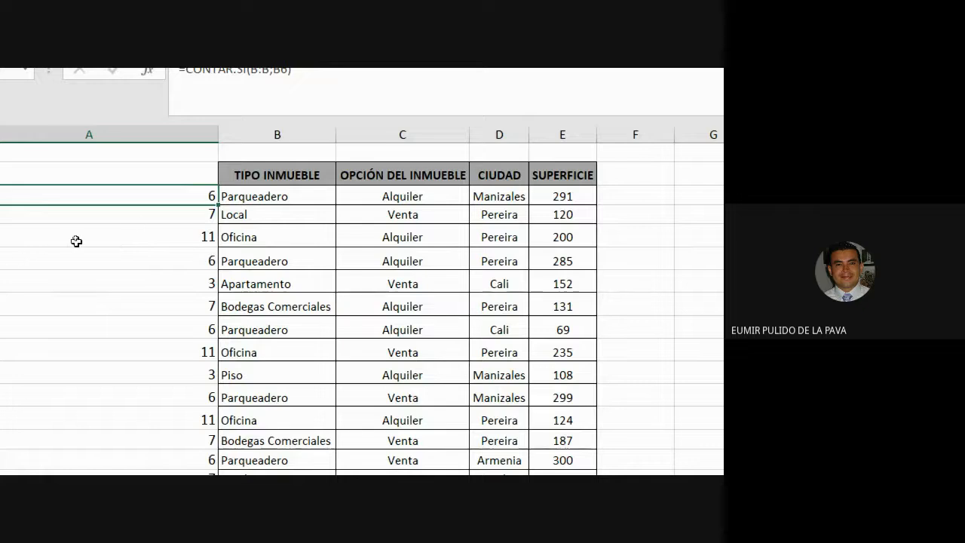
Select several Parqueadero cells in column B and undo the last two actions
click(249, 193)
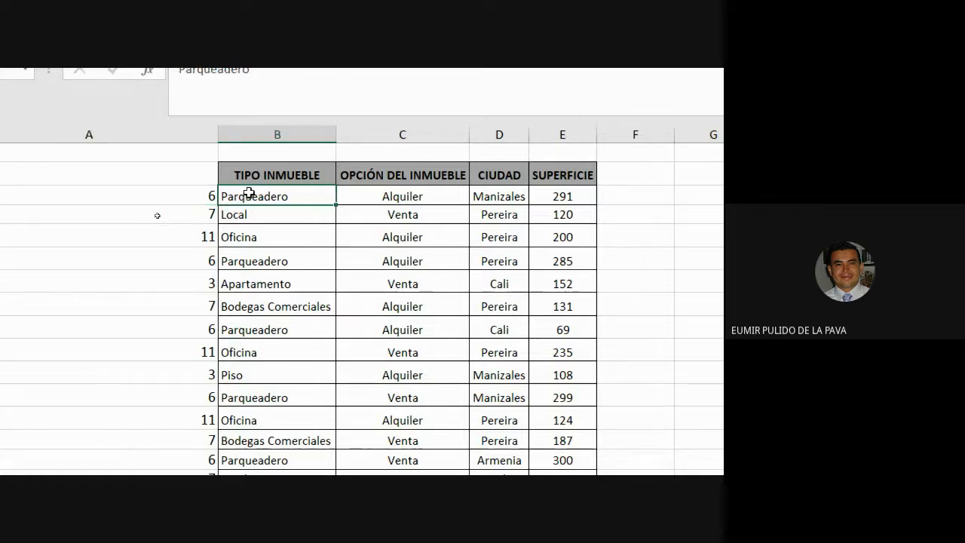
click(233, 263)
click(275, 328)
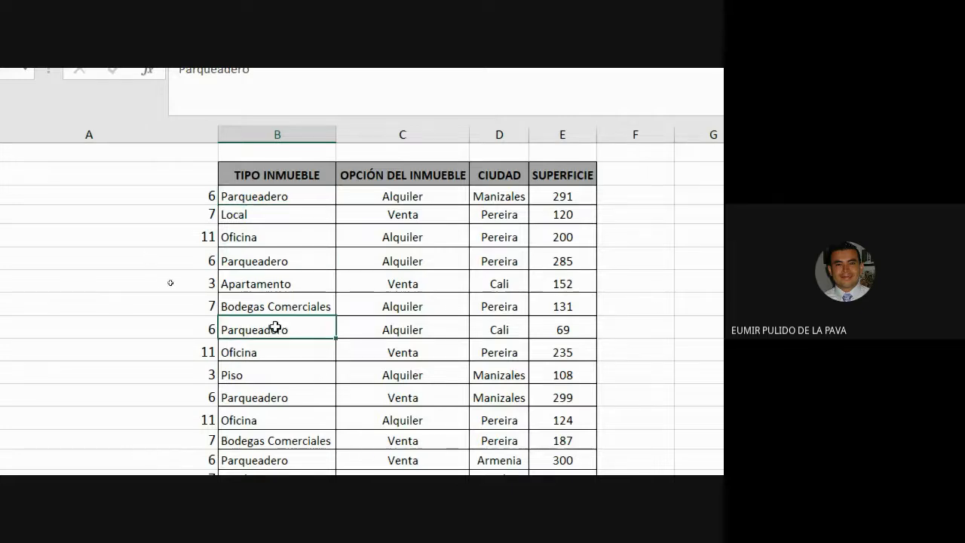
click(252, 193)
click(273, 263)
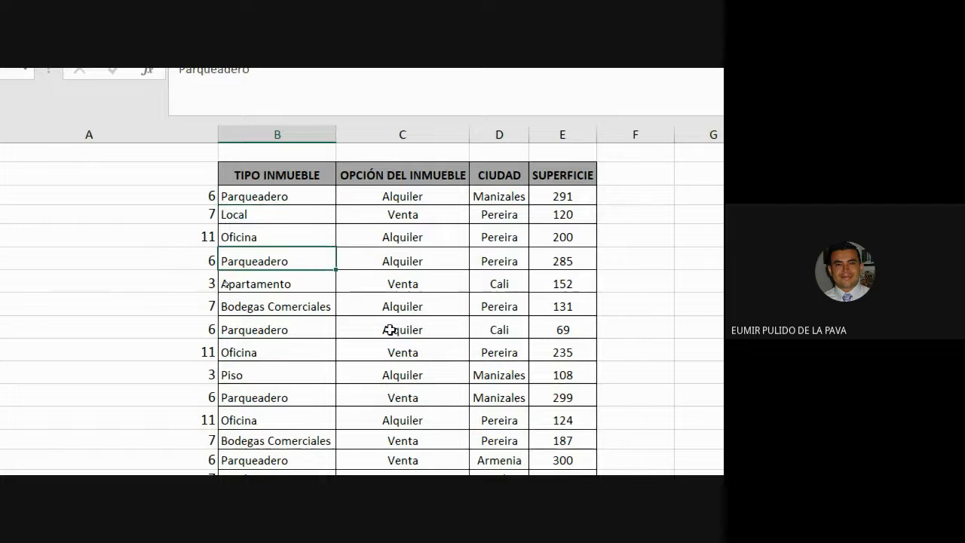
click(275, 332)
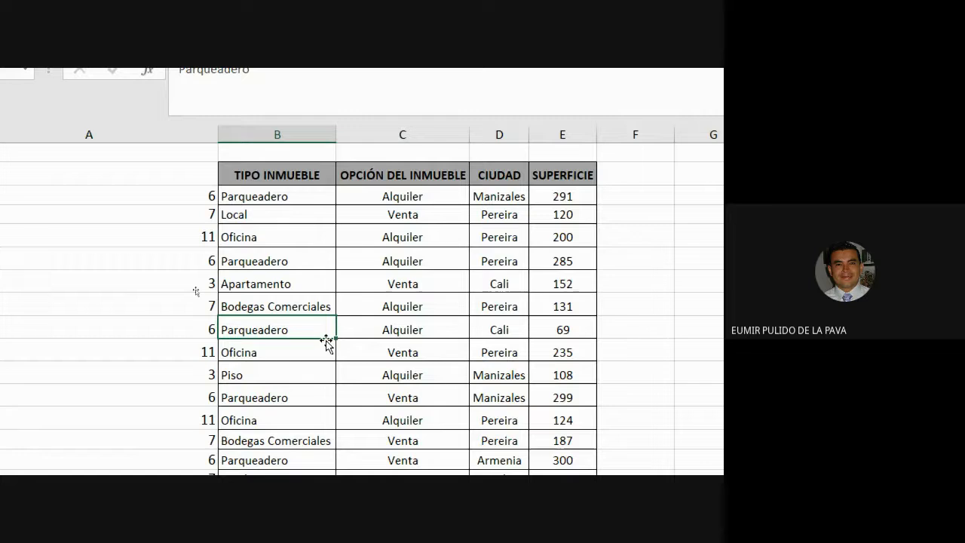
key(ctrl+z)
key(ctrl+z)
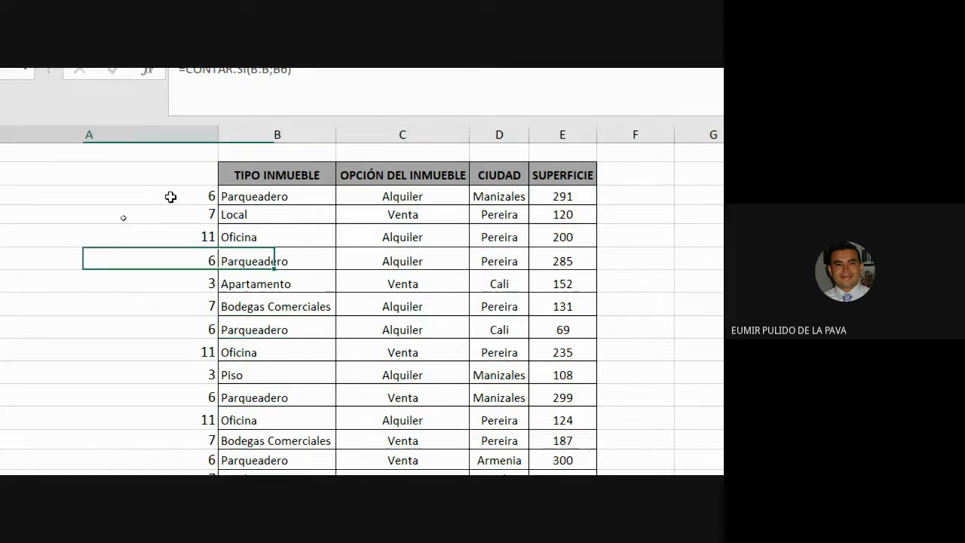
Select the Parqueadero rows with their counts and view the SUPERFICIE results table beside the data
ctrl+drag(188, 258, 273, 258)
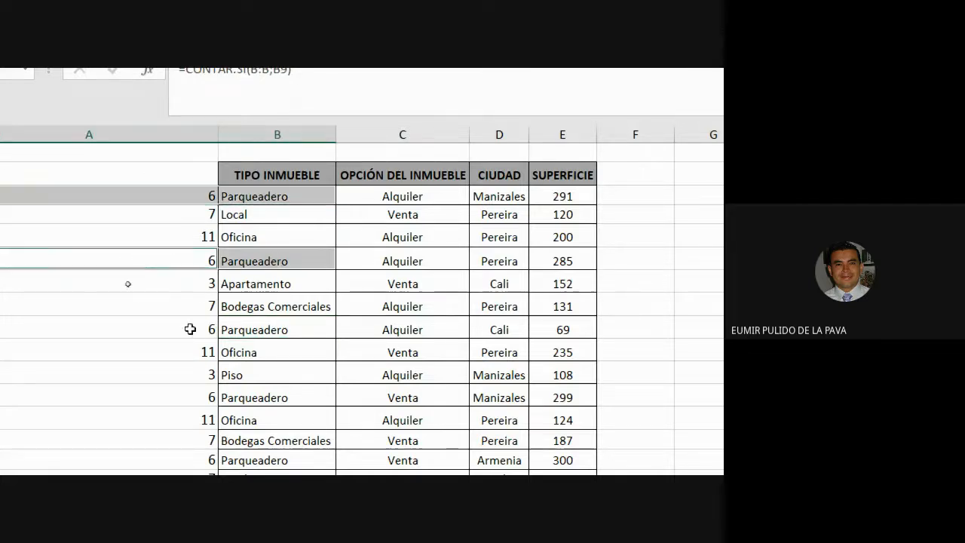
ctrl+drag(188, 330, 240, 332)
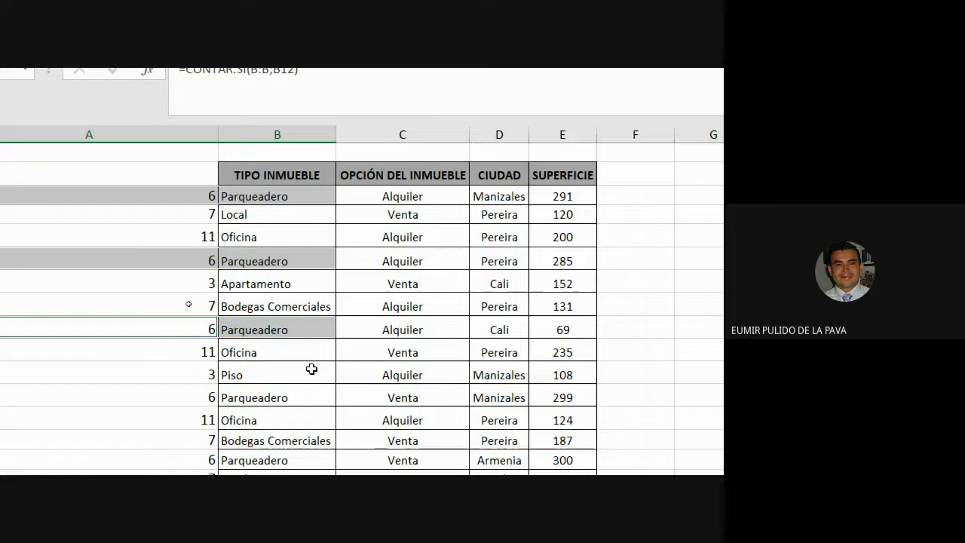
scroll(312, 368, right, 6)
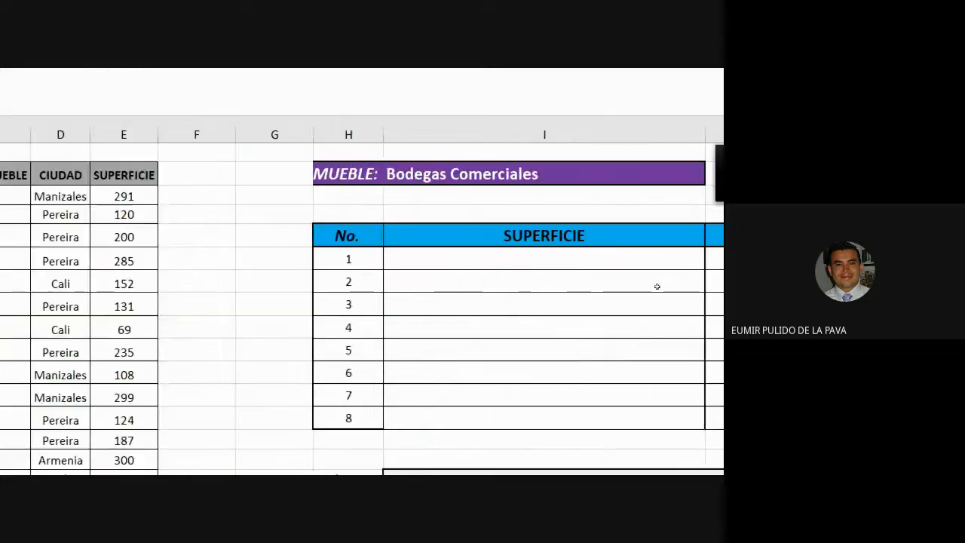
scroll(609, 383, down, 1)
scroll(506, 396, down, 1)
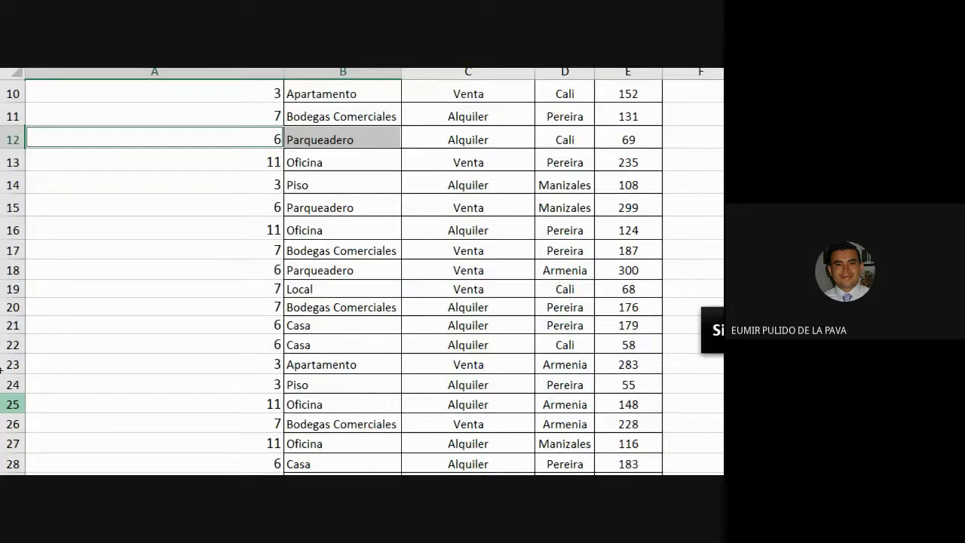
scroll(226, 224, up, 3)
click(223, 172)
double_click(217, 186)
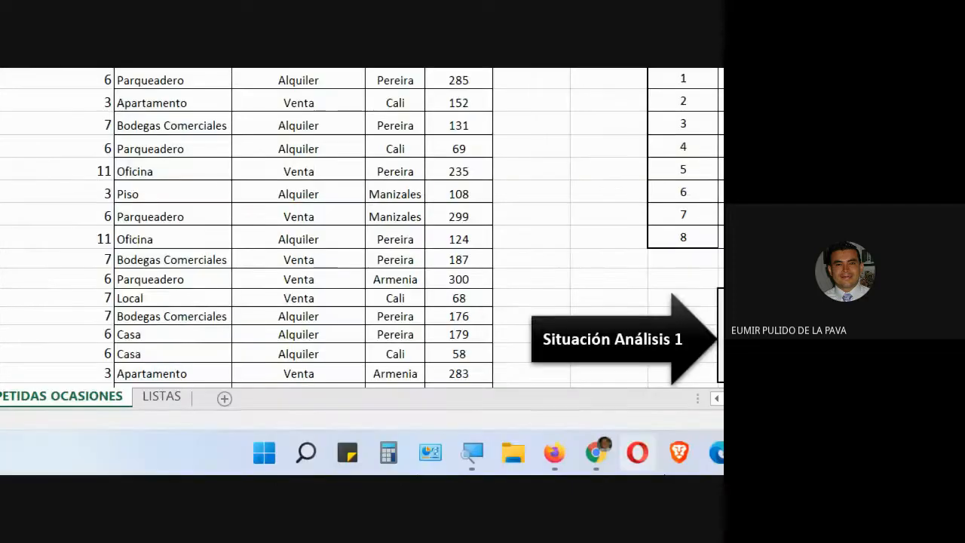
click(444, 399)
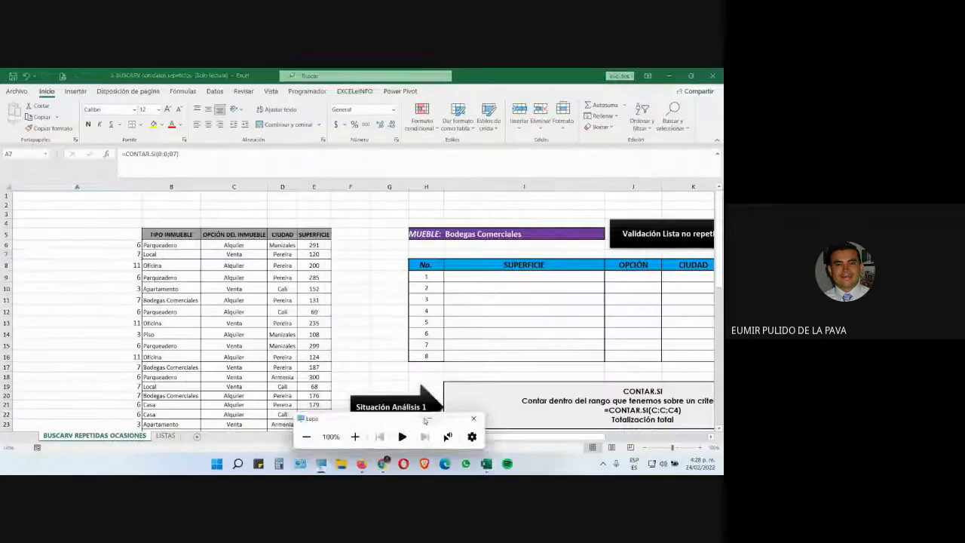
click(473, 418)
Switch to the Google Meet call, open the in-call messages, and return to the workbook
mouse_move(382, 463)
click(332, 422)
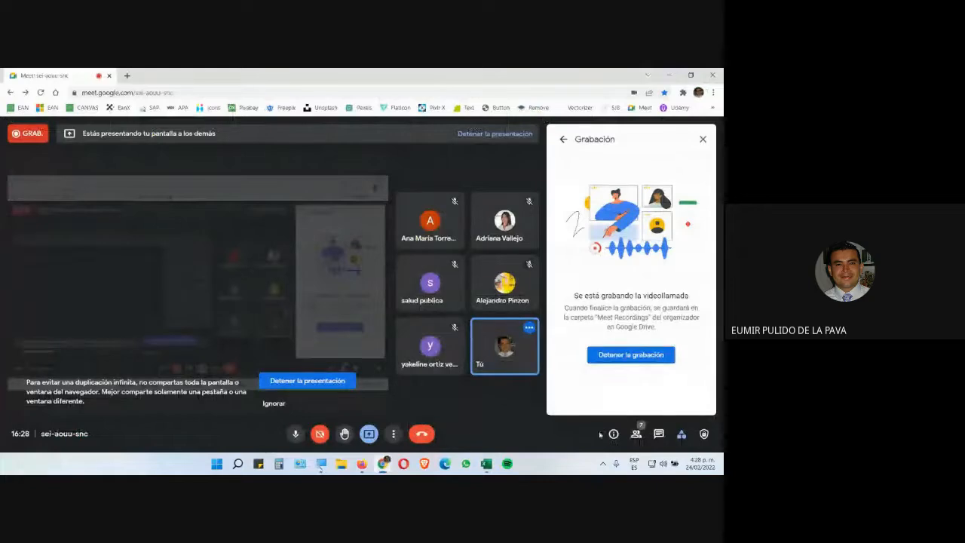
click(658, 434)
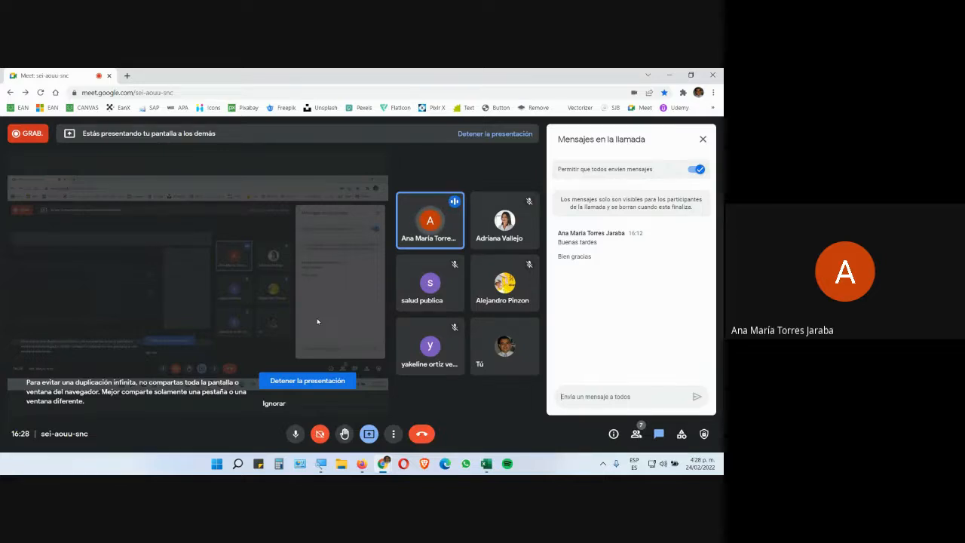
key(alt+Tab)
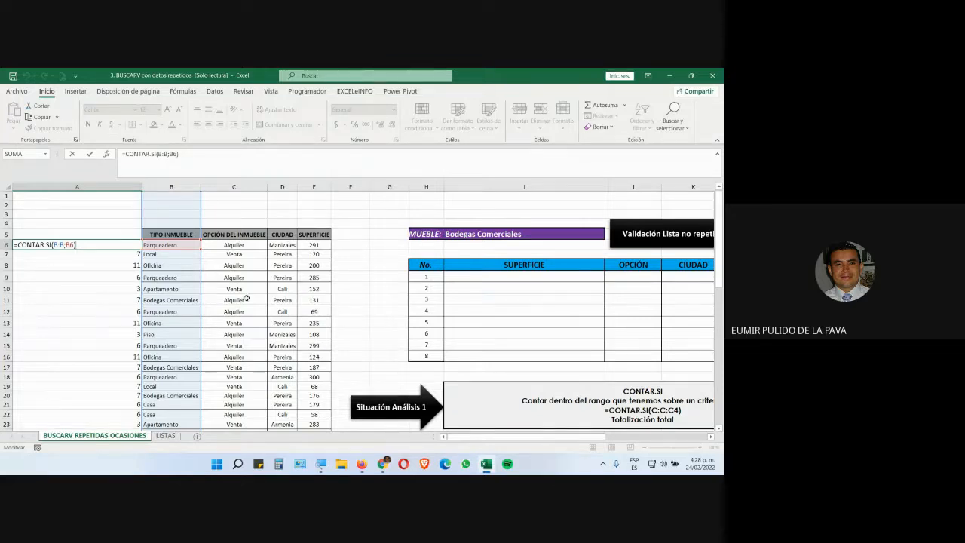
click(179, 279)
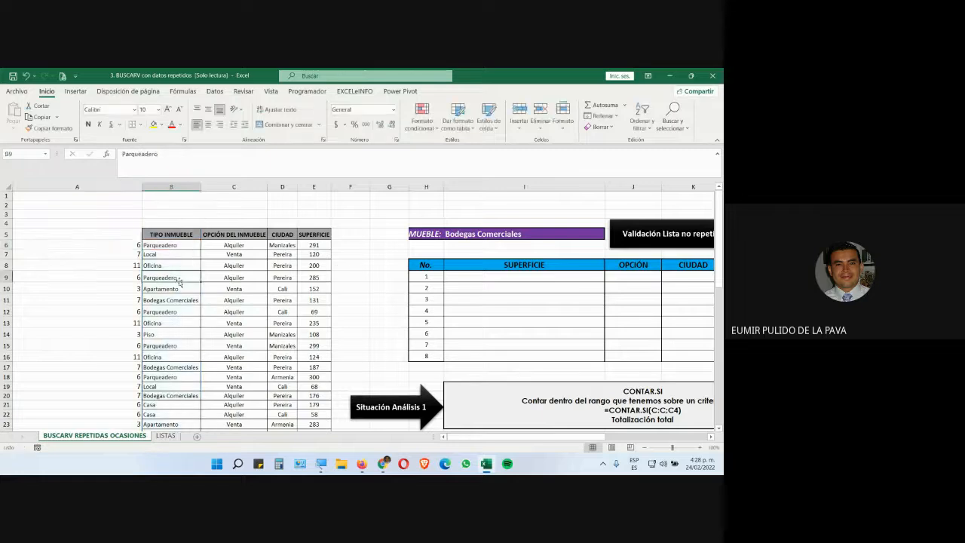
key(alt+Tab)
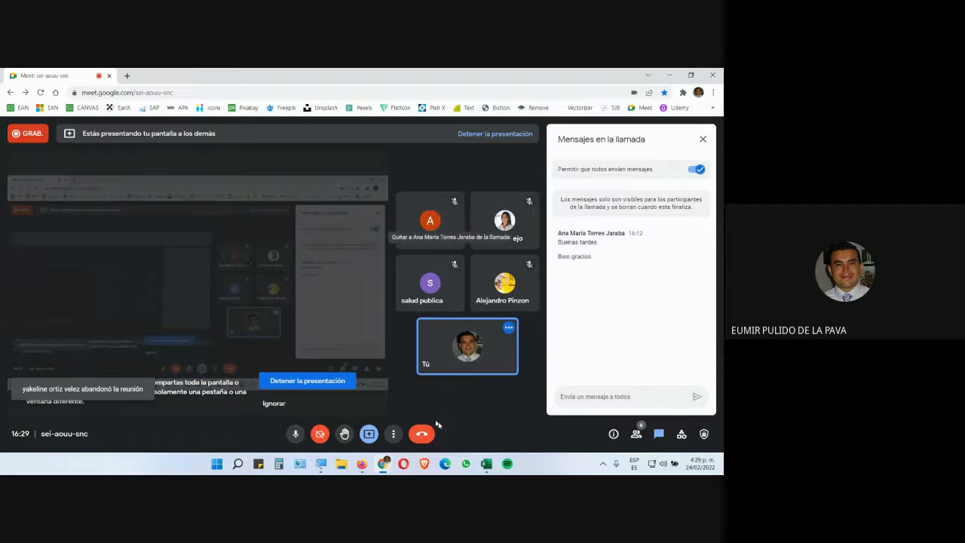
click(486, 463)
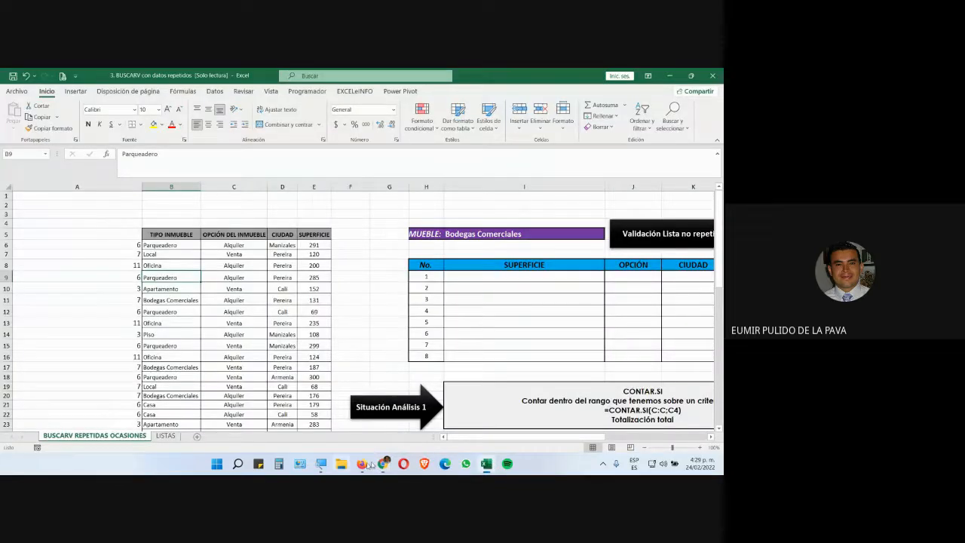
mouse_move(323, 468)
click(355, 436)
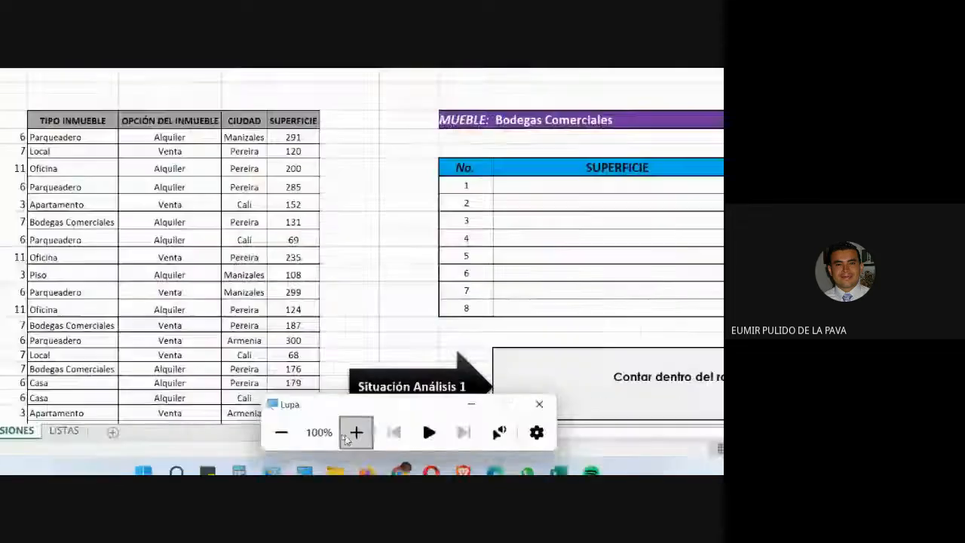
Select the counts in column A for rows 6 to 17 and reduce their font size to 12
drag(254, 175, 263, 424)
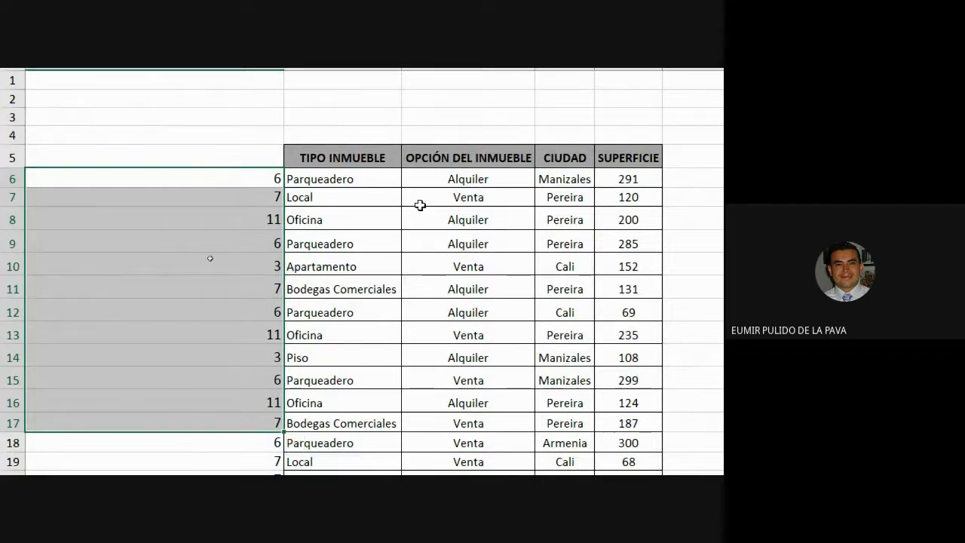
click(335, 294)
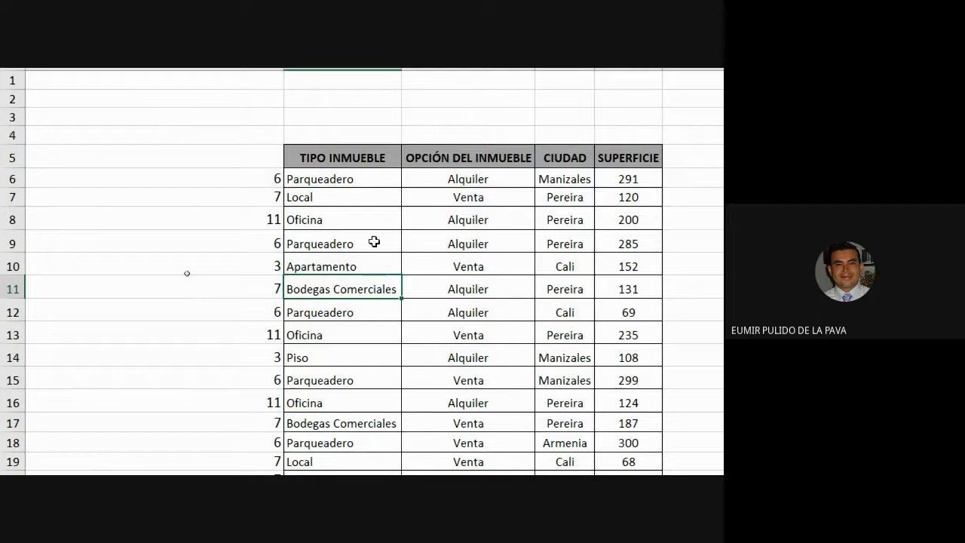
click(339, 180)
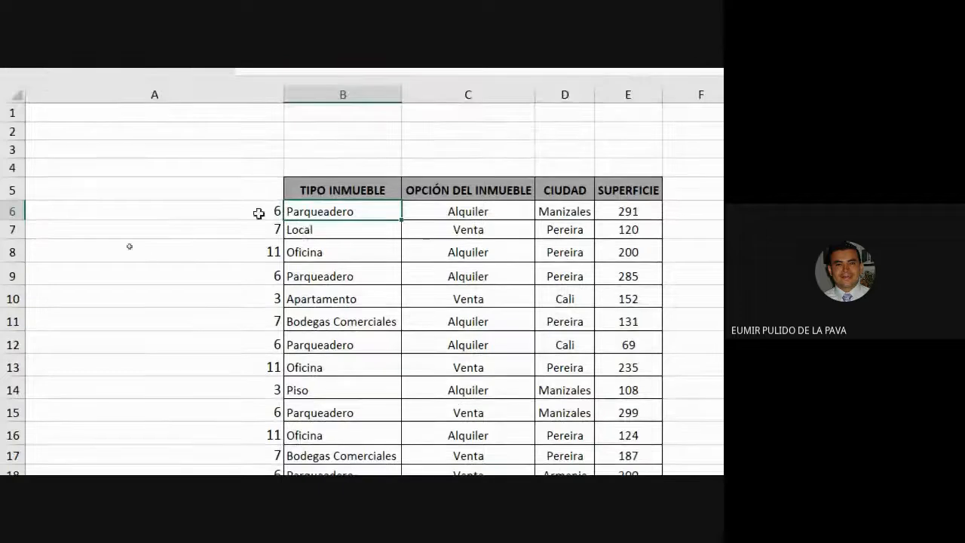
click(256, 180)
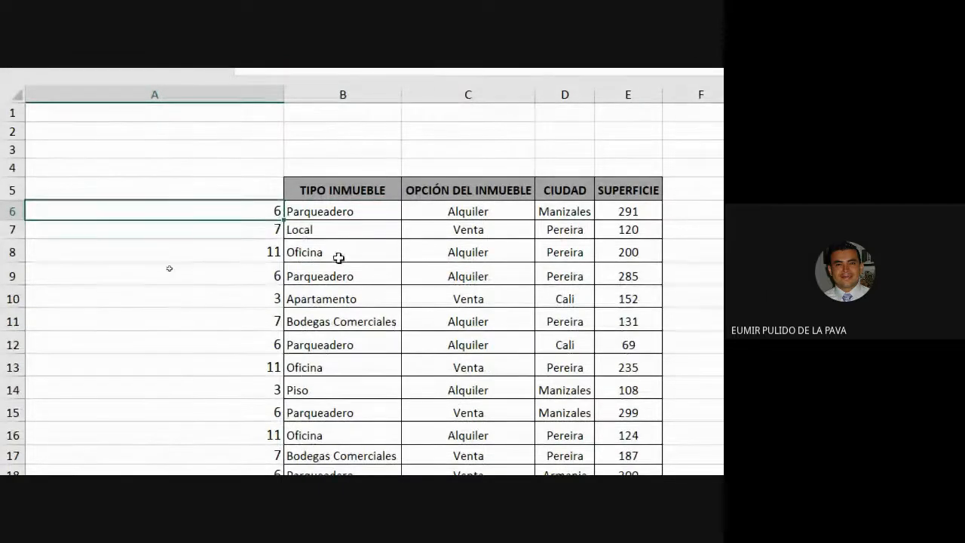
click(260, 254)
click(318, 317)
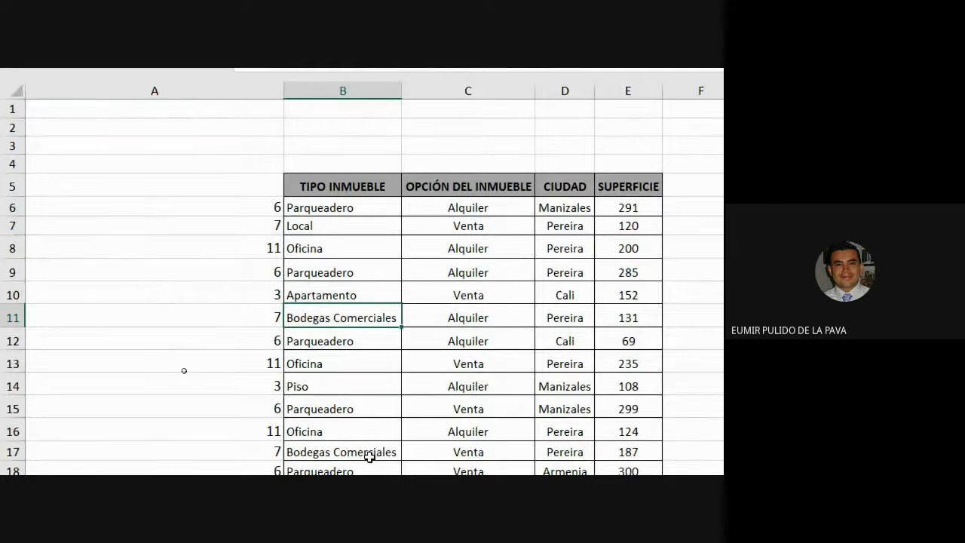
key(ctrl+Home)
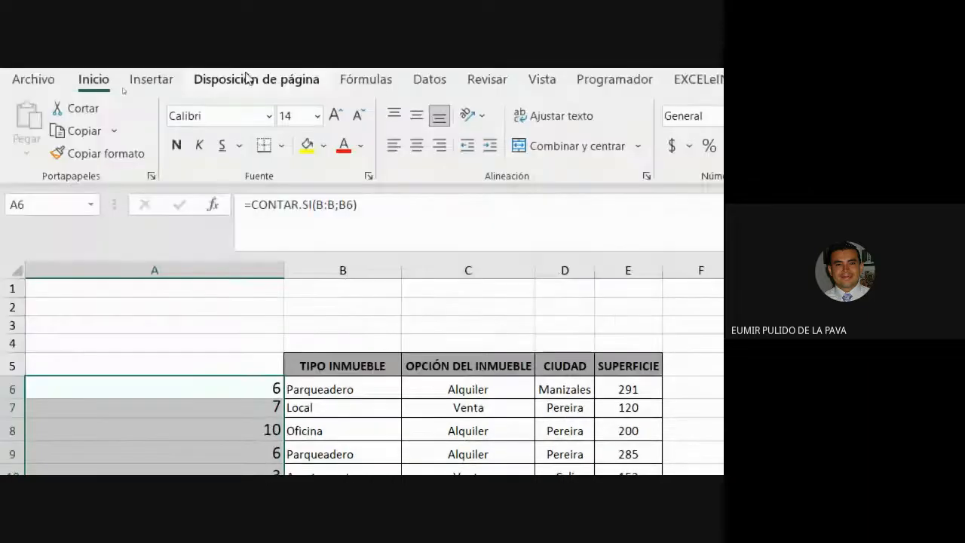
click(360, 114)
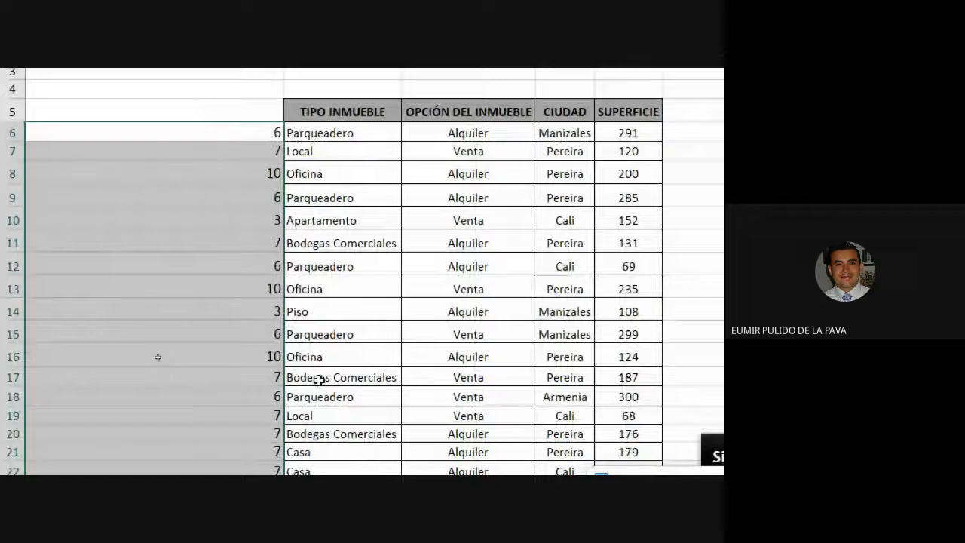
Rewrite the formula in A6 as =CONTAR.SI($B$5:B6;B6) with an anchored range start and fill it down column A
click(241, 131)
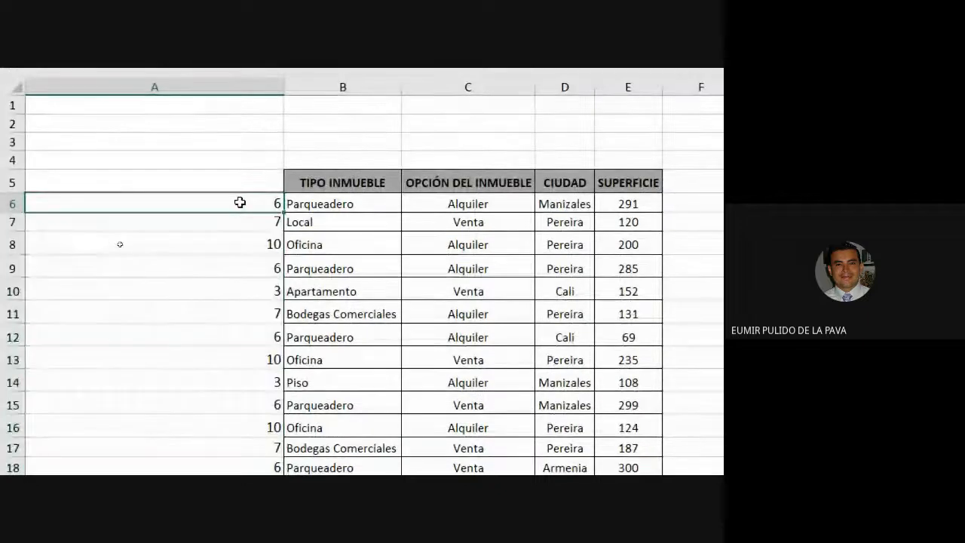
double_click(241, 132)
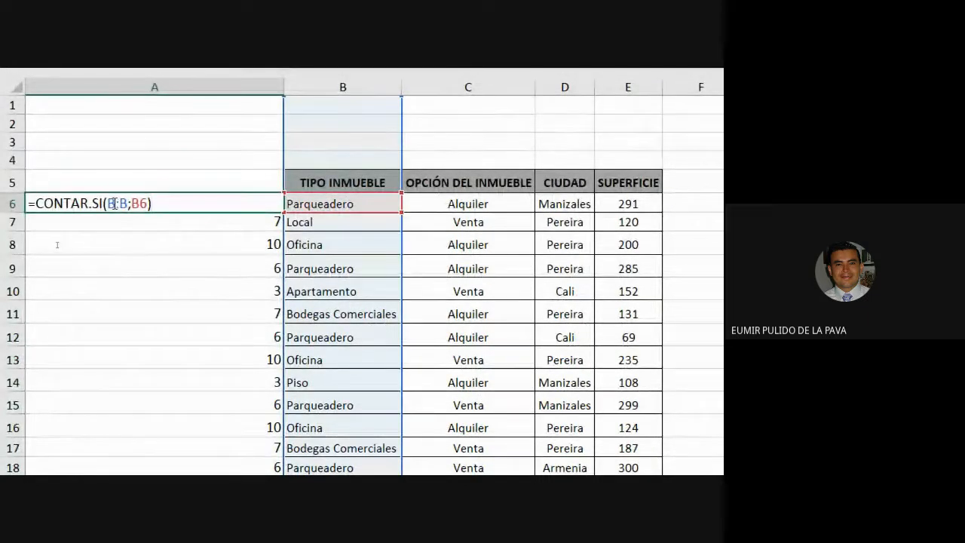
double_click(110, 203)
key(BackSpace)
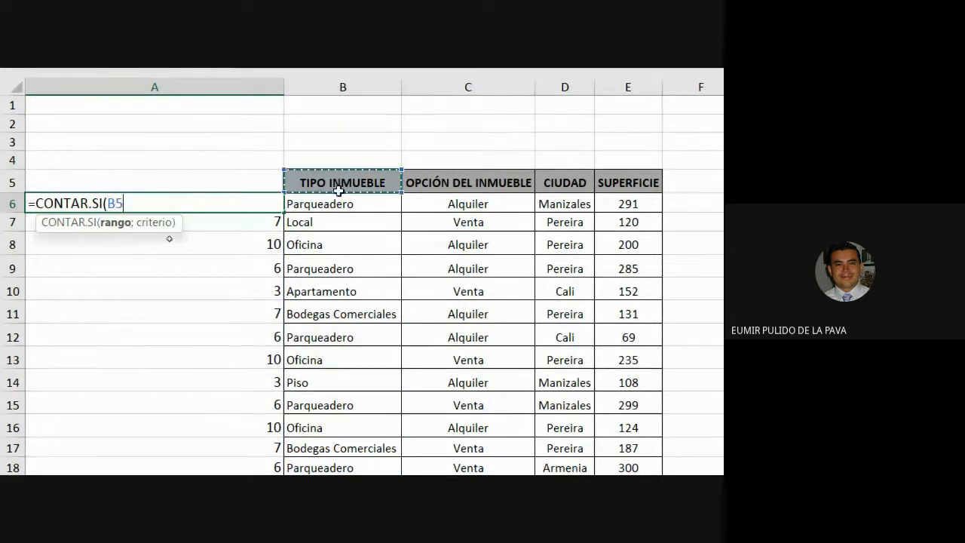
drag(338, 188, 340, 206)
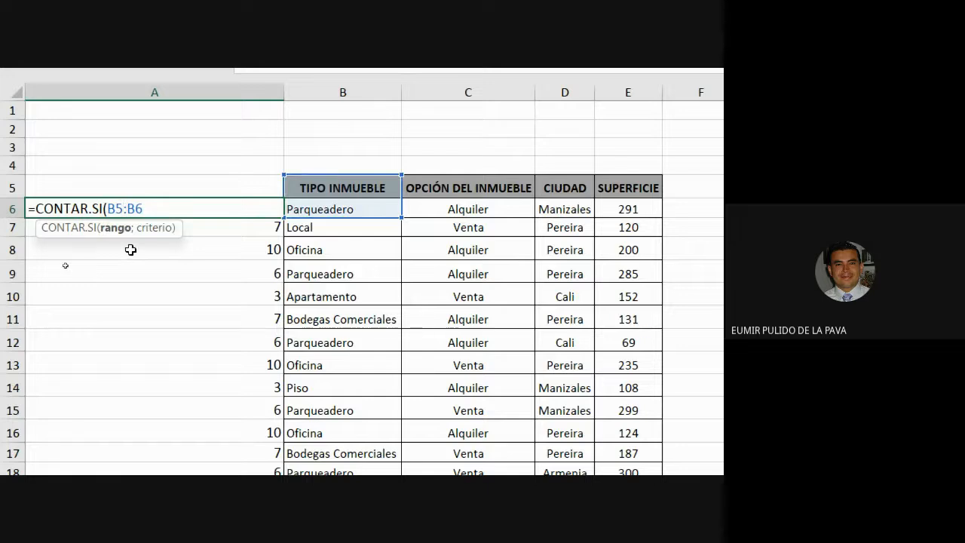
key(F4)
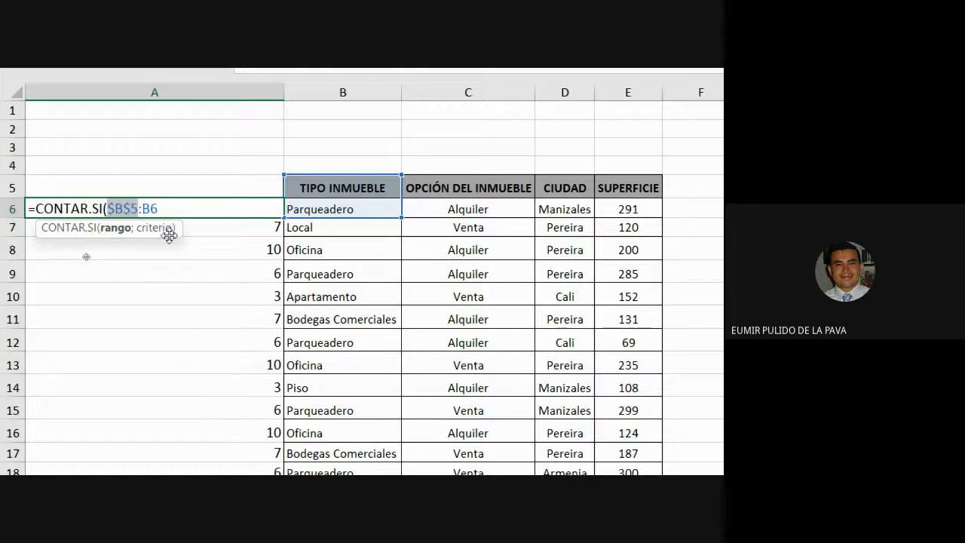
click(198, 211)
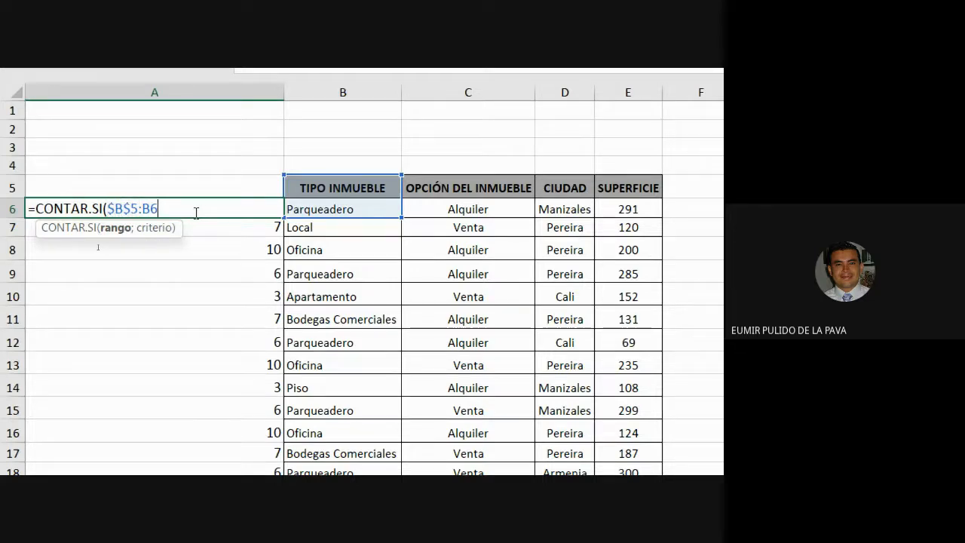
text(;)
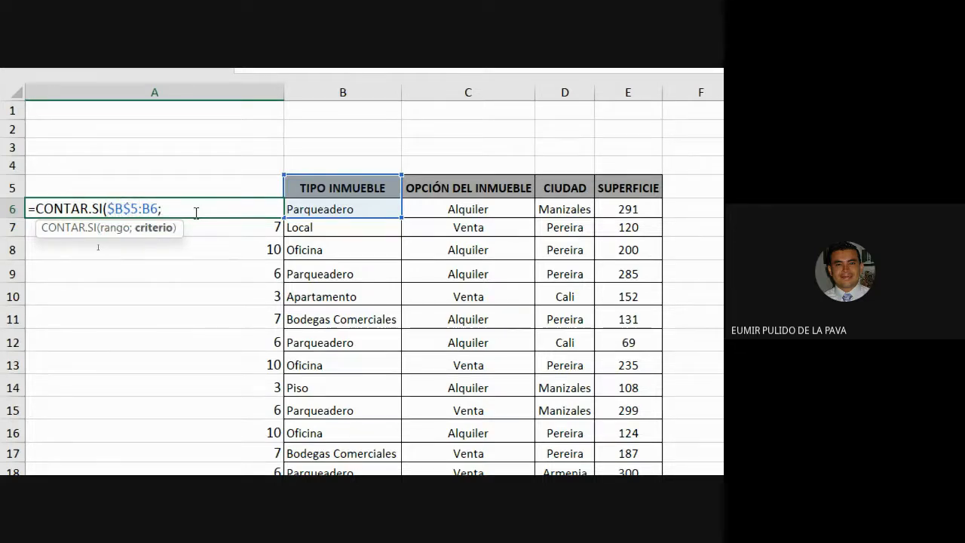
click(322, 214)
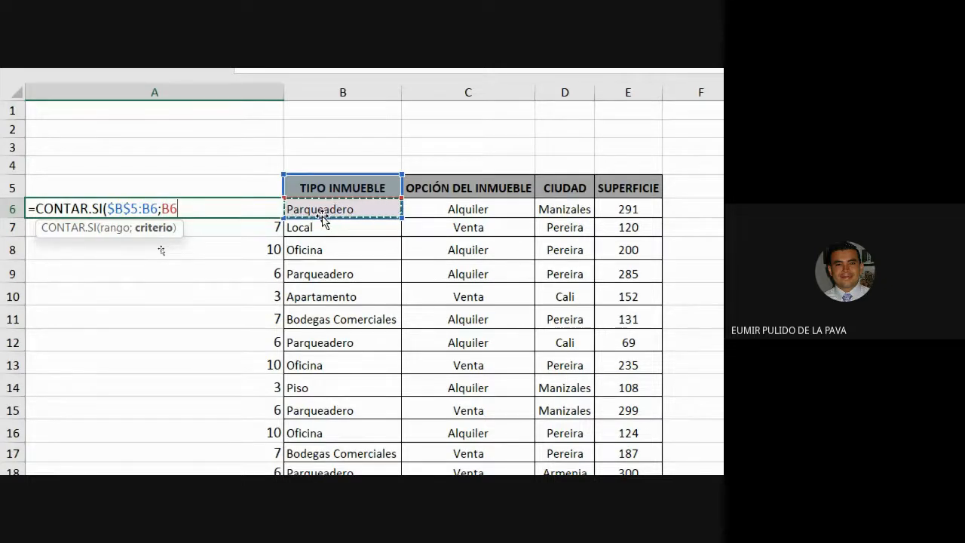
text())
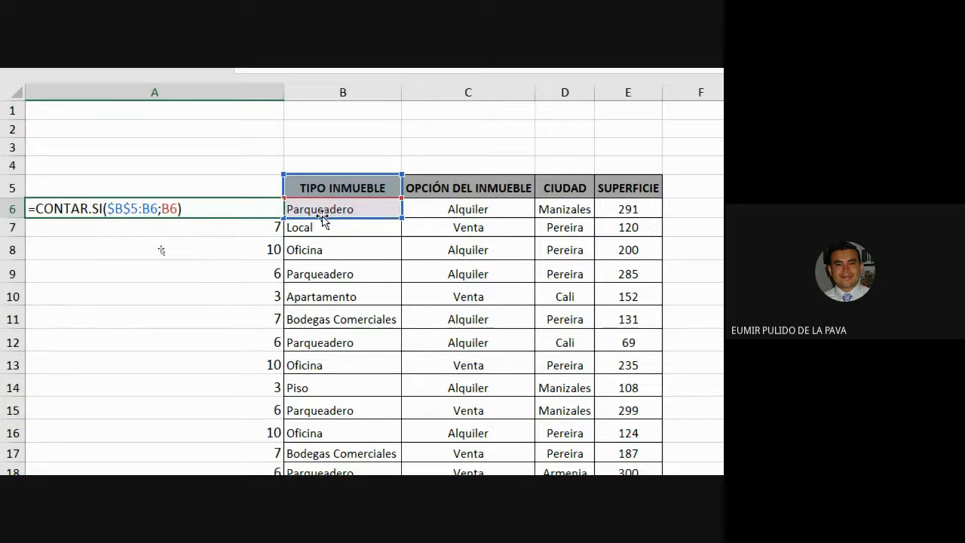
key(Return)
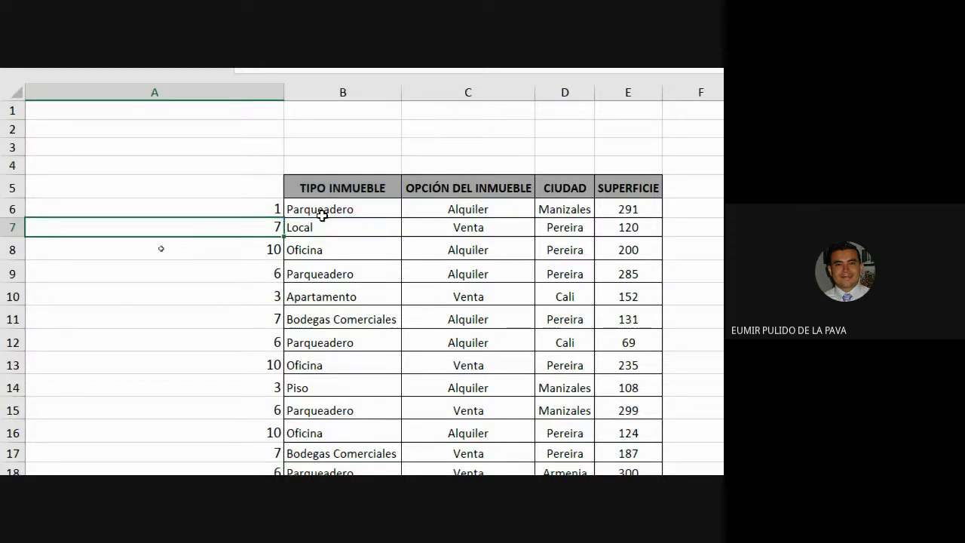
click(241, 205)
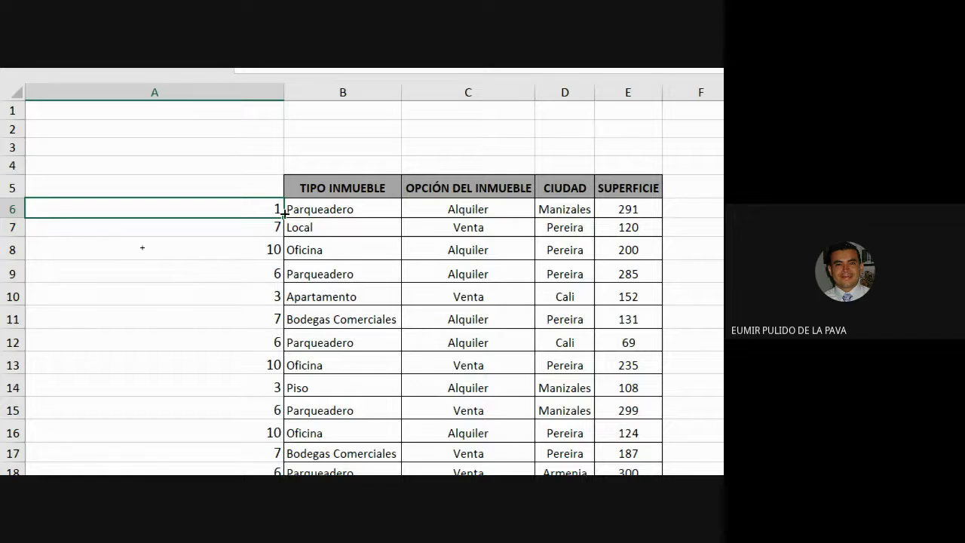
double_click(284, 217)
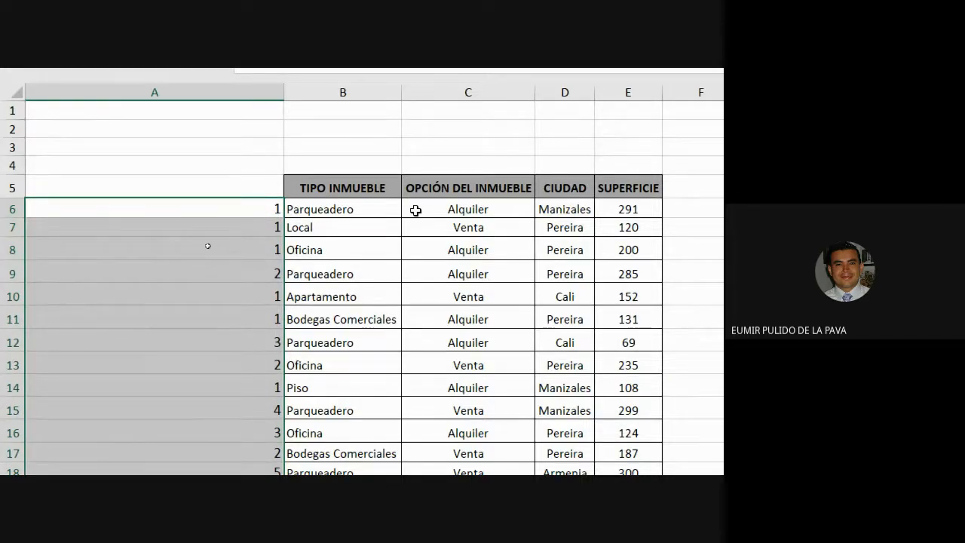
Select each row's running count with its TIPO INMUEBLE, especially the Parqueadero rows, to compare the cumulative numbering
mouse_move(252, 213)
mouse_down()
mouse_move(319, 215)
mouse_move(318, 226)
mouse_up()
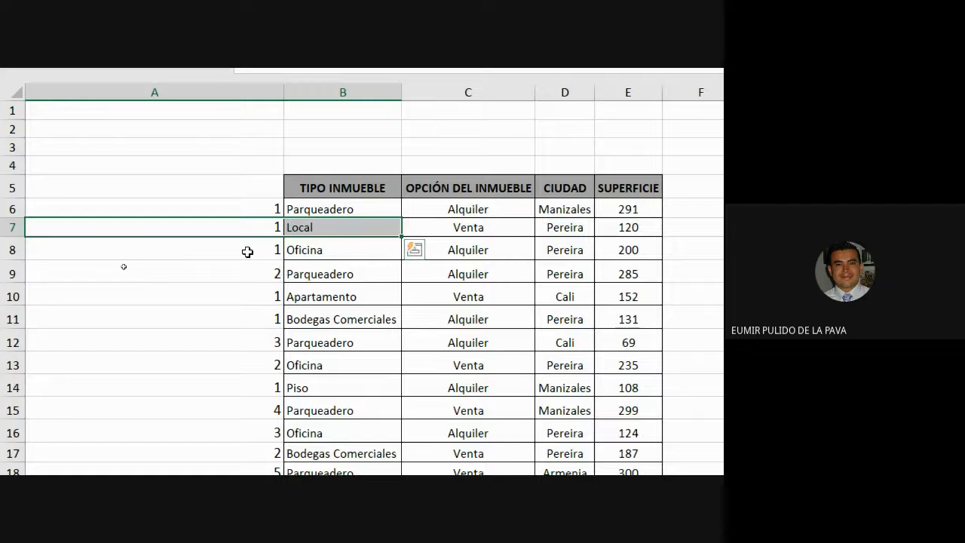
drag(248, 252, 318, 250)
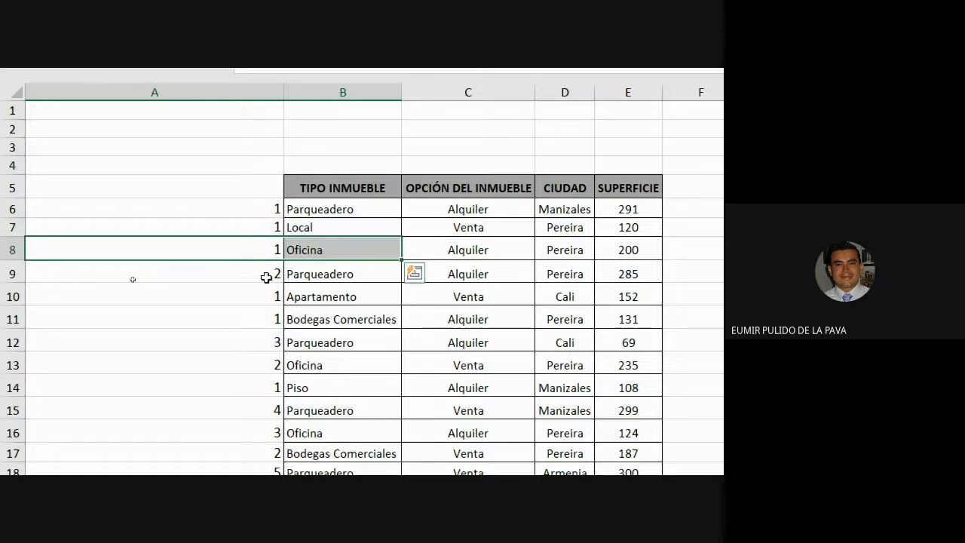
drag(259, 280, 312, 276)
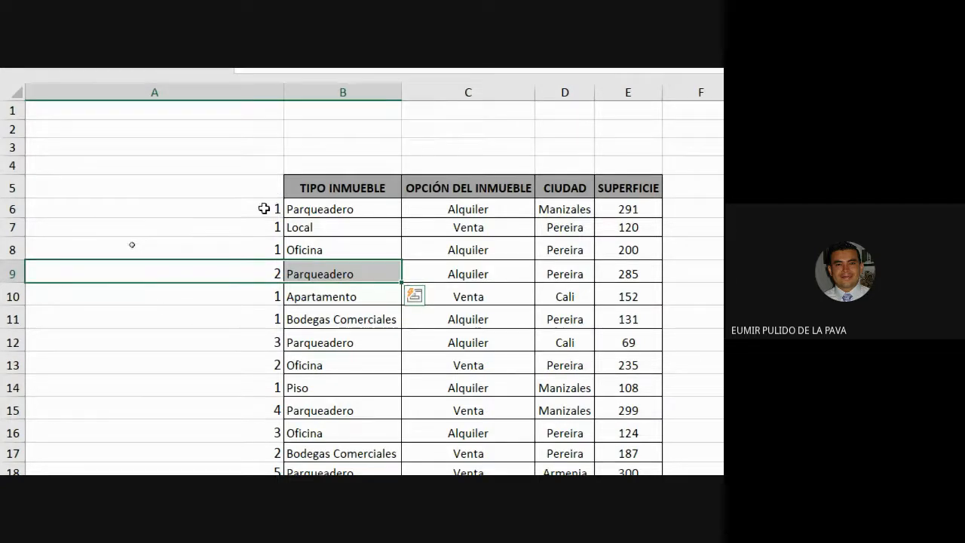
drag(263, 209, 313, 275)
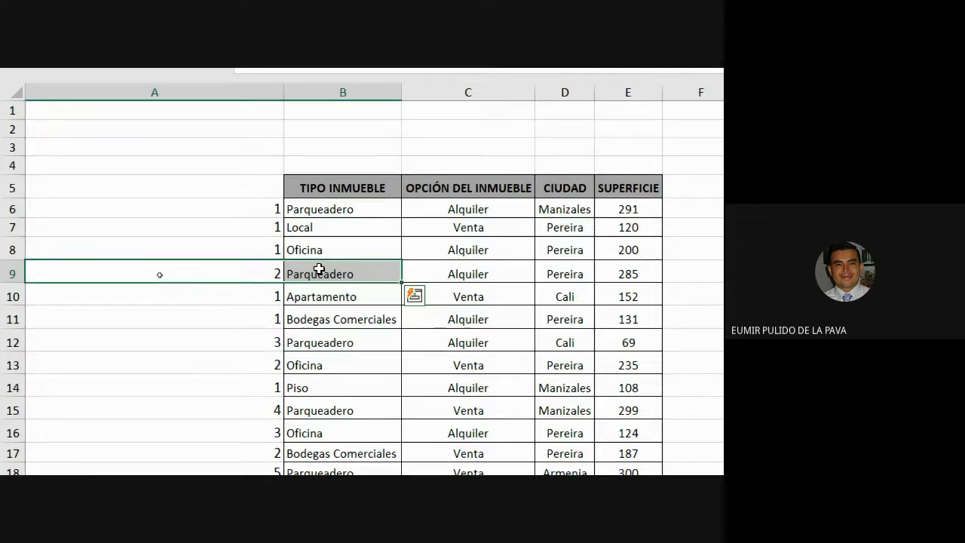
drag(260, 273, 317, 334)
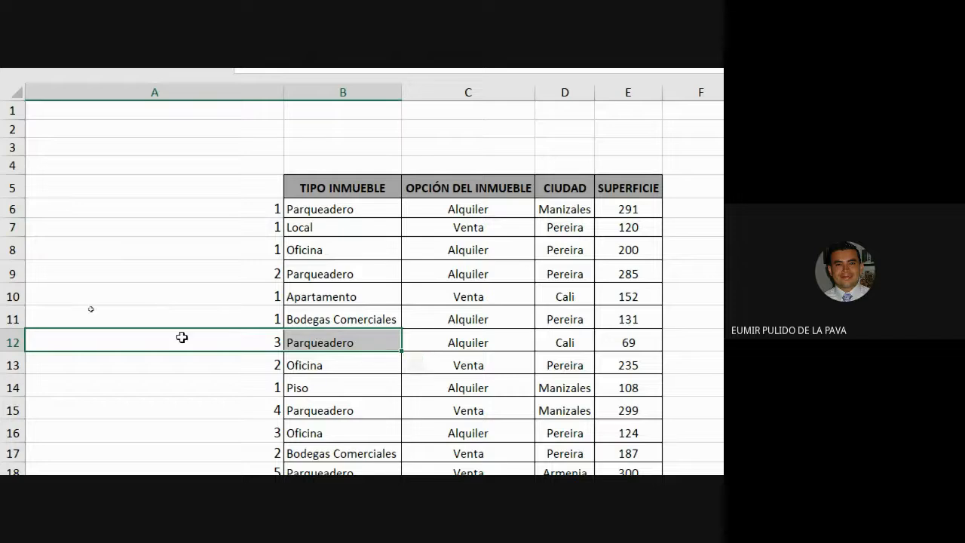
drag(257, 415, 312, 404)
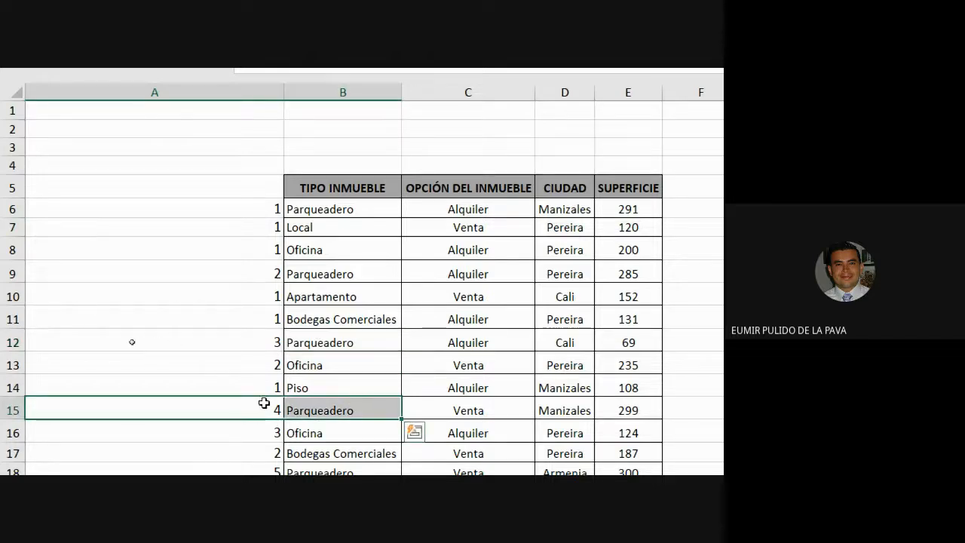
scroll(286, 399, down, 2)
drag(274, 361, 355, 357)
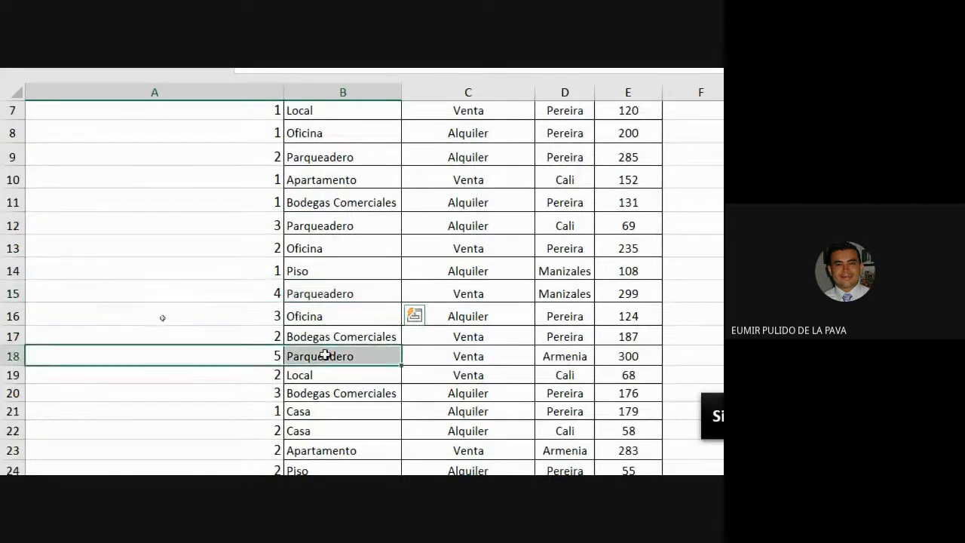
Scroll down the table and select individual rows with their running counts to compare the cumulative numbering of repeated property types
scroll(400, 431, down, 2)
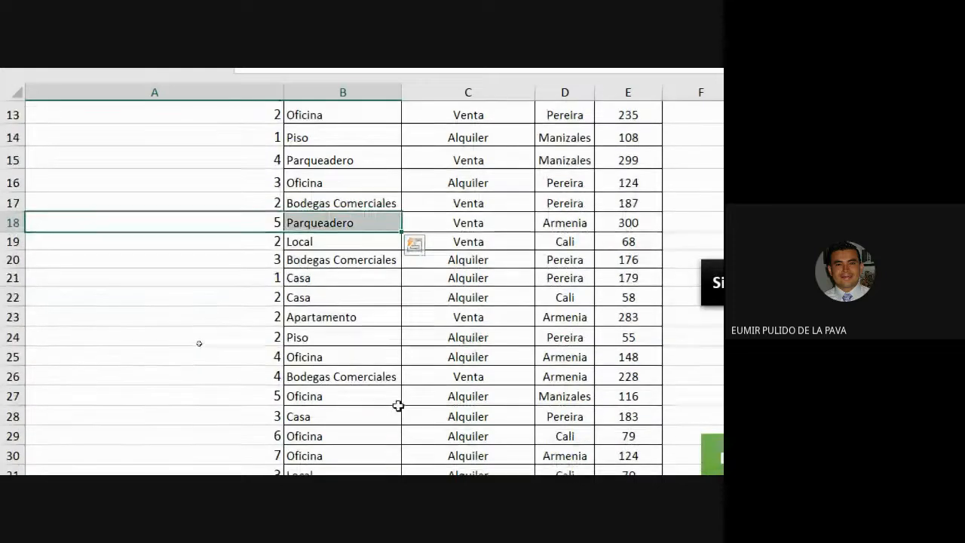
scroll(317, 431, down, 5)
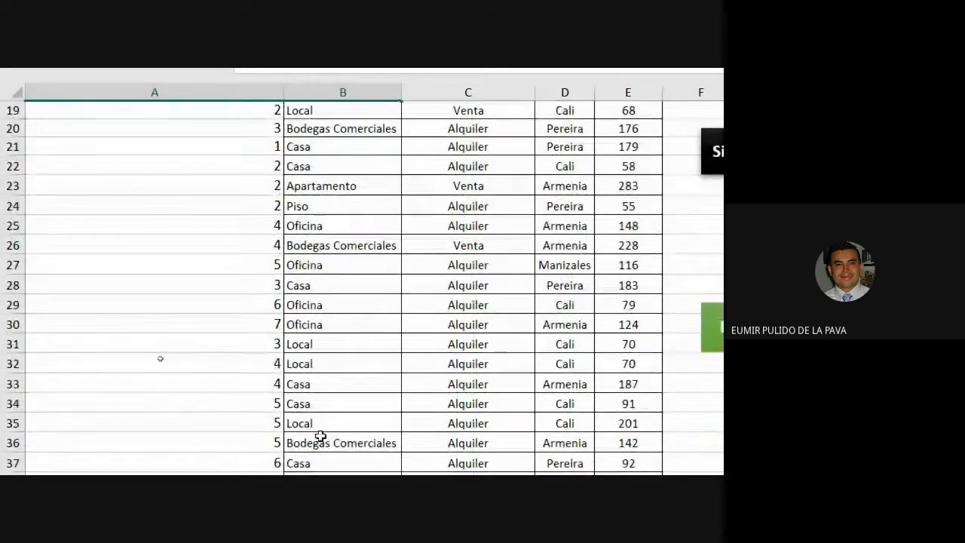
scroll(320, 435, down, 2)
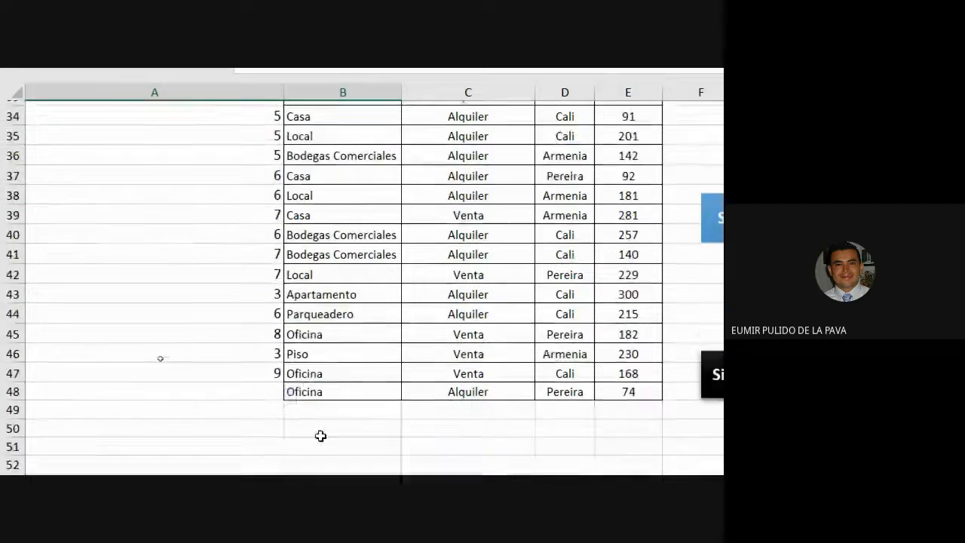
drag(259, 310, 329, 309)
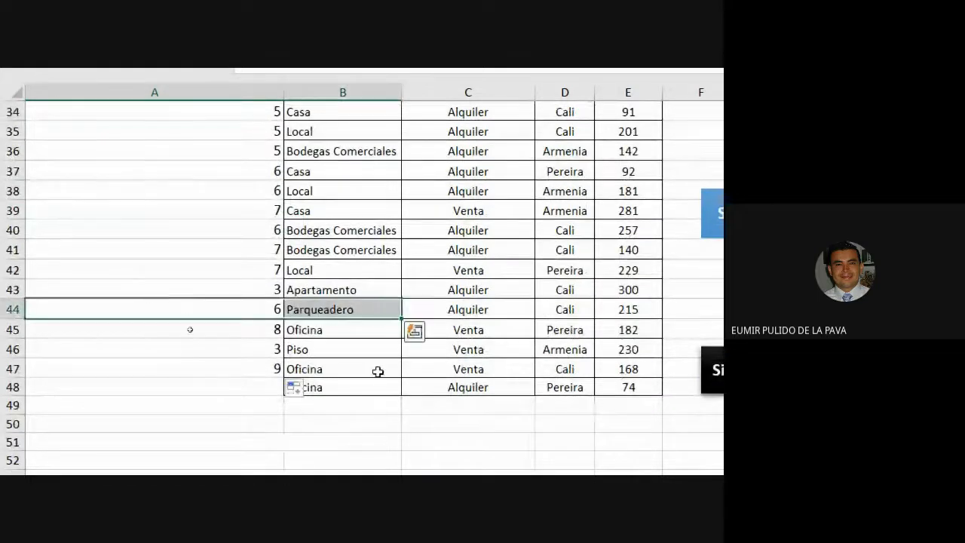
click(346, 337)
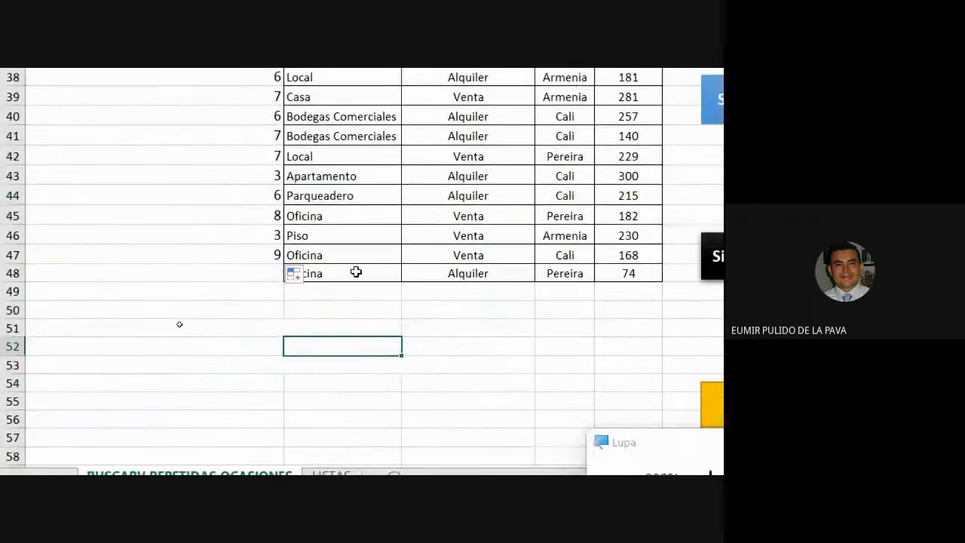
drag(323, 192, 249, 201)
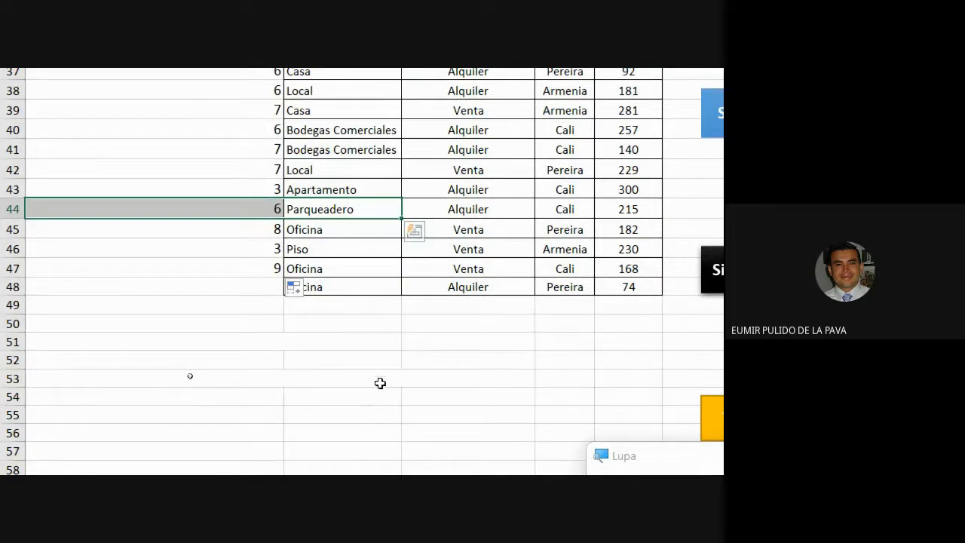
drag(323, 270, 218, 264)
scroll(336, 407, up, 1)
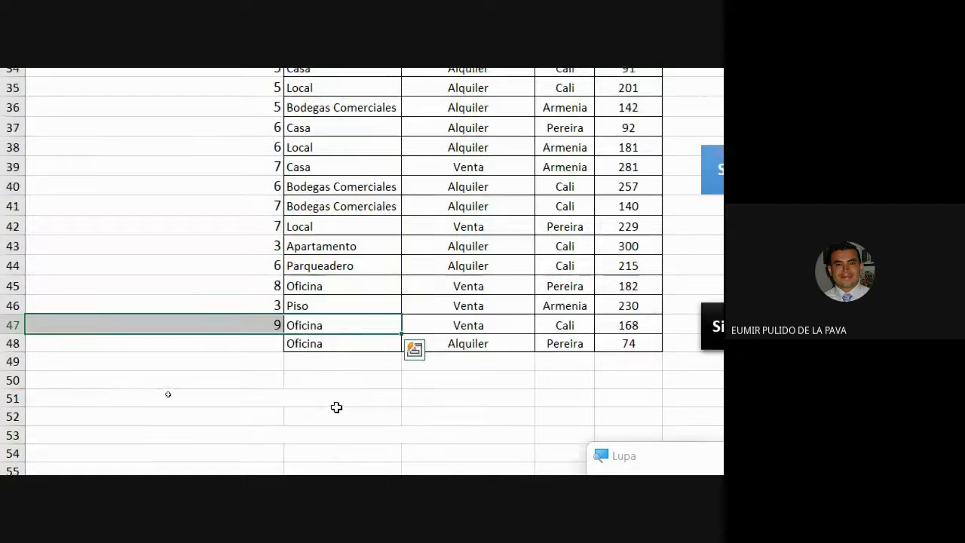
drag(331, 250, 212, 249)
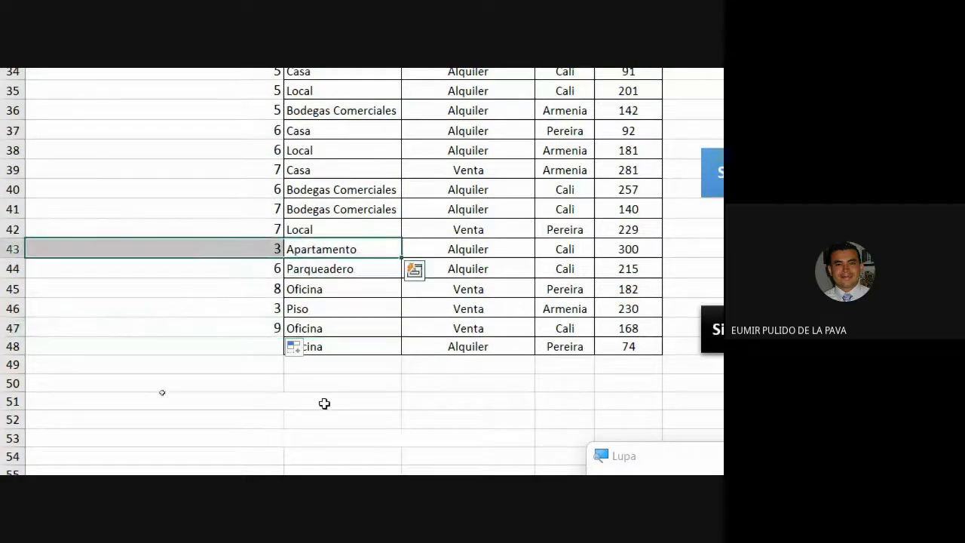
scroll(324, 404, up, 4)
scroll(324, 405, up, 6)
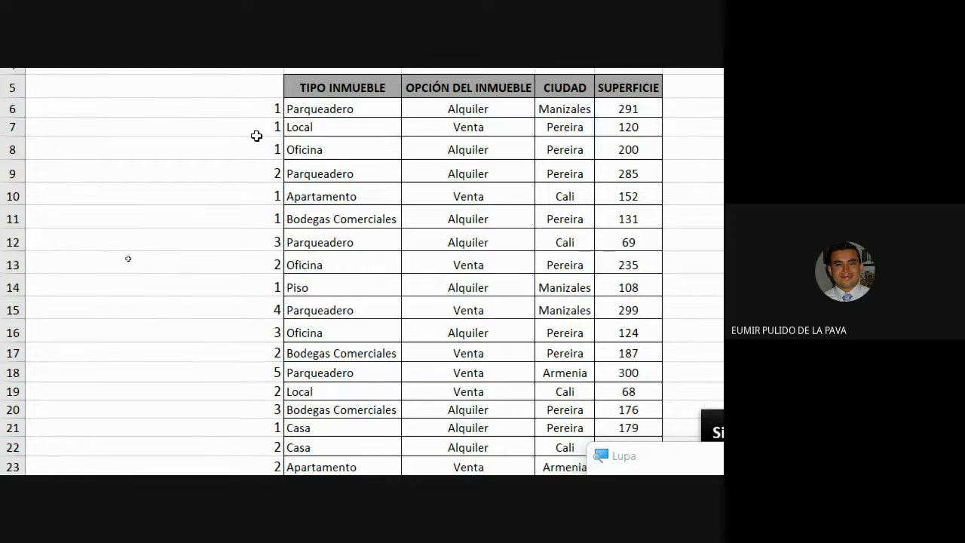
Open the formula in A6 under the magnifier and highlight its anchored range $B$5:B6 and its criterion B6
drag(257, 109, 268, 318)
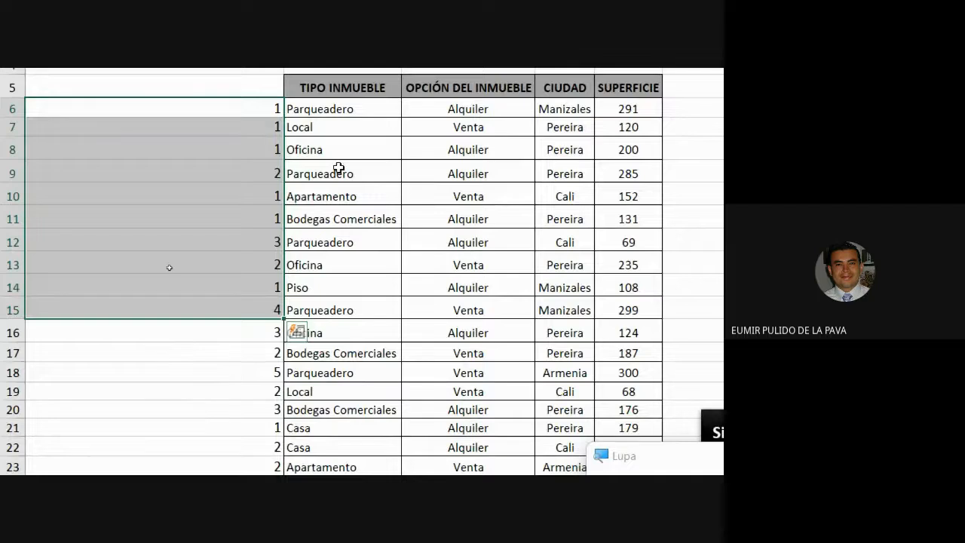
double_click(247, 110)
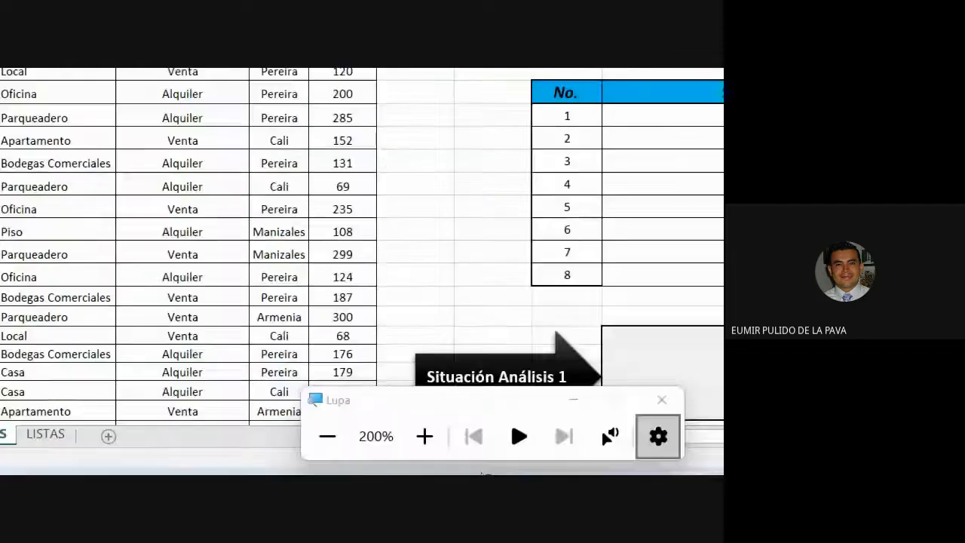
click(429, 405)
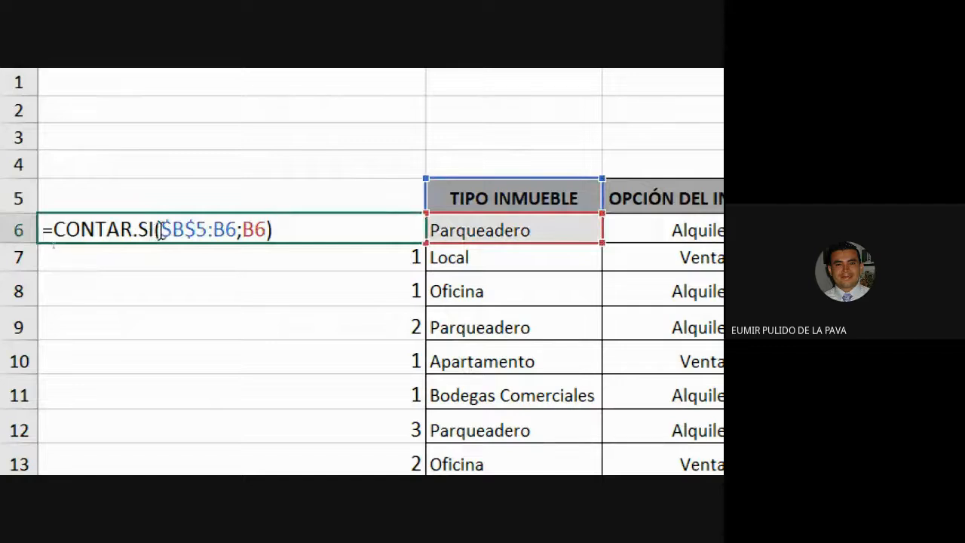
drag(161, 230, 237, 226)
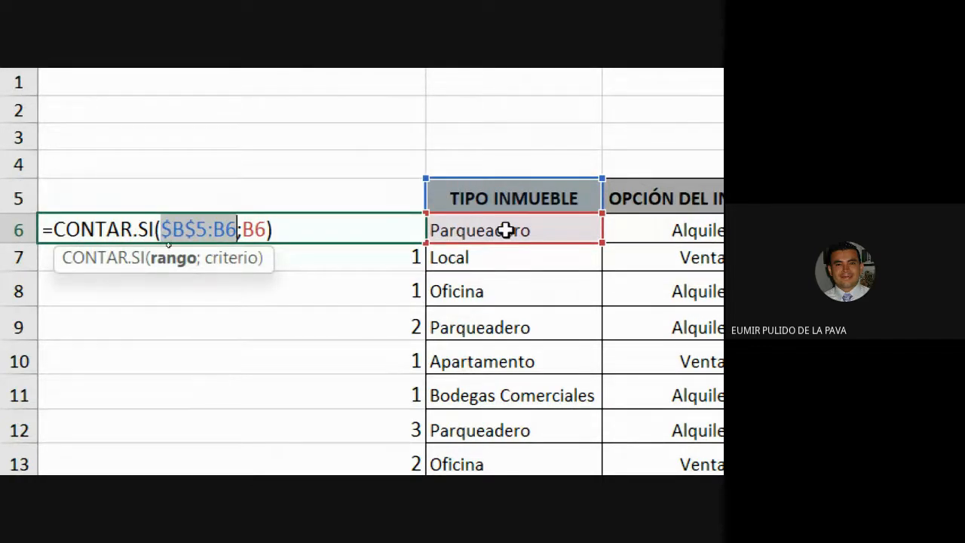
key(Right)
key(Right)
key(shift+Right)
key(shift+Right)
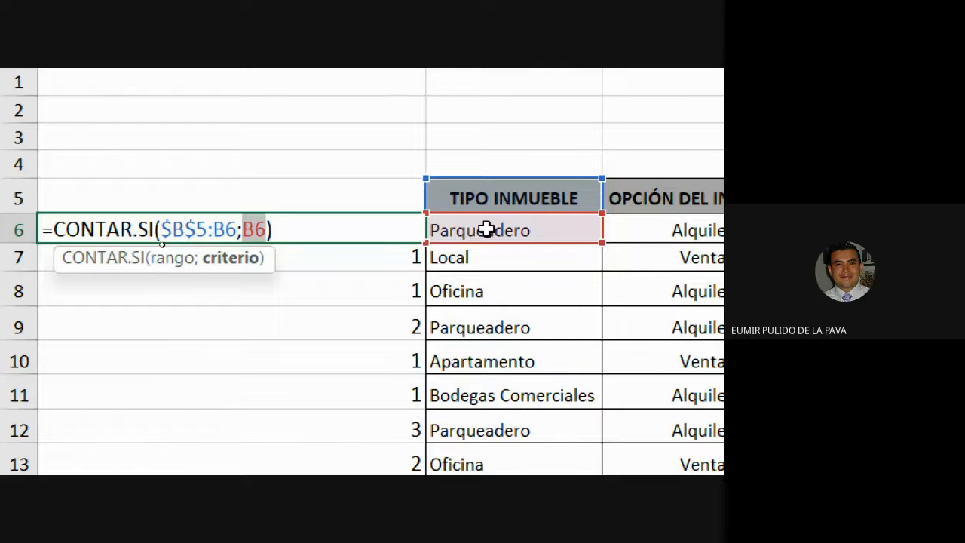
key(Return)
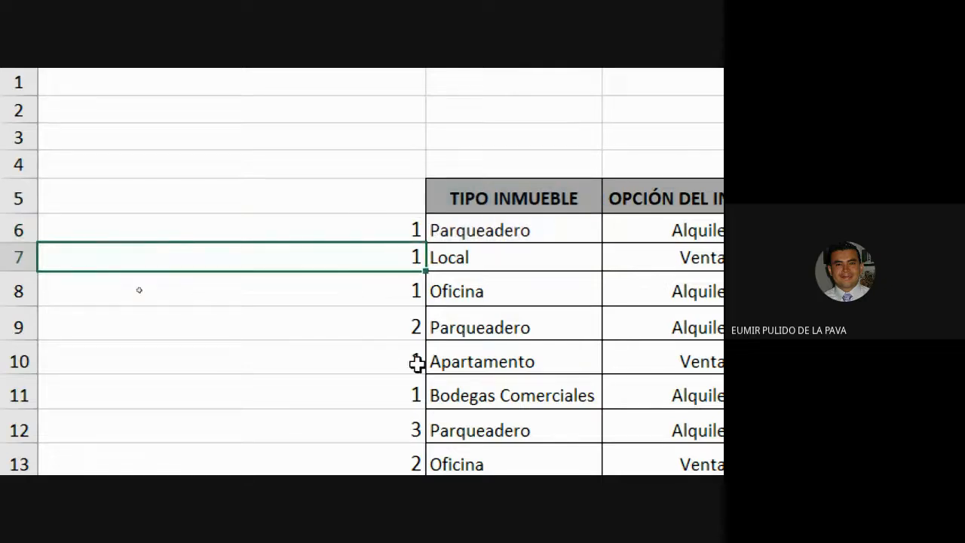
Open the formula in A7 and highlight its expanding range $B$5:B7 and criterion B7
double_click(340, 250)
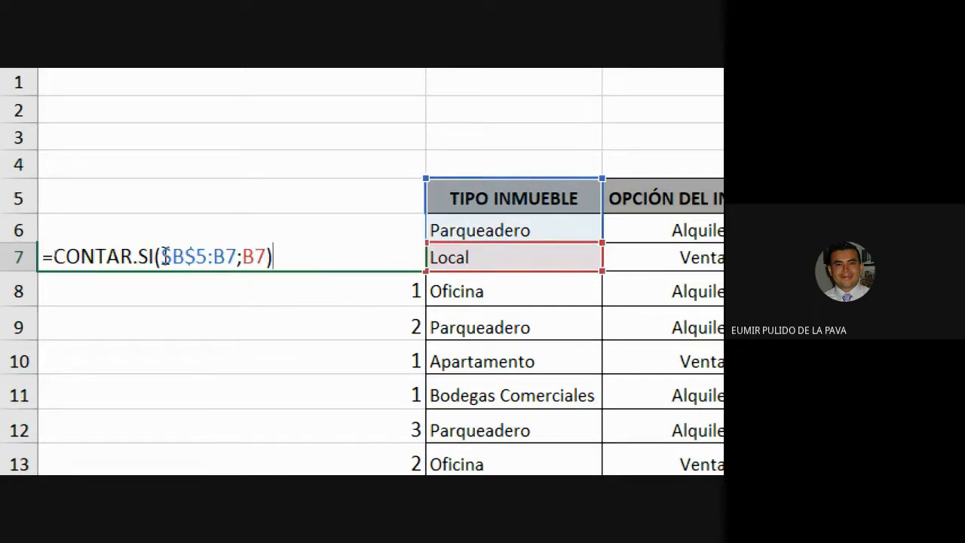
drag(163, 256, 237, 257)
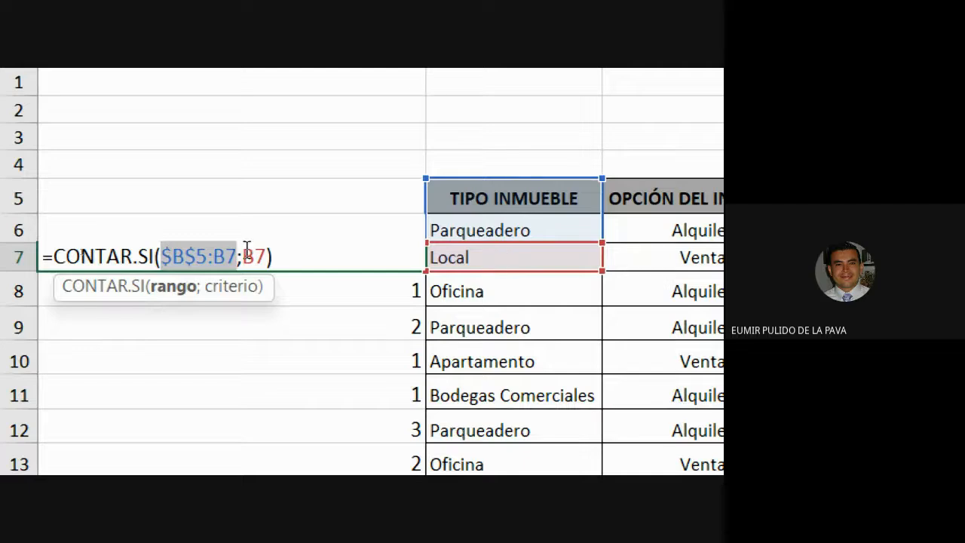
drag(240, 256, 266, 257)
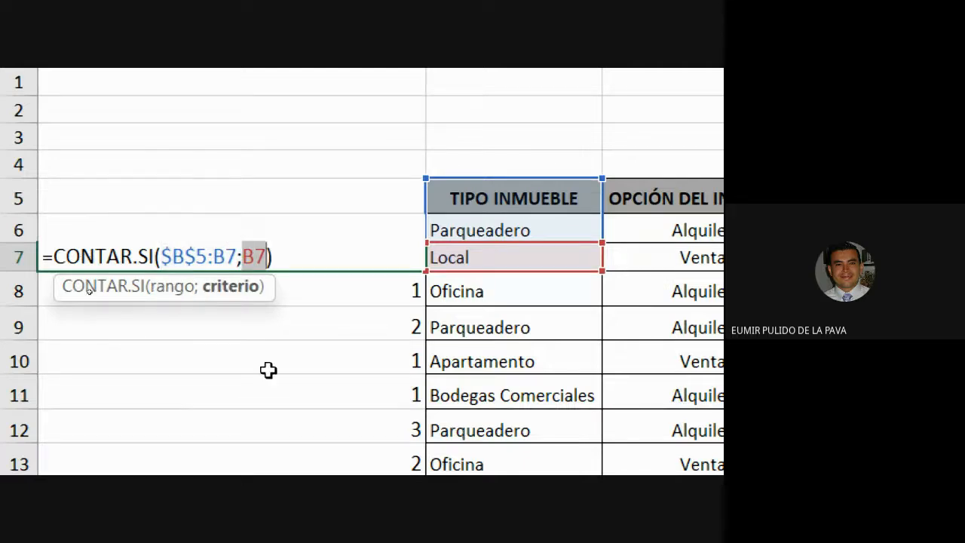
key(ctrl+Return)
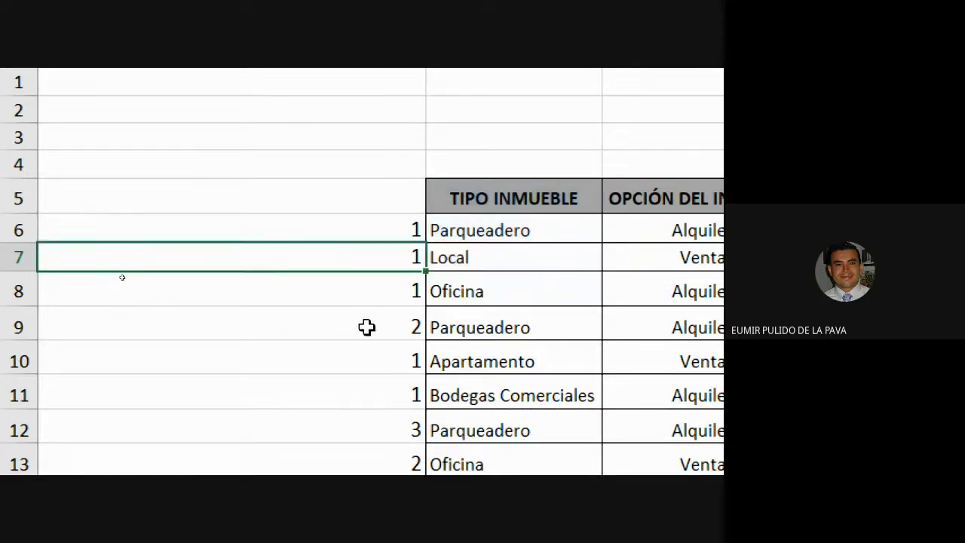
Open the formulas in A8 and A9 in turn, highlighting the criterion and the expanding $B$5 range of each
double_click(377, 285)
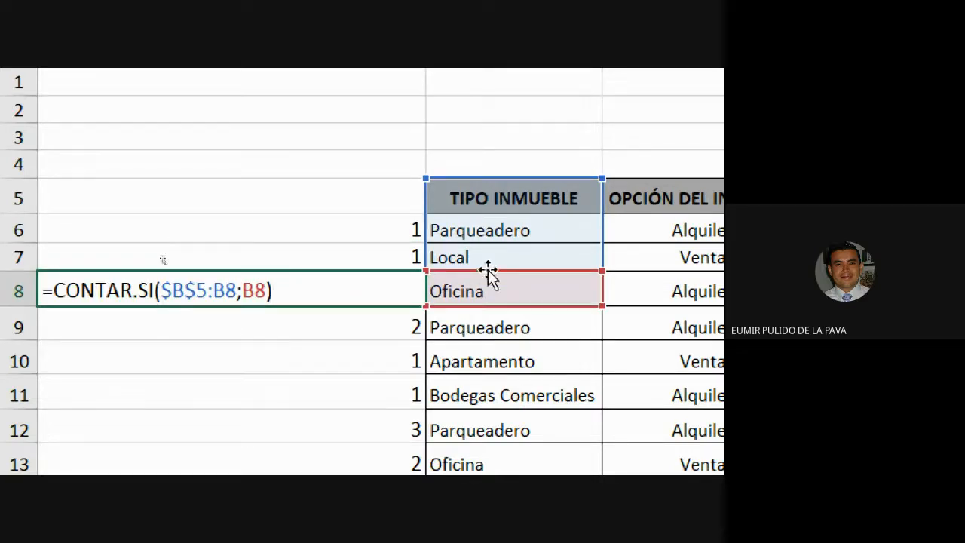
double_click(249, 290)
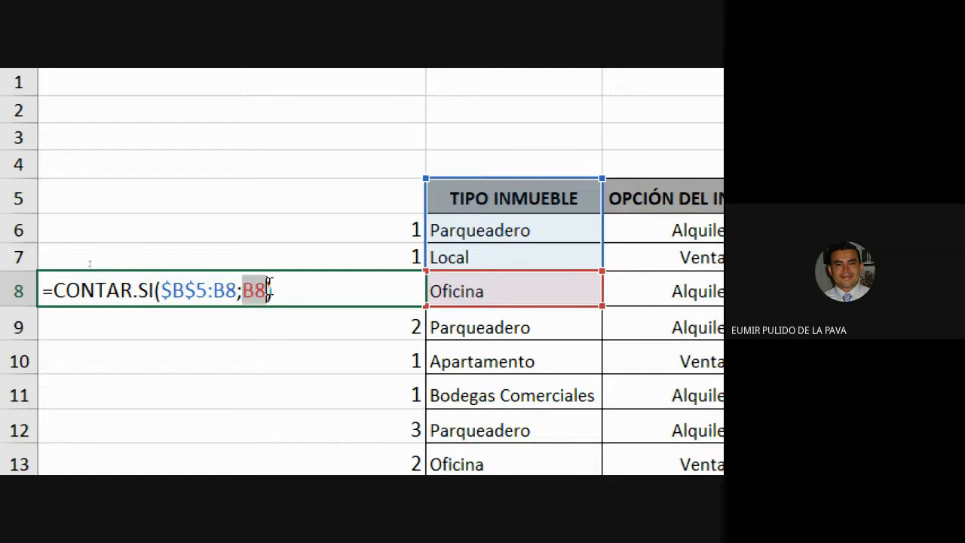
key(ctrl+Return)
double_click(335, 326)
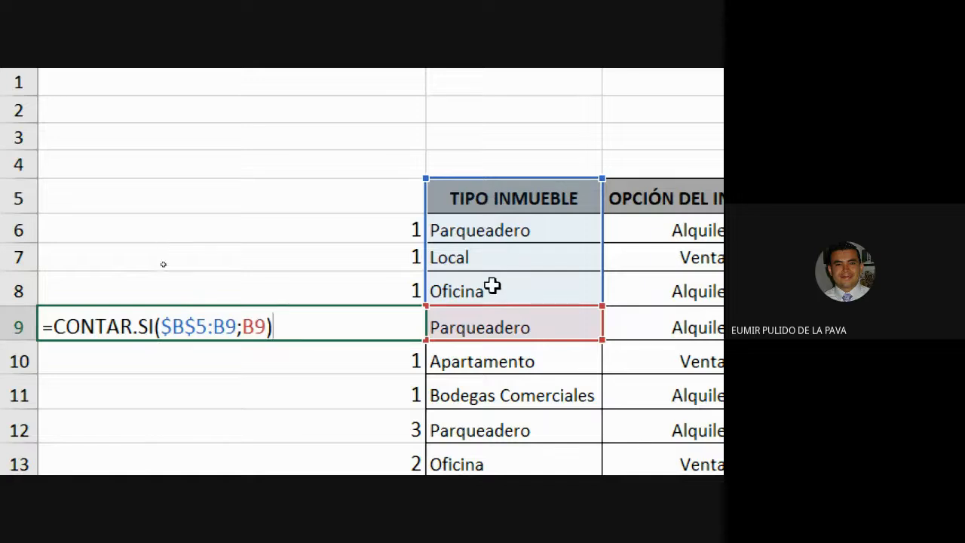
double_click(252, 328)
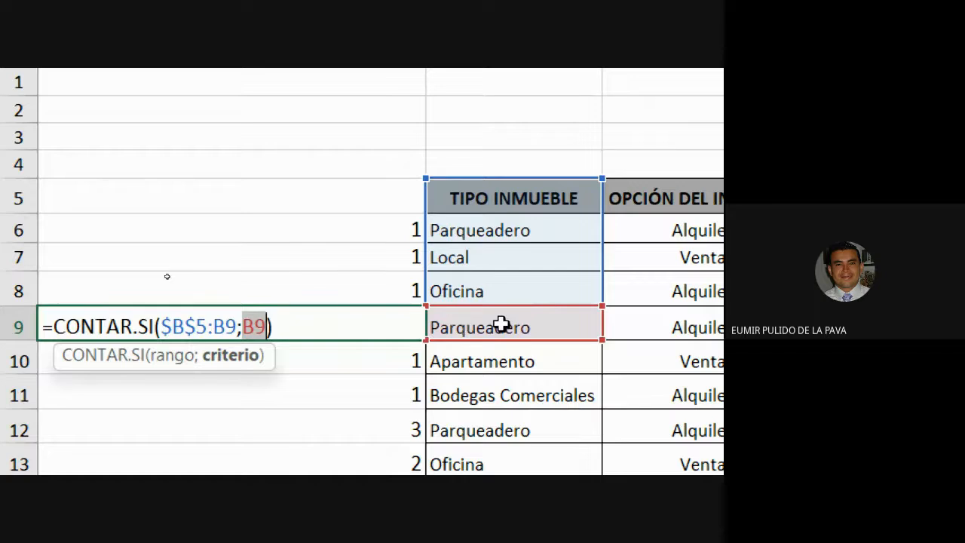
drag(159, 324, 235, 321)
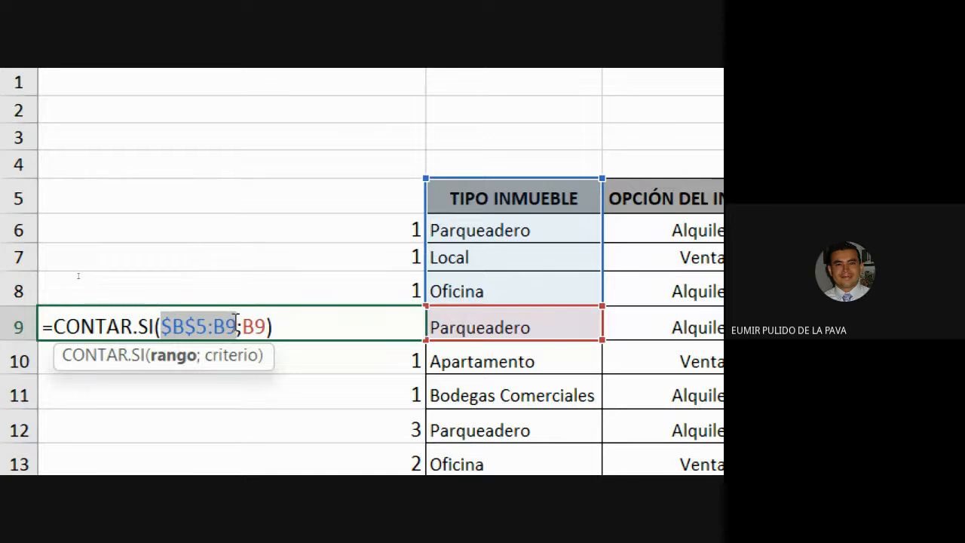
key(Escape)
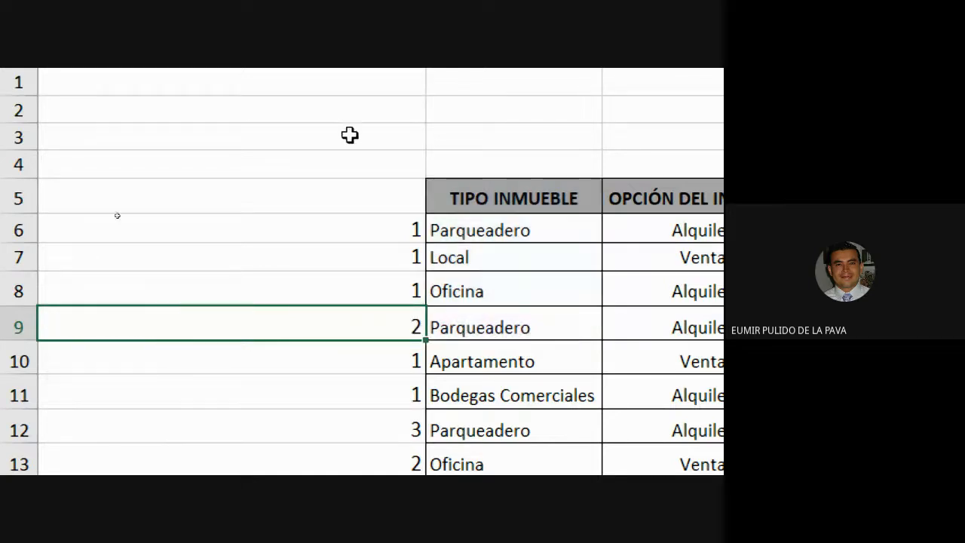
Reopen the formula in A6 and highlight its criterion B6 to compare with the lower rows
click(377, 233)
double_click(377, 233)
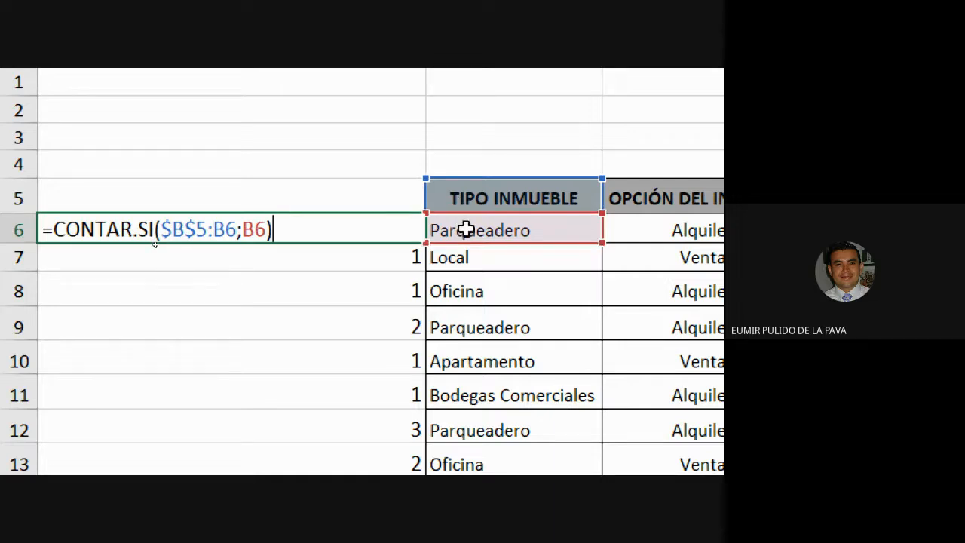
click(260, 230)
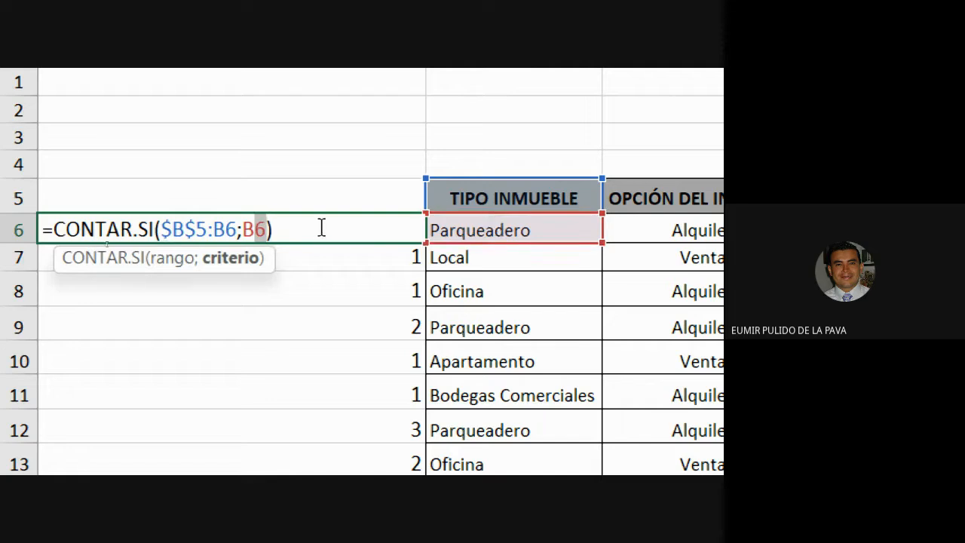
key(Escape)
Try replacing the range in A9's CONTAR.SI formula with the whole column B
double_click(338, 319)
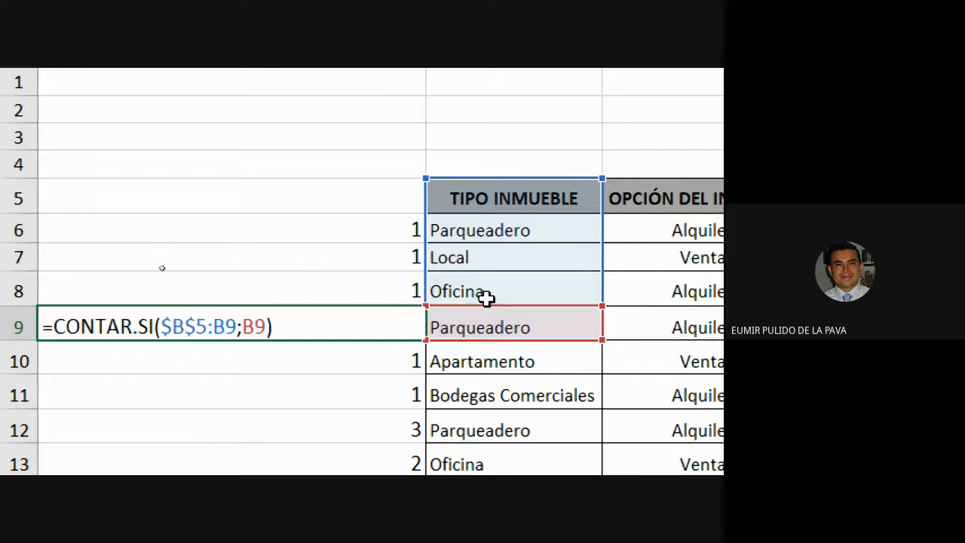
drag(161, 328, 225, 326)
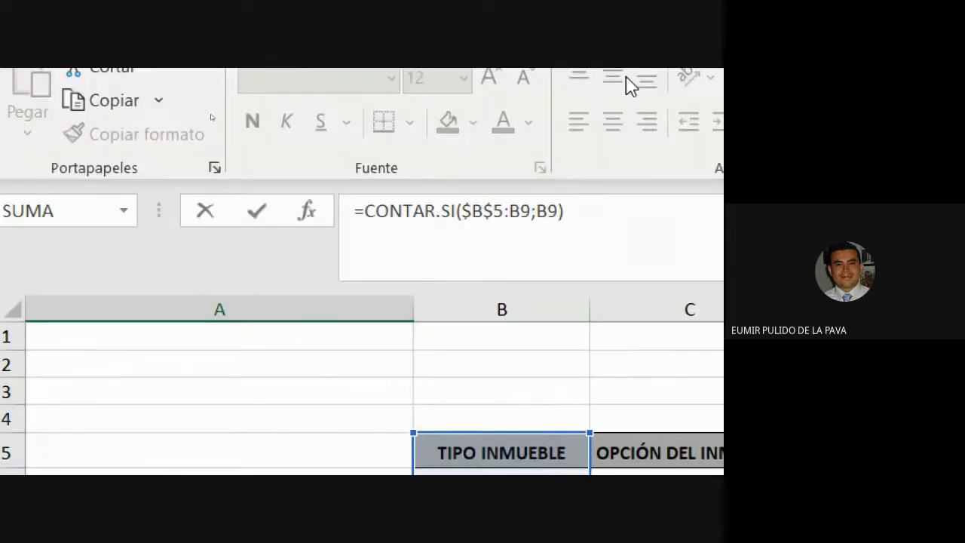
click(525, 312)
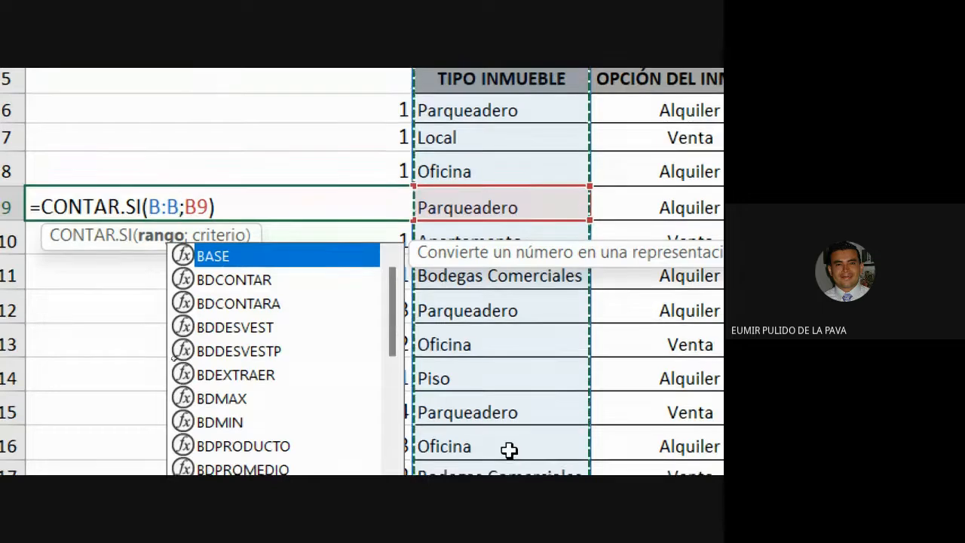
key(Escape)
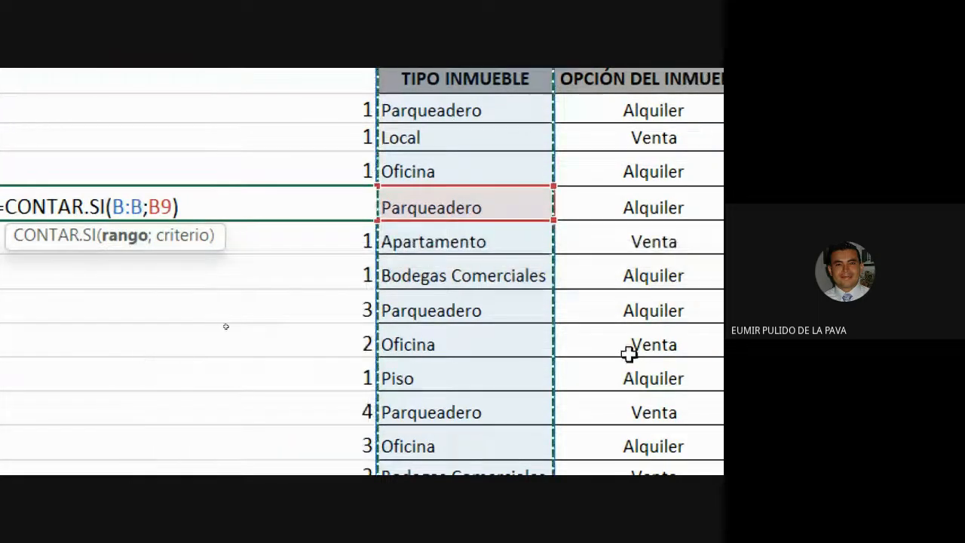
key(Return)
Select the running counts in A6 to A15
drag(334, 108, 329, 395)
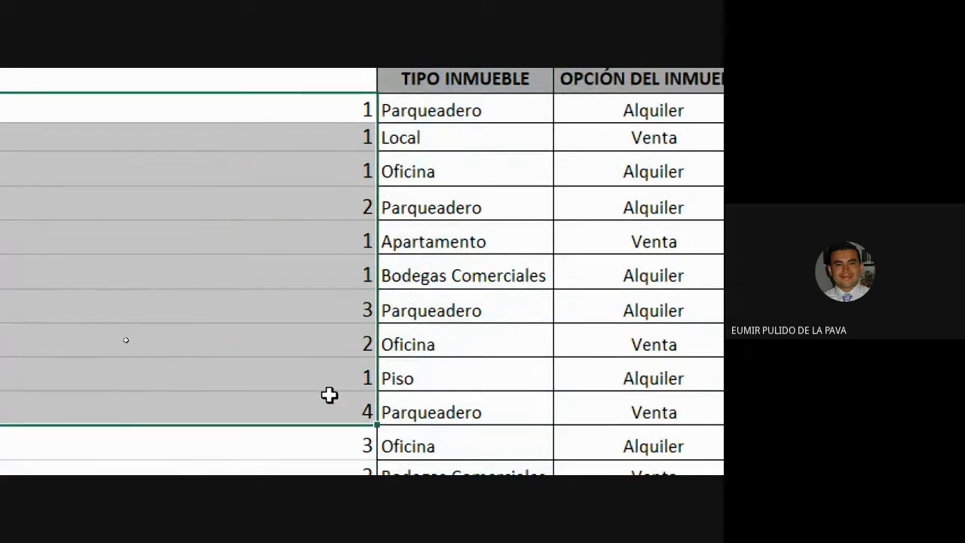
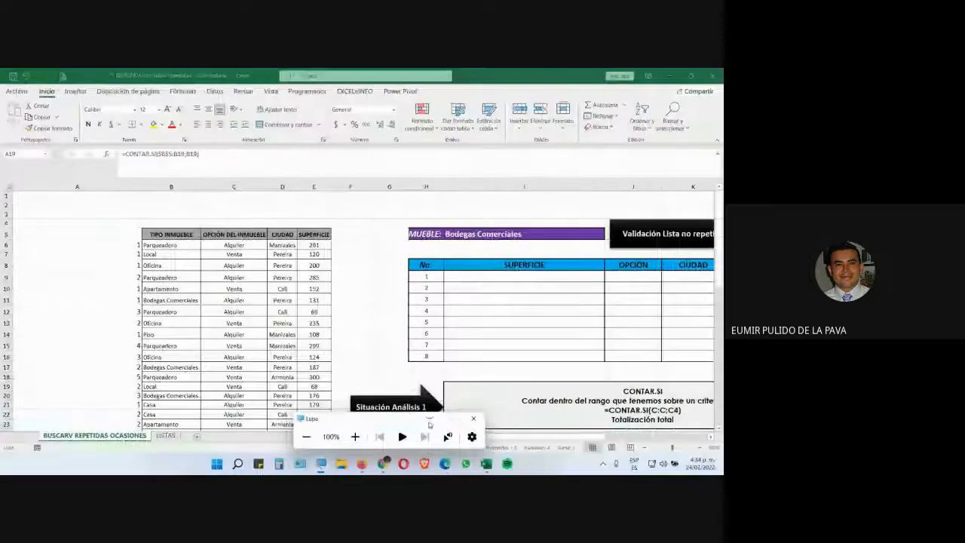
click(432, 419)
click(383, 463)
click(428, 423)
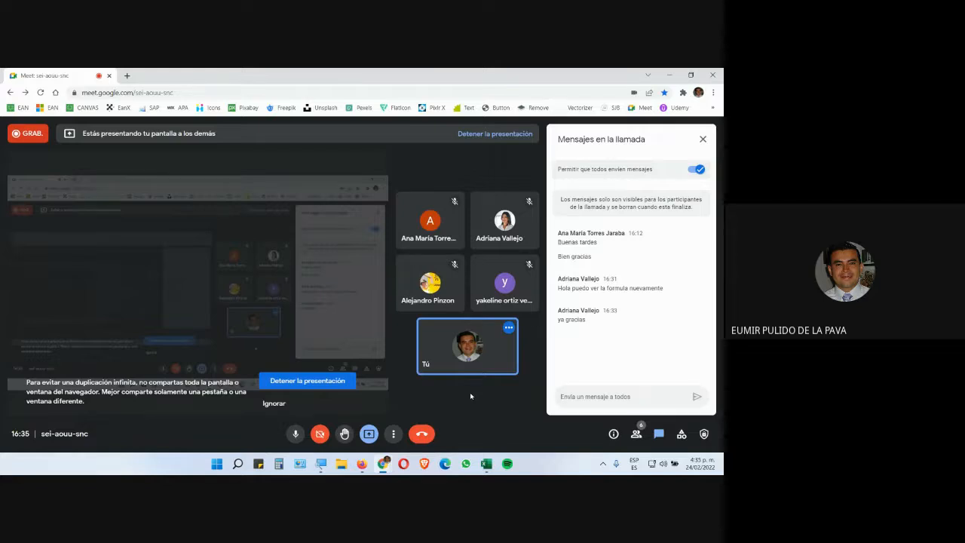
key(alt+Tab)
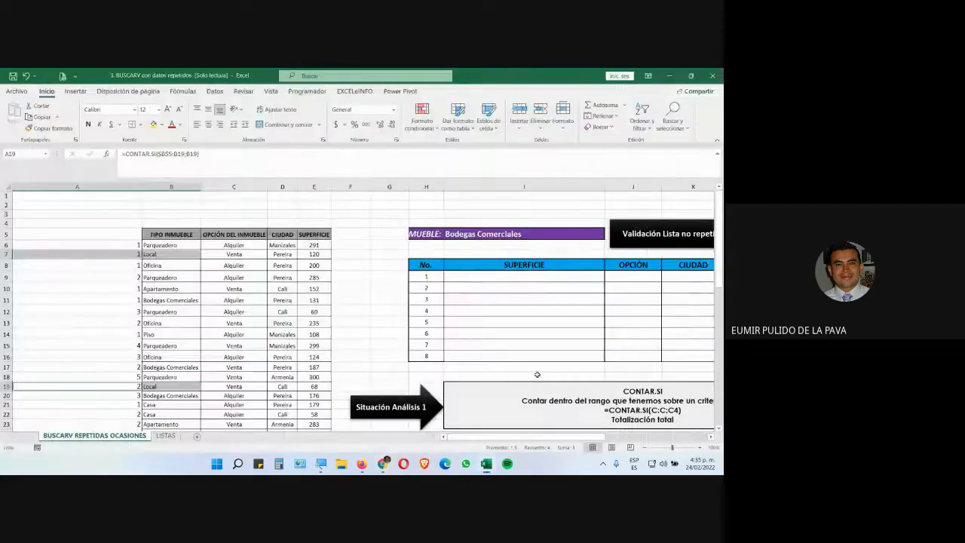
Scroll through the CONTAR.SI explanation boxes beside and below the lookup table
click(170, 300)
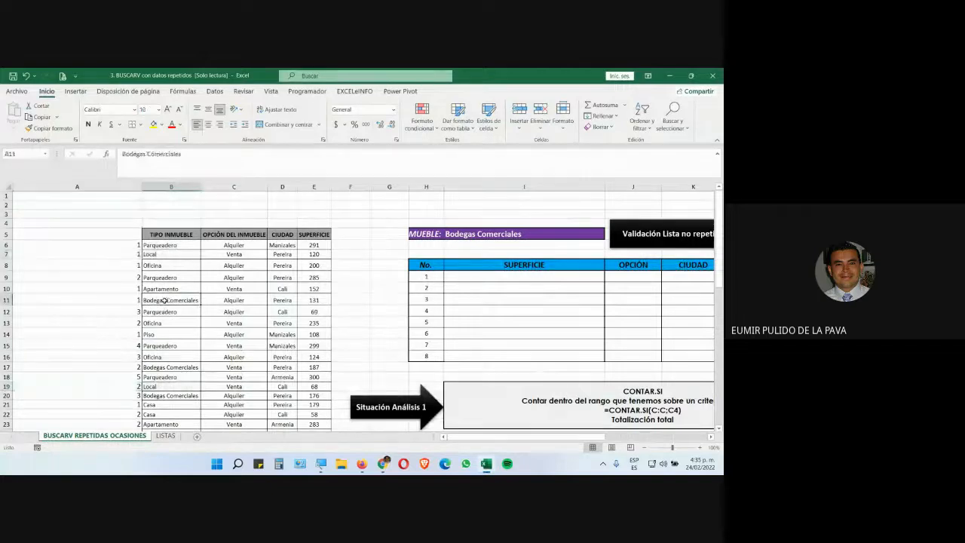
drag(136, 248, 169, 246)
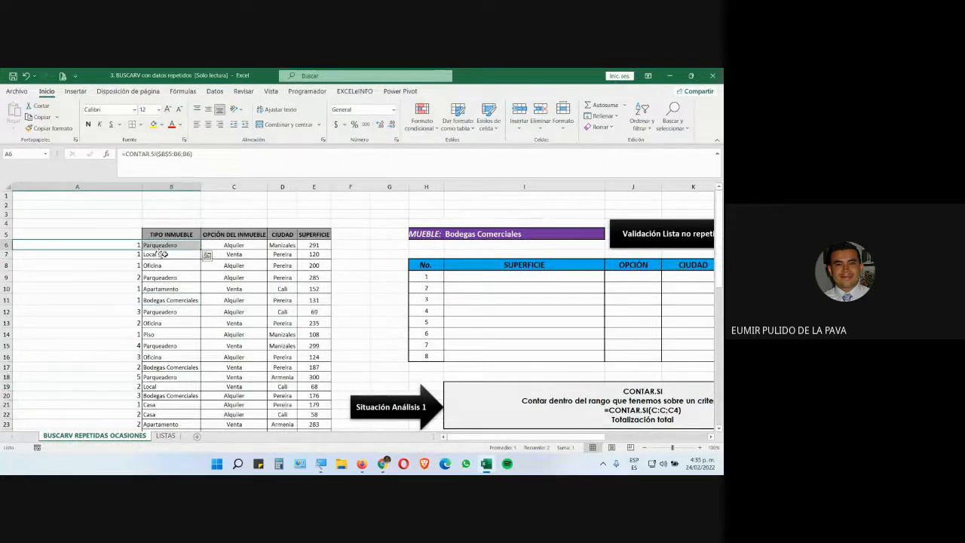
click(321, 468)
click(354, 433)
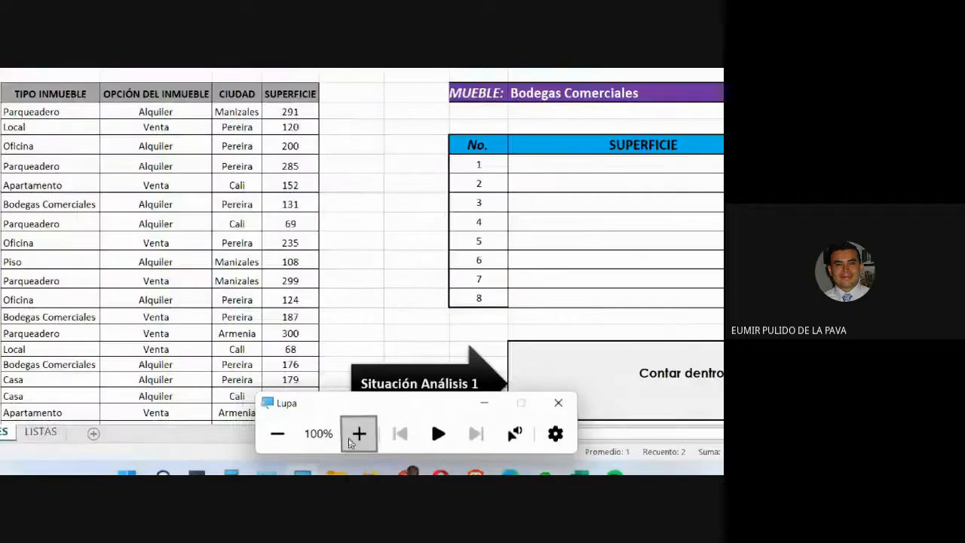
click(189, 208)
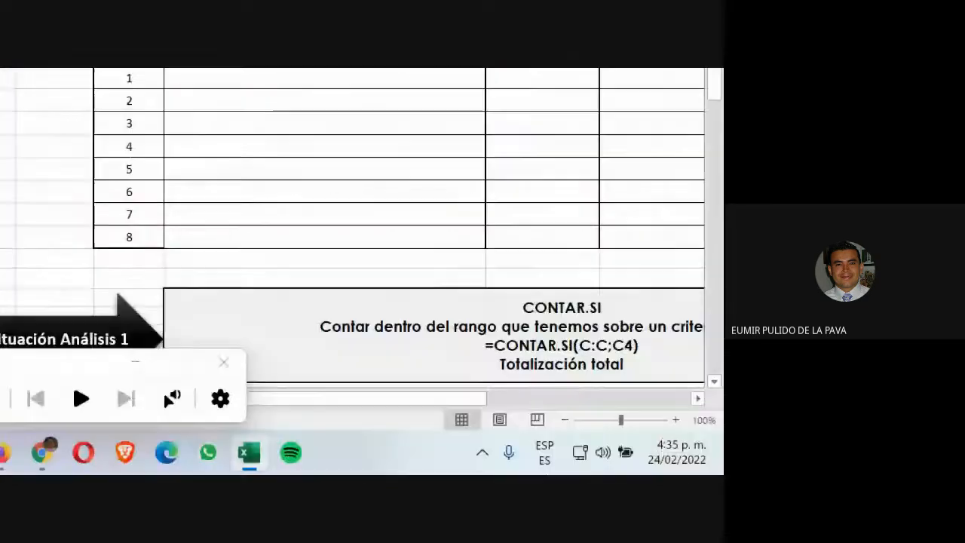
scroll(420, 297, down, 4)
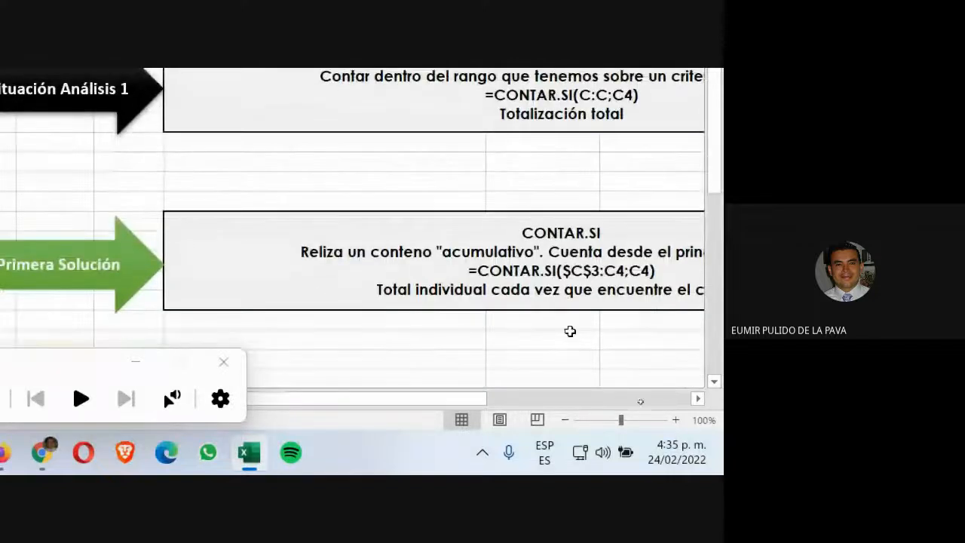
scroll(557, 331, down, 1)
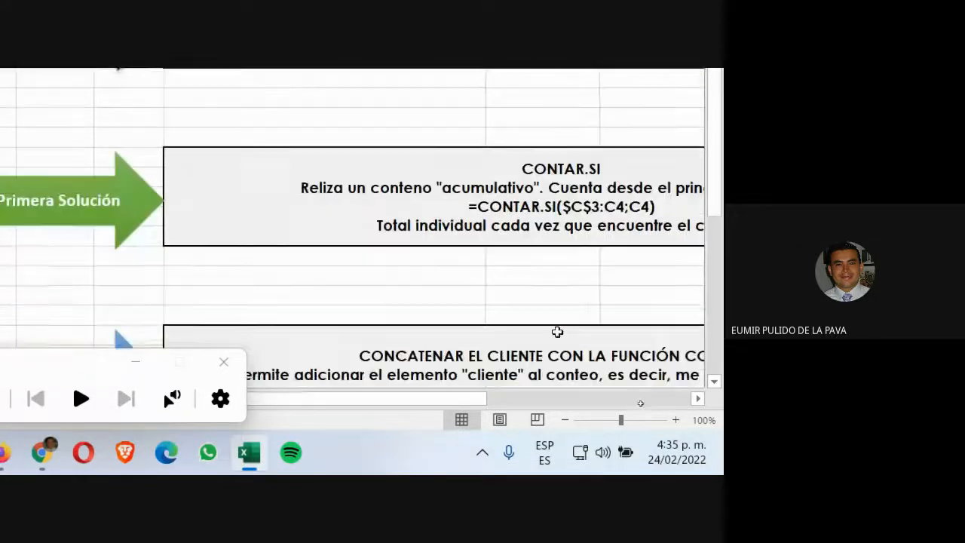
scroll(557, 332, down, 2)
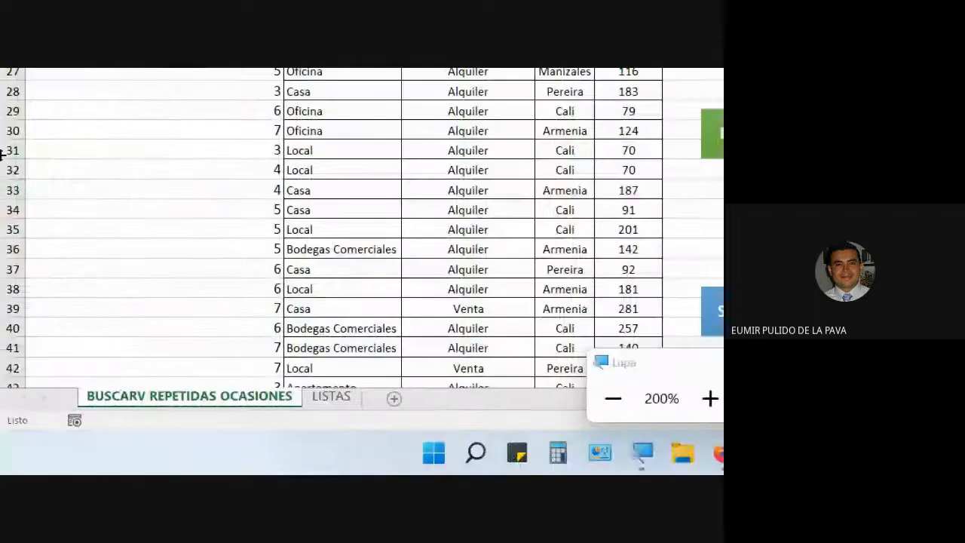
scroll(88, 104, up, 7)
scroll(156, 218, up, 2)
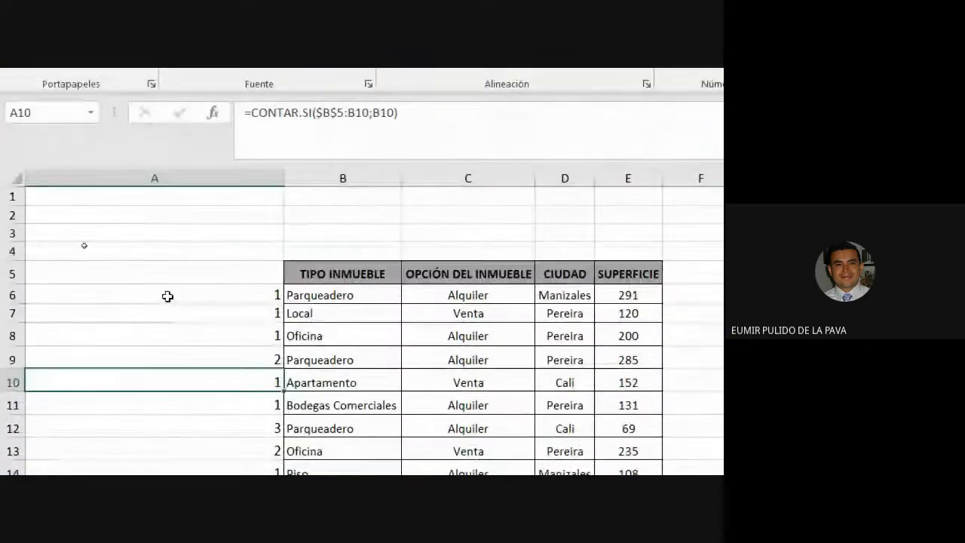
Change A6's formula to =B6&CONTAR.SI($B$5:B6;B6) and fill it down column A to the end of the data
double_click(181, 293)
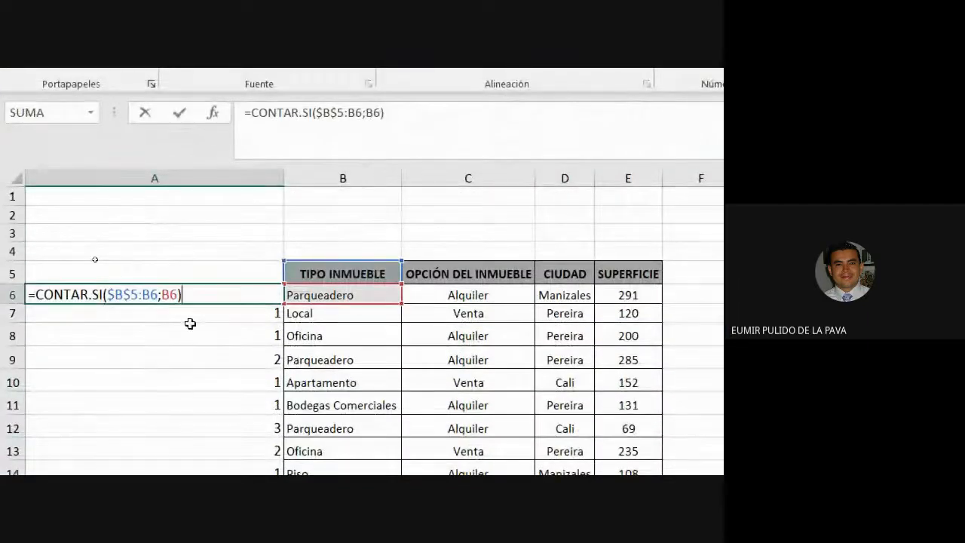
click(35, 294)
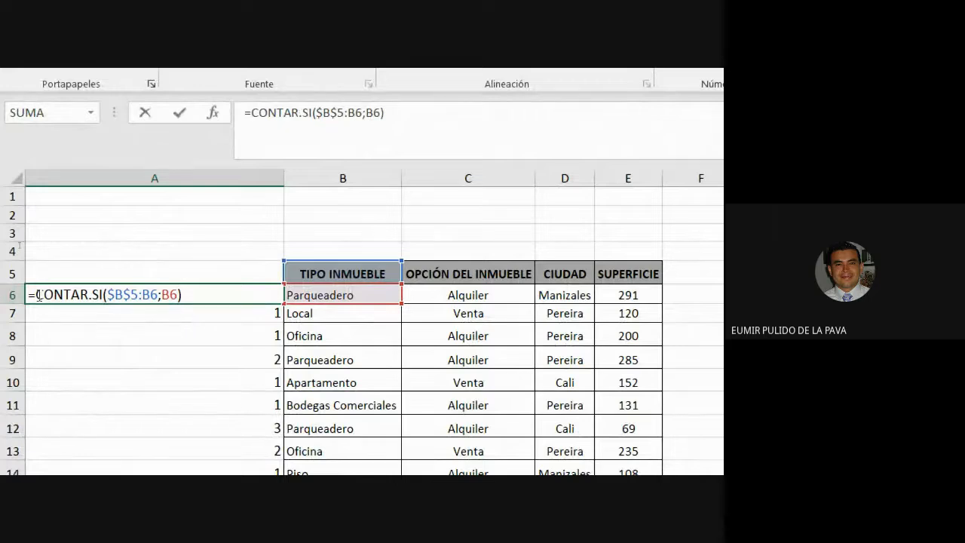
drag(37, 294, 228, 295)
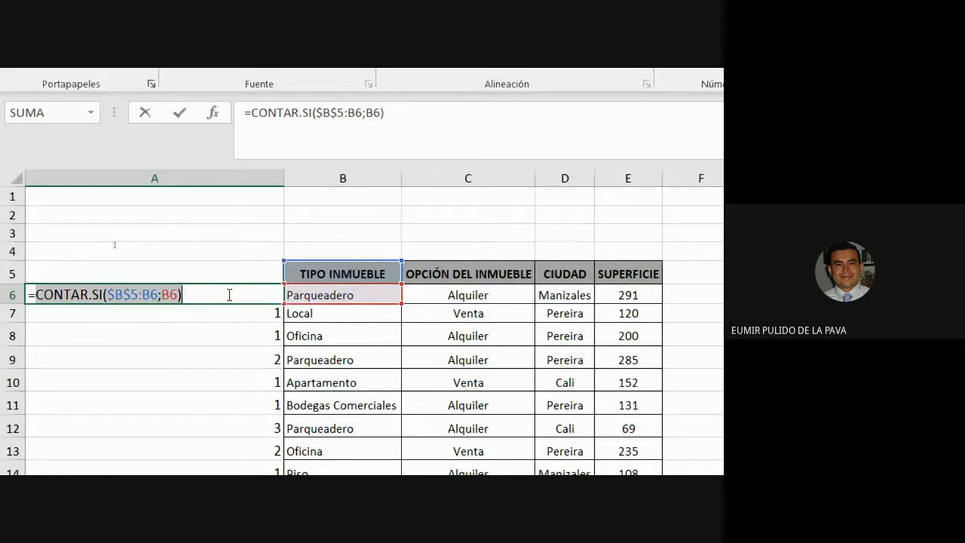
click(36, 294)
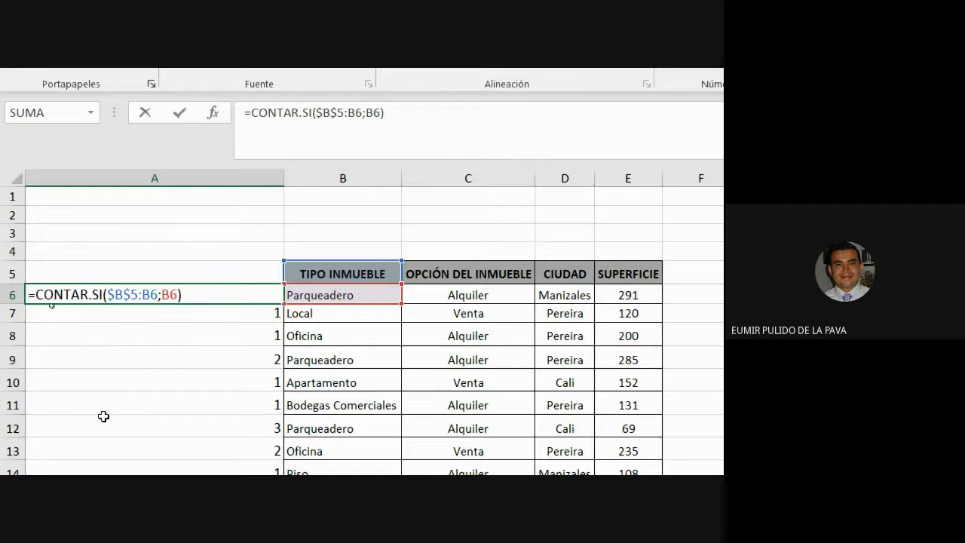
click(331, 297)
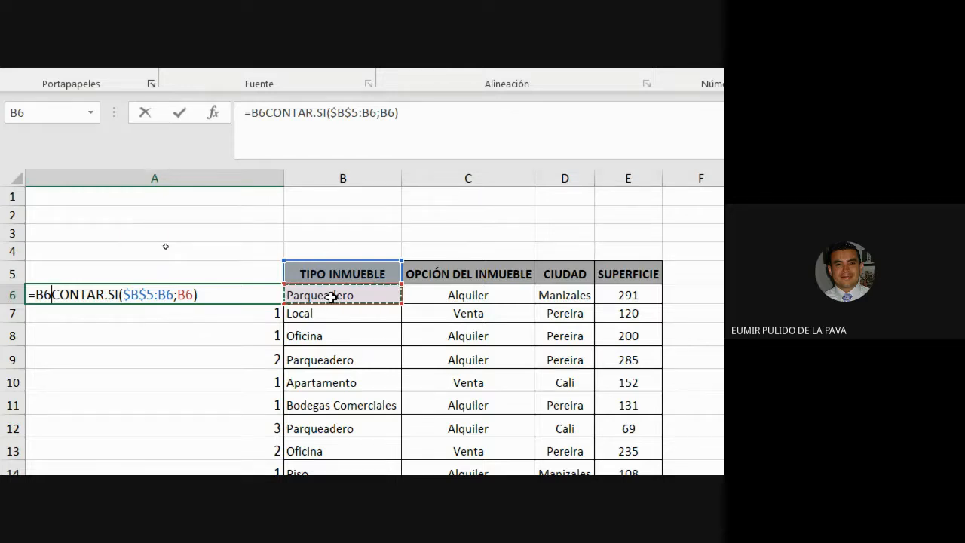
text(&)
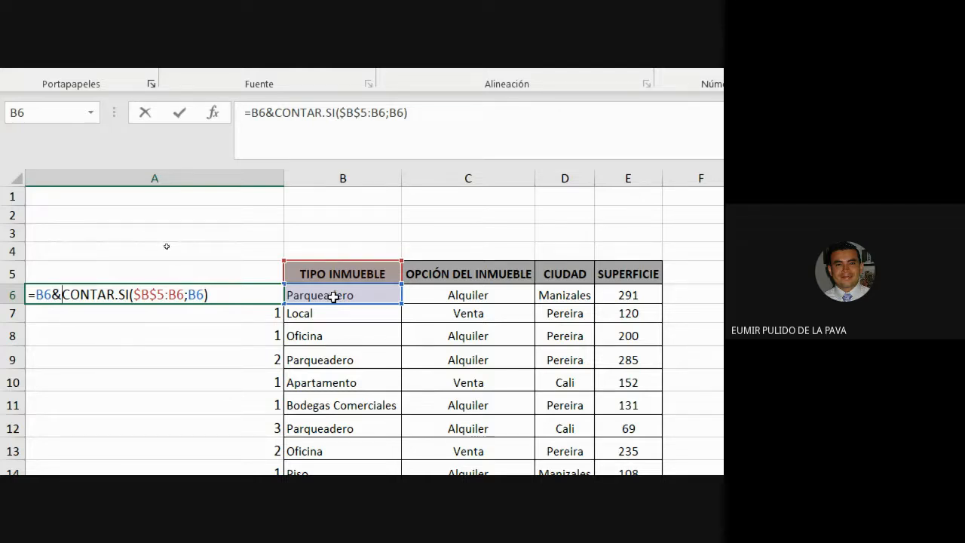
drag(60, 294, 259, 297)
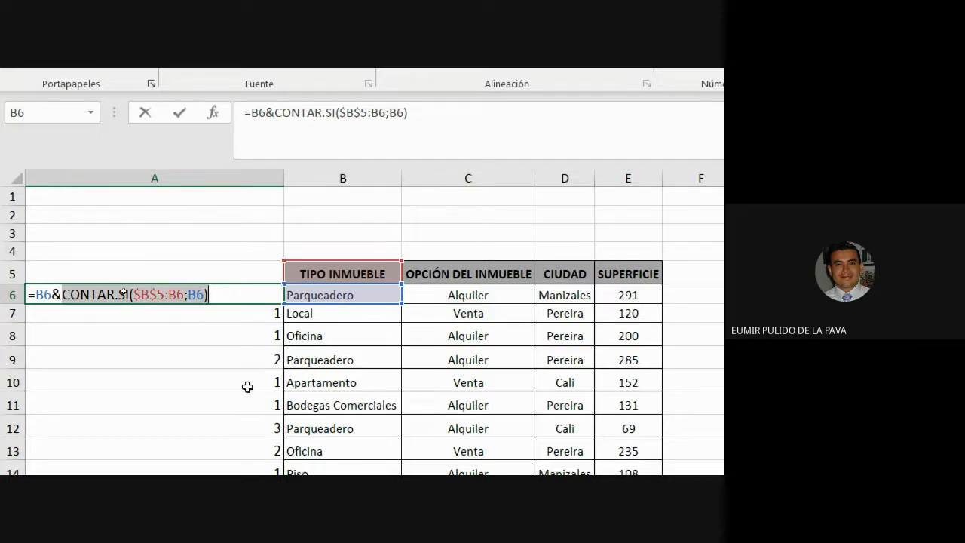
key(Return)
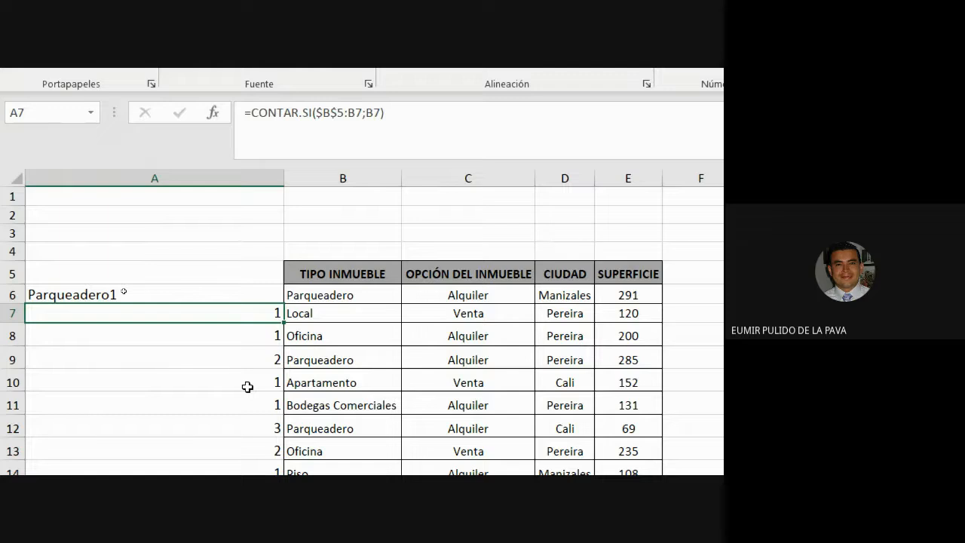
click(267, 297)
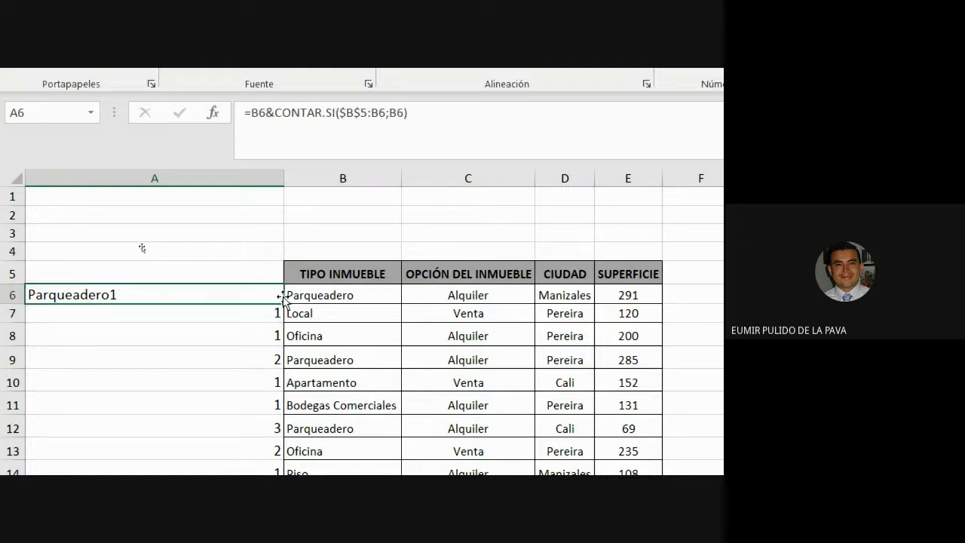
double_click(285, 302)
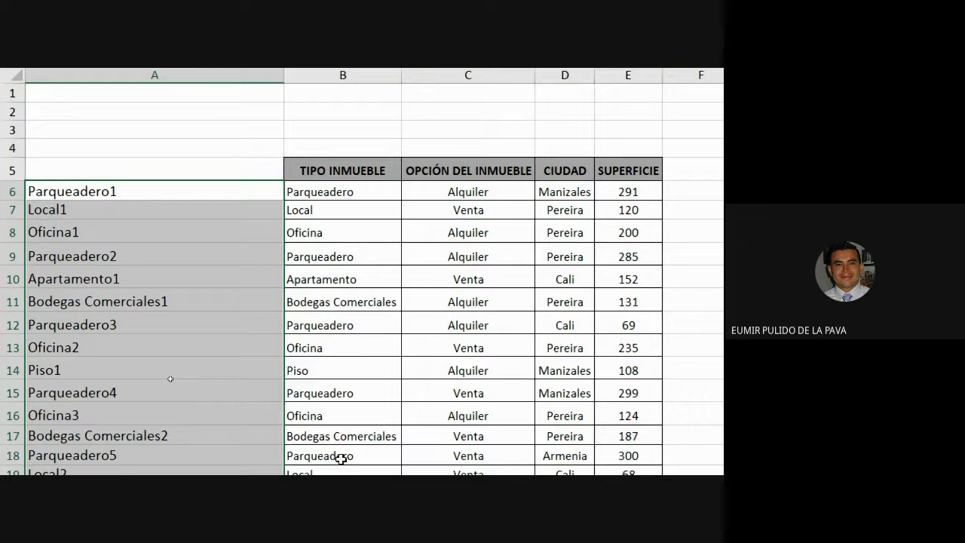
Examine the new type-plus-occurrence keys in column A, comparing the repeated Parqueadero rows
click(165, 183)
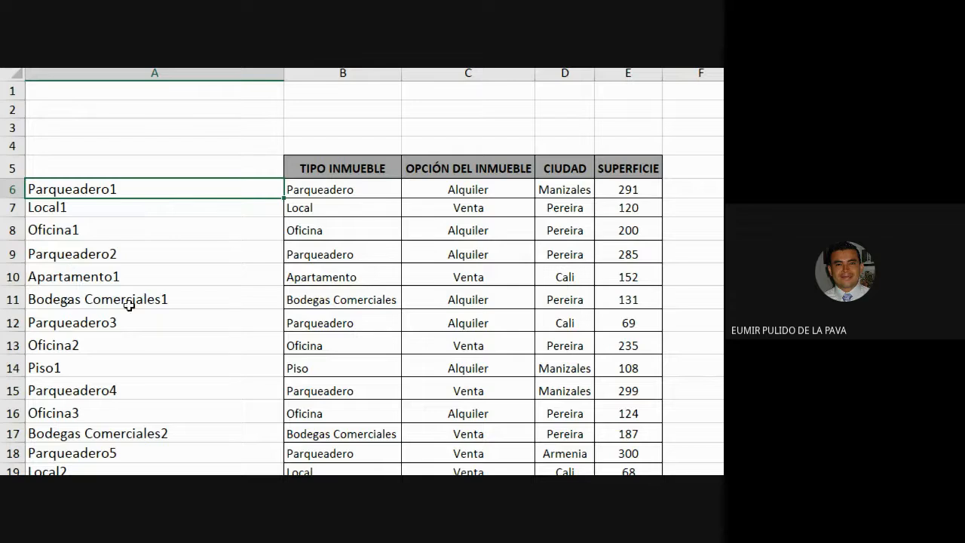
ctrl+click(146, 258)
ctrl+click(119, 321)
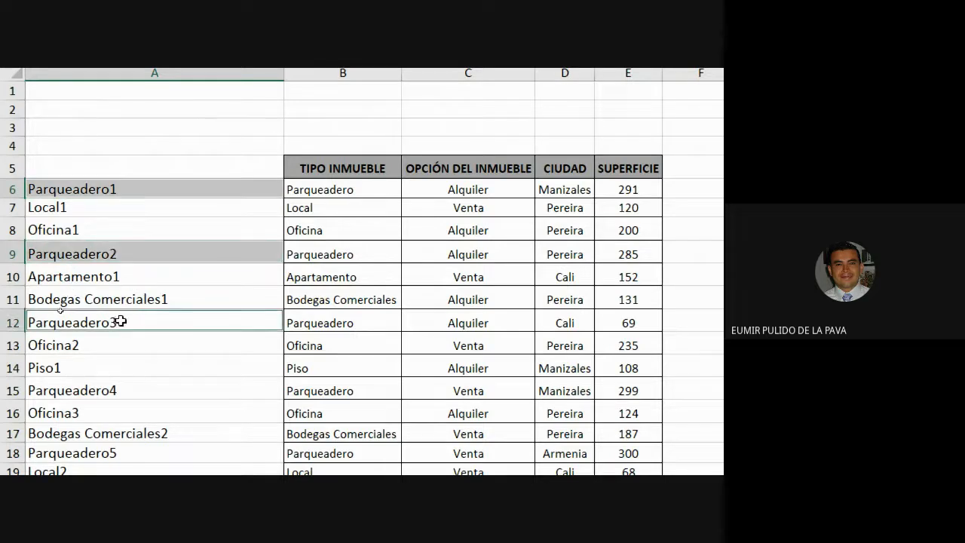
ctrl+click(125, 390)
scroll(305, 407, down, 1)
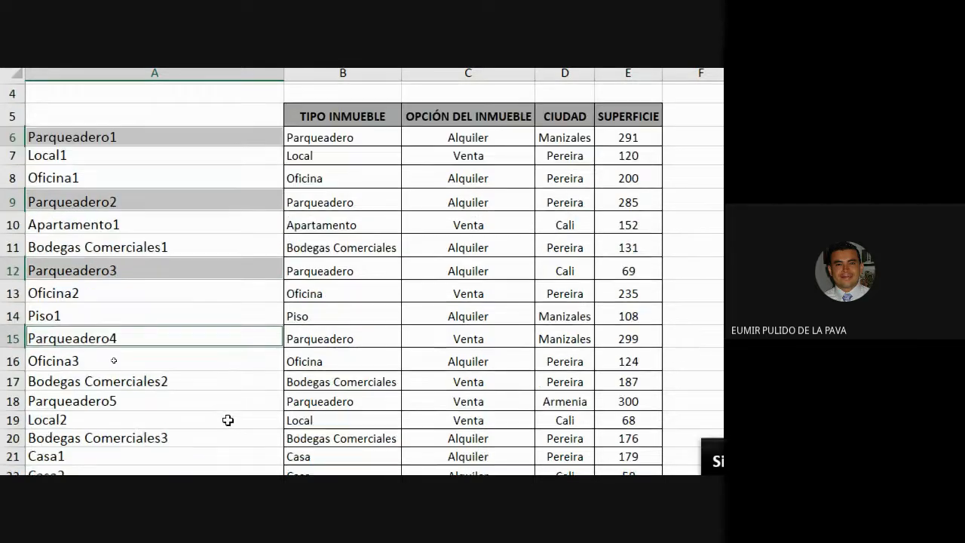
ctrl+click(192, 401)
scroll(191, 401, down, 1)
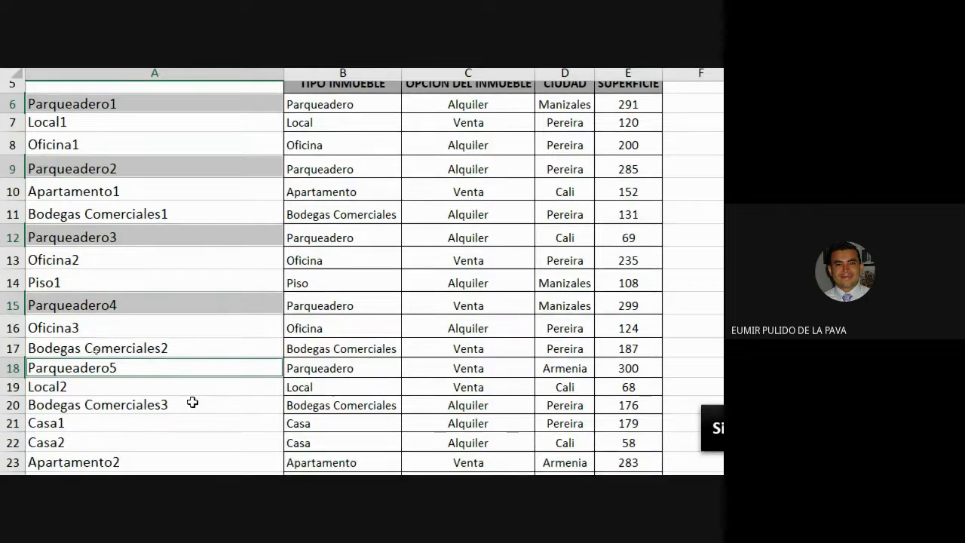
scroll(192, 402, down, 7)
scroll(192, 402, down, 1)
ctrl+click(140, 352)
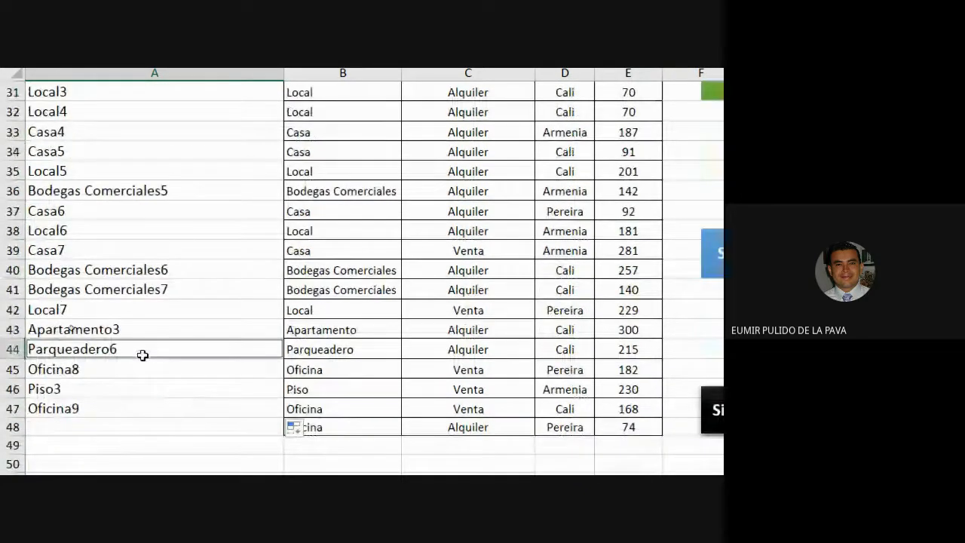
scroll(223, 391, up, 10)
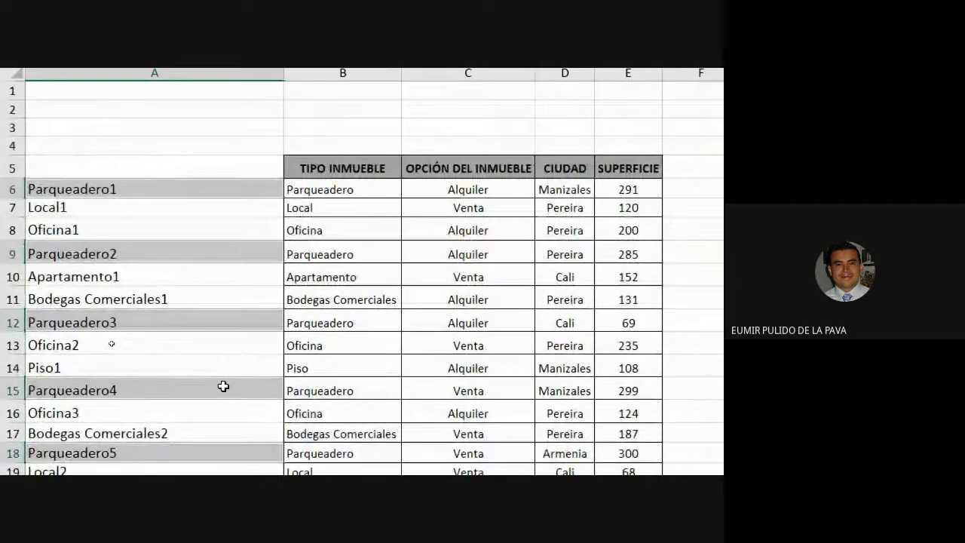
drag(129, 174, 119, 453)
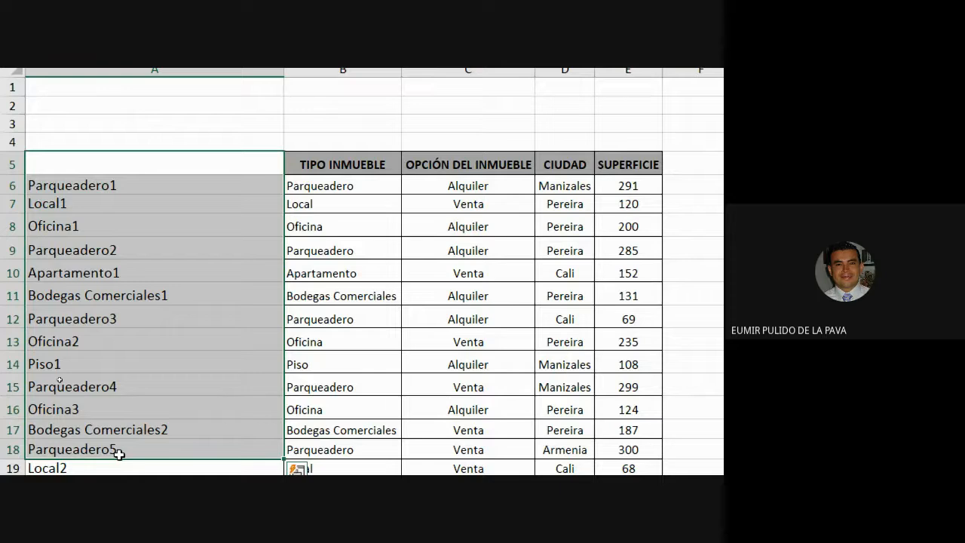
click(113, 205)
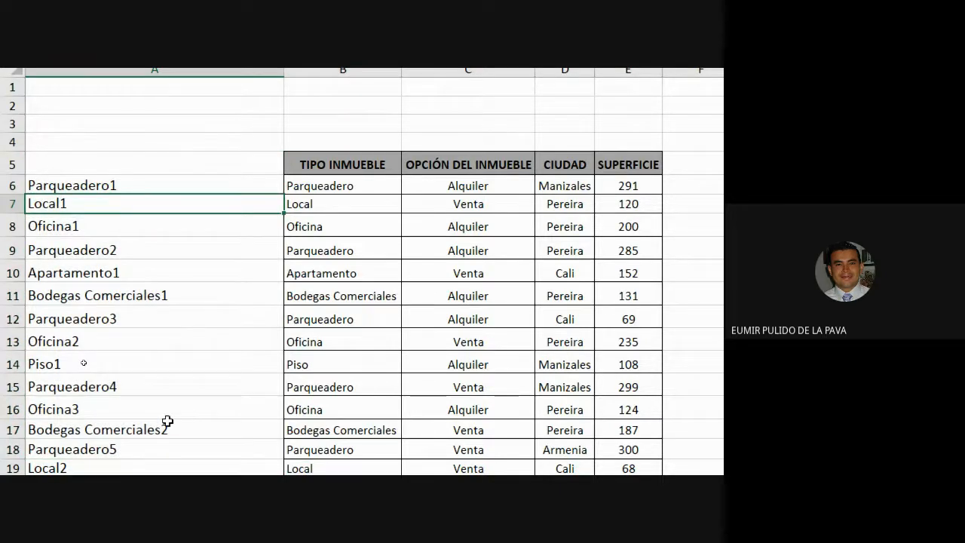
click(112, 224)
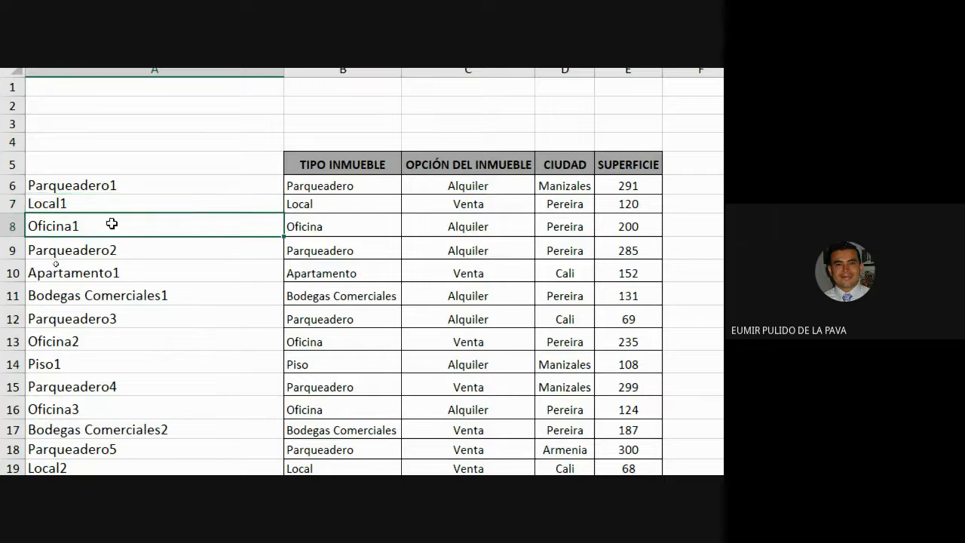
click(107, 250)
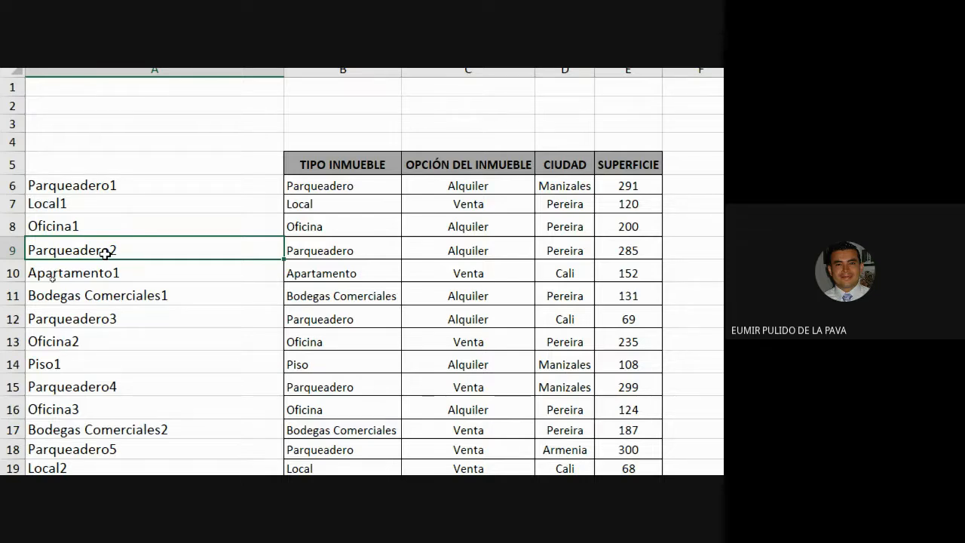
click(133, 182)
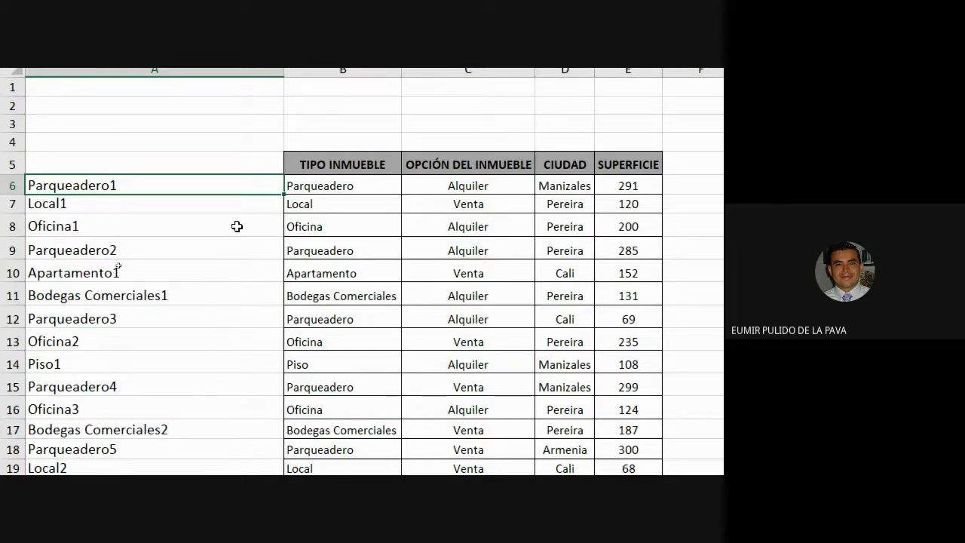
scroll(236, 226, right, 5)
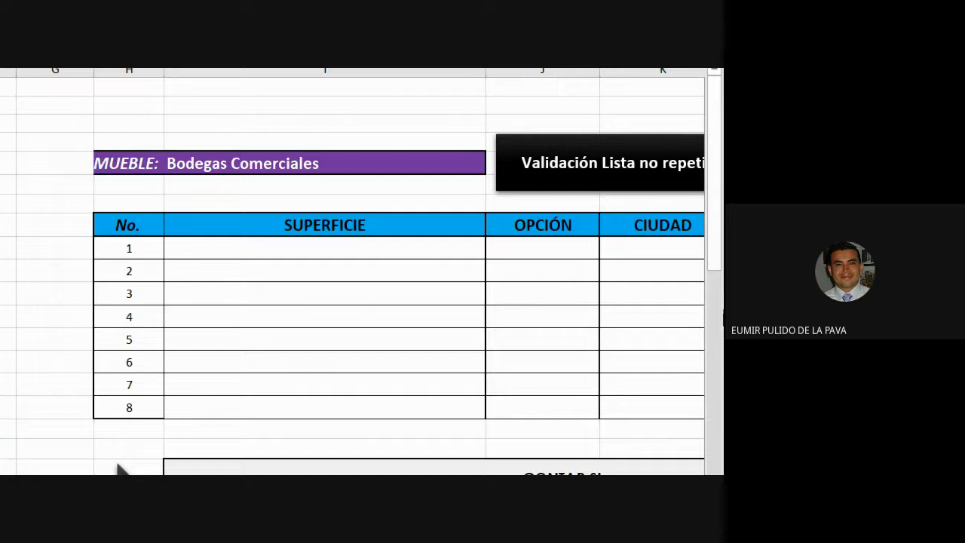
key(ctrl+Page_Up)
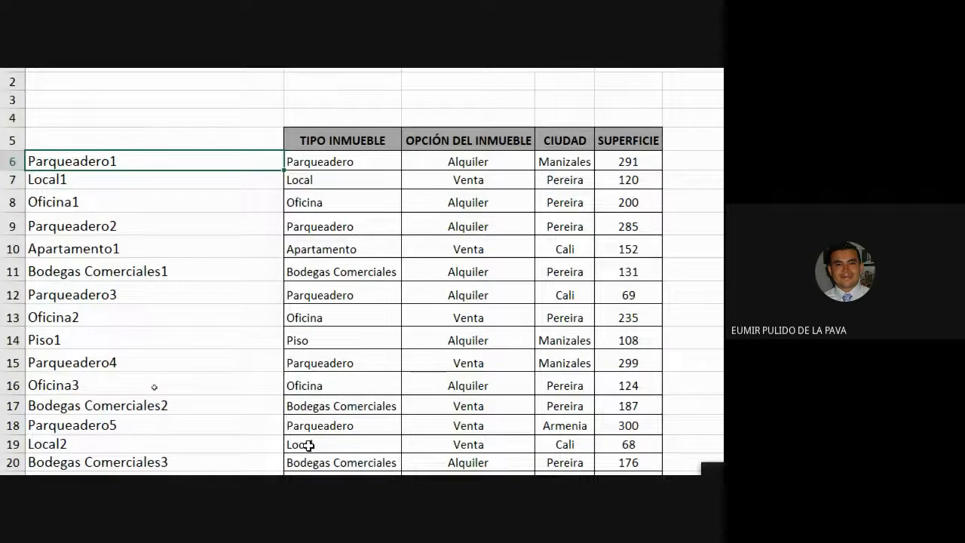
key(super+minus)
click(473, 419)
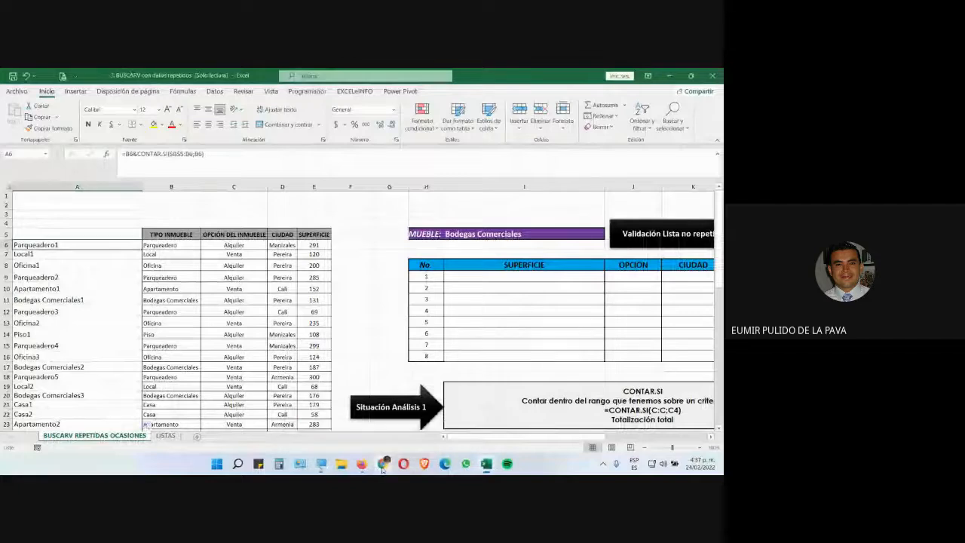
mouse_move(384, 463)
click(441, 422)
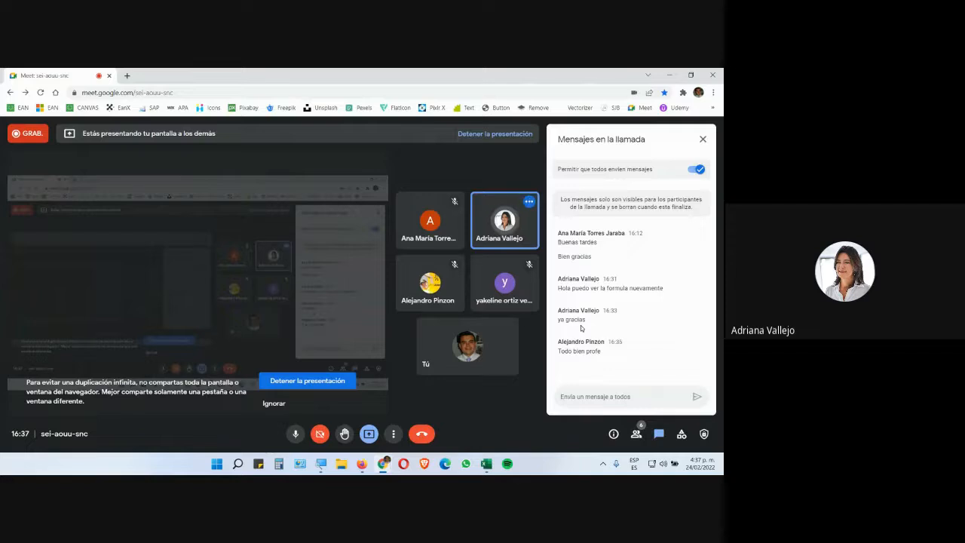
click(486, 463)
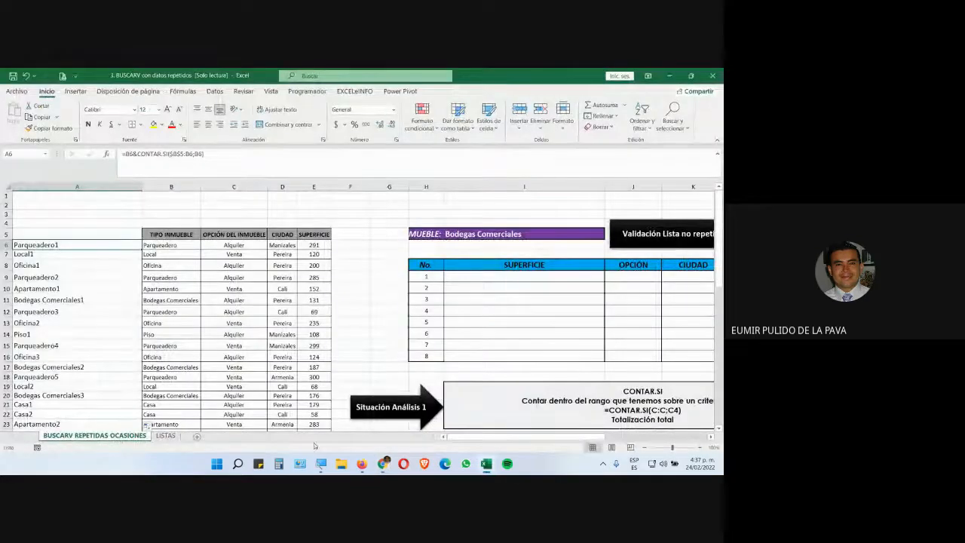
key(super+plus)
click(351, 436)
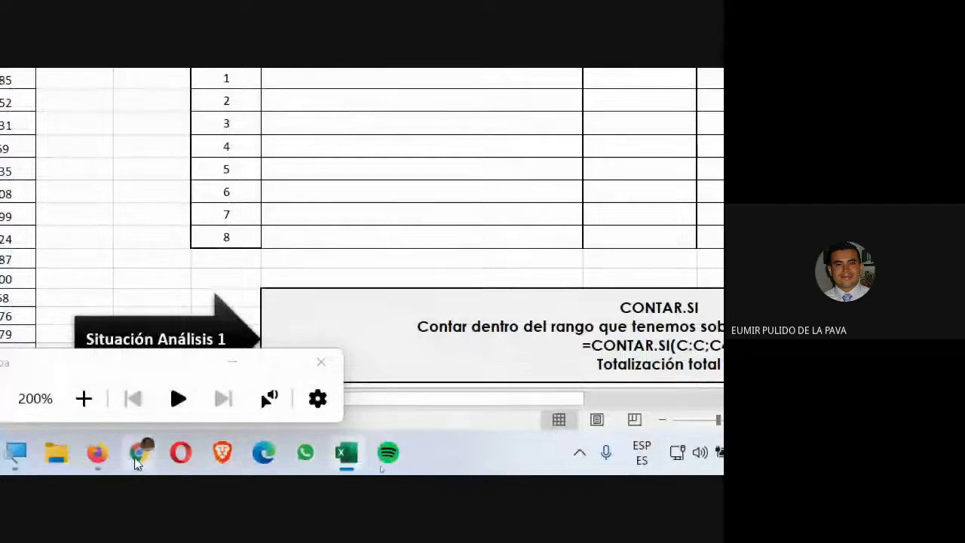
mouse_move(138, 463)
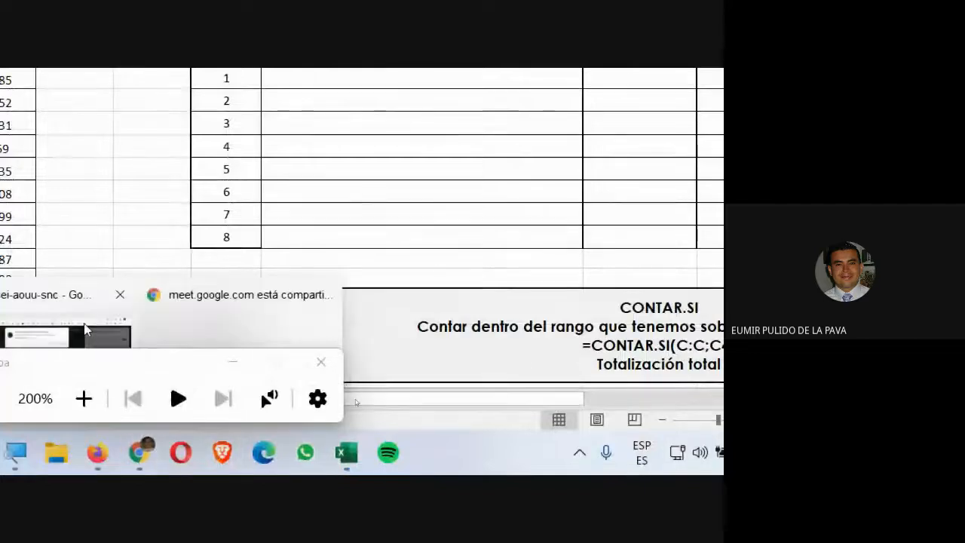
Admit the waiting participant into the video call and return to the workbook
click(65, 344)
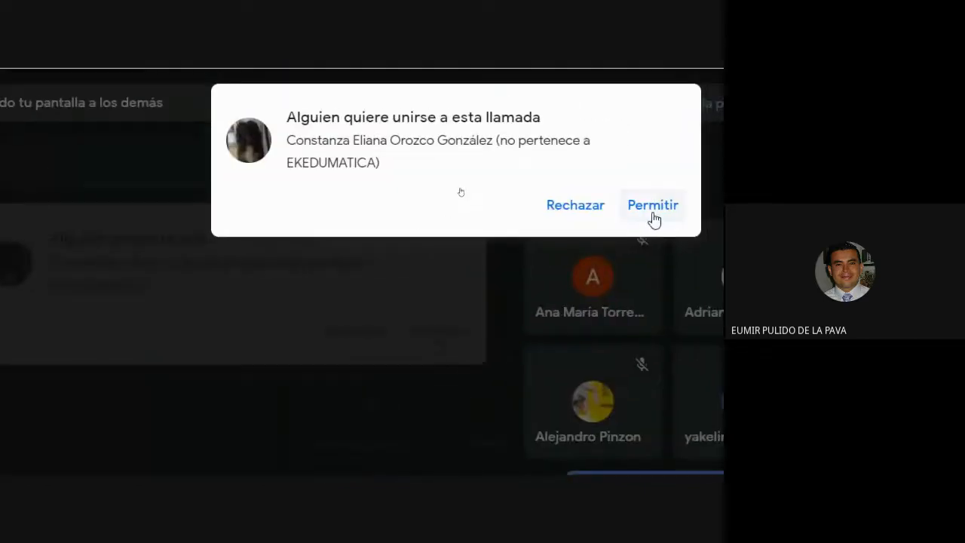
click(651, 209)
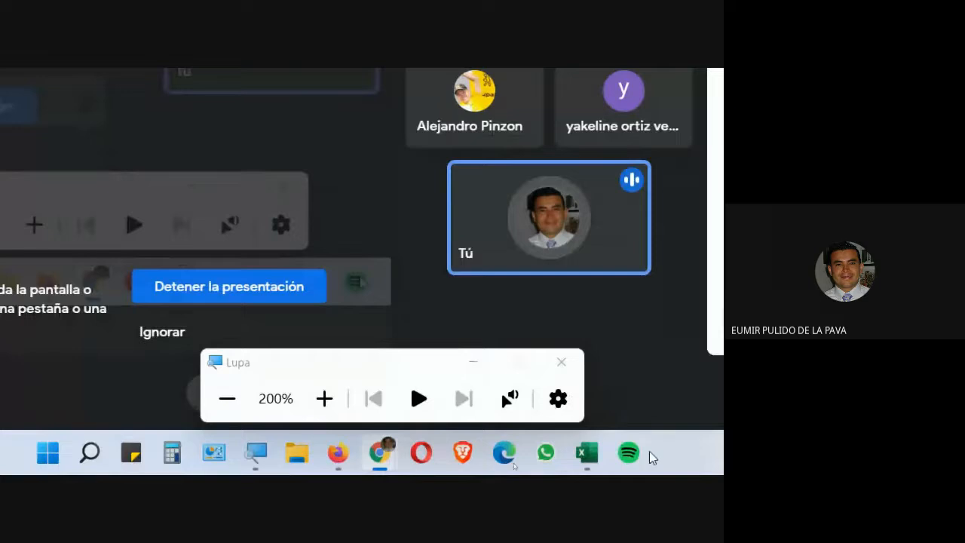
click(595, 455)
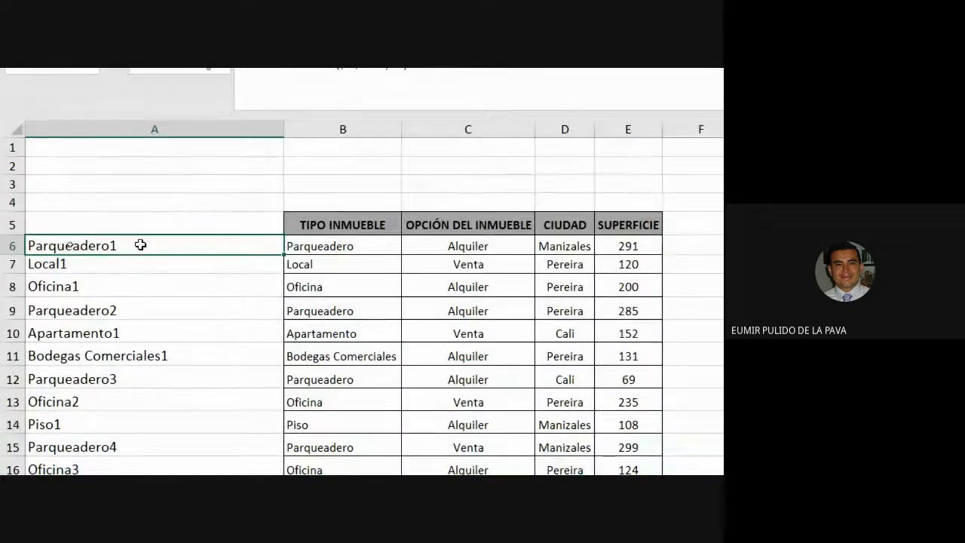
Remove B6& from A6's formula, leaving only =CONTAR.SI($B$5:B6;B6)
double_click(198, 243)
double_click(44, 246)
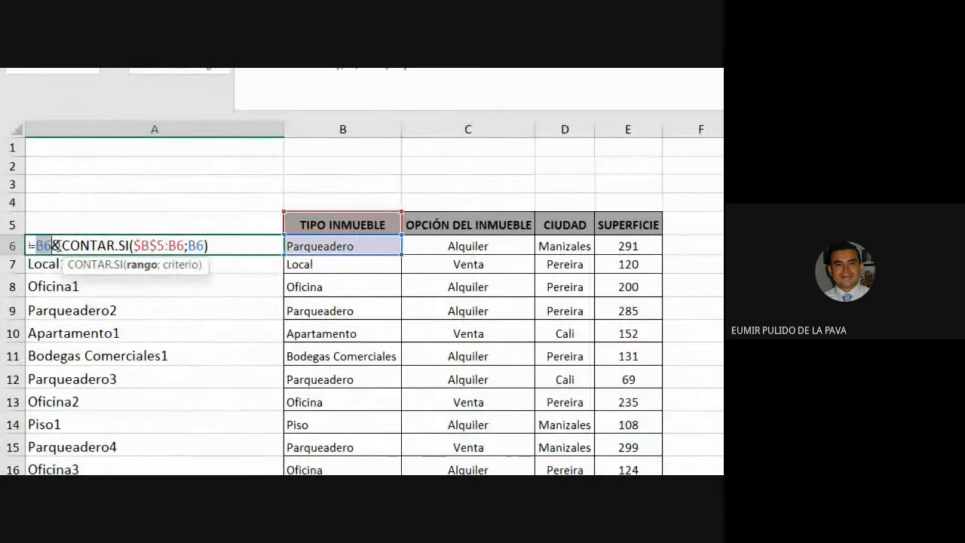
key(Delete)
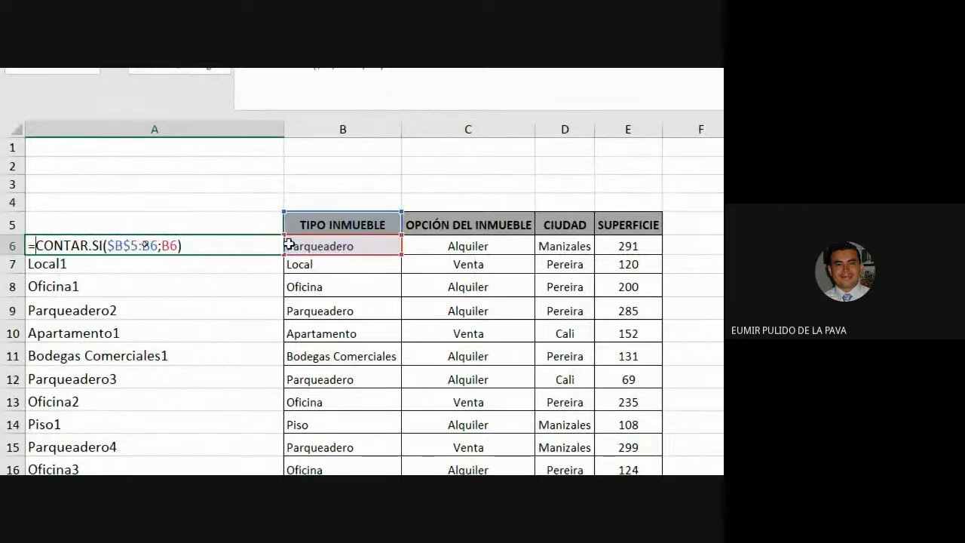
key(Return)
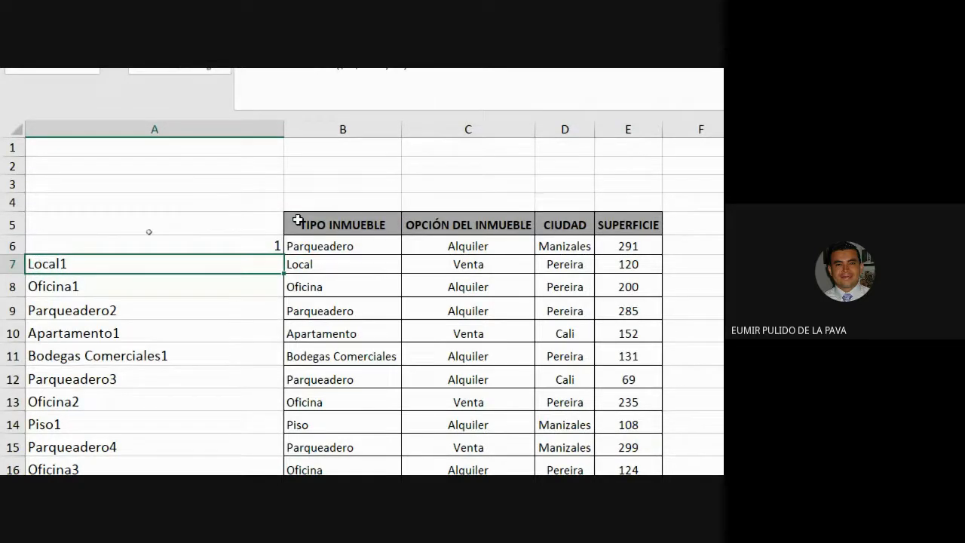
Restore A6's formula to =B6&CONTAR.SI($B$5:B6;B6)
click(260, 246)
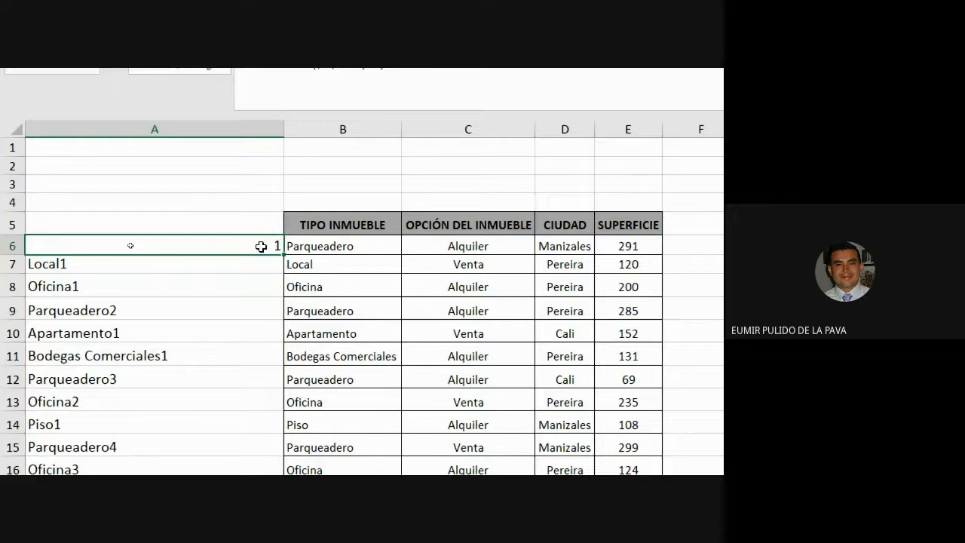
double_click(261, 247)
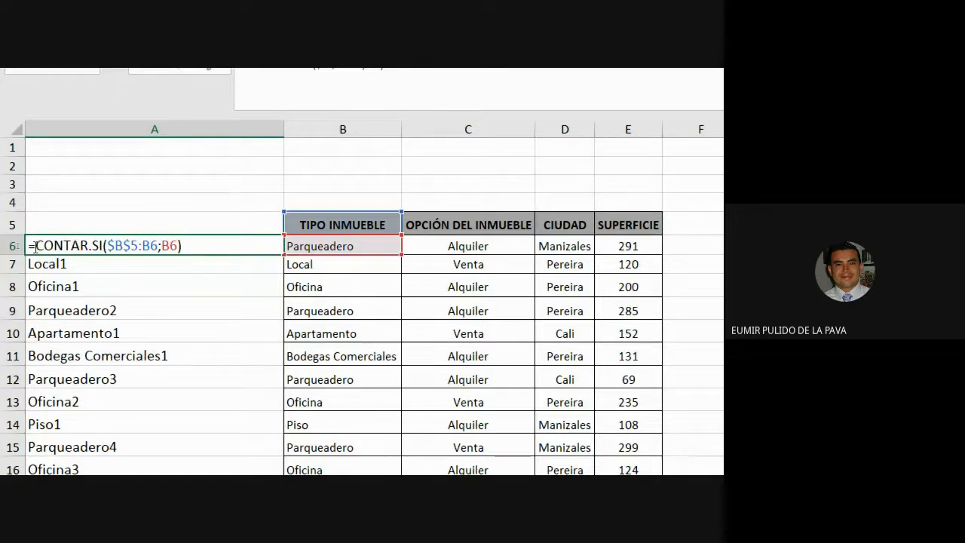
click(366, 245)
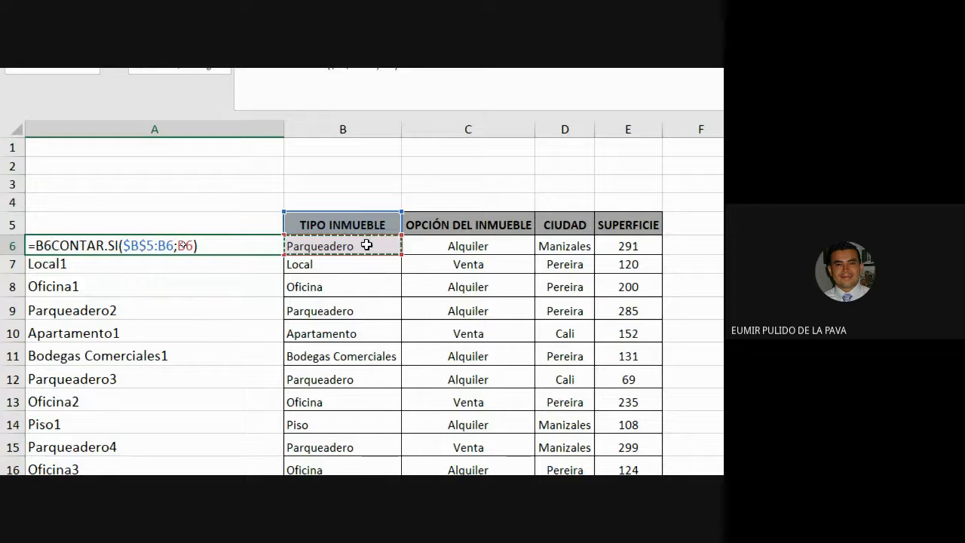
text(&)
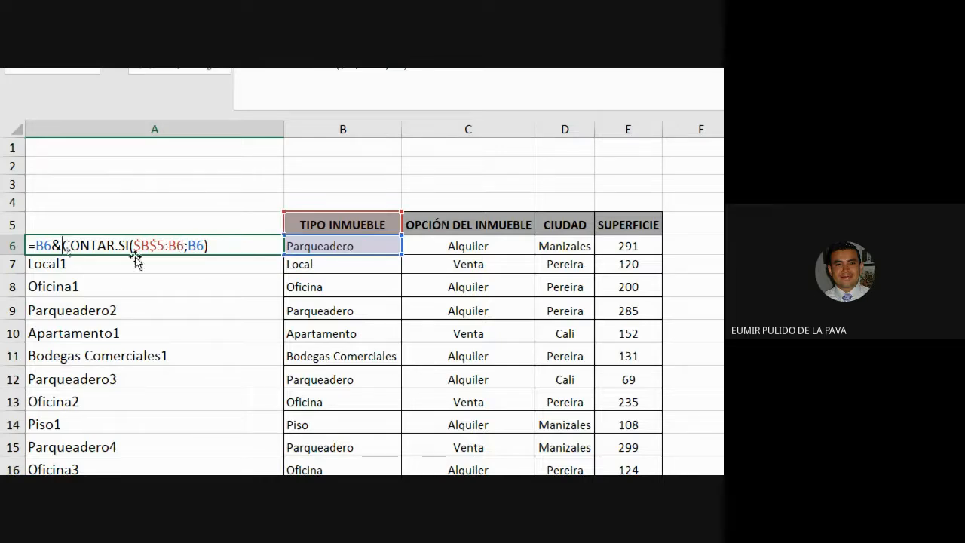
drag(62, 246, 233, 243)
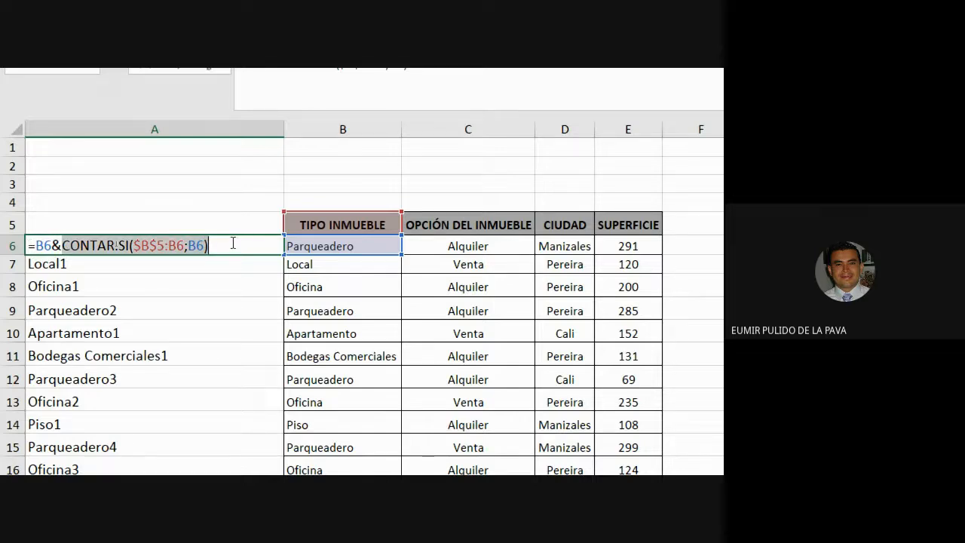
key(Escape)
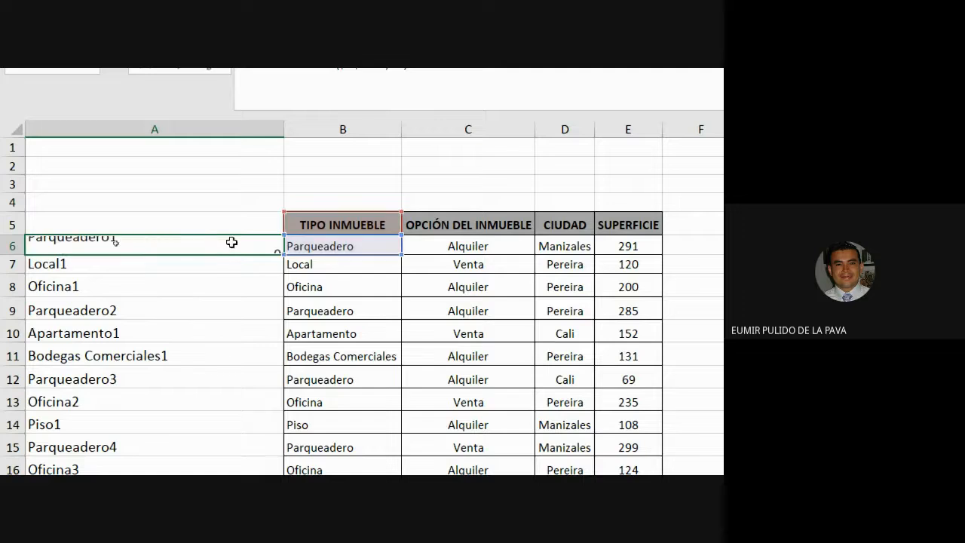
key(Return)
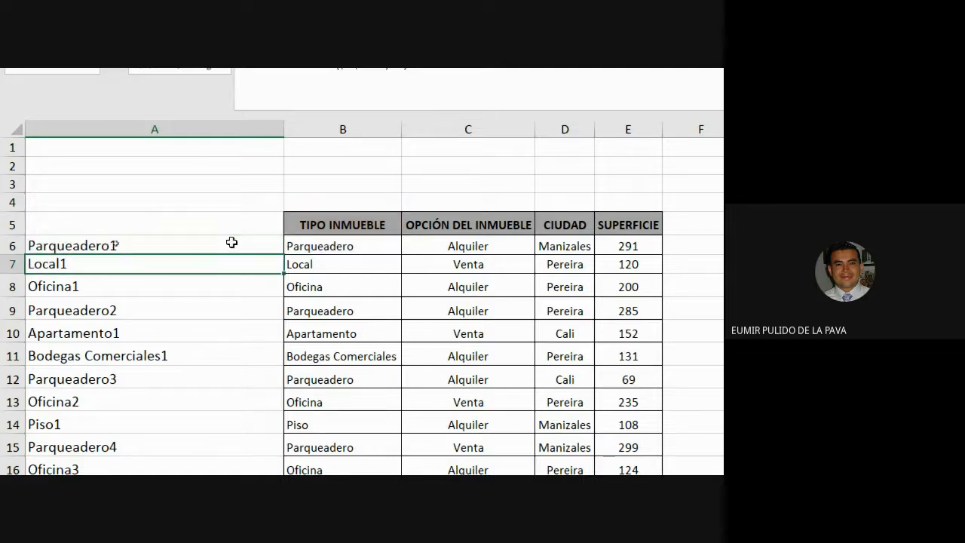
Delete the & operator between B6 and CONTAR.SI in A6's formula
double_click(232, 242)
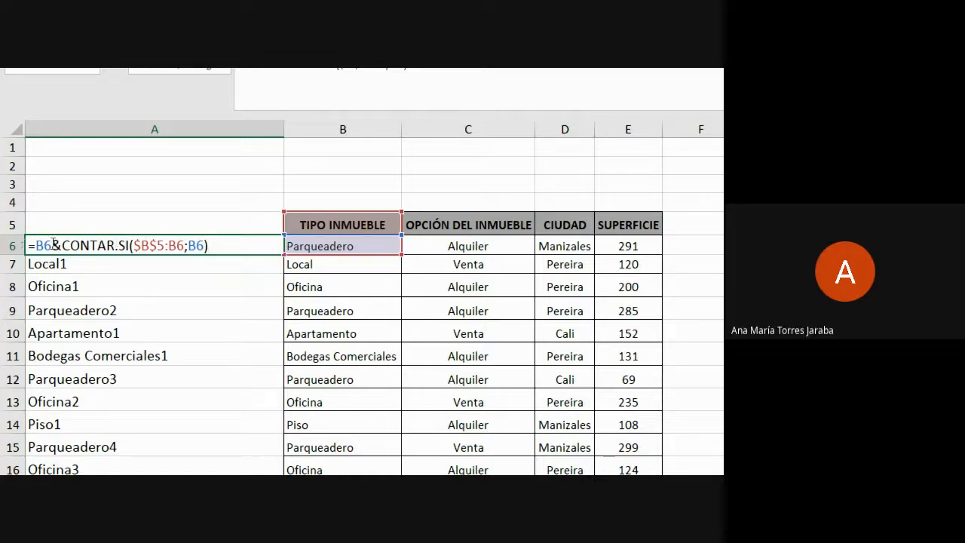
drag(52, 244, 62, 245)
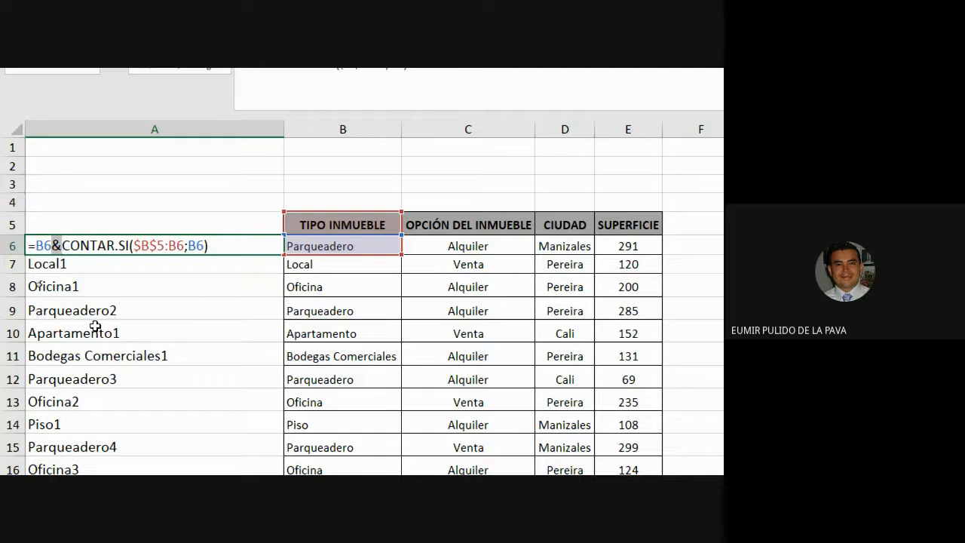
key(Delete)
key(Return)
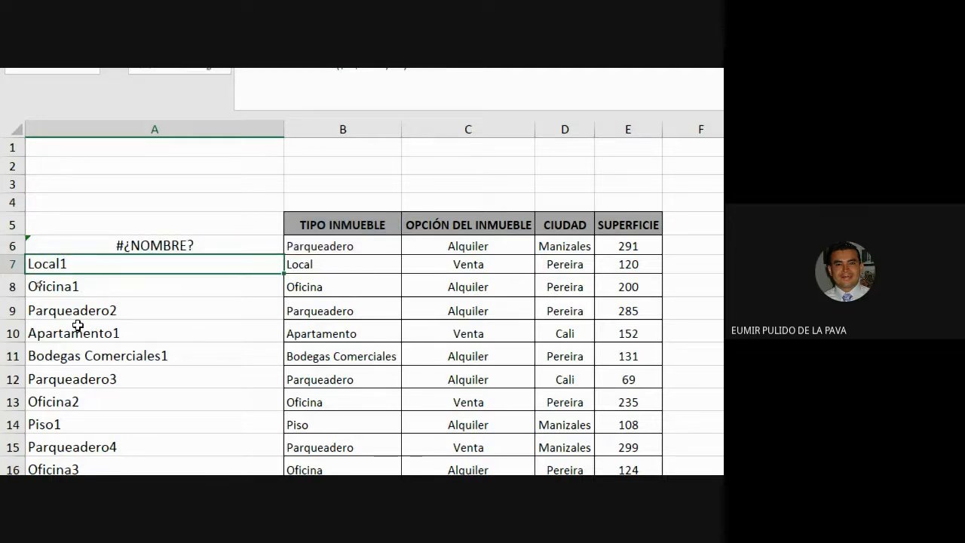
Reinsert the & between B6 and CONTAR.SI in A6's formula
double_click(194, 243)
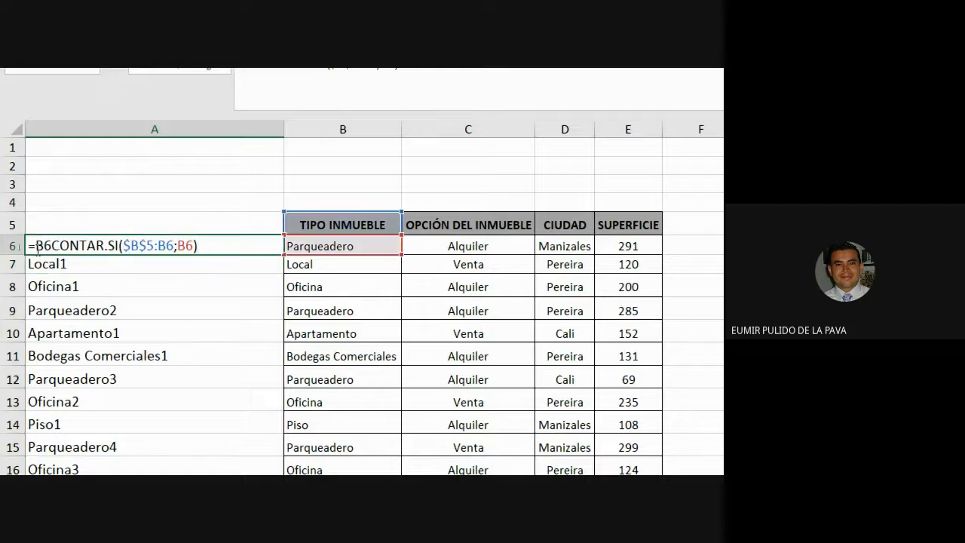
drag(37, 245, 123, 247)
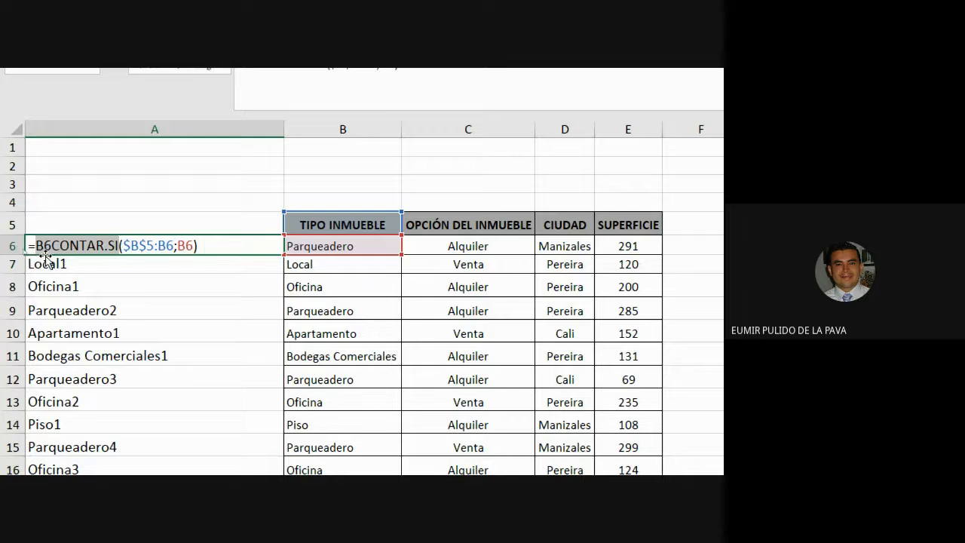
click(51, 248)
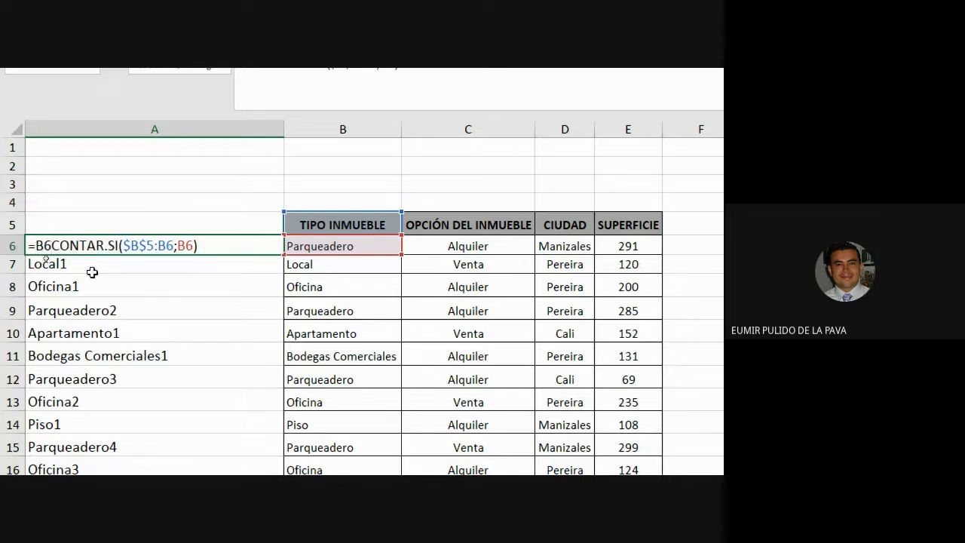
text(&)
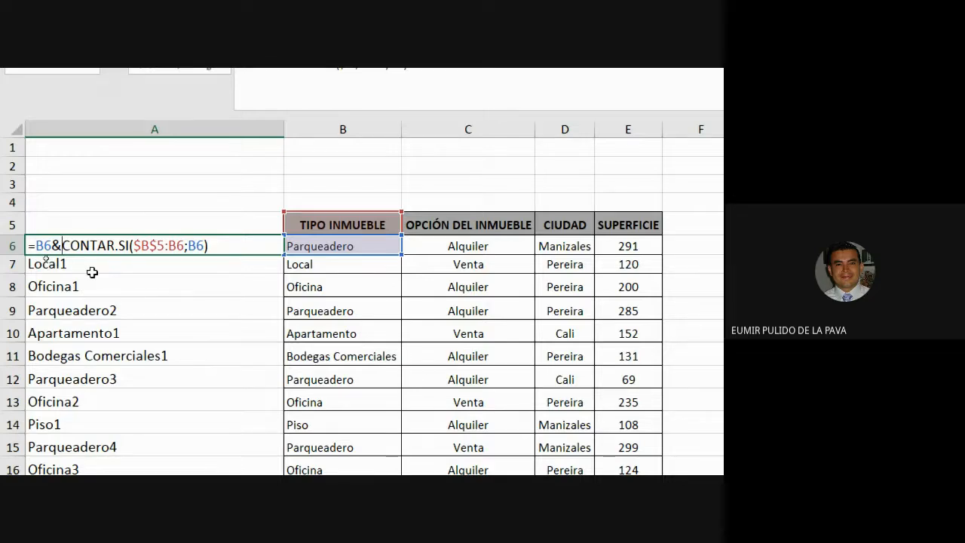
key(Return)
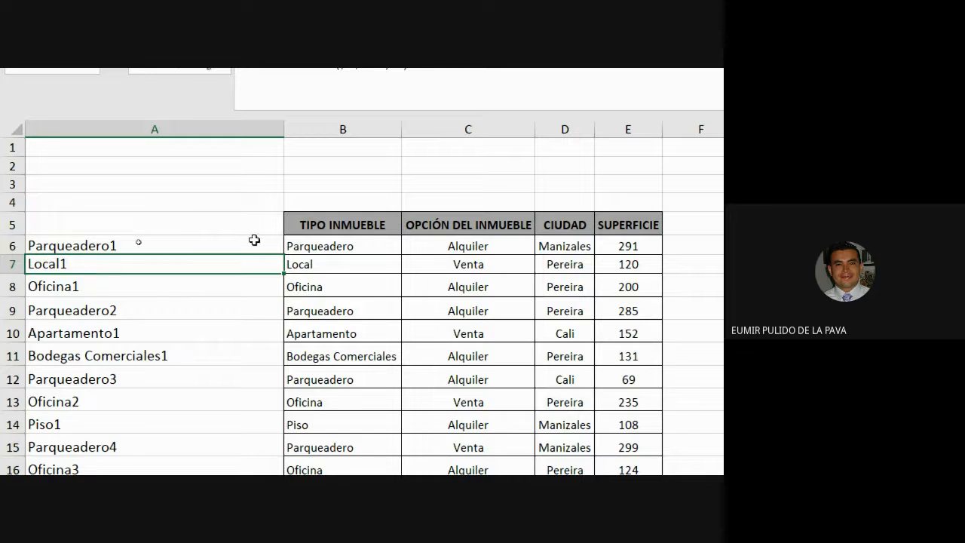
Enter the header ID in A5 above the type-plus-occurrence keys
click(343, 129)
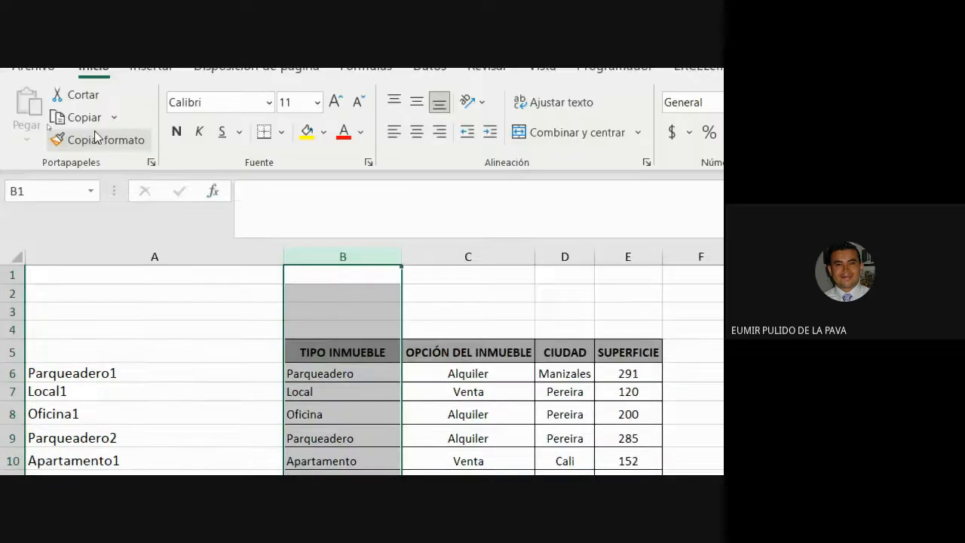
click(97, 138)
click(170, 255)
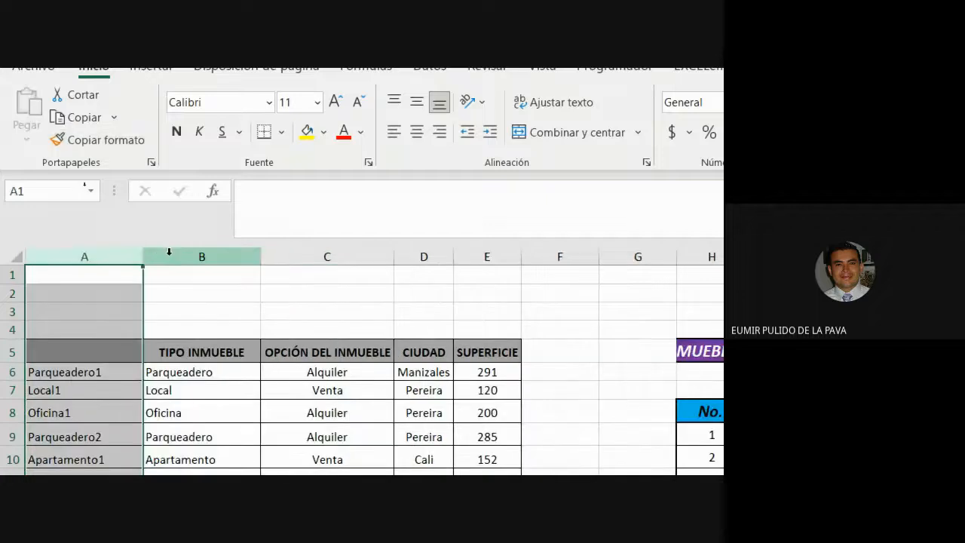
click(113, 352)
text(id)
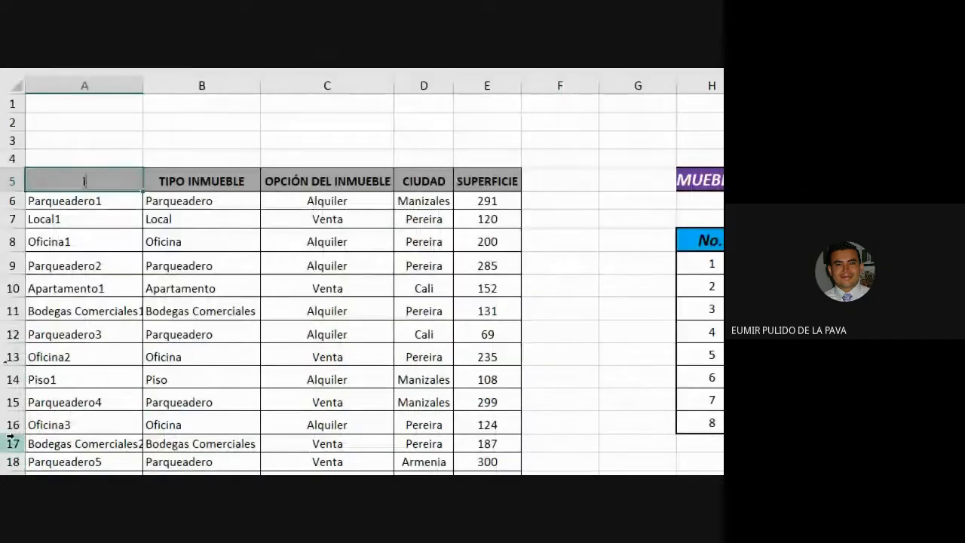
key(BackSpace)
key(BackSpace)
text(ID)
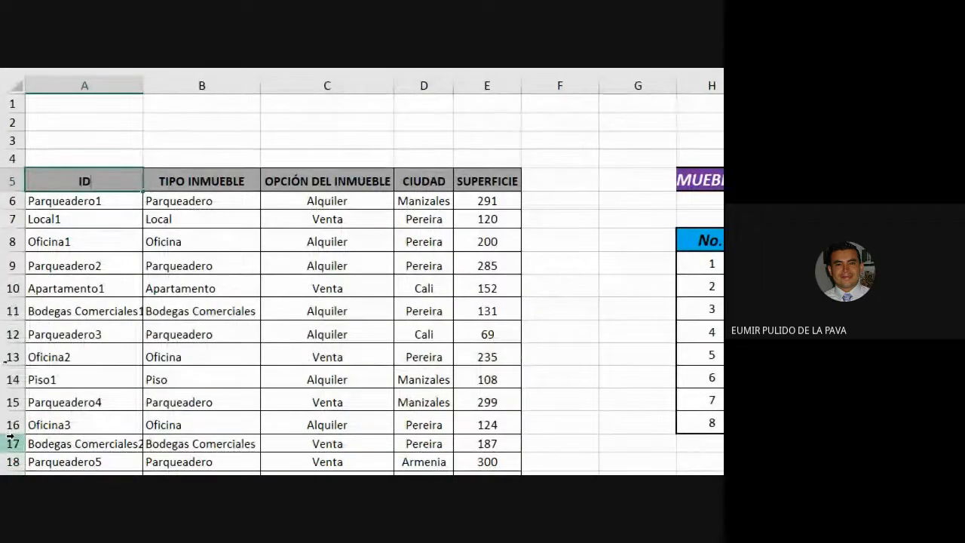
key(Return)
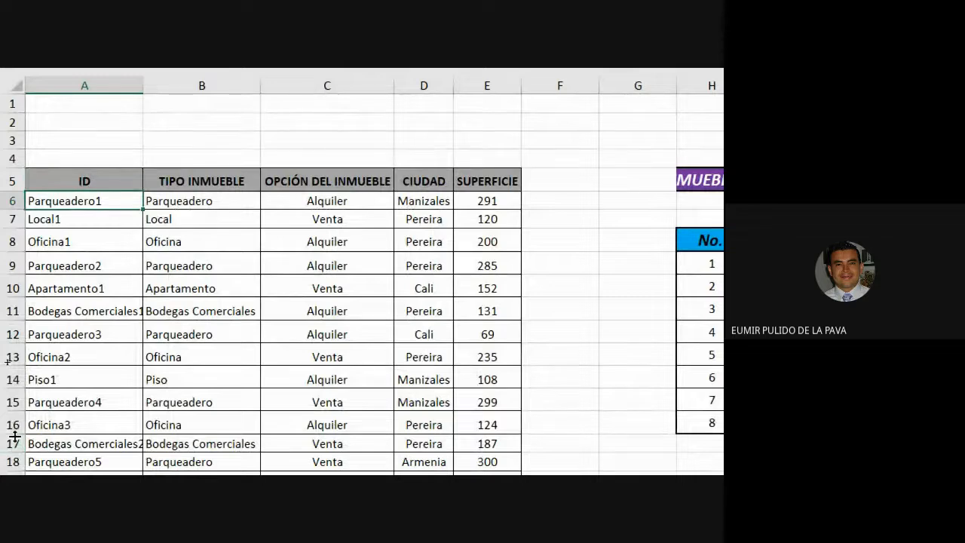
key(Up)
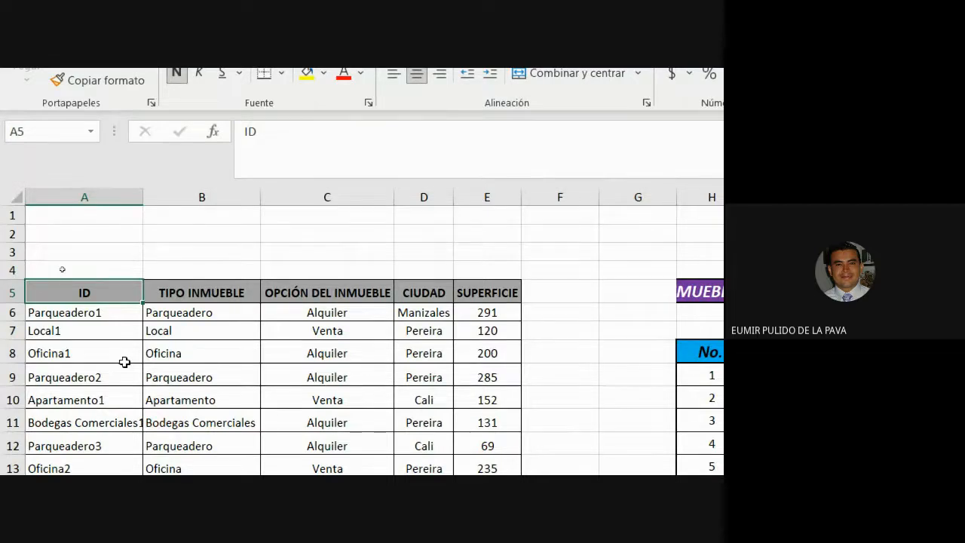
click(98, 198)
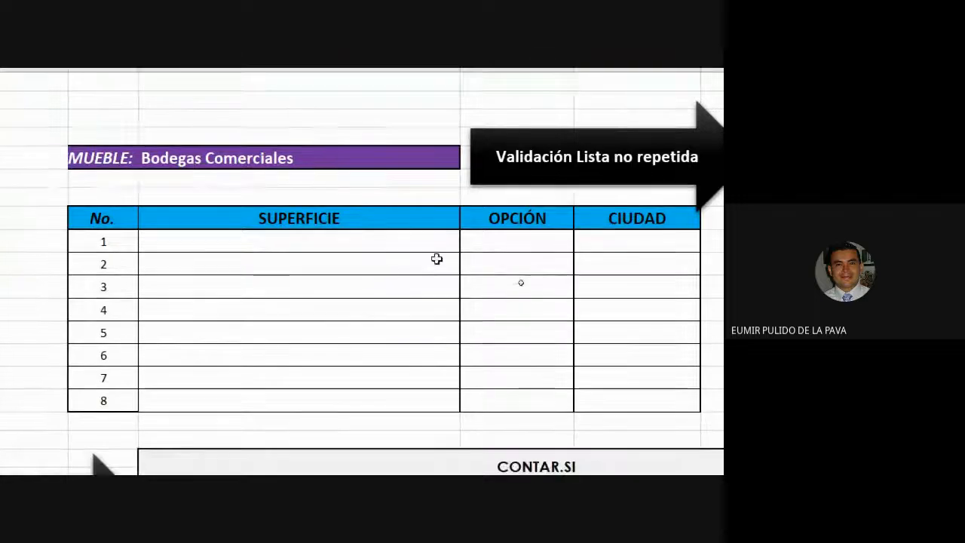
Start a BUSCARV formula in the first SUPERFICIE cell of the results table
click(419, 282)
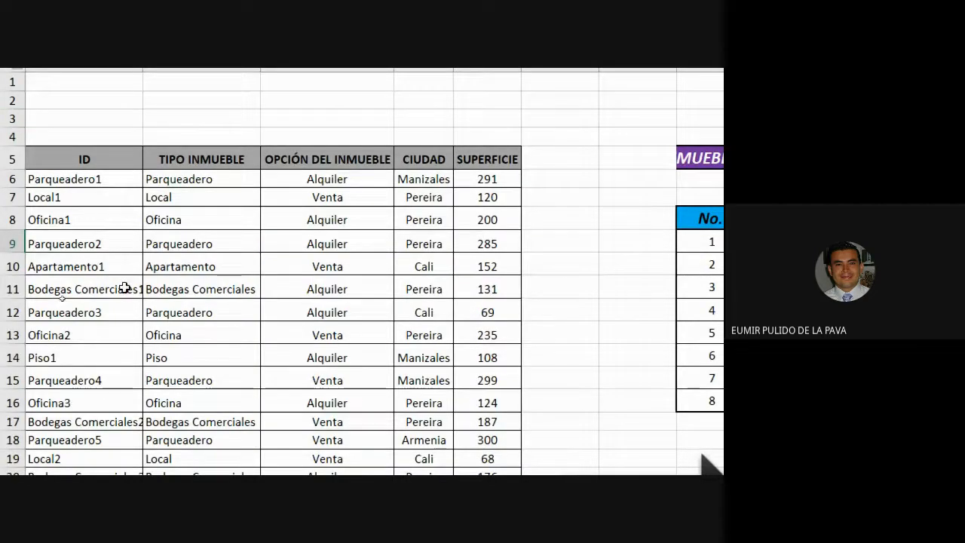
drag(143, 108, 161, 112)
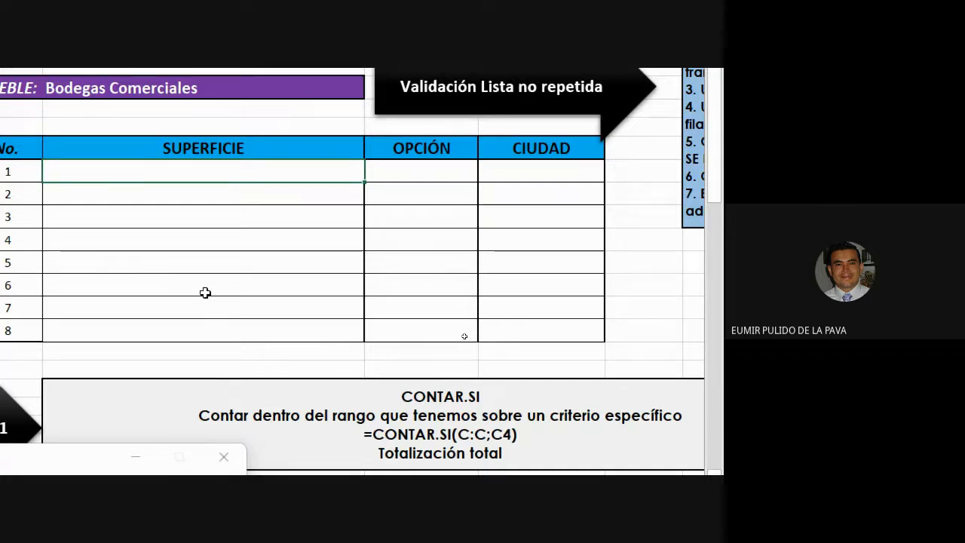
text(=B)
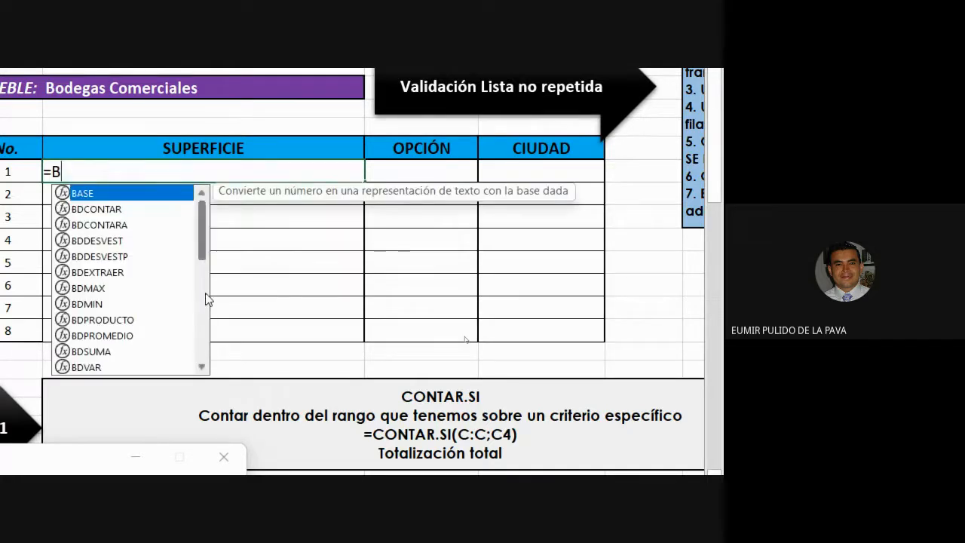
text(US)
key(Down)
key(Down)
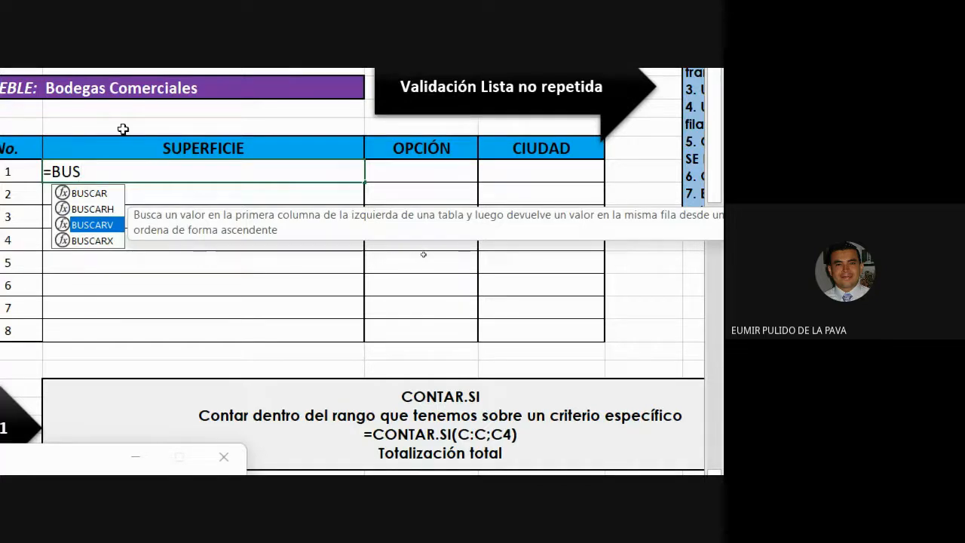
click(106, 245)
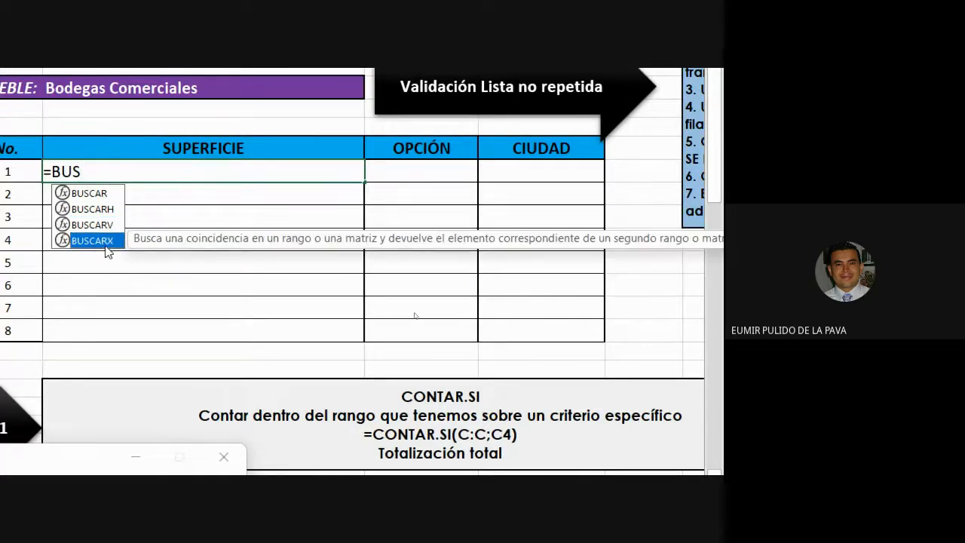
double_click(105, 243)
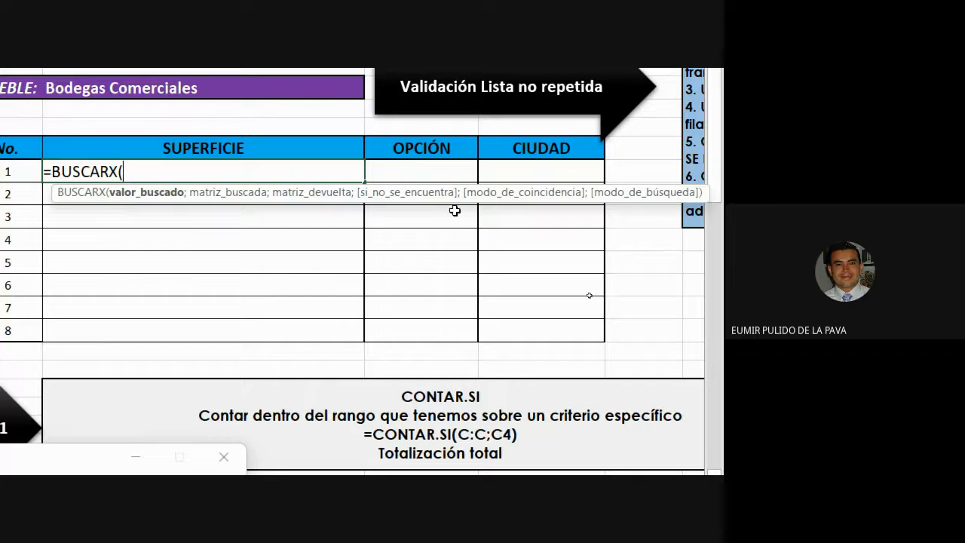
key(BackSpace)
key(BackSpace)
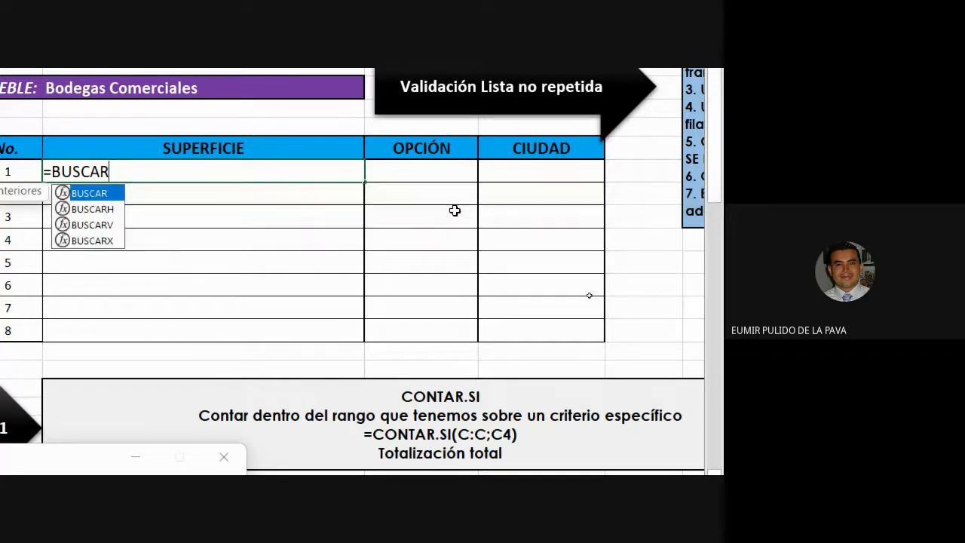
text(V()
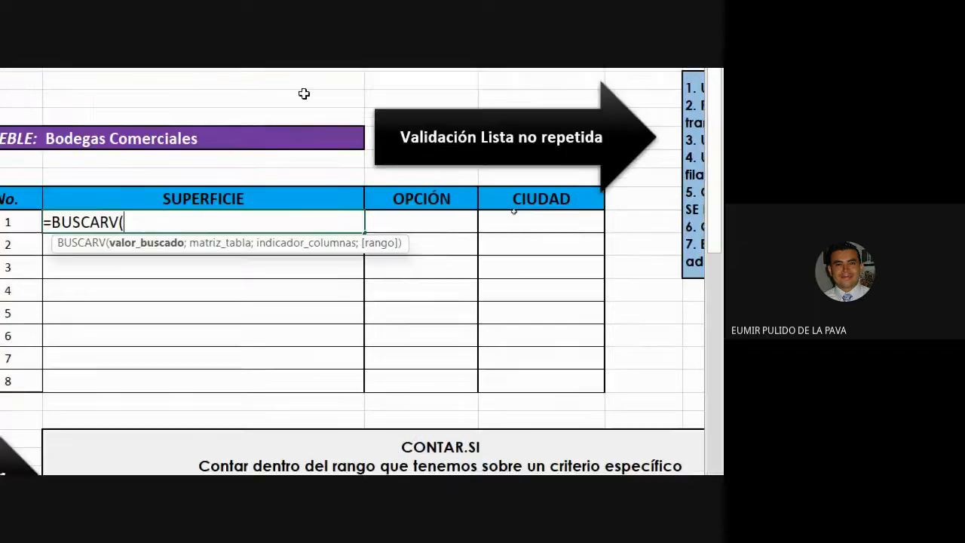
Enter the lookup value as the type cell $I$5 joined with & to the row number H9
scroll(33, 237, left, 5)
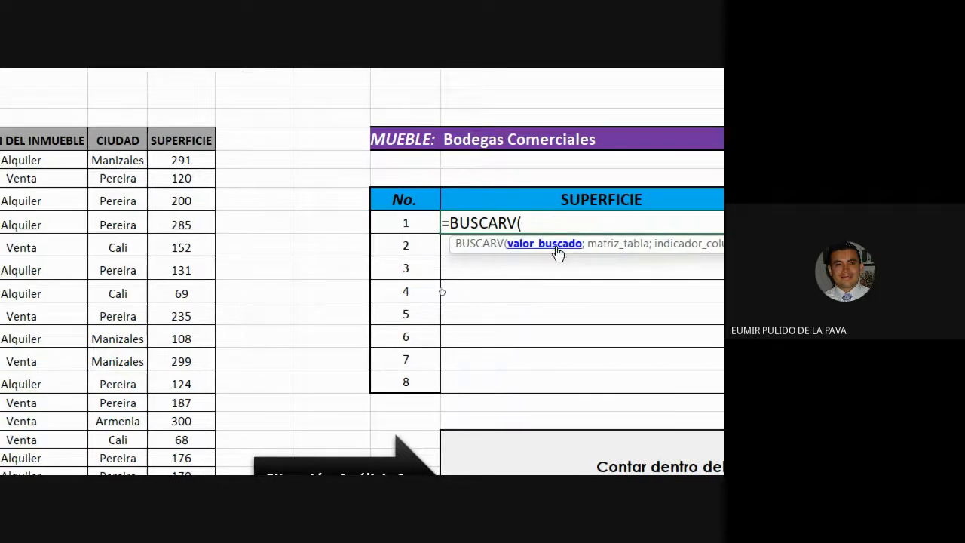
click(384, 141)
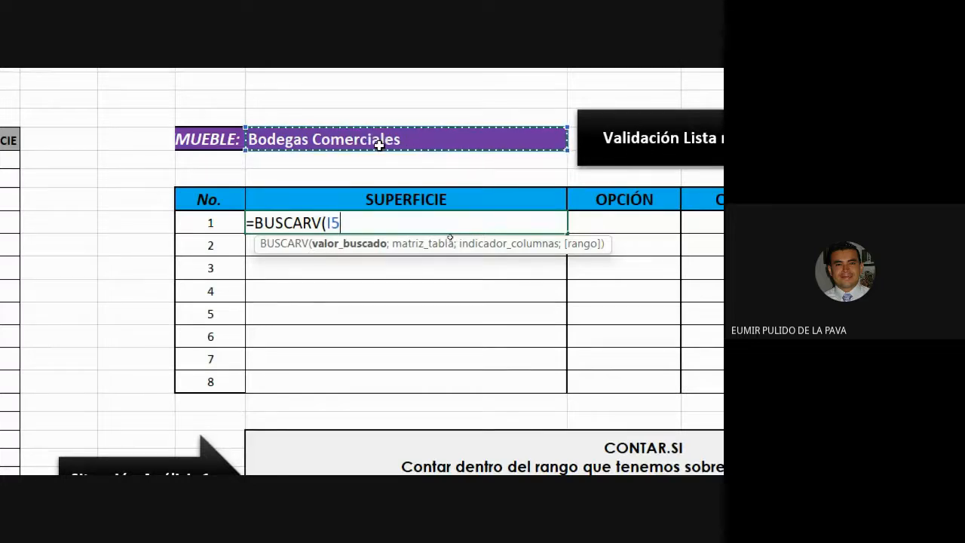
key(F4)
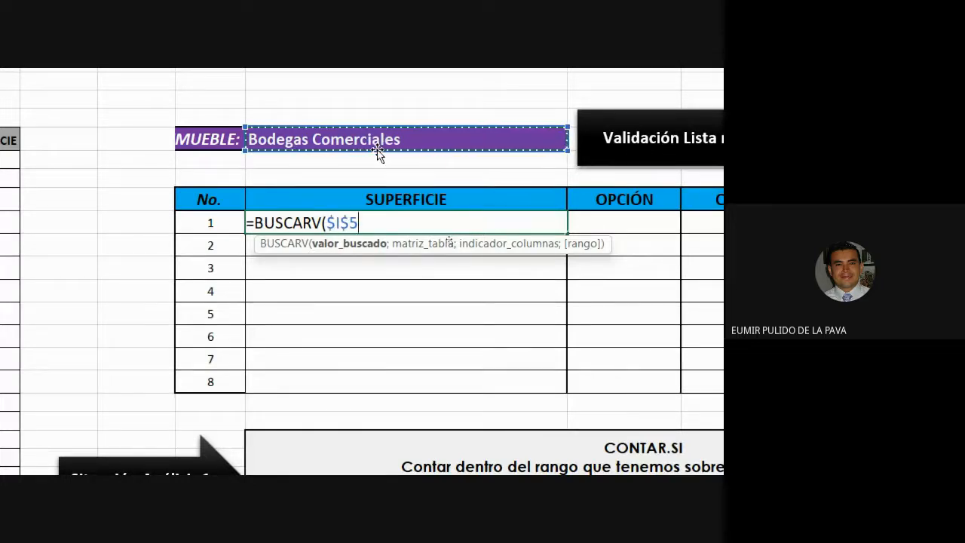
text(&)
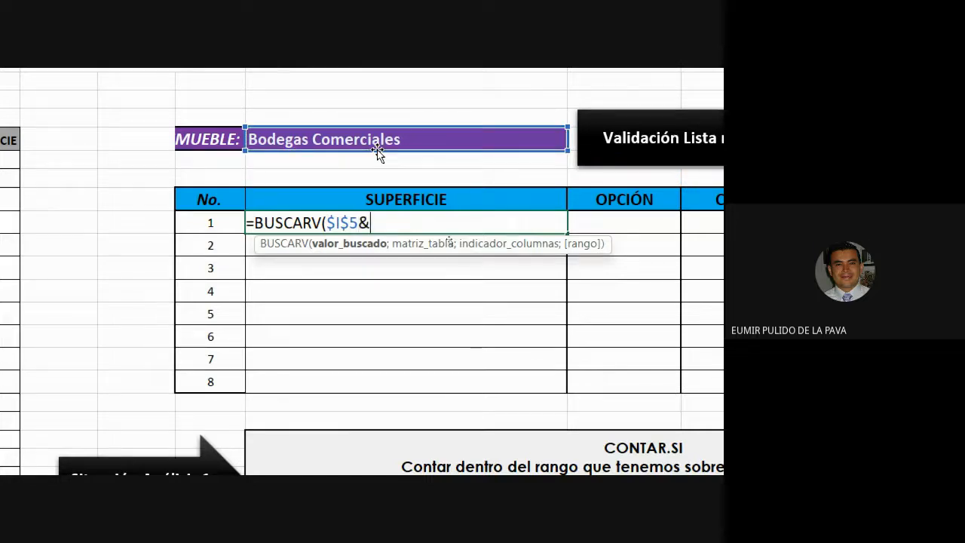
click(208, 222)
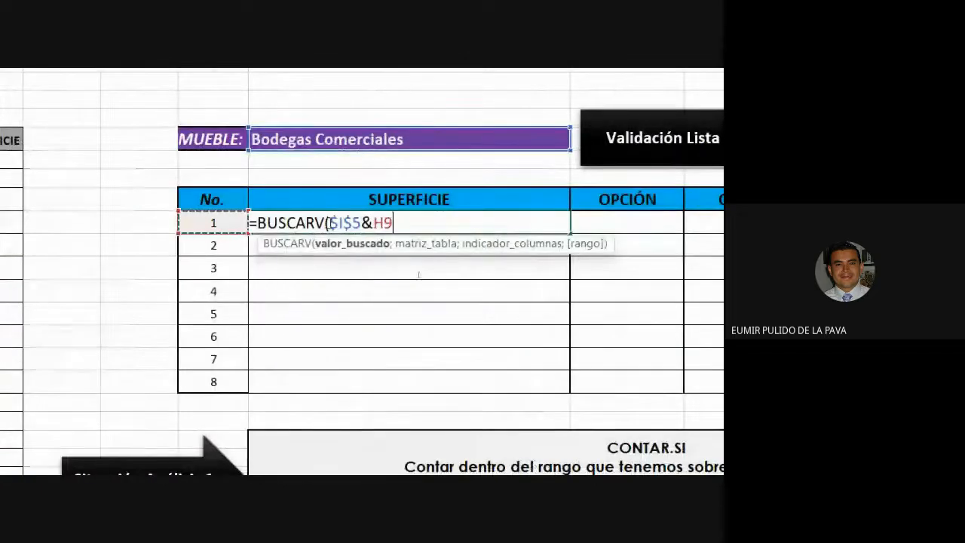
drag(329, 222, 397, 222)
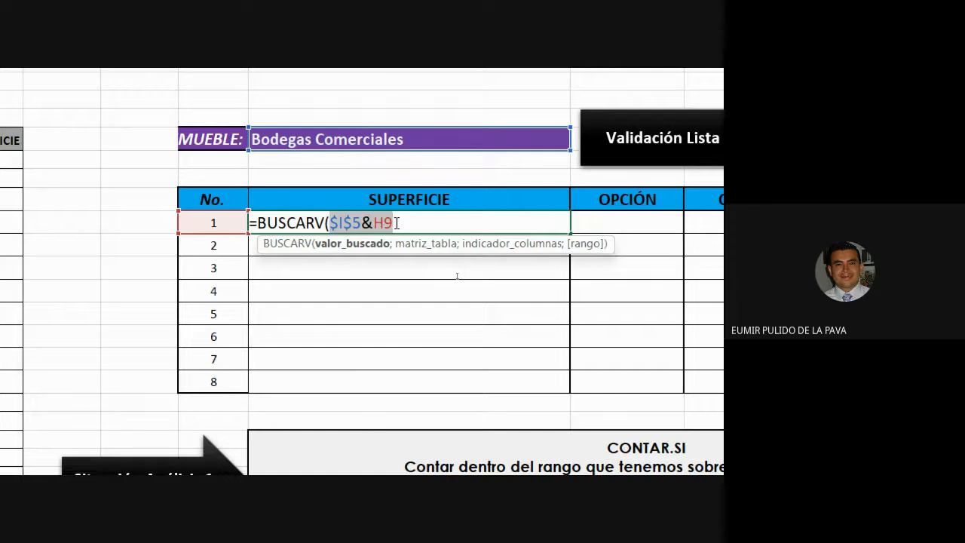
click(403, 226)
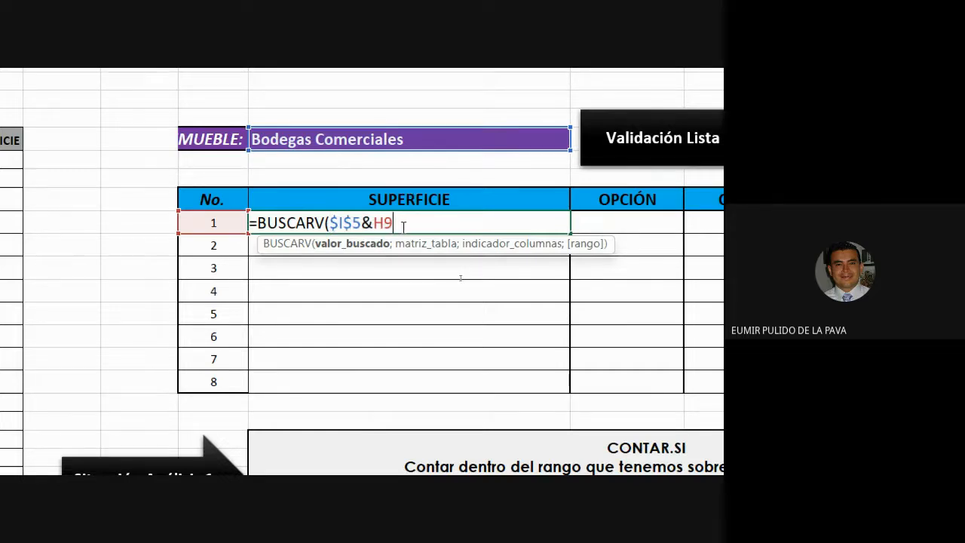
text(;)
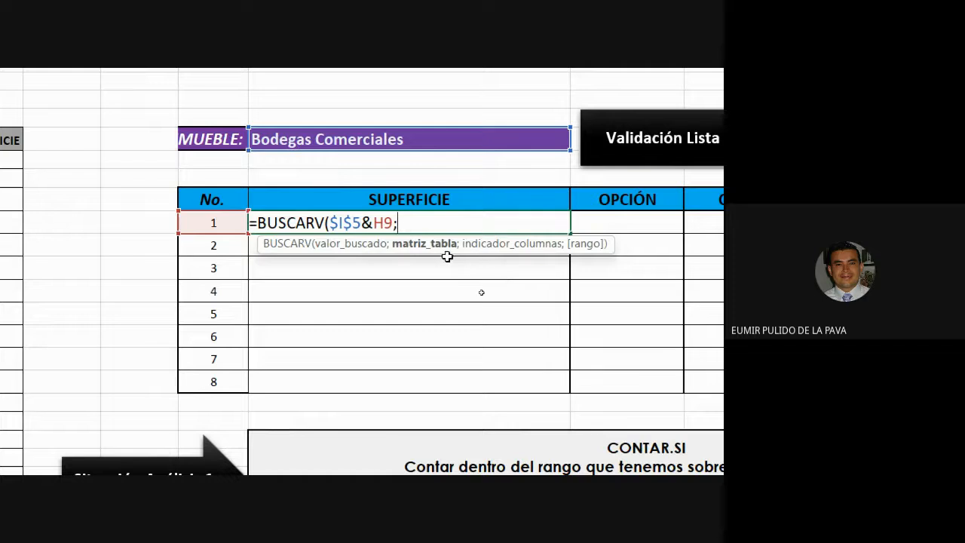
Select the data table A5:E48 as the table array and make it absolute $A$5:$E$48
scroll(480, 289, left, 5)
drag(65, 138, 512, 339)
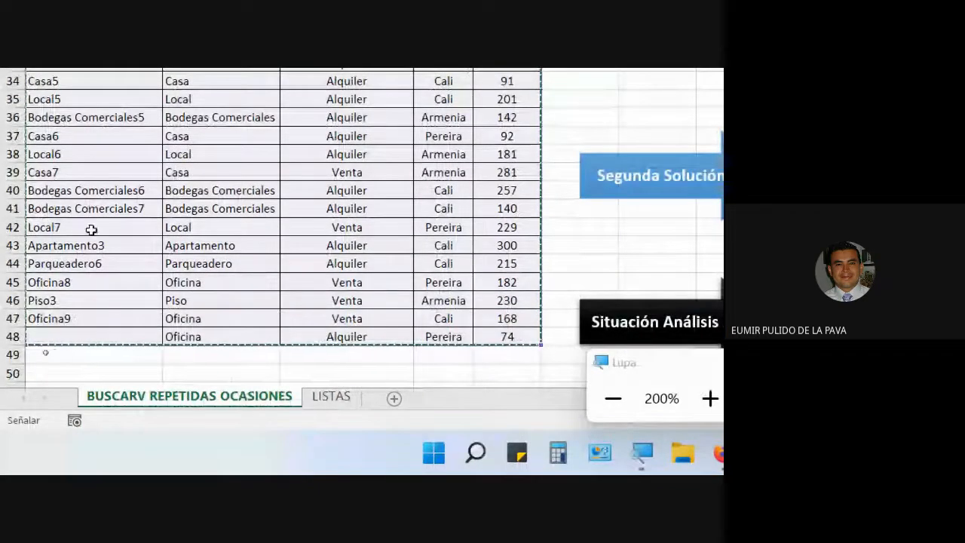
scroll(665, 102, up, 5)
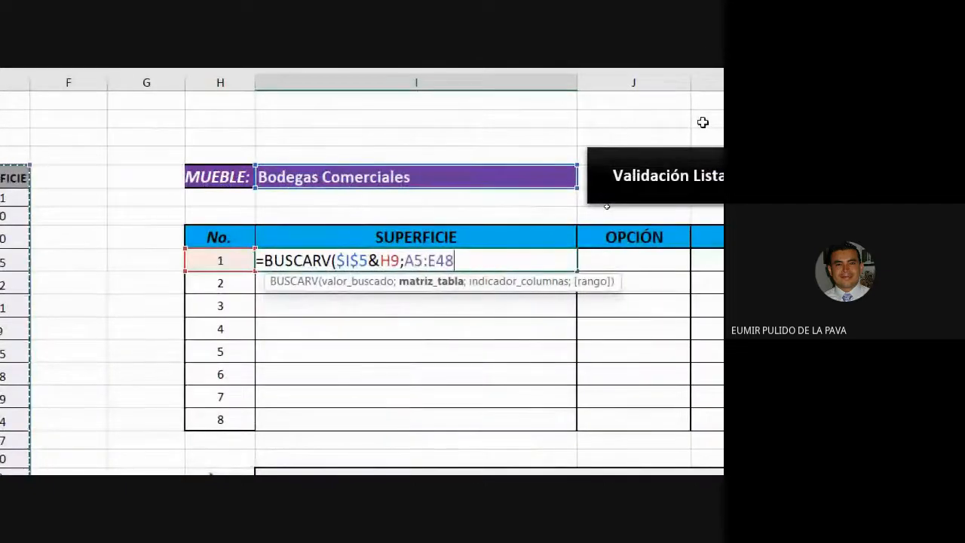
key(F4)
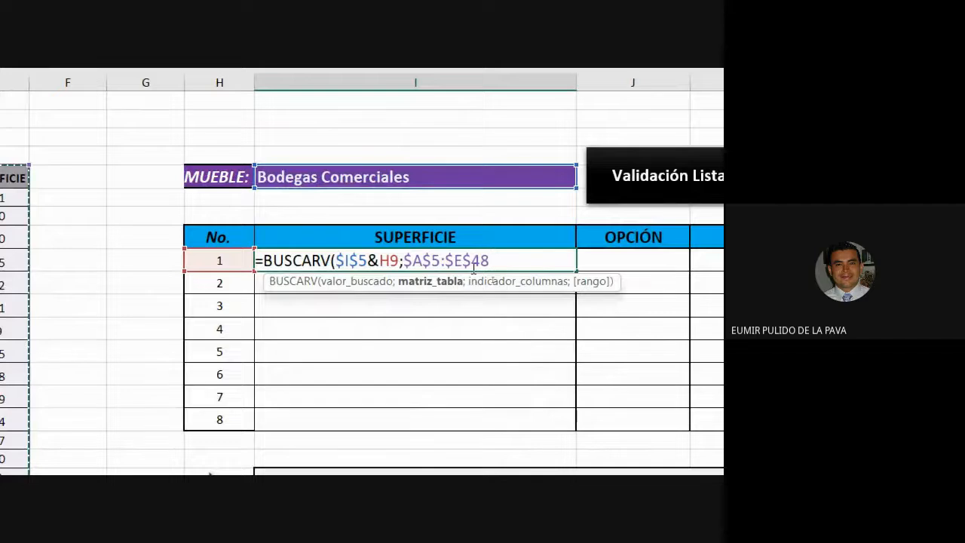
Lock the column of the row-number reference to $H9 and add the next argument separator
click(391, 262)
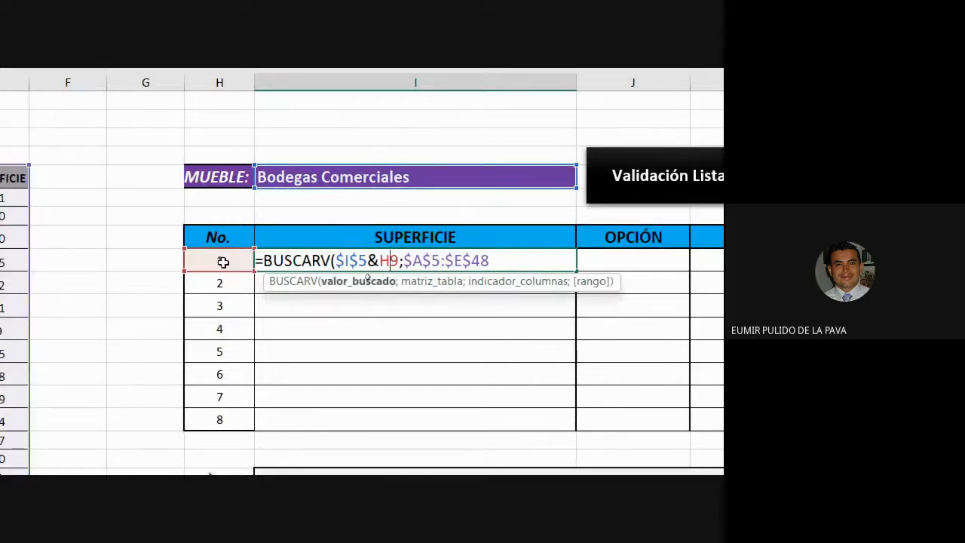
key(F4)
key(F4)
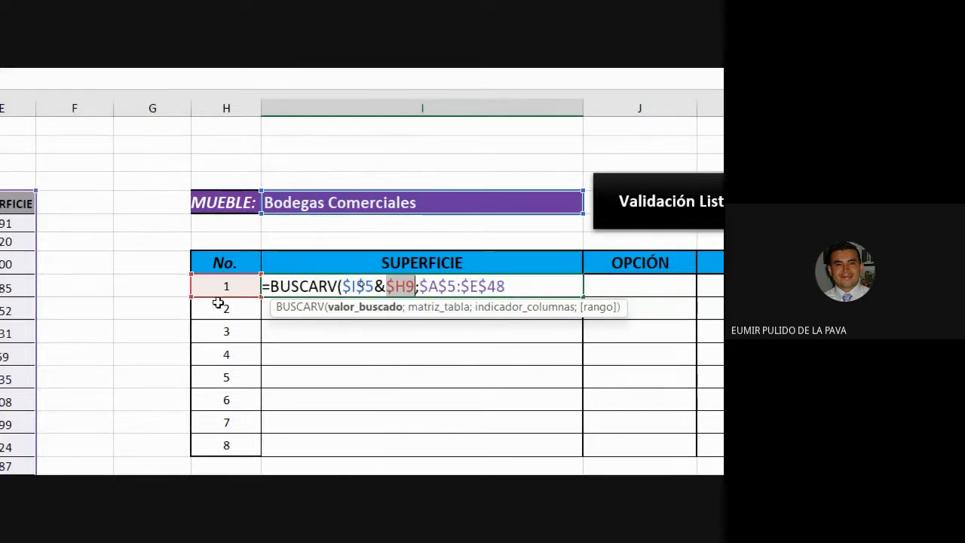
click(354, 307)
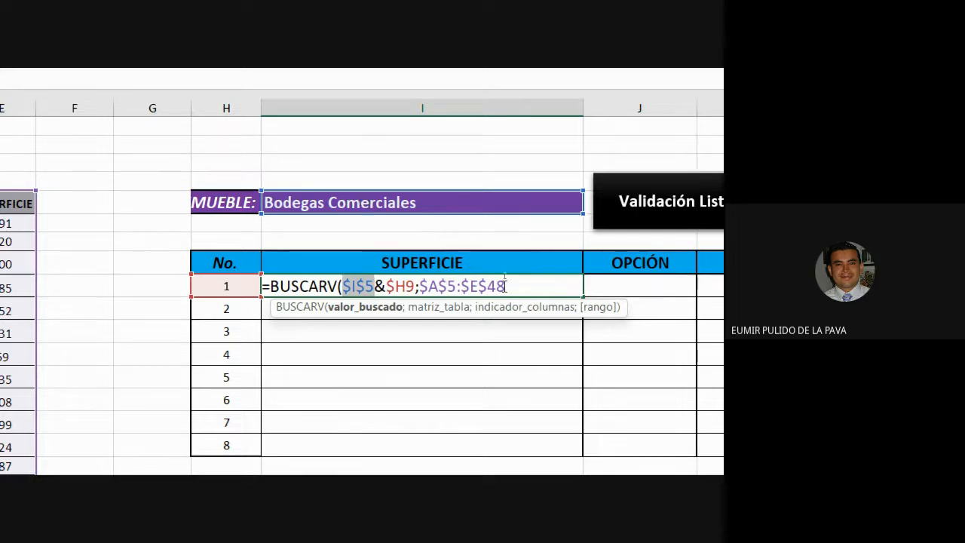
scroll(627, 289, right, 2)
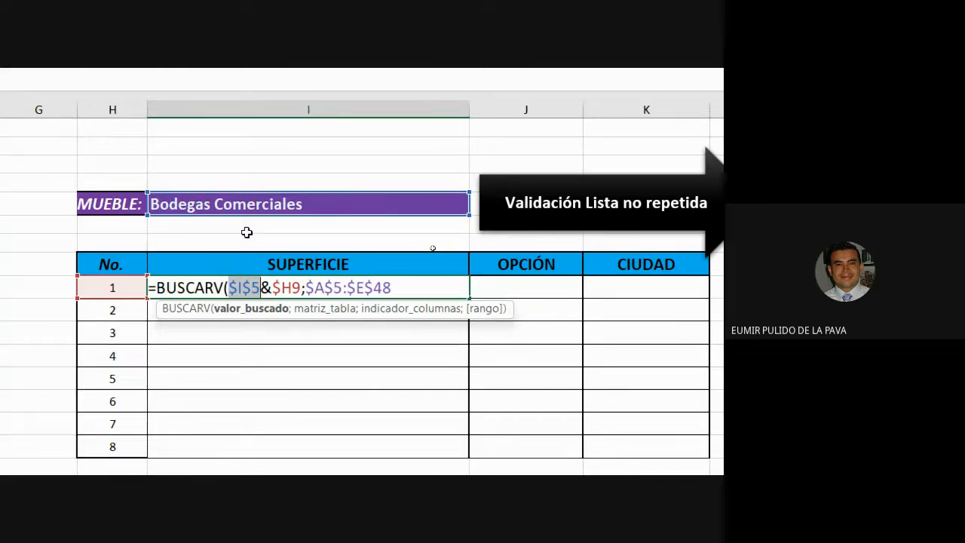
click(427, 287)
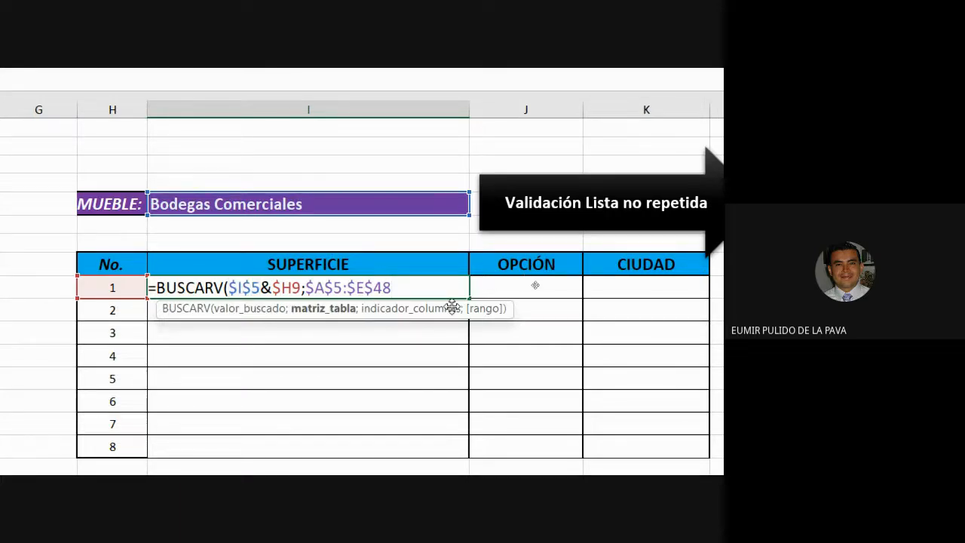
text(;)
Set the column index to 5 and exact match FALSO, then close and enter the formula
scroll(452, 305, right, 1)
scroll(452, 304, left, 5)
scroll(699, 349, right, 2)
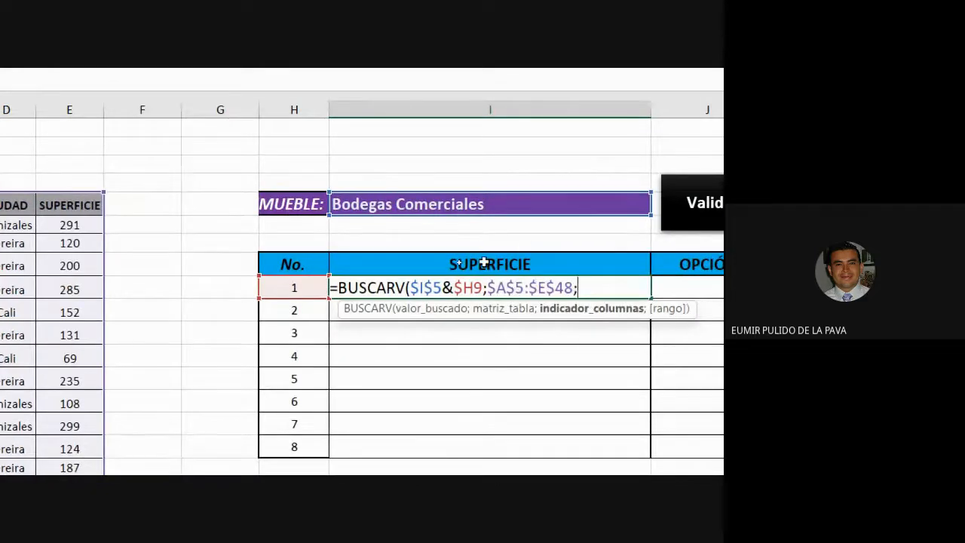
scroll(473, 261, left, 3)
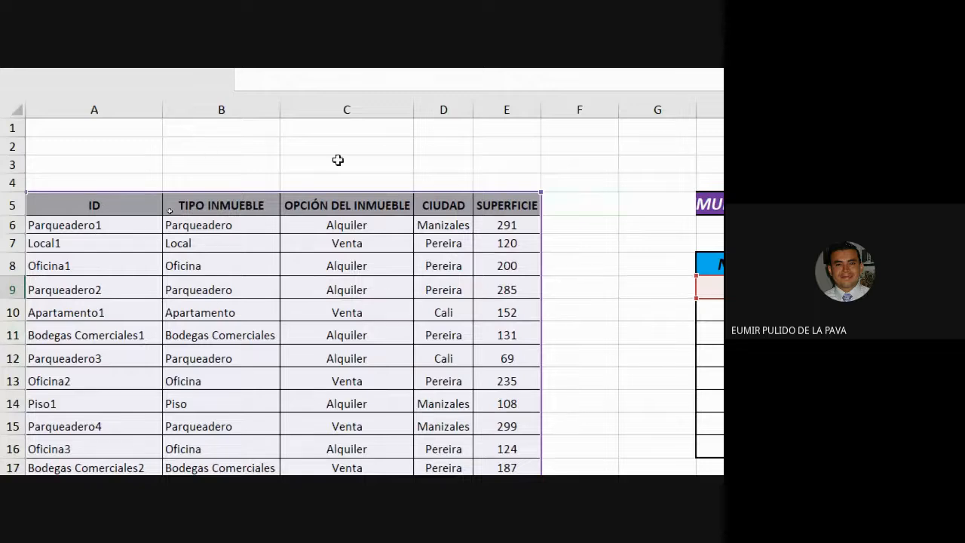
scroll(506, 244, right, 2)
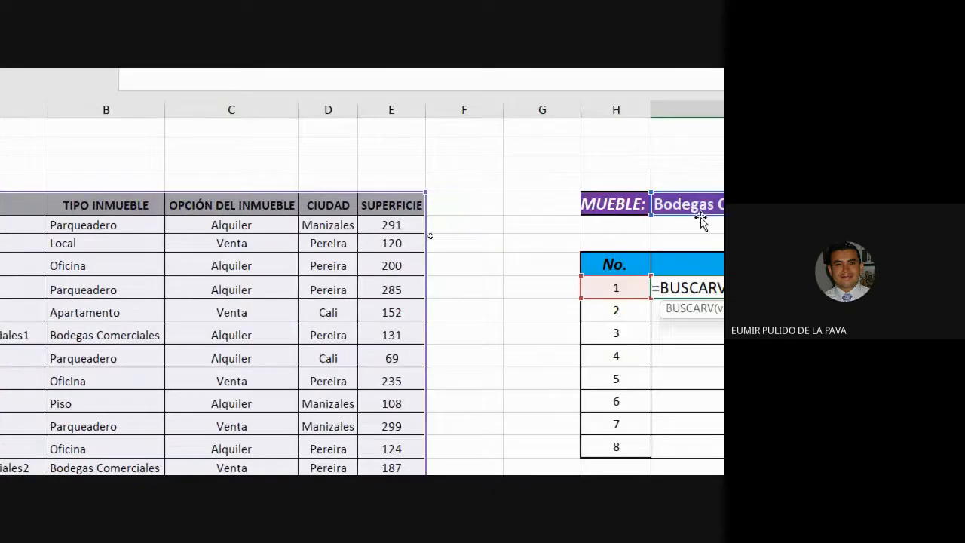
scroll(701, 219, right, 3)
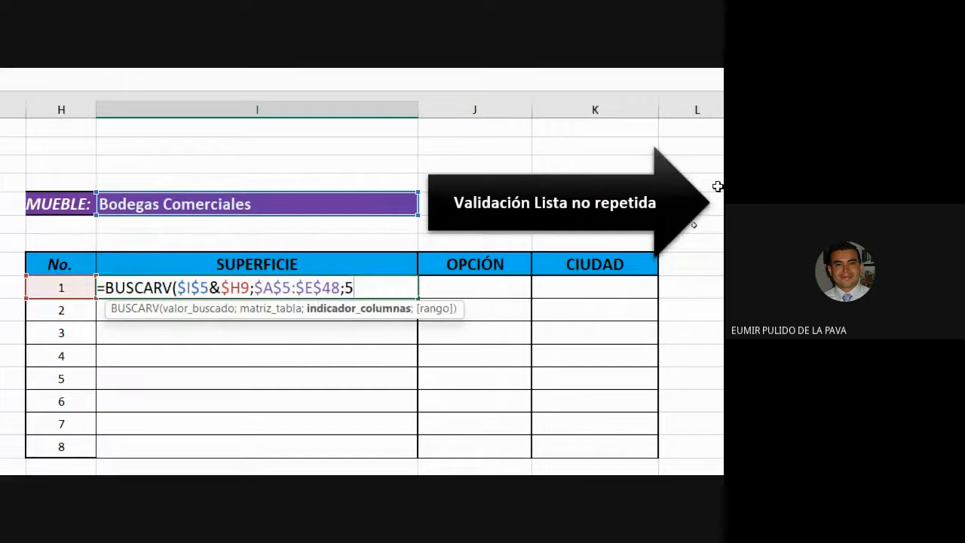
text(;)
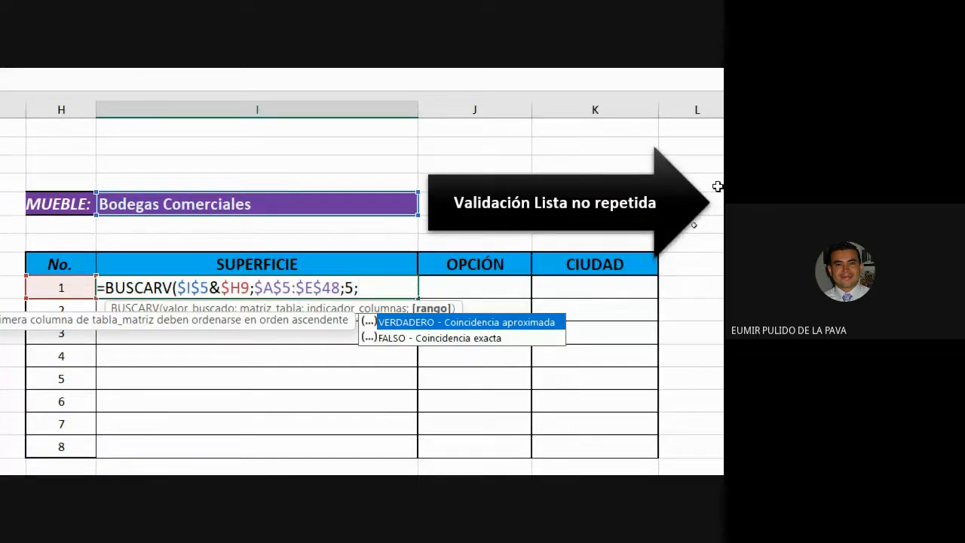
click(461, 339)
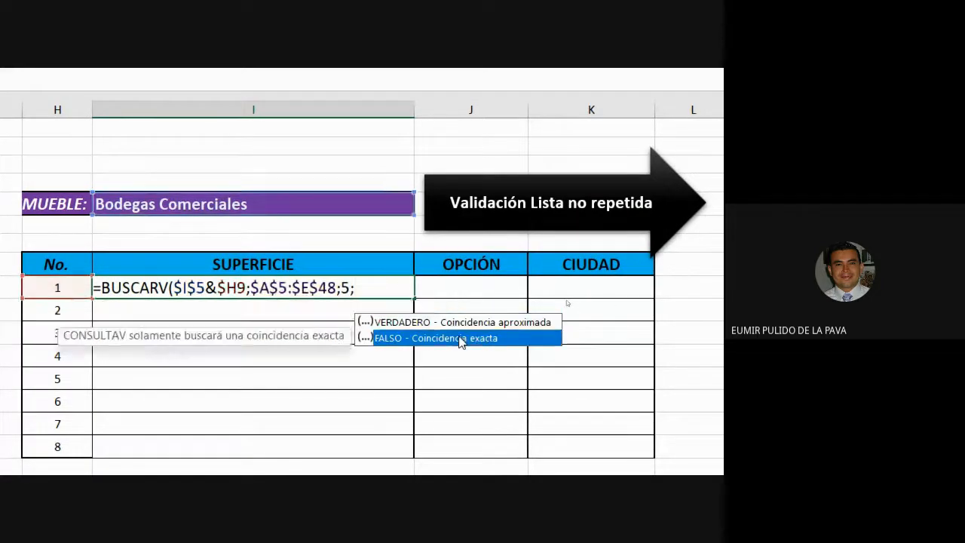
double_click(461, 339)
text())
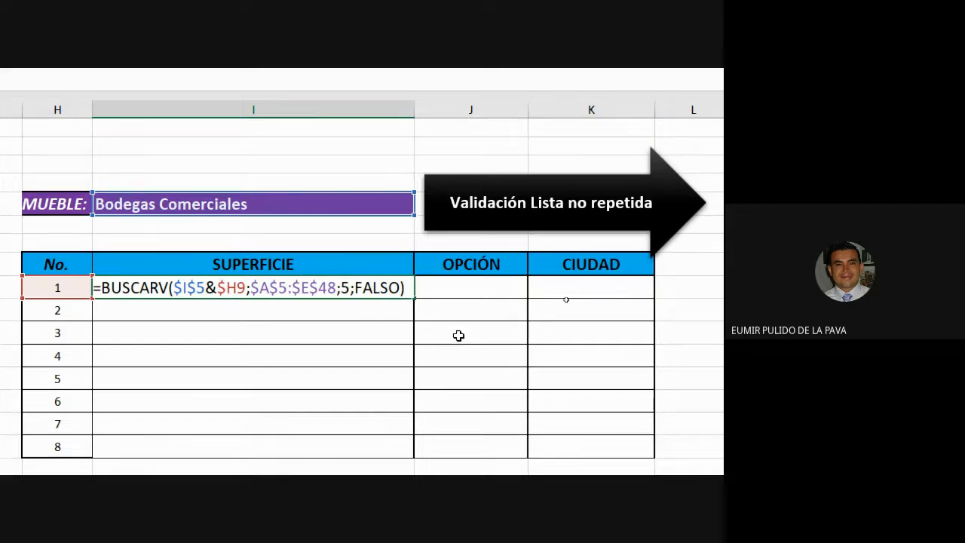
key(Return)
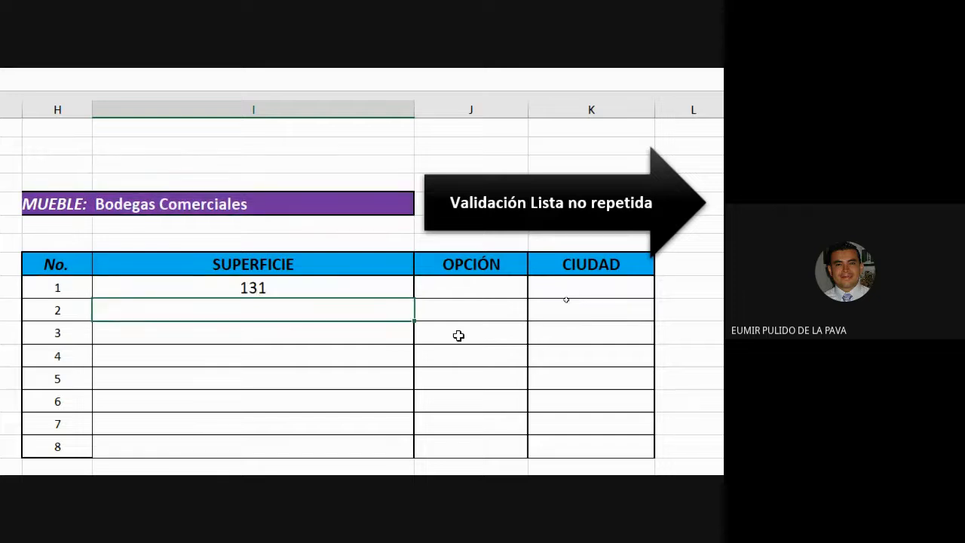
Fill the SUPERFICIE formula across into the OPCIÓN and CIUDAD cells of the first row
click(384, 294)
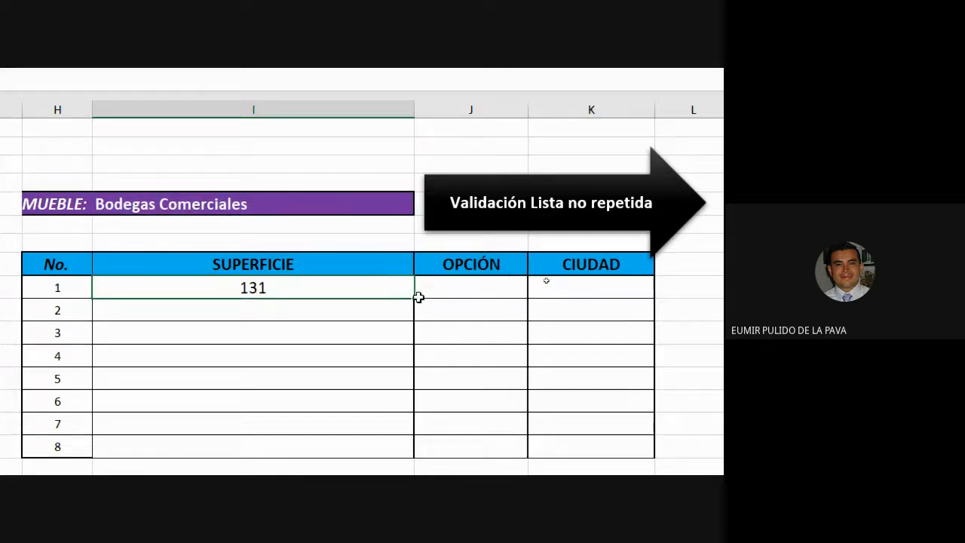
drag(415, 300, 603, 305)
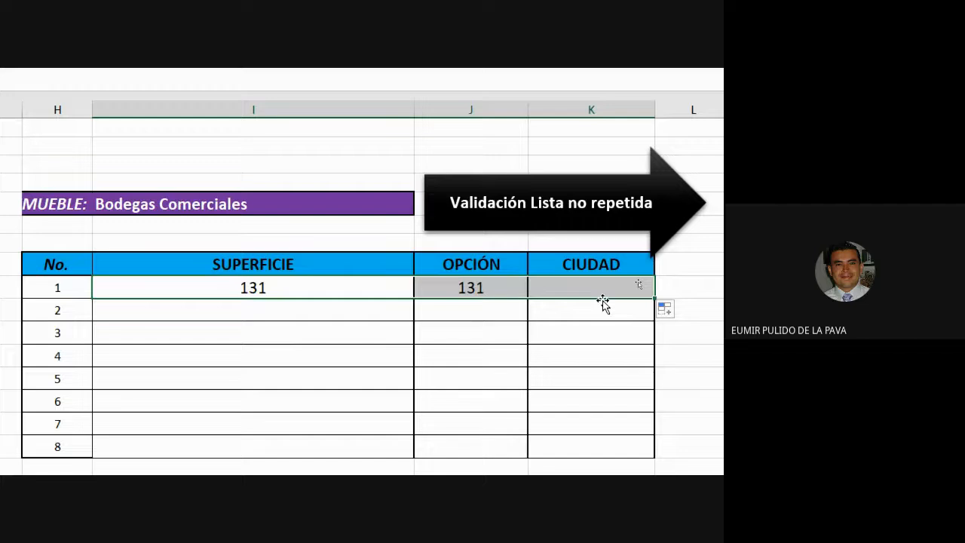
click(491, 288)
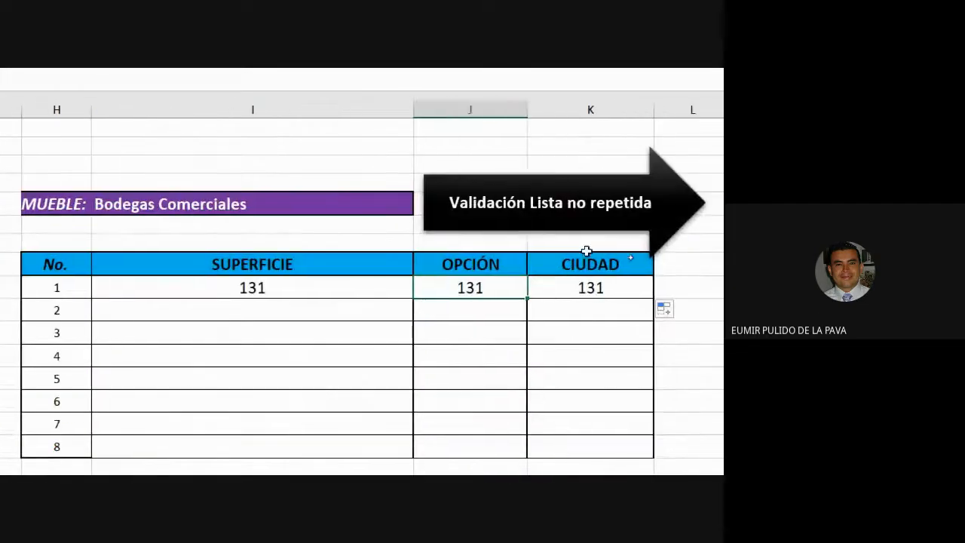
Set the column index of the OPCIÓN formula in the first results row to 3
double_click(494, 287)
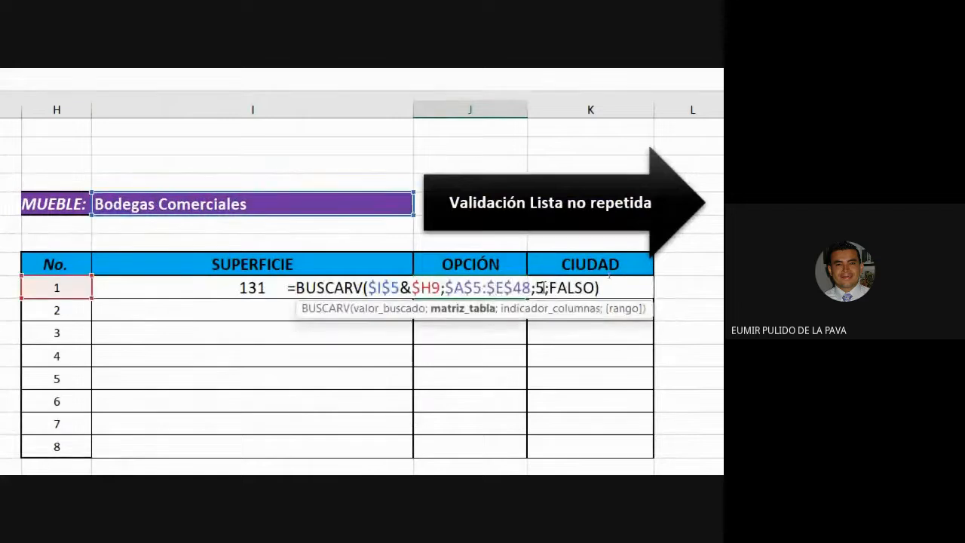
key(BackSpace)
text(3)
key(Return)
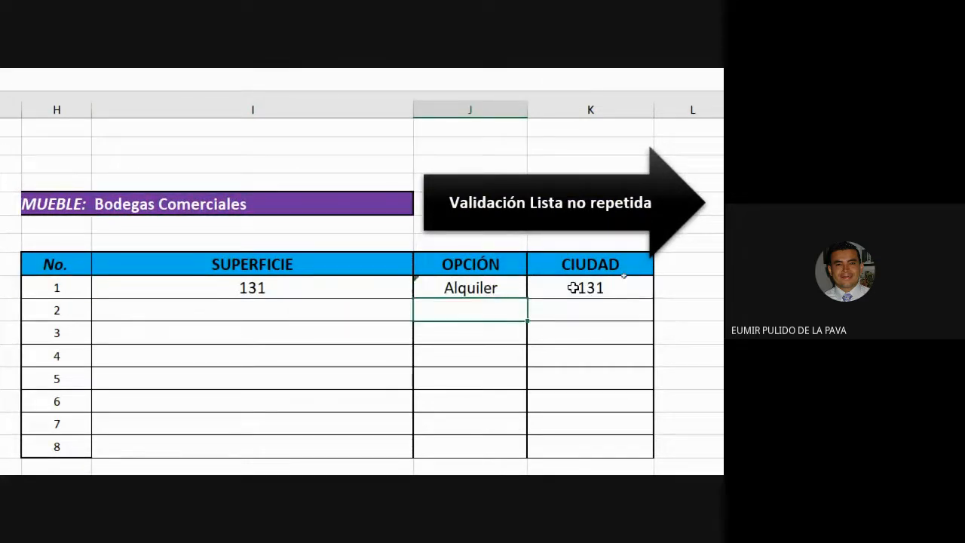
Set the column index of the CIUDAD formula in the first results row to 4
click(571, 288)
double_click(603, 280)
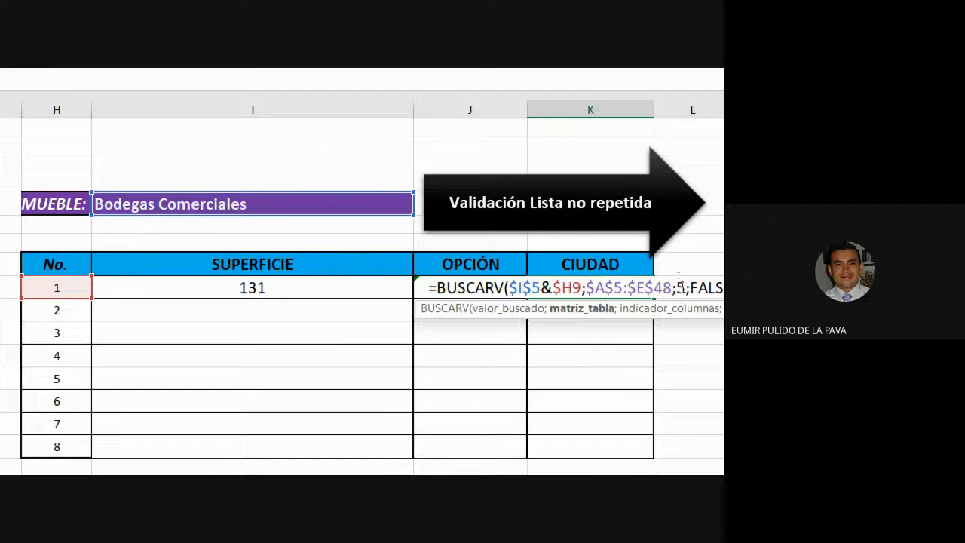
key(Delete)
text(4)
key(Return)
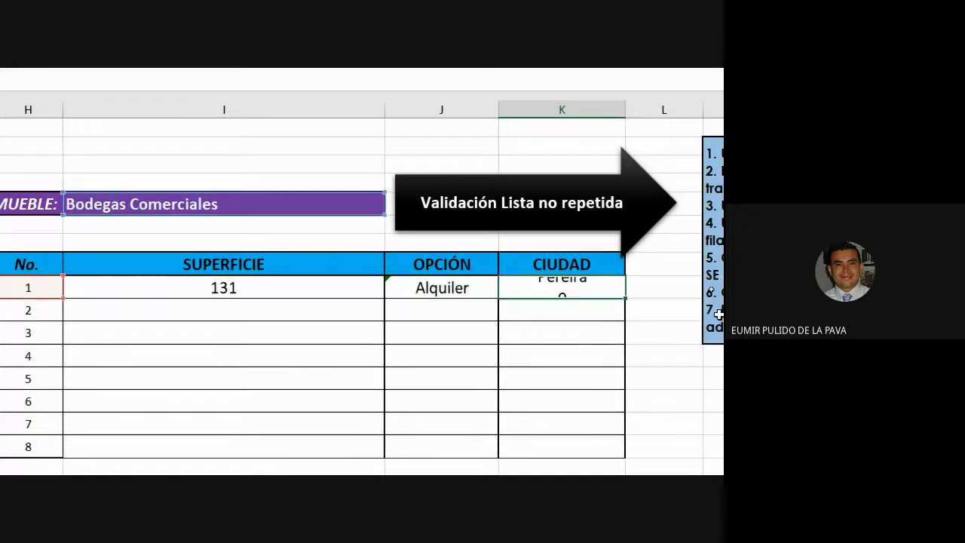
Narrow the SUPERFICIE column and fill the three lookup formulas down through row 8 of the results table
drag(377, 291, 517, 281)
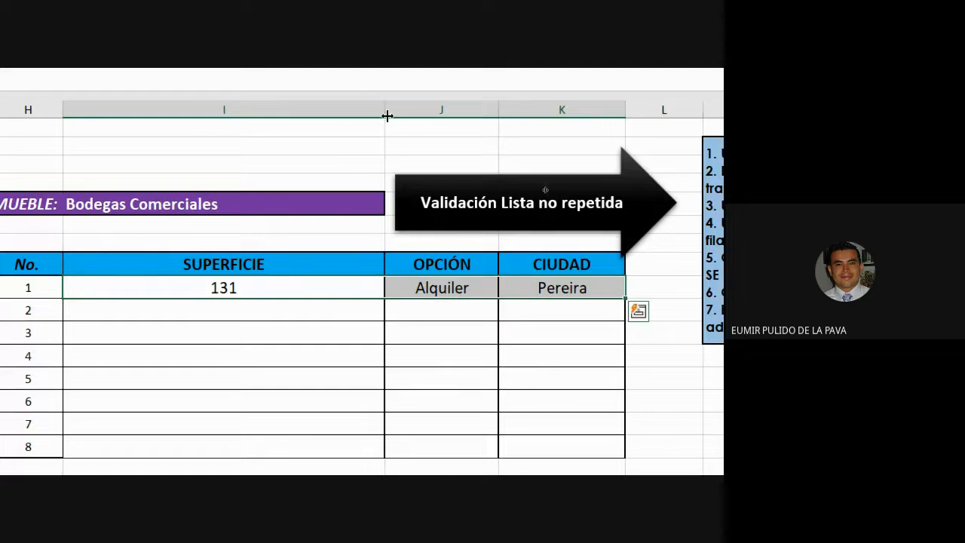
drag(385, 111, 260, 119)
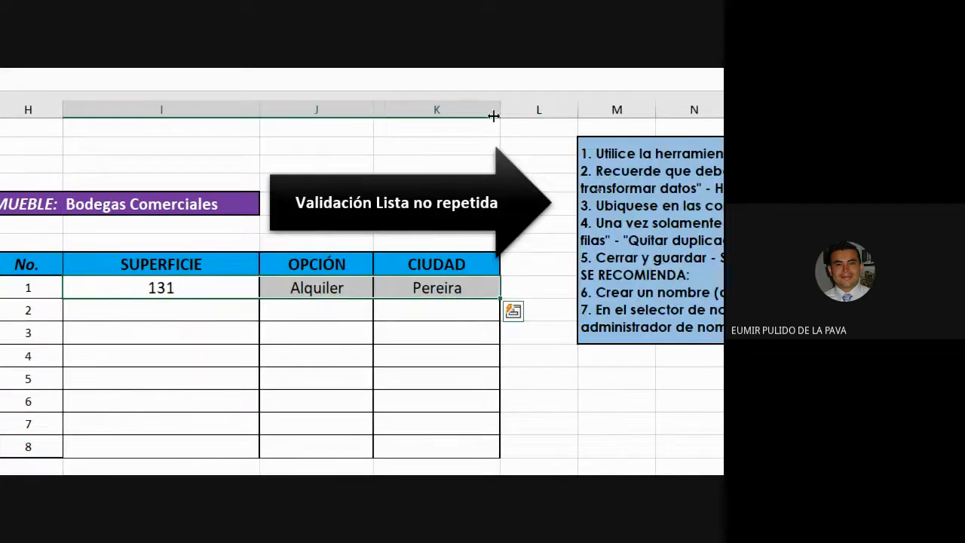
drag(372, 109, 435, 106)
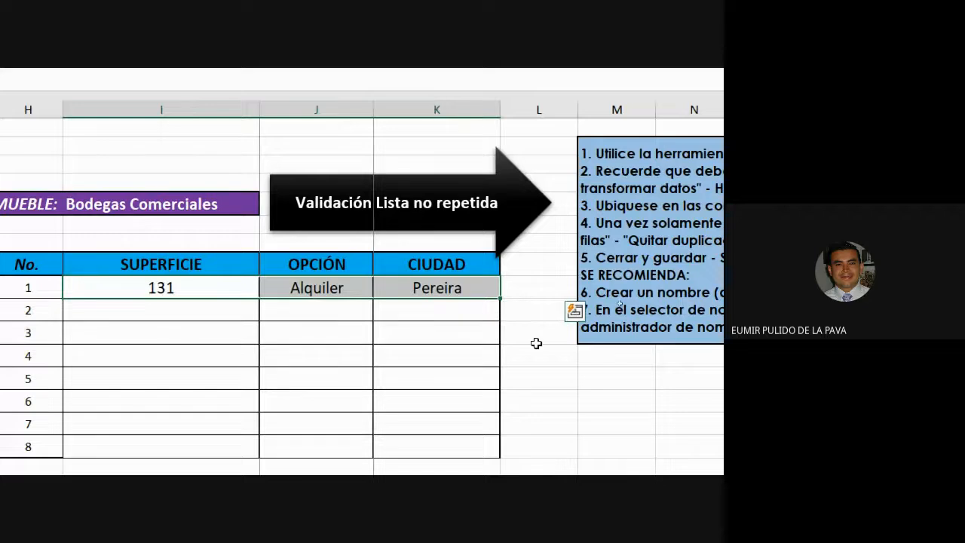
drag(561, 299, 565, 456)
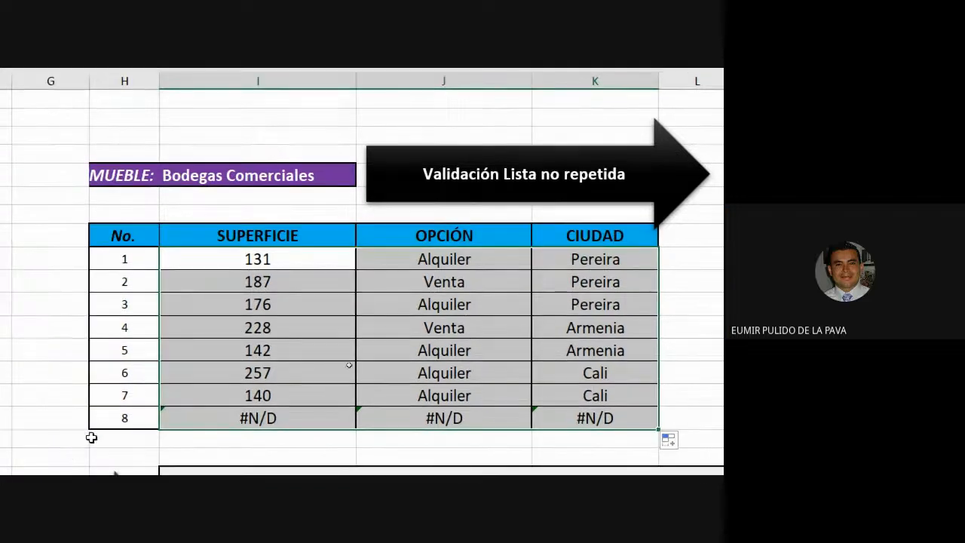
Compare the listed results with the matching Bodegas Comerciales rows in the data table and review the first SUPERFICIE formula
click(256, 181)
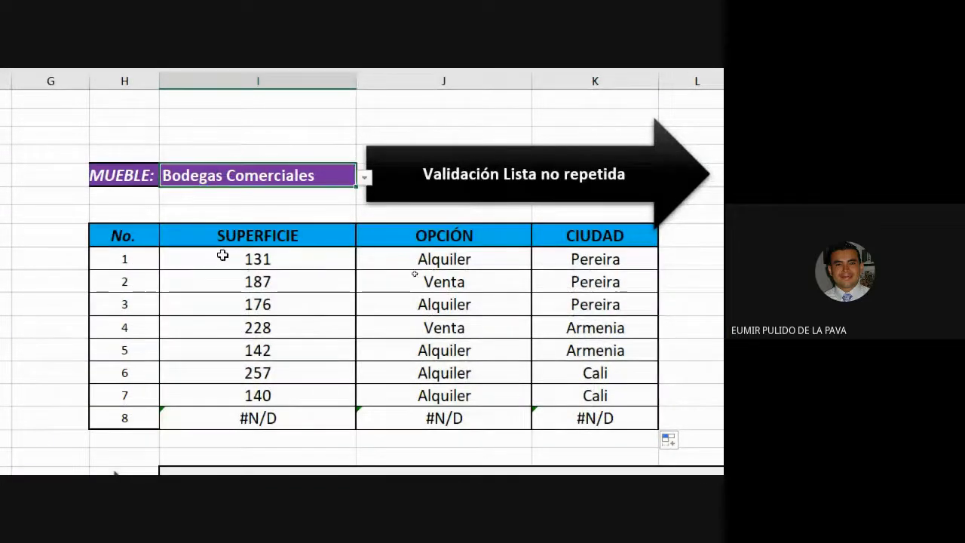
click(316, 250)
drag(316, 250, 570, 253)
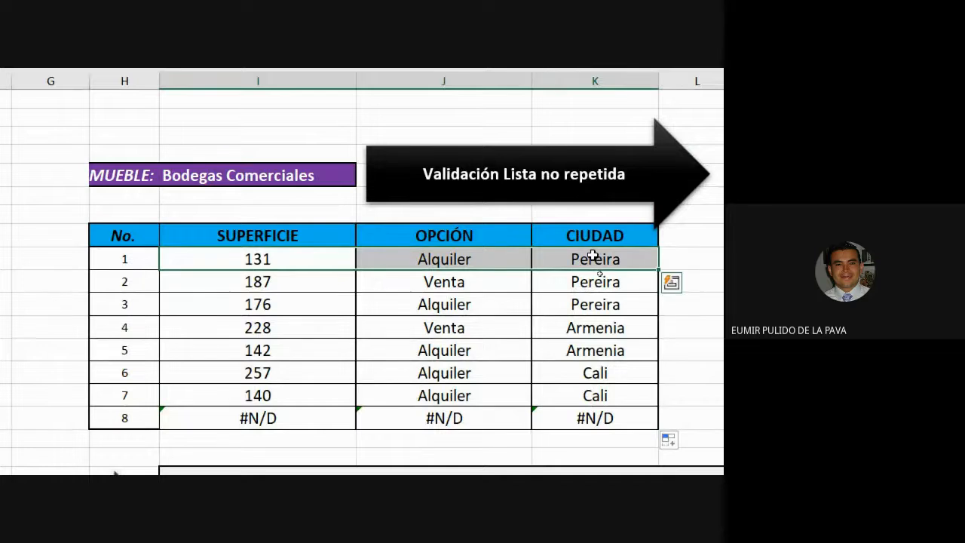
scroll(312, 249, left, 8)
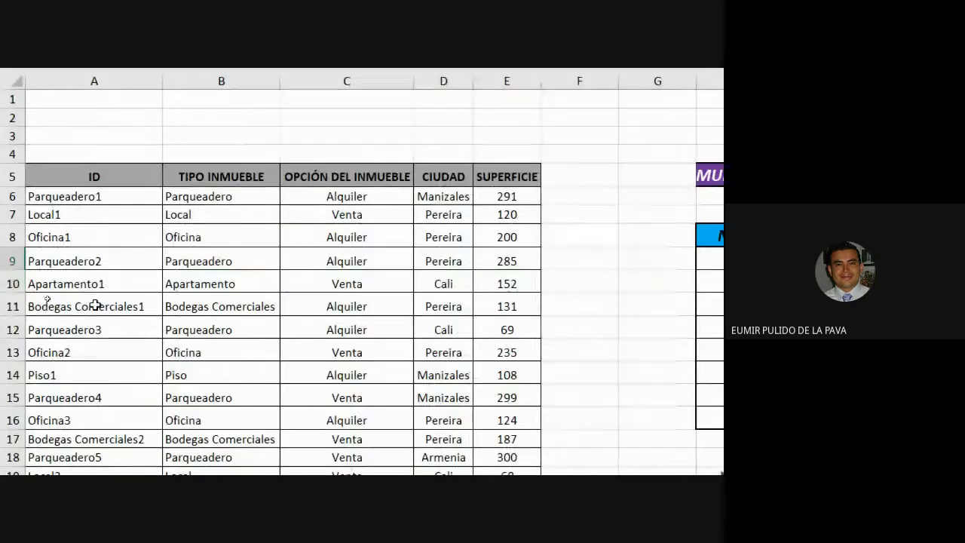
drag(95, 306, 502, 317)
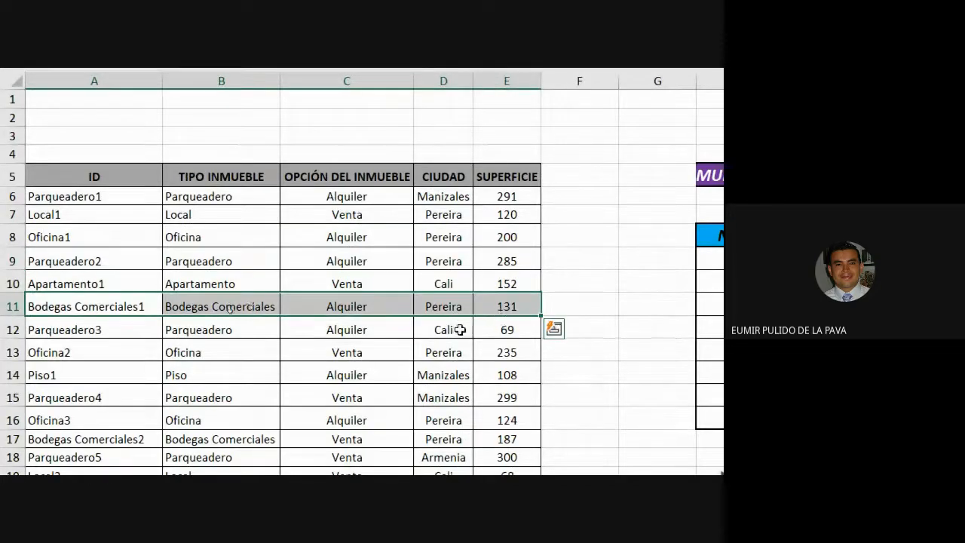
scroll(676, 325, right, 8)
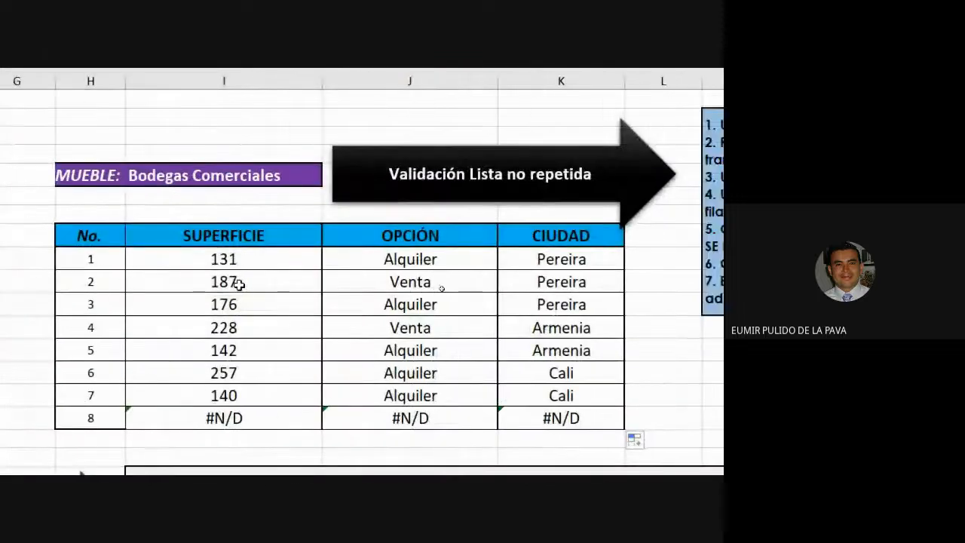
scroll(371, 278, left, 8)
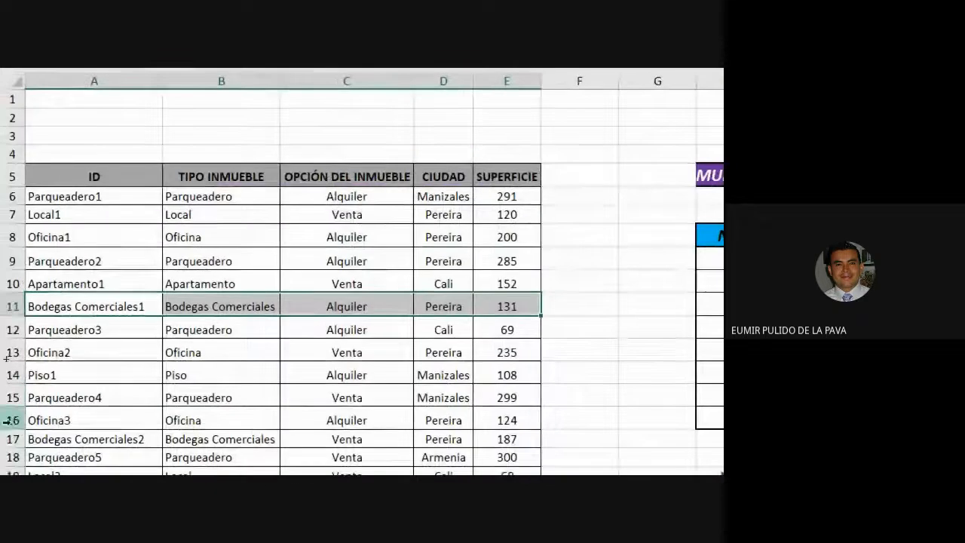
ctrl+drag(90, 436, 506, 436)
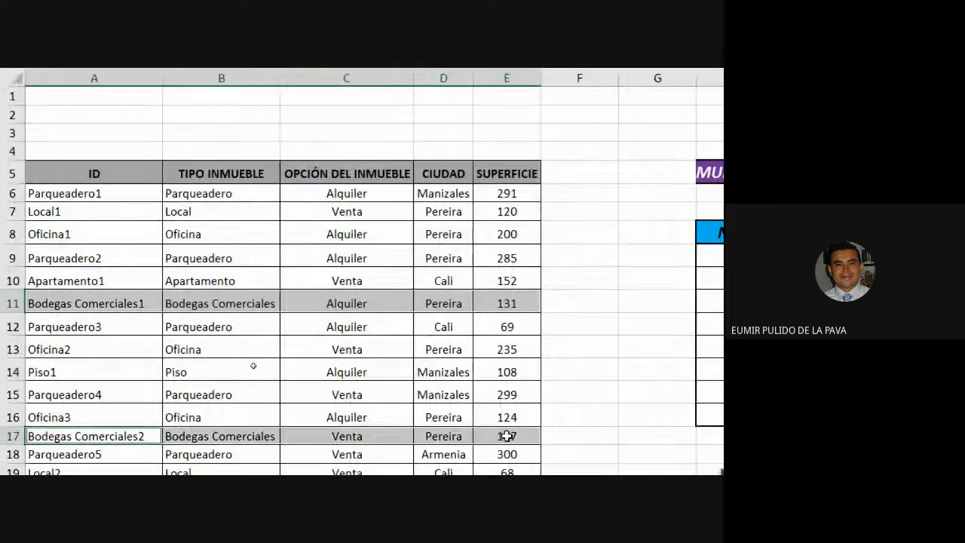
scroll(323, 391, right, 8)
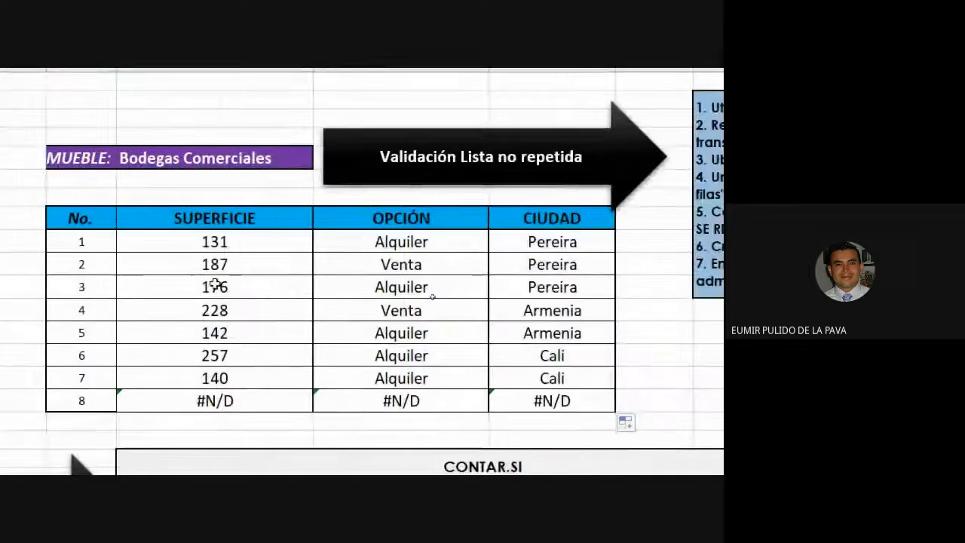
scroll(565, 287, left, 8)
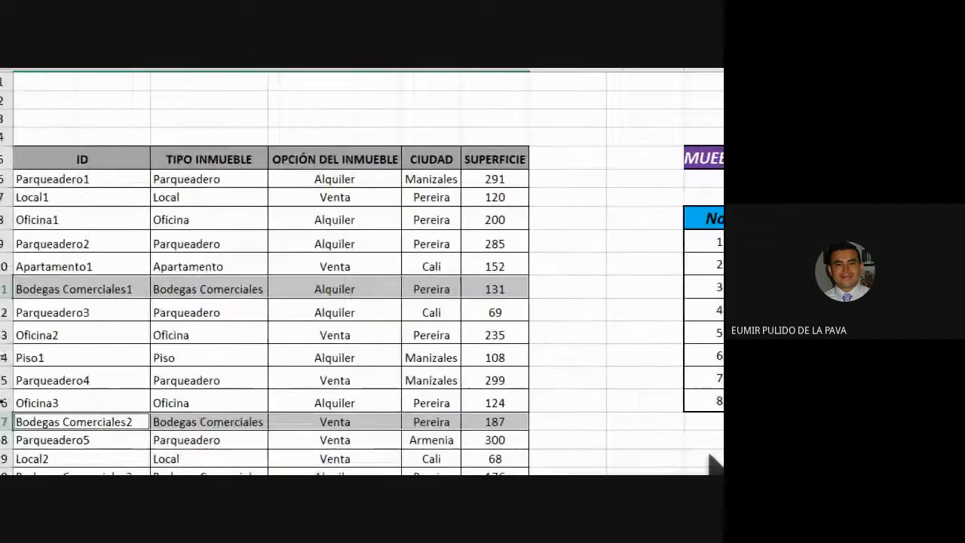
scroll(103, 370, down, 2)
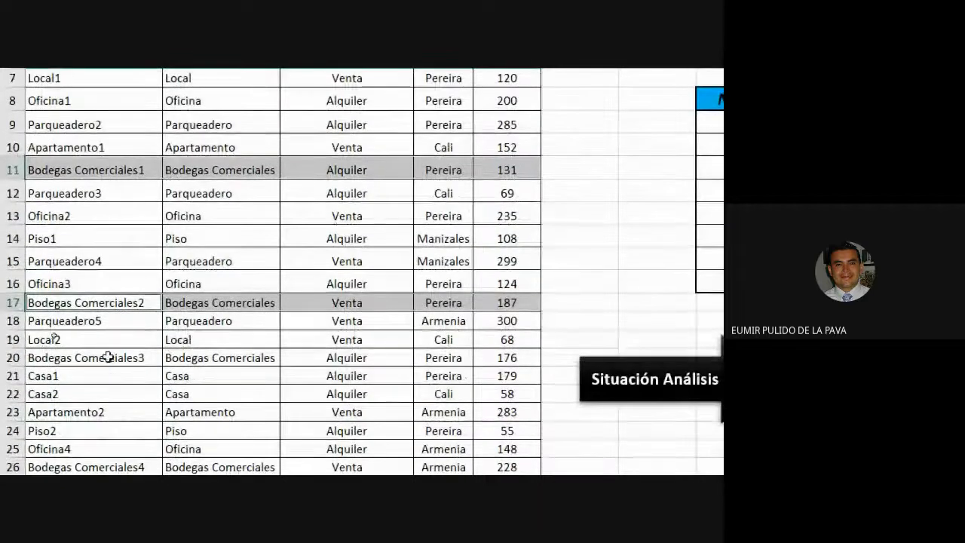
drag(108, 357, 502, 354)
scroll(651, 446, right, 6)
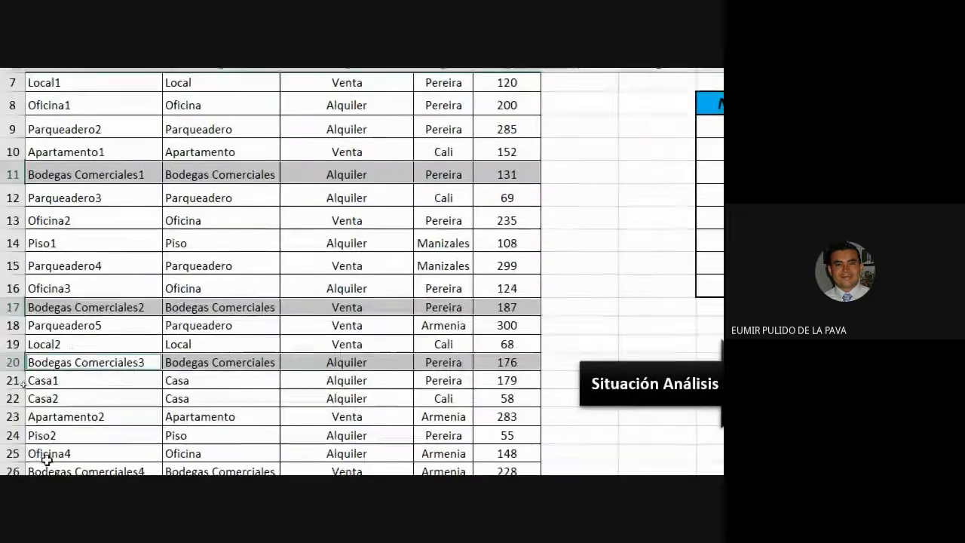
scroll(146, 379, down, 1)
drag(86, 403, 500, 401)
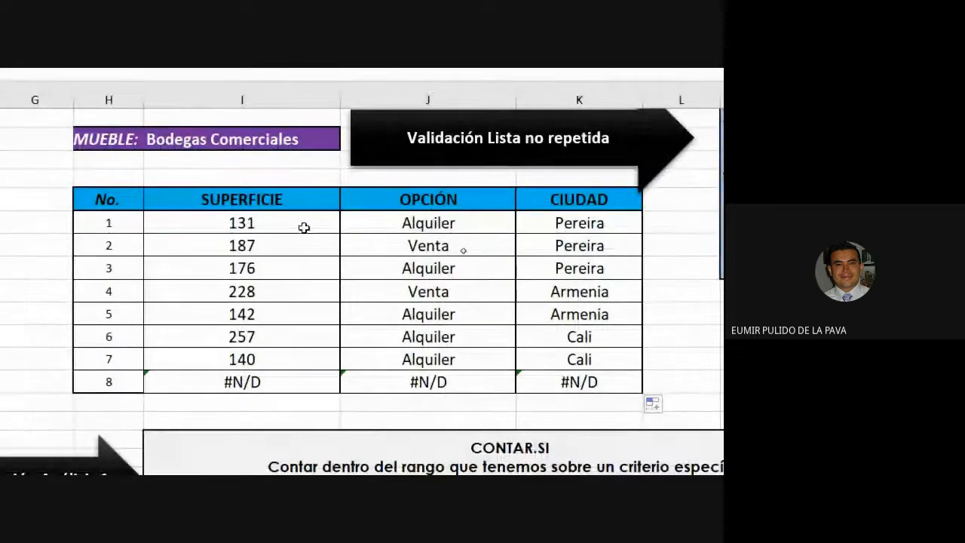
double_click(336, 281)
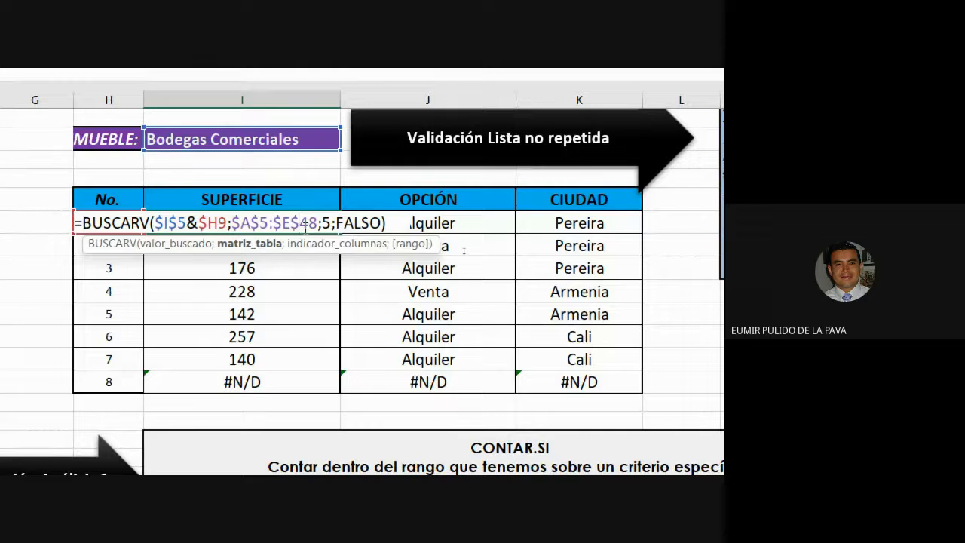
key(Left)
key(Return)
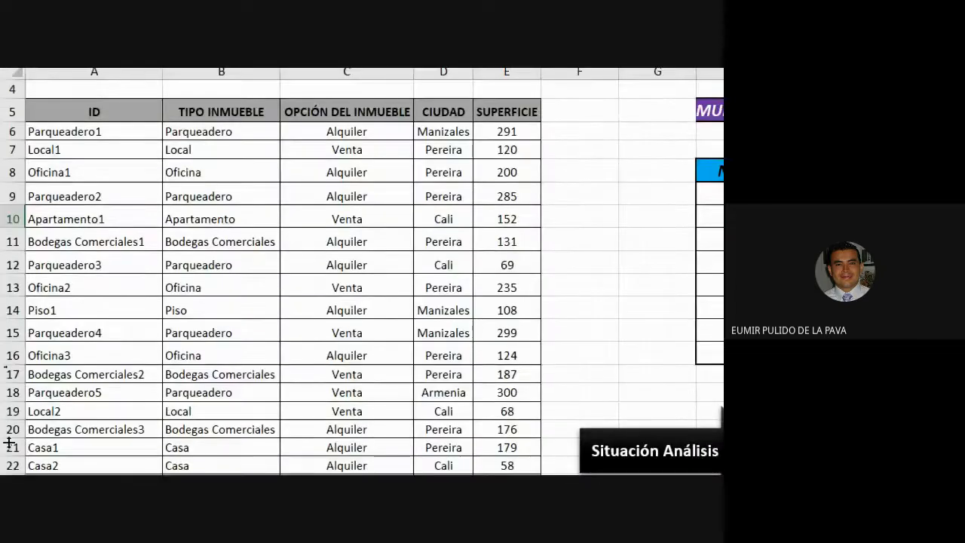
Hide the ID column A of the data table
right_click(111, 71)
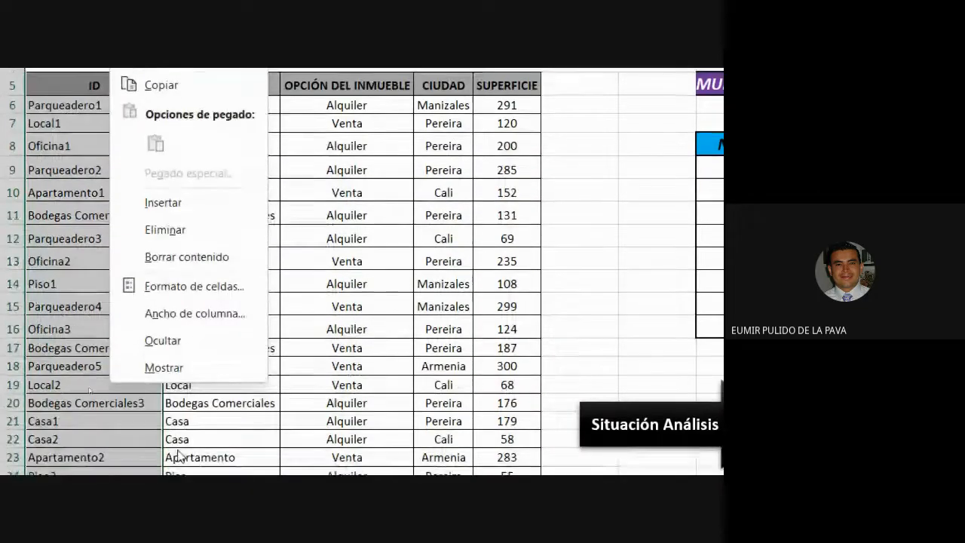
click(181, 348)
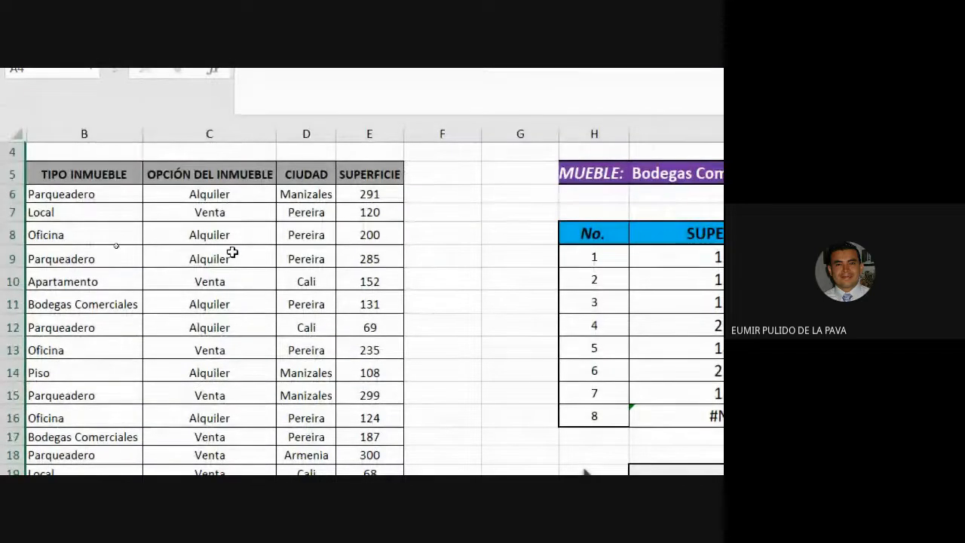
Choose Casa as the TIPO INMUEBLE in the dropdown
click(415, 176)
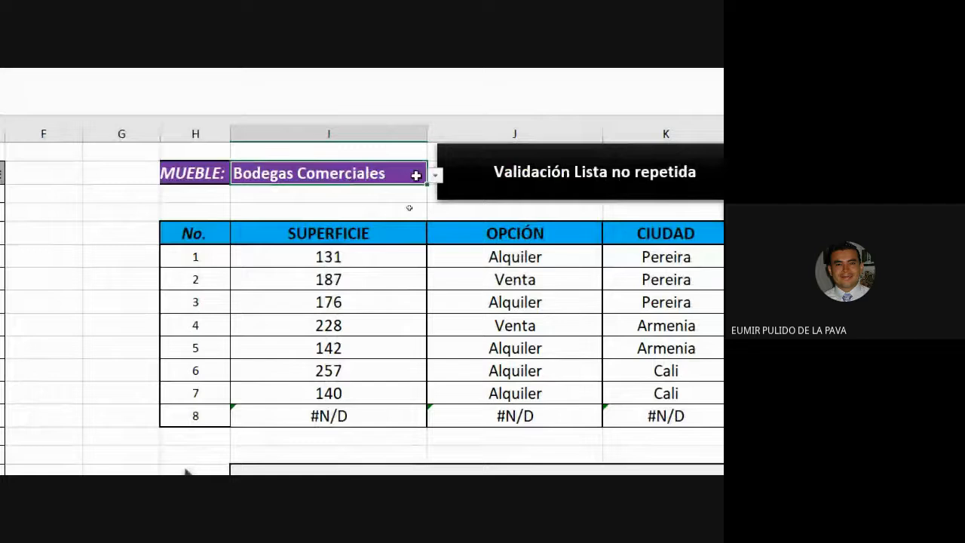
click(436, 174)
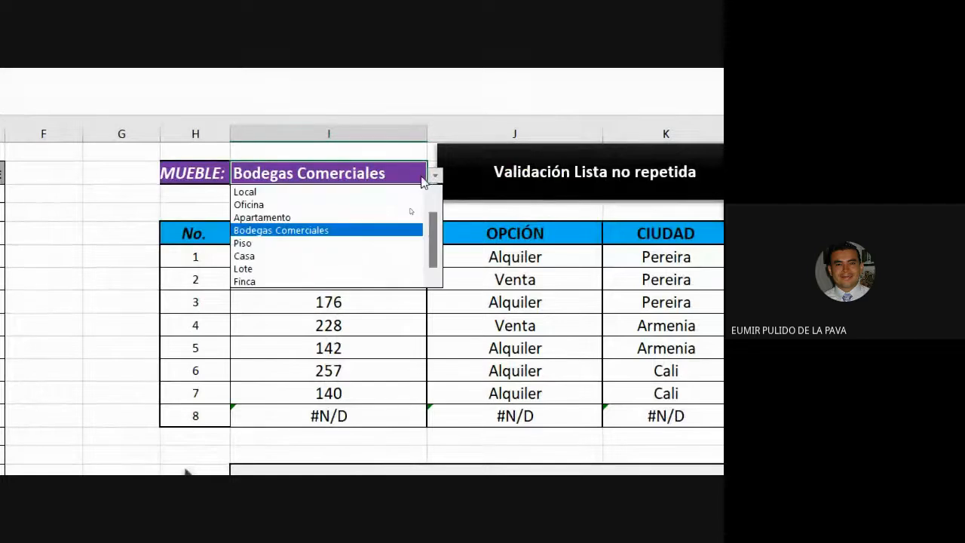
click(270, 258)
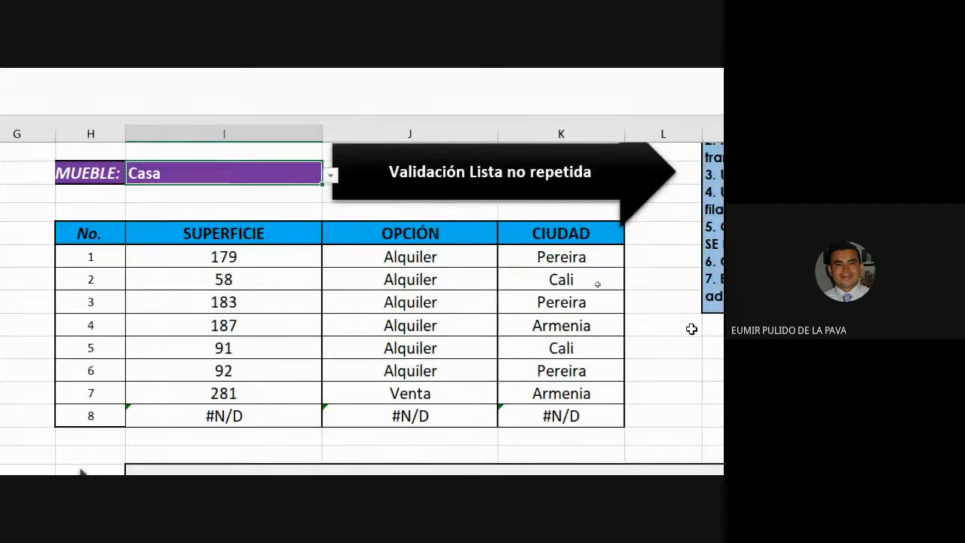
Examine the last results row and scroll through the data table's Casa entries
drag(241, 417, 554, 414)
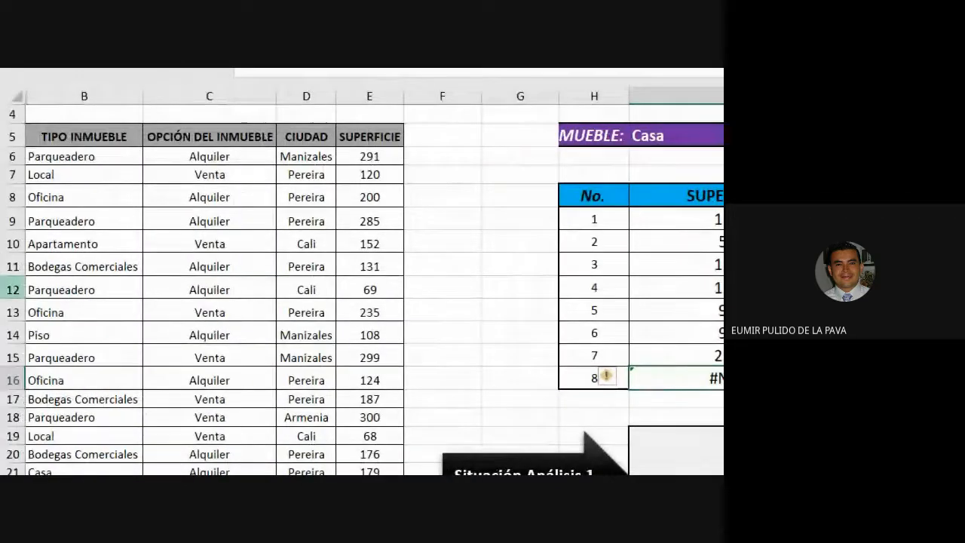
scroll(70, 359, down, 8)
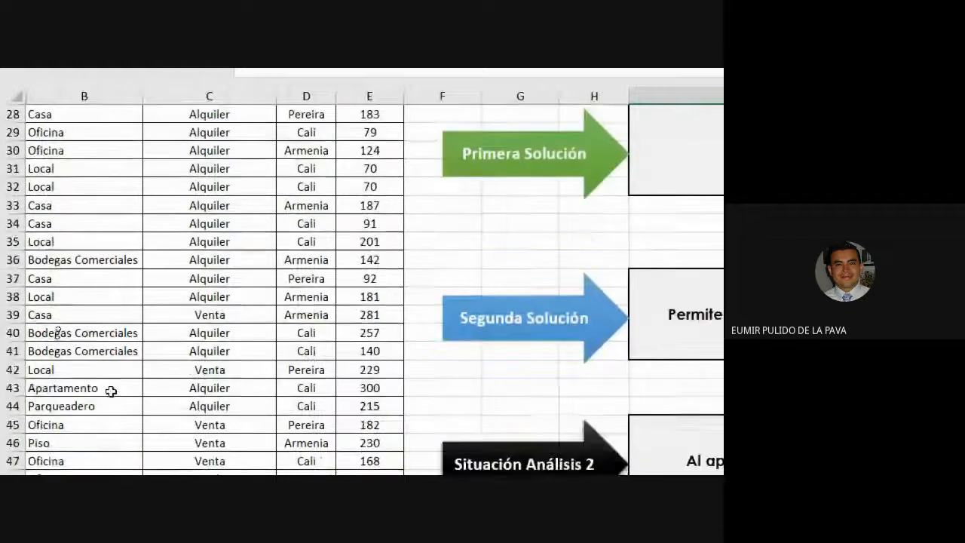
scroll(99, 407, down, 1)
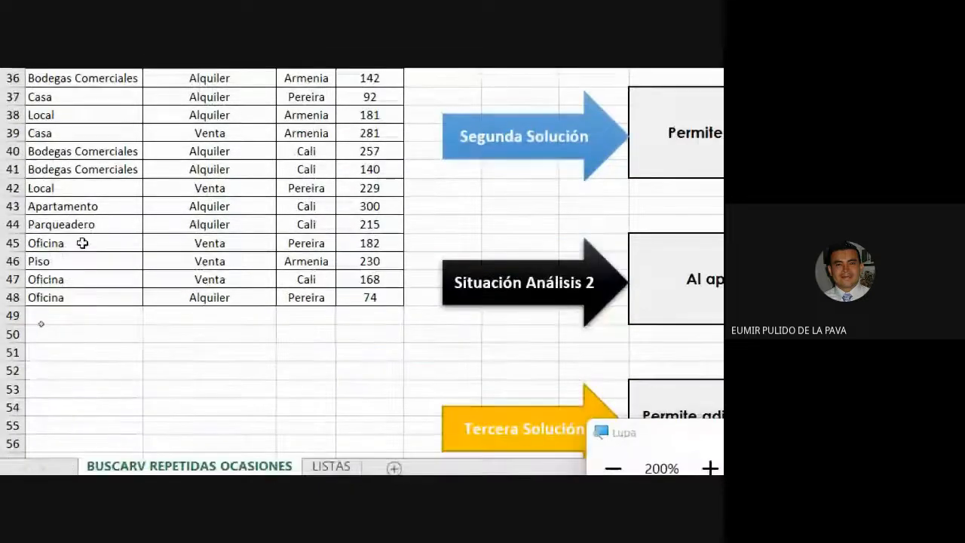
scroll(532, 364, up, 10)
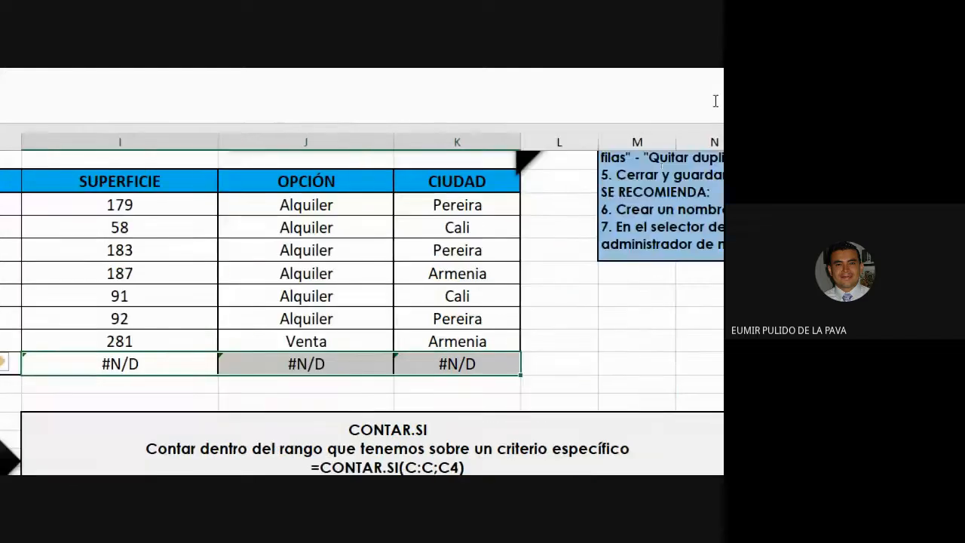
scroll(690, 296, up, 1)
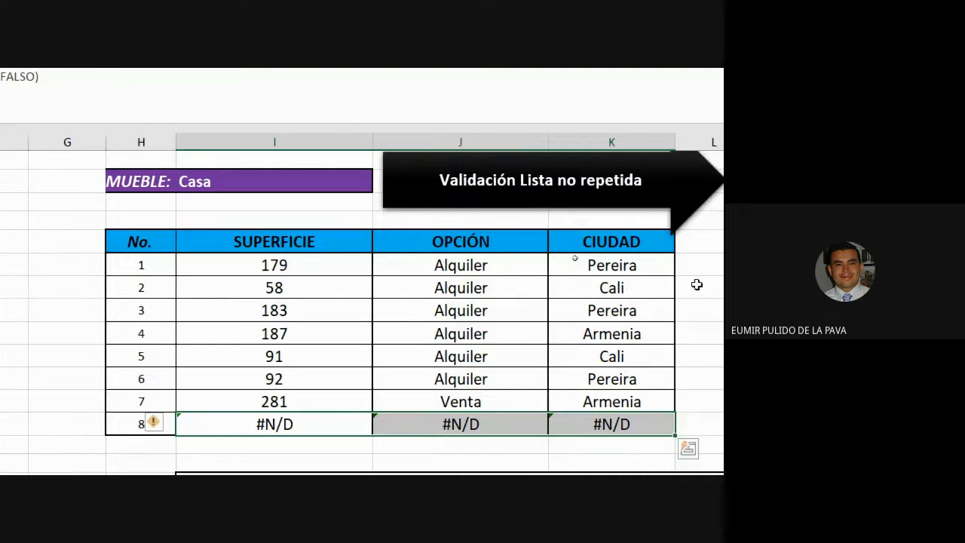
Highlight the lookup value $I$5&$H9 inside the first SUPERFICIE formula to explain it
double_click(411, 267)
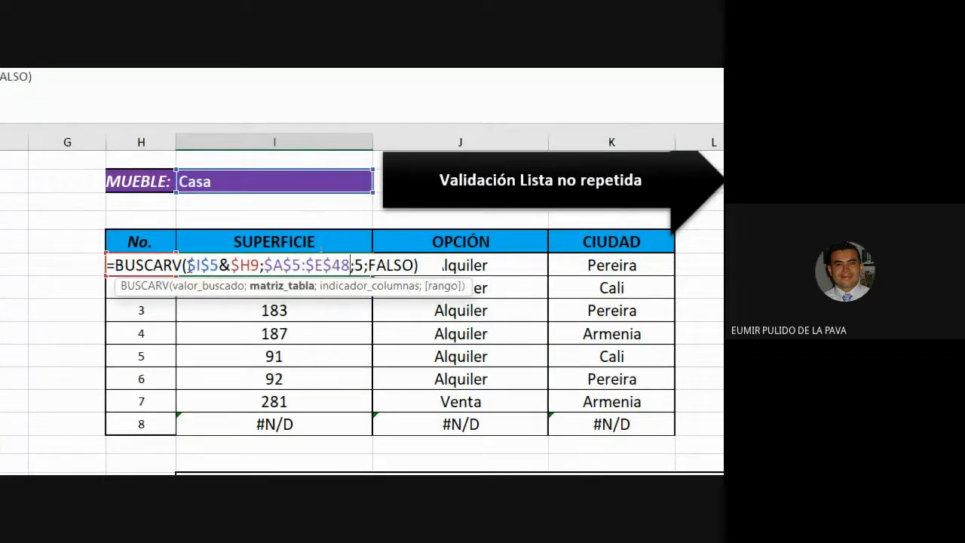
drag(188, 266, 260, 265)
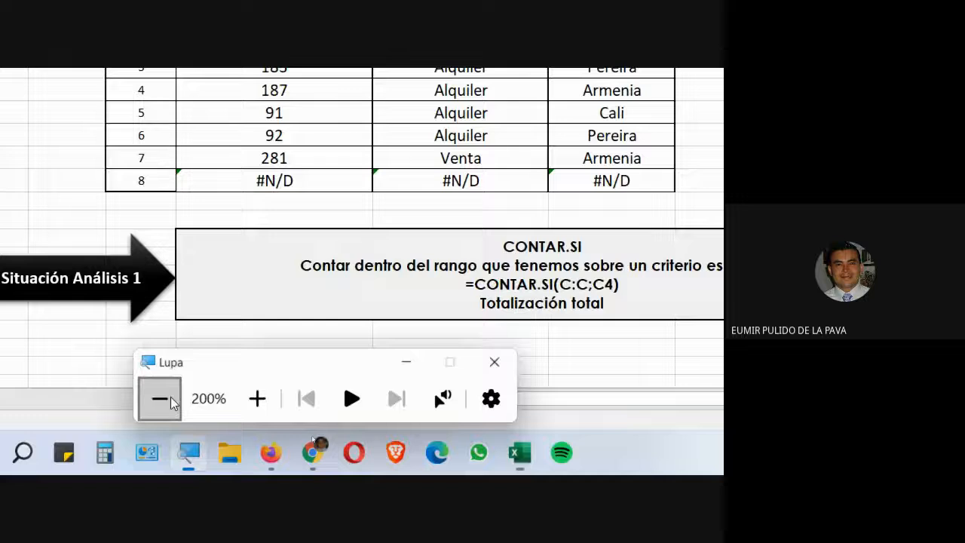
click(172, 403)
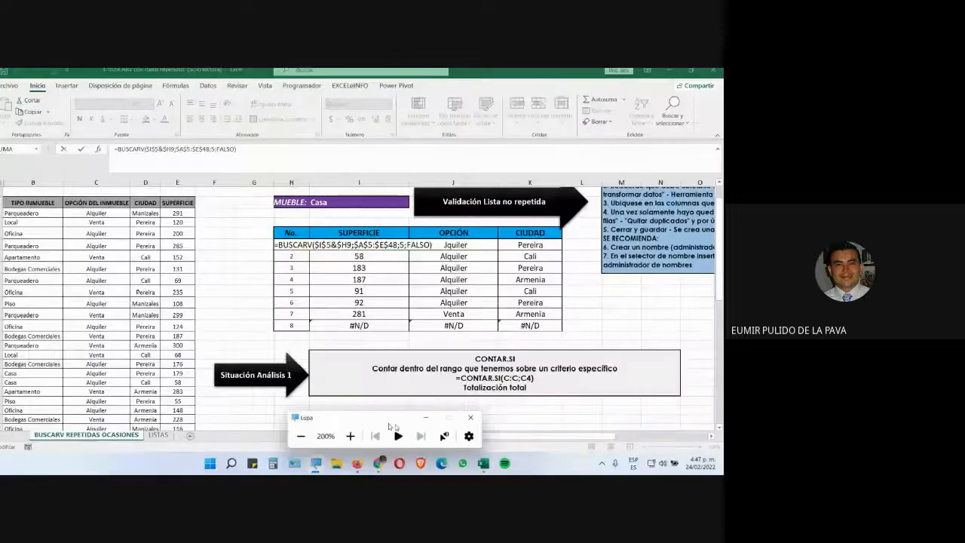
click(383, 464)
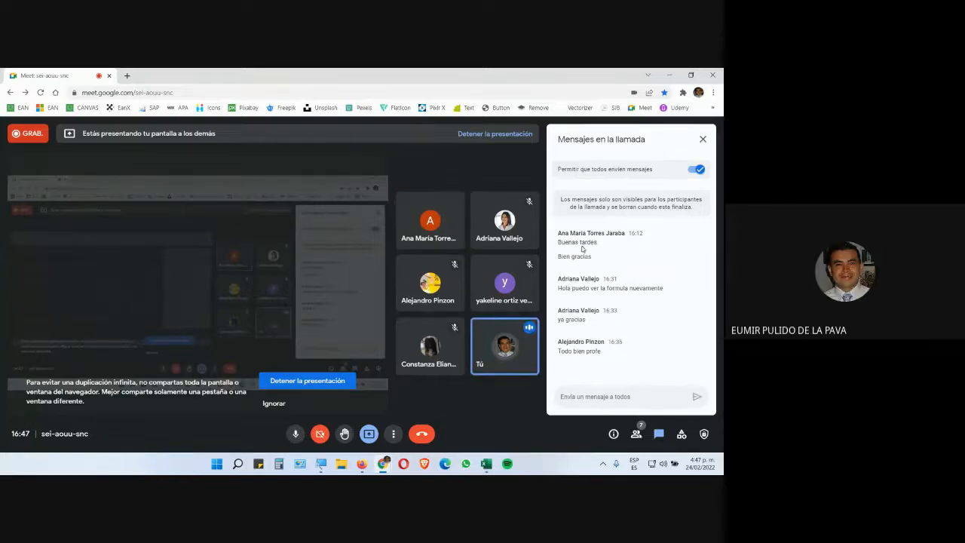
Switch back to the spreadsheet and leave the first SUPERFICIE formula without changes
key(alt+Tab)
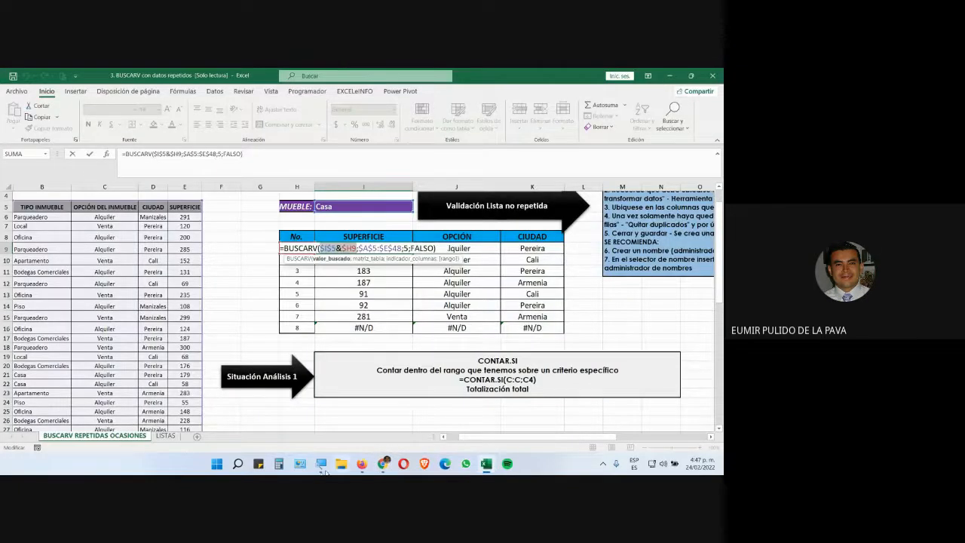
click(322, 465)
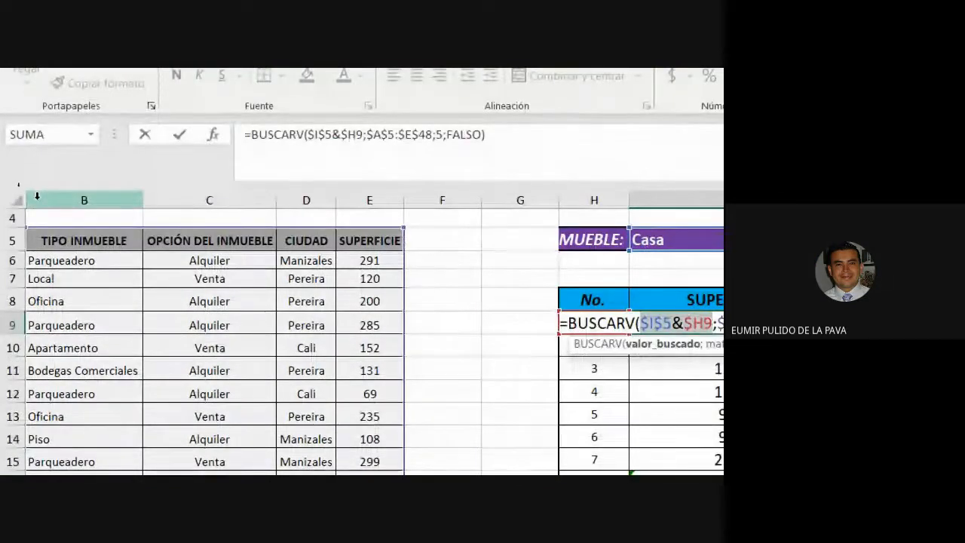
key(Return)
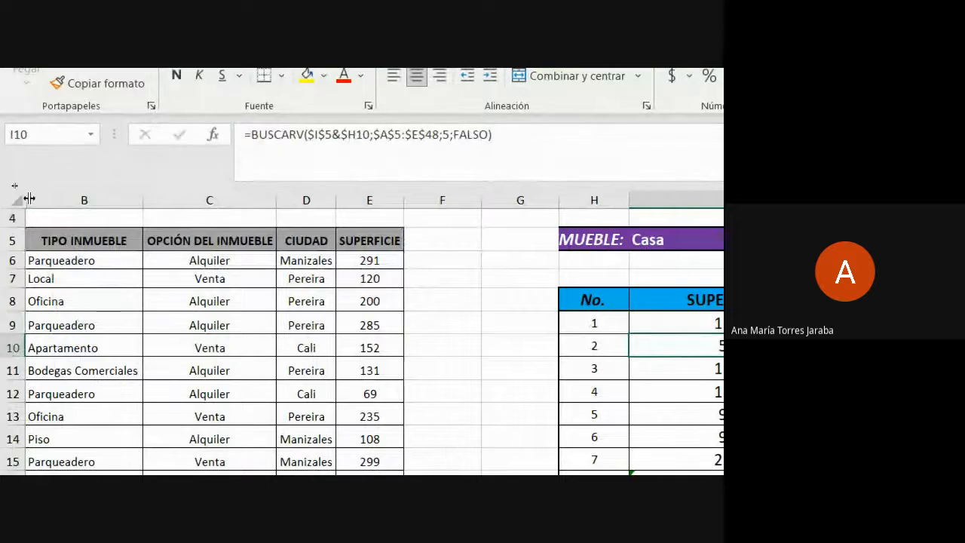
Unhide the ID column A and narrow its width
click(24, 200)
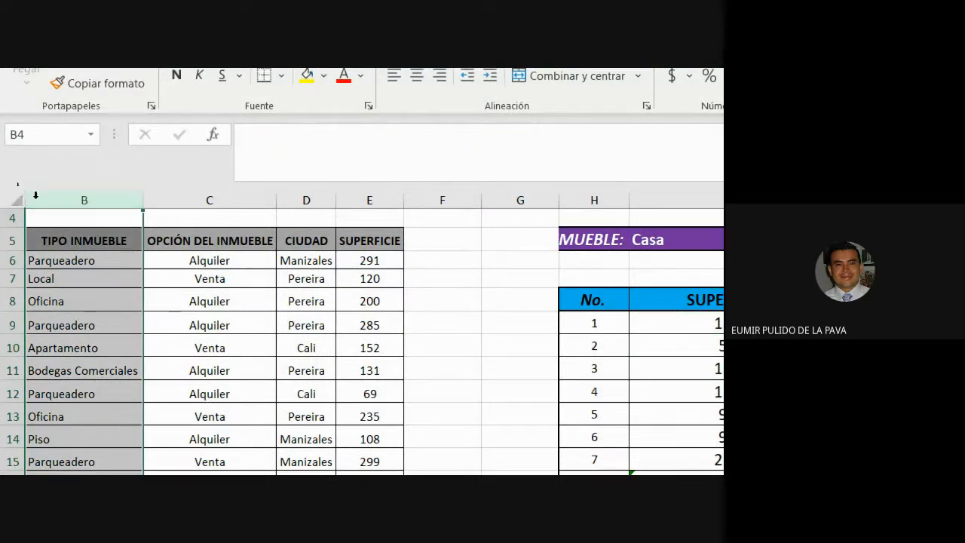
drag(35, 195, 5, 189)
click(391, 265)
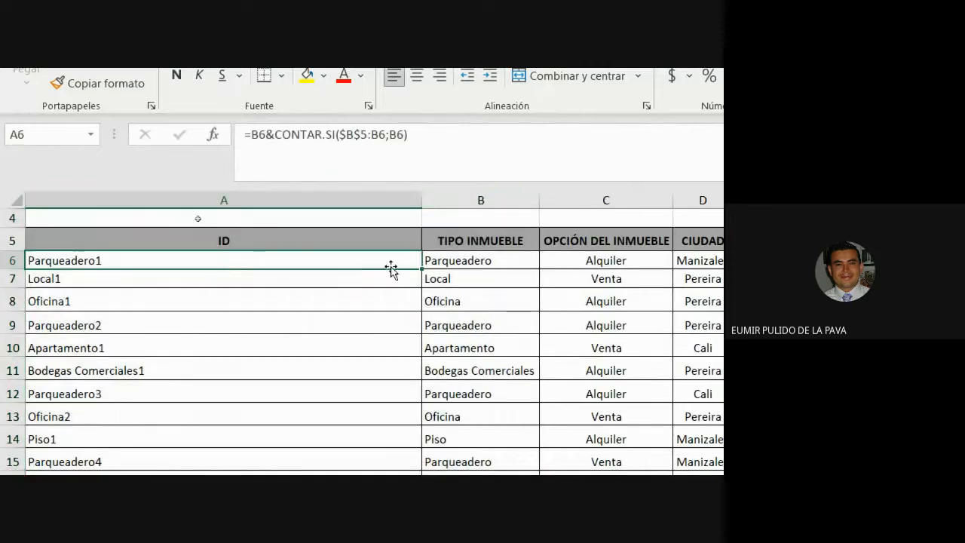
drag(423, 199, 310, 207)
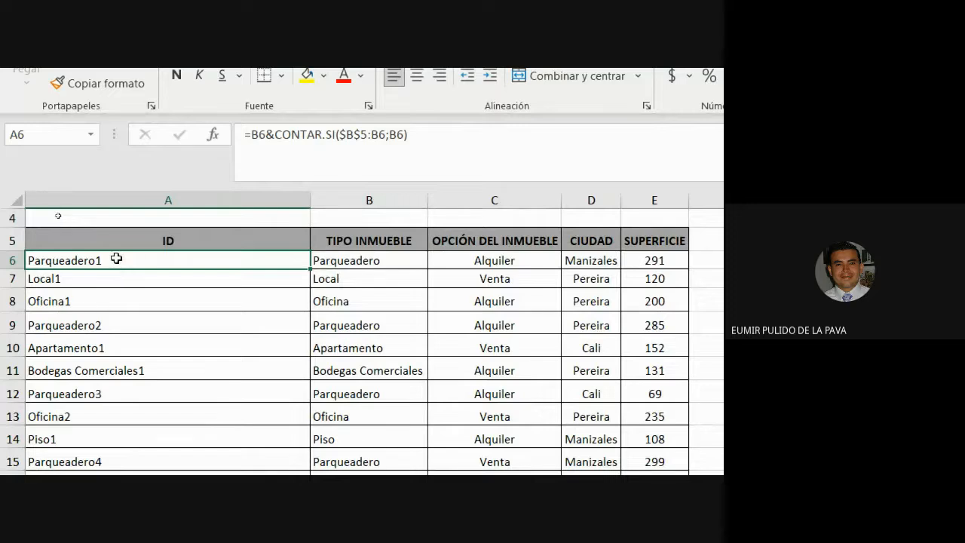
Choose Oficina as the TIPO INMUEBLE in the dropdown
drag(116, 259, 148, 452)
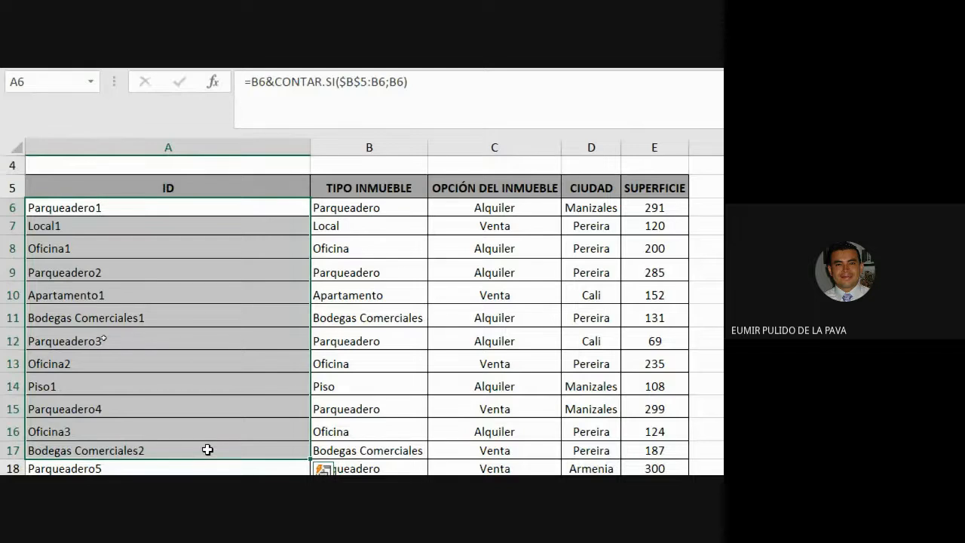
click(380, 145)
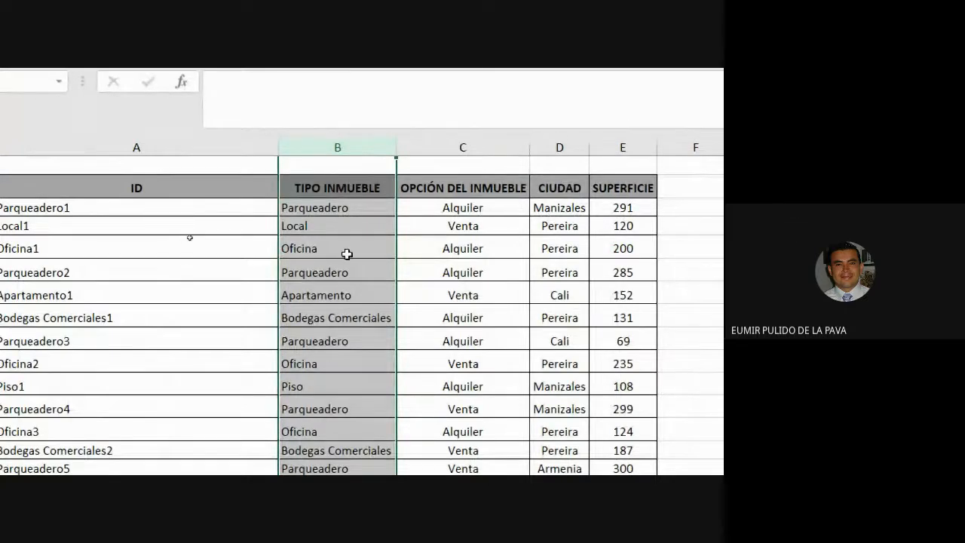
scroll(536, 198, right, 3)
click(697, 194)
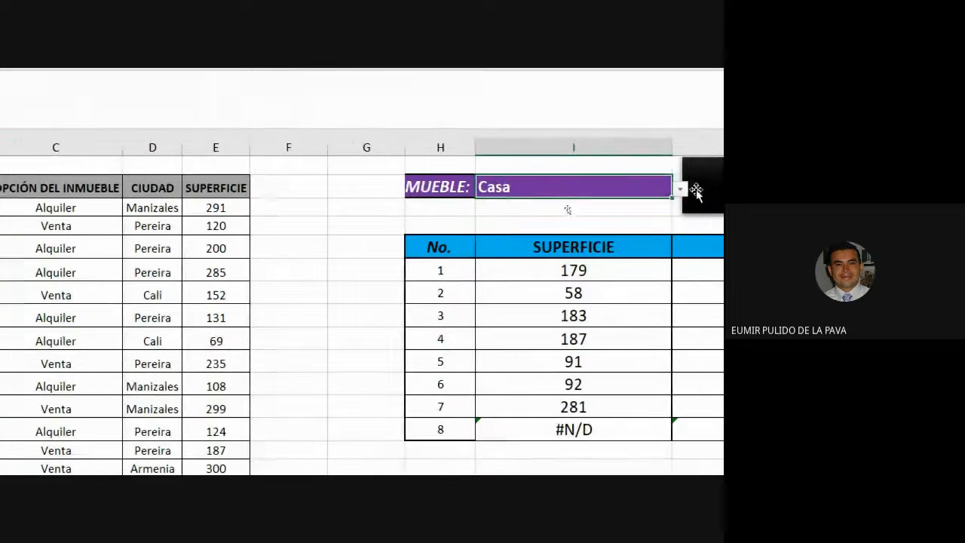
click(680, 189)
click(521, 219)
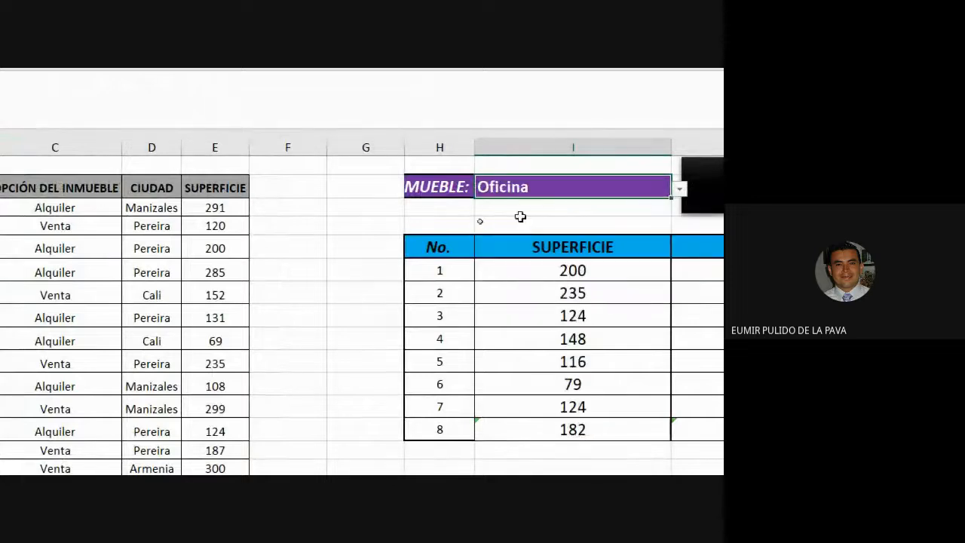
Highlight the Oficina rows in the data table to compare them with the results table
scroll(392, 219, left, 3)
drag(329, 209, 650, 245)
click(350, 253)
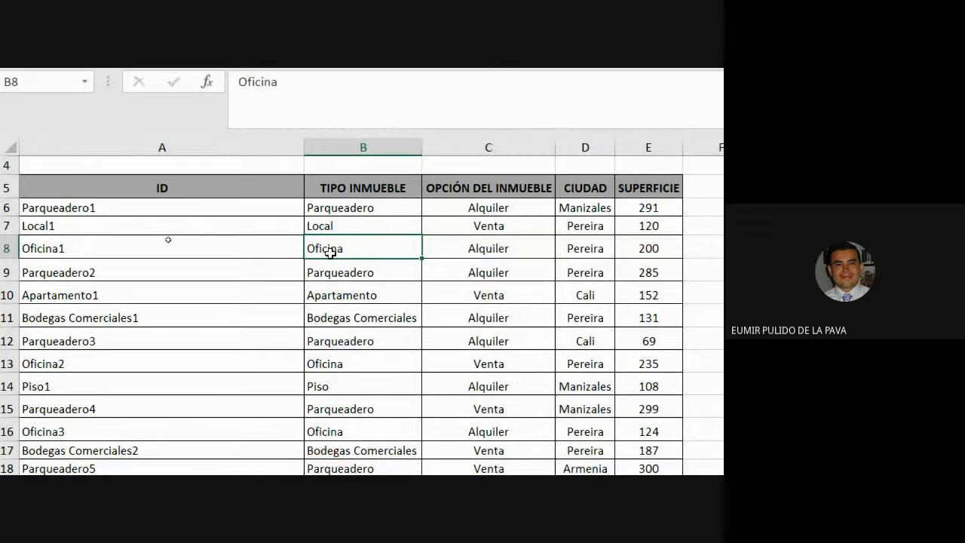
drag(338, 246, 642, 240)
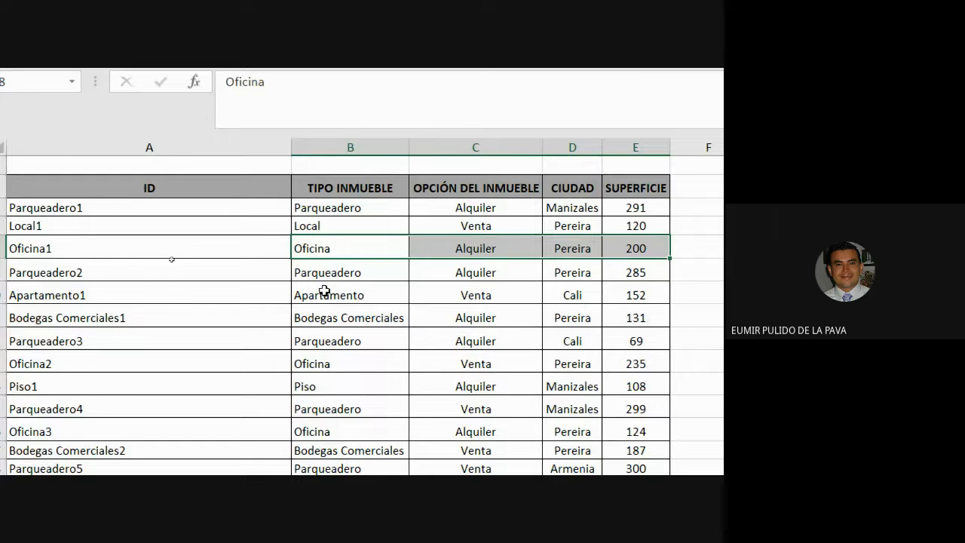
drag(314, 362, 613, 359)
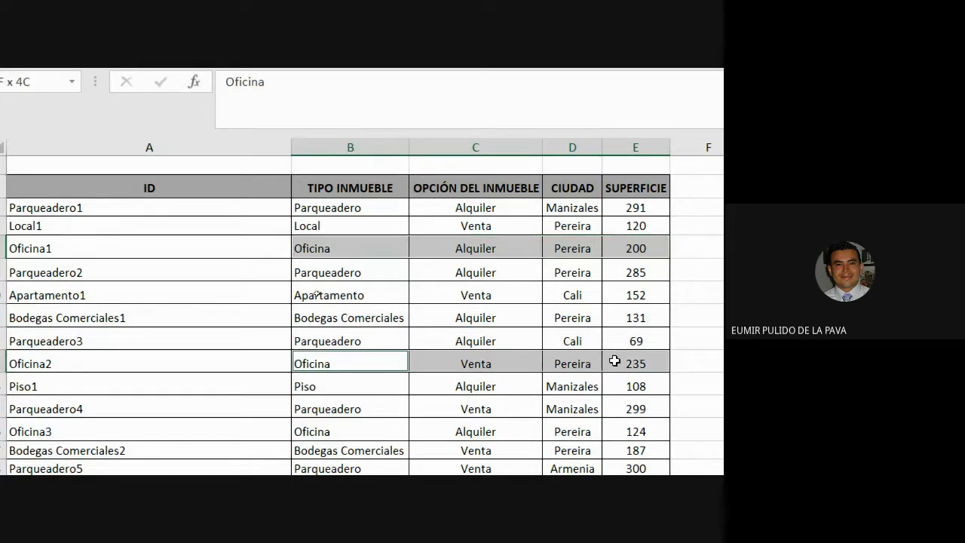
scroll(565, 457, down, 2)
drag(366, 339, 631, 345)
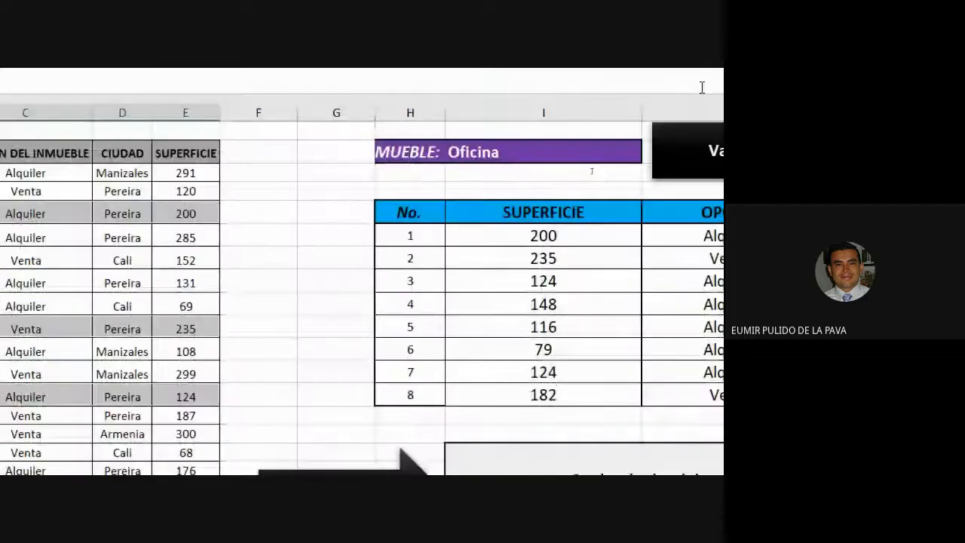
click(235, 192)
drag(235, 193, 259, 440)
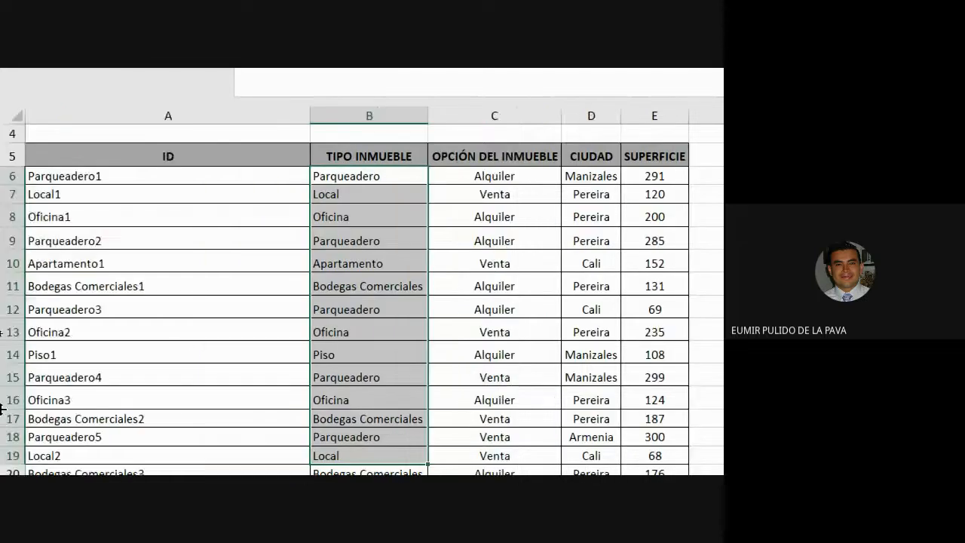
click(153, 112)
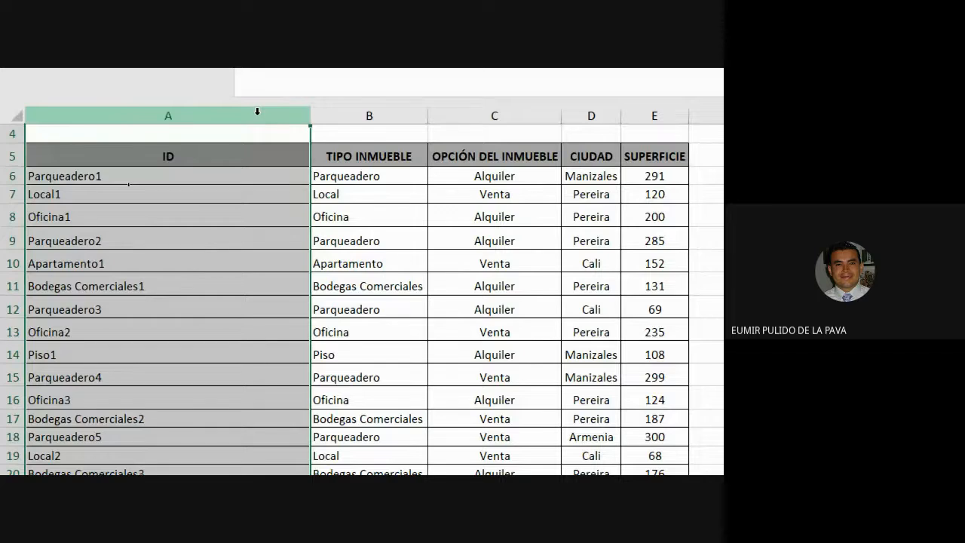
scroll(476, 143, right, 10)
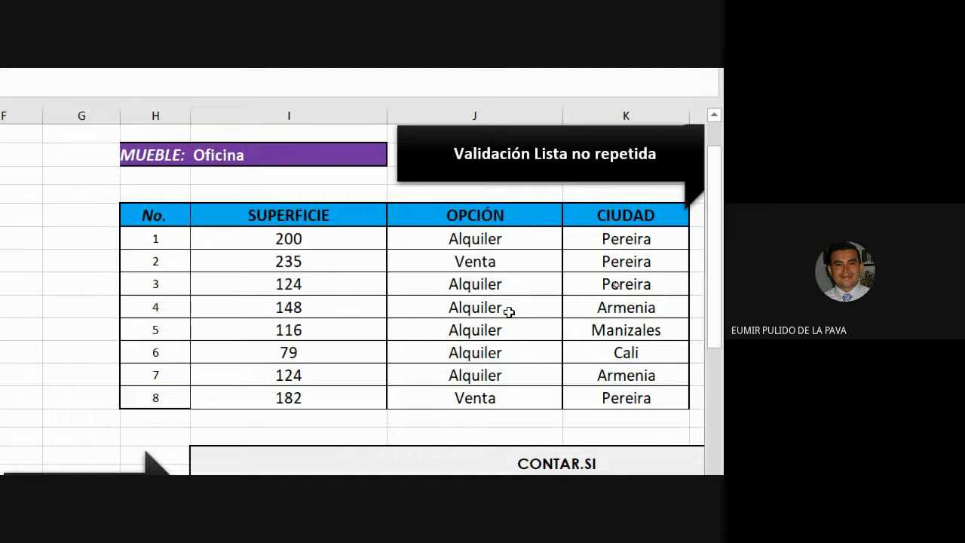
click(205, 151)
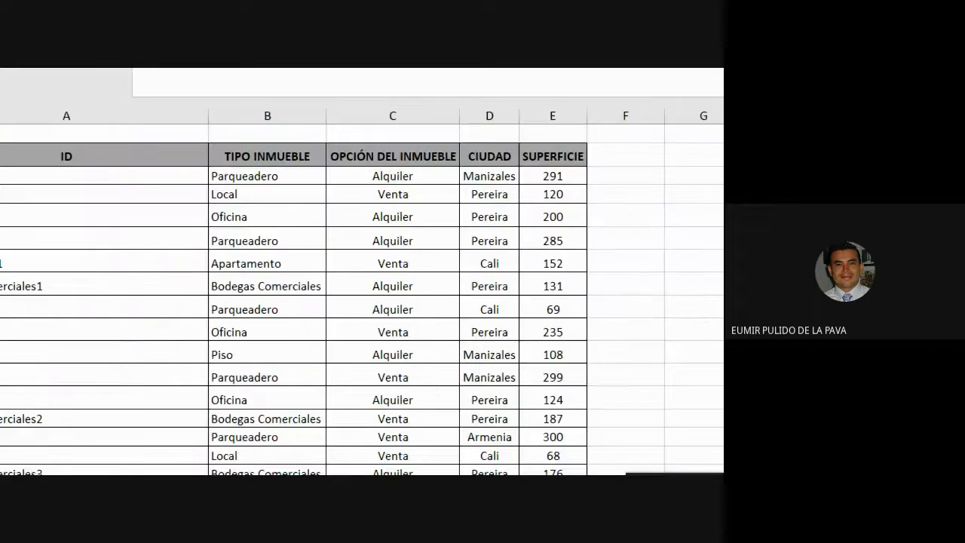
Enlarge the font of the ID column cells to size 14
double_click(195, 178)
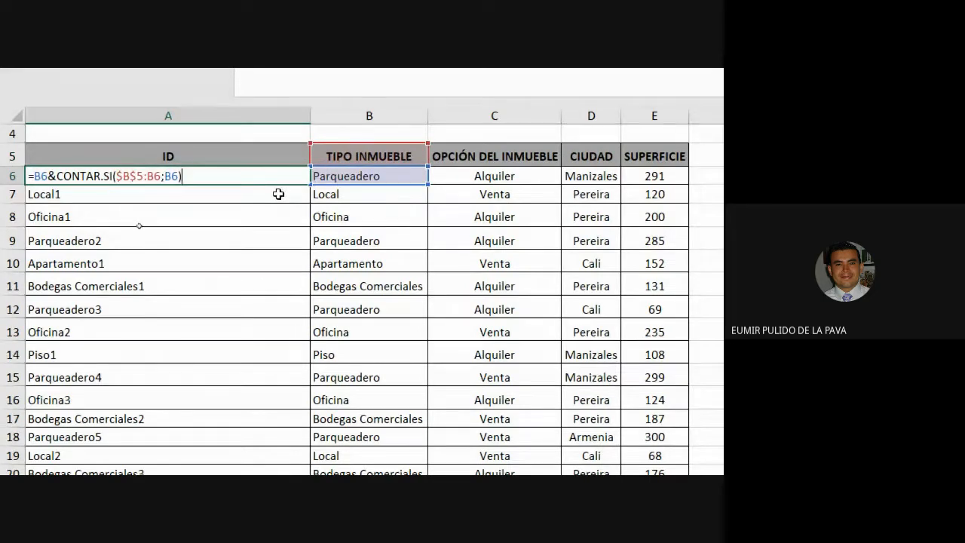
key(ctrl+Return)
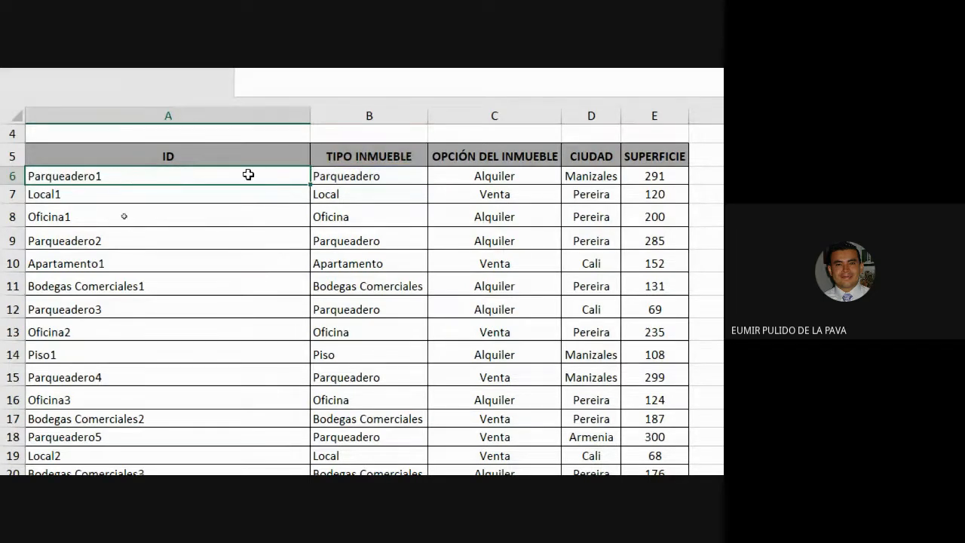
drag(248, 175, 231, 422)
click(337, 151)
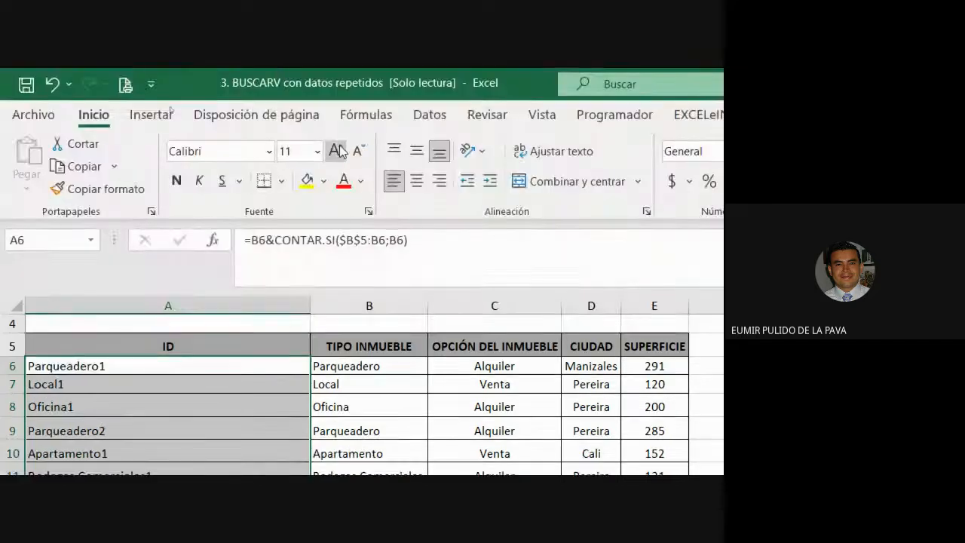
click(337, 151)
click(339, 150)
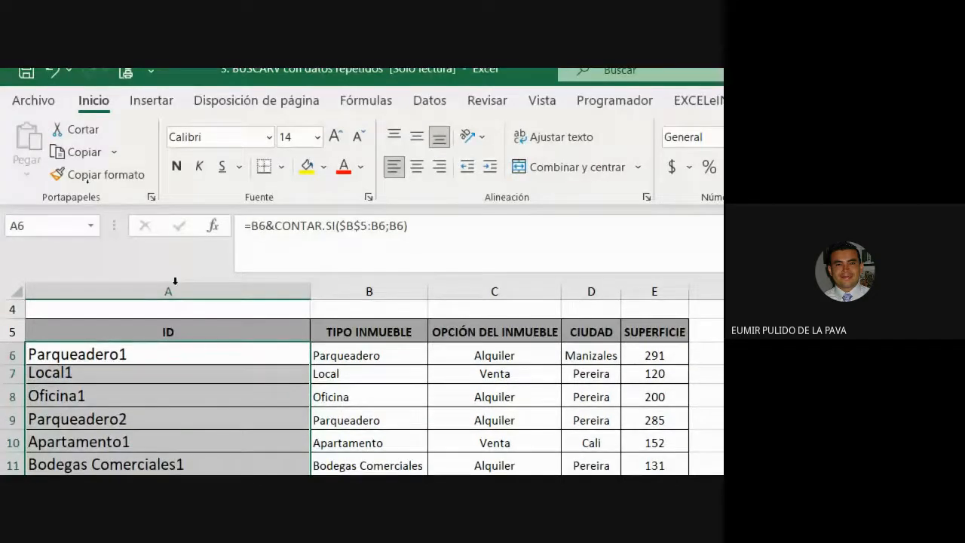
Remove the B6& prefix from the first ID formula, leaving =CONTAR.SI($B$5:B6;B6), and fill it down the column
double_click(200, 366)
click(289, 354)
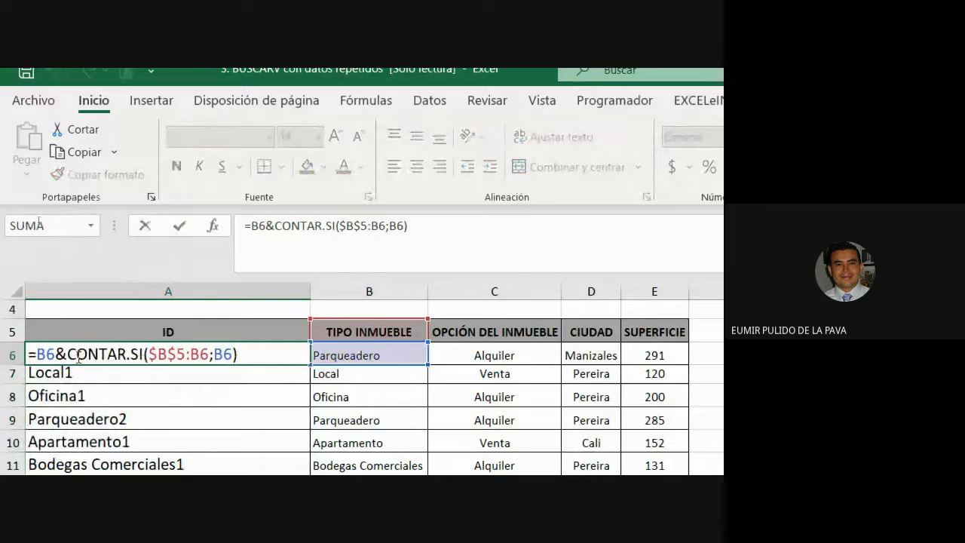
drag(69, 348, 283, 350)
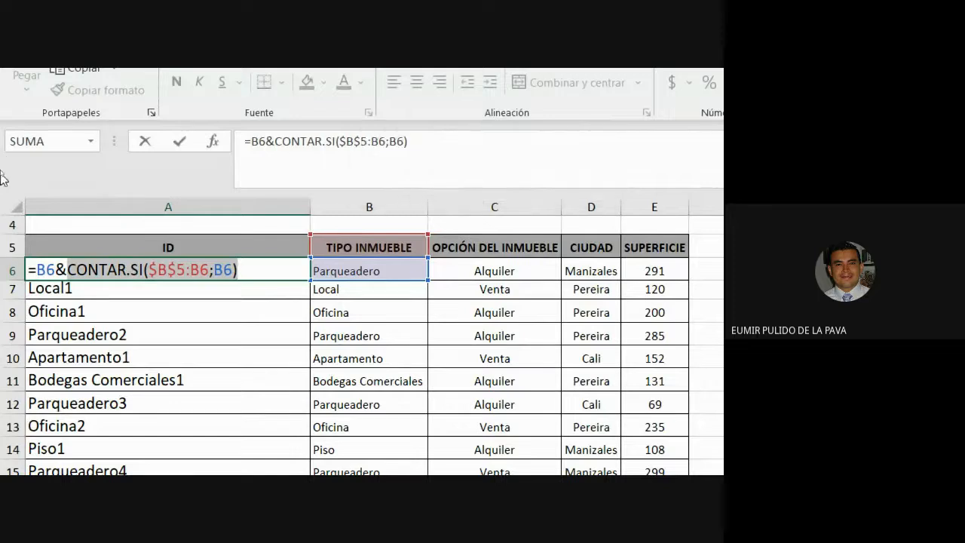
drag(67, 270, 209, 270)
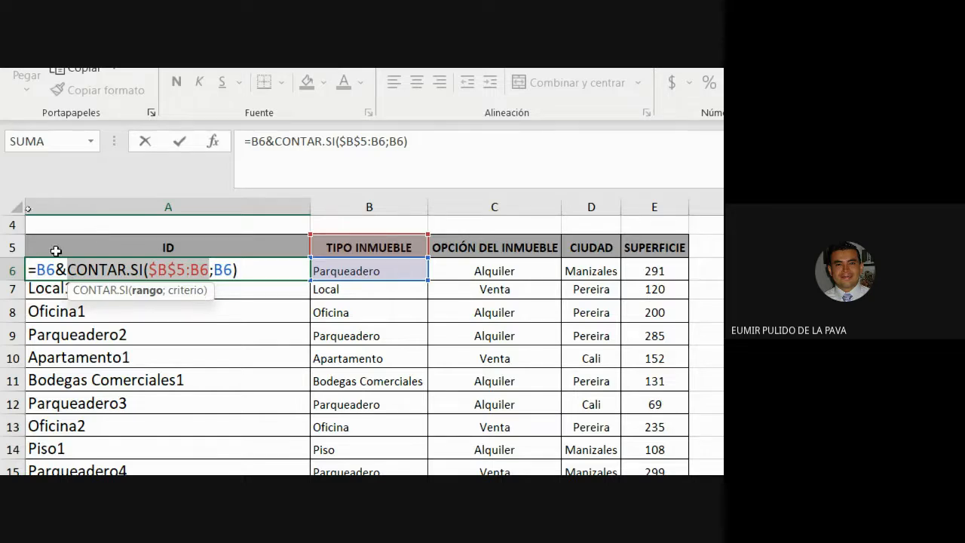
drag(65, 270, 37, 273)
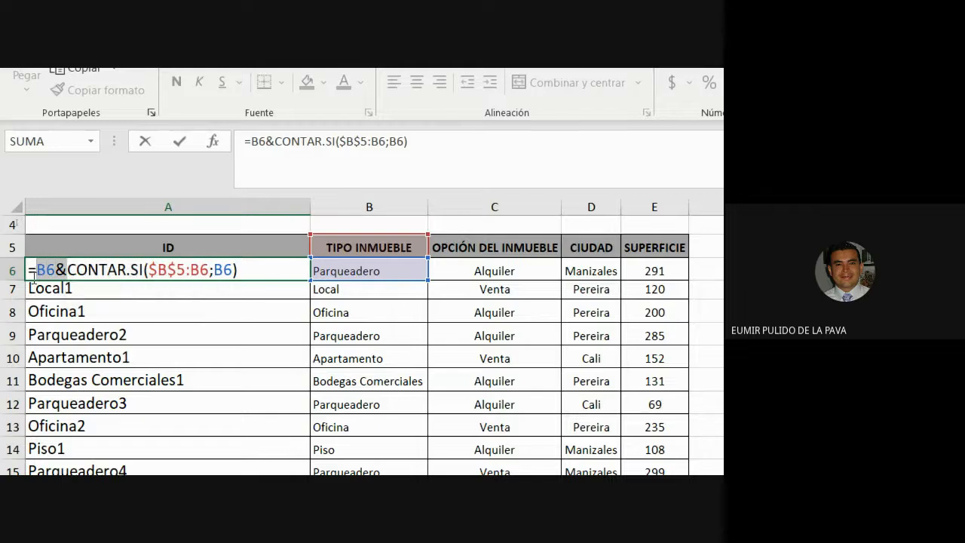
key(Delete)
key(Return)
click(291, 269)
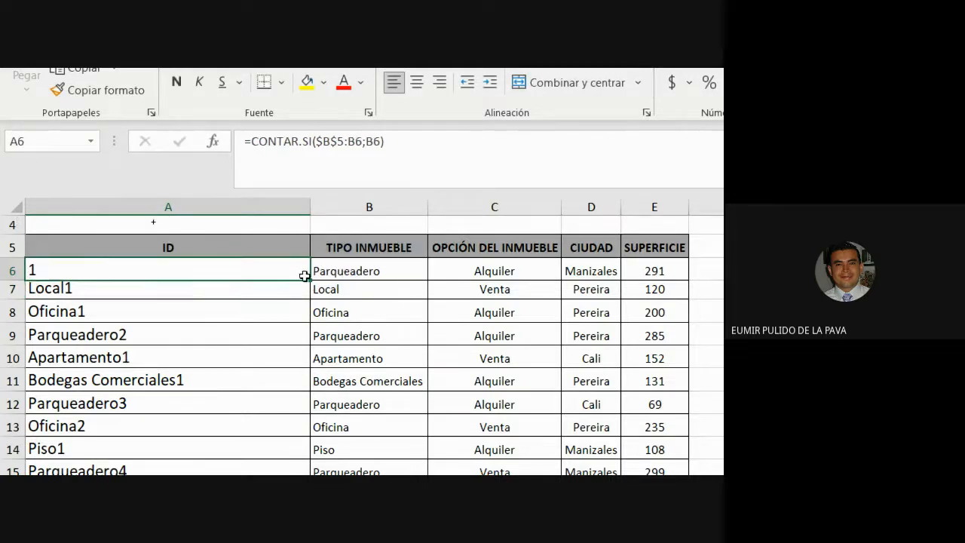
double_click(306, 280)
Examine the cumulative counts in the ID column against each row's TIPO INMUEBLE
click(39, 269)
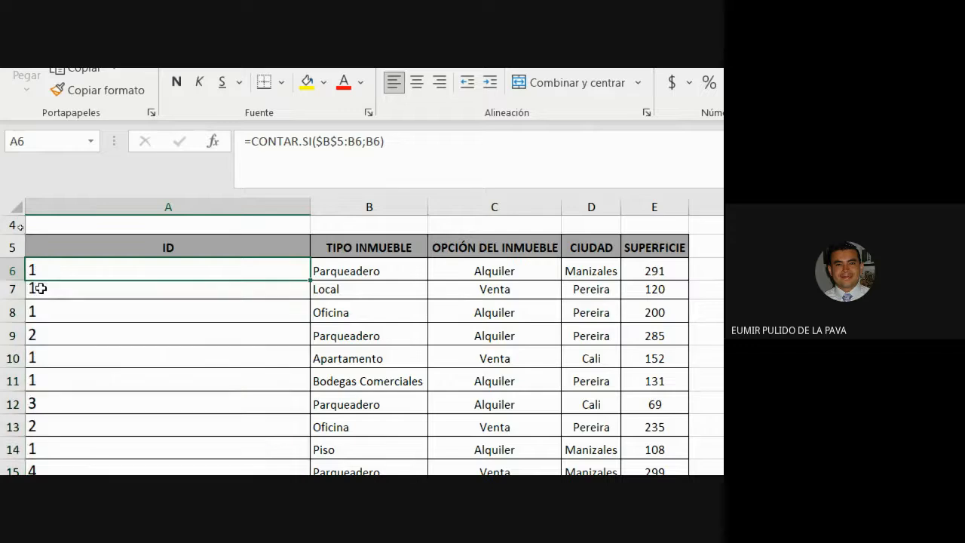
click(33, 288)
click(34, 309)
click(45, 333)
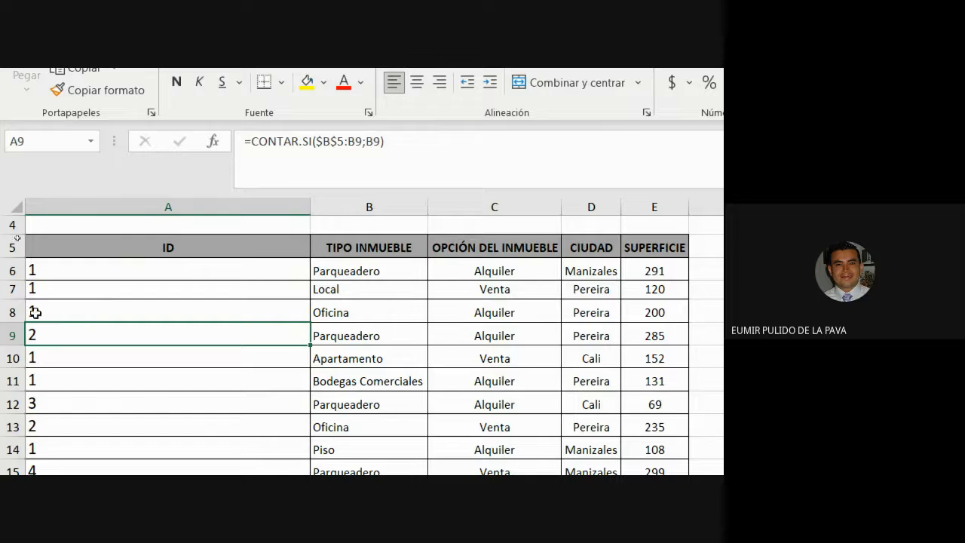
drag(35, 269, 35, 311)
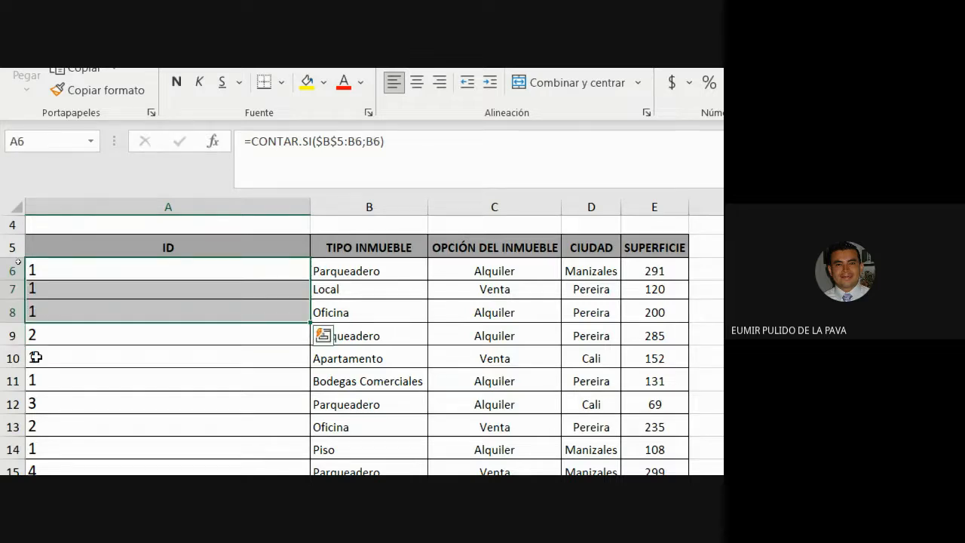
ctrl+click(35, 359)
ctrl+click(35, 380)
ctrl+click(50, 445)
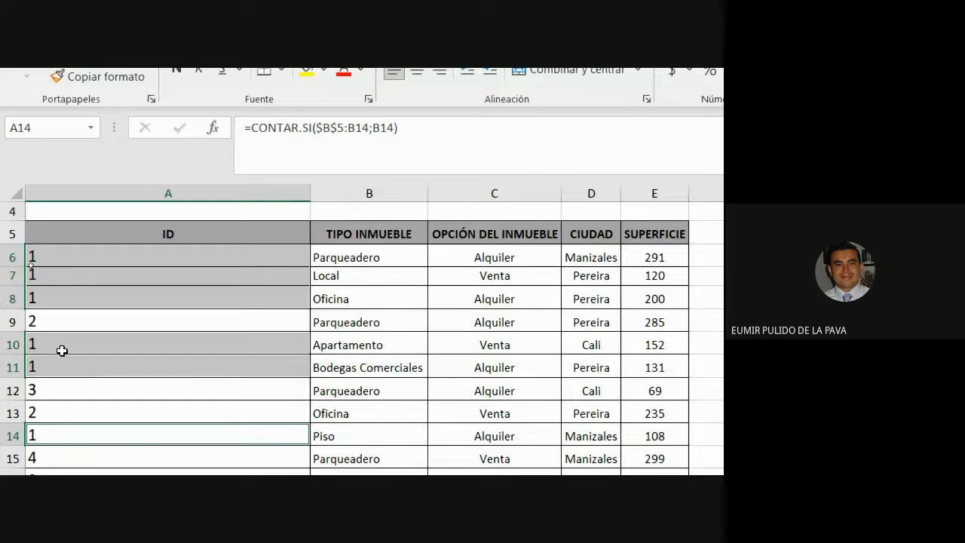
click(166, 256)
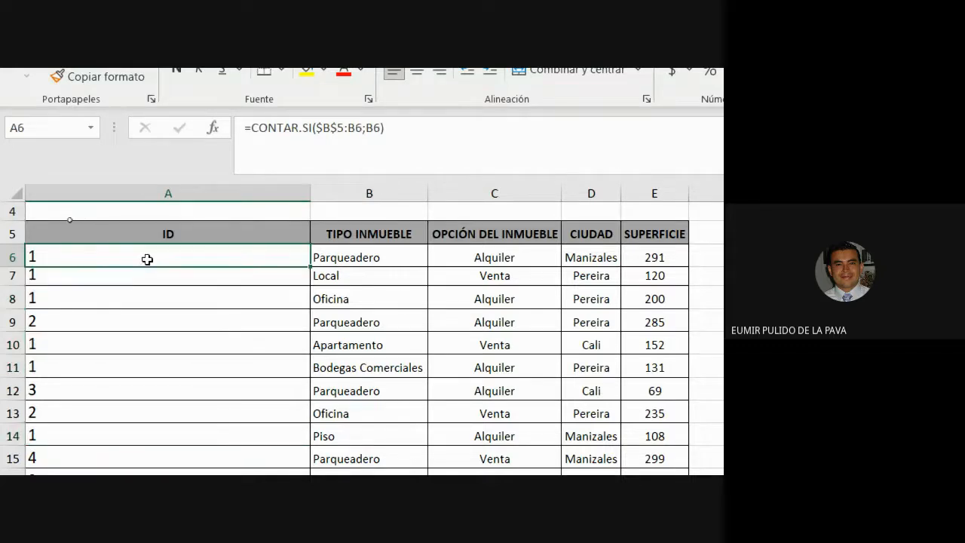
drag(282, 251, 355, 255)
drag(226, 276, 338, 279)
drag(251, 297, 345, 297)
drag(219, 340, 339, 371)
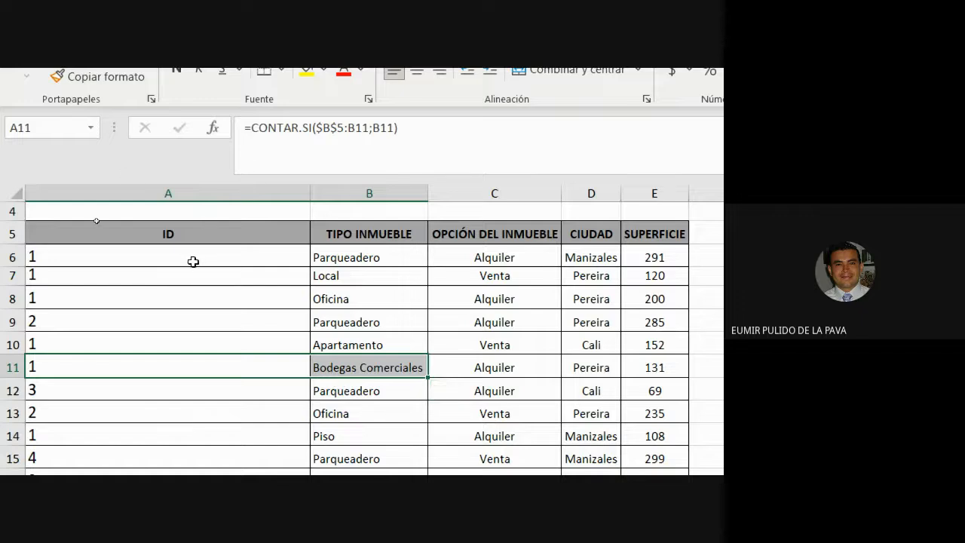
Append &B6 to the first ID formula so the count is followed by the property type
double_click(195, 261)
click(37, 256)
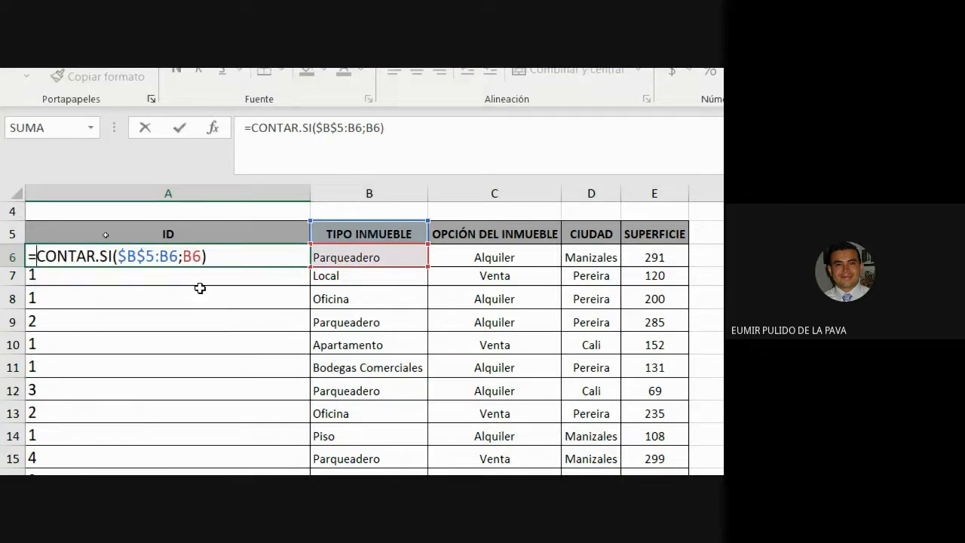
click(255, 259)
text(&)
click(379, 258)
key(Return)
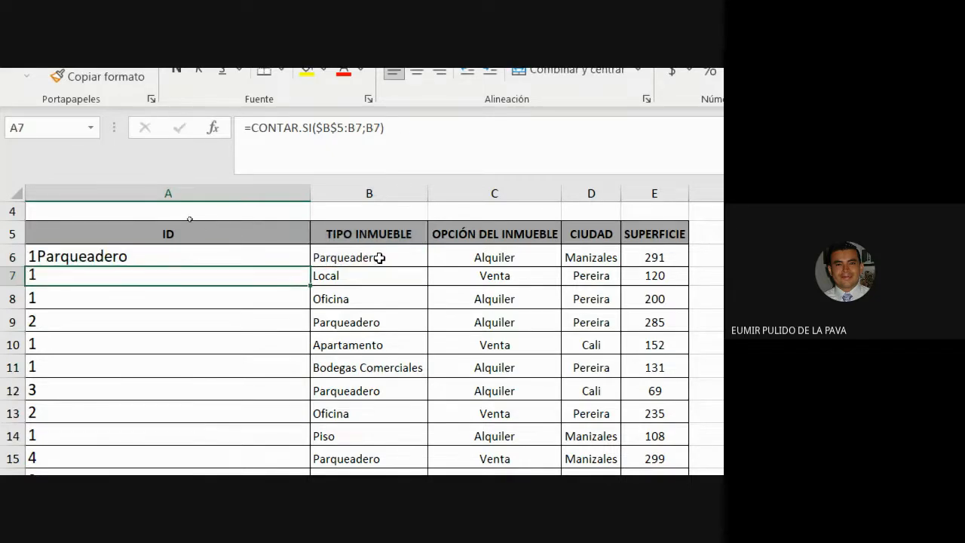
Fill the ID formula =CONTAR.SI($B$5:B6;B6)&B6 down the whole ID column
click(297, 256)
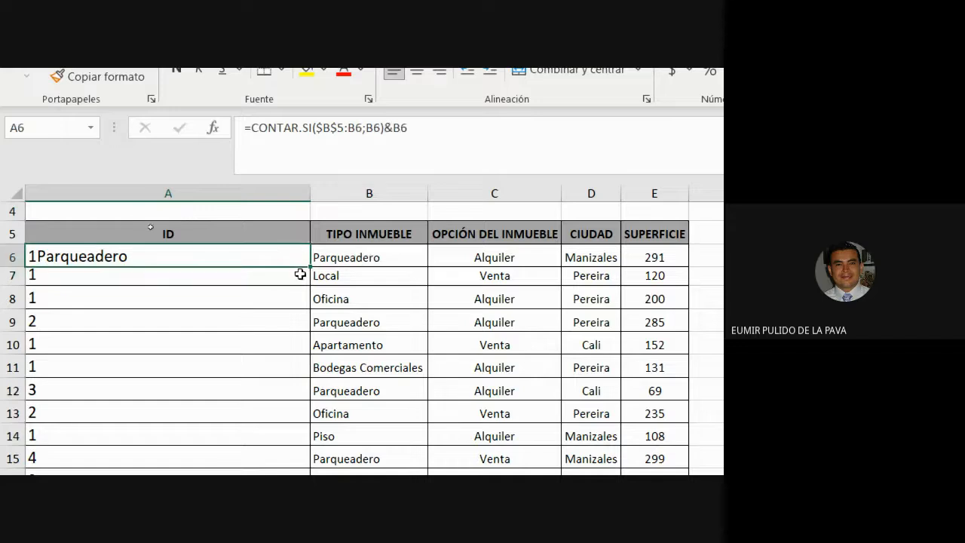
double_click(307, 266)
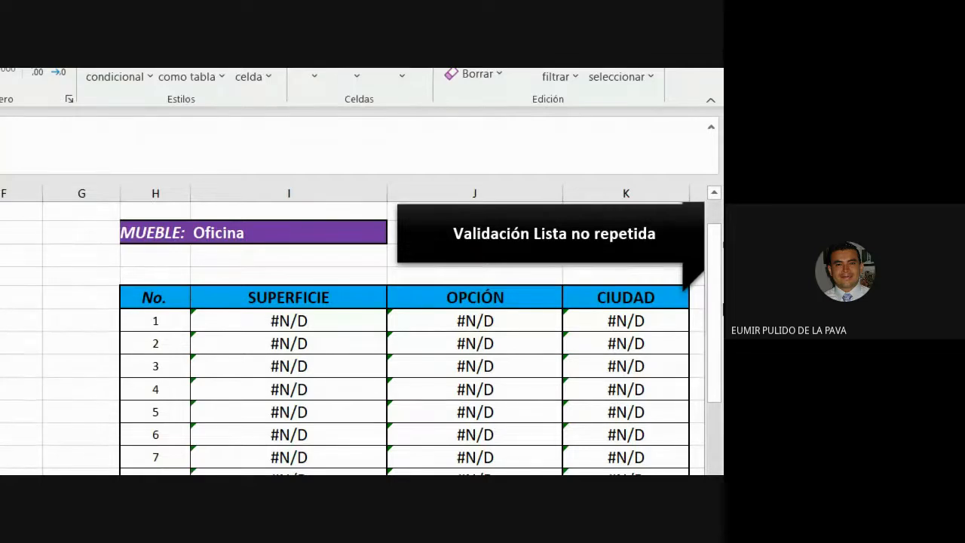
Rewrite the first SUPERFICIE lookup value as $H9&$I$5 and fill the formula down to row 8 of the results table
double_click(310, 324)
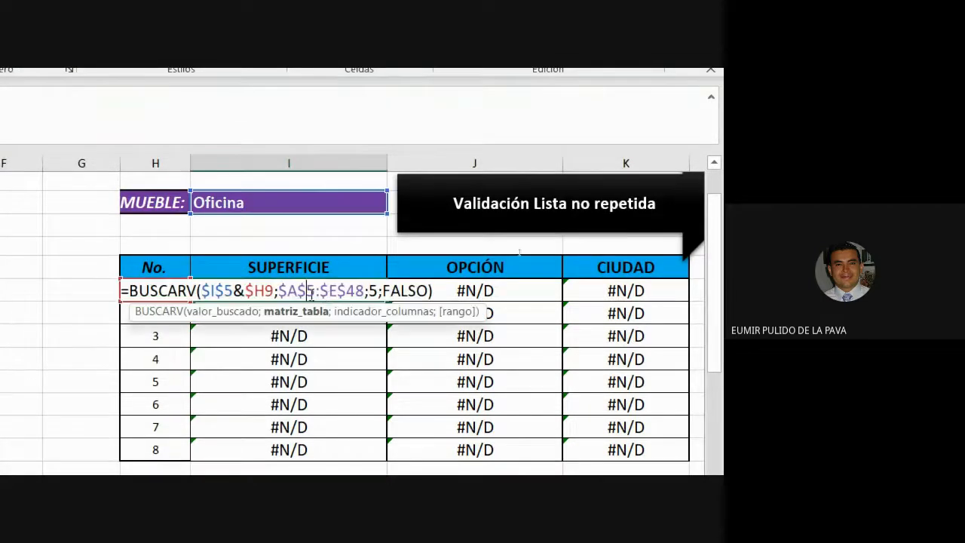
drag(201, 291, 257, 296)
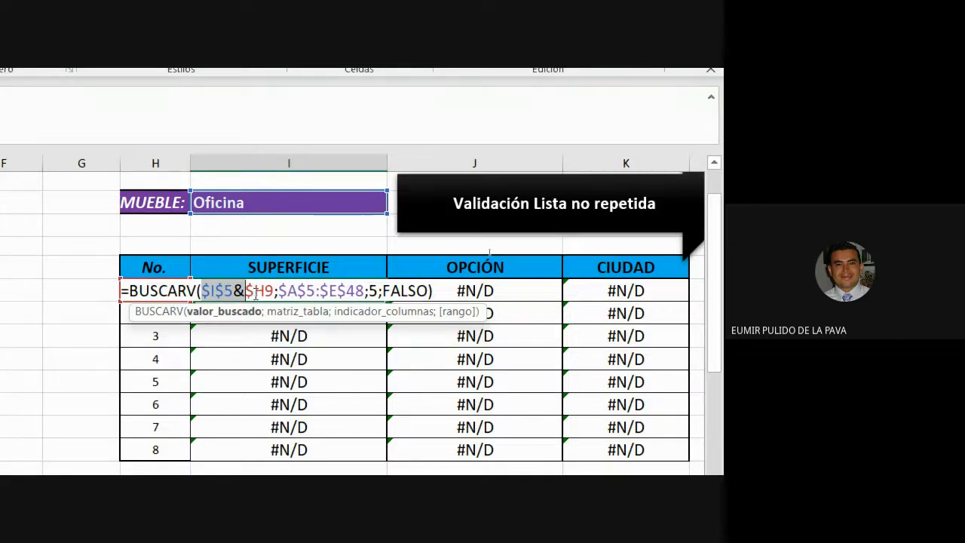
key(Delete)
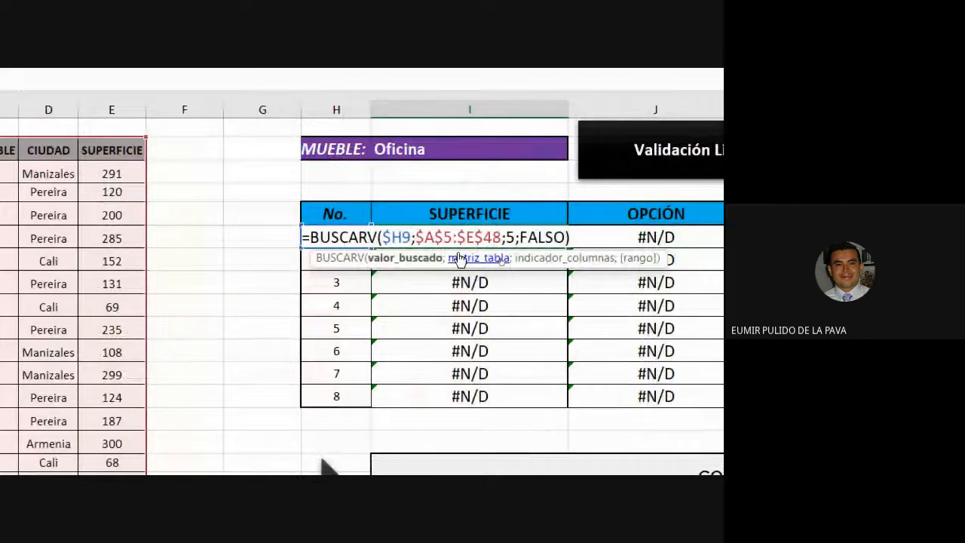
text(&)
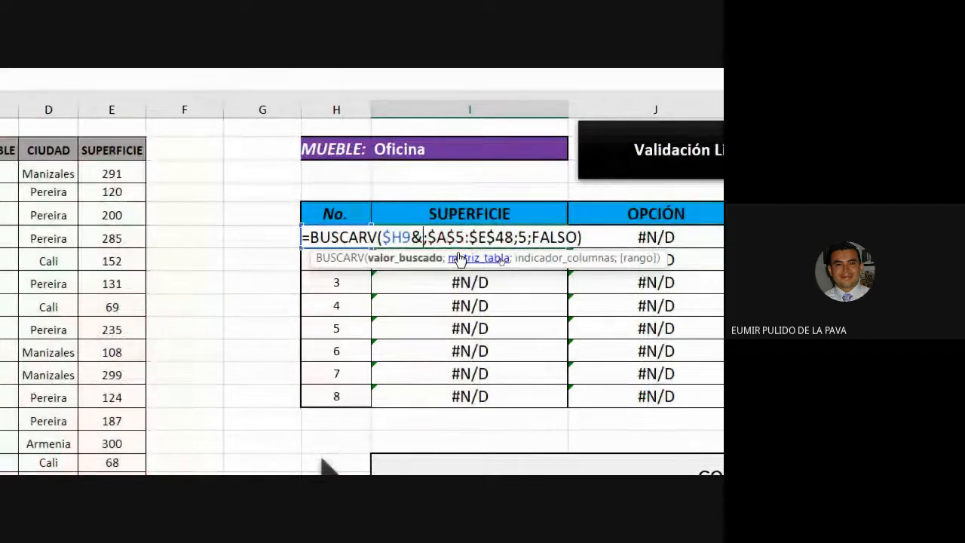
click(428, 150)
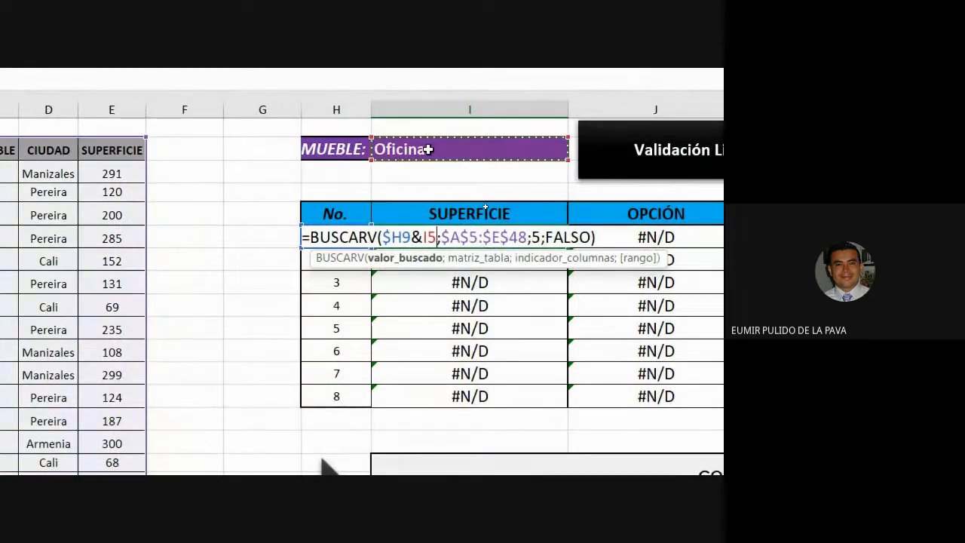
key(F4)
key(F4)
key(F4)
key(F4)
key(F4)
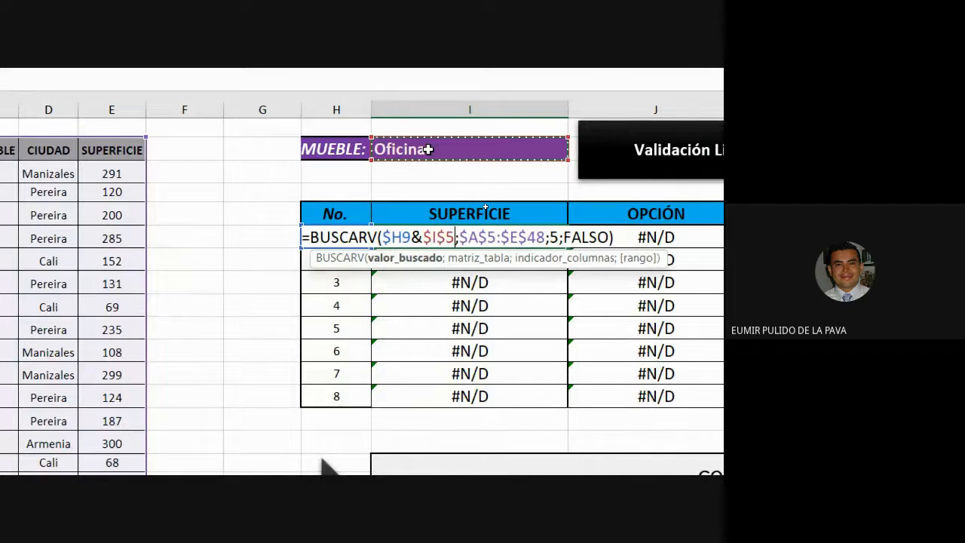
key(Return)
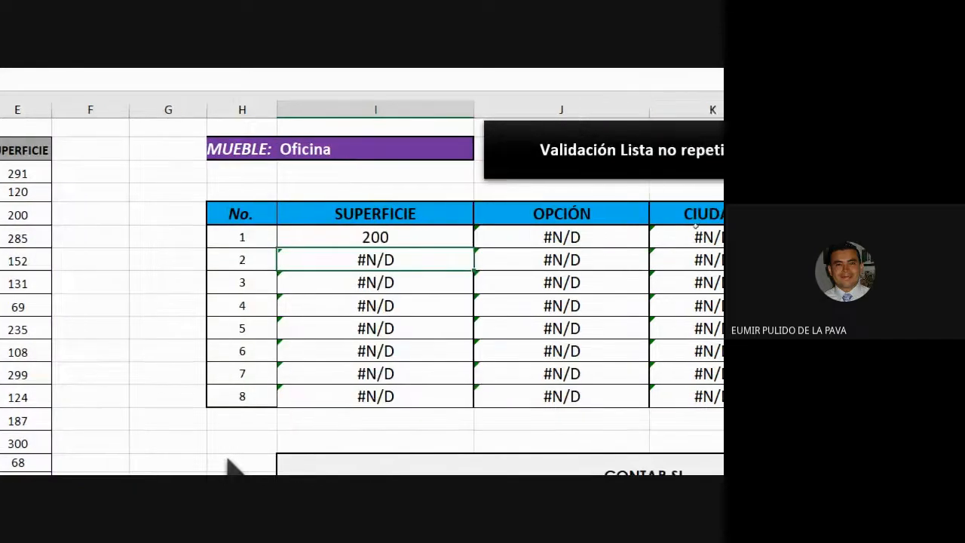
click(353, 232)
drag(385, 248, 364, 405)
Change the first OPCIÓN formula's lookup value to $H9&$I$5
click(485, 237)
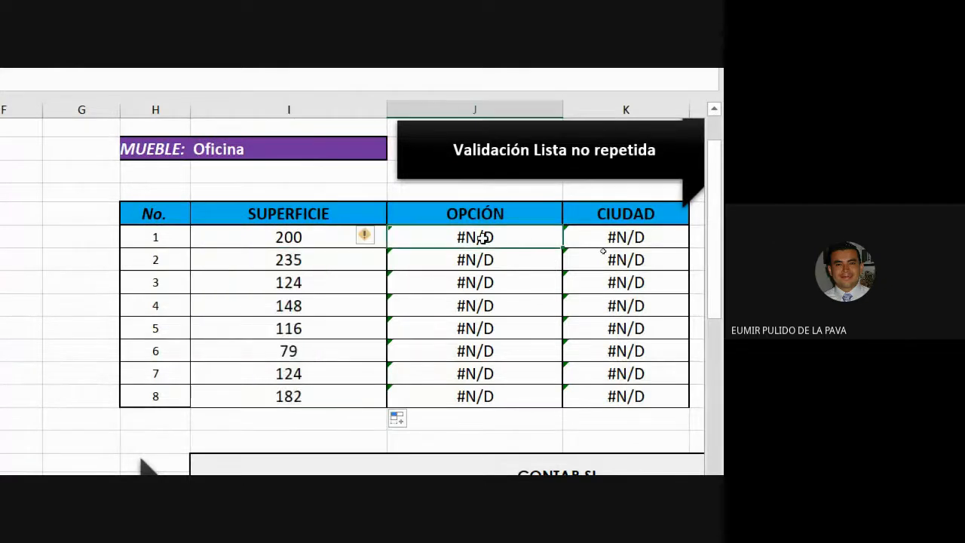
double_click(482, 238)
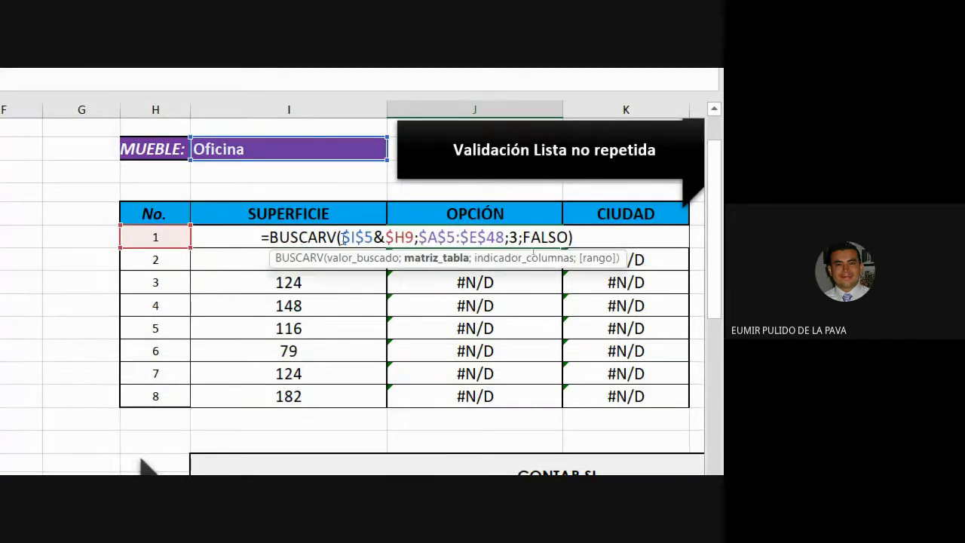
drag(343, 238, 385, 237)
key(BackSpace)
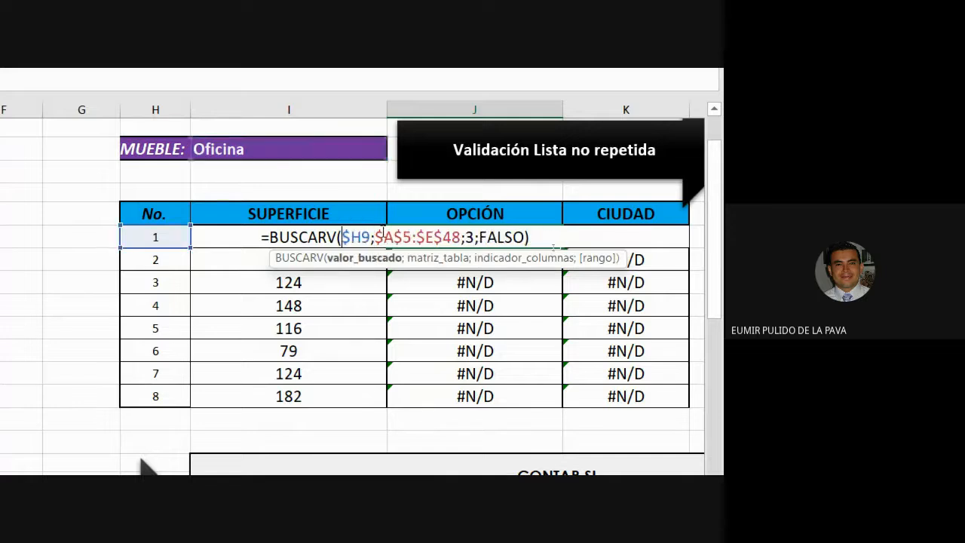
click(370, 238)
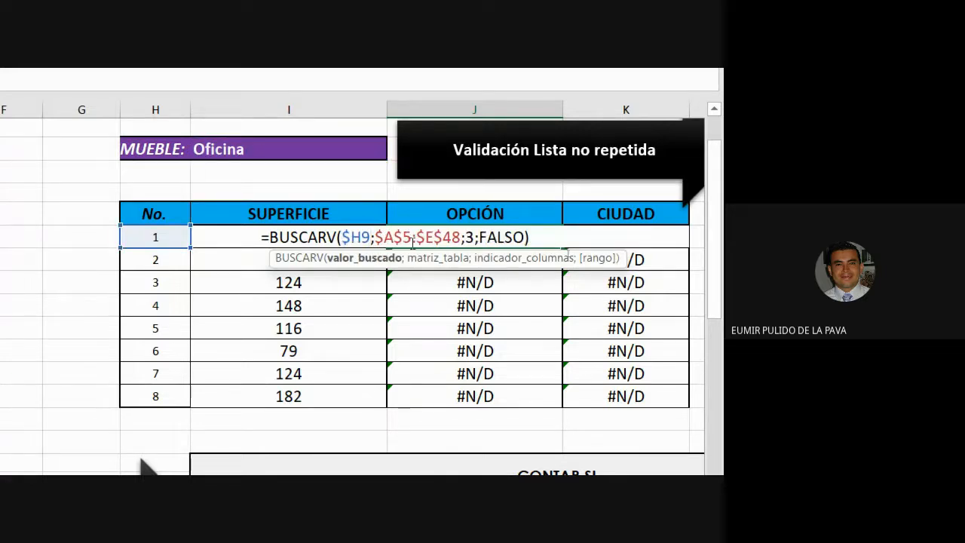
text(&$I$5)
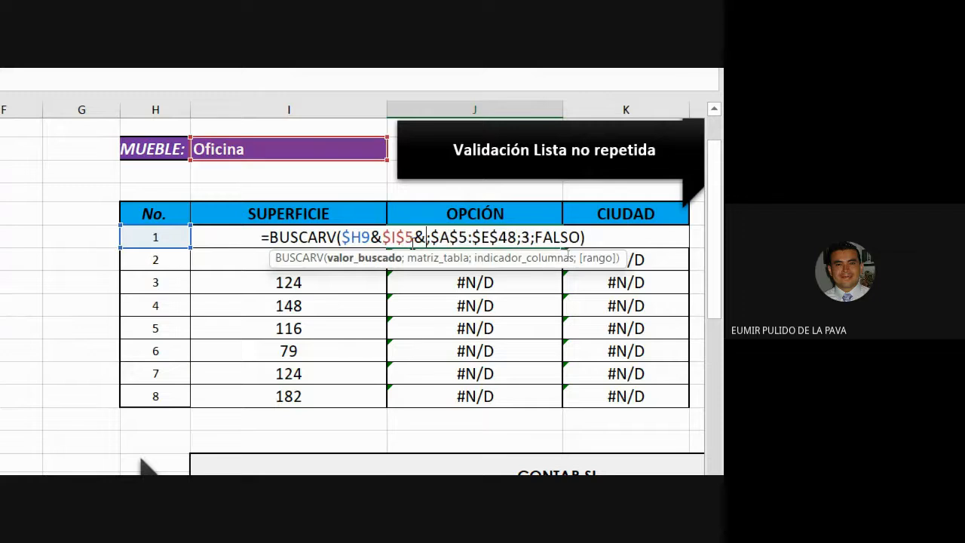
key(Return)
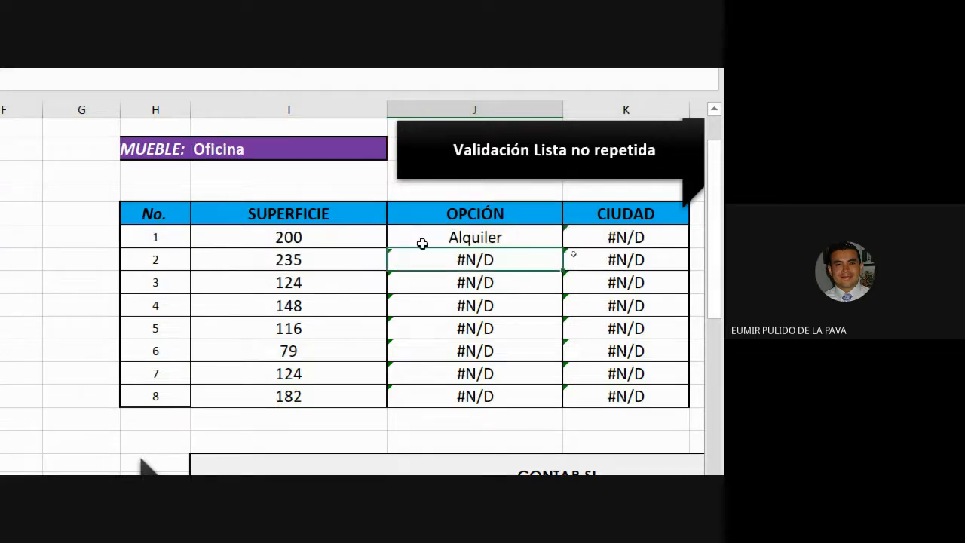
Change the first CIUDAD formula's lookup value to $H9&$I$5, then fill the OPCIÓN and CIUDAD formulas down the table
double_click(593, 238)
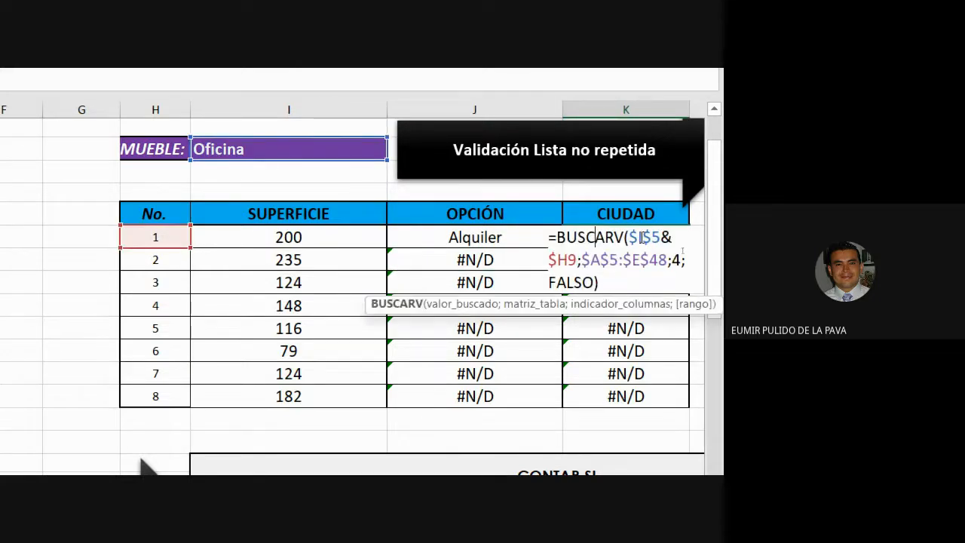
drag(629, 236, 675, 236)
key(ctrl+c)
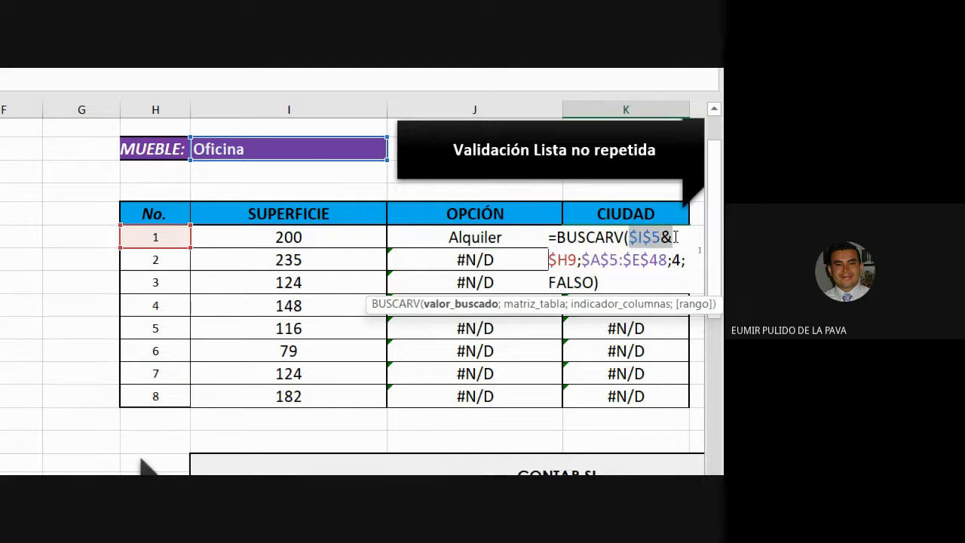
key(Delete)
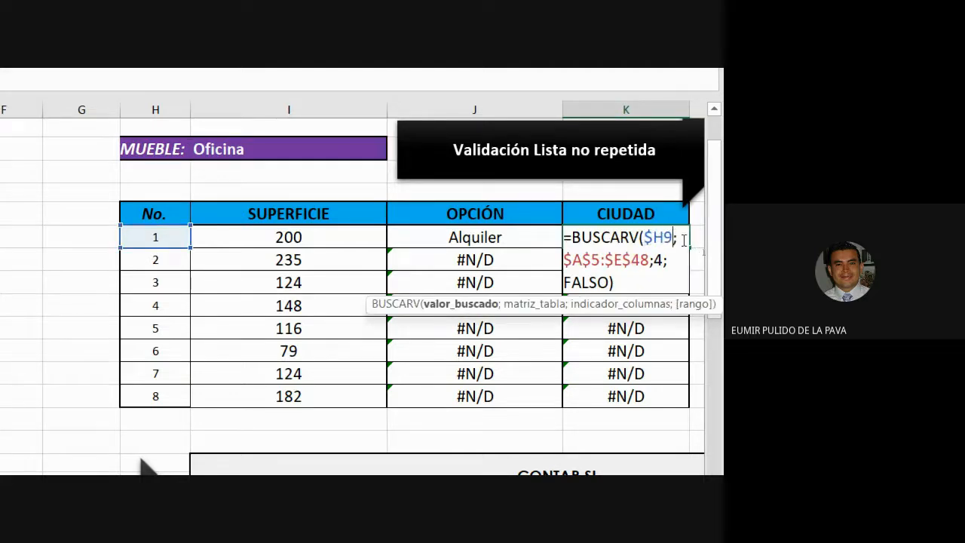
text(&)
key(ctrl+v)
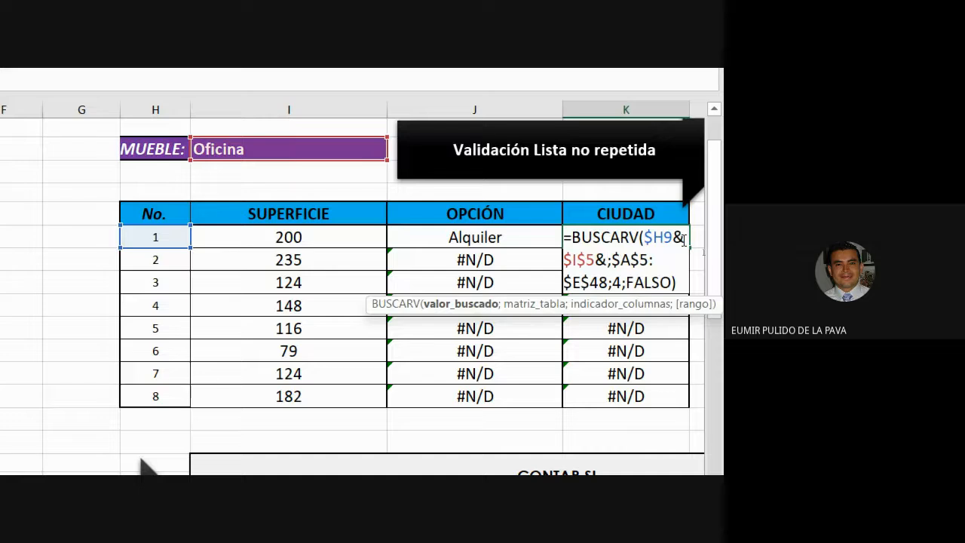
key(BackSpace)
key(Return)
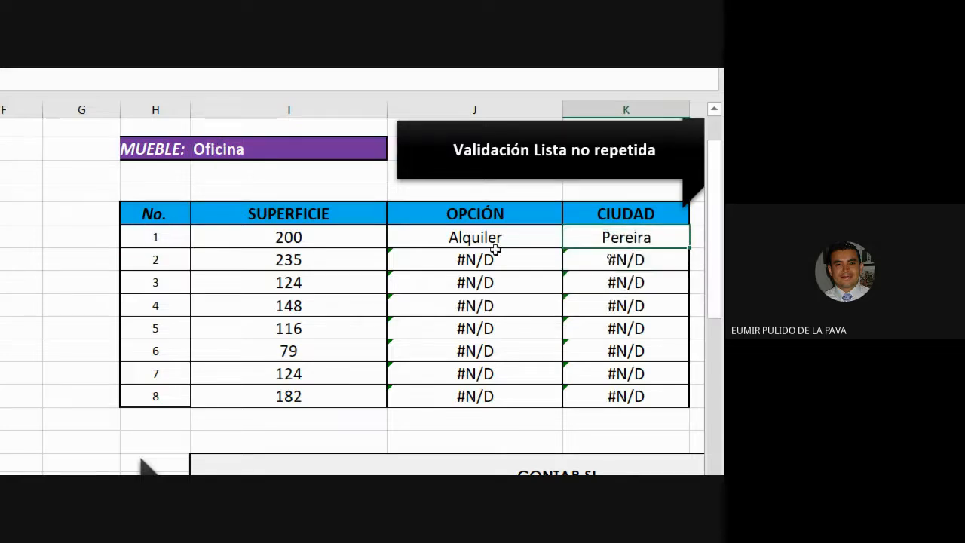
click(502, 237)
drag(501, 238, 643, 414)
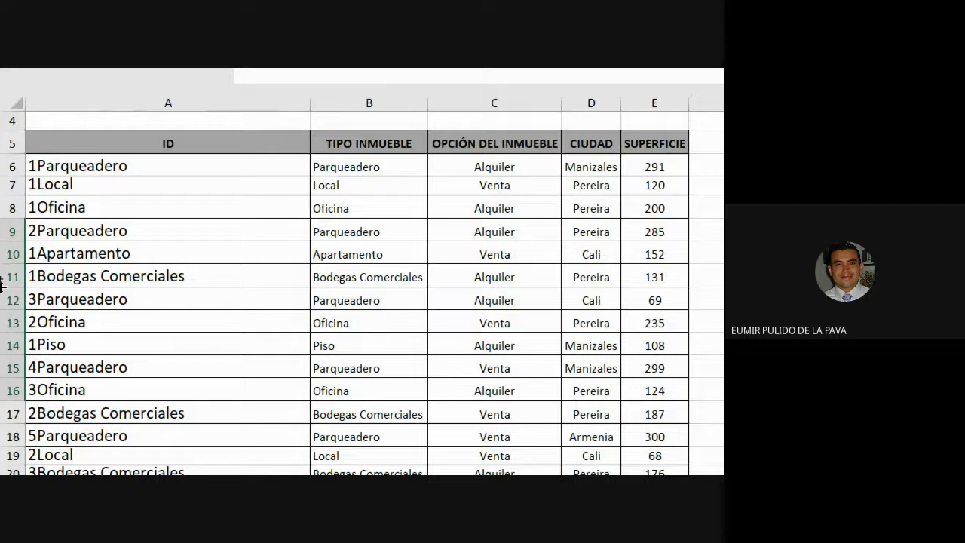
click(143, 103)
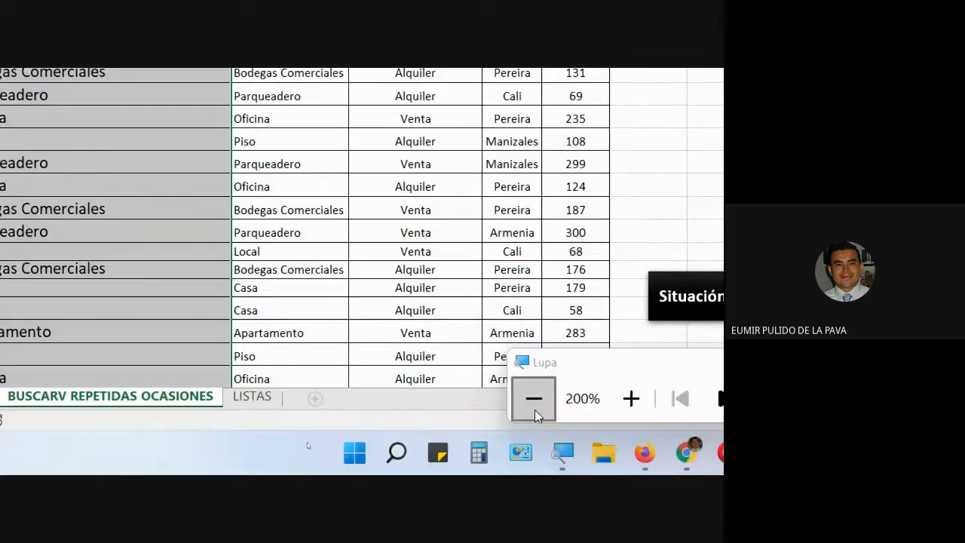
click(535, 409)
key(super+minus)
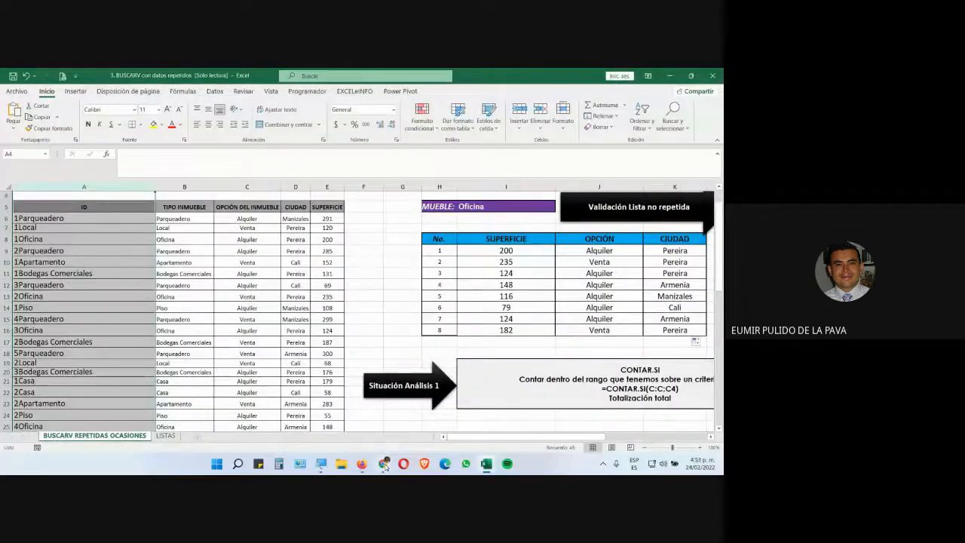
key(alt+Tab)
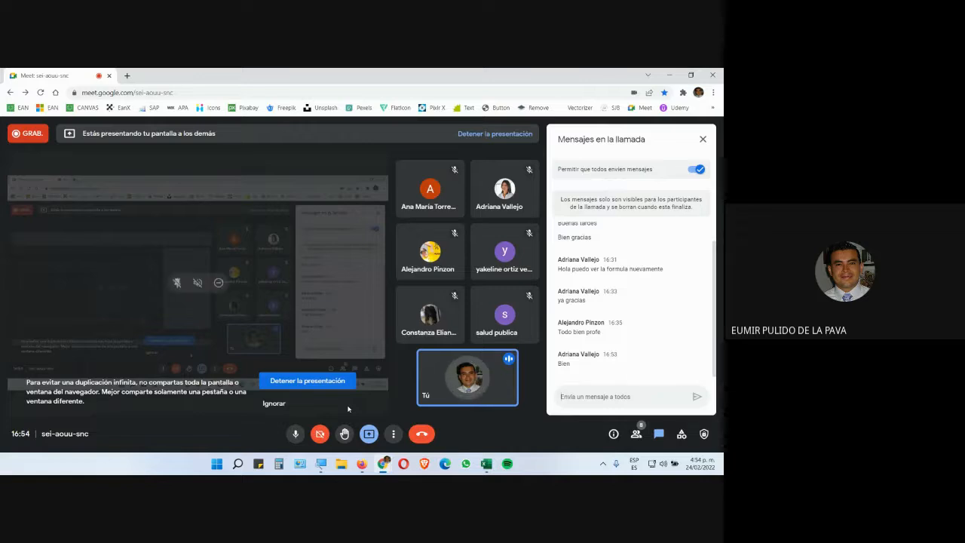
key(ctrl+d)
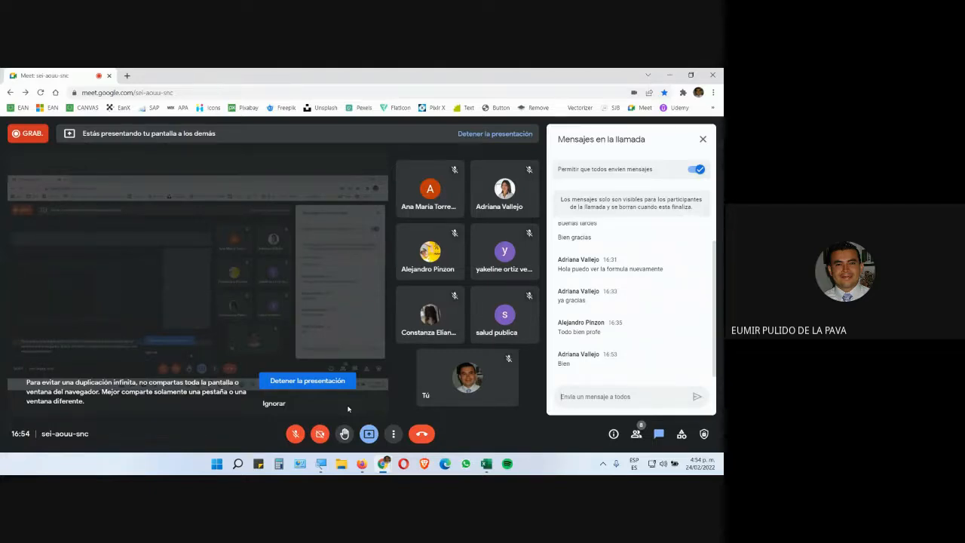
key(ctrl+d)
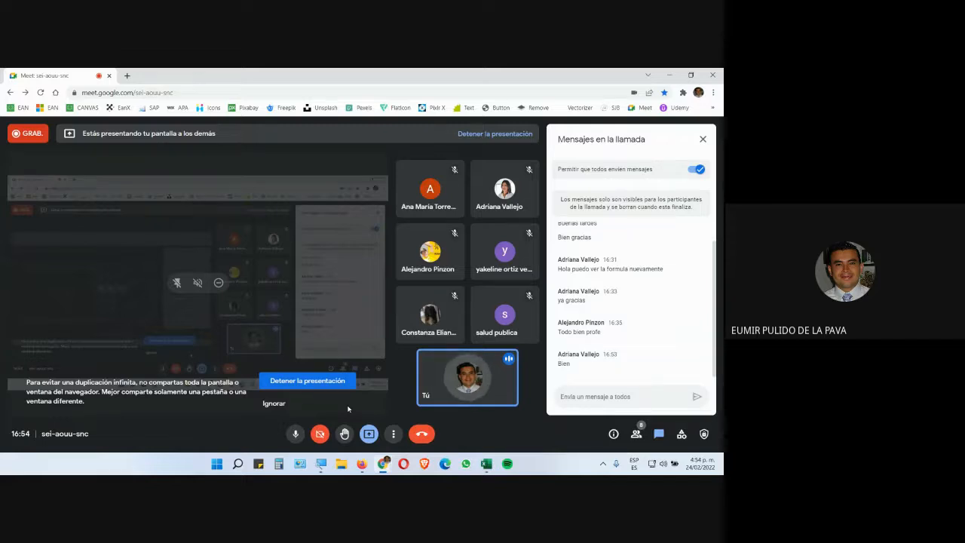
key(alt+Tab)
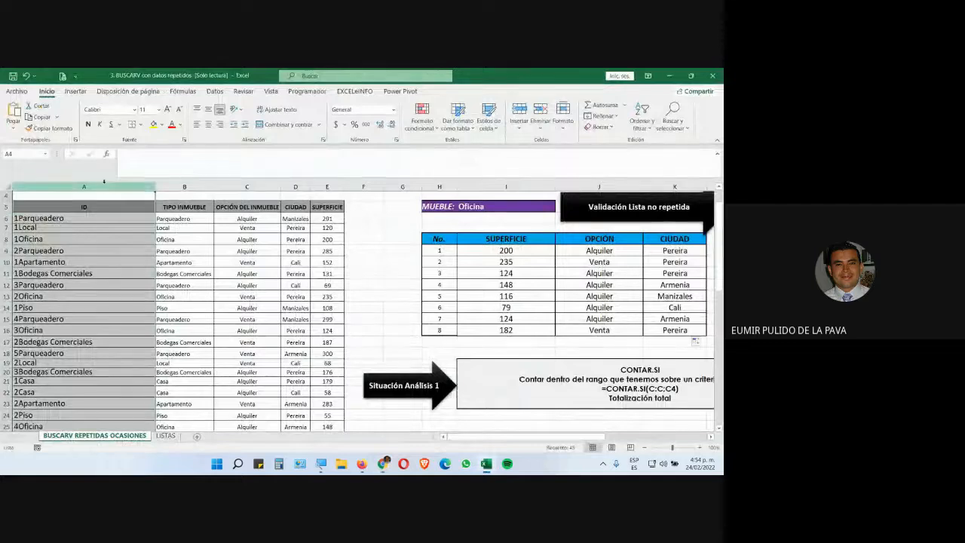
click(321, 463)
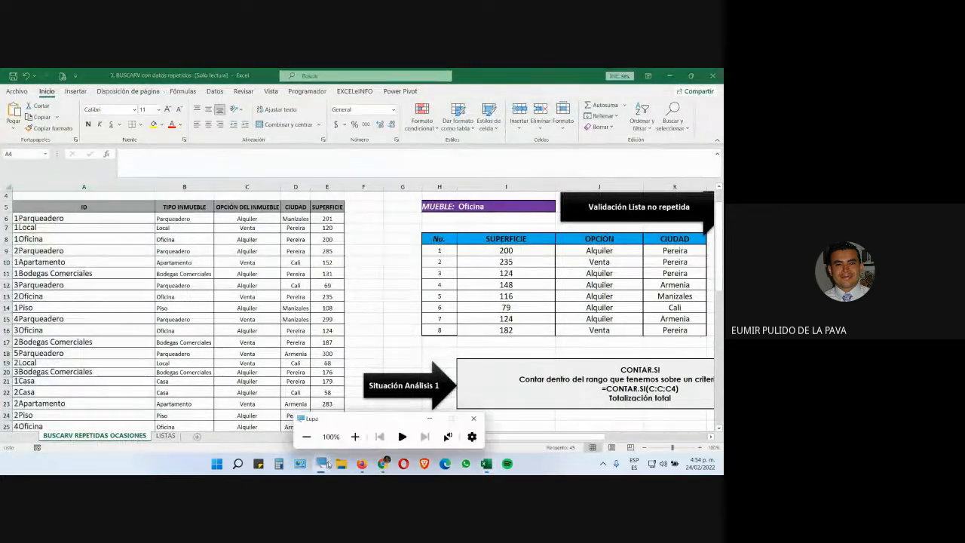
click(354, 435)
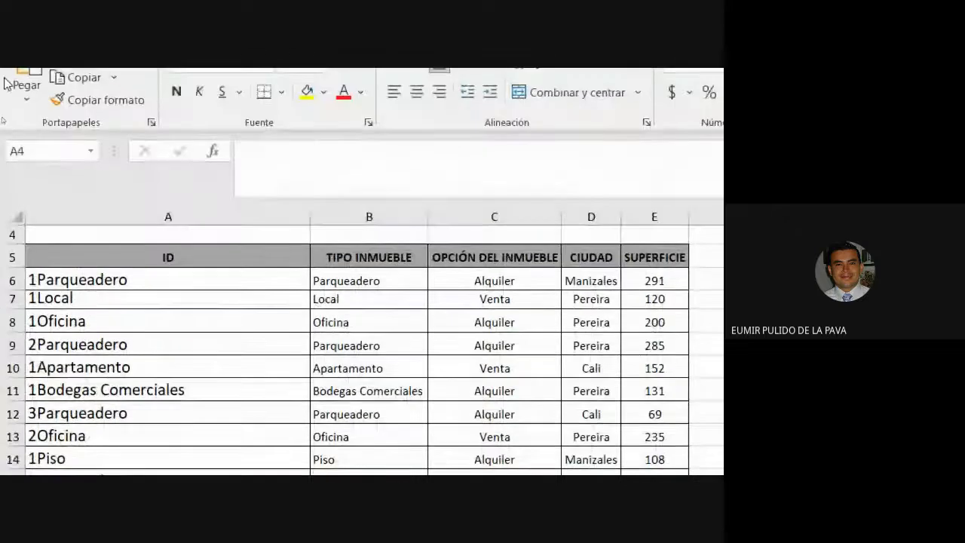
click(209, 217)
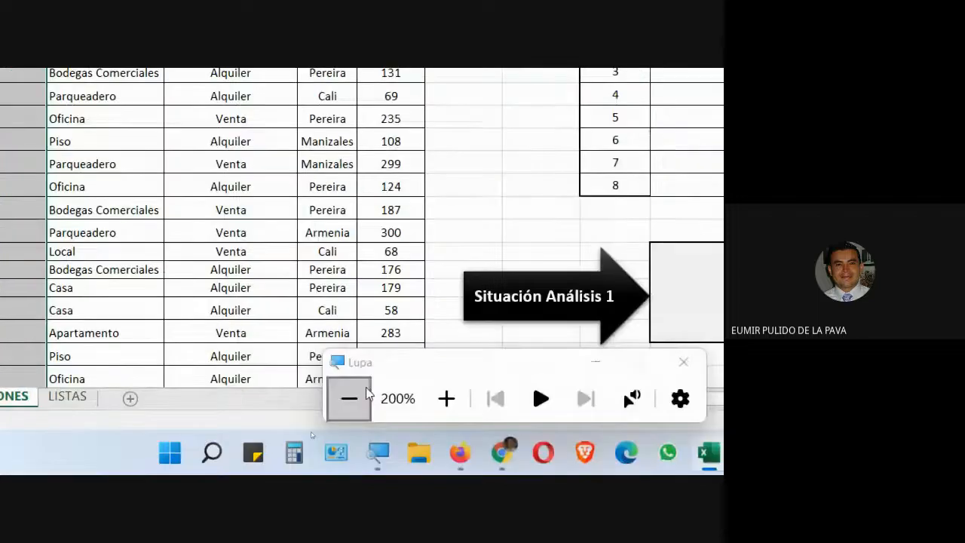
click(344, 399)
click(299, 261)
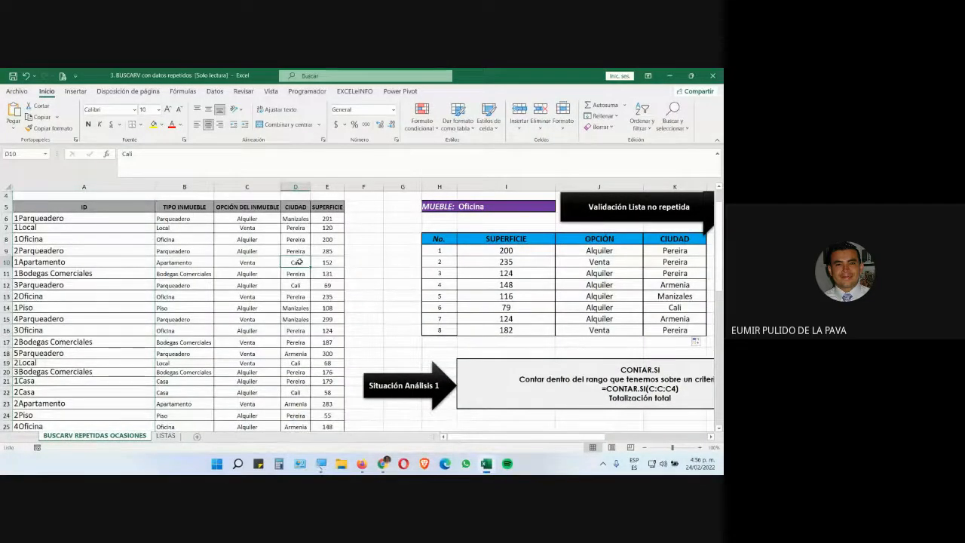
Open the first SUPERFICIE formula and zoom in on screen to examine its lookup value, then cancel the edit
double_click(526, 251)
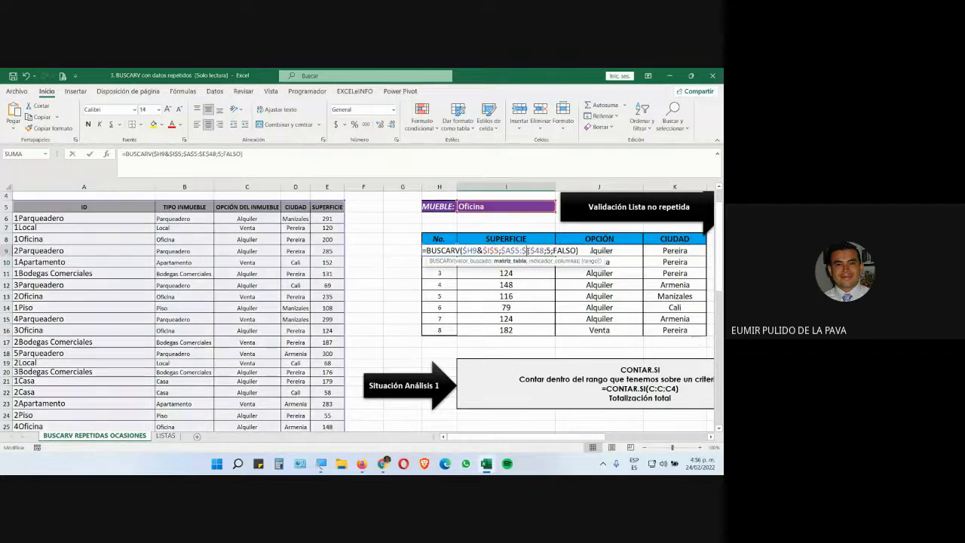
click(322, 464)
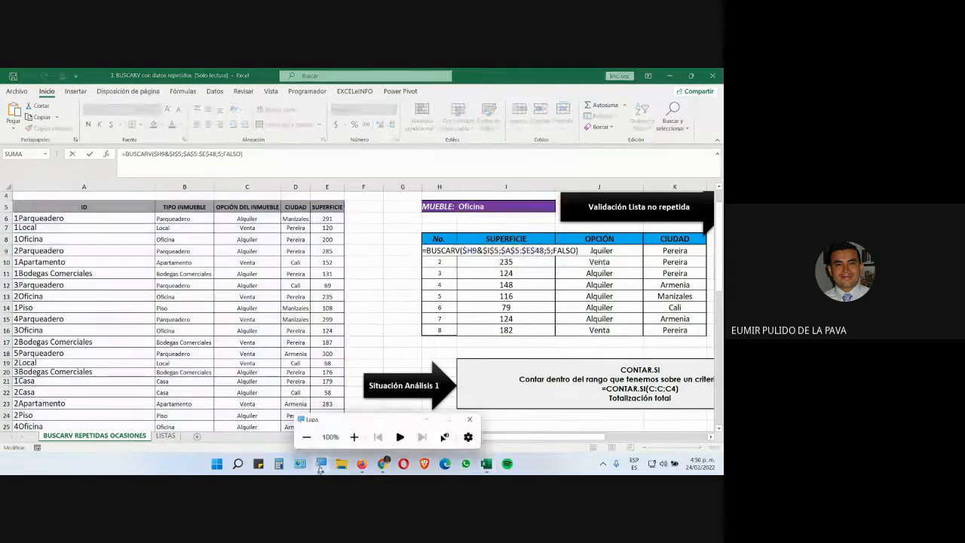
click(355, 436)
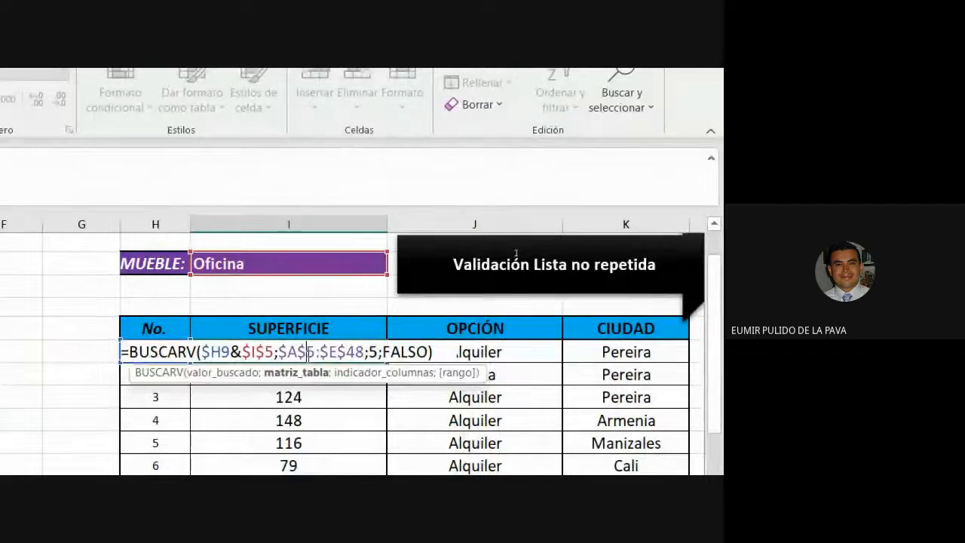
drag(202, 326, 234, 319)
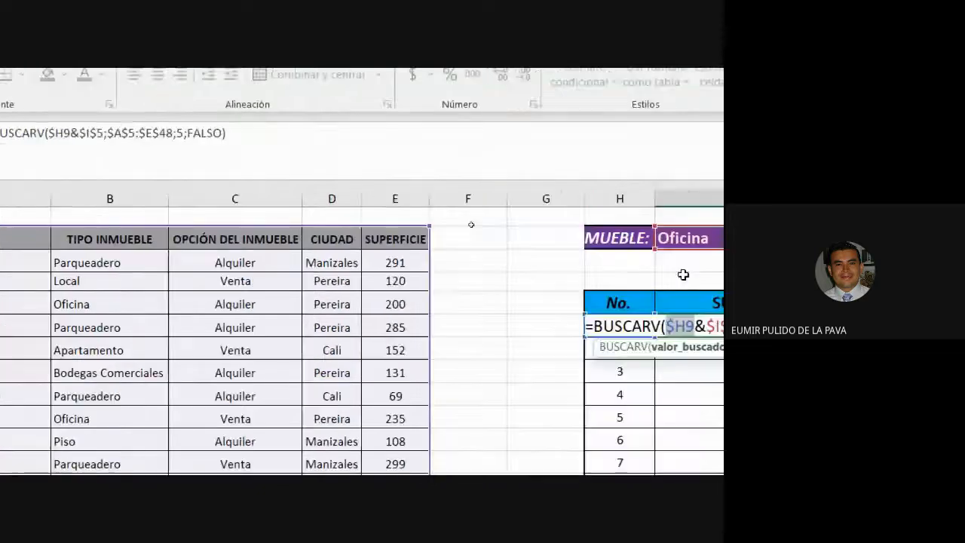
text(º)
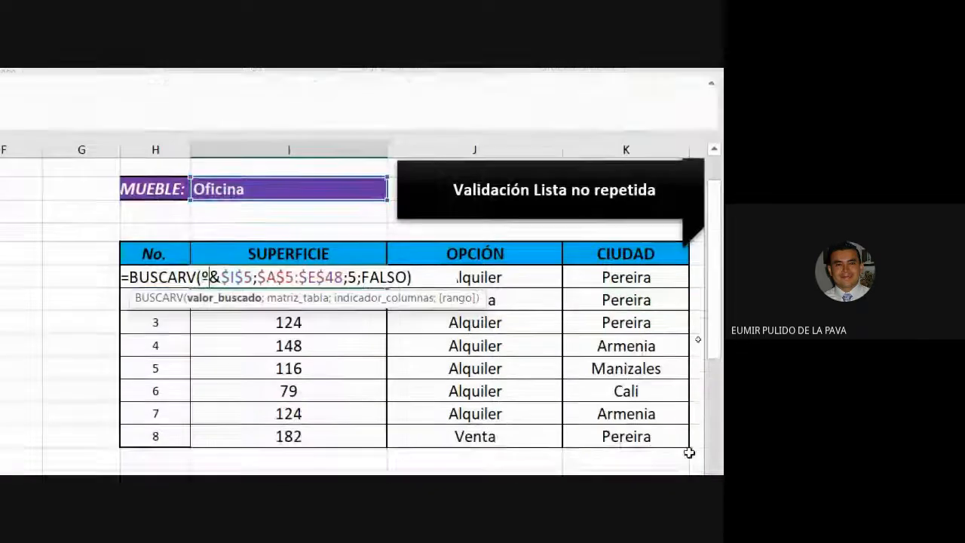
key(Escape)
click(386, 149)
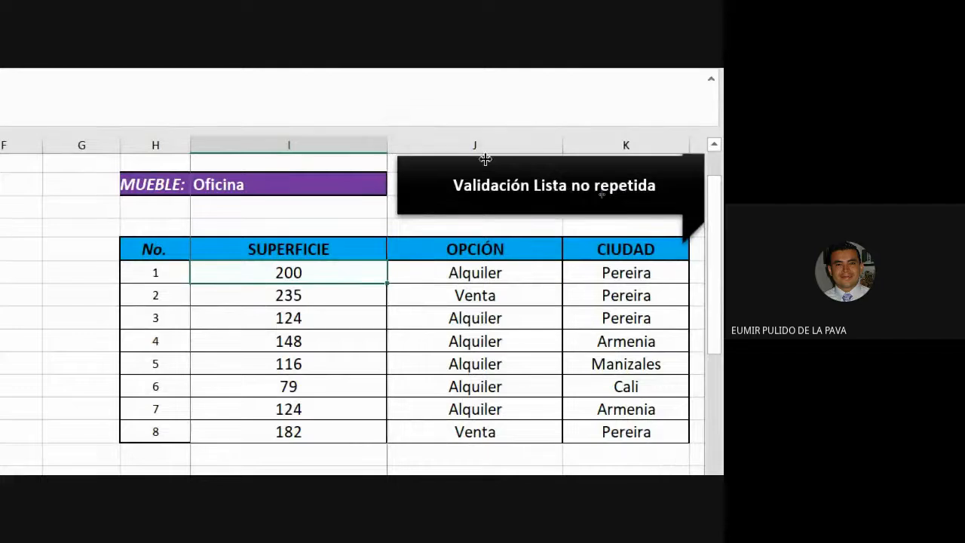
Autofit the SUPERFICIE column width and review the lookup values of the first two SUPERFICIE formulas
double_click(388, 143)
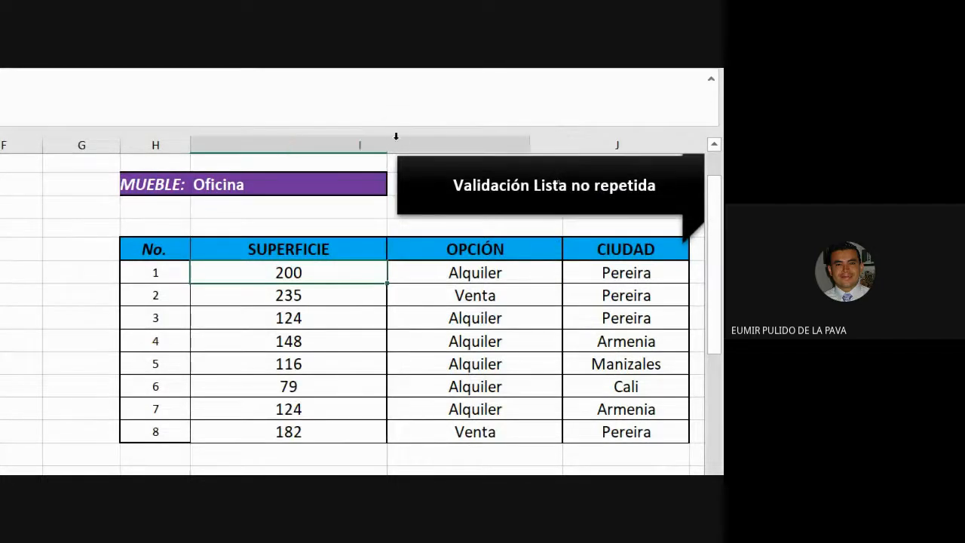
double_click(361, 273)
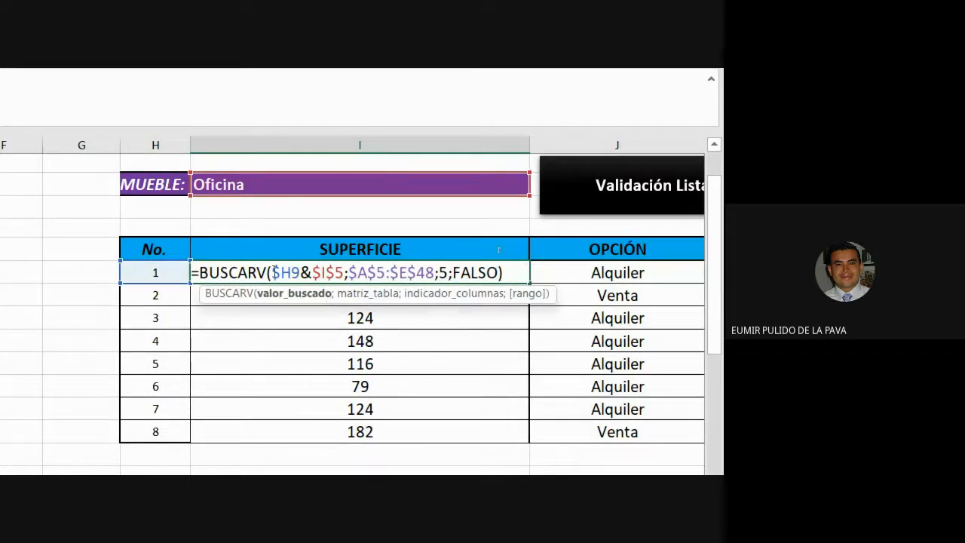
drag(272, 272, 300, 272)
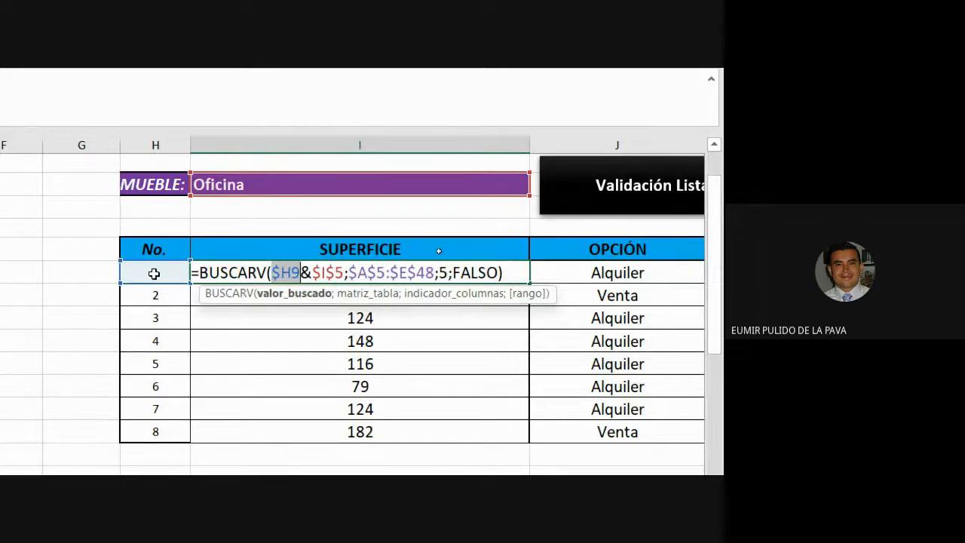
click(305, 271)
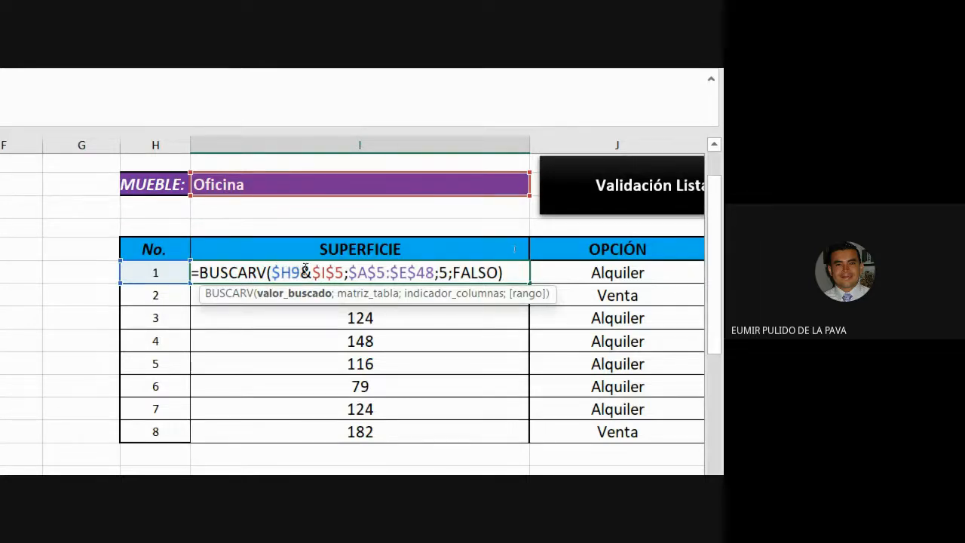
drag(306, 270, 312, 272)
key(Escape)
double_click(287, 293)
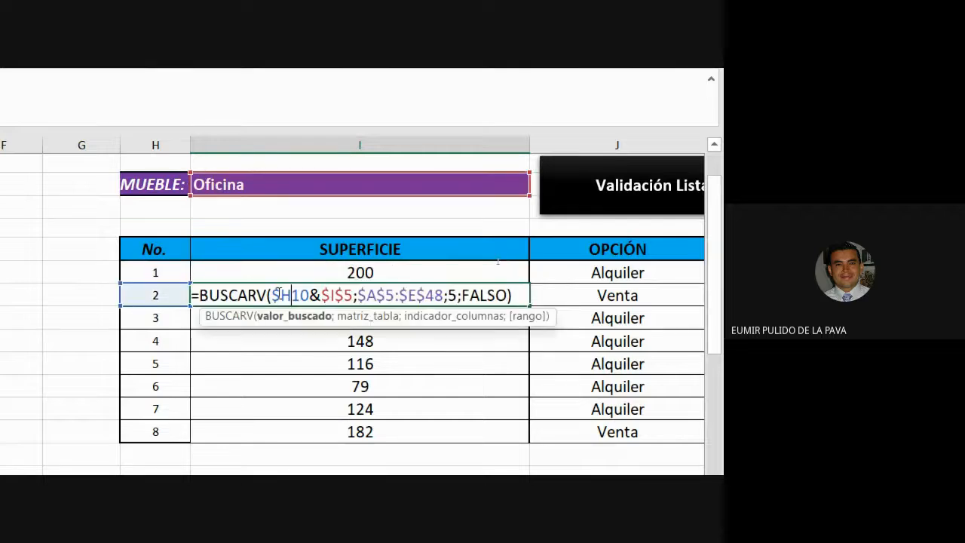
key(Escape)
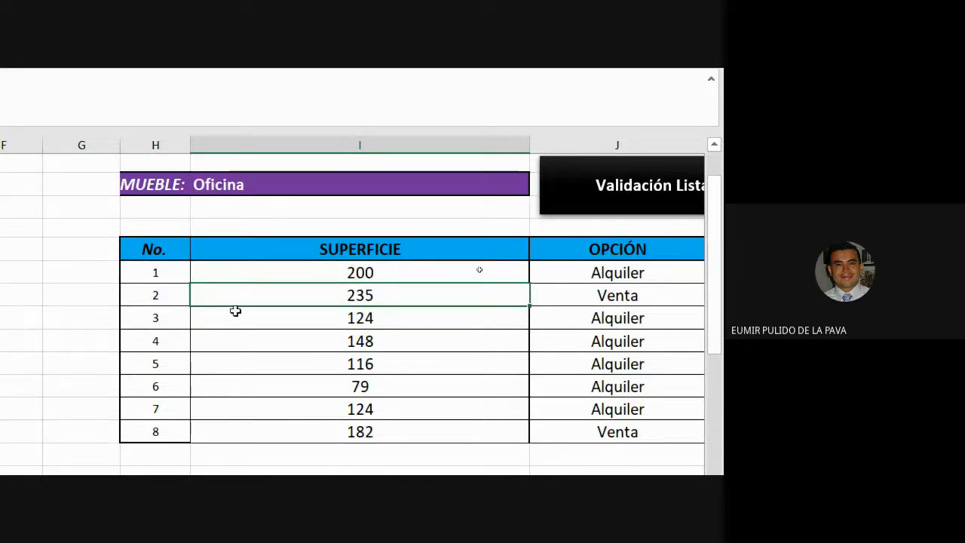
Compare the SUPERFICIE formulas with the data table by selecting each Oficina ID in the ID column
click(234, 317)
double_click(235, 317)
key(Escape)
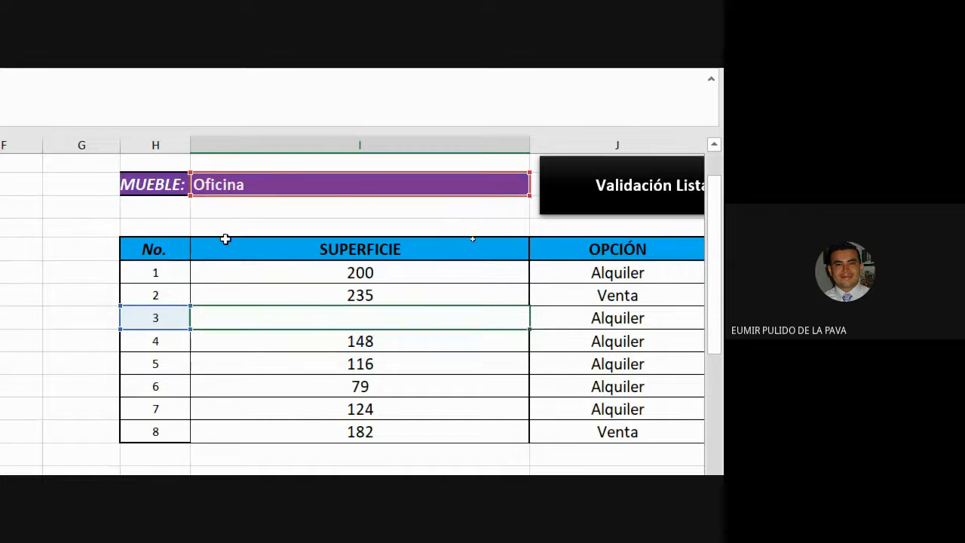
click(174, 346)
double_click(223, 336)
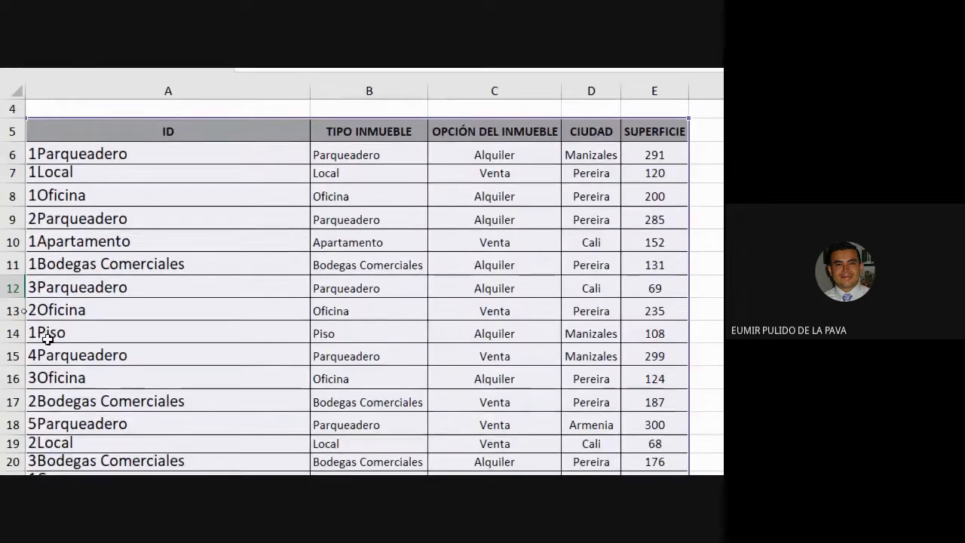
click(36, 198)
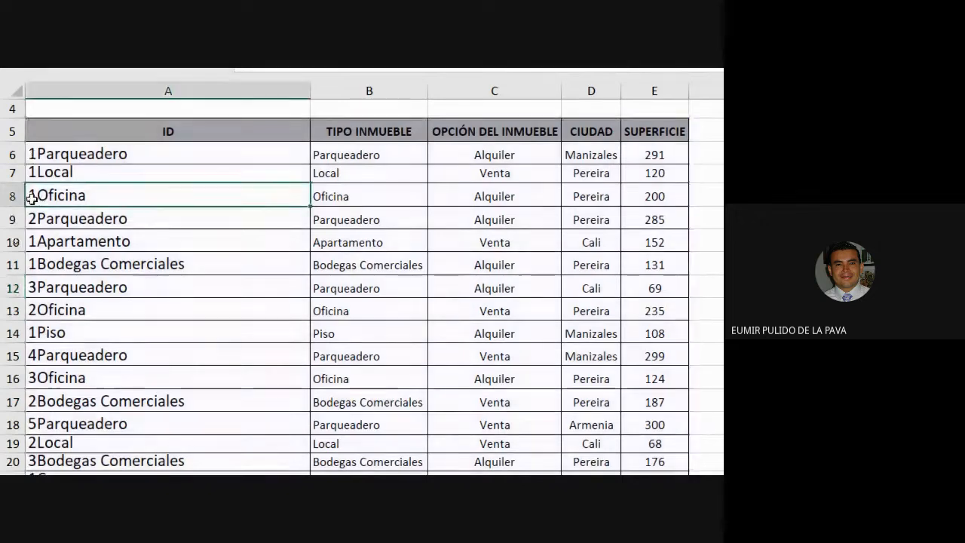
ctrl+click(45, 309)
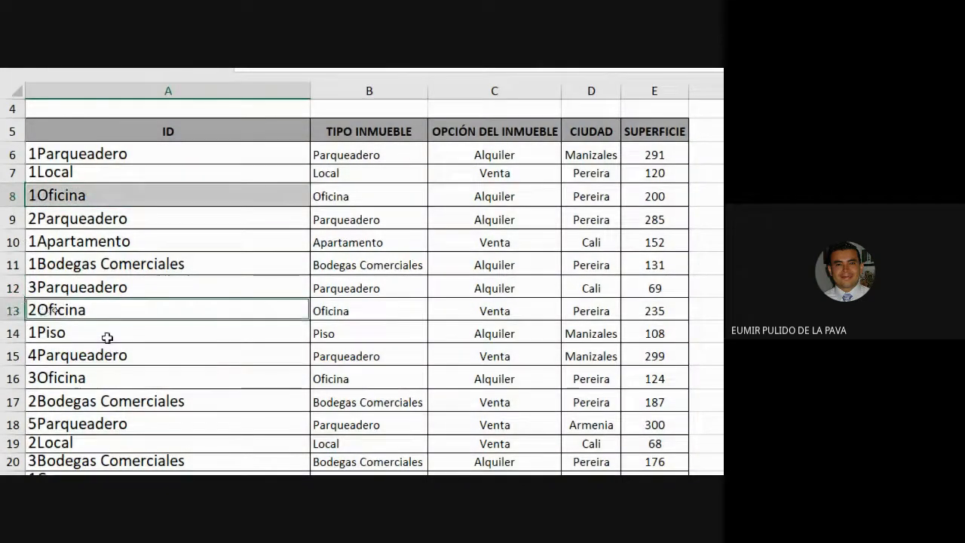
scroll(125, 362, down, 3)
scroll(128, 399, down, 1)
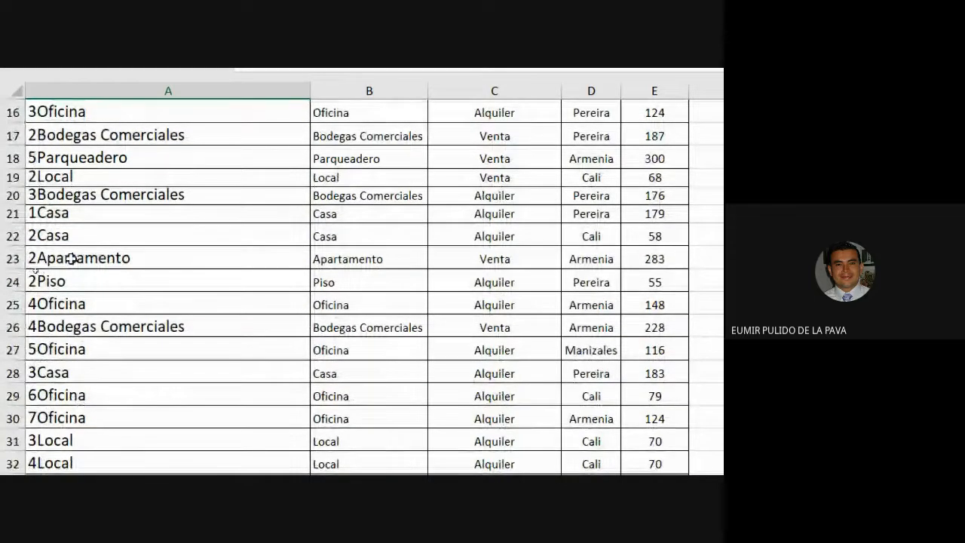
scroll(73, 258, up, 1)
ctrl+click(51, 179)
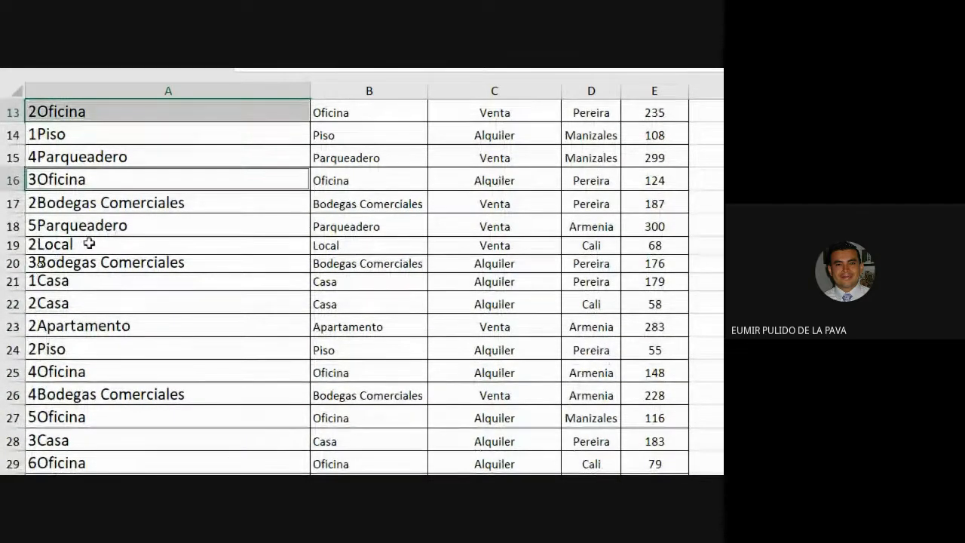
ctrl+click(46, 372)
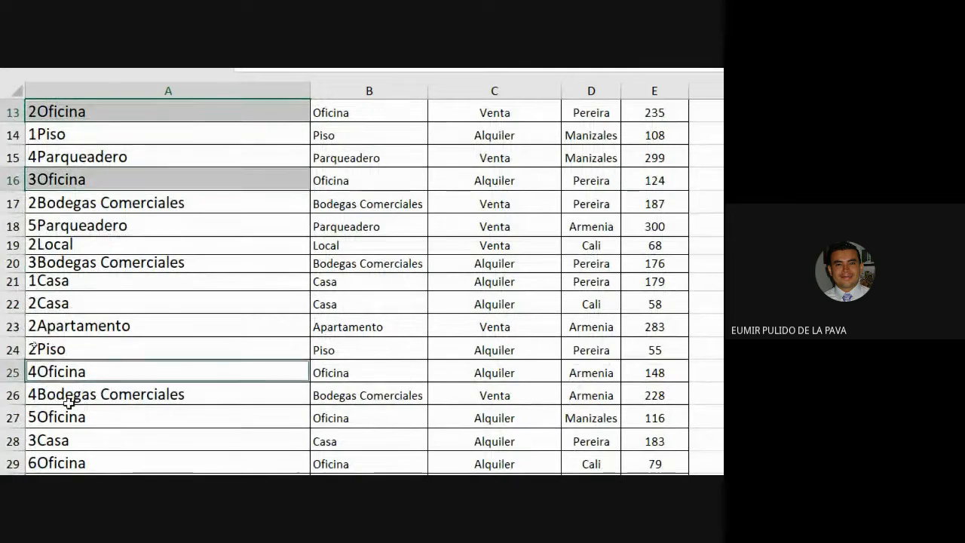
ctrl+click(60, 419)
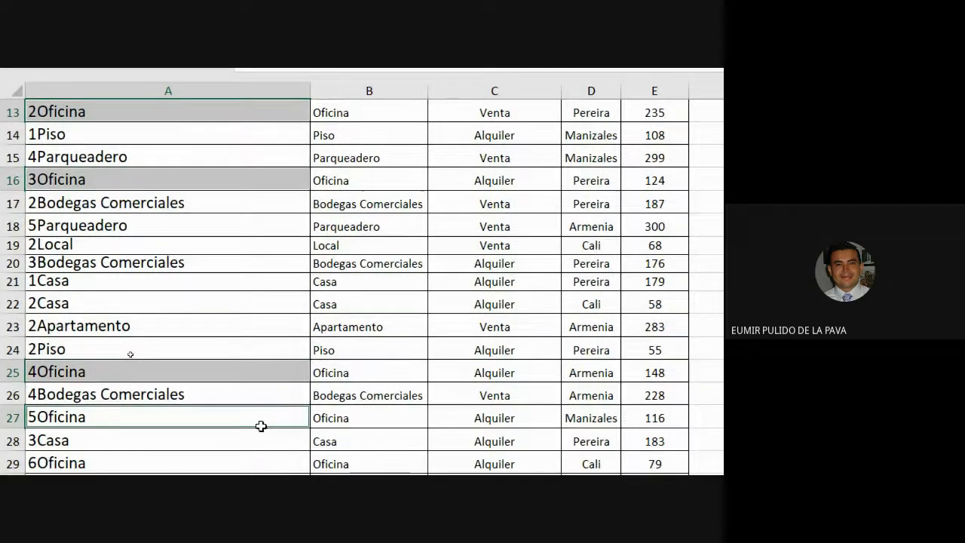
Inspect the sixth SUPERFICIE formula and scroll through the data table to review all Oficina entries
scroll(461, 391, up, 1)
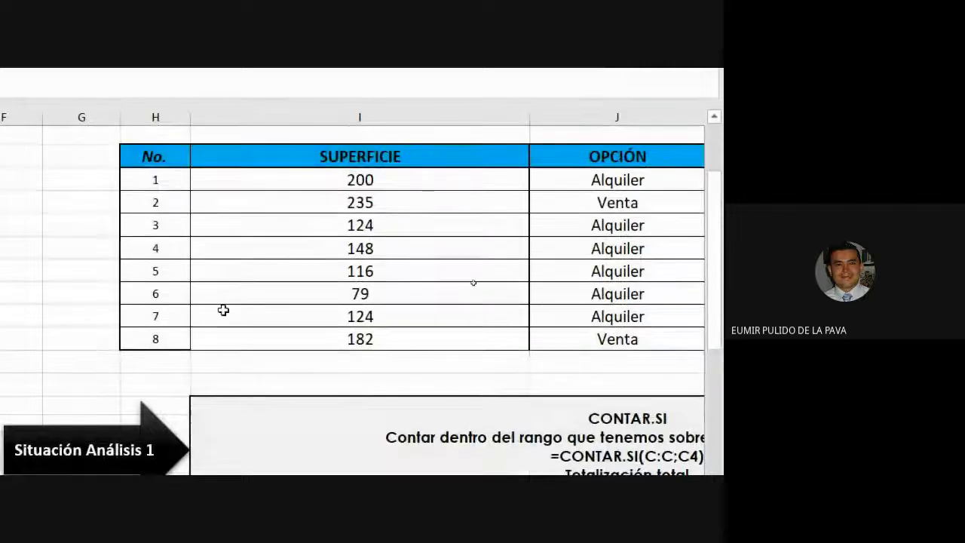
double_click(226, 294)
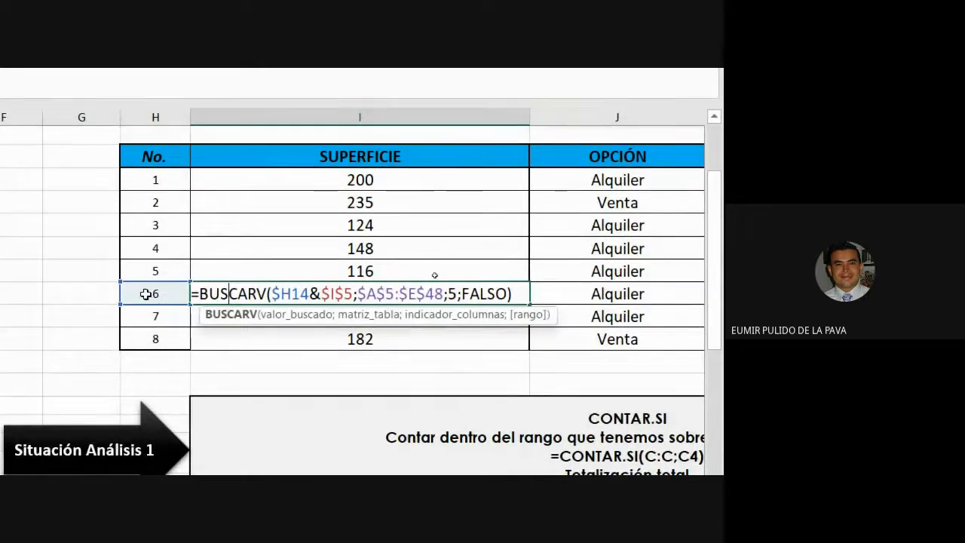
scroll(234, 212, up, 1)
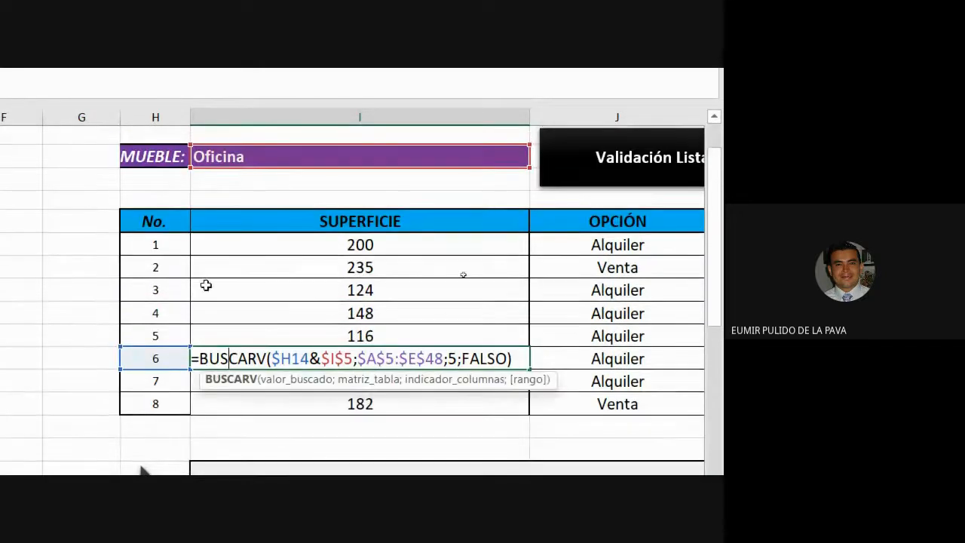
scroll(464, 434, down, 2)
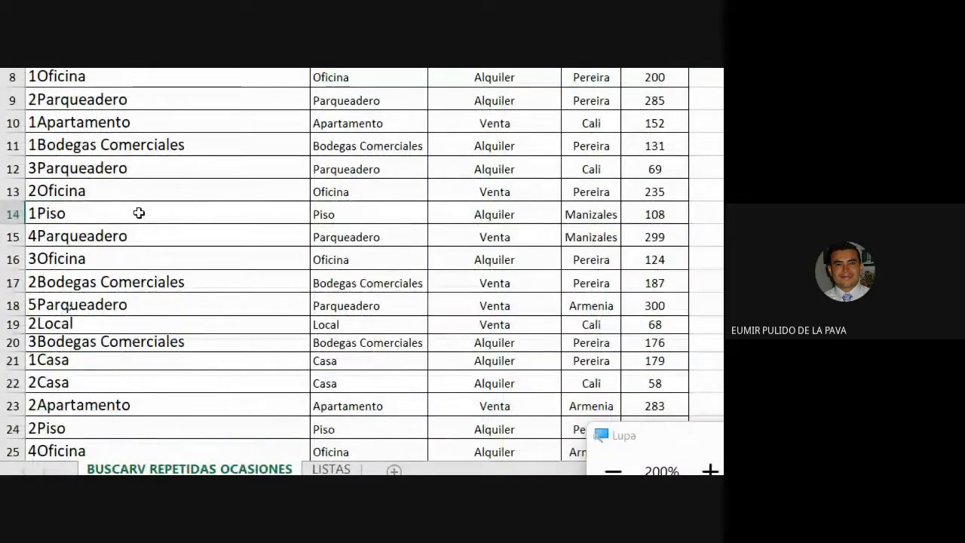
scroll(136, 241, down, 6)
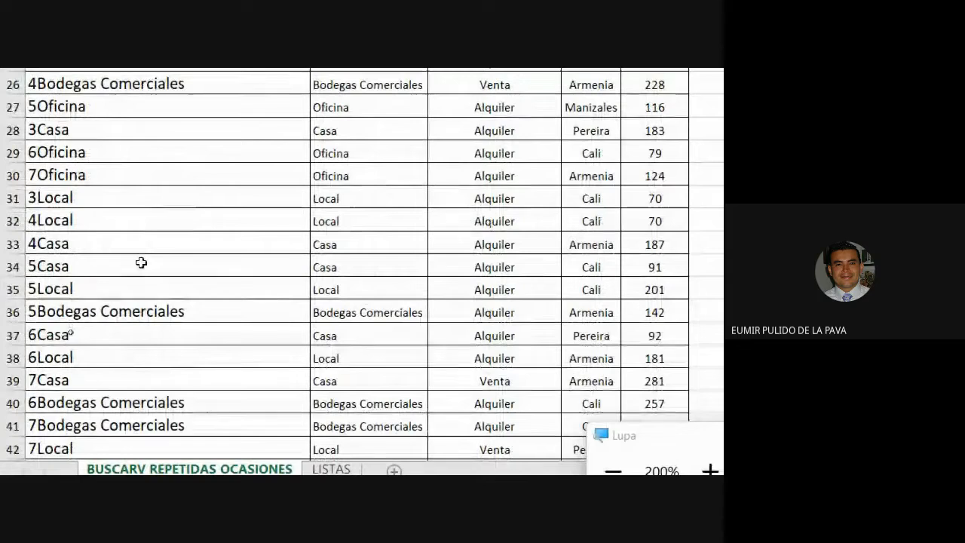
scroll(141, 259, down, 3)
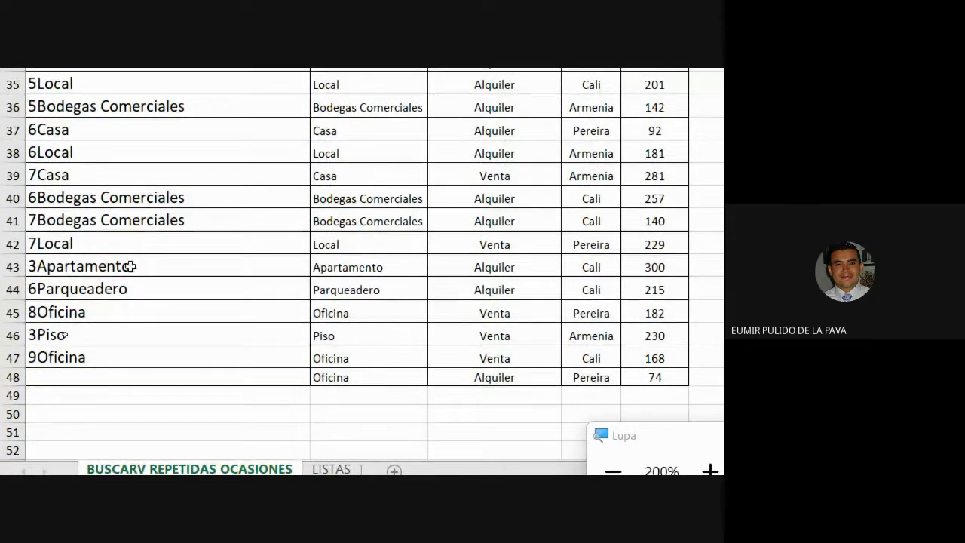
scroll(128, 263, up, 8)
scroll(161, 96, up, 3)
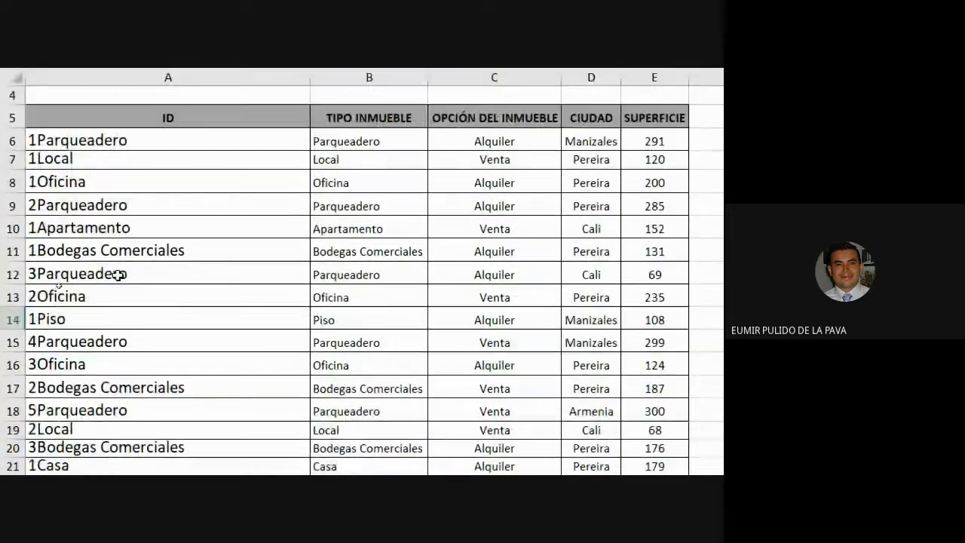
click(56, 182)
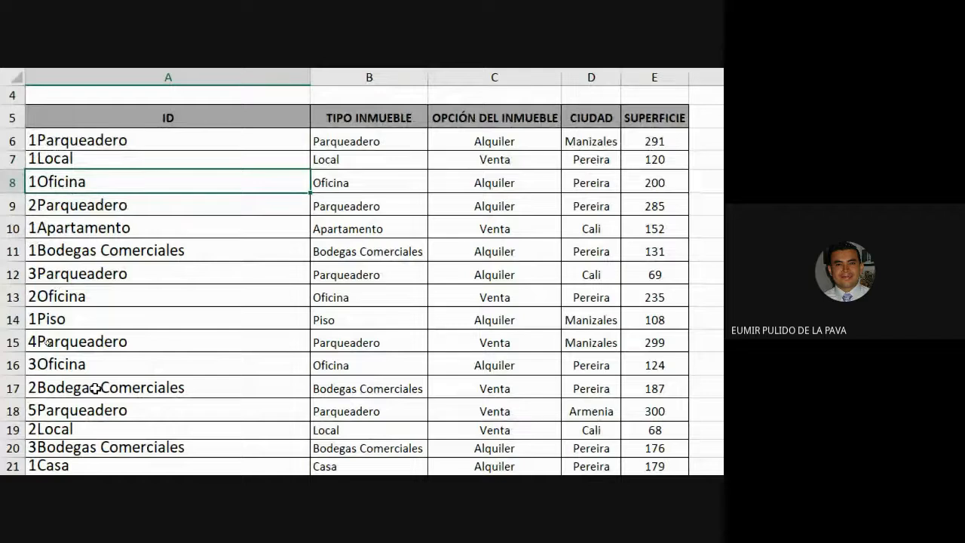
scroll(95, 414, down, 8)
scroll(85, 463, down, 2)
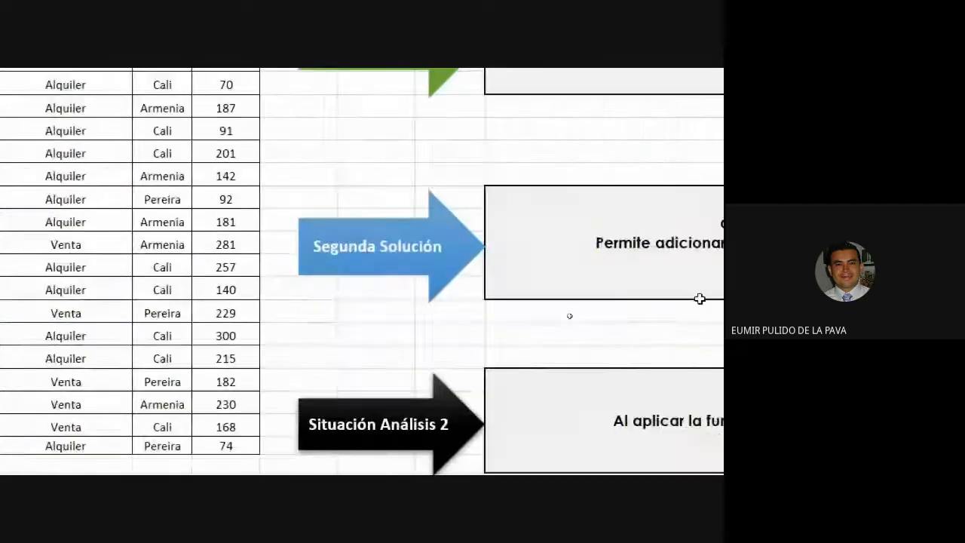
scroll(611, 286, up, 3)
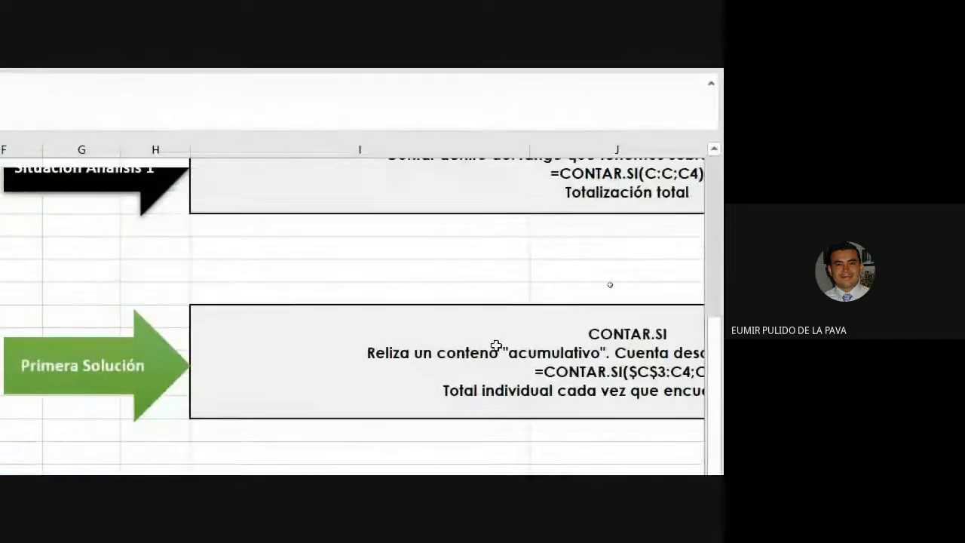
scroll(616, 300, up, 1)
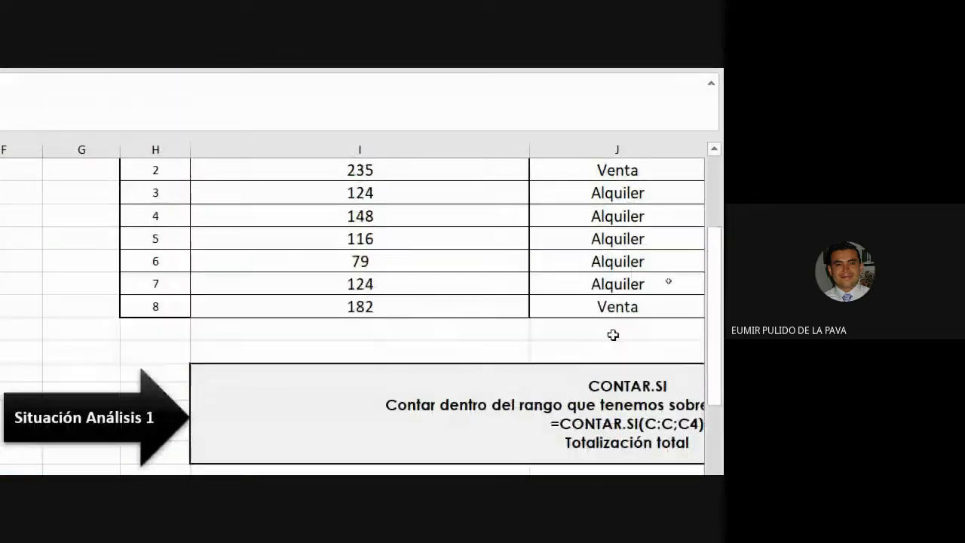
Extend the results table by entering 9 in the No. column below row 8
click(165, 328)
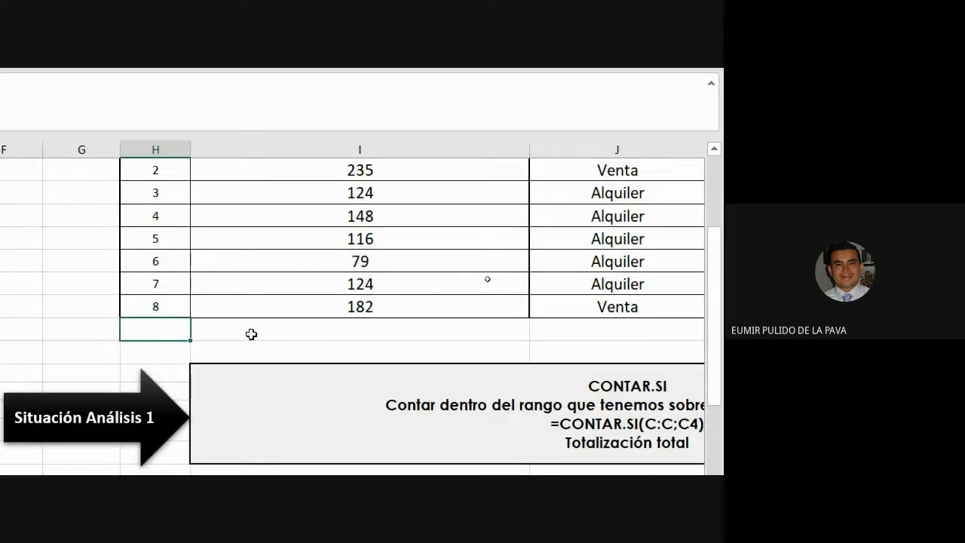
text(9)
click(251, 334)
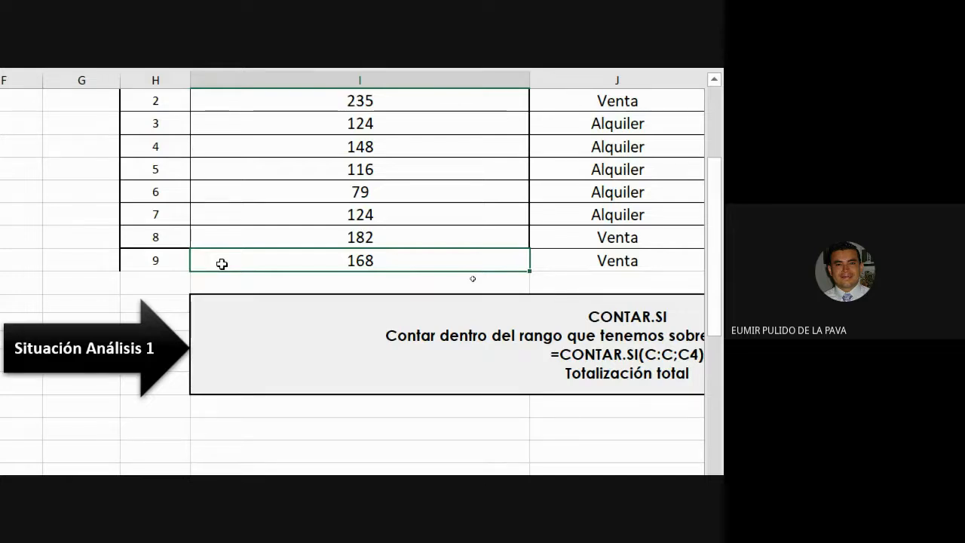
Delete the Situación Análisis 1 arrow shape and select the CONTAR.SI explanation box
click(160, 322)
key(Delete)
click(211, 390)
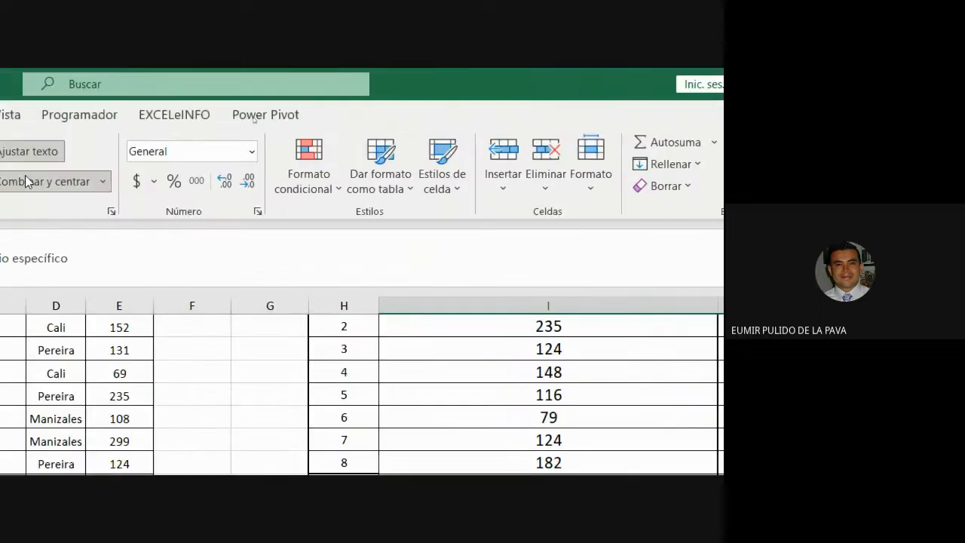
click(26, 178)
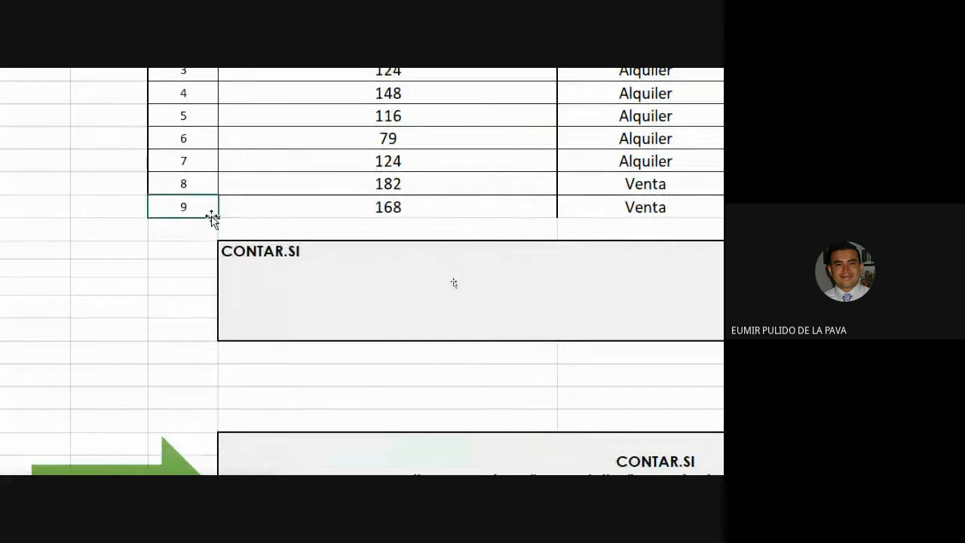
Extend the No. column to 18 and copy the SUPERFICIE and OPCIÓN formulas down through row 18
drag(218, 218, 200, 409)
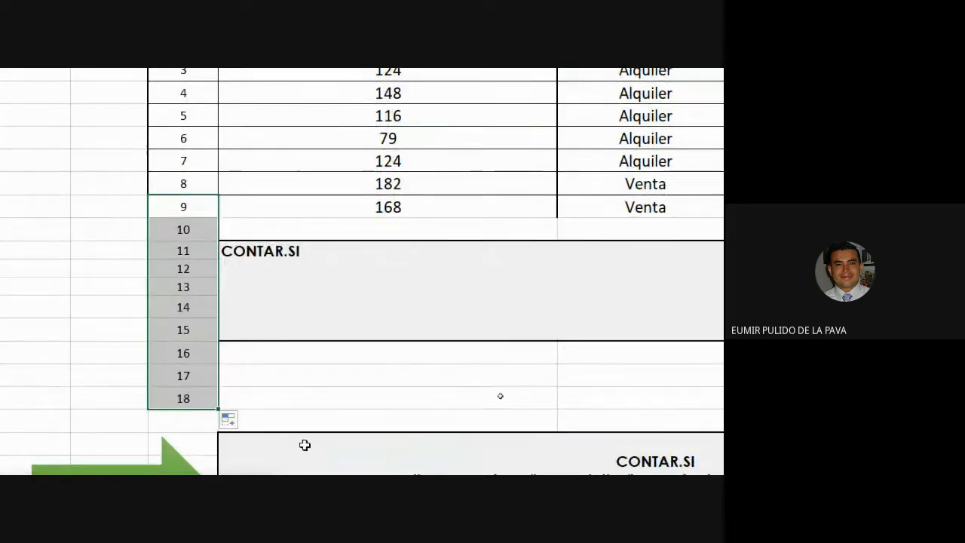
click(382, 203)
drag(382, 203, 493, 201)
drag(546, 219, 532, 407)
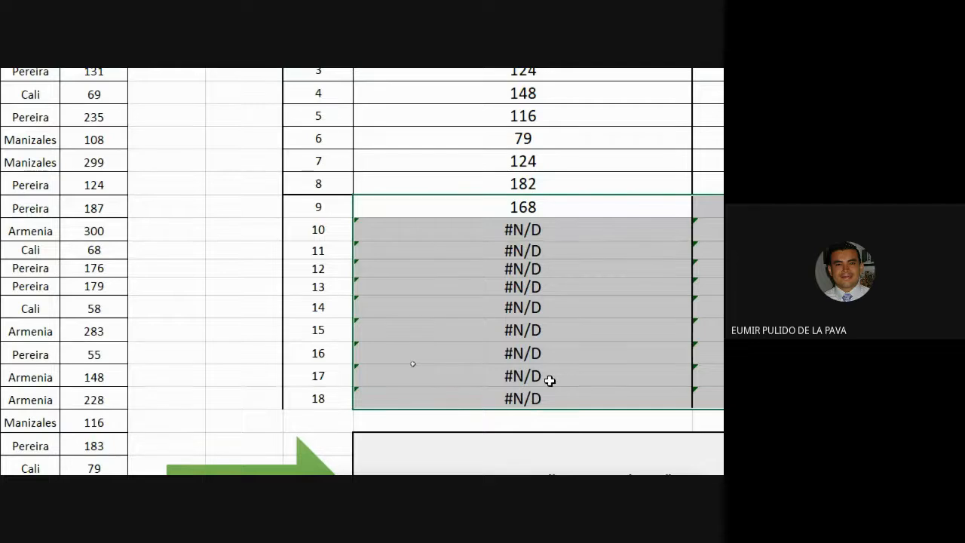
Wrap the first SUPERFICIE formula in SI.ERROR, returning an empty string "" when the lookup fails
click(324, 233)
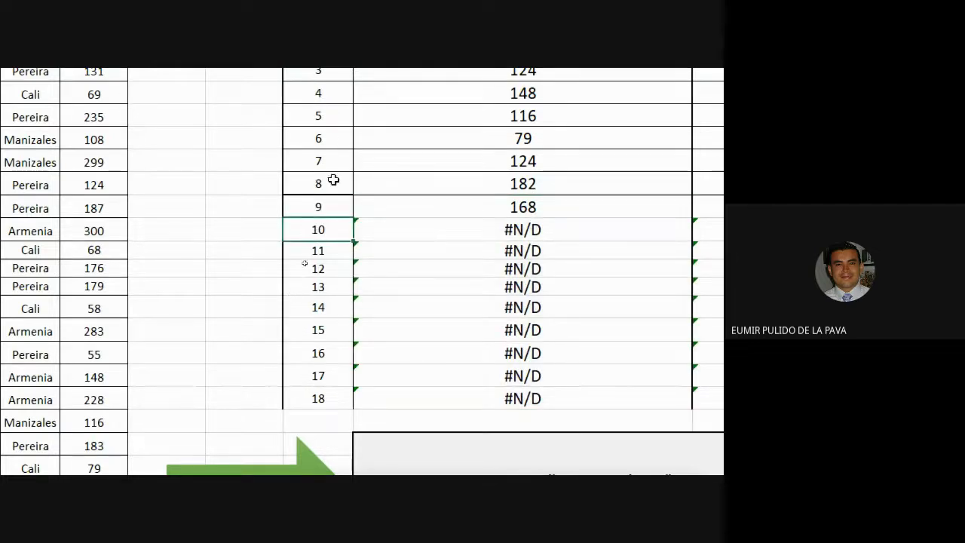
scroll(333, 180, up, 5)
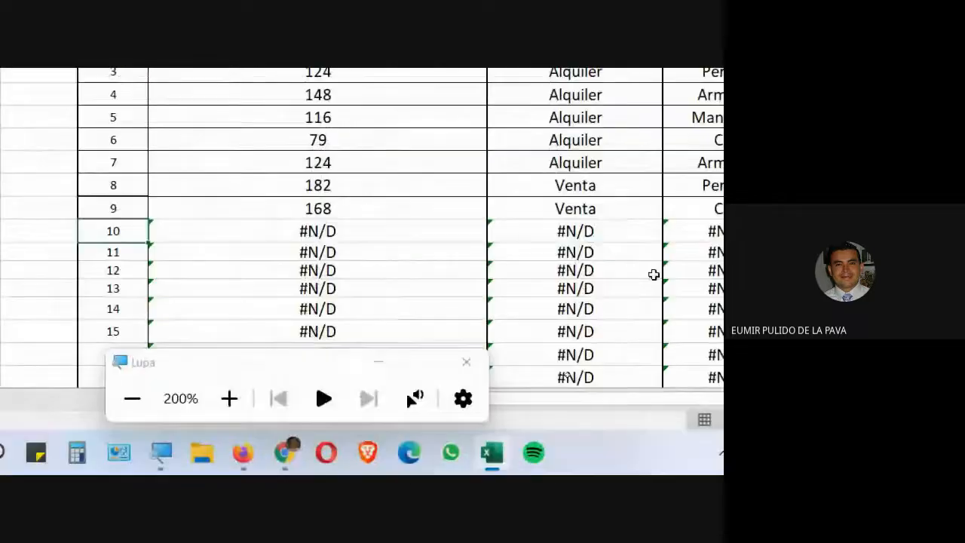
click(379, 362)
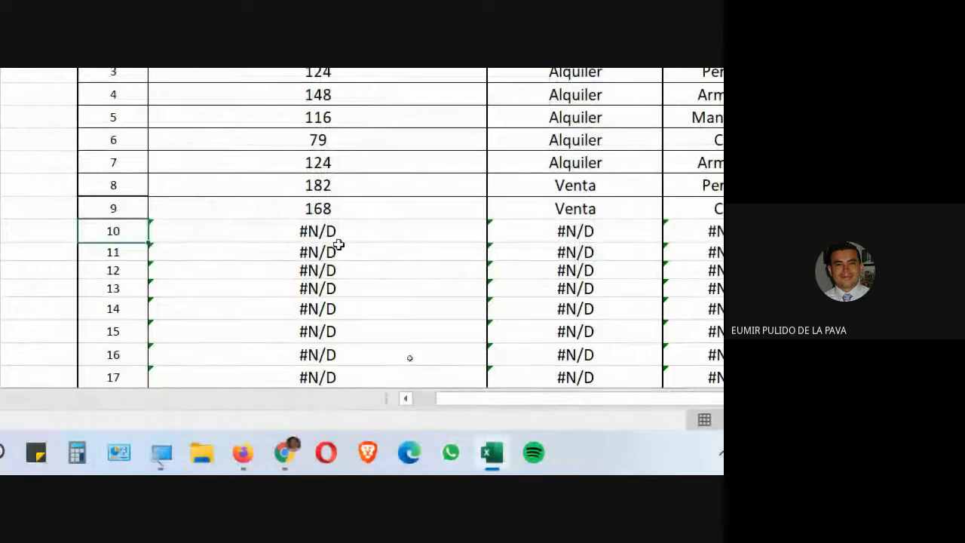
drag(339, 240, 688, 382)
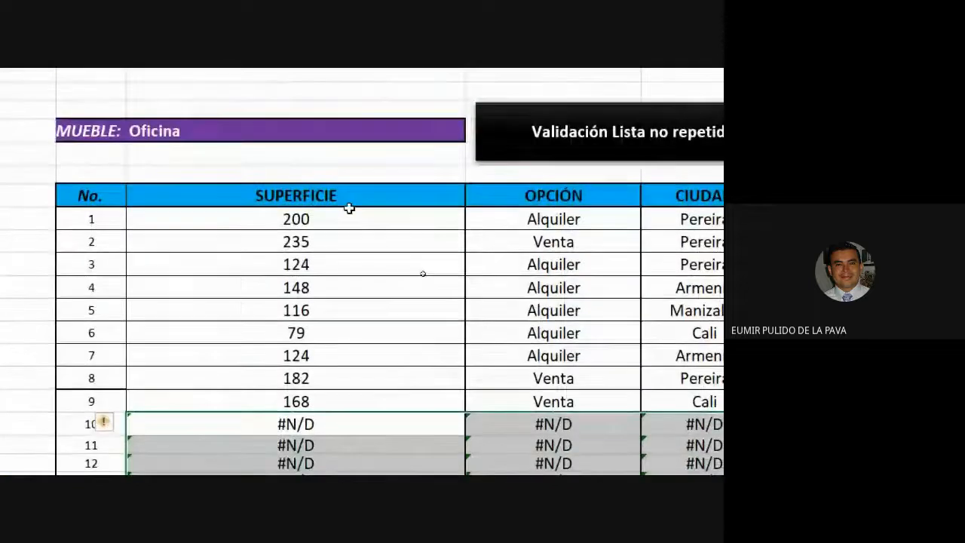
double_click(329, 216)
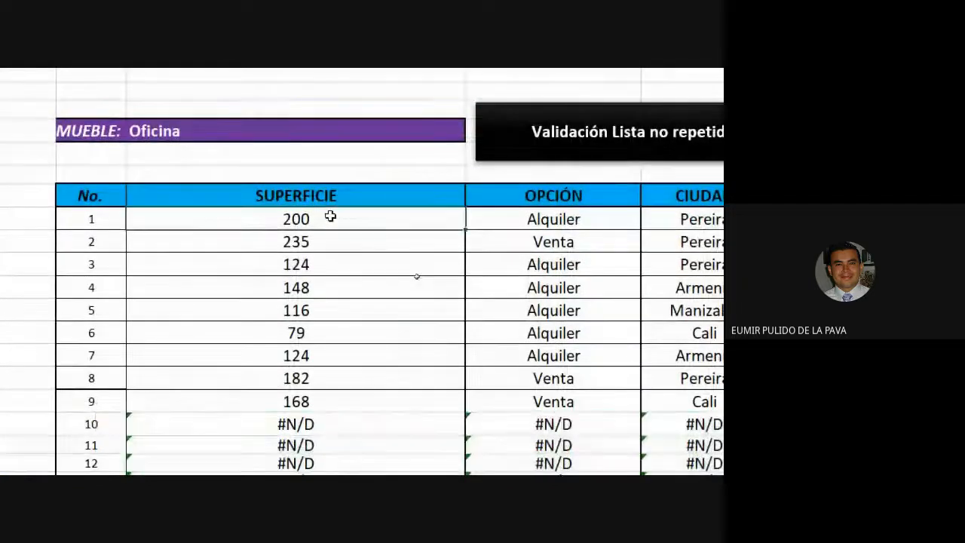
click(134, 219)
text(S)
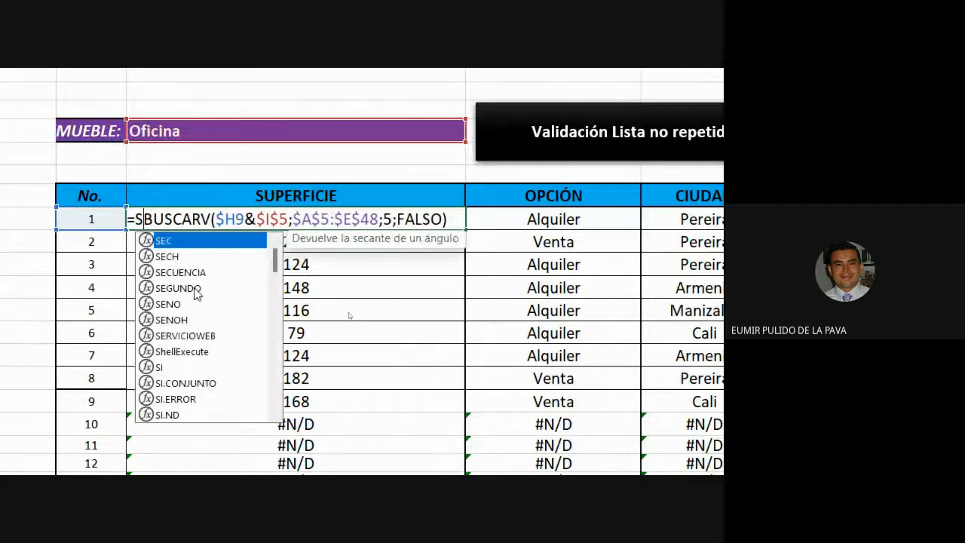
text(I.)
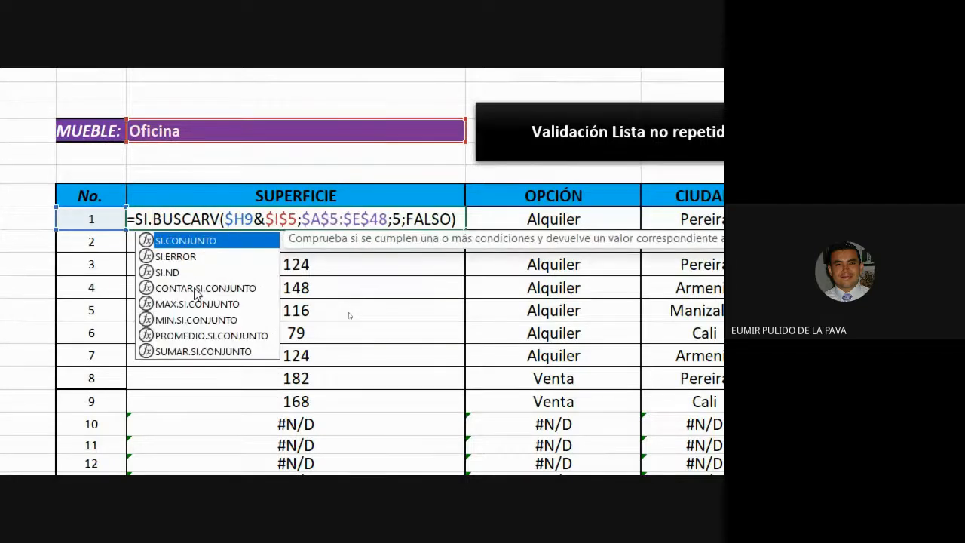
key(Down)
key(Tab)
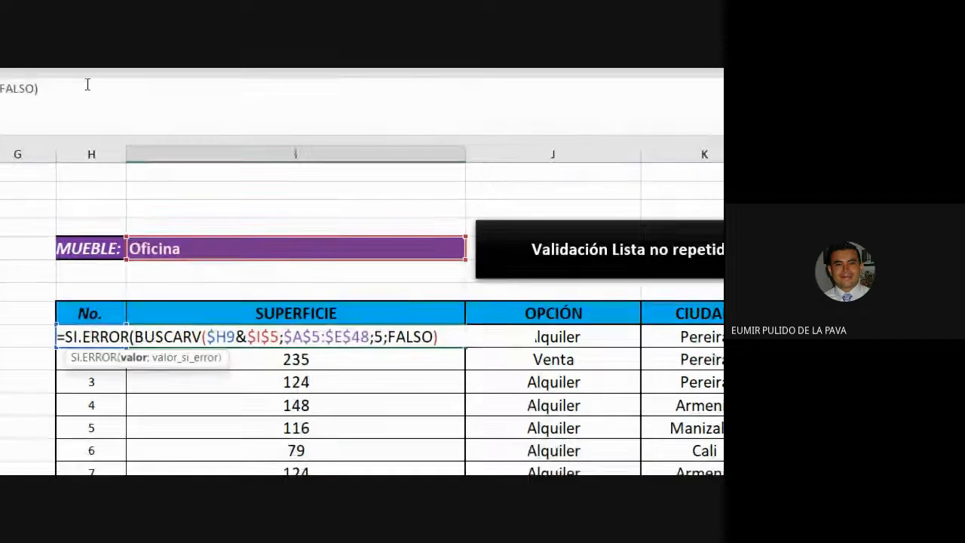
drag(208, 338, 508, 338)
click(517, 337)
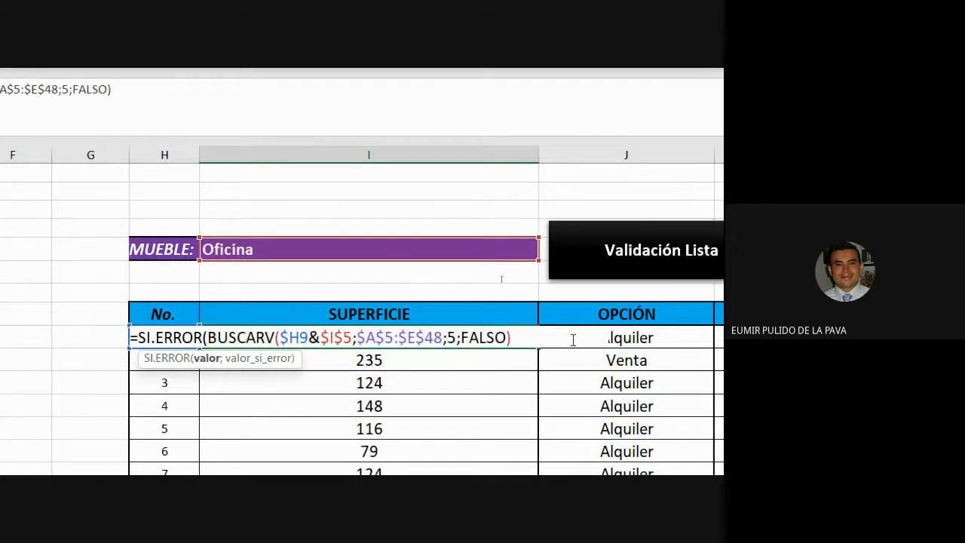
text(;)
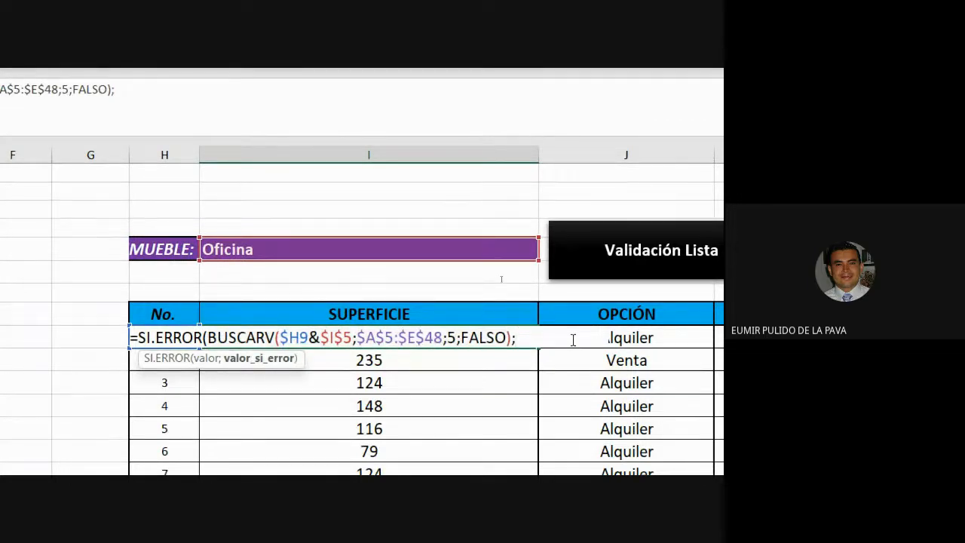
text(""))
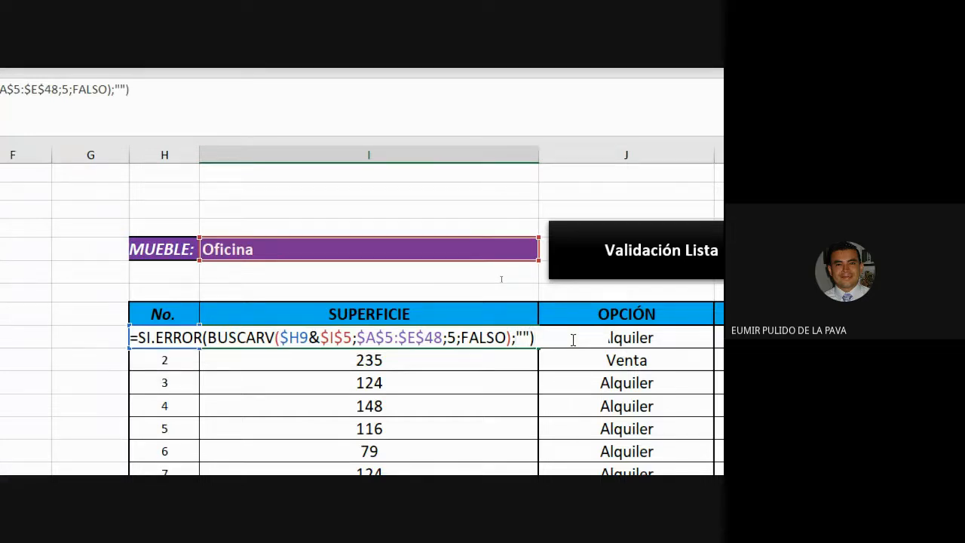
key(Return)
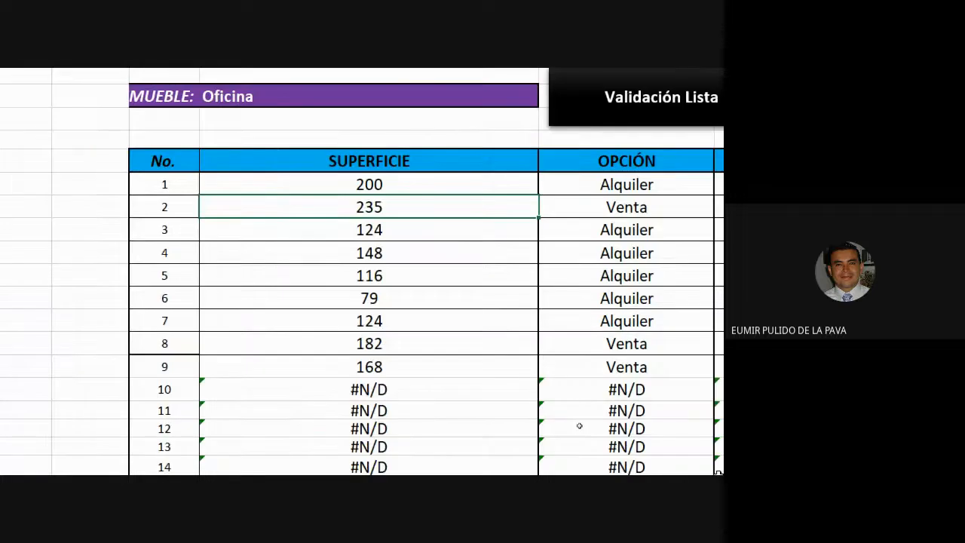
Copy the SI.ERROR SUPERFICIE formula down the column through row 18
key(Up)
drag(389, 170, 364, 338)
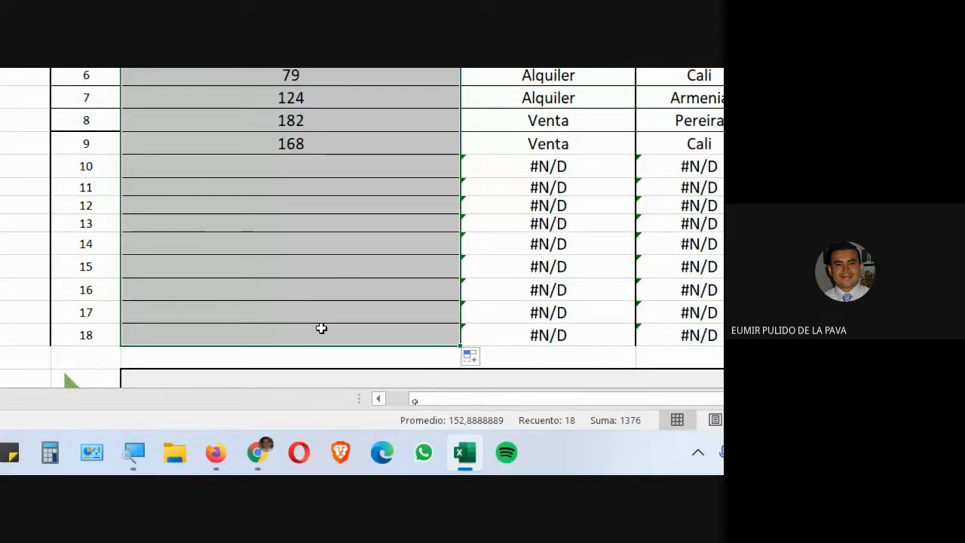
click(285, 160)
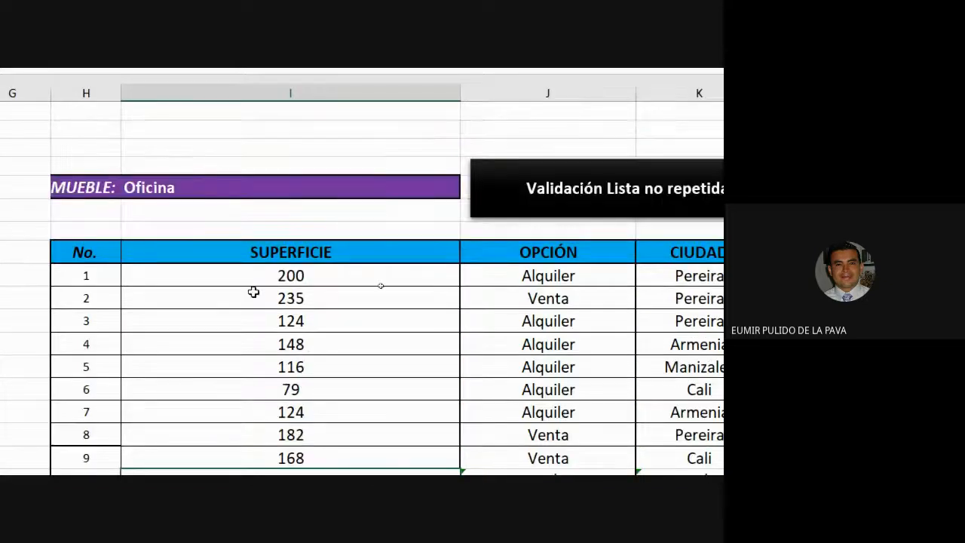
Change the first SUPERFICIE formula's error value to "No hay info"
click(254, 275)
double_click(254, 274)
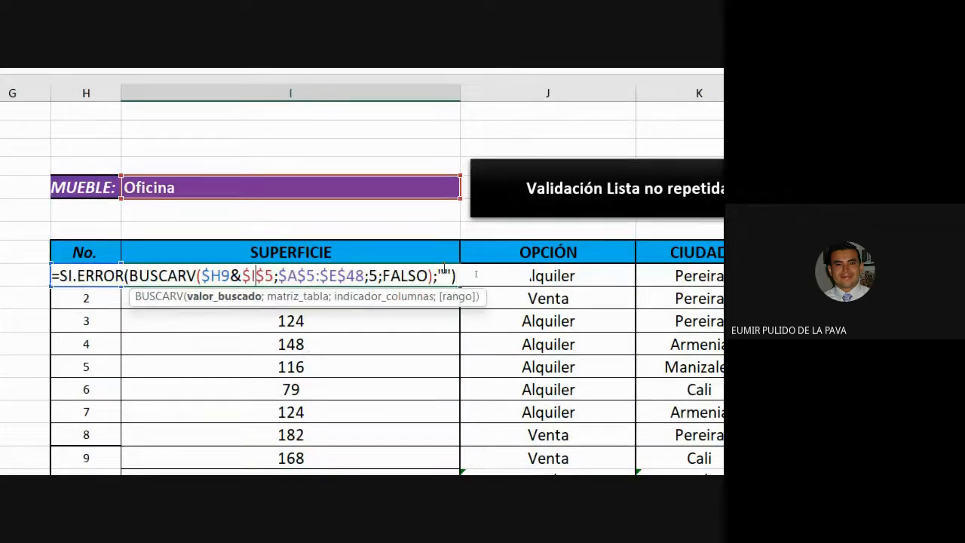
double_click(445, 276)
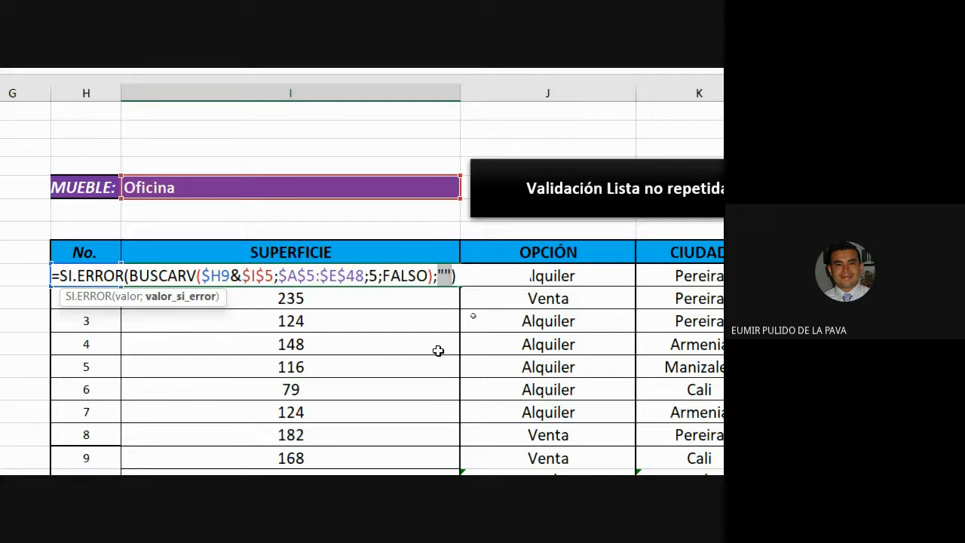
click(444, 277)
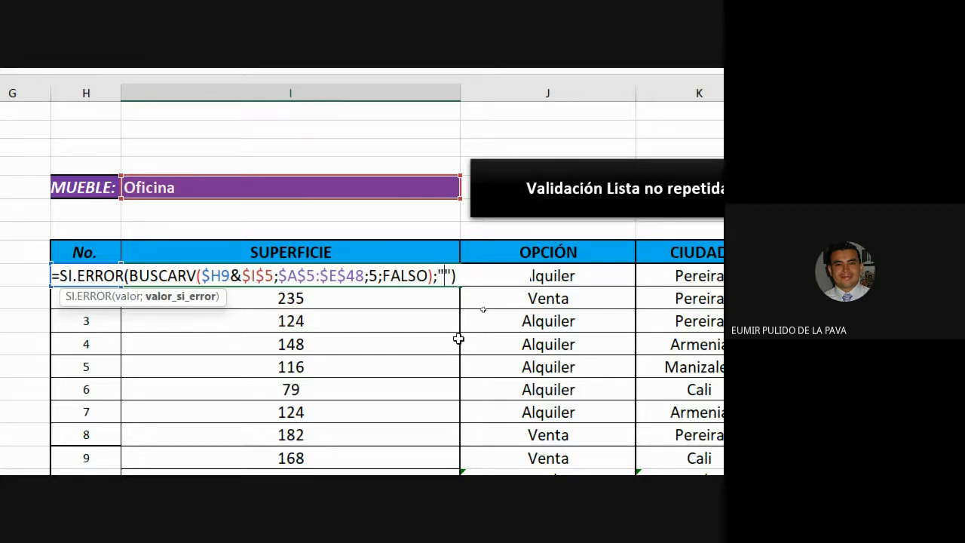
text(No hay info)
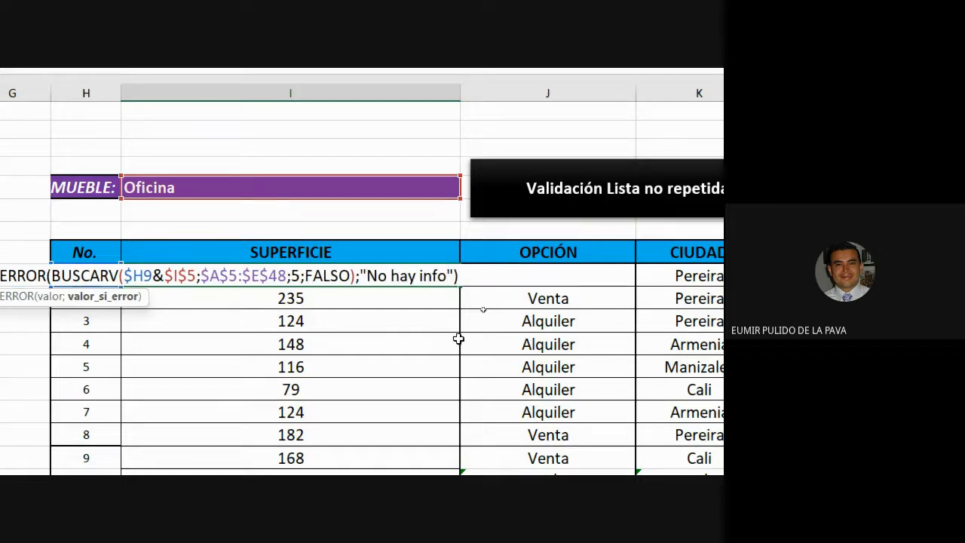
key(Return)
Copy the "No hay info" formula down the SUPERFICIE column through row 18
click(456, 278)
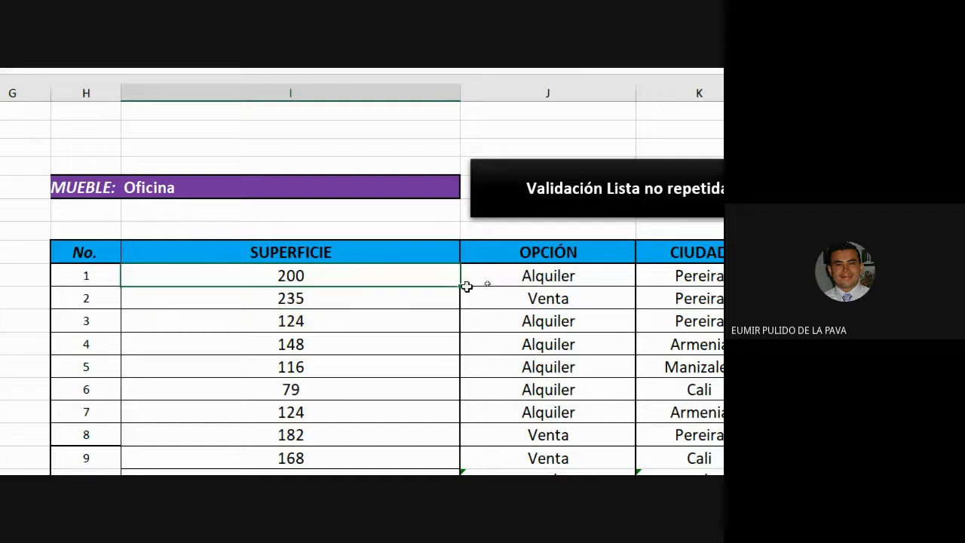
drag(455, 288, 467, 340)
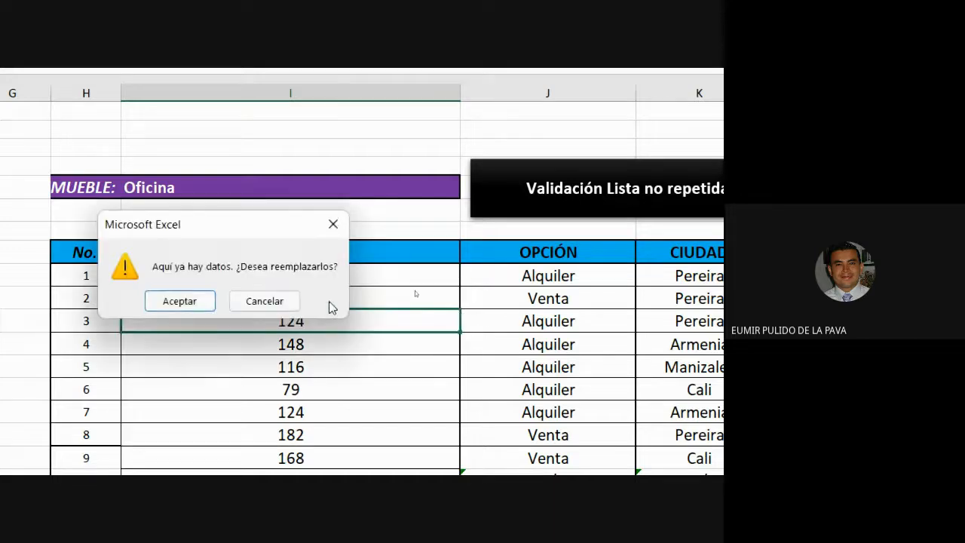
click(274, 301)
drag(460, 286, 426, 357)
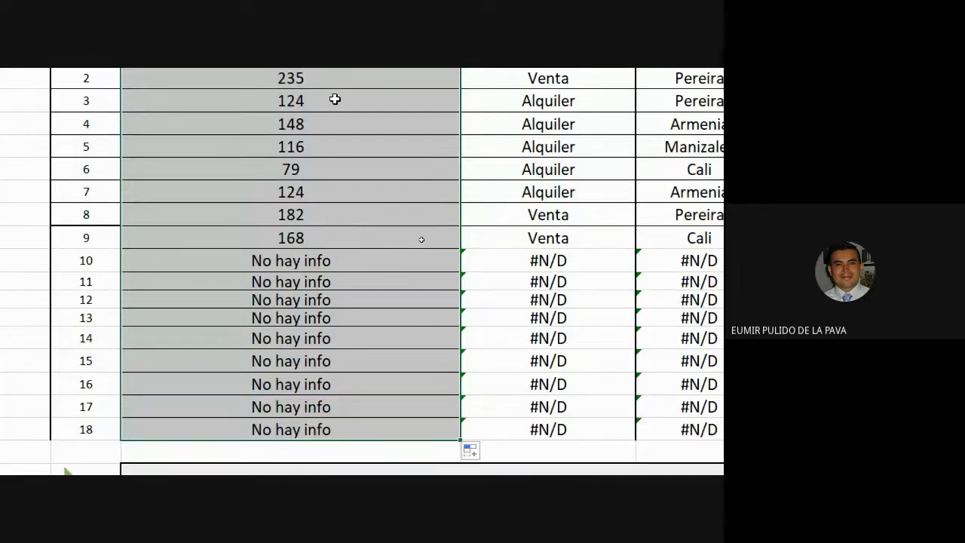
Replace the first formula's error value with "--" and copy it down the SUPERFICIE column through row 18
scroll(335, 99, up, 1)
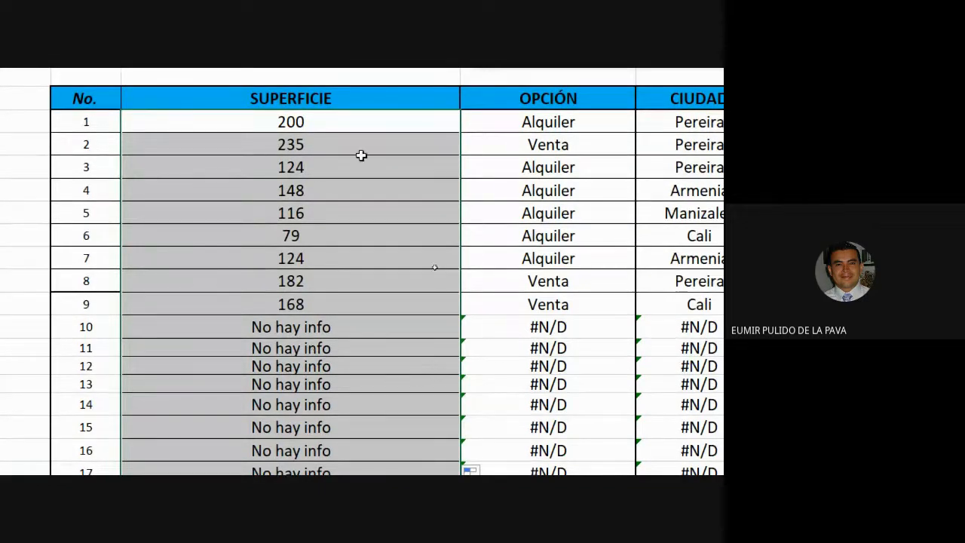
double_click(351, 120)
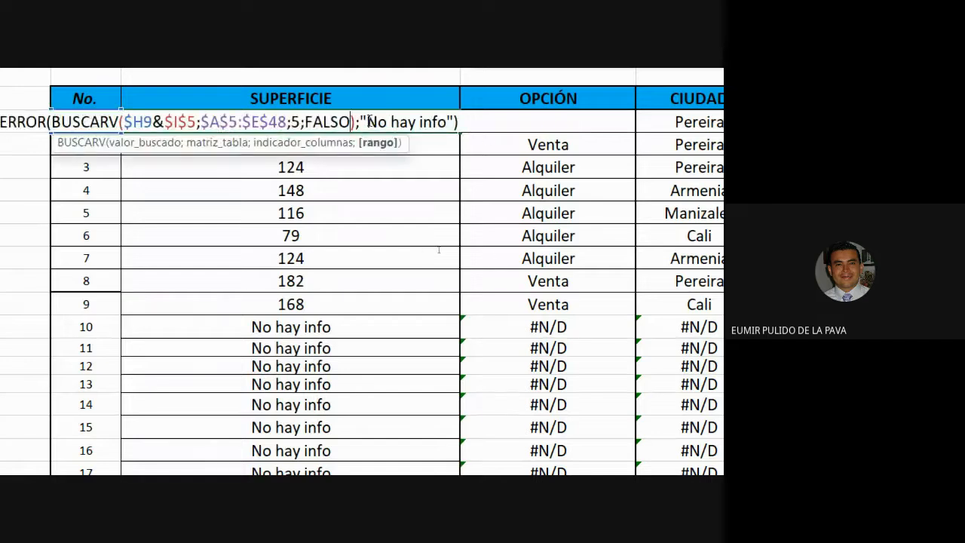
drag(367, 122, 448, 122)
key(BackSpace)
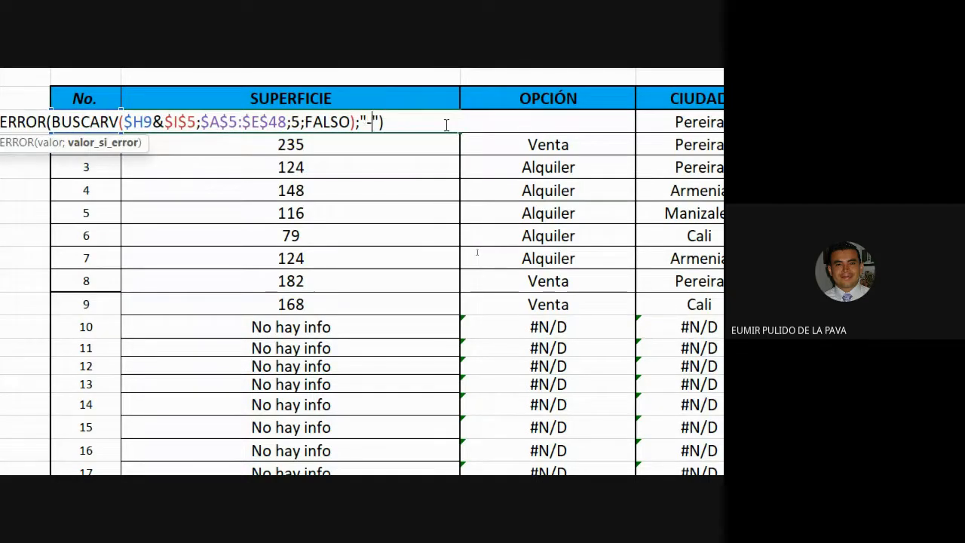
text(-)
key(Return)
click(454, 123)
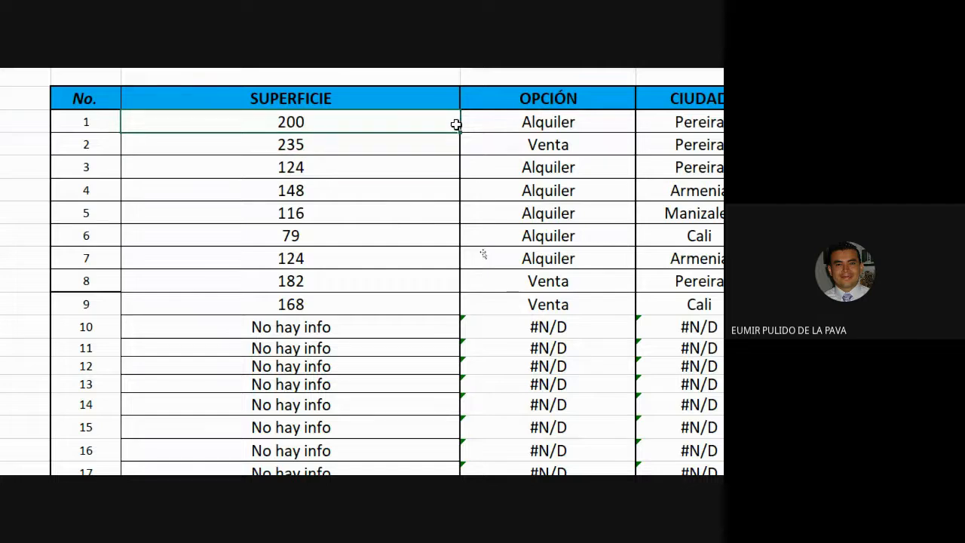
drag(459, 132, 460, 351)
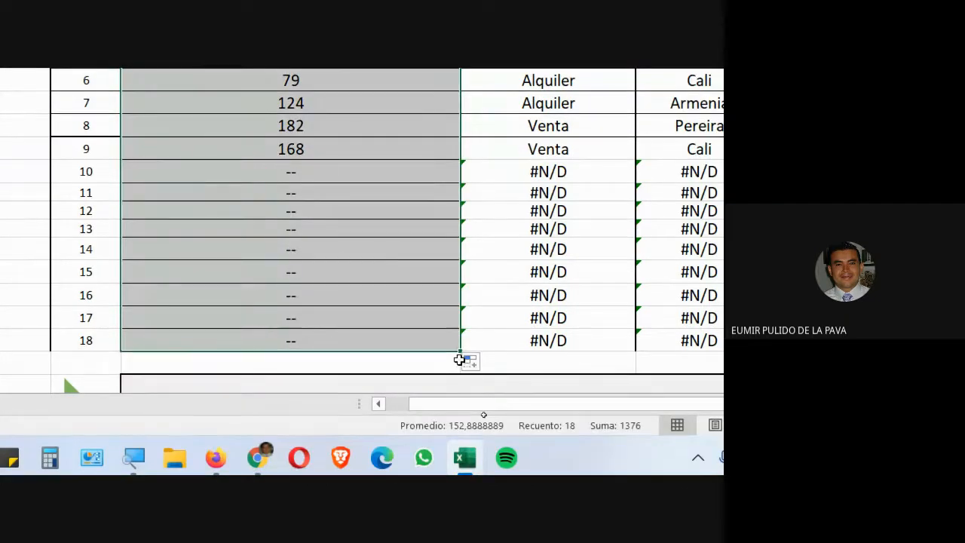
Review the first SUPERFICIE formula in edit mode
scroll(357, 367, up, 3)
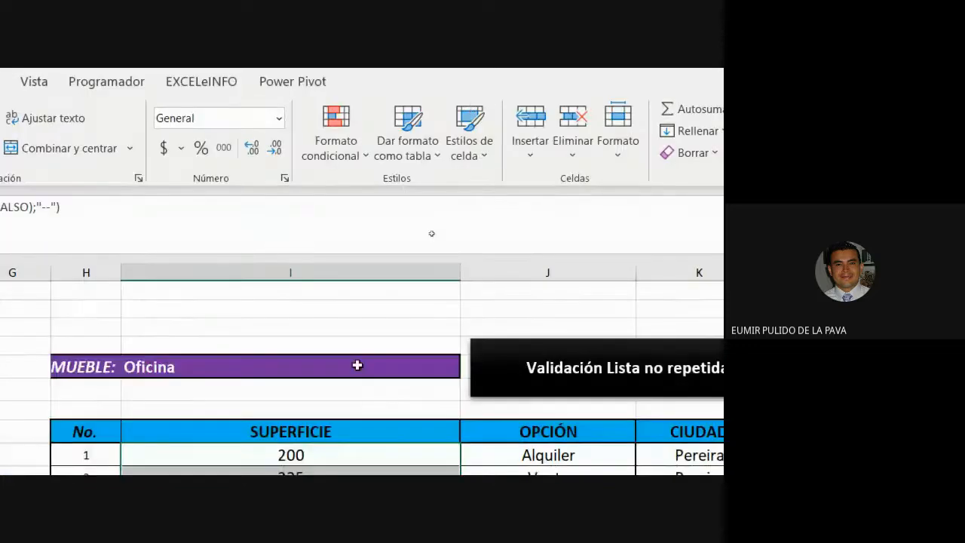
scroll(295, 370, down, 1)
double_click(306, 281)
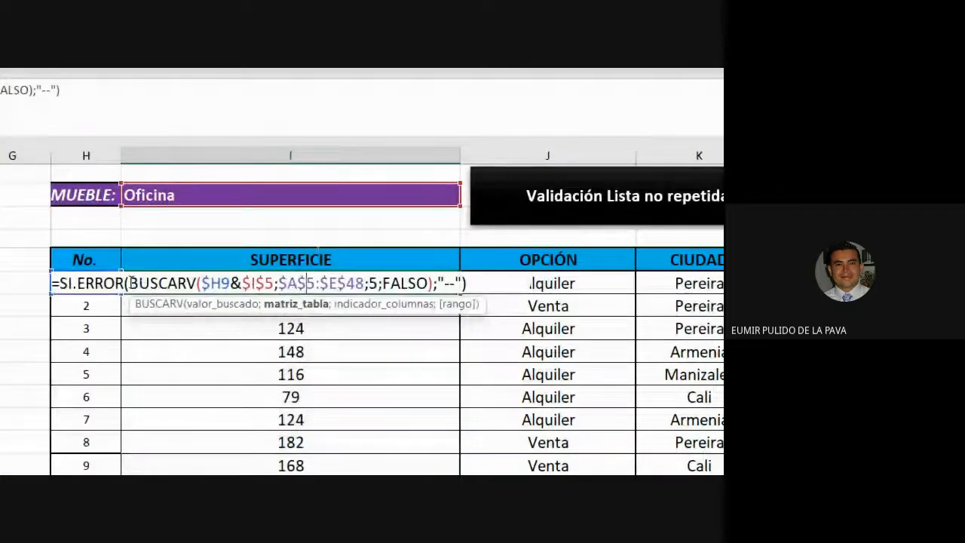
drag(62, 283, 458, 283)
click(438, 283)
key(Return)
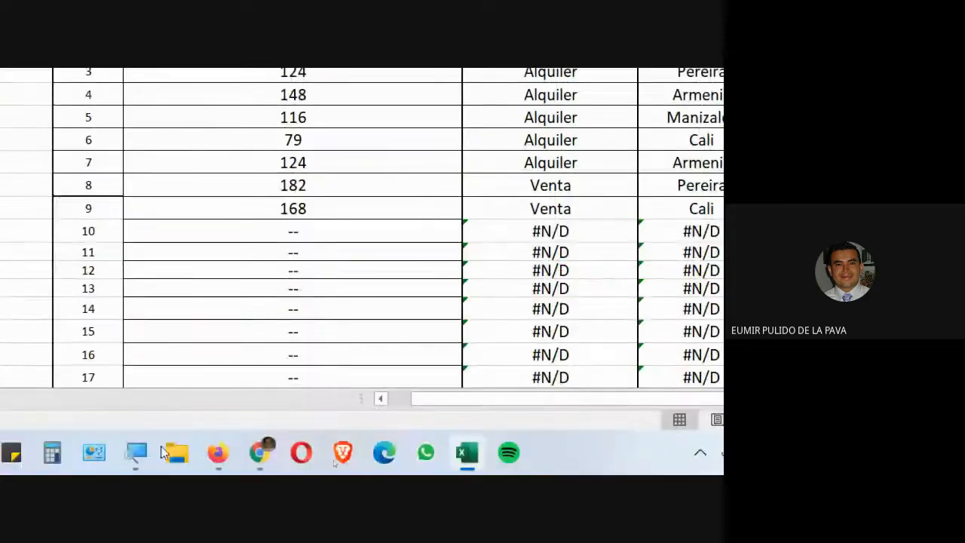
Switch to the Google Meet call in the browser
click(184, 455)
click(158, 398)
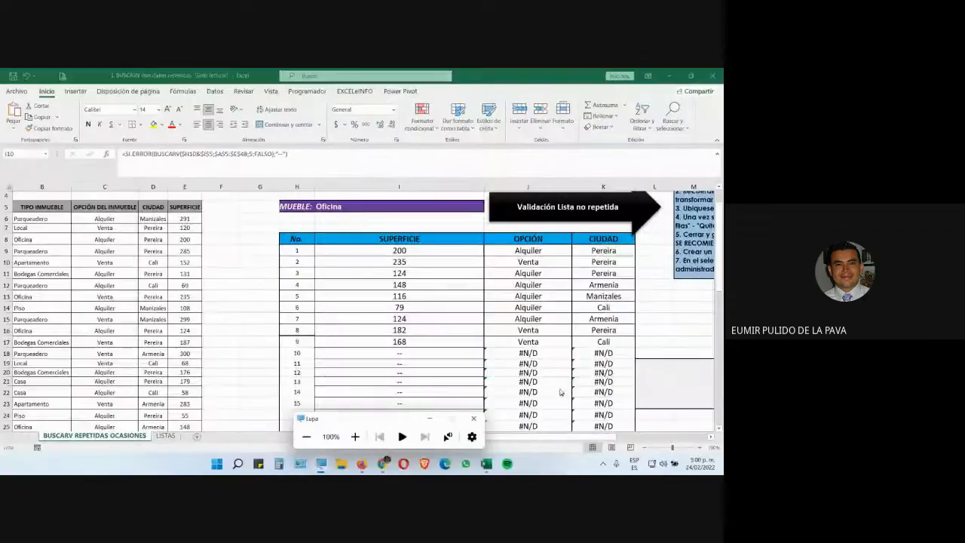
mouse_move(384, 463)
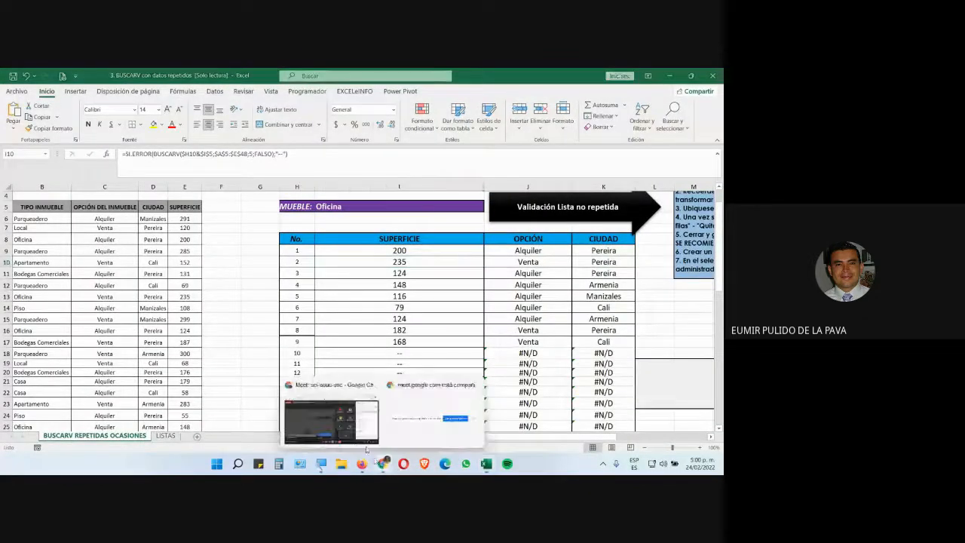
click(373, 431)
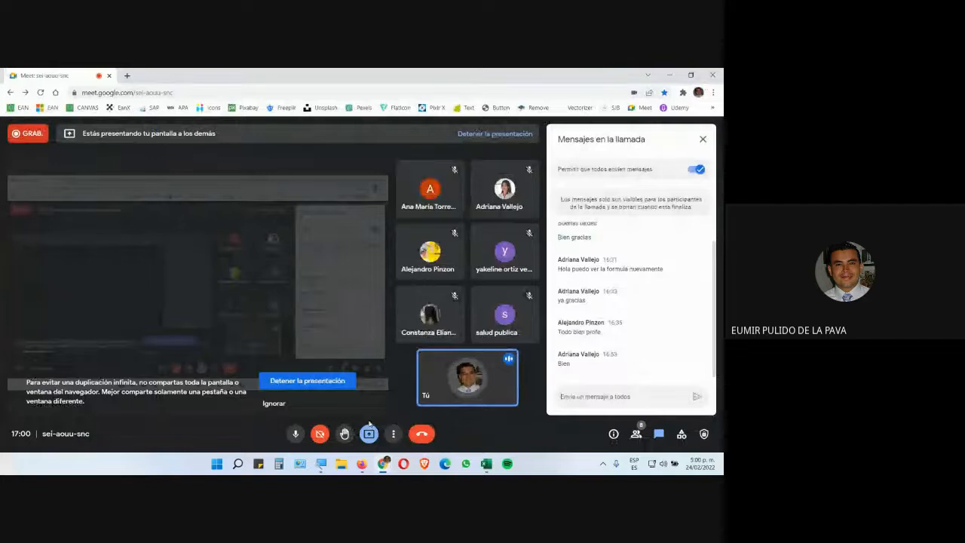
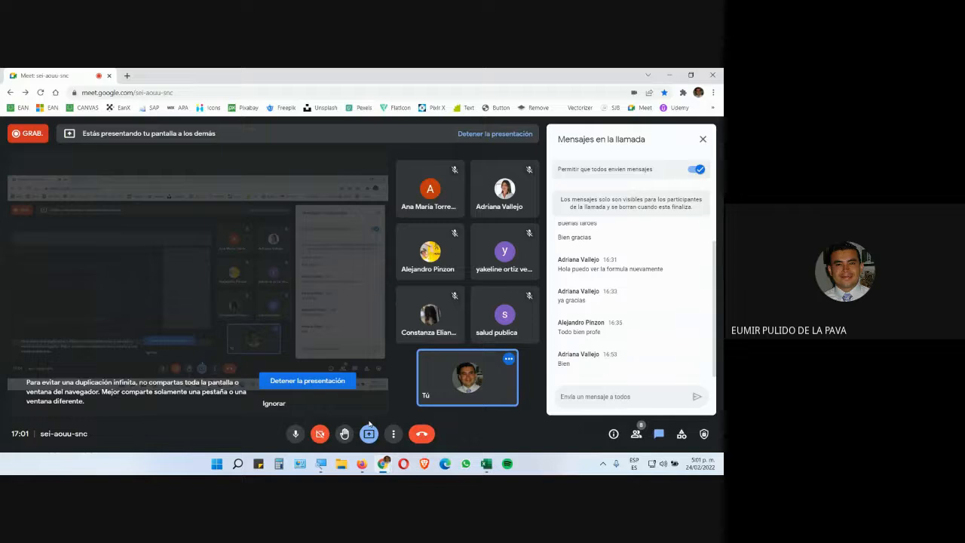
Close the BUSCARV workbook and return to the course downloads page in the browser
click(486, 464)
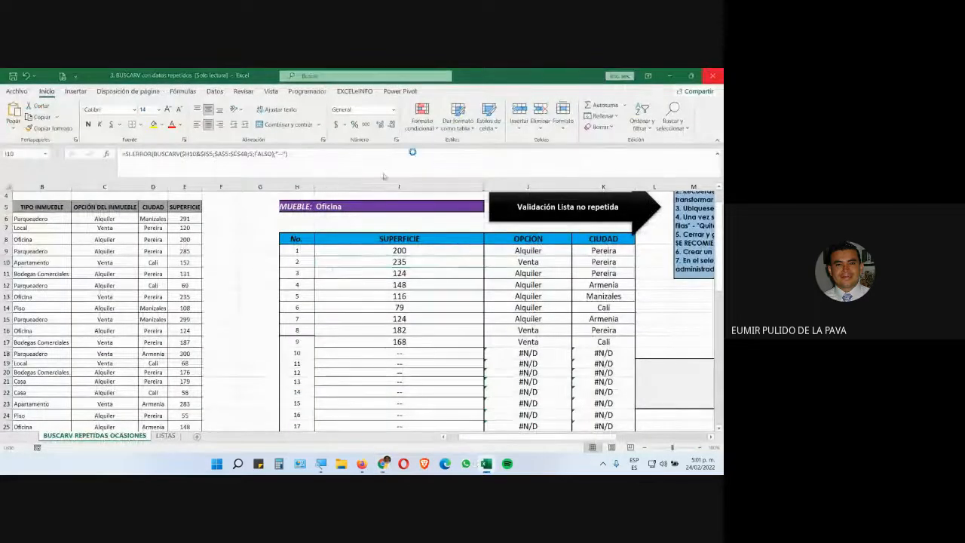
key(alt+F4)
click(359, 286)
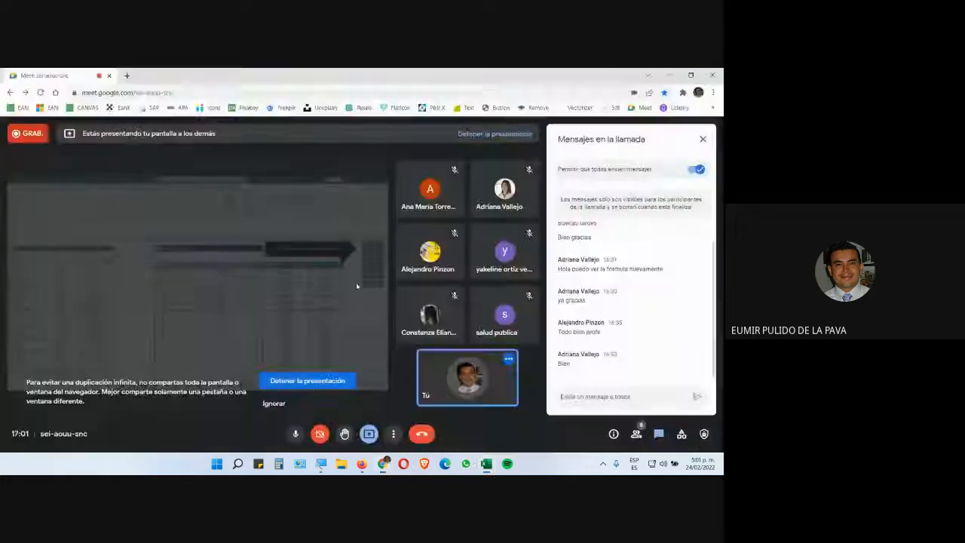
click(362, 463)
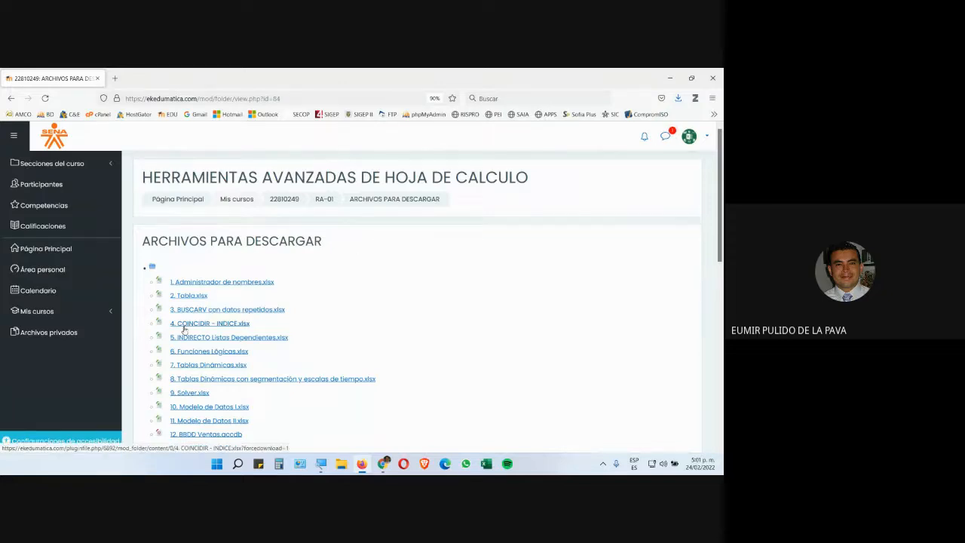
Open the file 4. COINCIDIR - INDICE.xlsx from the course downloads and enable editing
click(209, 327)
click(451, 346)
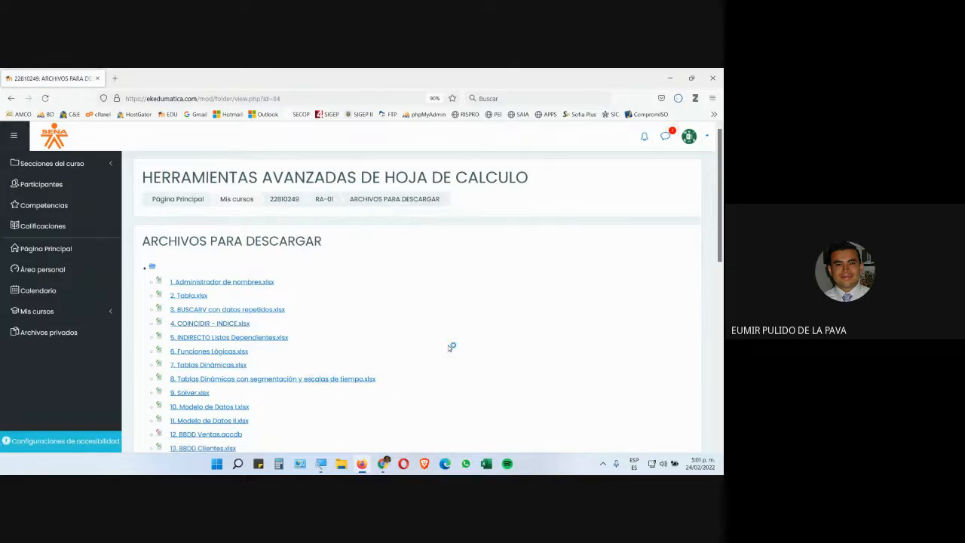
scroll(180, 324, down, 6)
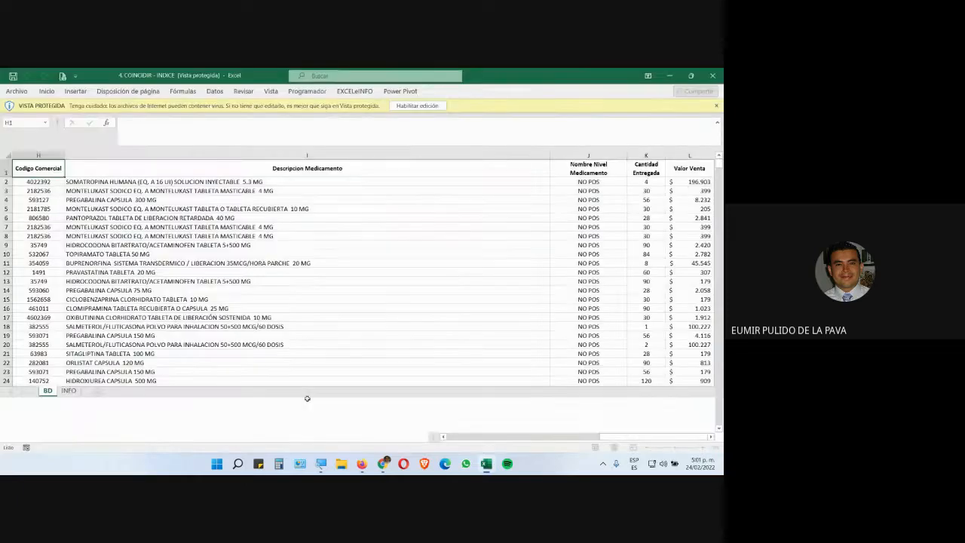
click(409, 107)
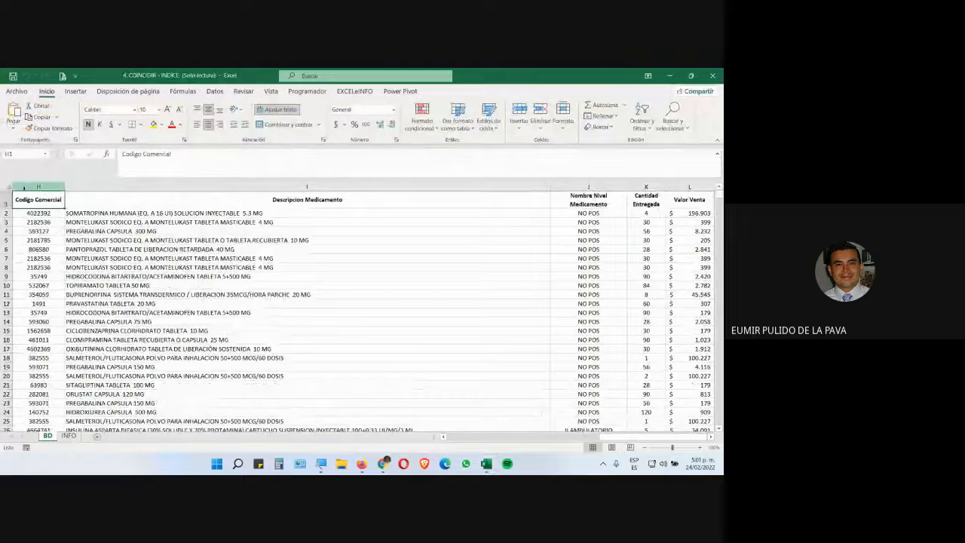
Browse the BD sheet's columns and rows of medication delivery data
key(Right)
key(Right)
key(Right)
key(Right)
key(Right)
key(Right)
key(Right)
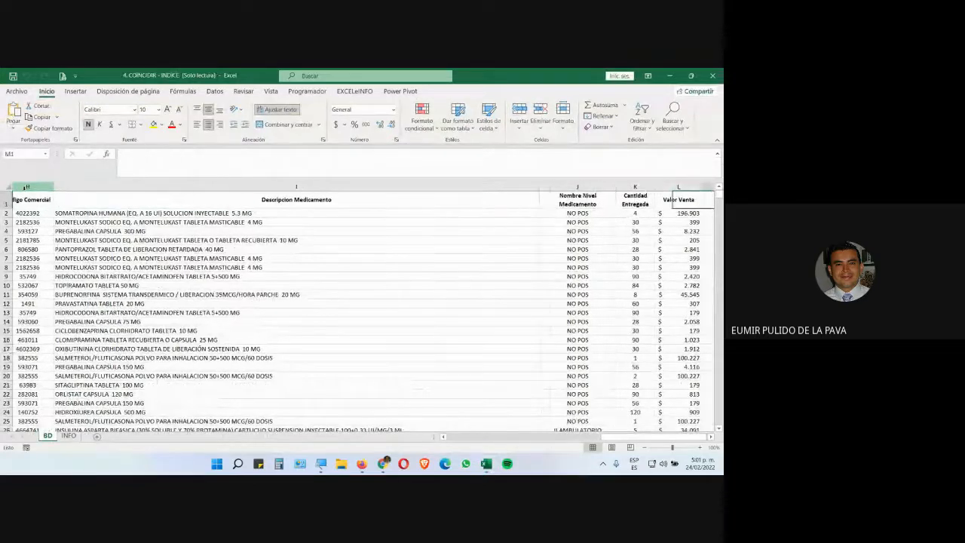
key(Left)
key(Left)
key(Left)
key(Left)
key(Left)
key(Left)
key(Left)
key(Left)
key(Left)
key(Left)
key(Left)
key(Left)
key(Left)
key(Left)
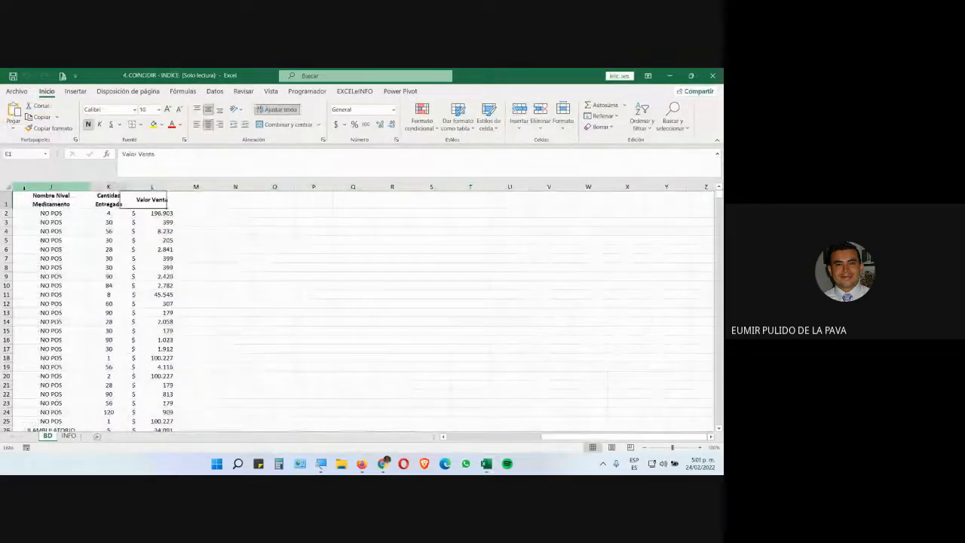
key(Down)
key(Down)
key(Down)
key(Down)
key(Down)
key(Down)
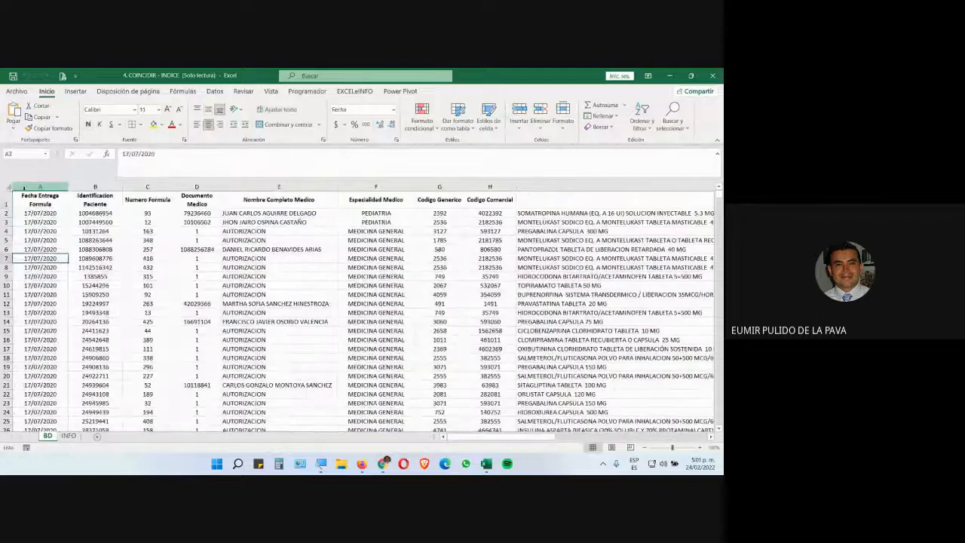
key(ctrl+Down)
key(ctrl+Up)
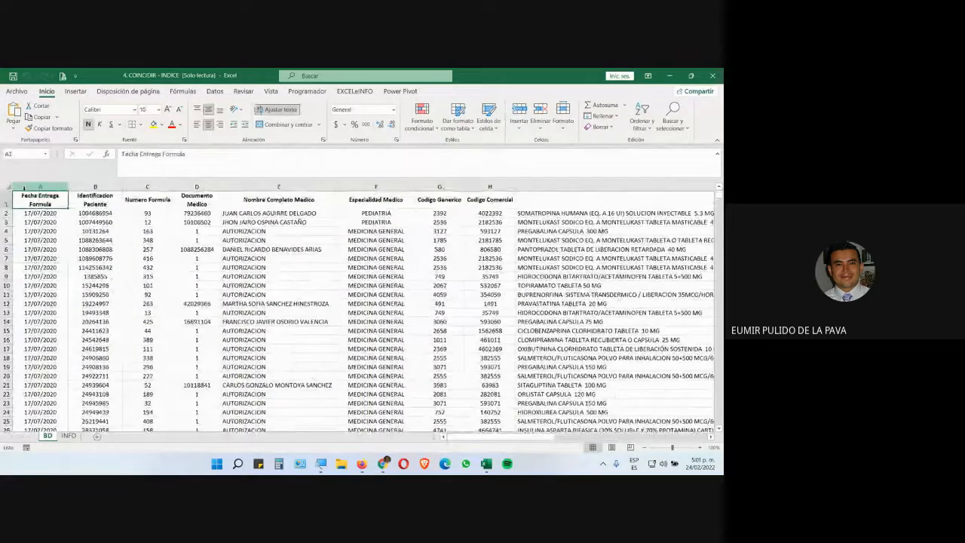
key(Right)
key(Right)
key(Right)
key(Right)
key(Right)
key(Right)
key(Right)
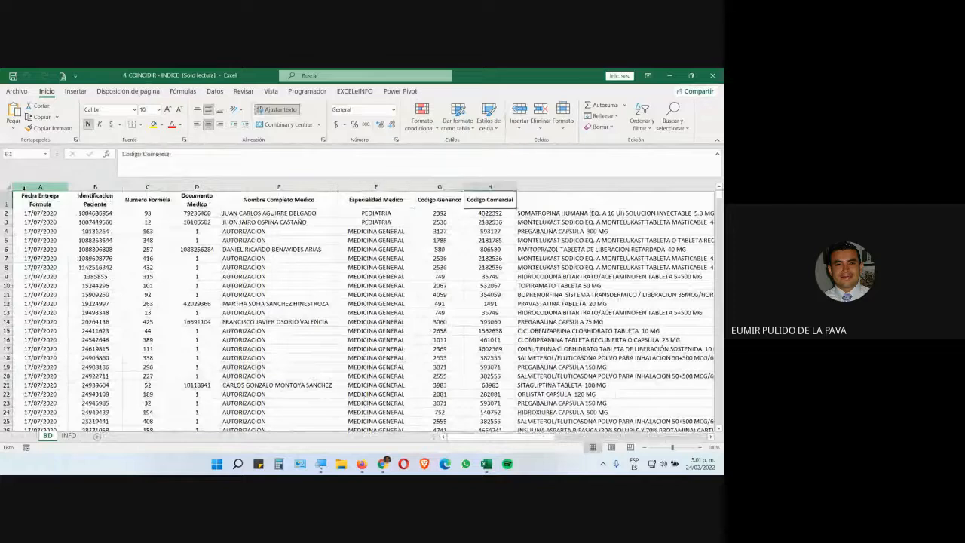
key(Left)
key(Left)
key(Left)
key(Left)
key(Left)
key(Left)
key(Left)
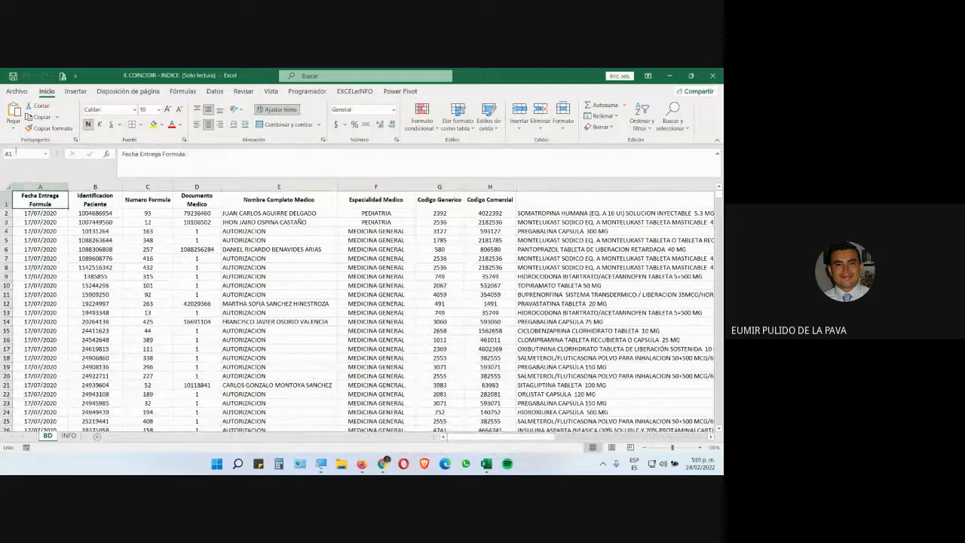
Magnify the screen and compare the INFO sheet with the BD sheet's Identificacion Paciente column
key(super+plus)
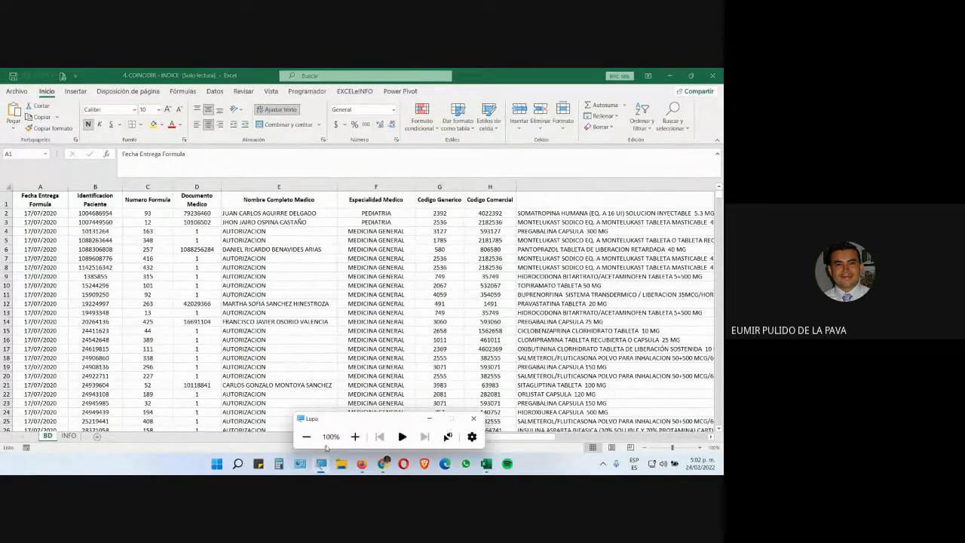
click(350, 441)
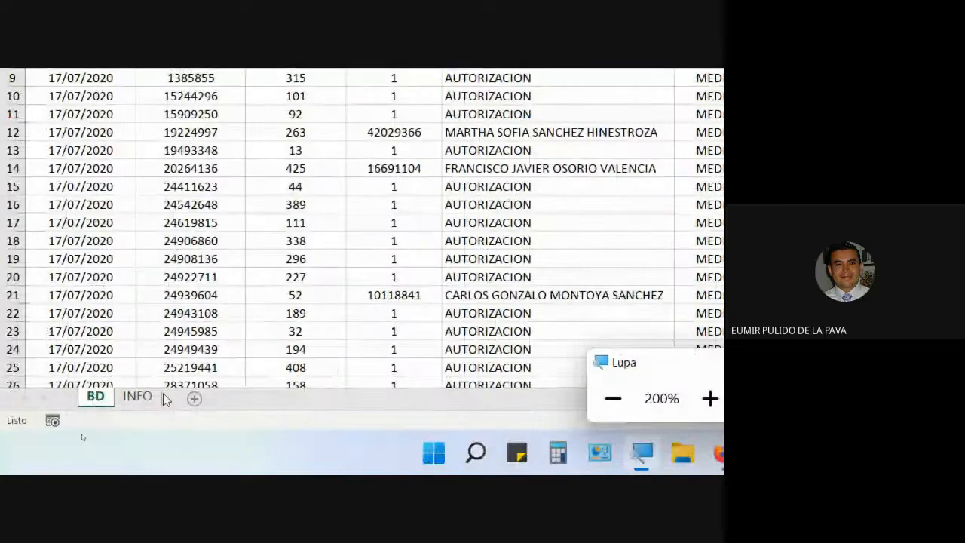
click(147, 401)
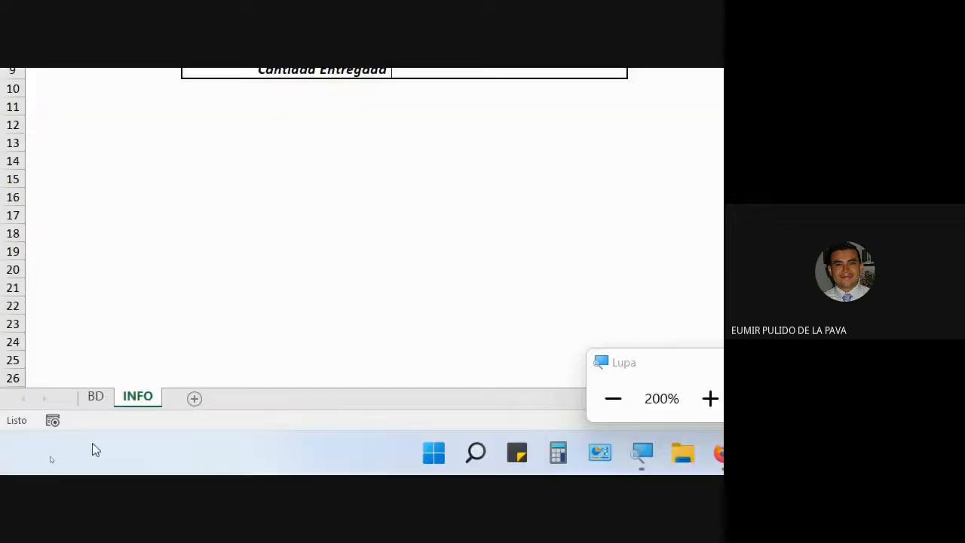
click(93, 398)
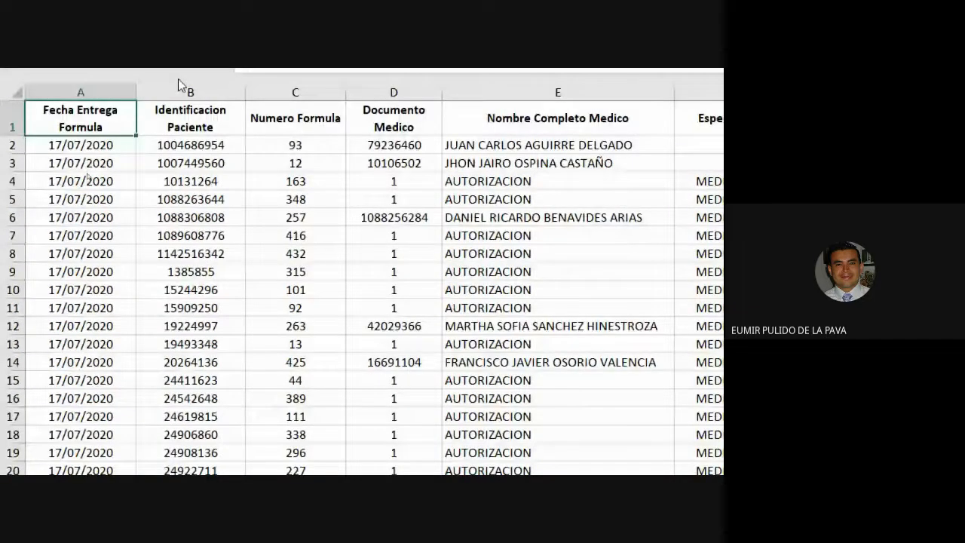
click(184, 91)
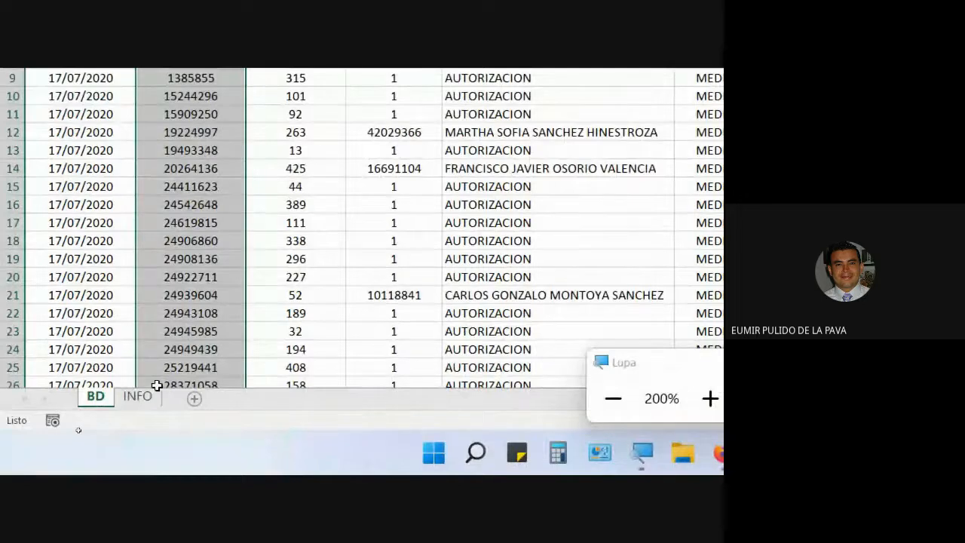
click(139, 396)
Review the INFO sheet's lookup fields against the BD sheet's column headers
click(453, 251)
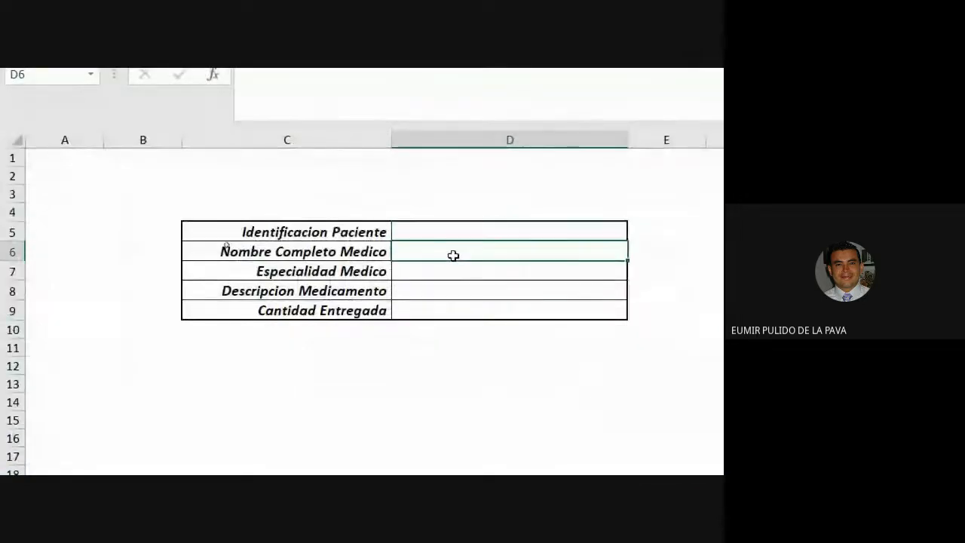
click(422, 234)
click(413, 272)
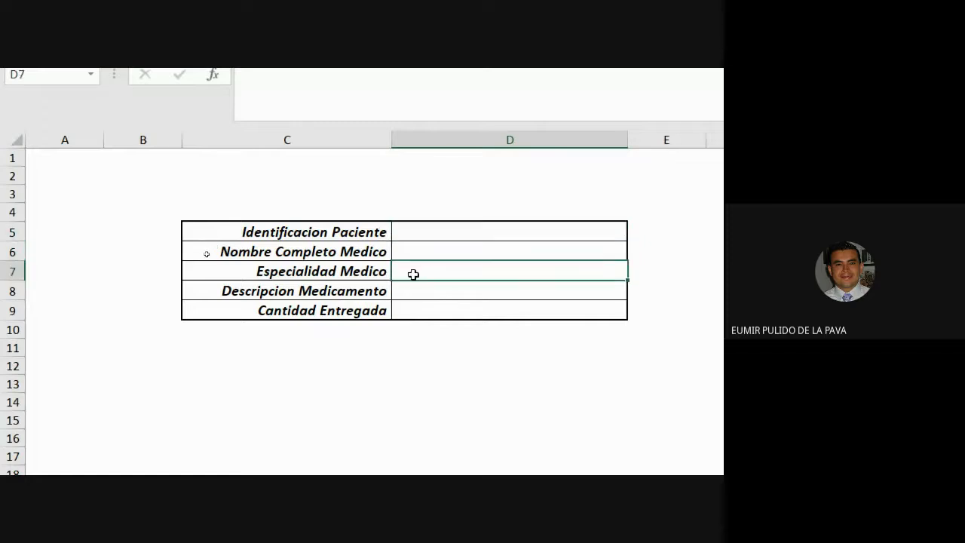
drag(393, 254, 400, 267)
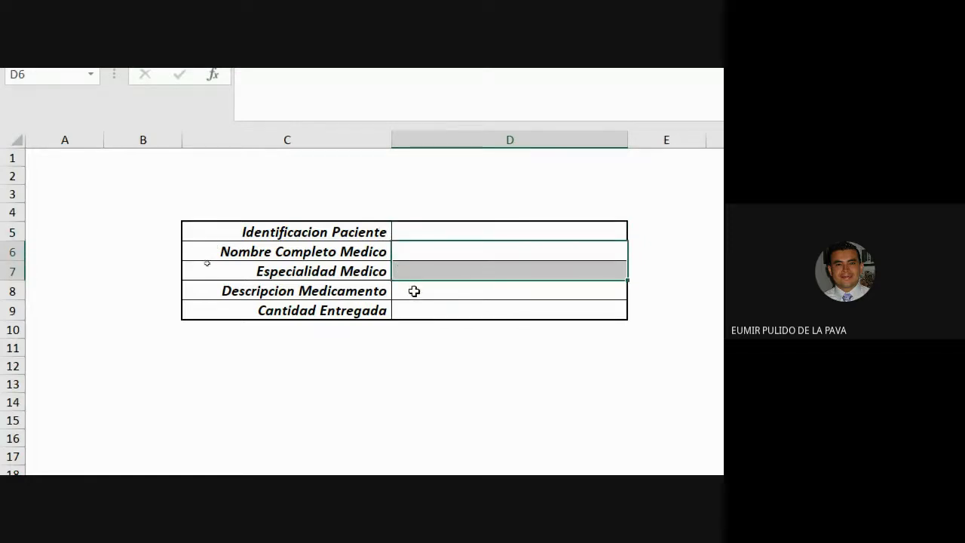
click(414, 291)
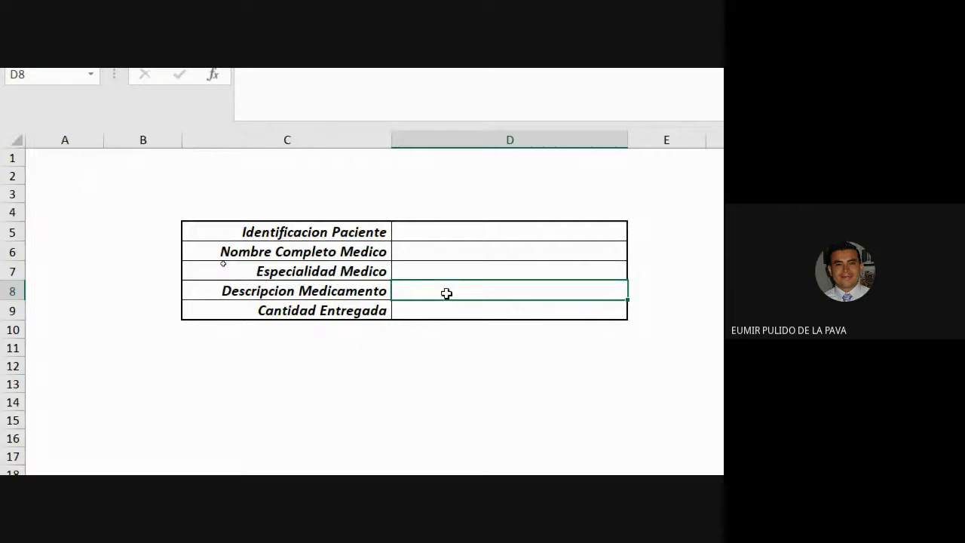
click(438, 316)
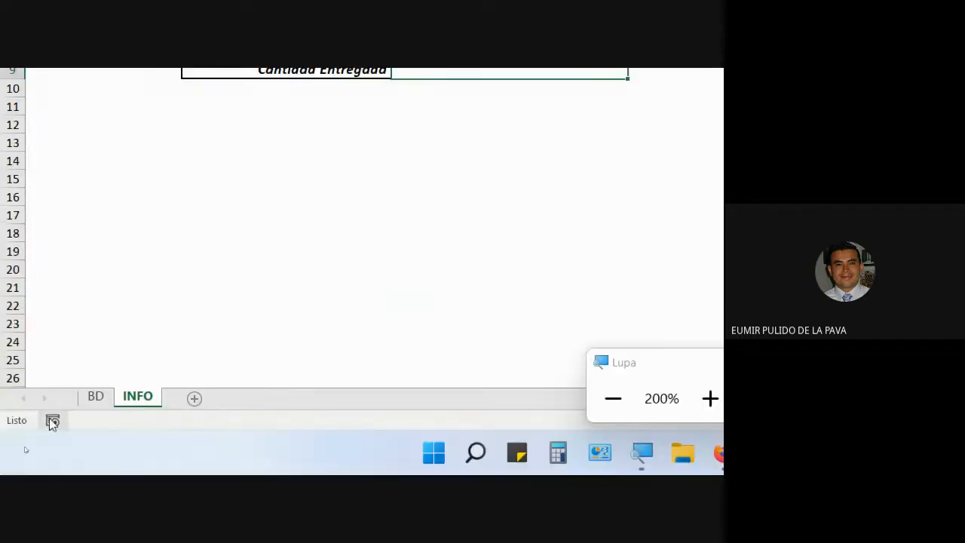
click(96, 398)
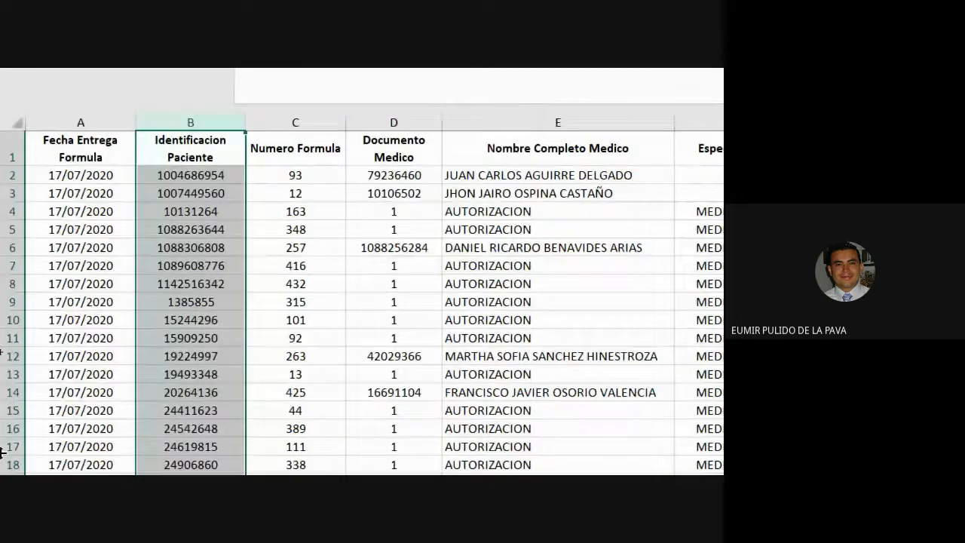
click(75, 147)
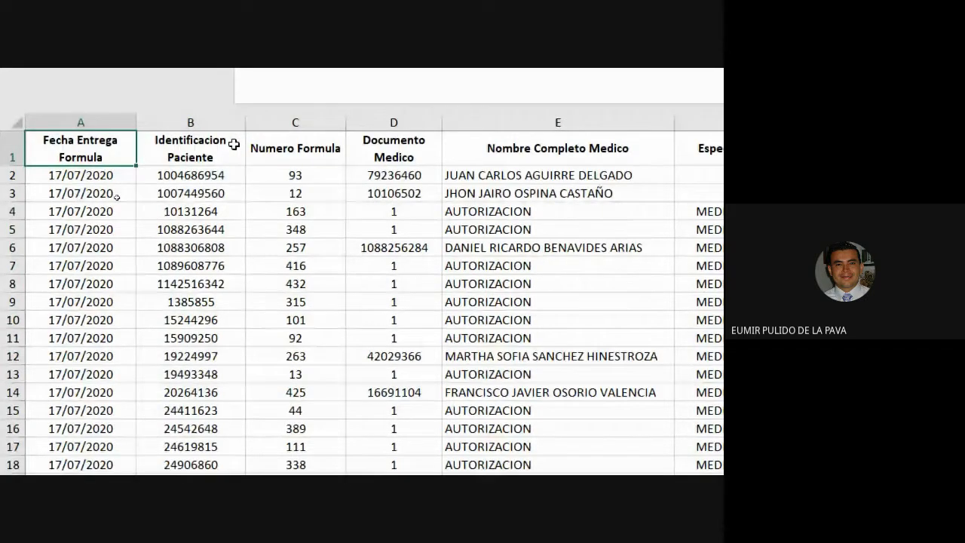
click(140, 398)
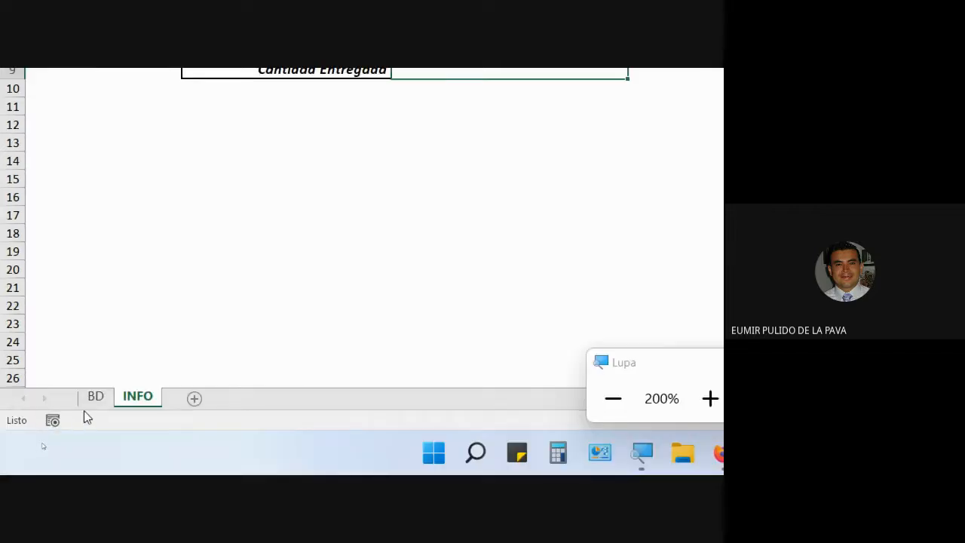
click(91, 404)
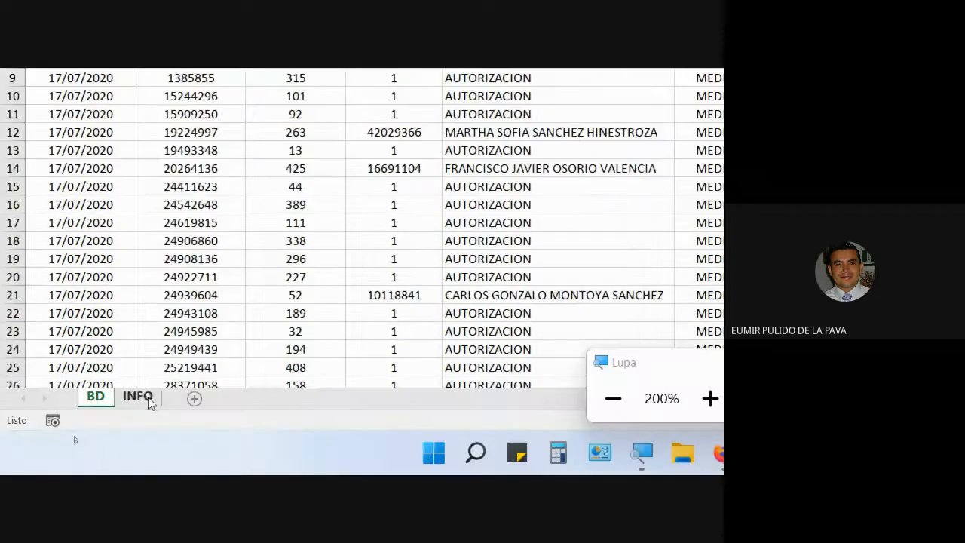
click(137, 398)
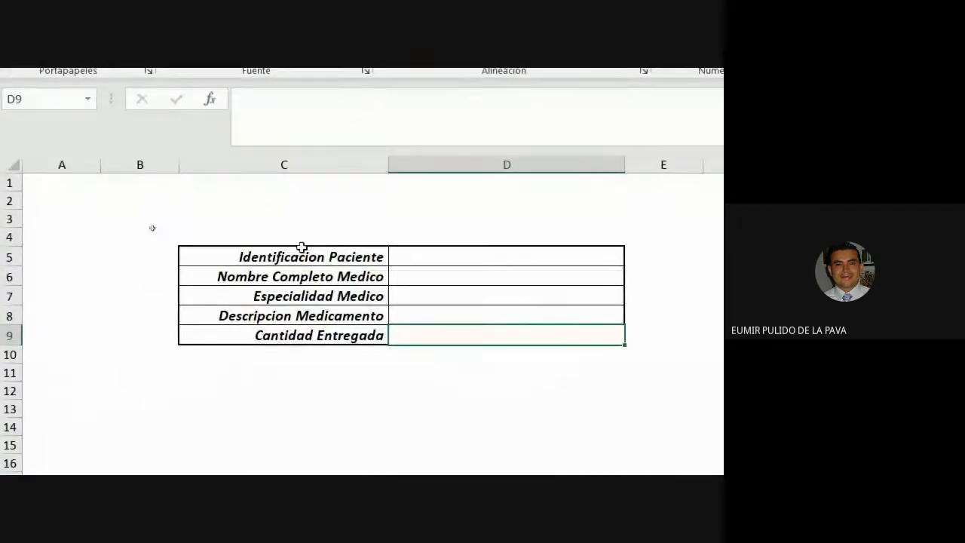
Fill the Identificacion Paciente row of the INFO table, cells C5:D5, with yellow
click(290, 252)
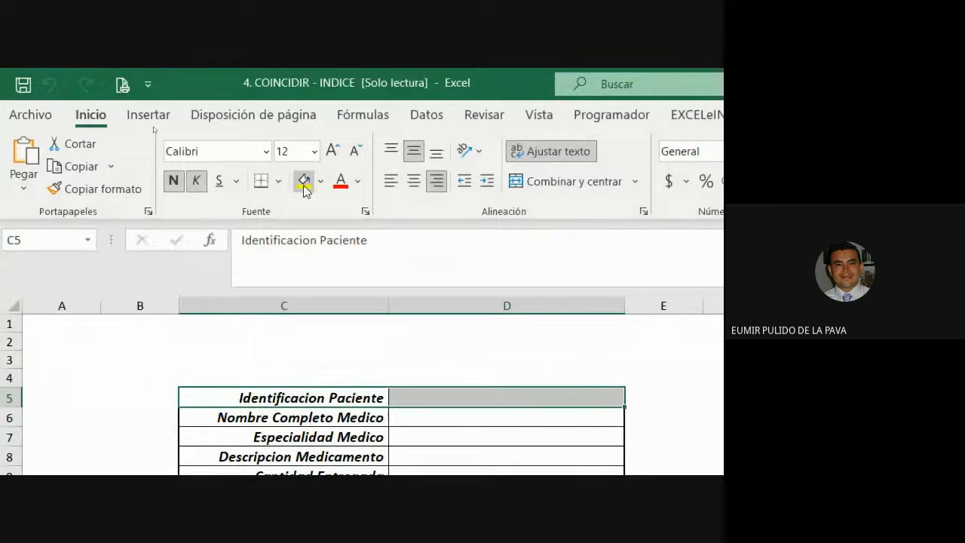
click(304, 182)
click(332, 151)
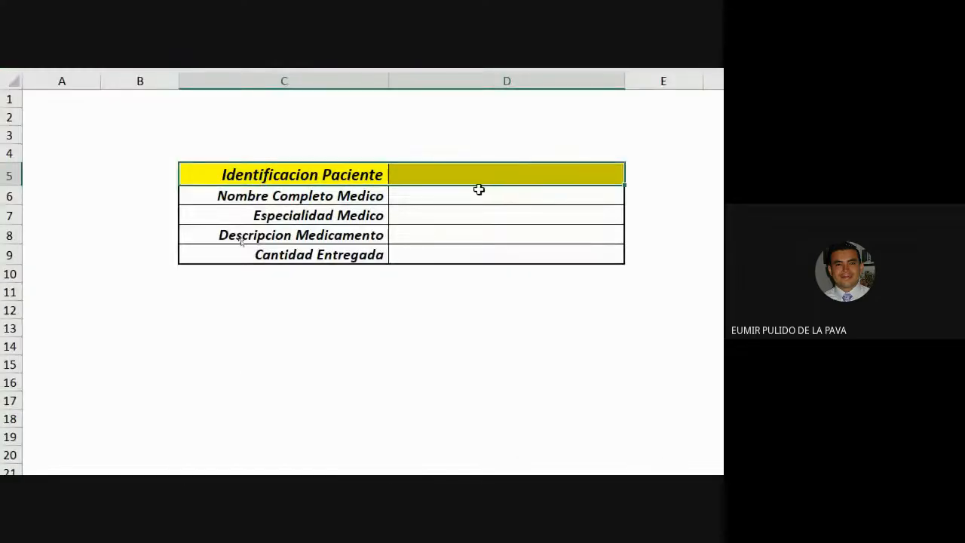
click(468, 179)
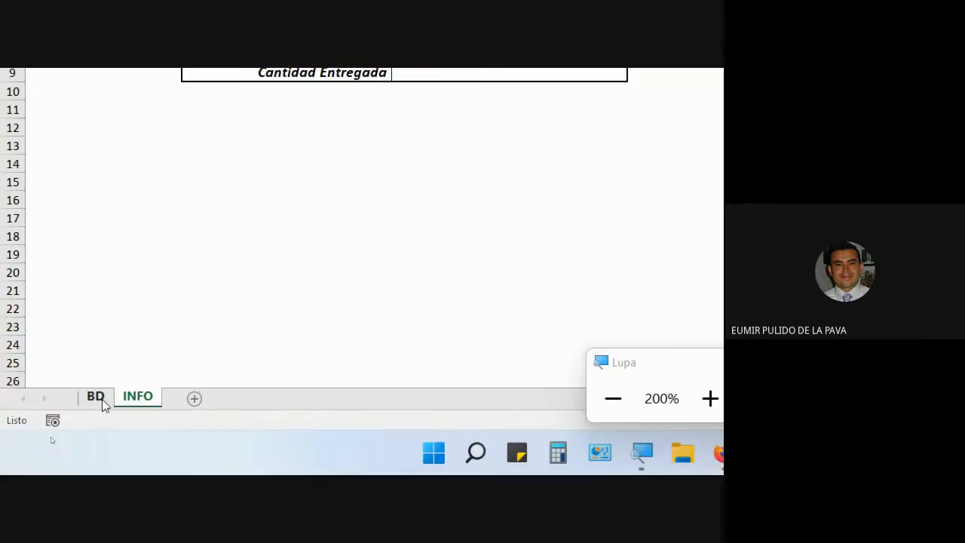
Move the Identificacion Paciente column on the BD sheet to column A, before Fecha Entrega Formula
click(96, 397)
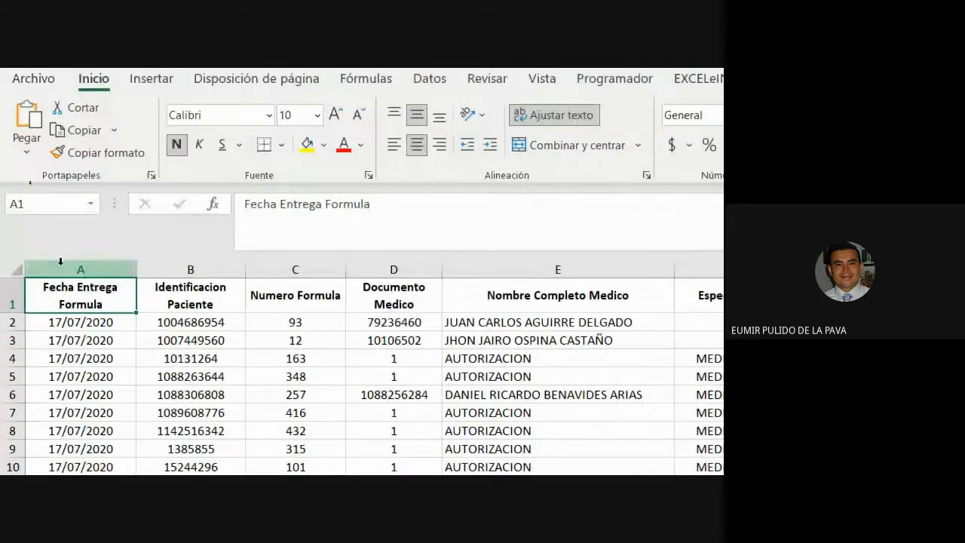
drag(108, 291, 279, 452)
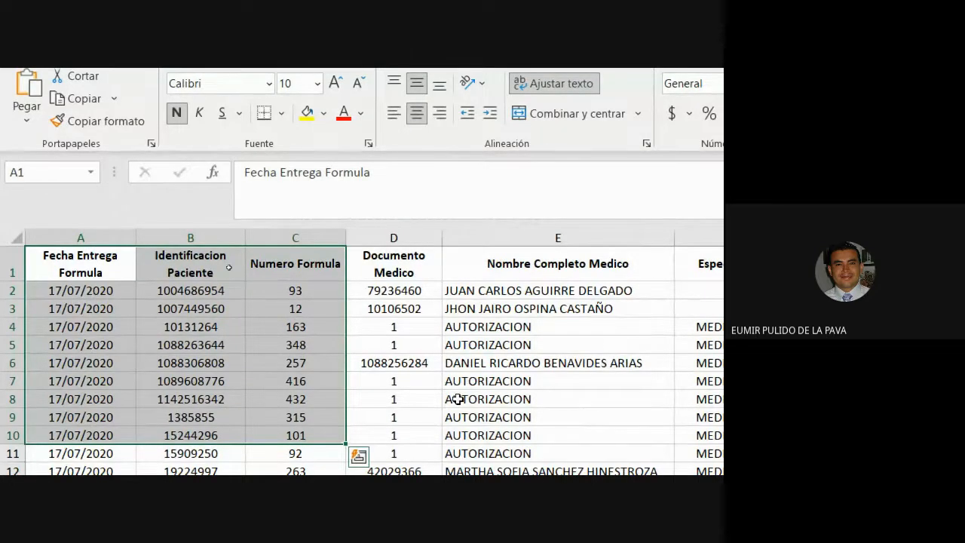
click(211, 239)
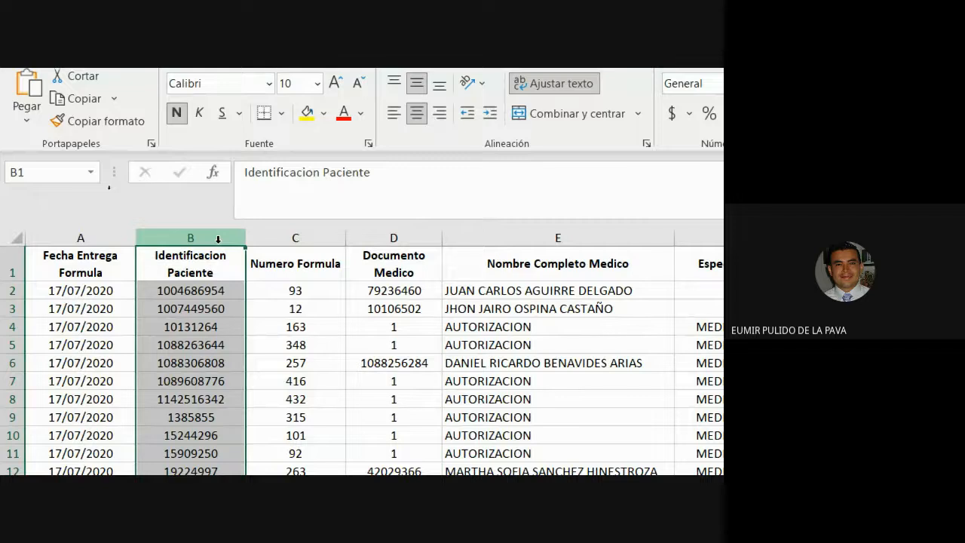
right_click(107, 238)
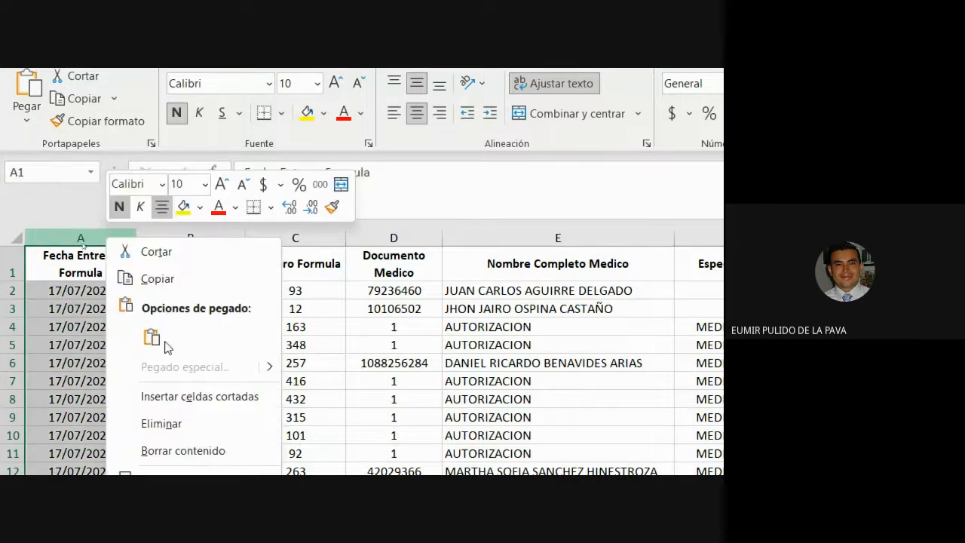
click(159, 400)
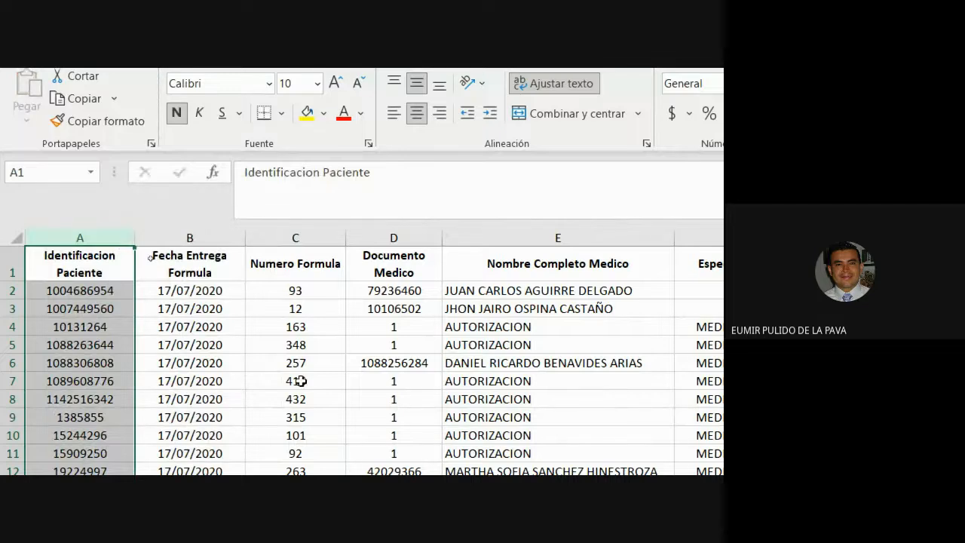
Undo the last column move on the BD sheet and scroll through the records
key(ctrl+z)
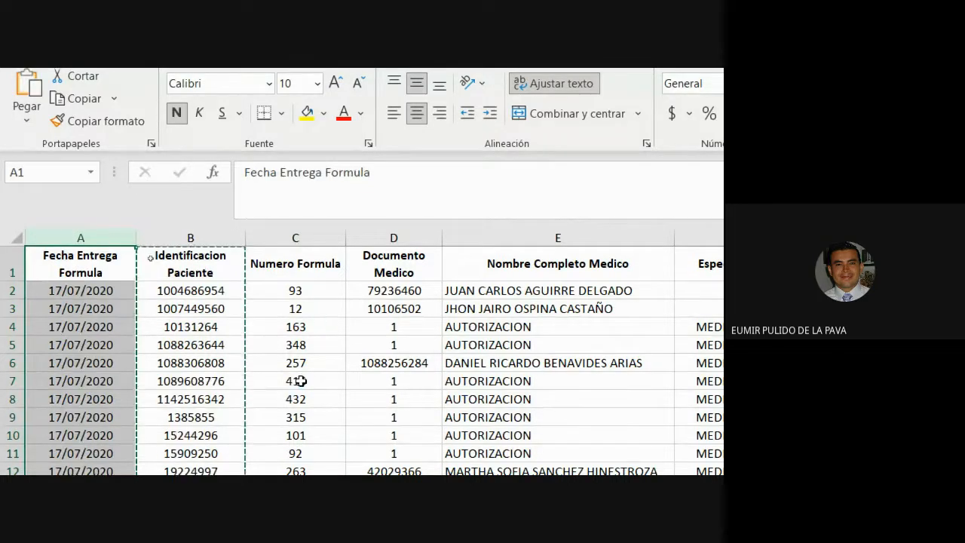
scroll(166, 301, down, 14)
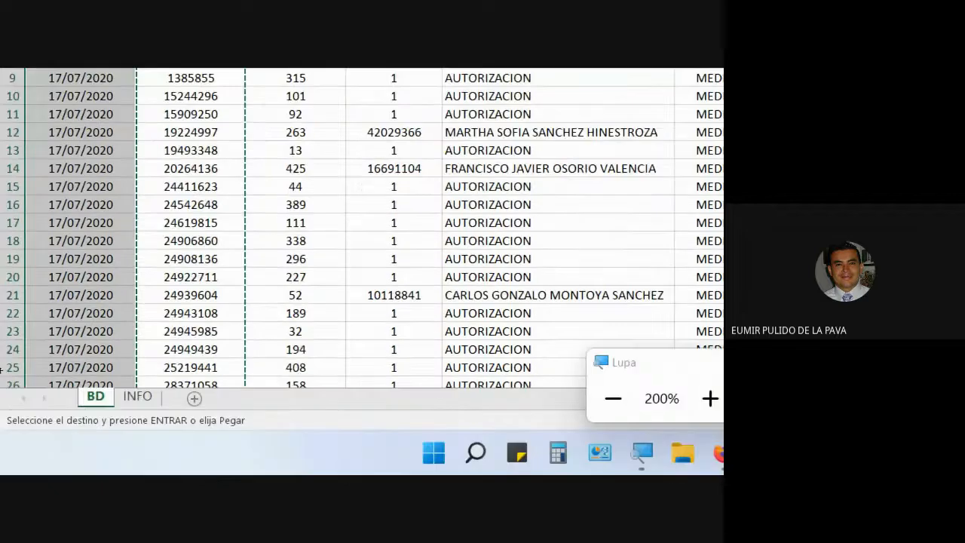
scroll(171, 332, down, 16)
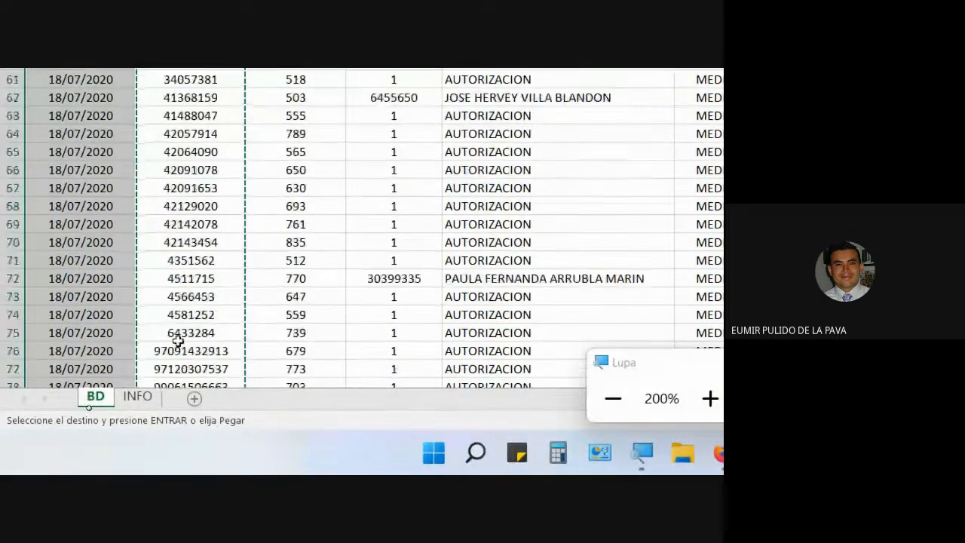
scroll(184, 286, up, 20)
scroll(183, 257, up, 3)
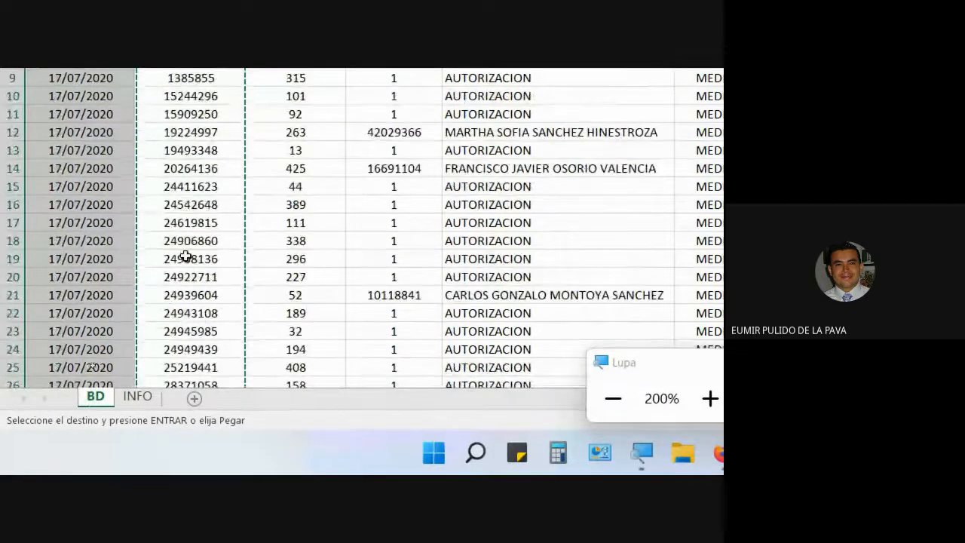
scroll(52, 177, up, 3)
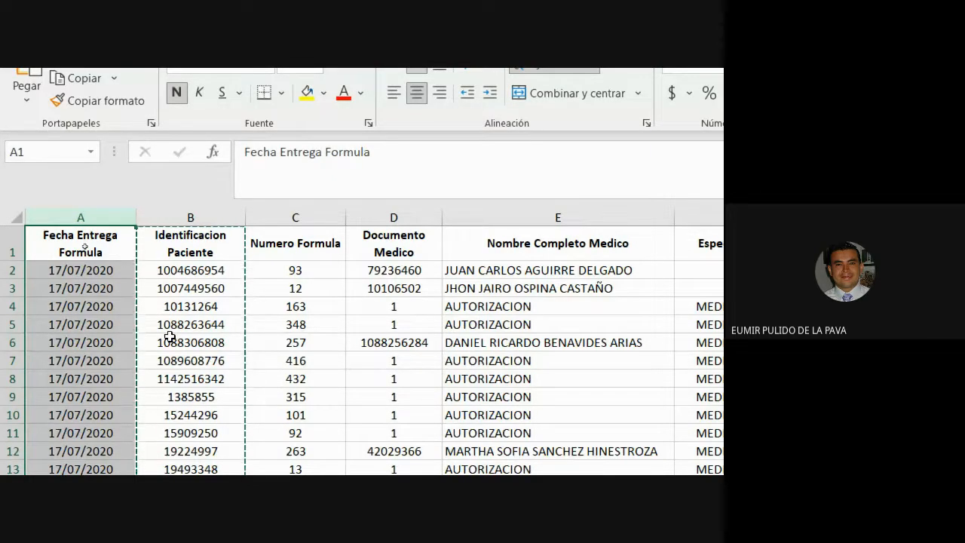
Widen column D of the INFO sheet's lookup table
drag(75, 247, 447, 405)
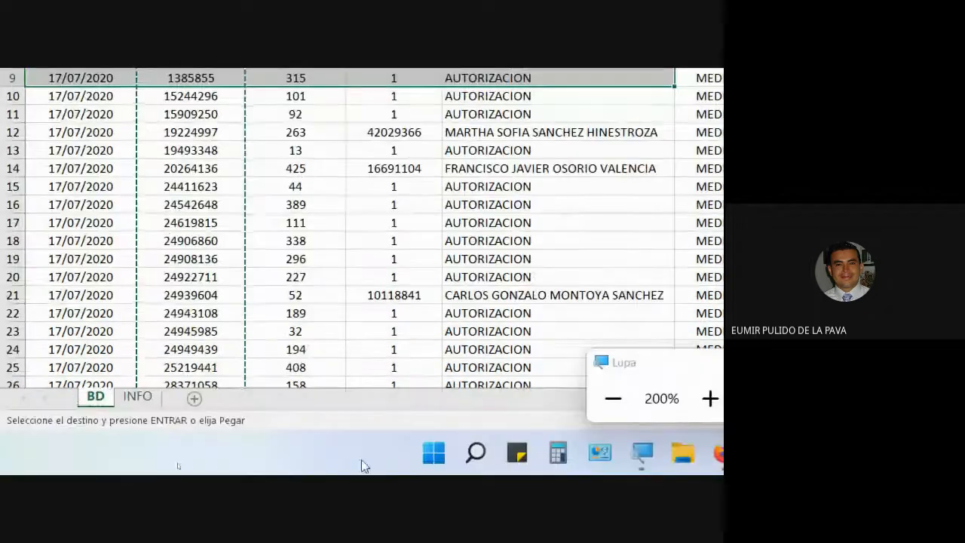
click(137, 396)
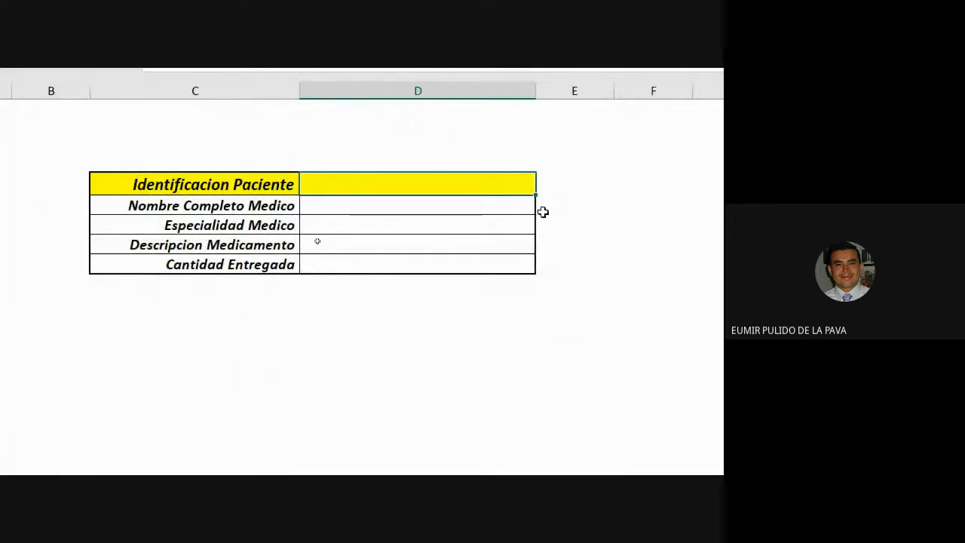
drag(535, 90, 663, 90)
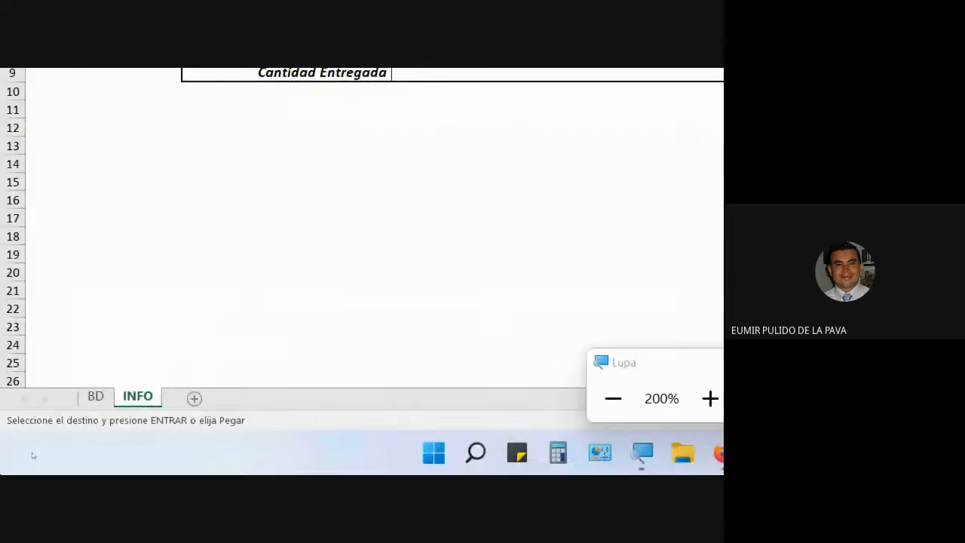
Convert the BD sheet's data range, starting at A1, into an Excel table
click(95, 397)
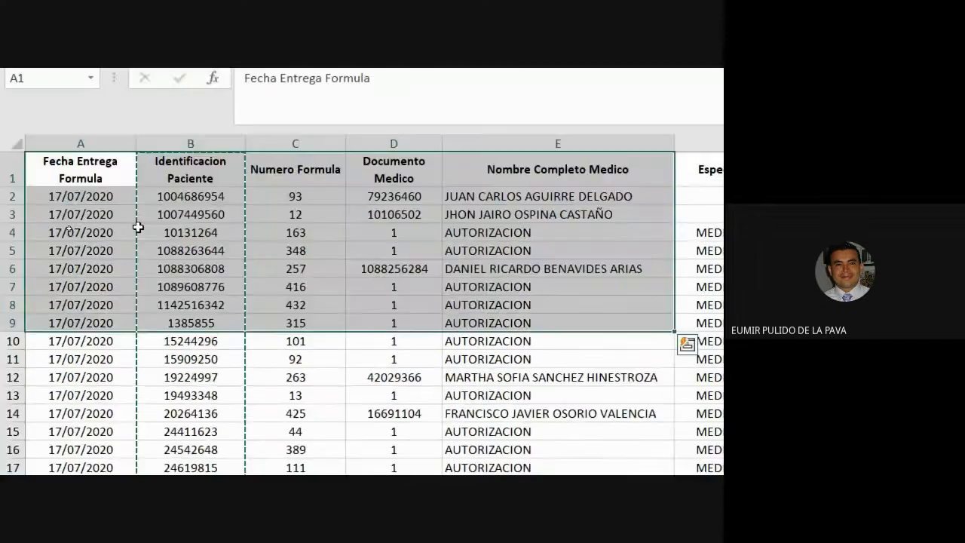
click(138, 227)
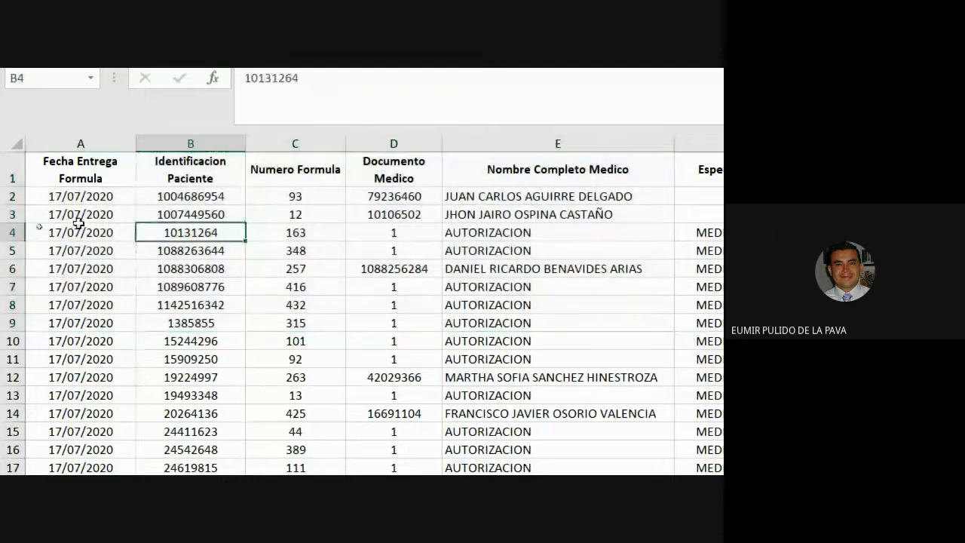
click(105, 185)
key(Escape)
drag(81, 214, 528, 359)
click(312, 286)
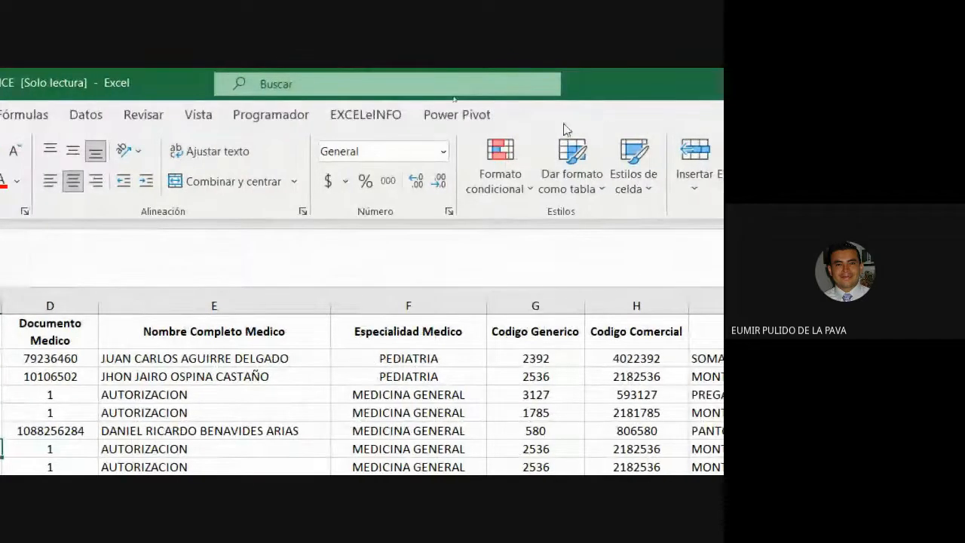
click(78, 349)
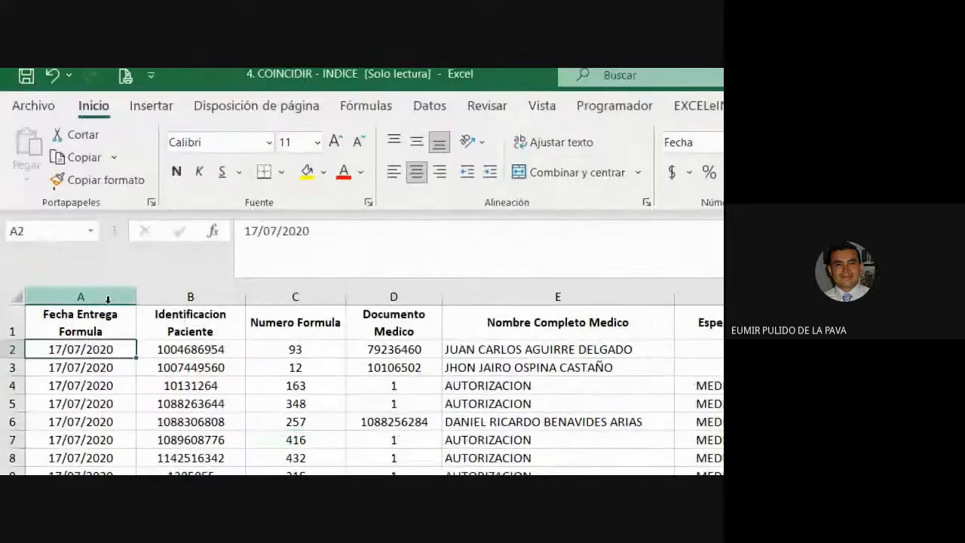
click(79, 323)
click(151, 104)
click(163, 154)
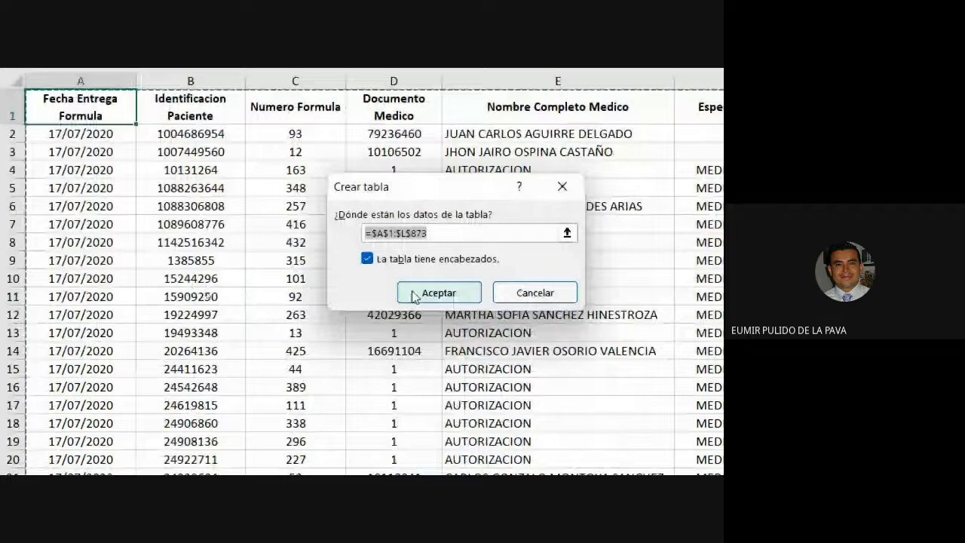
click(415, 294)
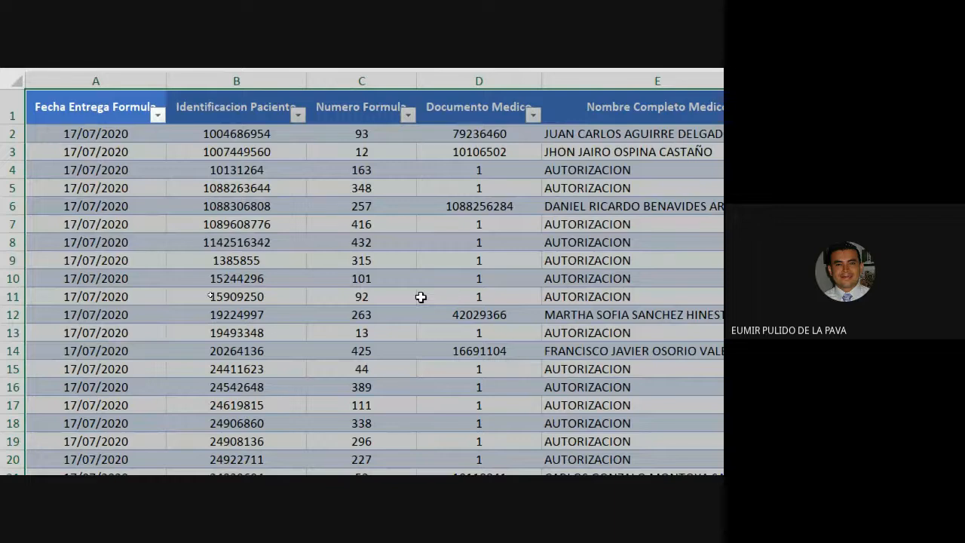
Rename the new BD table as T_POS
click(420, 297)
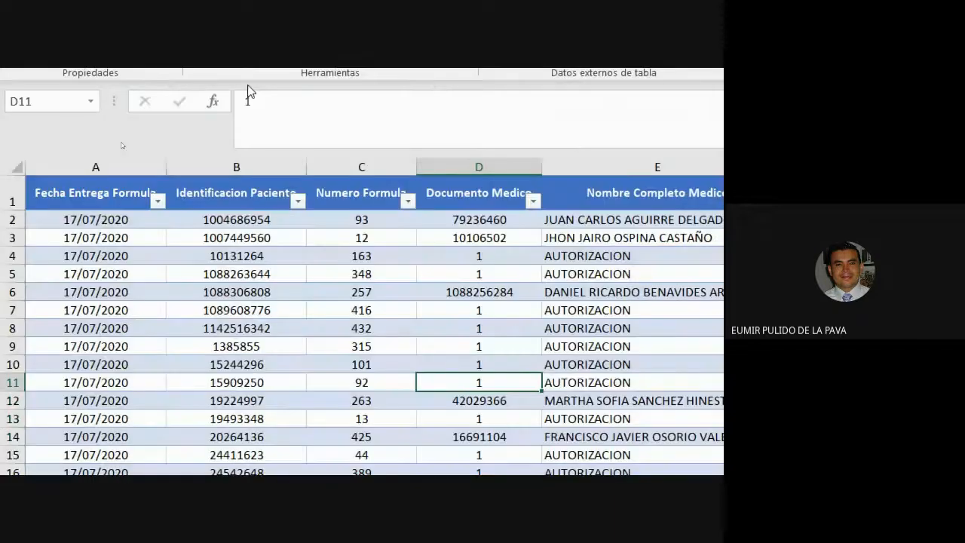
click(82, 211)
click(82, 164)
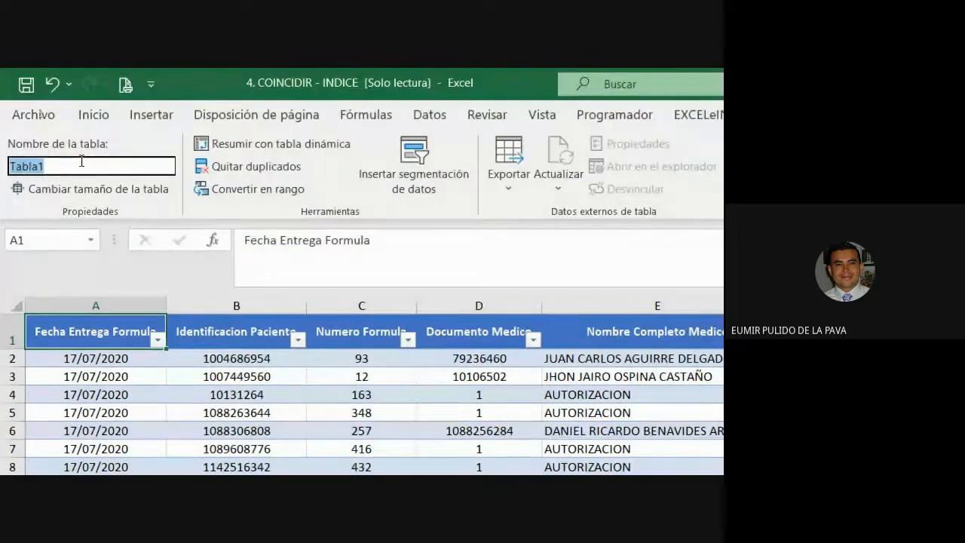
text(T_RO)
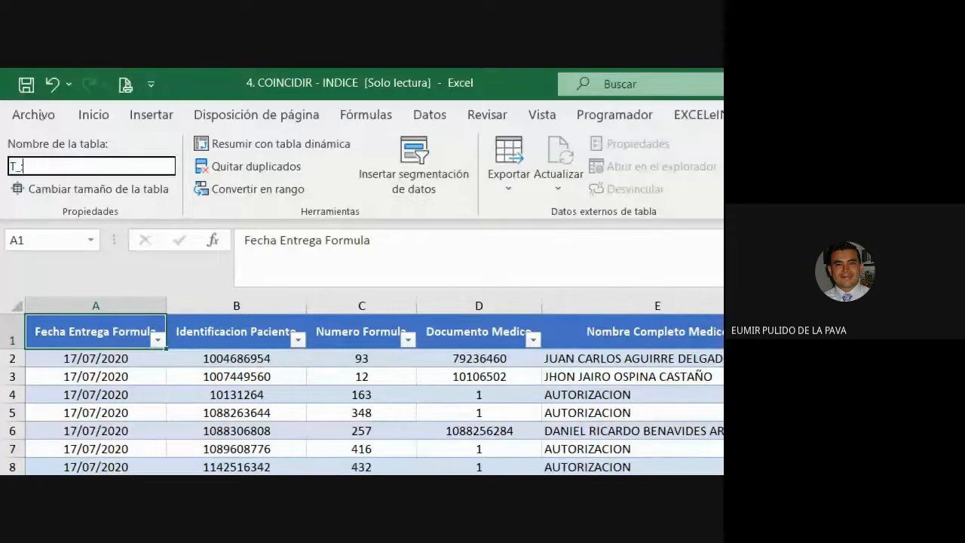
key(BackSpace)
key(BackSpace)
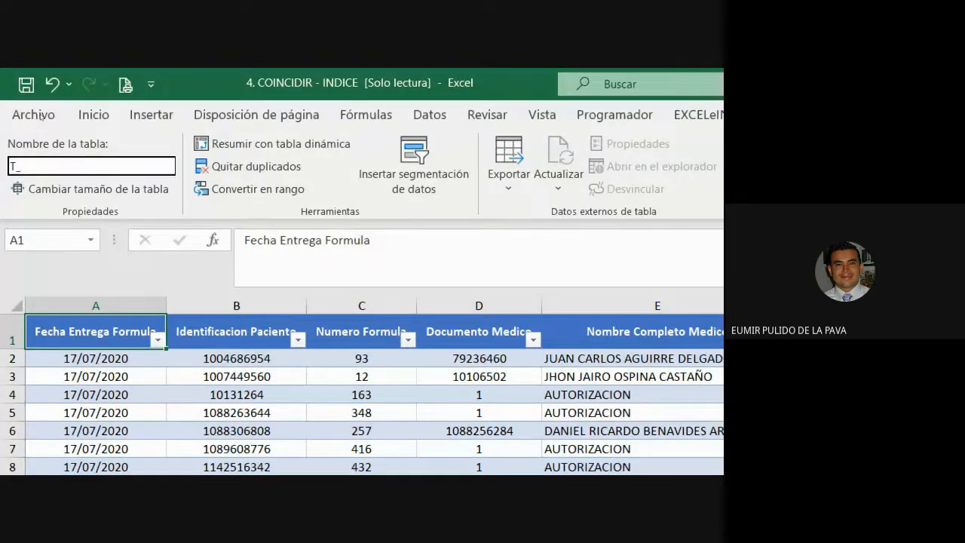
text(POS)
key(Return)
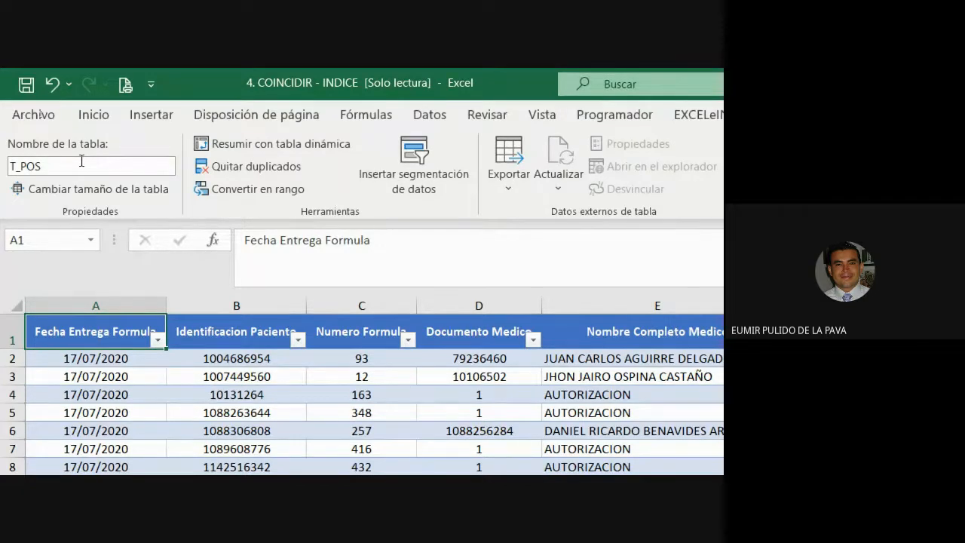
click(10, 166)
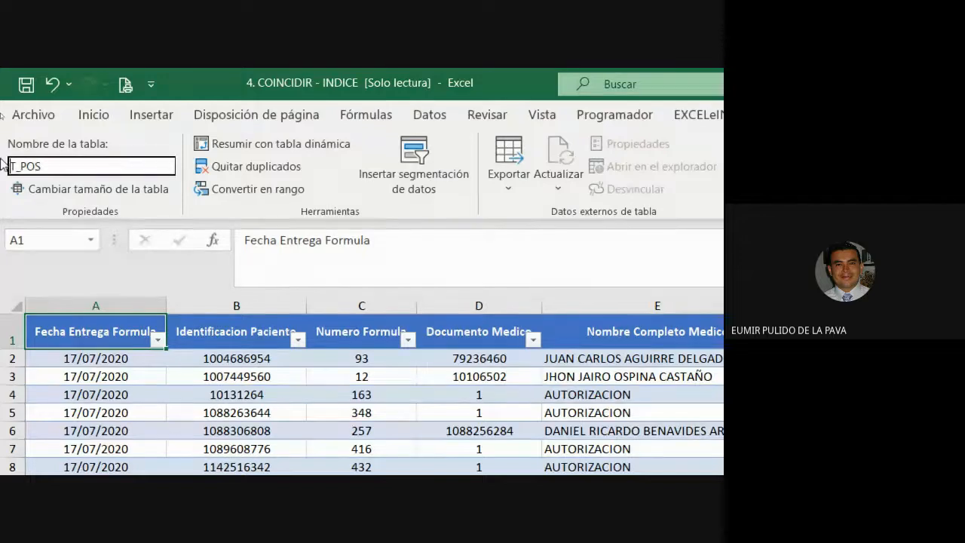
key(shift+End)
text(T)
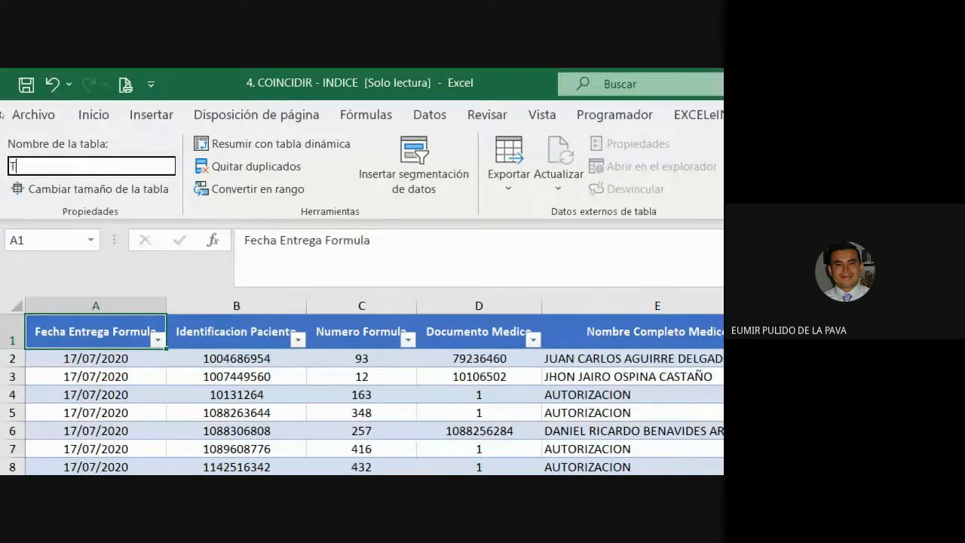
text(ABLAPOS)
key(Left)
key(Left)
key(Left)
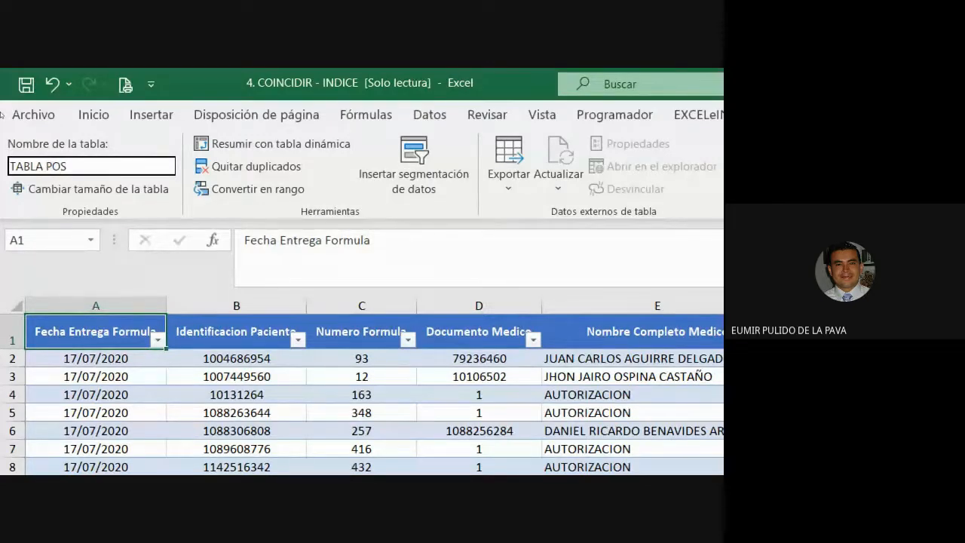
key(BackSpace)
key(BackSpace)
key(BackSpace)
key(BackSpace)
key(BackSpace)
text(_)
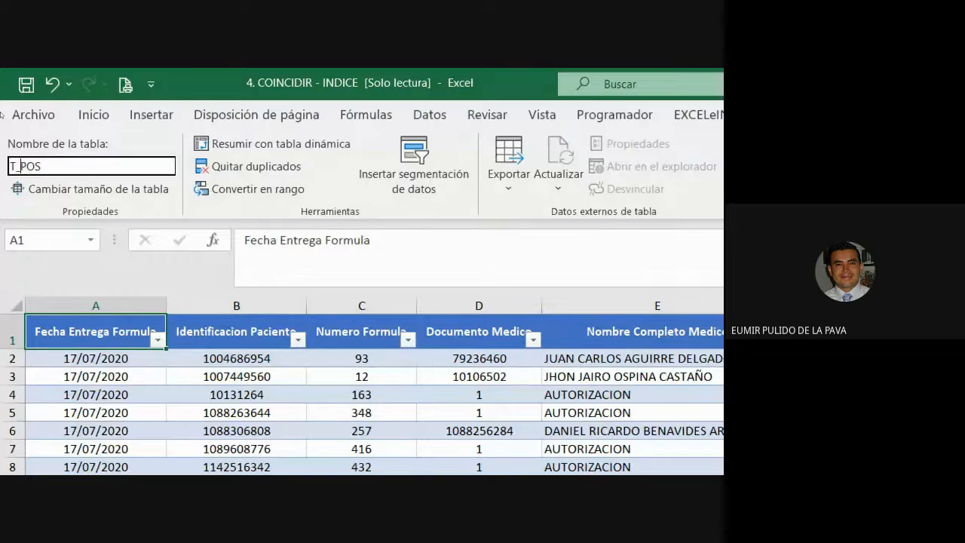
key(Return)
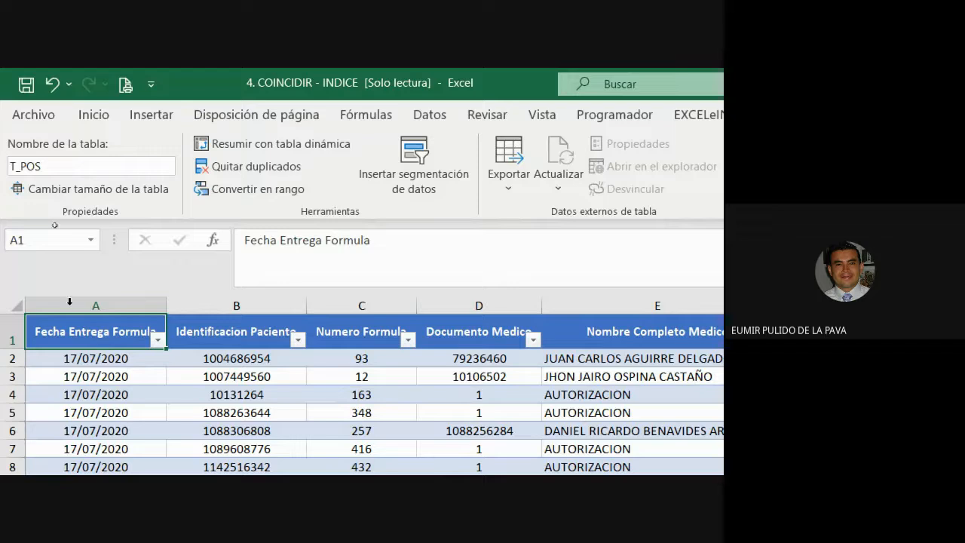
key(super+plus)
click(366, 403)
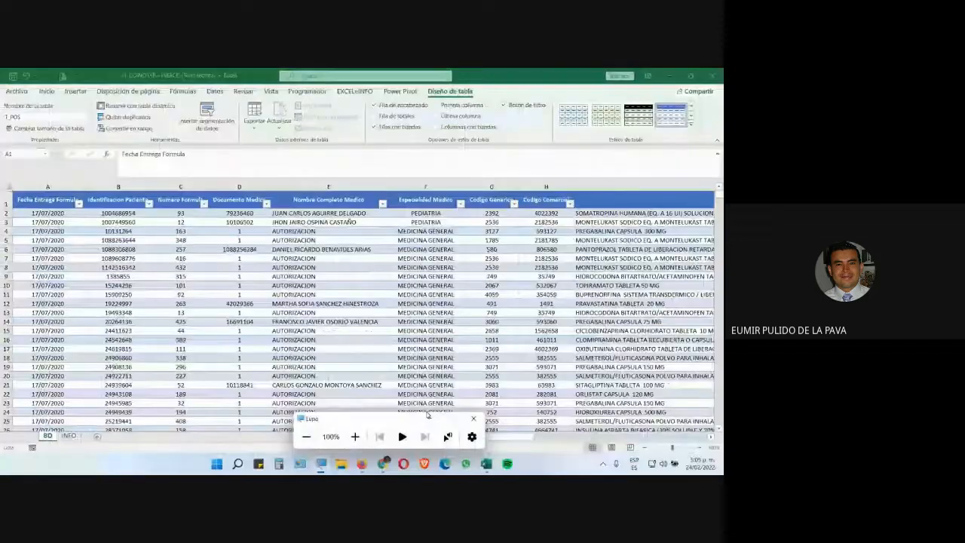
click(384, 463)
click(367, 420)
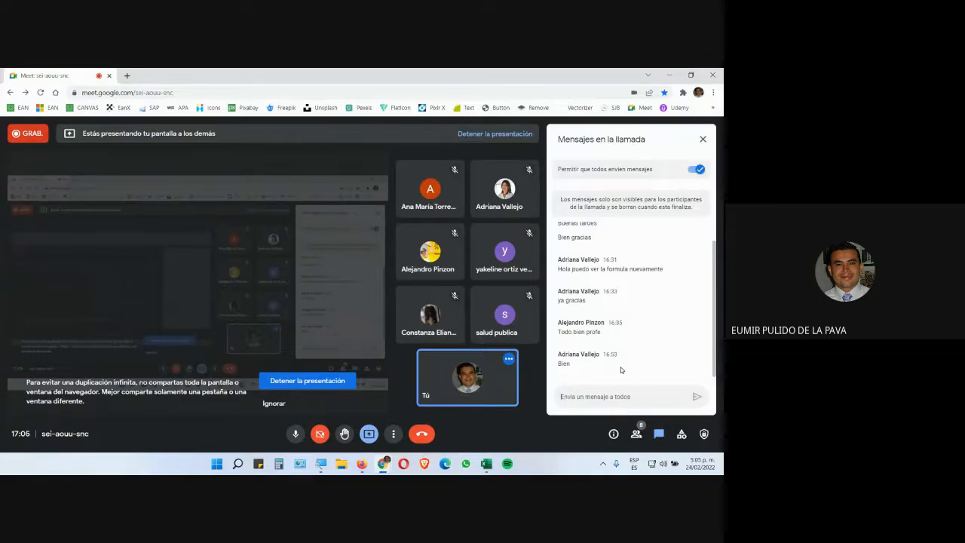
key(alt+Tab)
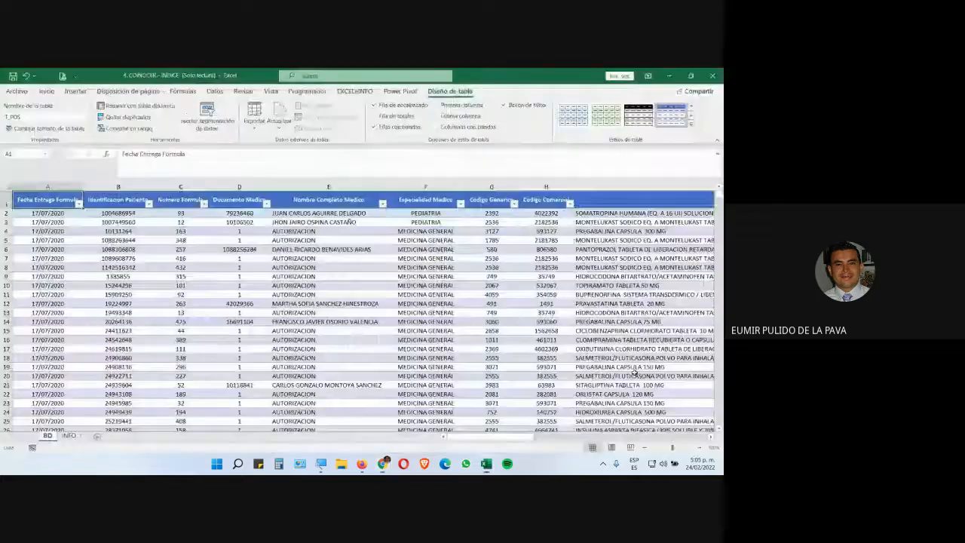
Select the table's Identificacion Paciente column and open the Name Manager to review the defined names
click(69, 435)
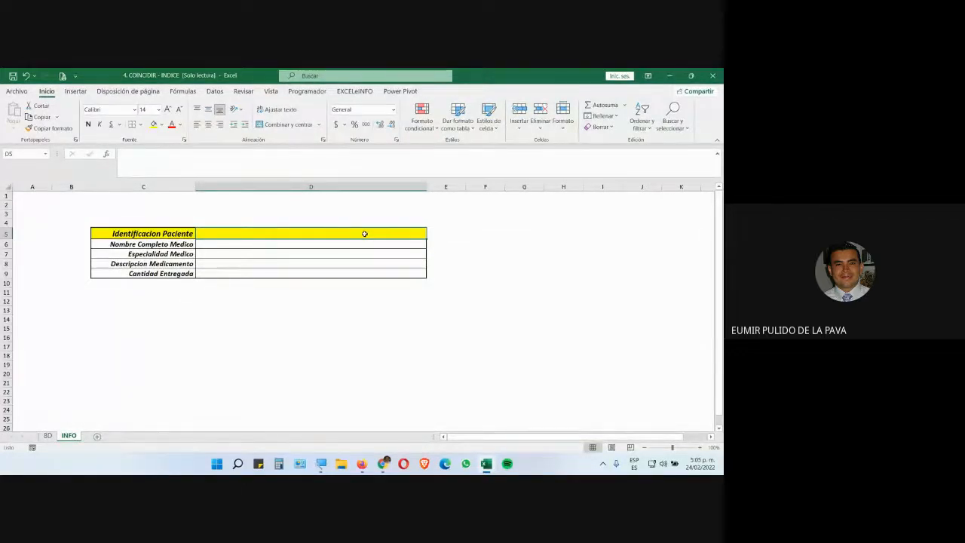
click(47, 436)
click(48, 436)
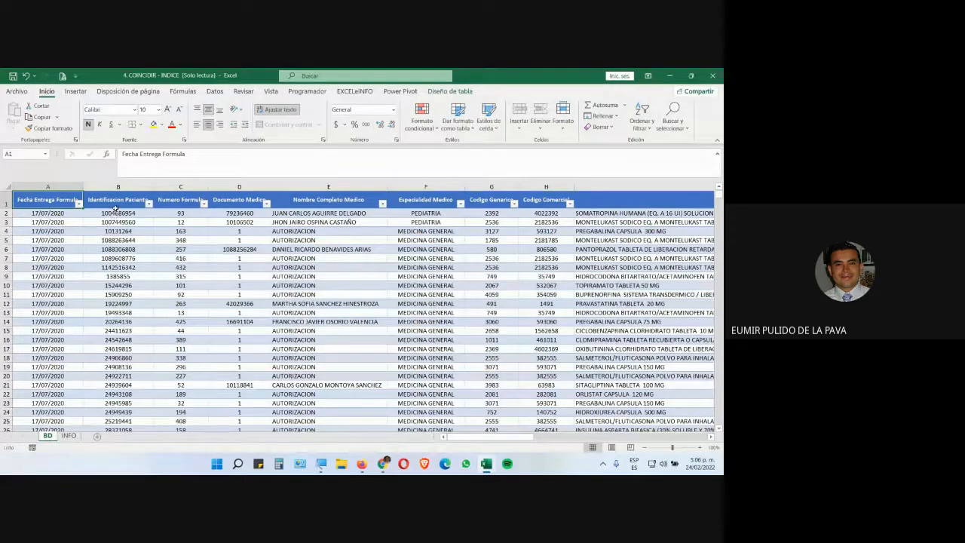
key(super+plus)
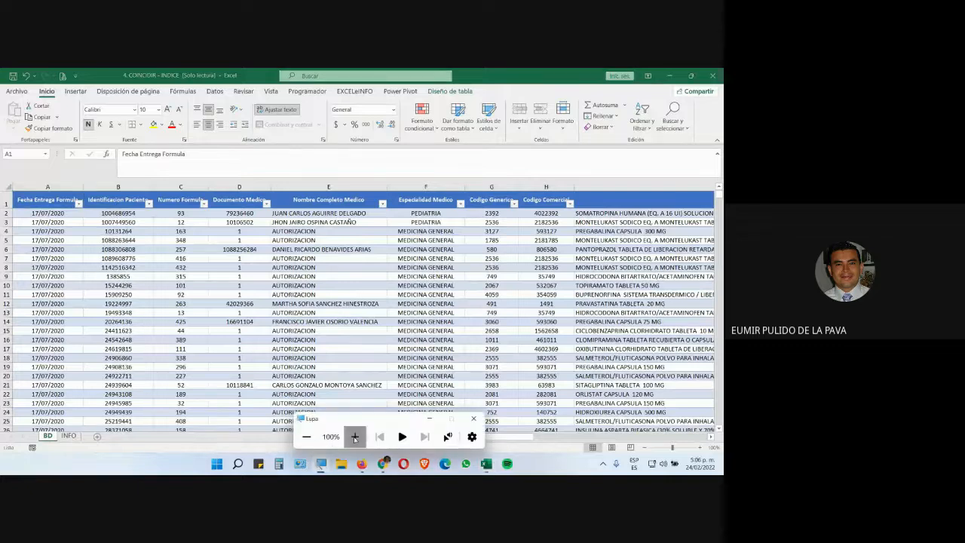
key(super+plus)
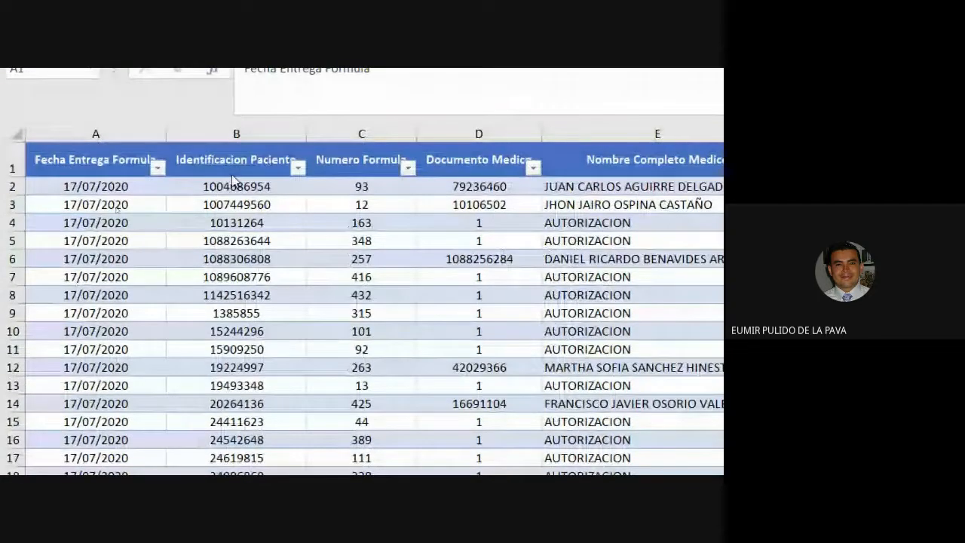
click(243, 204)
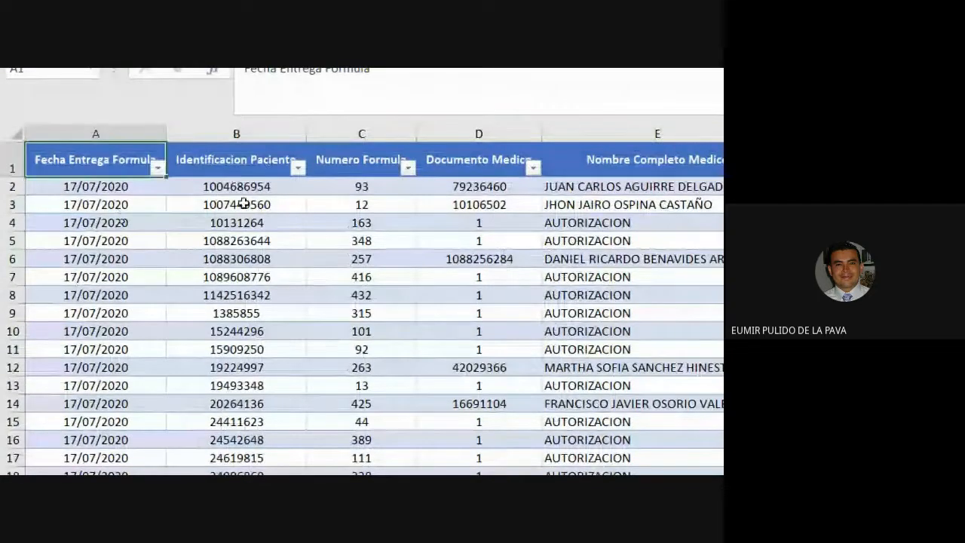
click(236, 144)
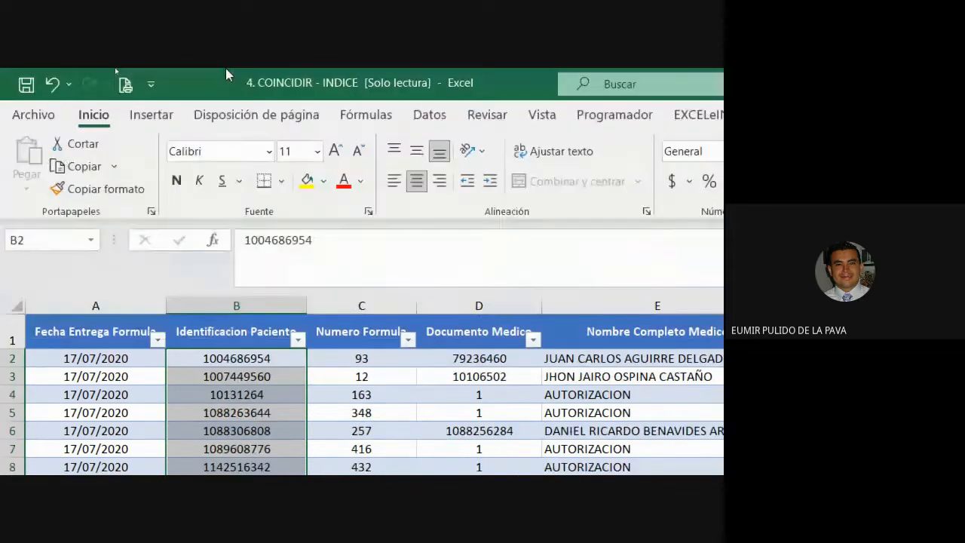
click(366, 114)
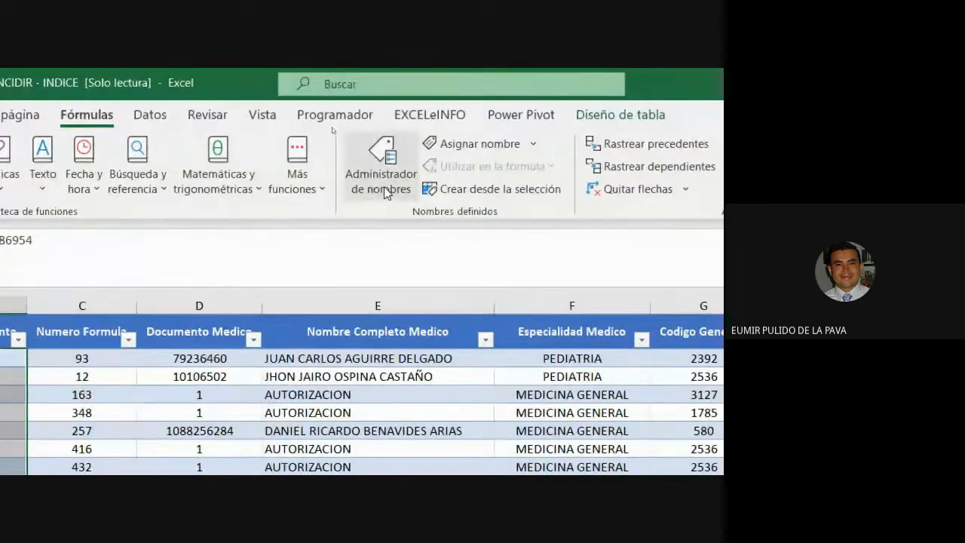
click(601, 158)
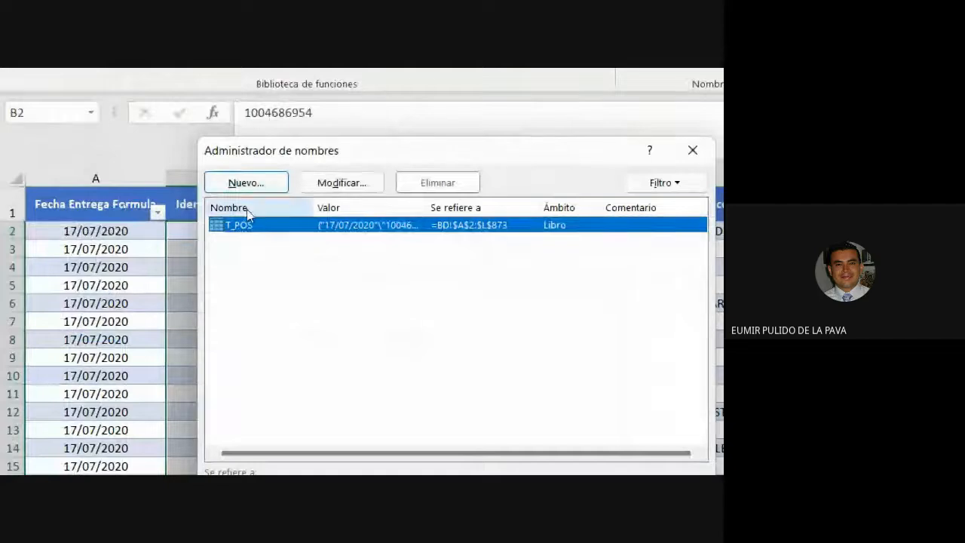
Define a new workbook name L_CEDULAS for the table's Identificacion Paciente column and close the Name Manager
click(153, 270)
click(244, 187)
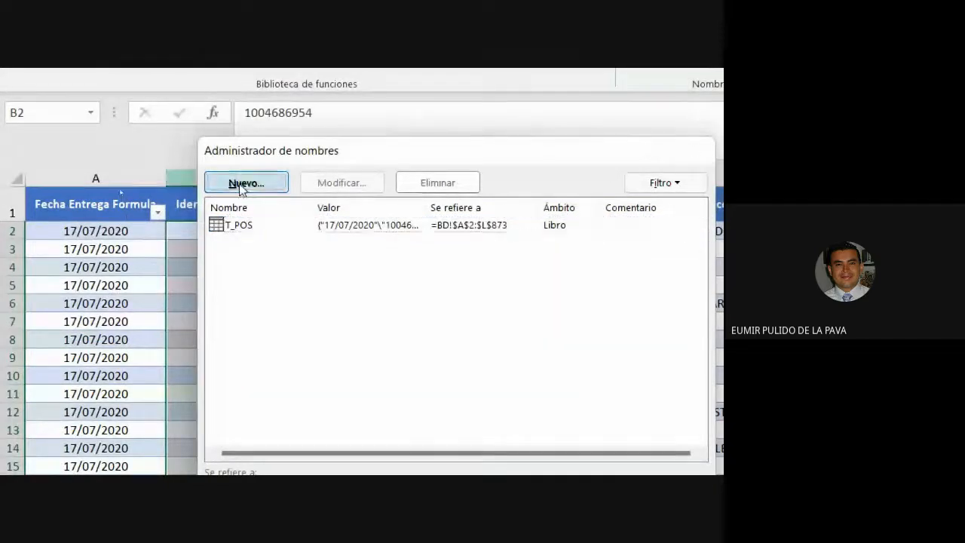
text(L_C)
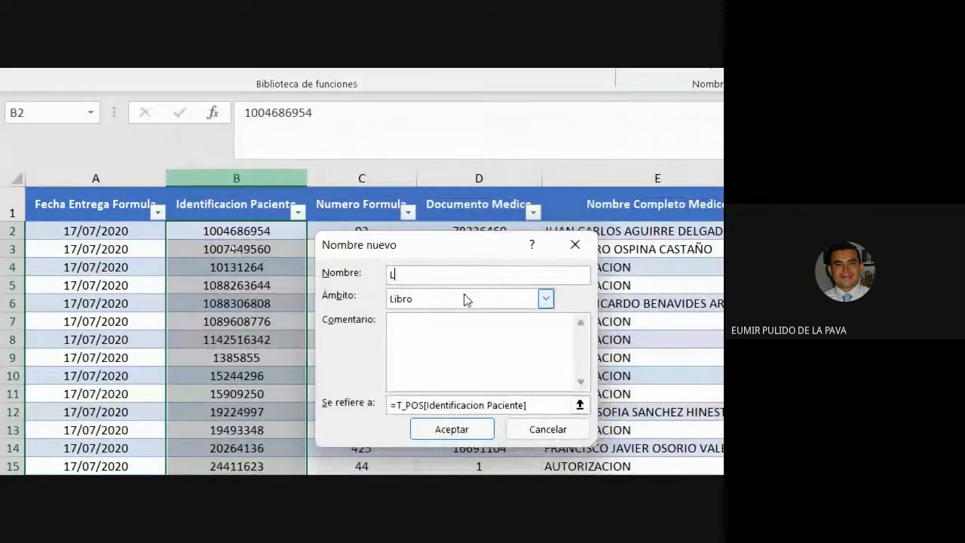
text(EDULAS)
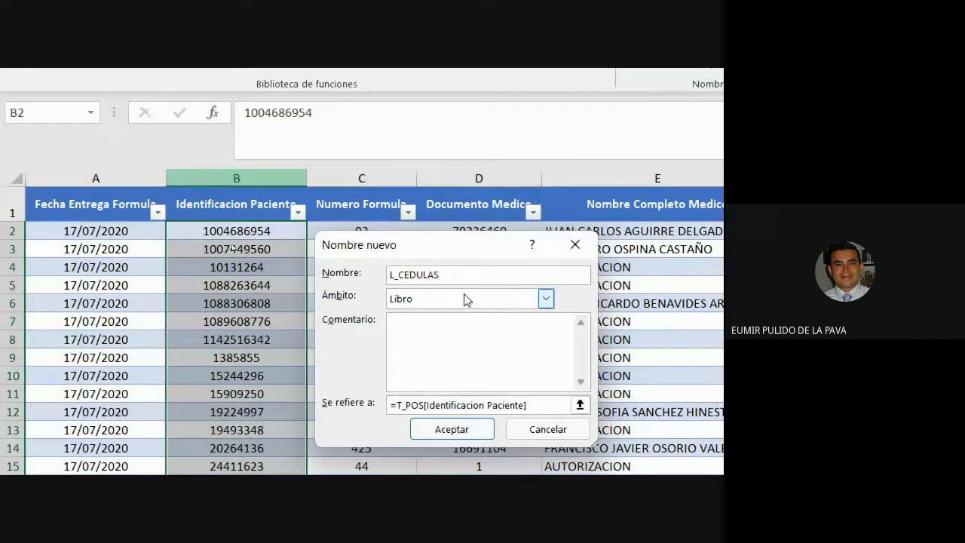
click(451, 428)
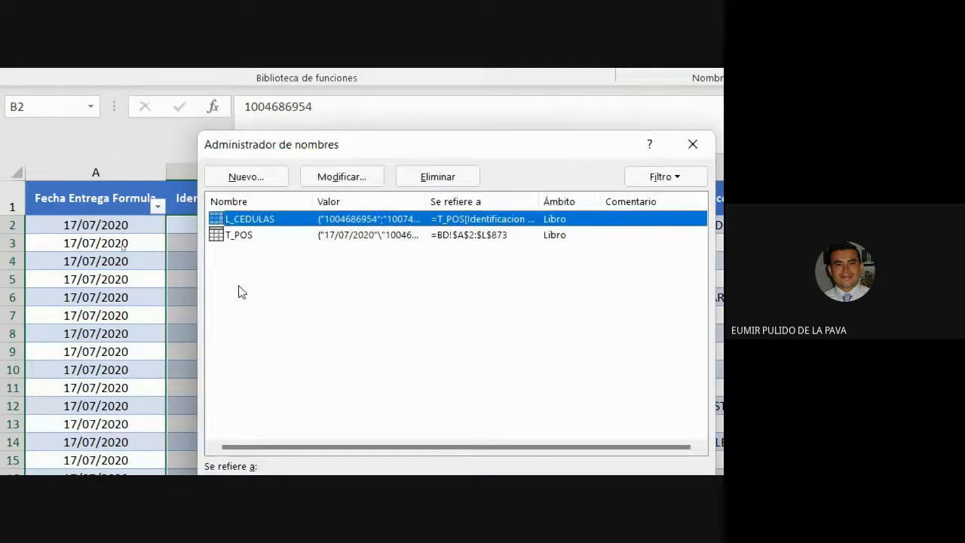
click(241, 292)
click(564, 302)
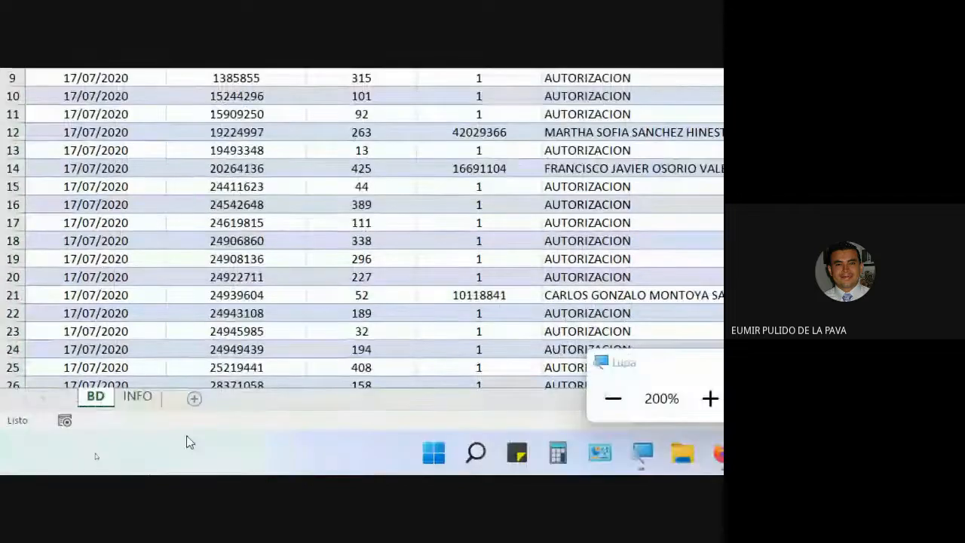
Add a list data validation to the INFO sheet's patient ID cell using the source =L_CEDULAS
click(138, 396)
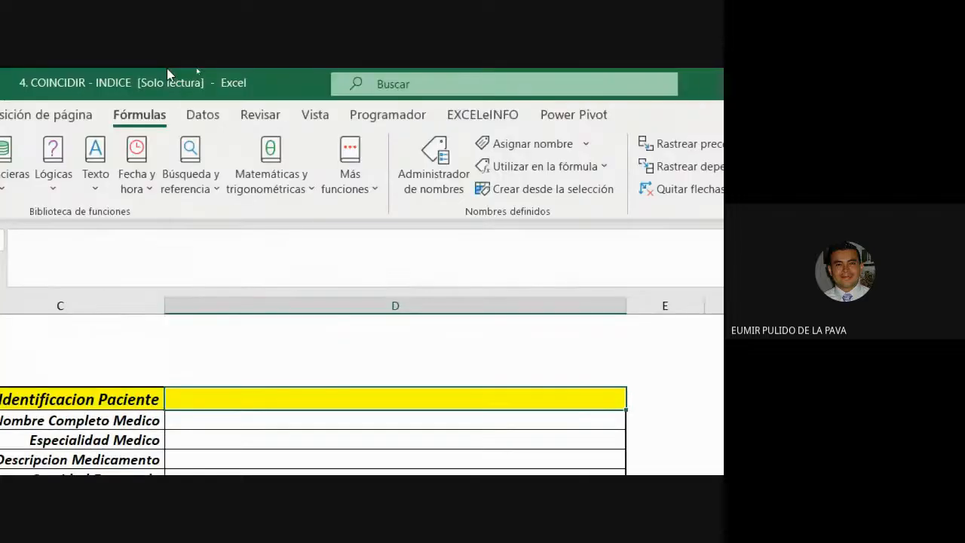
click(202, 114)
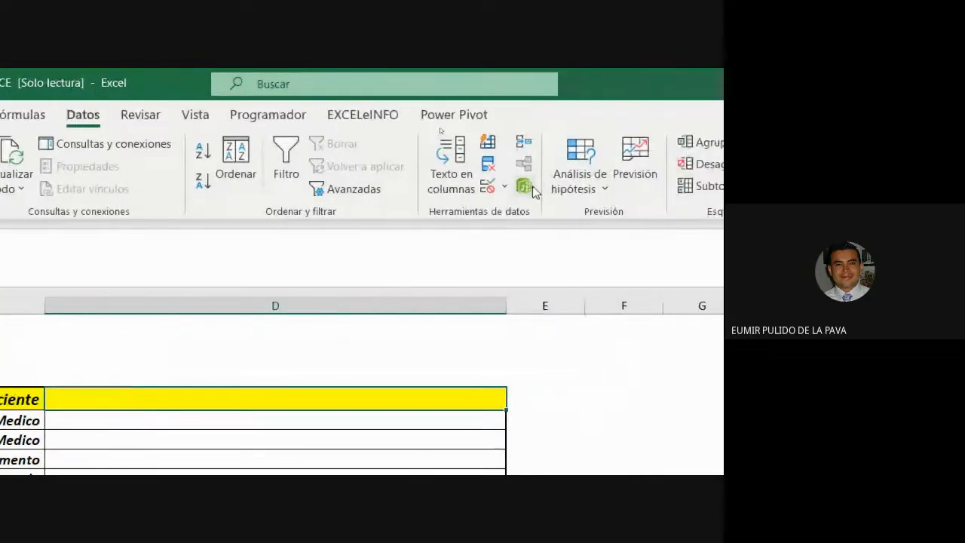
click(486, 189)
click(254, 259)
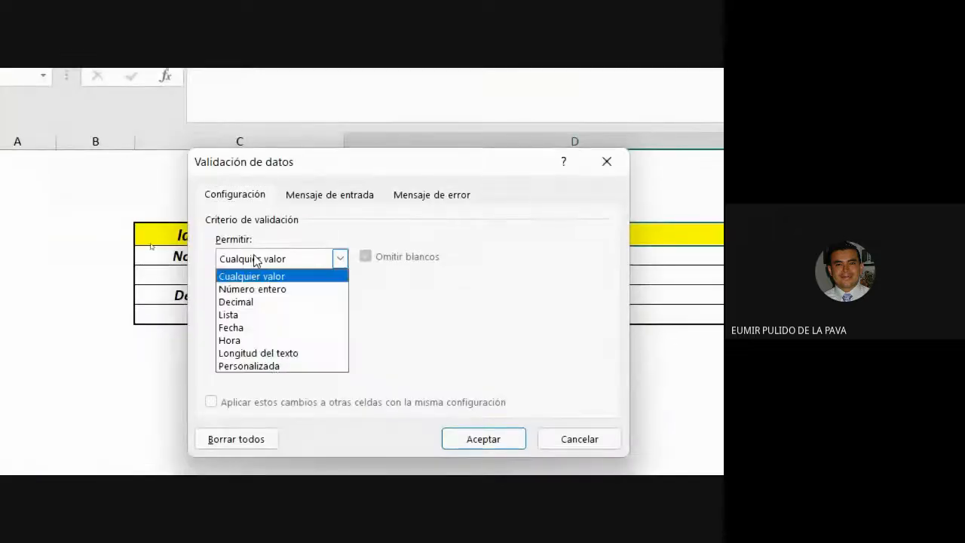
click(228, 314)
click(237, 336)
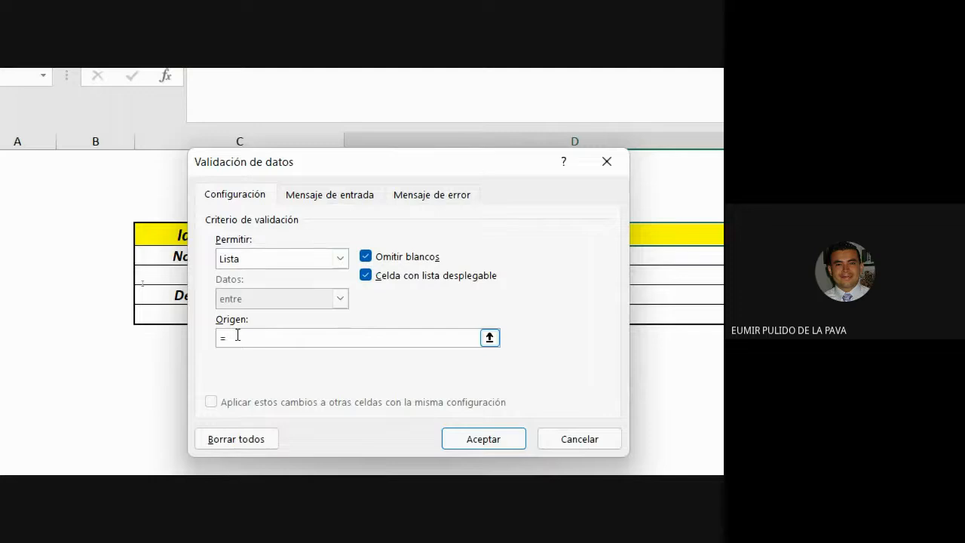
text(=L_CEDULAS)
key(BackSpace)
key(Return)
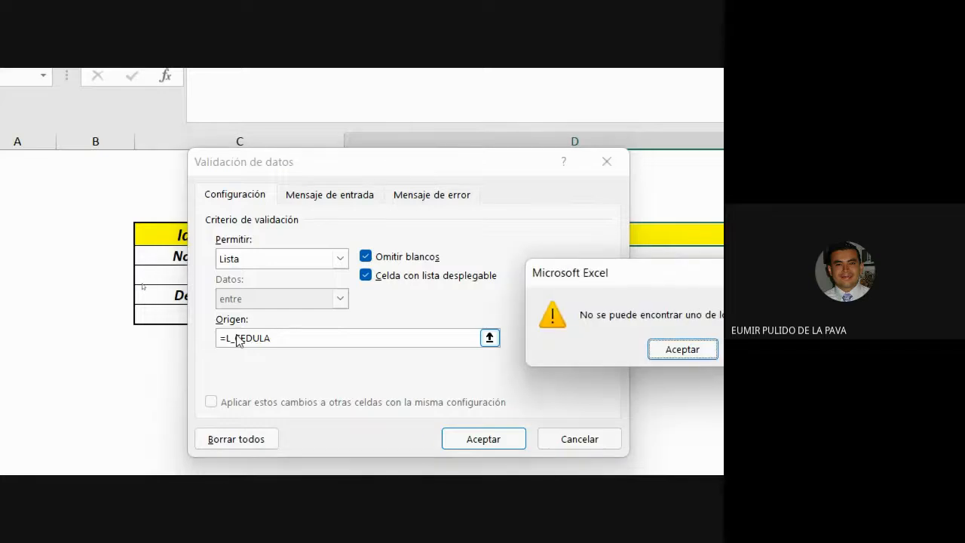
drag(637, 265, 408, 222)
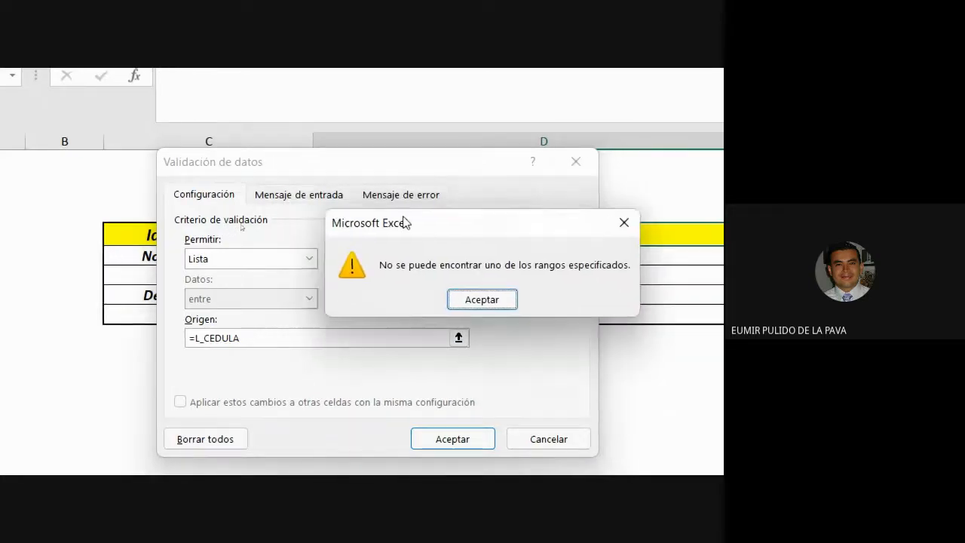
click(482, 304)
click(300, 339)
text(S)
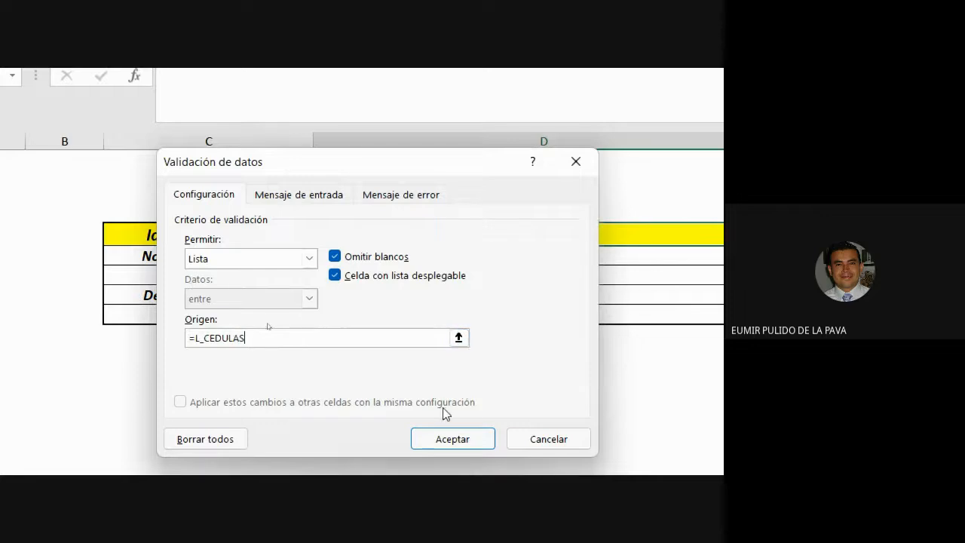
click(457, 435)
Browse the patient ID cell's dropdown list of identification numbers
scroll(461, 438, right, 3)
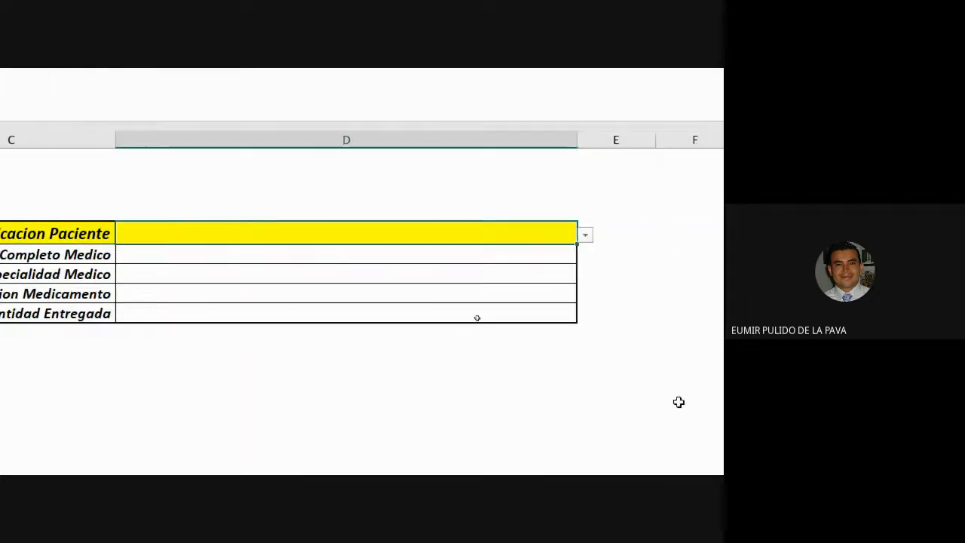
click(586, 237)
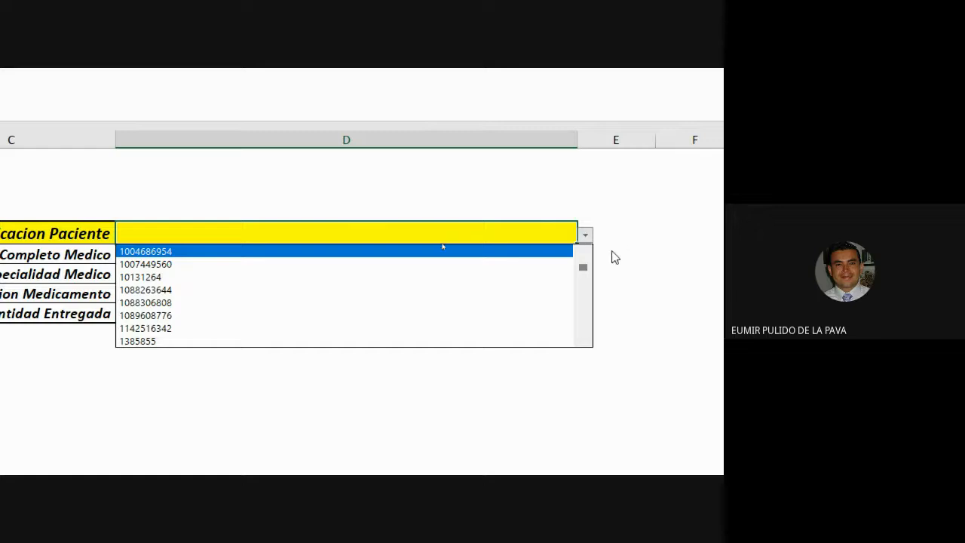
click(581, 341)
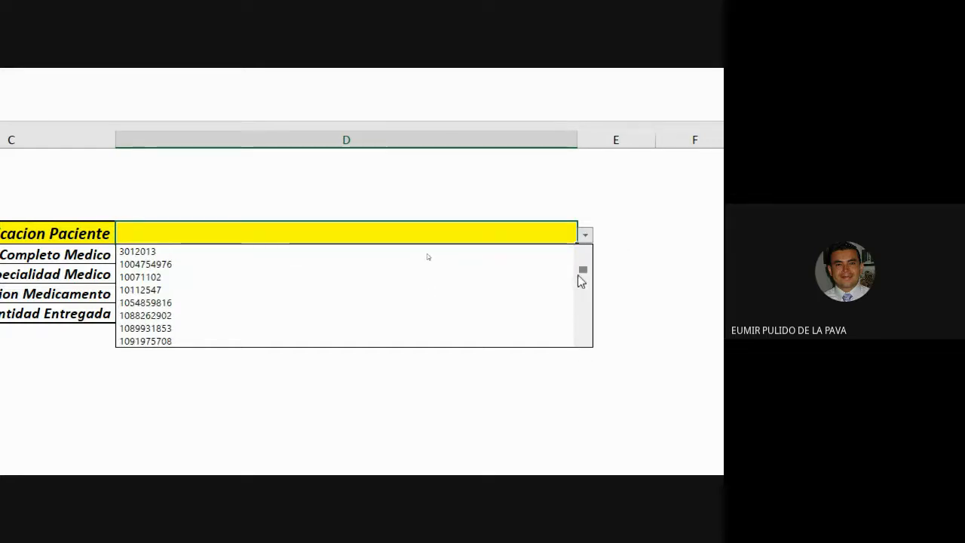
drag(584, 274, 584, 342)
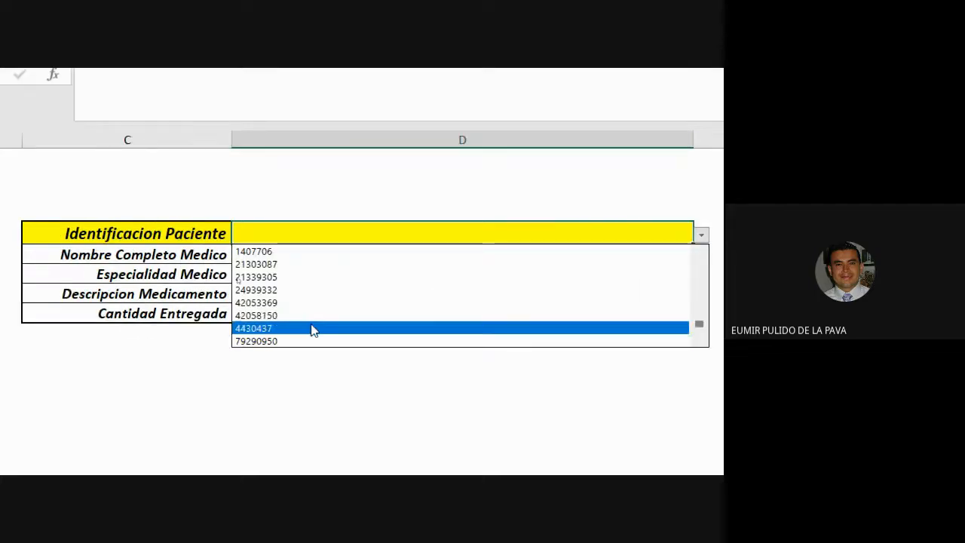
click(323, 236)
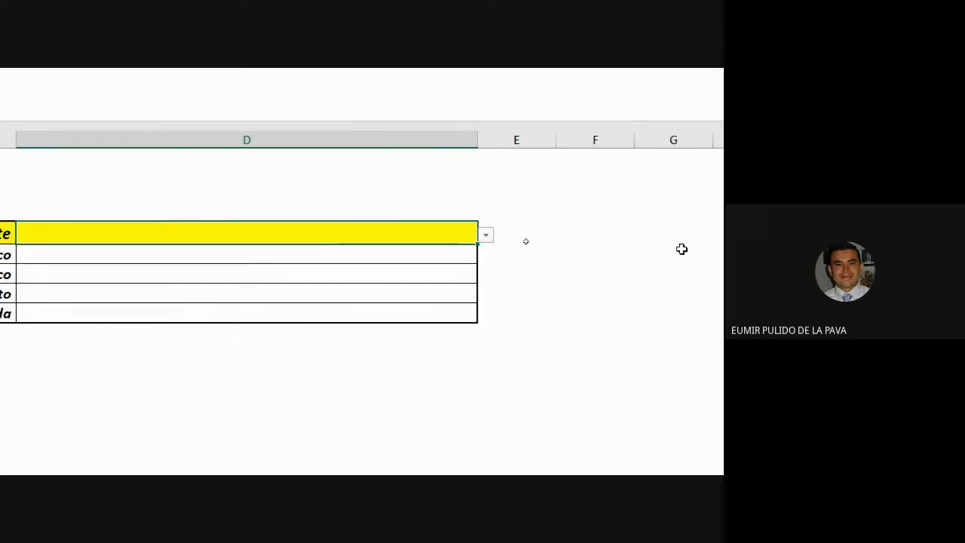
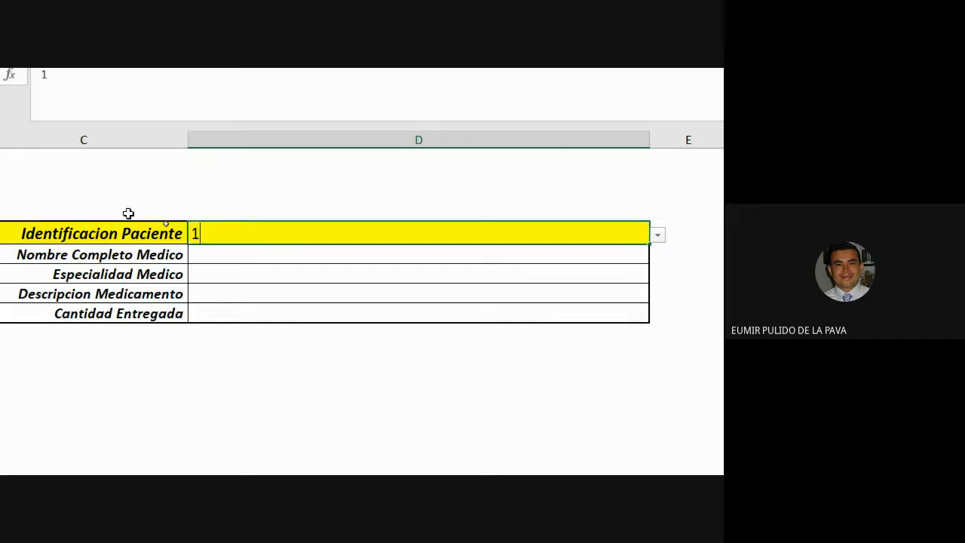
key(Return)
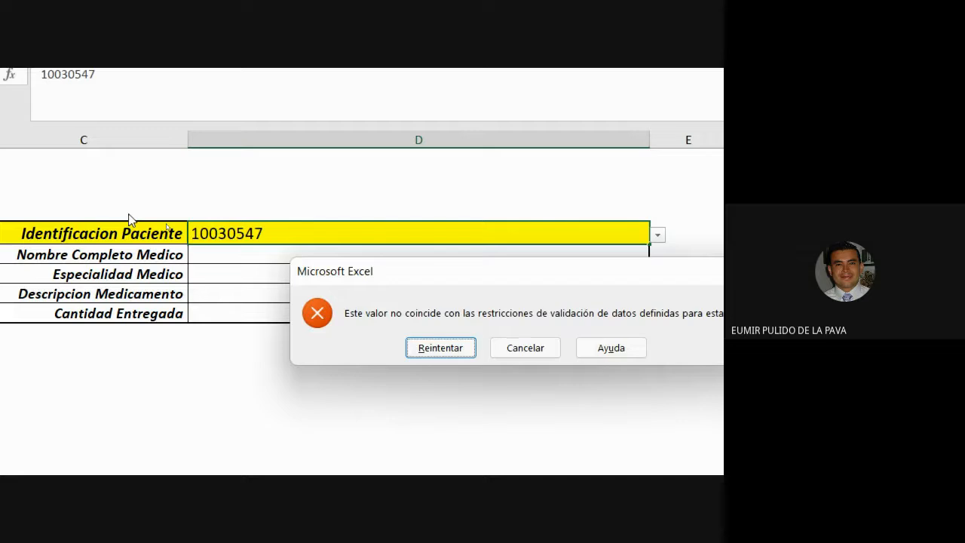
click(510, 349)
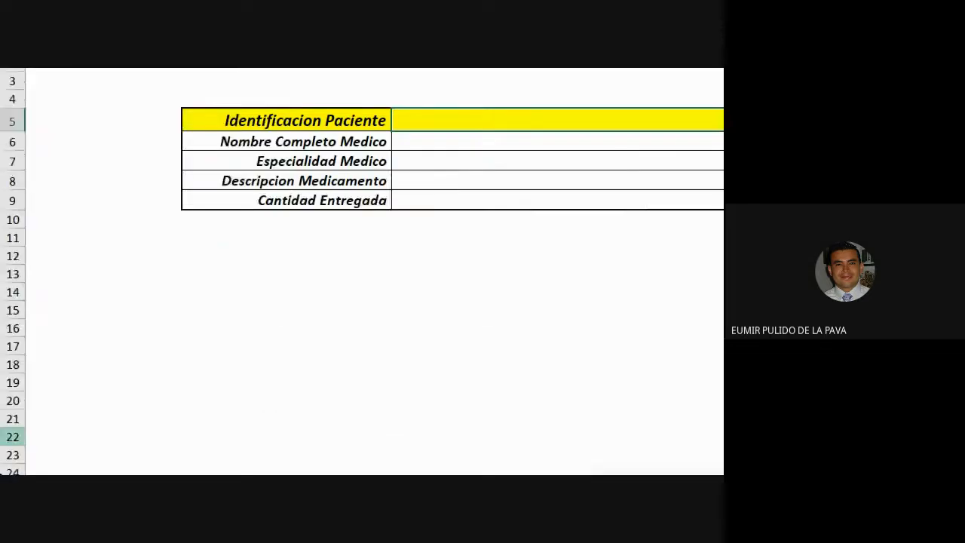
click(106, 404)
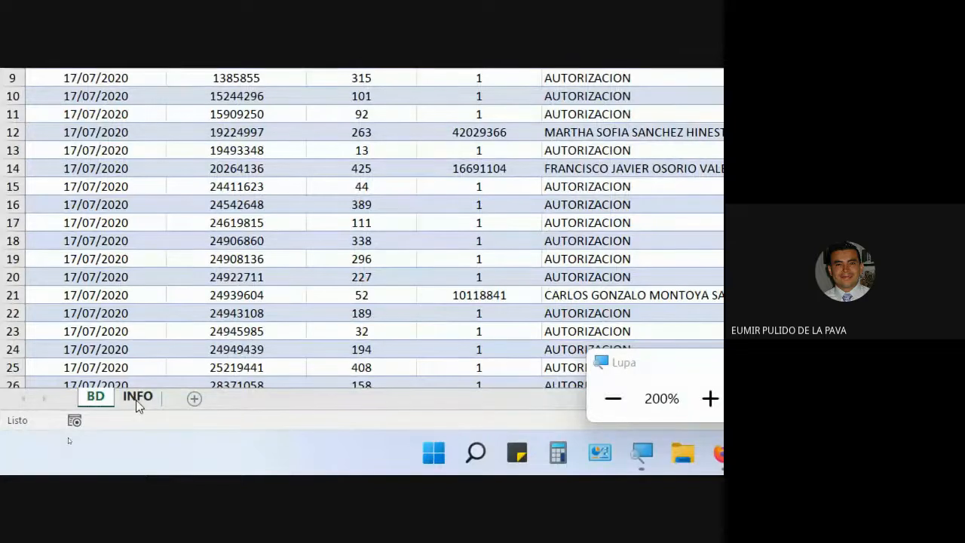
click(137, 400)
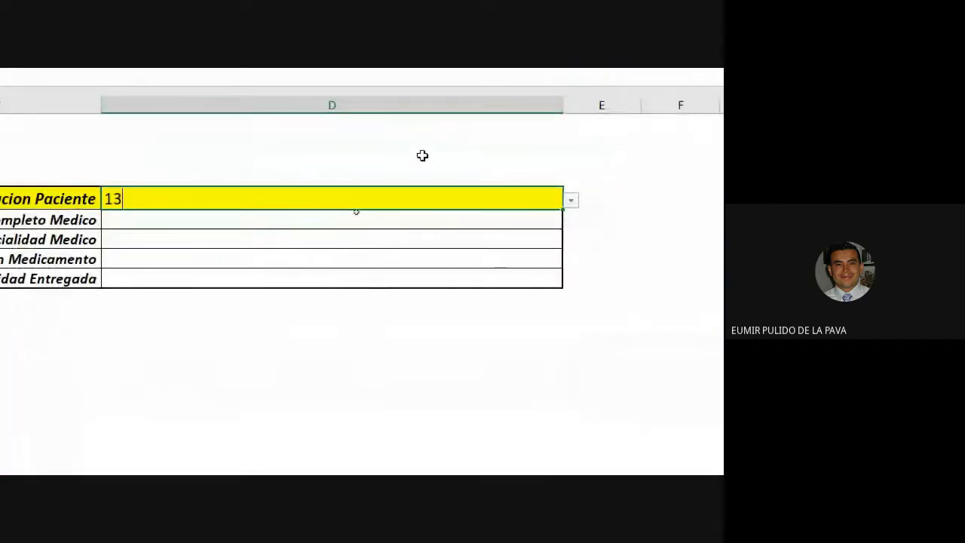
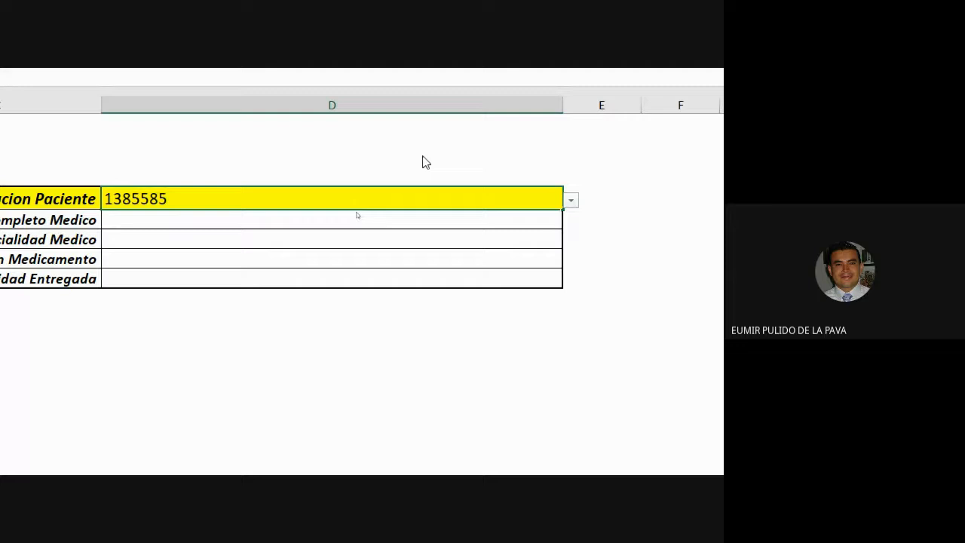
key(Return)
key(Return)
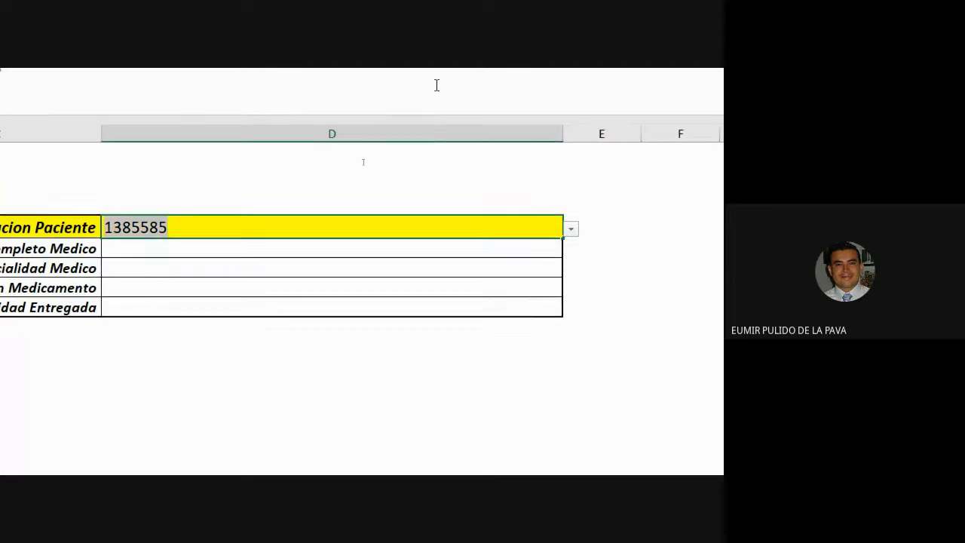
click(93, 400)
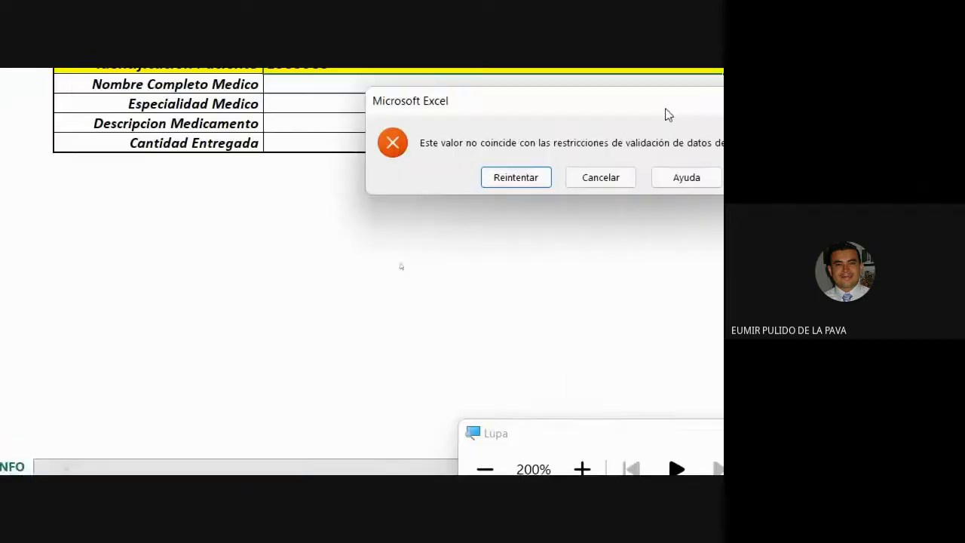
click(536, 179)
click(537, 178)
click(101, 398)
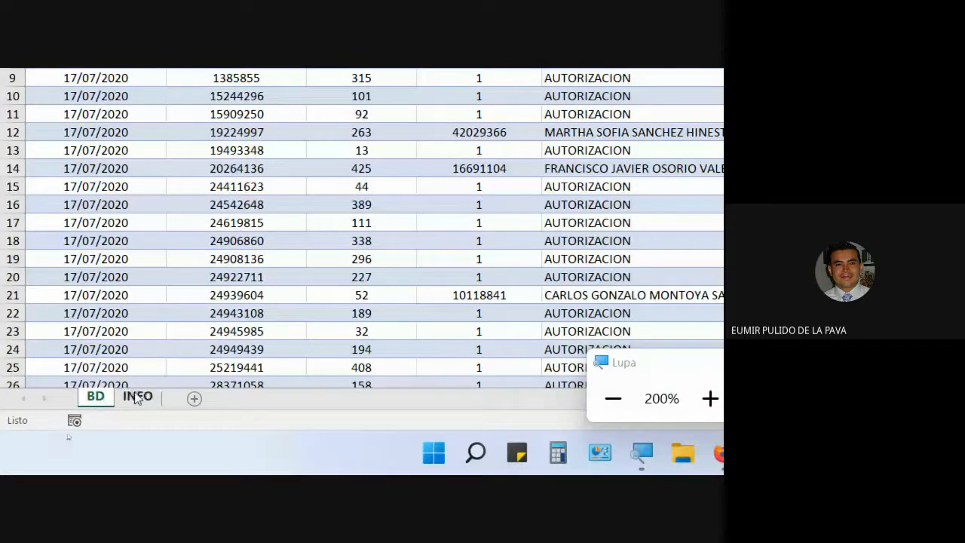
click(137, 398)
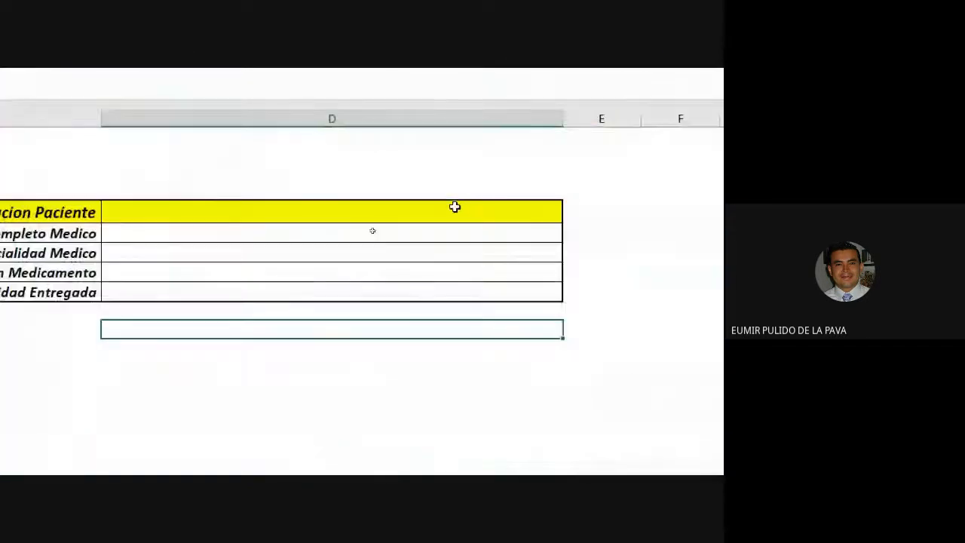
click(455, 207)
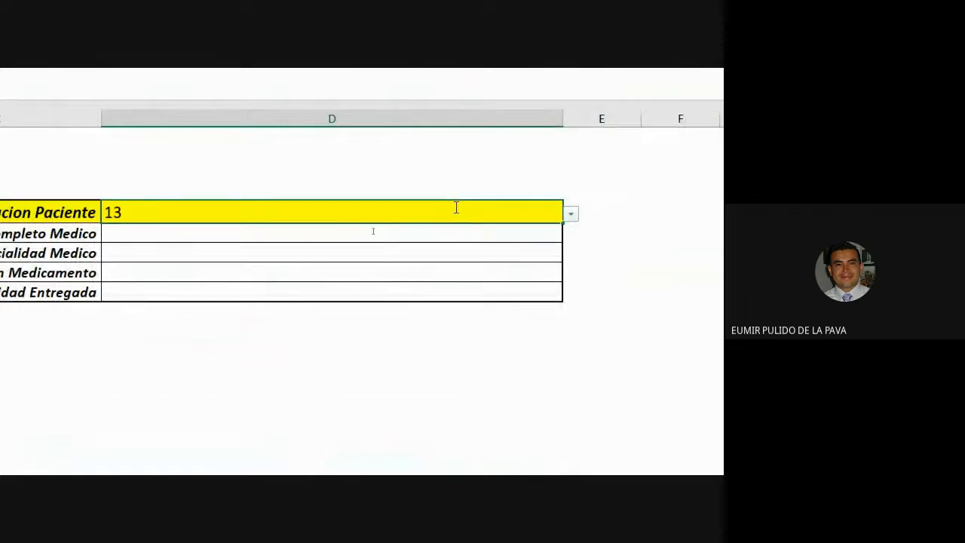
key(Return)
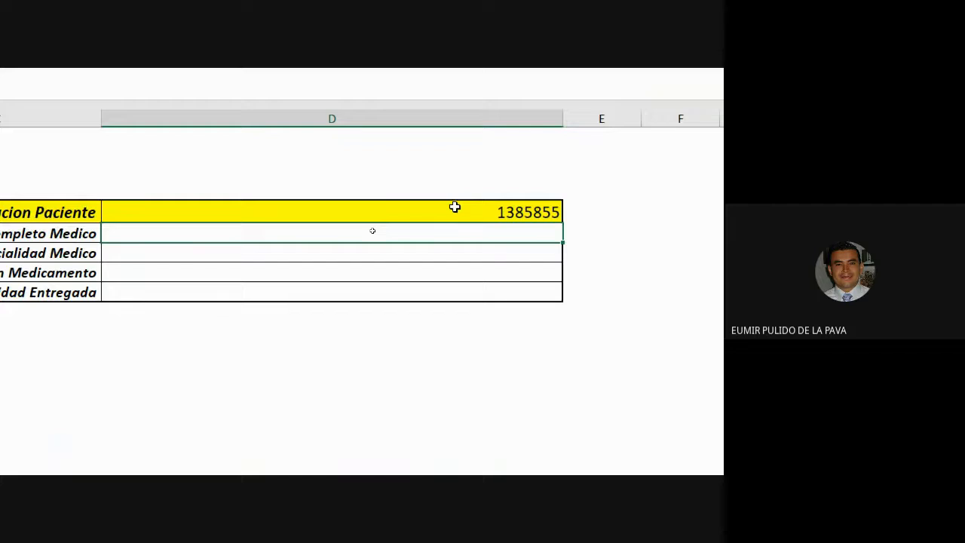
click(454, 206)
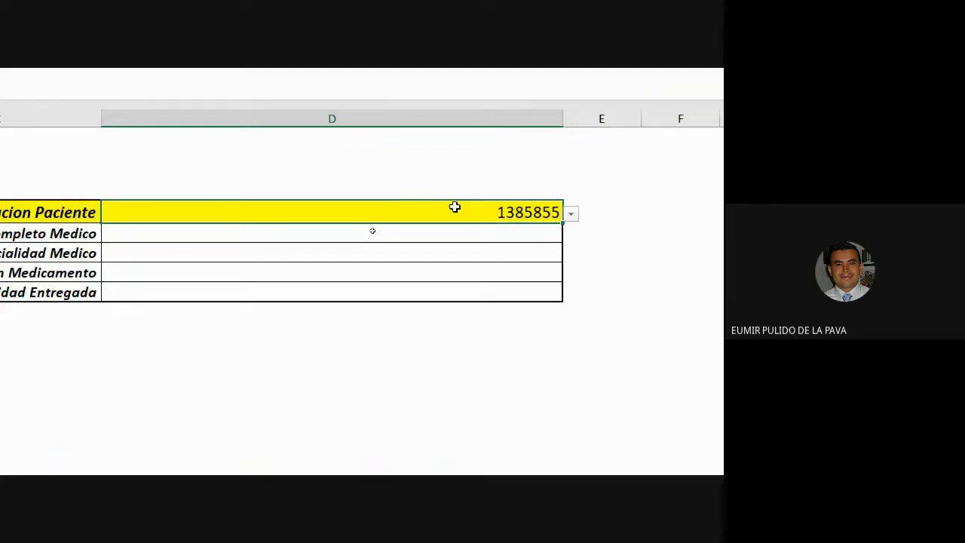
key(Delete)
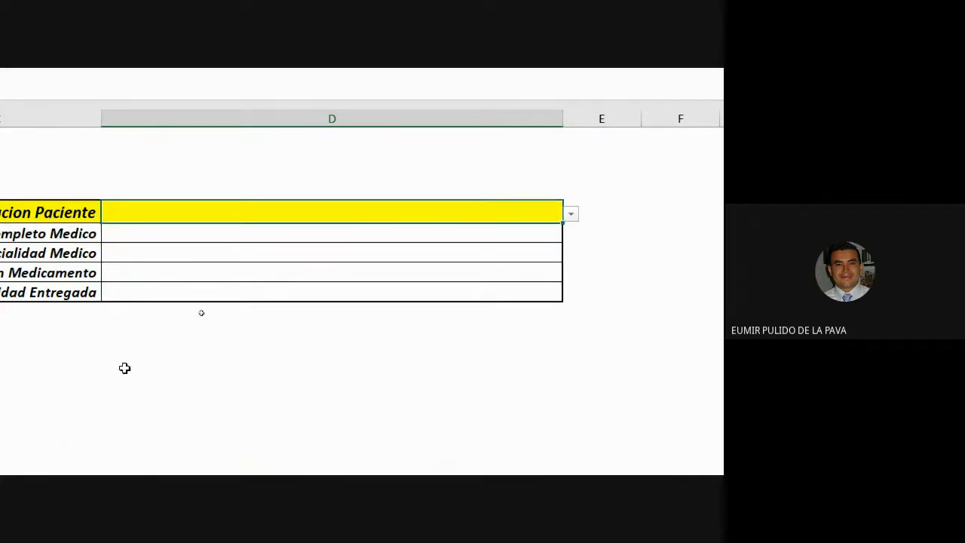
click(258, 256)
drag(386, 253, 387, 284)
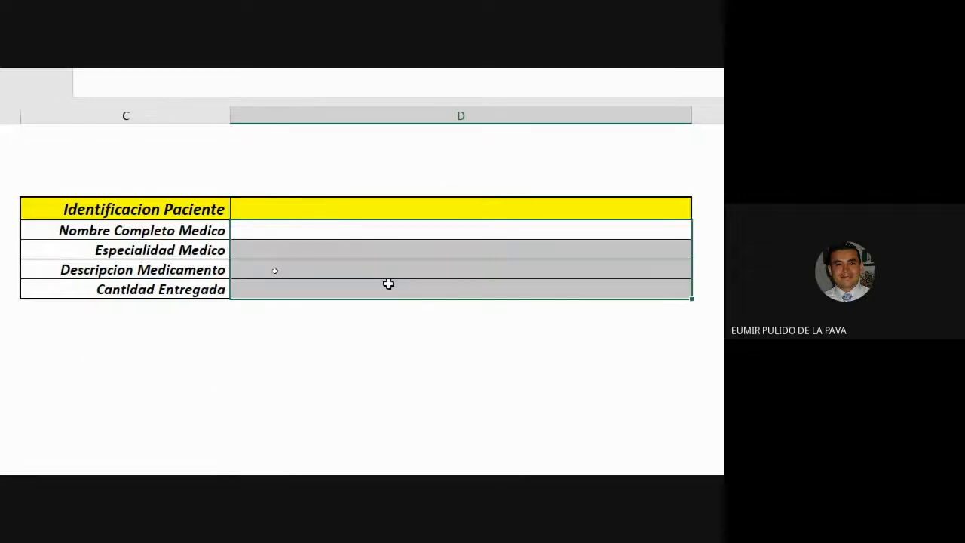
click(369, 231)
click(93, 115)
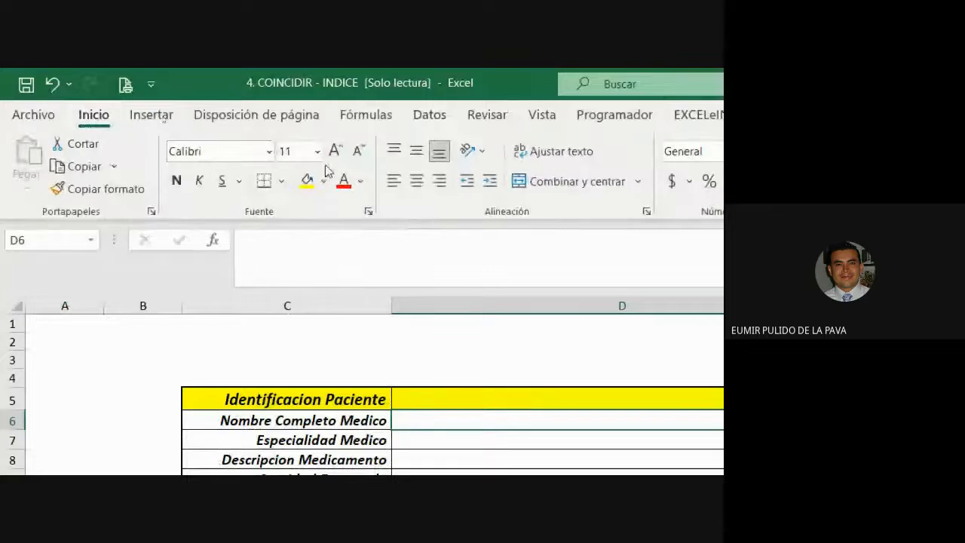
click(332, 154)
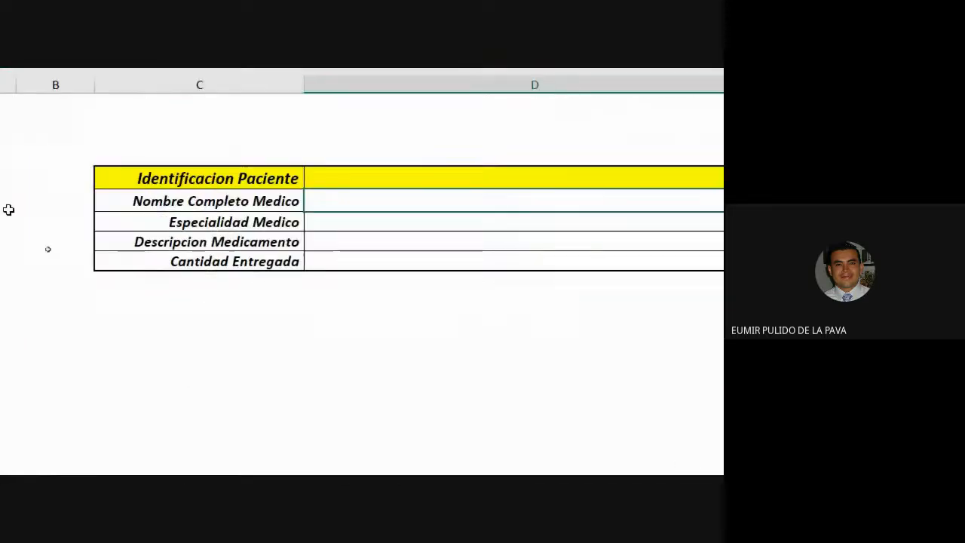
text(=INDI)
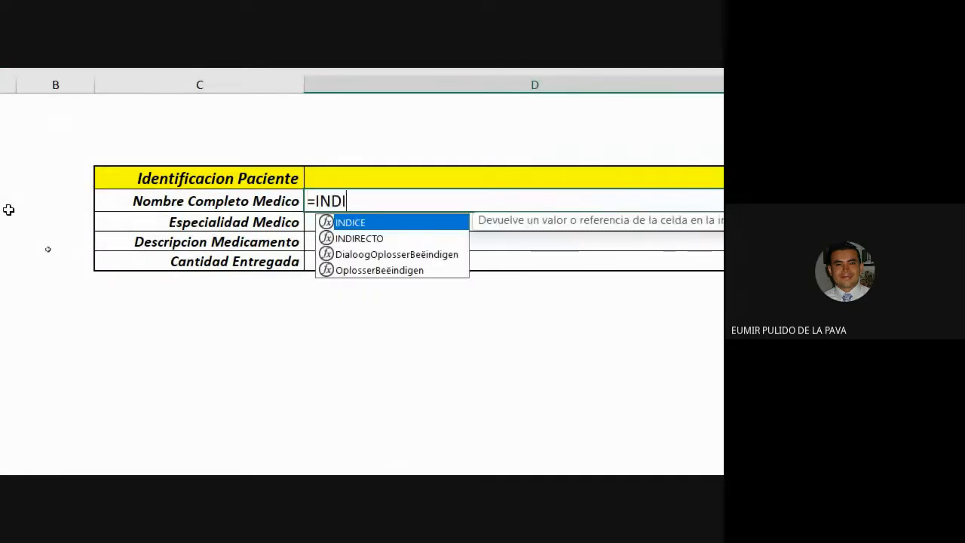
key(Tab)
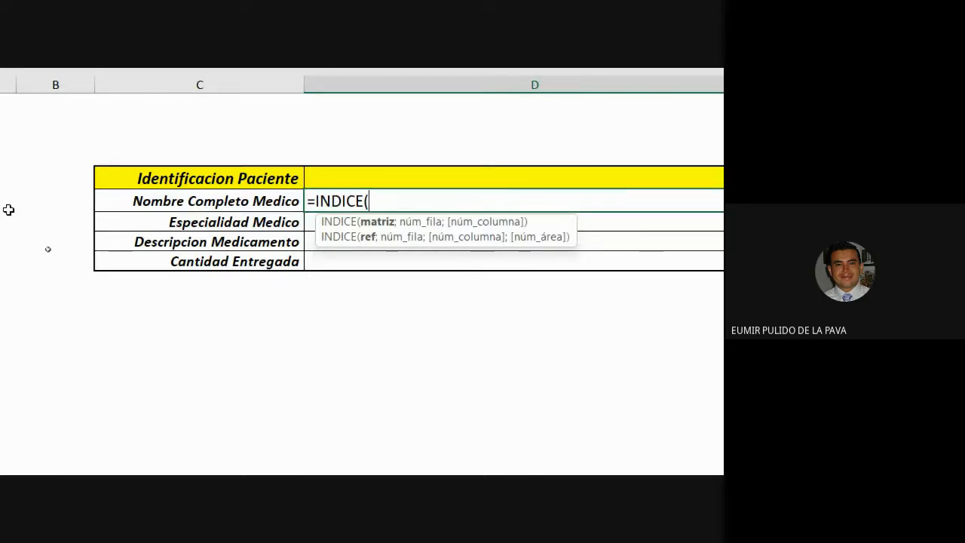
key(BackSpace)
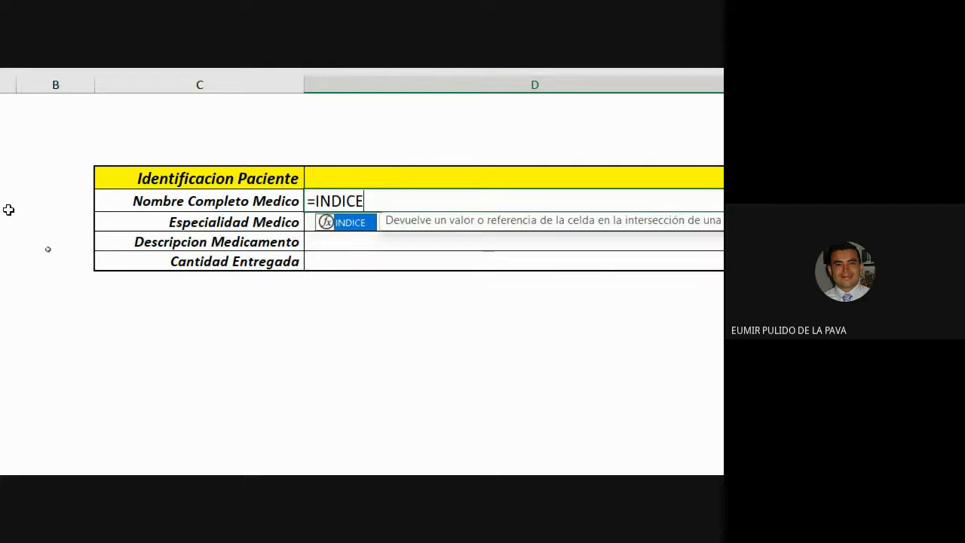
scroll(316, 273, right, 5)
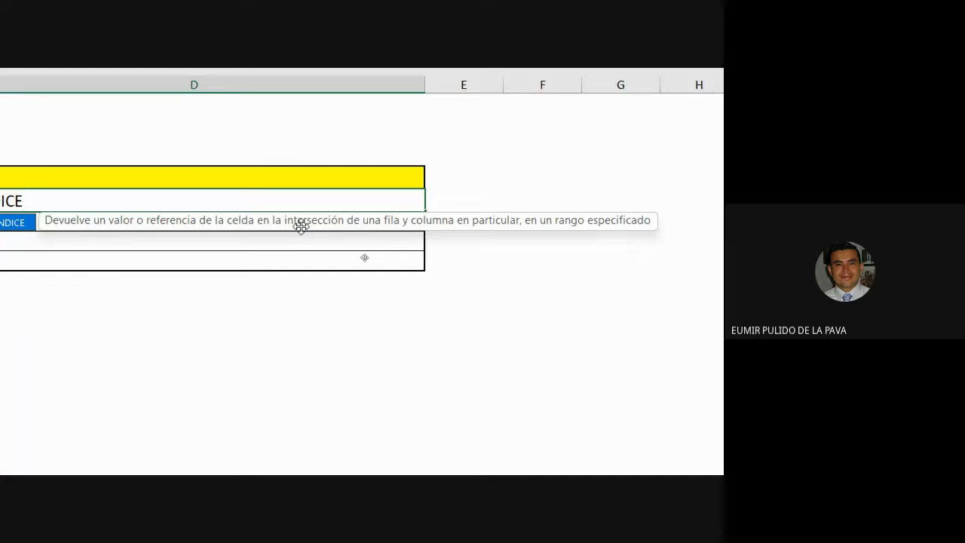
text(()
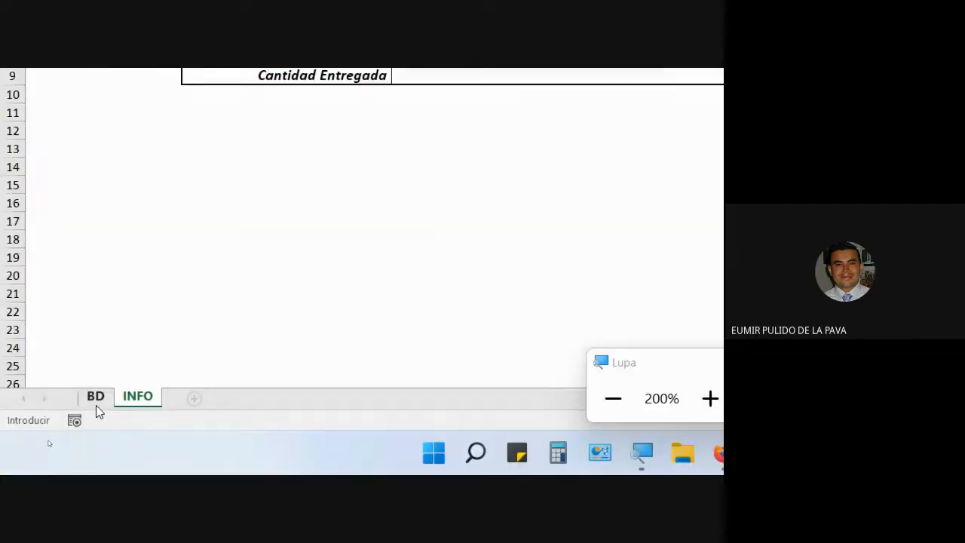
click(91, 406)
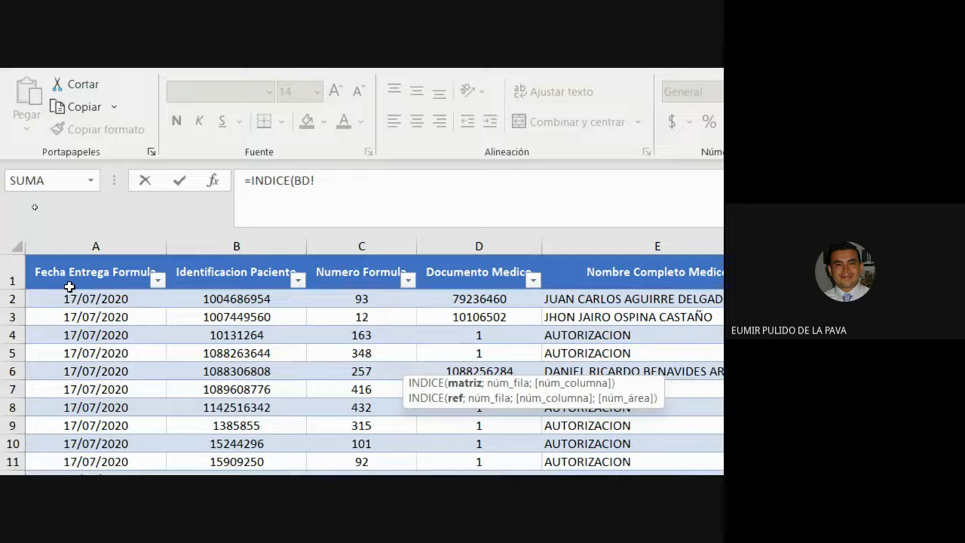
drag(68, 291, 379, 395)
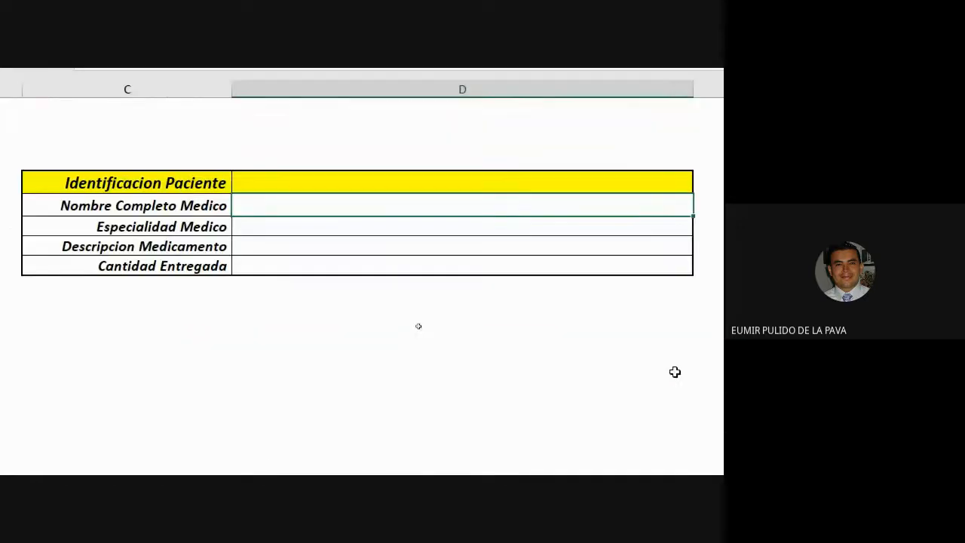
Start an INDICE formula in the doctor name cell using the T_POS table's [#Datos] range as the array
text(=INDICE()
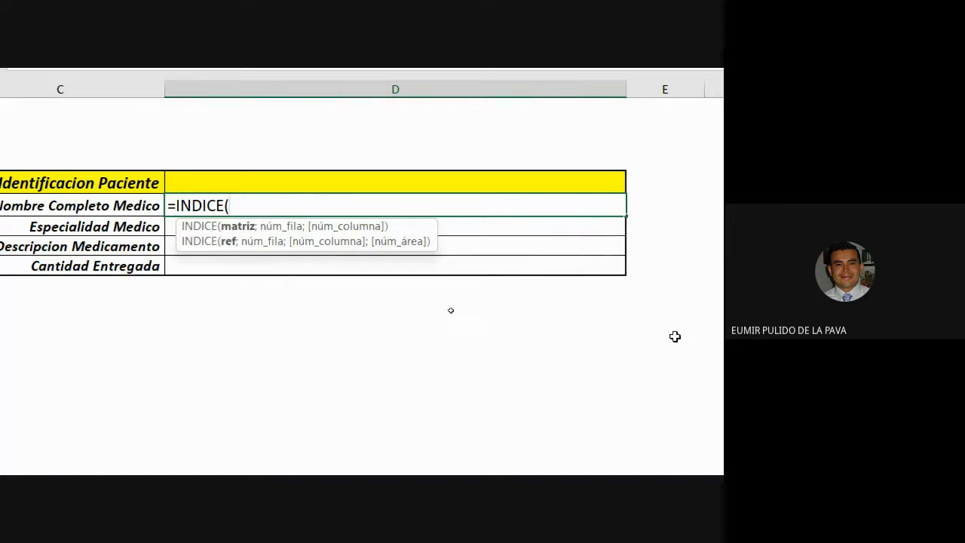
text(T)
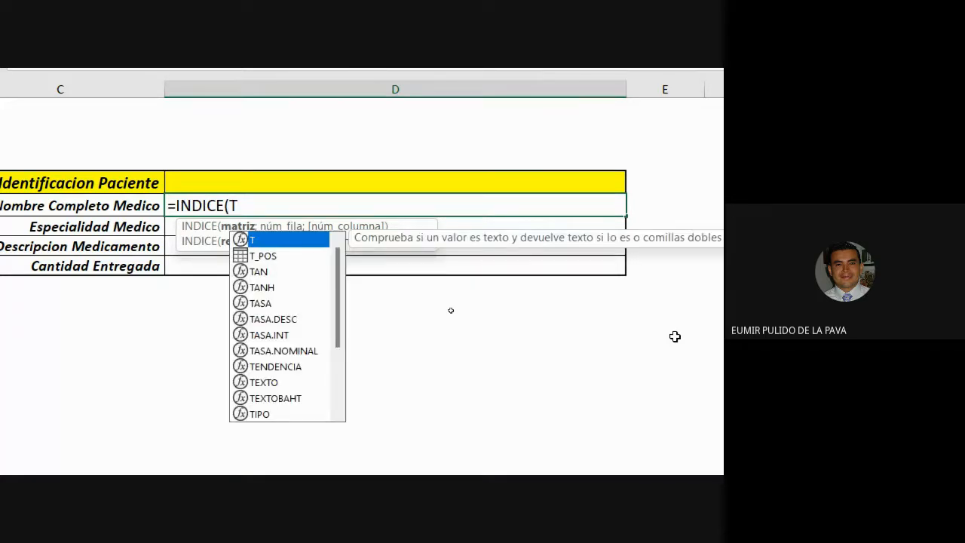
key(Down)
key(Tab)
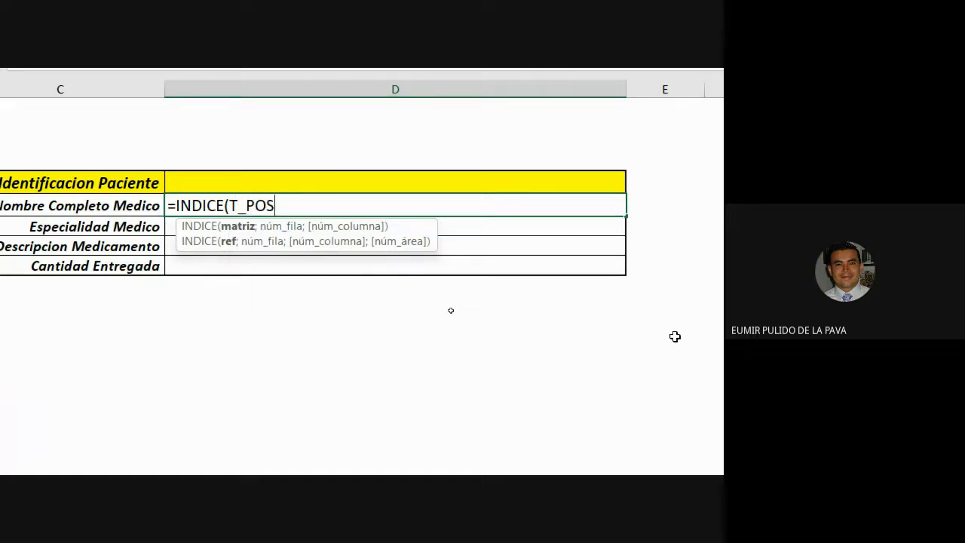
text([)
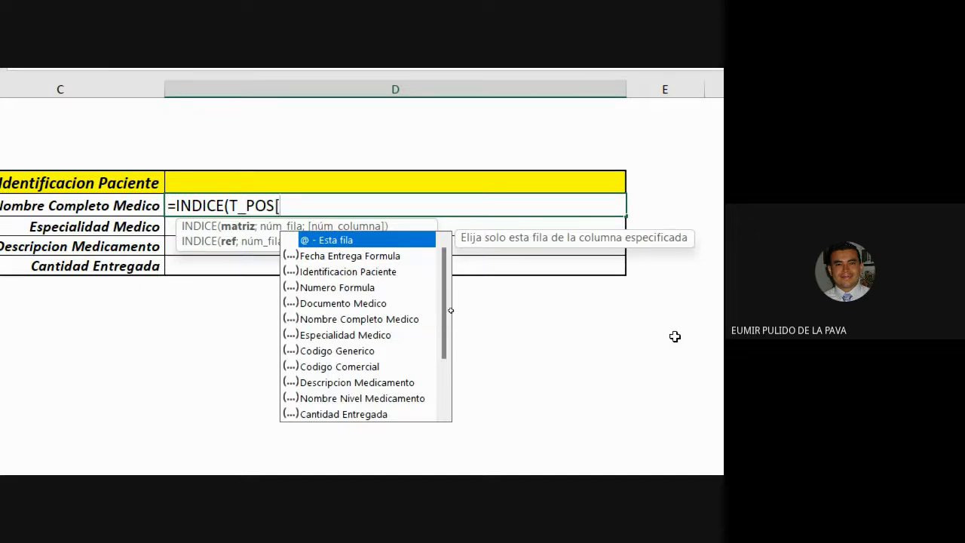
scroll(678, 337, right, 2)
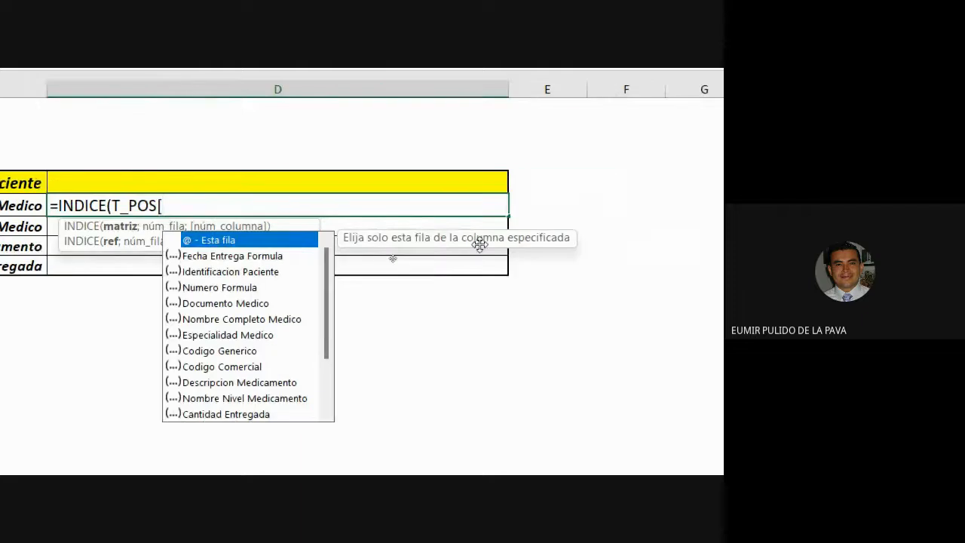
scroll(326, 271, down, 1)
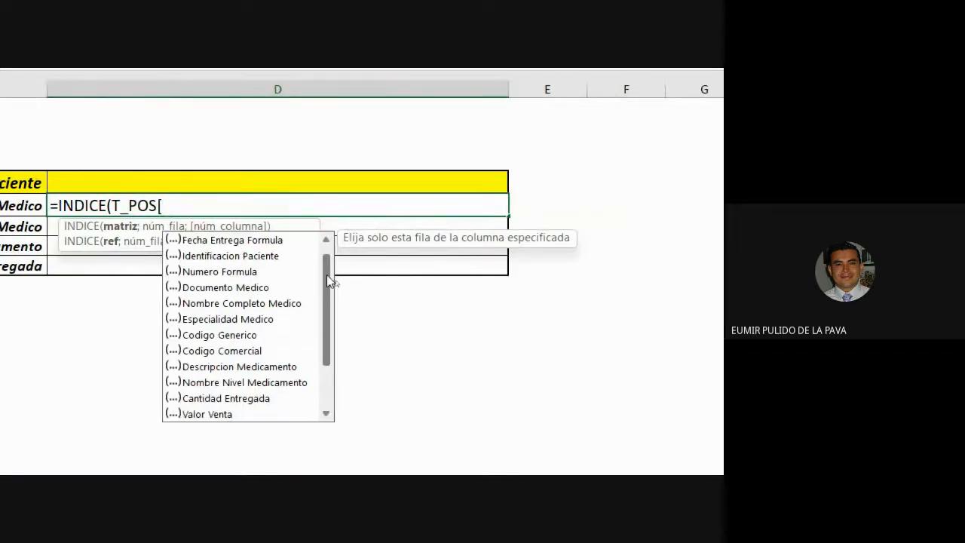
drag(326, 275, 327, 353)
scroll(280, 452, down, 1)
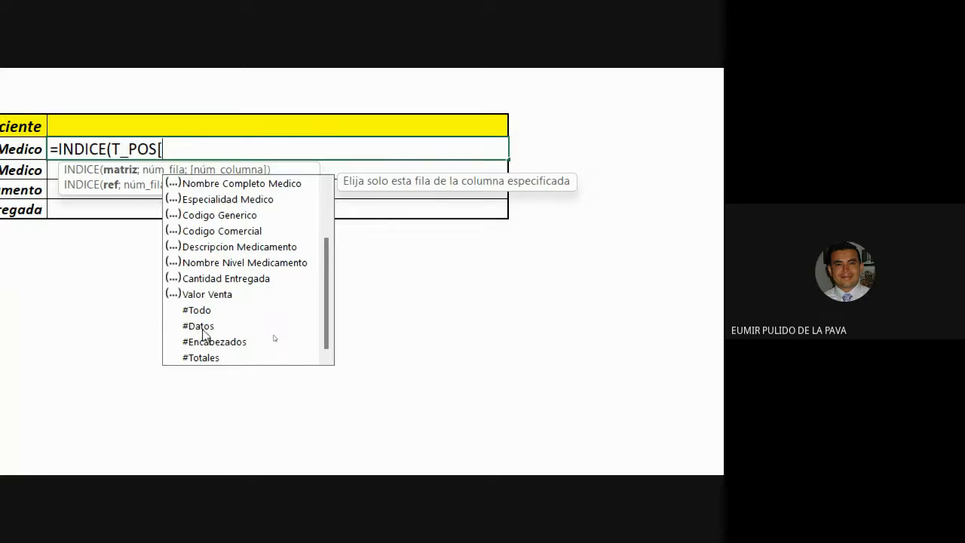
double_click(202, 329)
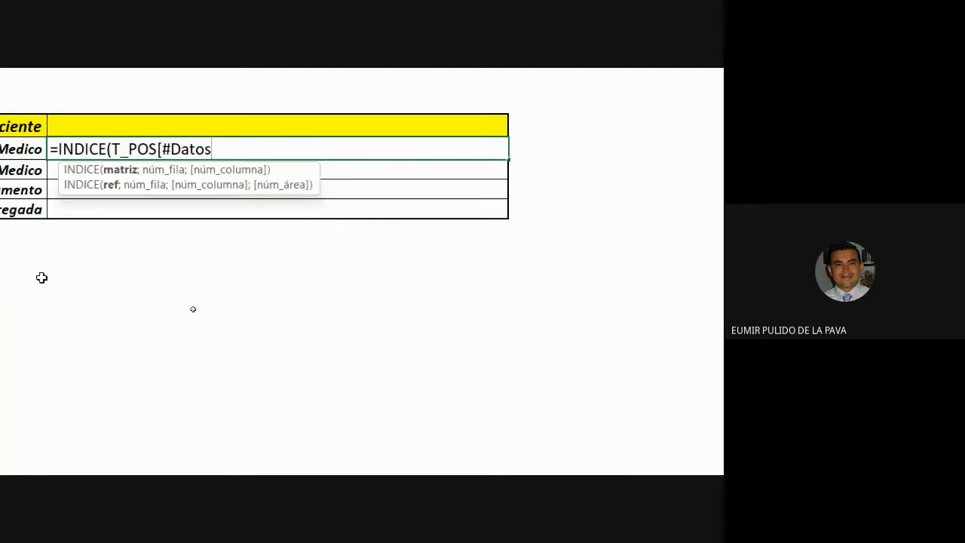
text(])
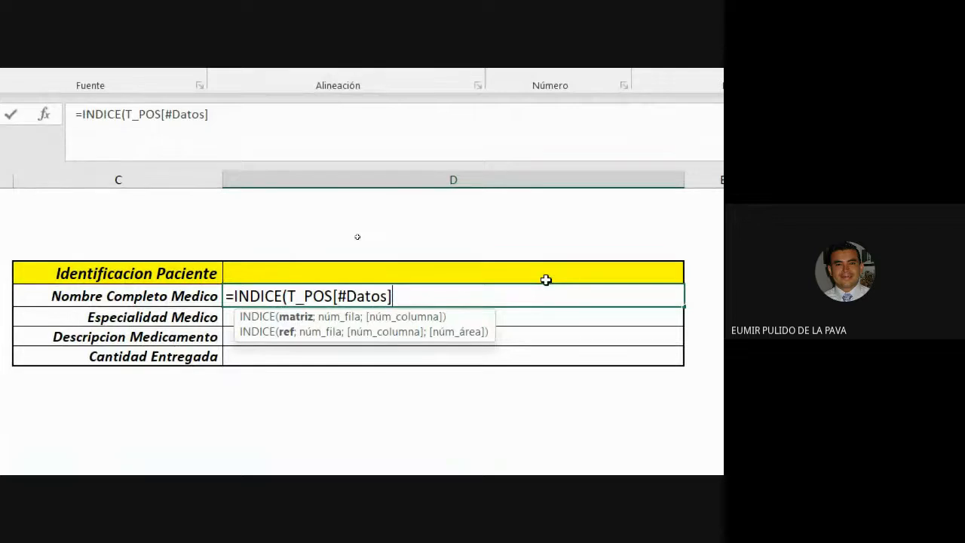
Add a COINCIDIR function as the row argument, looking up the patient ID cell D5
text(;)
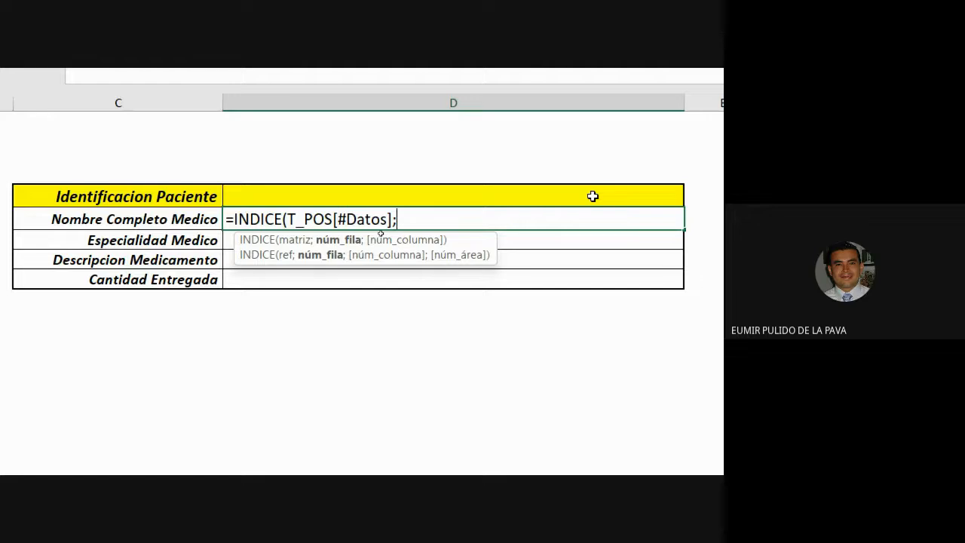
text(COIN)
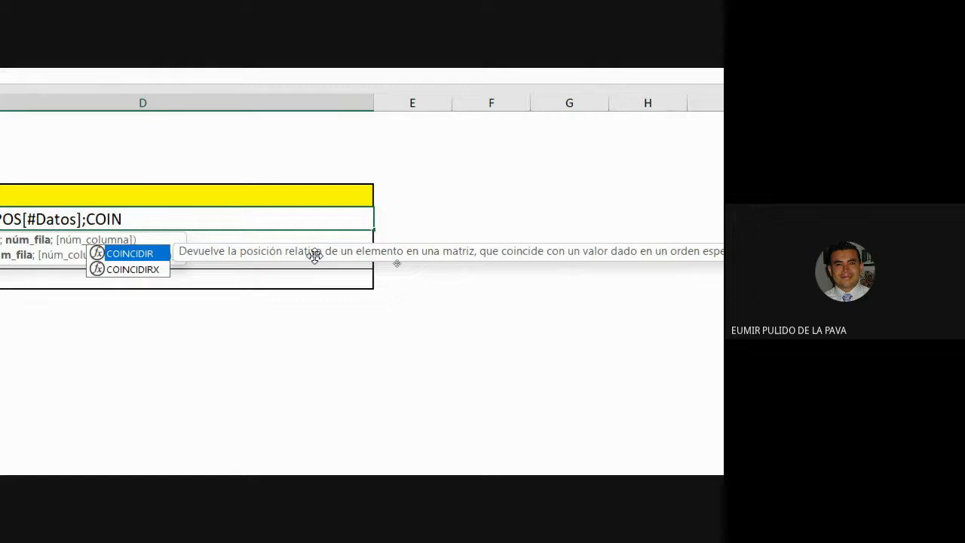
key(Tab)
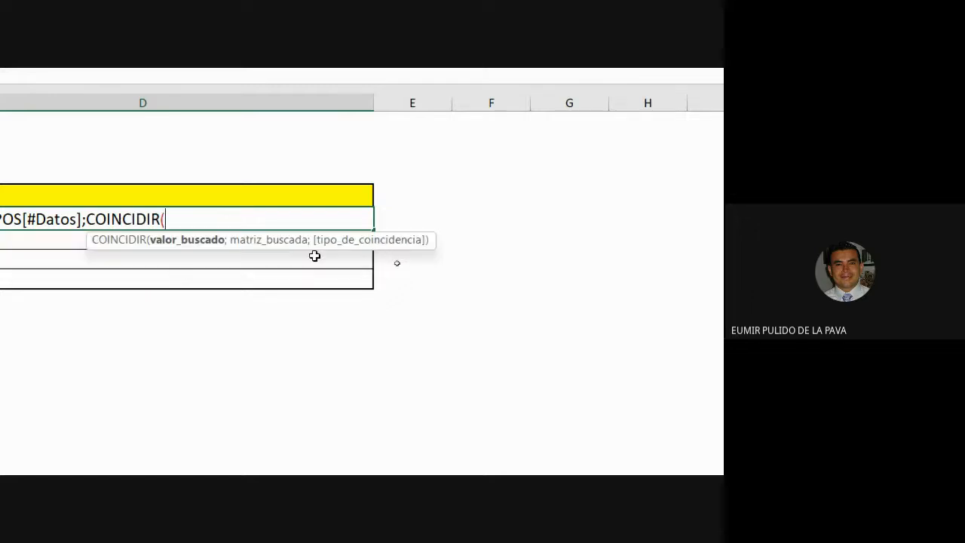
scroll(314, 255, left, 3)
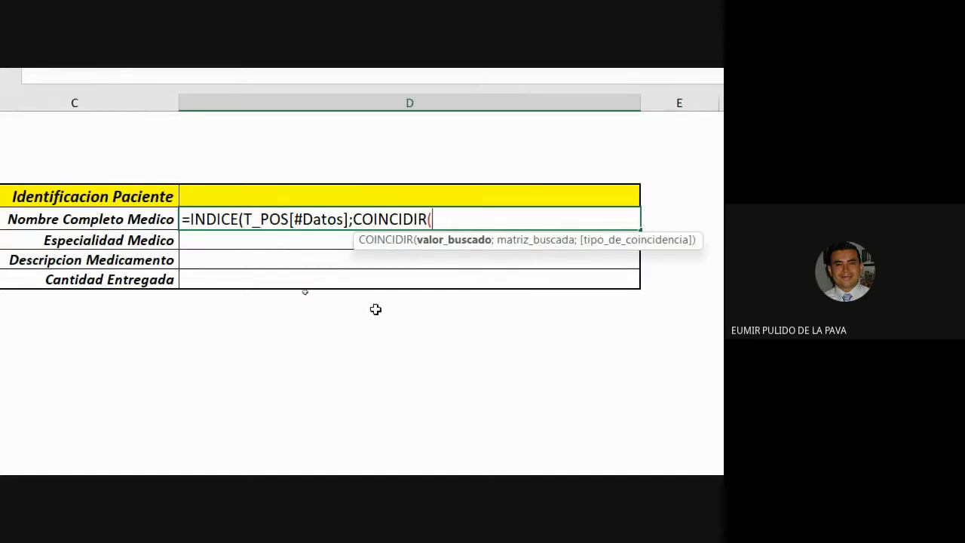
click(473, 195)
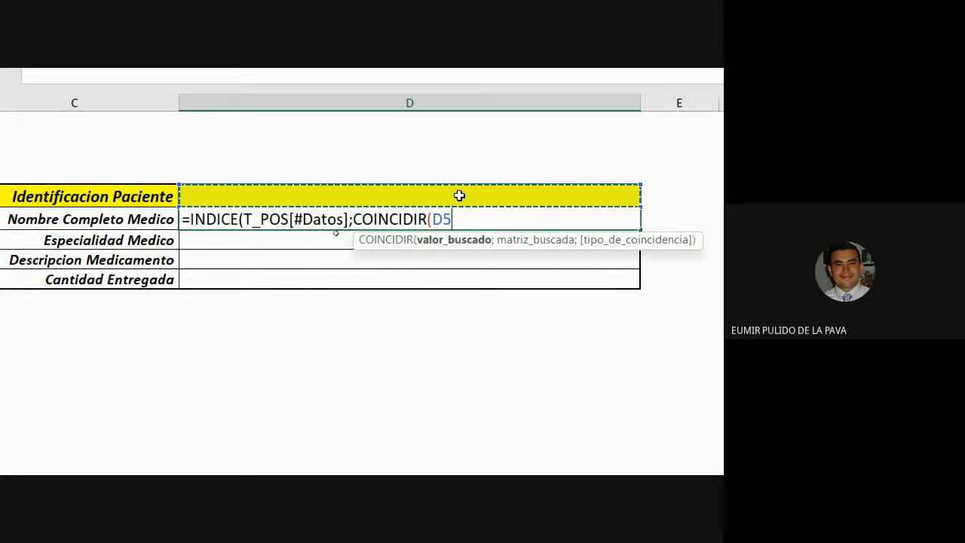
text(;)
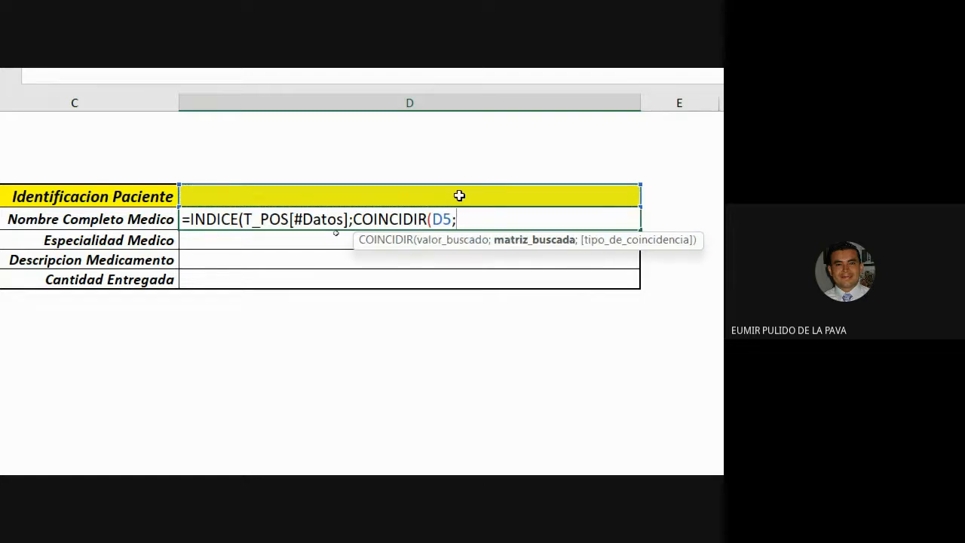
text(T)
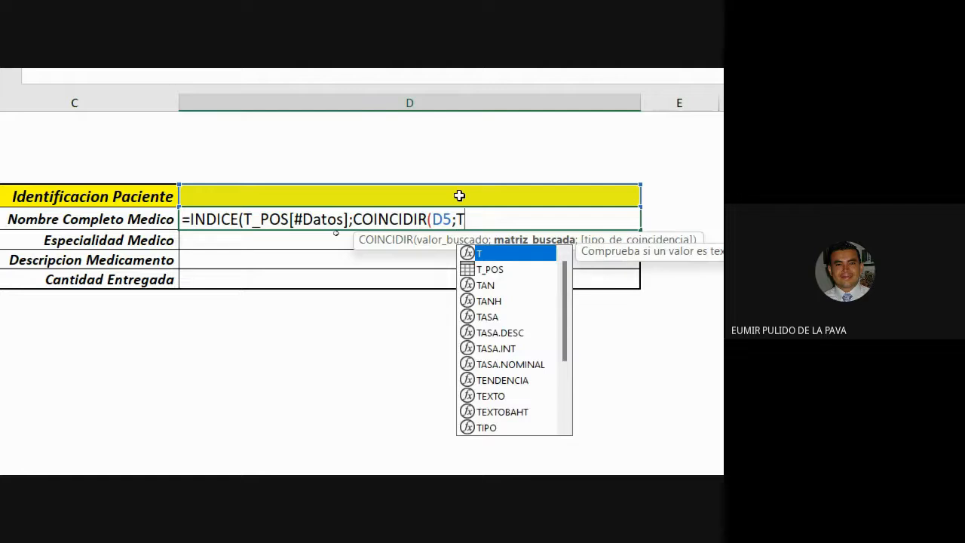
Complete COINCIDIR with T_POS[Identificacion Paciente] as the lookup array and 0 for exact match, then highlight that part
key(Down)
key(Tab)
text(_)
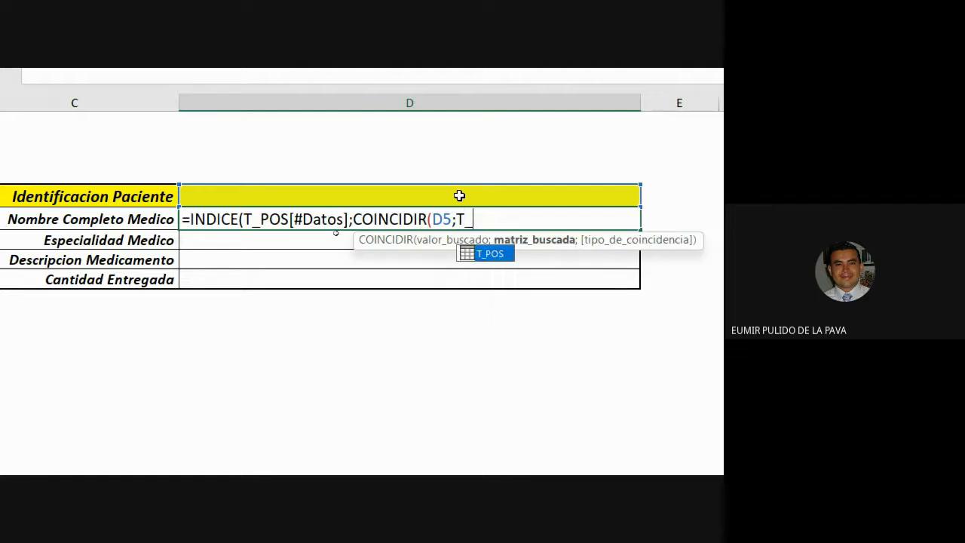
key(Tab)
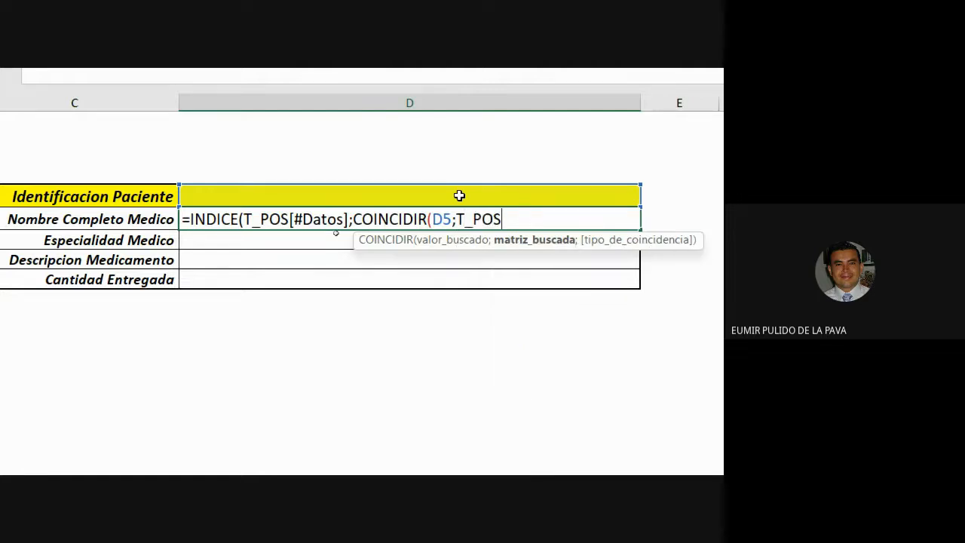
text([)
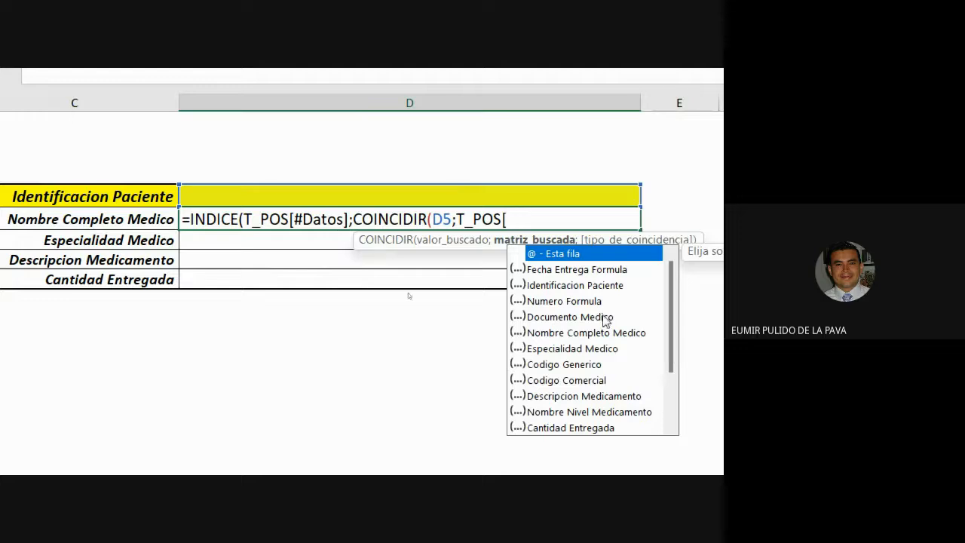
double_click(575, 285)
scroll(550, 280, right, 3)
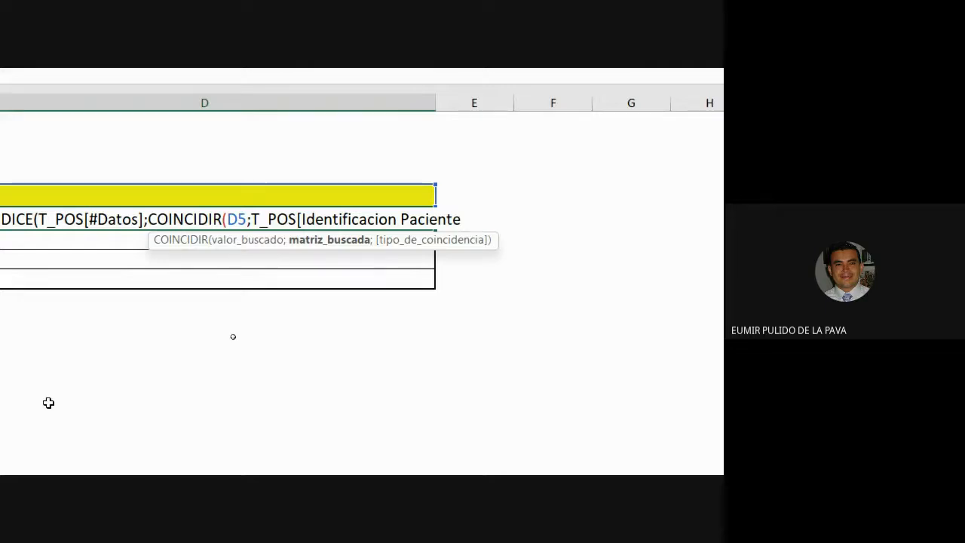
scroll(686, 257, right, 1)
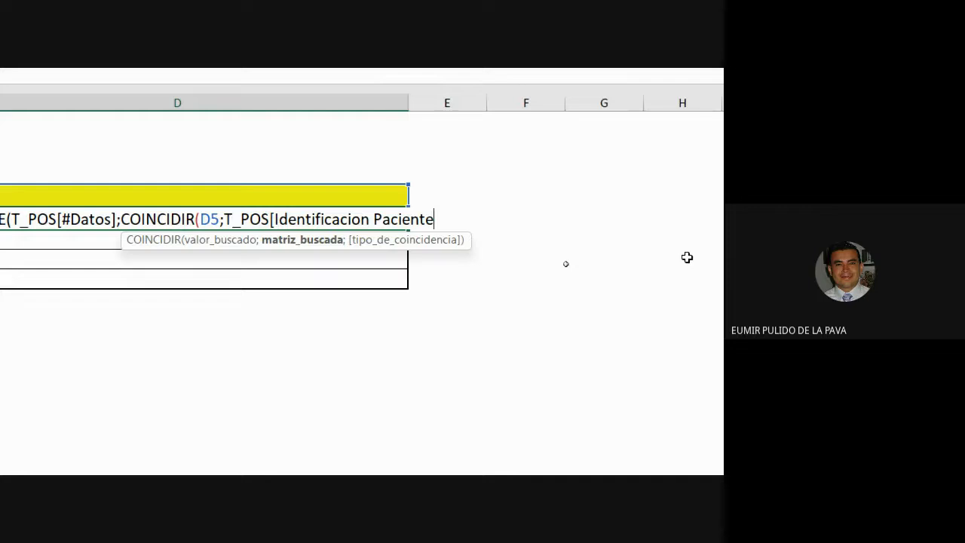
text(];)
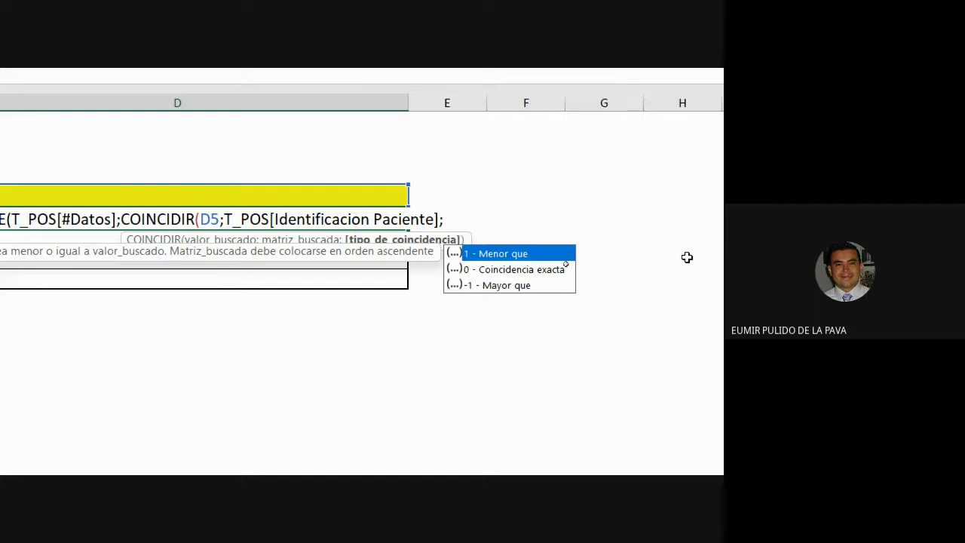
text(0))
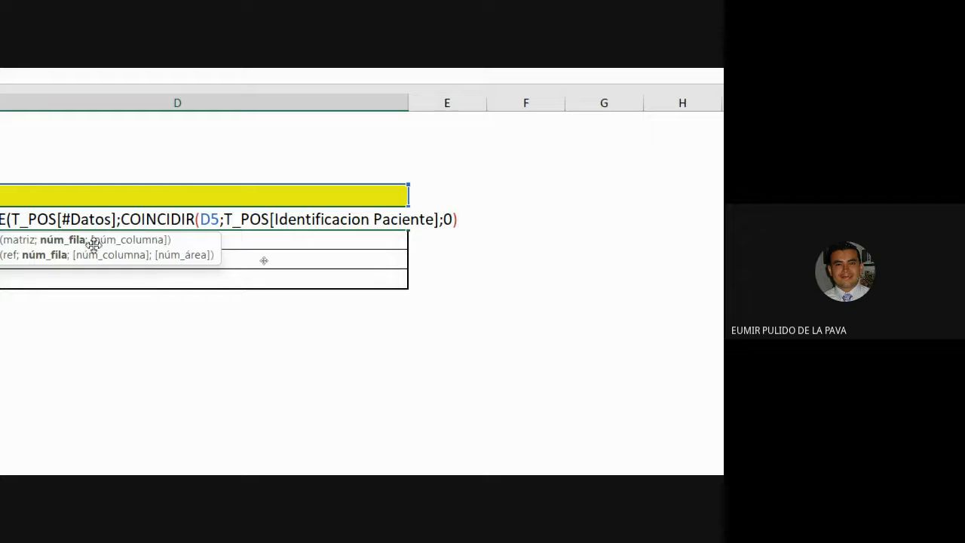
drag(172, 220, 626, 227)
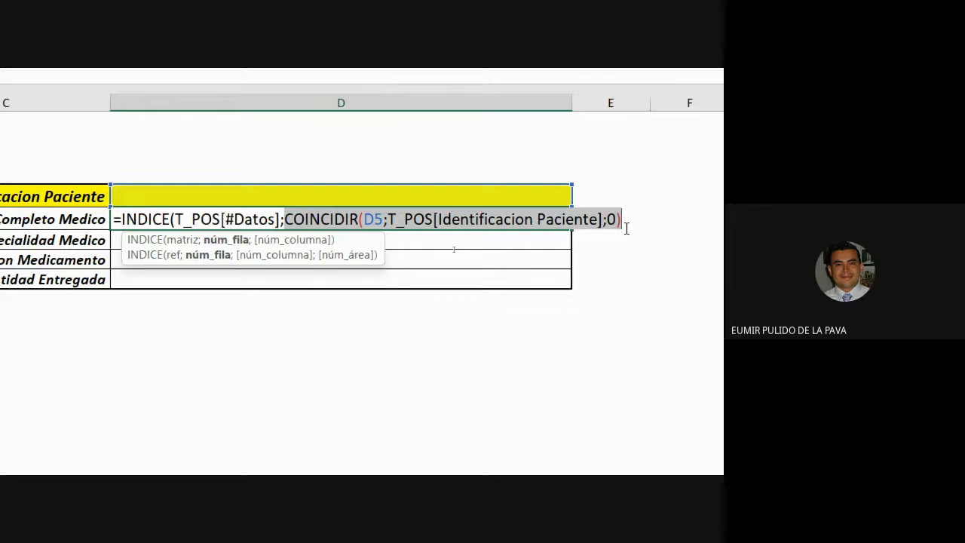
click(626, 228)
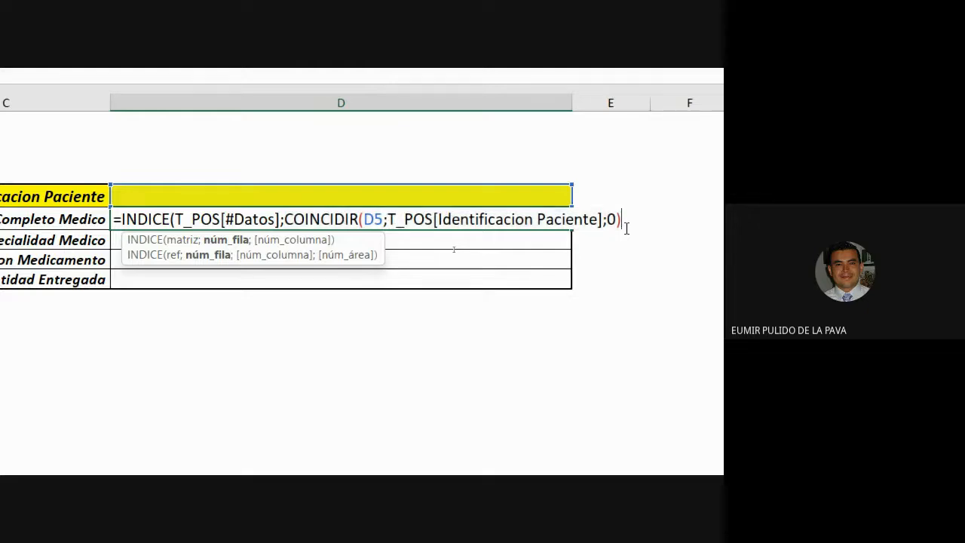
Add an argument separator after the COINCIDIR function and highlight the COINCIDIR part of the formula
text(;)
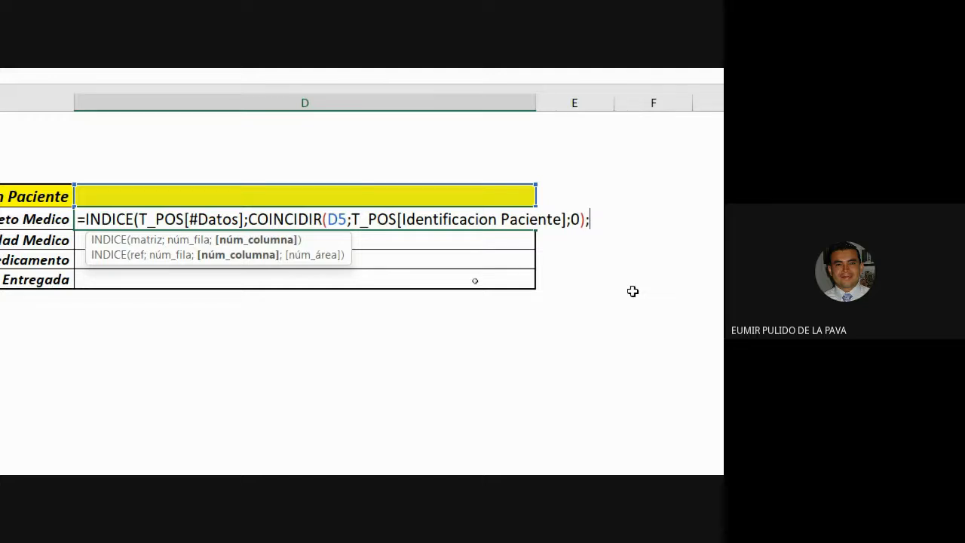
drag(249, 219, 564, 219)
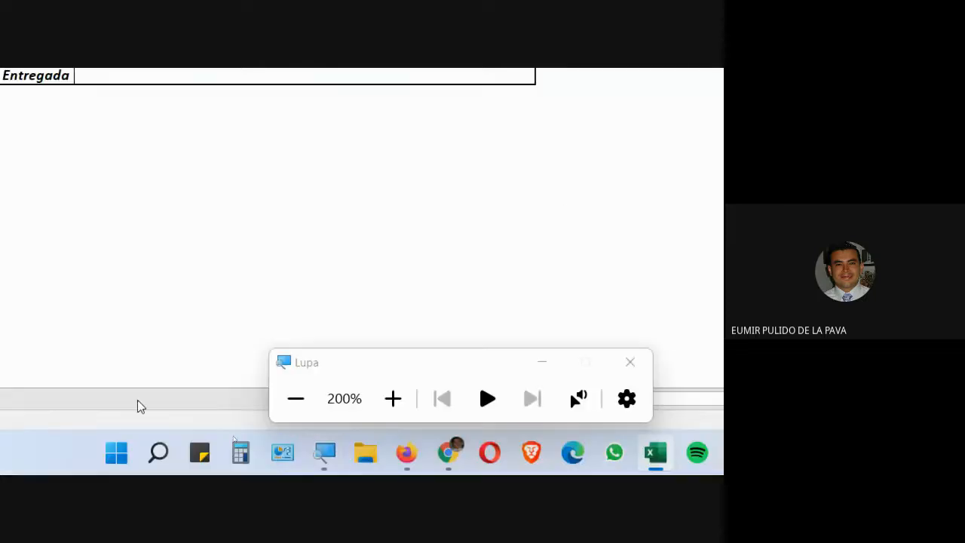
click(296, 398)
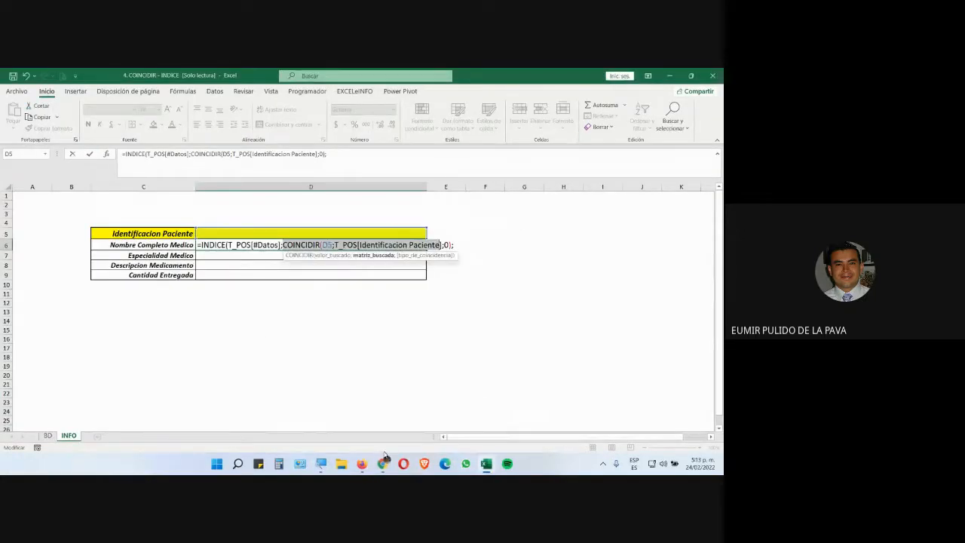
click(384, 461)
click(336, 420)
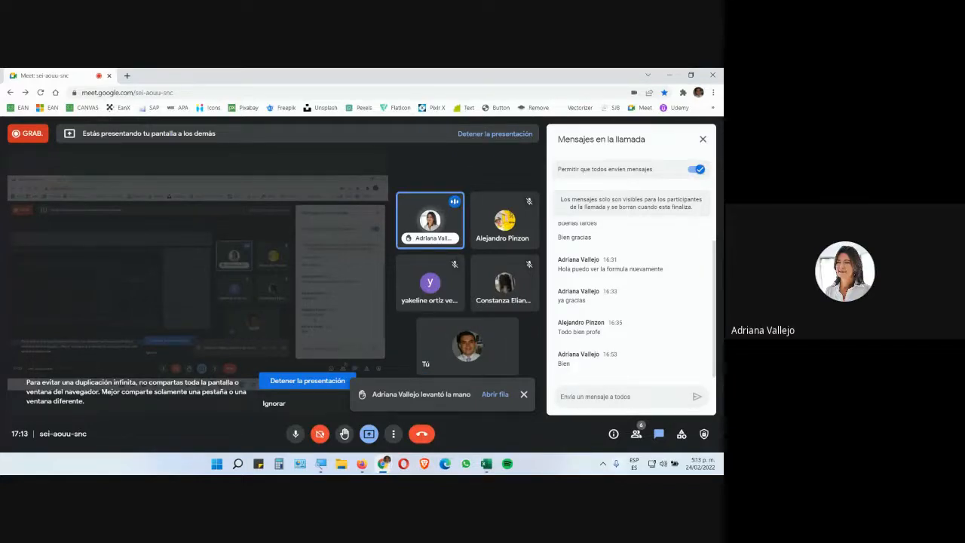
mouse_move(487, 464)
click(486, 392)
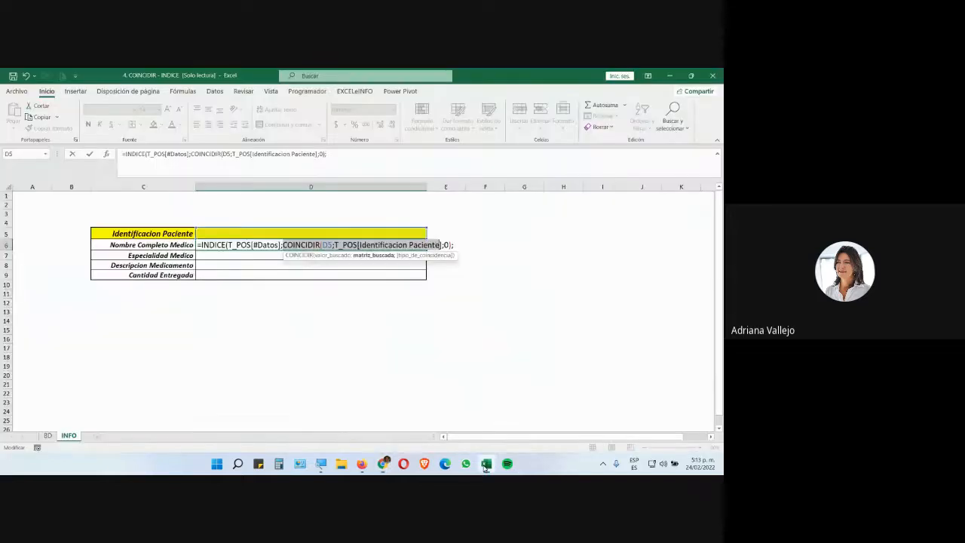
click(320, 463)
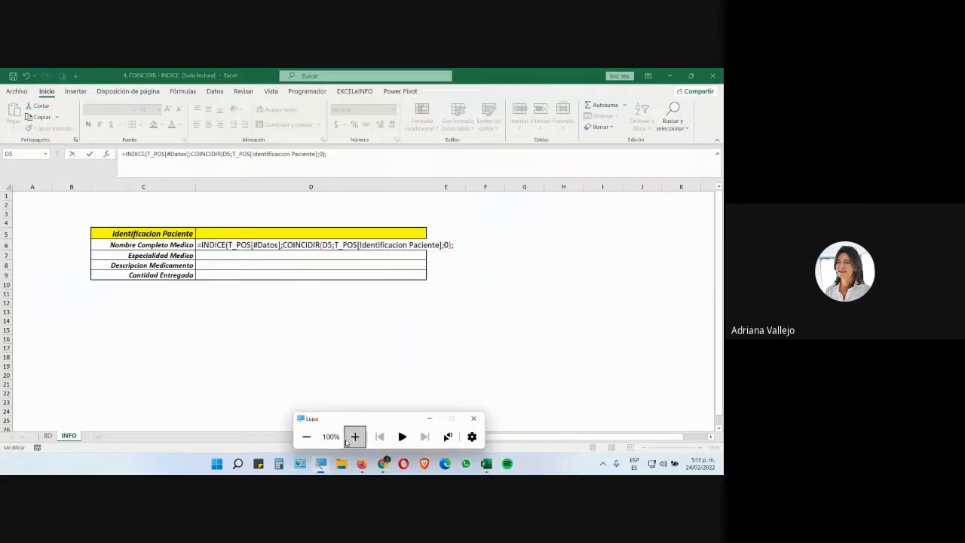
click(354, 437)
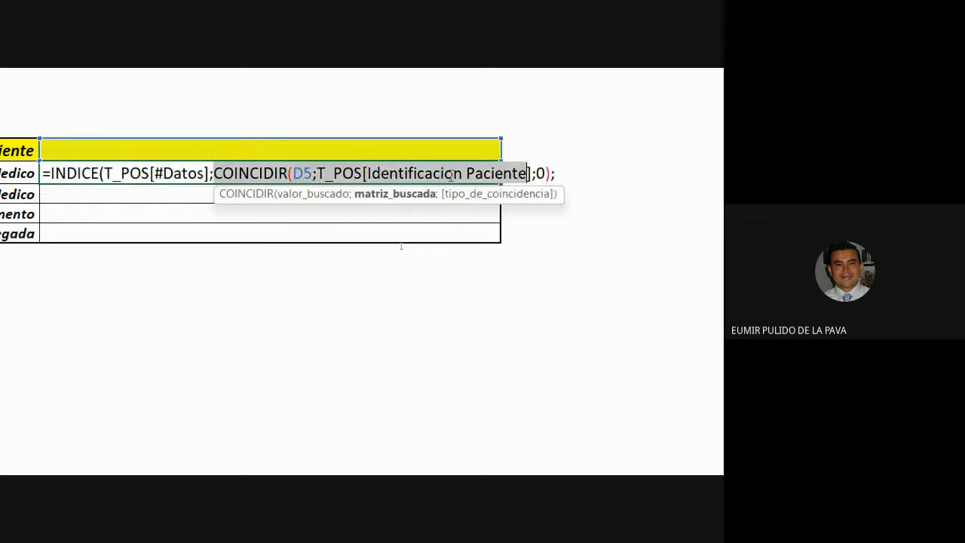
Delete the COINCIDIR lookup array and the rest of the formula, then cancel the formula entry
drag(557, 174, 322, 185)
key(Delete)
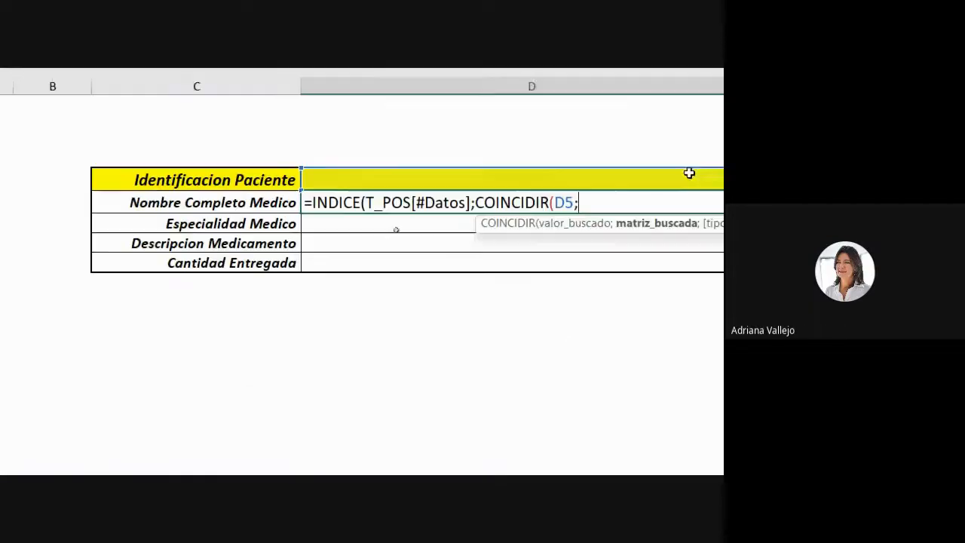
key(Escape)
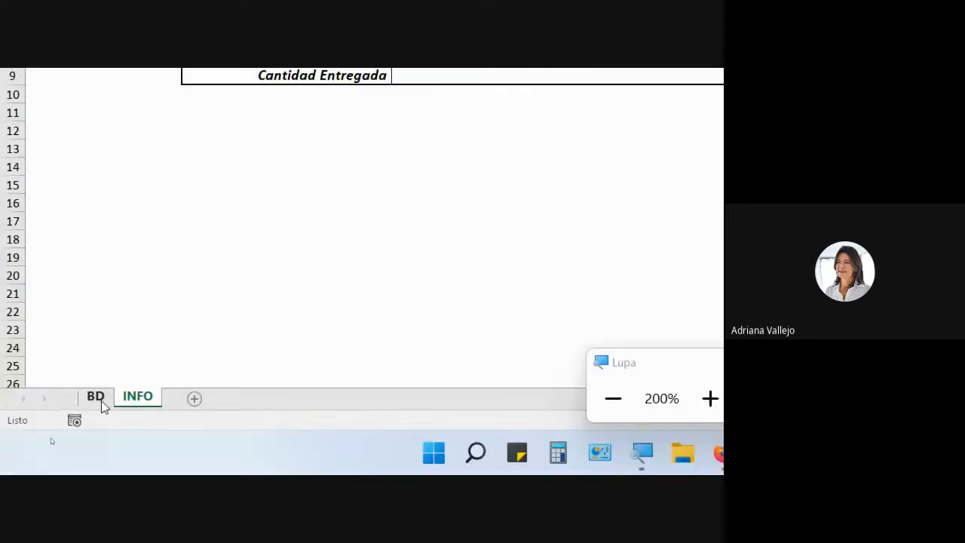
Check the patient ID dropdown list in the lookup cell on the INFO sheet
click(96, 398)
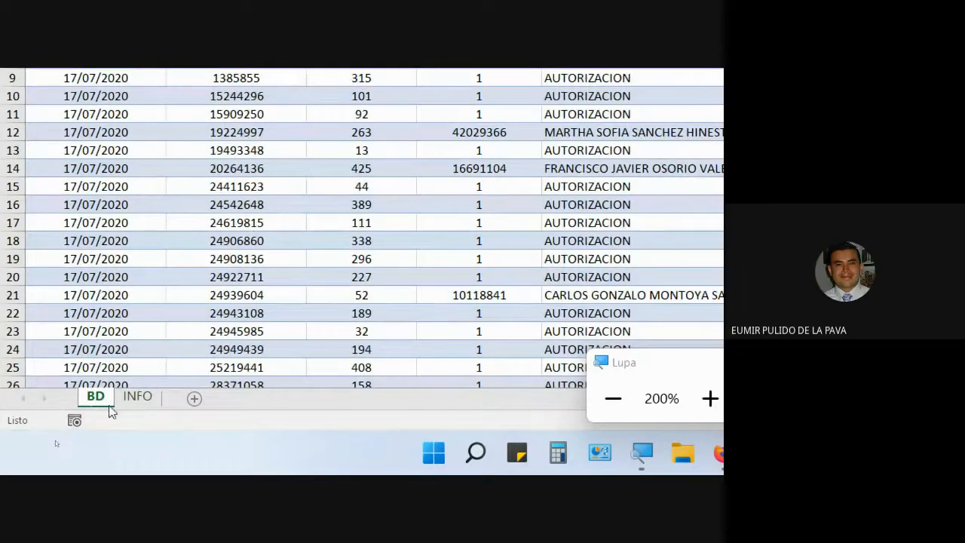
click(139, 397)
click(377, 320)
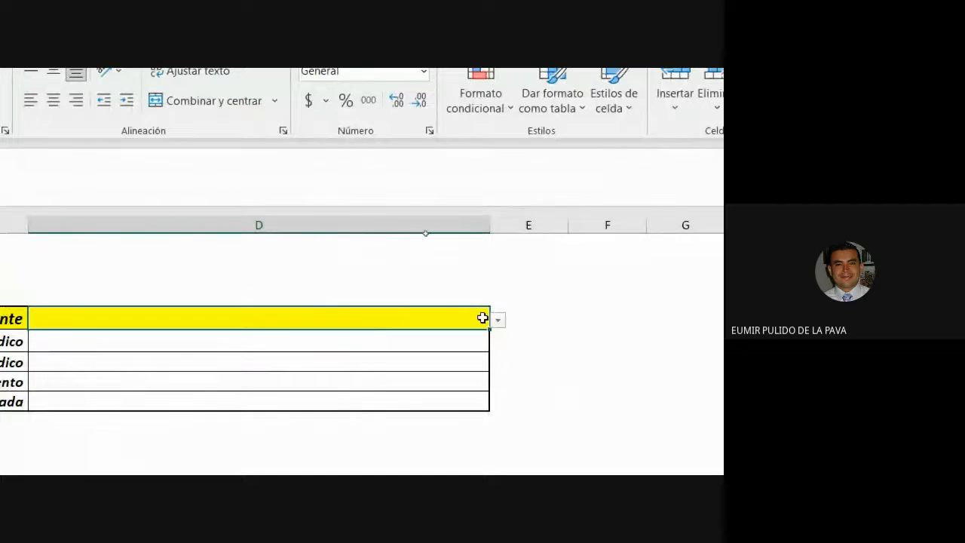
click(504, 318)
click(475, 319)
click(497, 321)
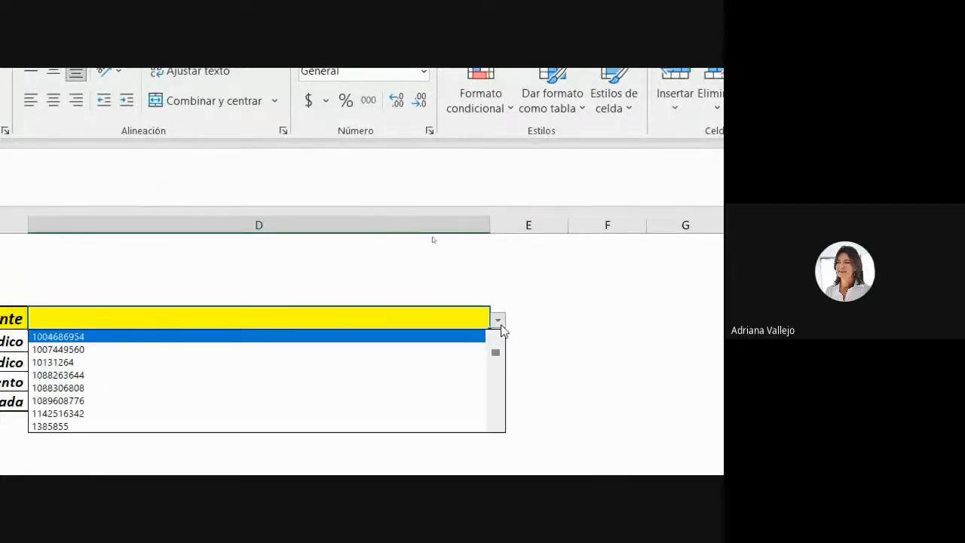
click(292, 336)
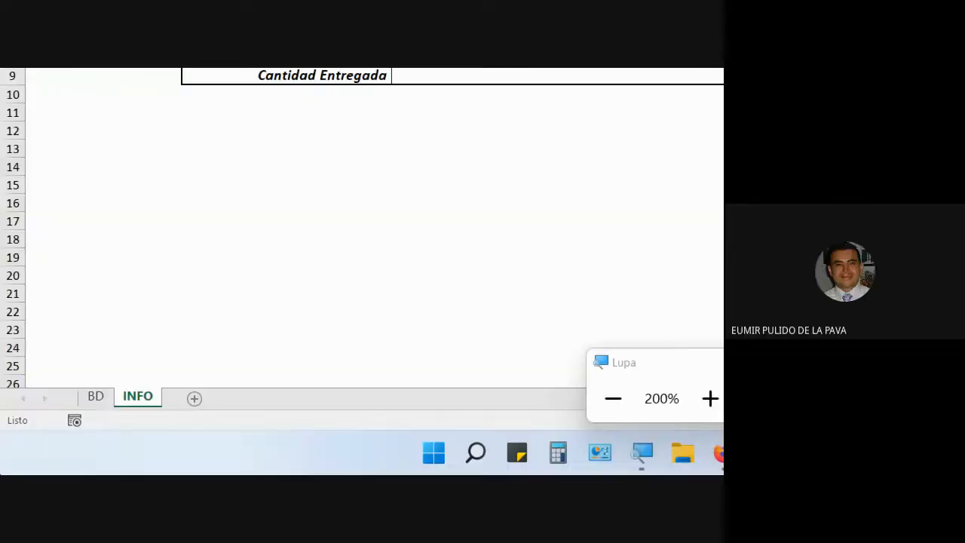
Inspect the defined names L_CEDULAS and T_POS in the Name Manager from the BD sheet
click(96, 398)
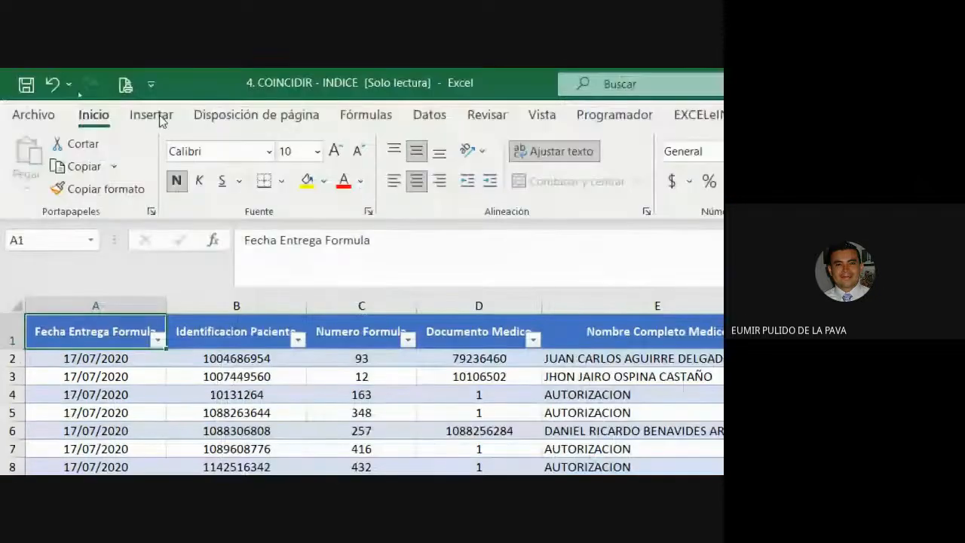
click(151, 114)
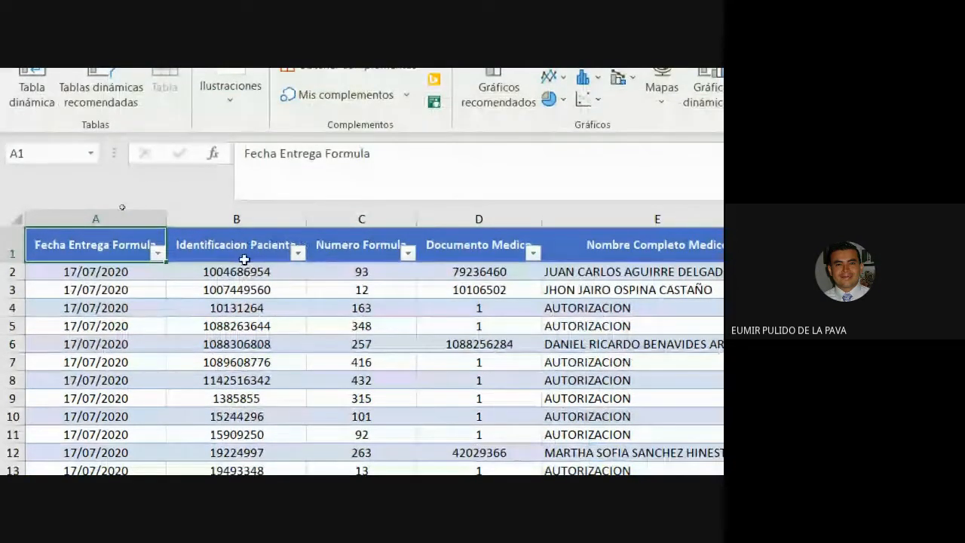
click(246, 240)
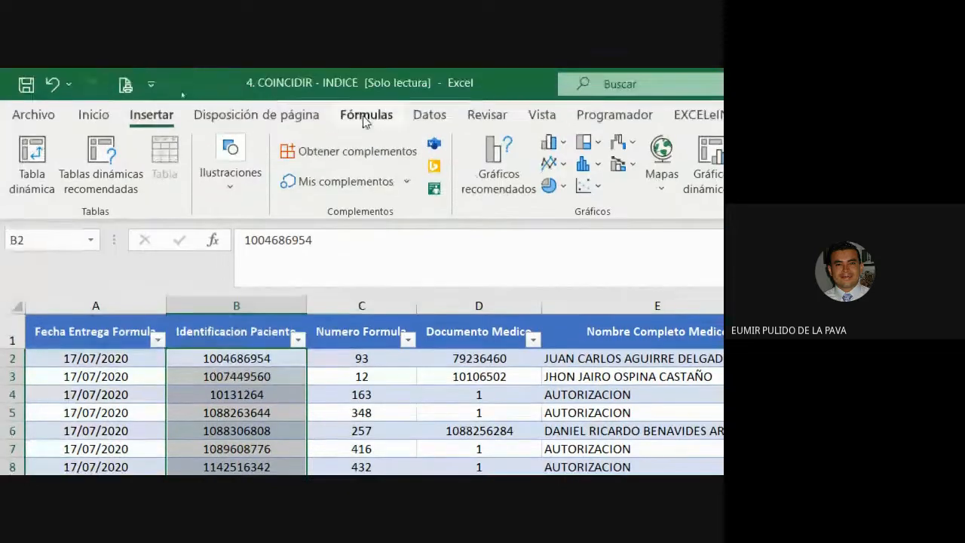
click(365, 115)
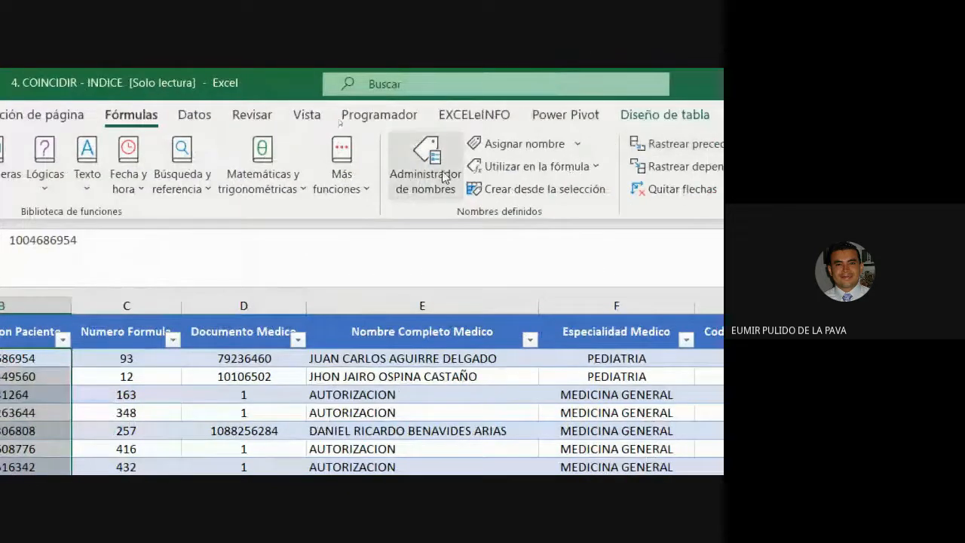
click(444, 176)
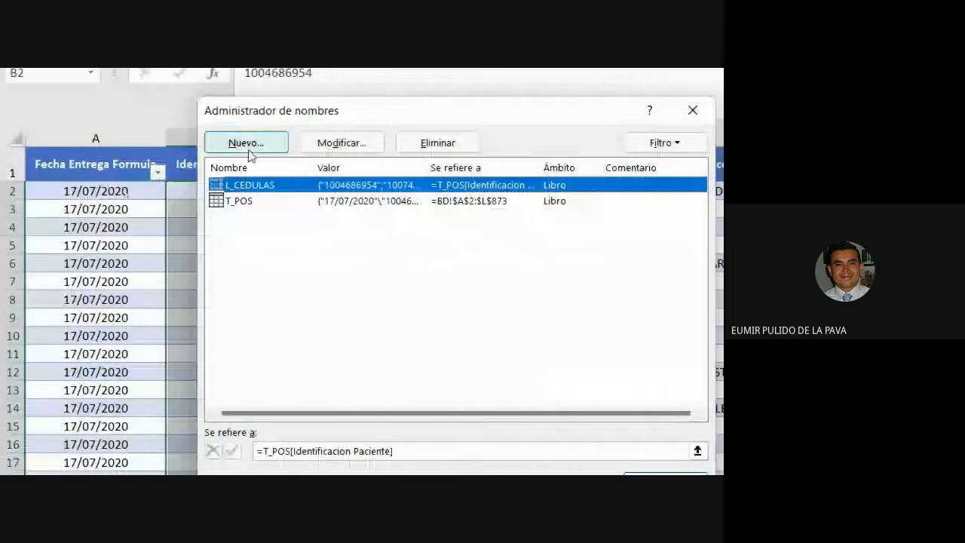
click(367, 157)
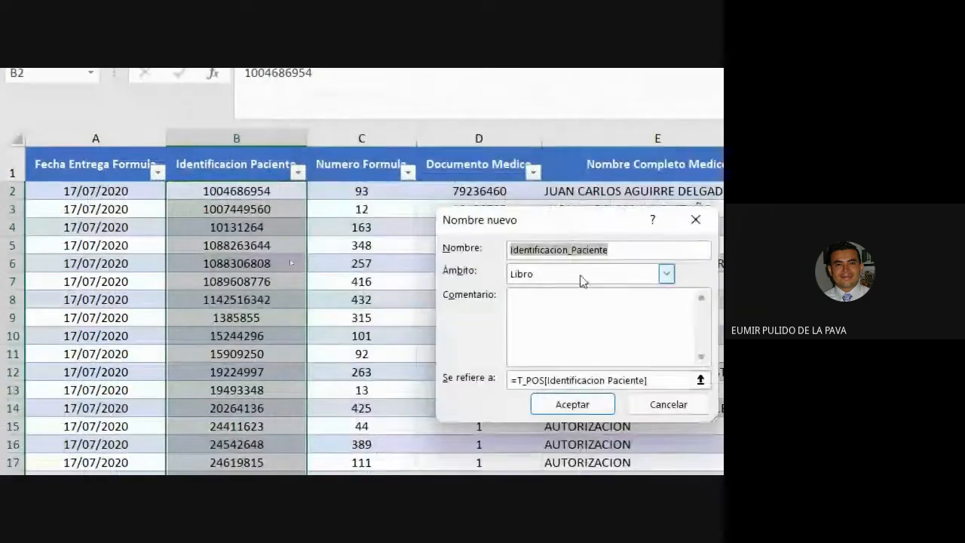
click(668, 404)
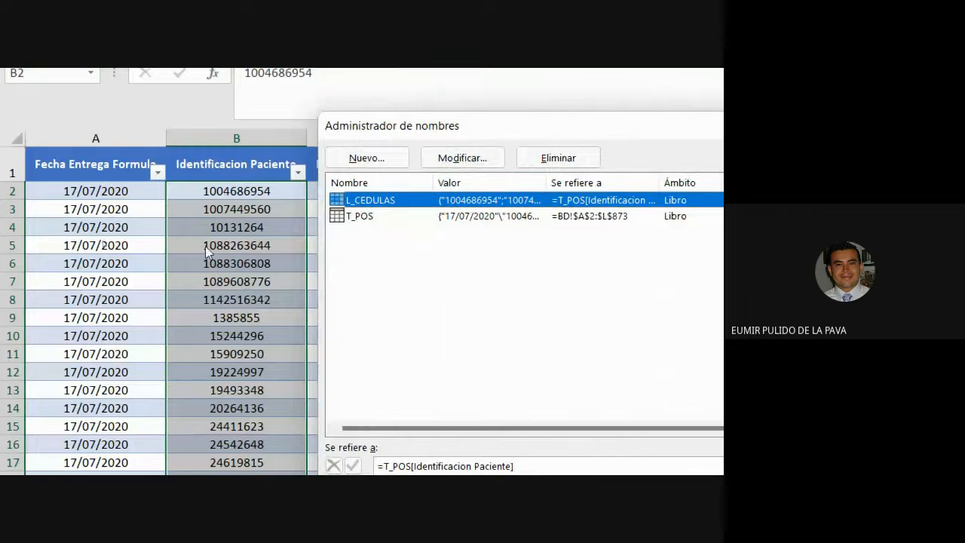
drag(545, 182, 682, 183)
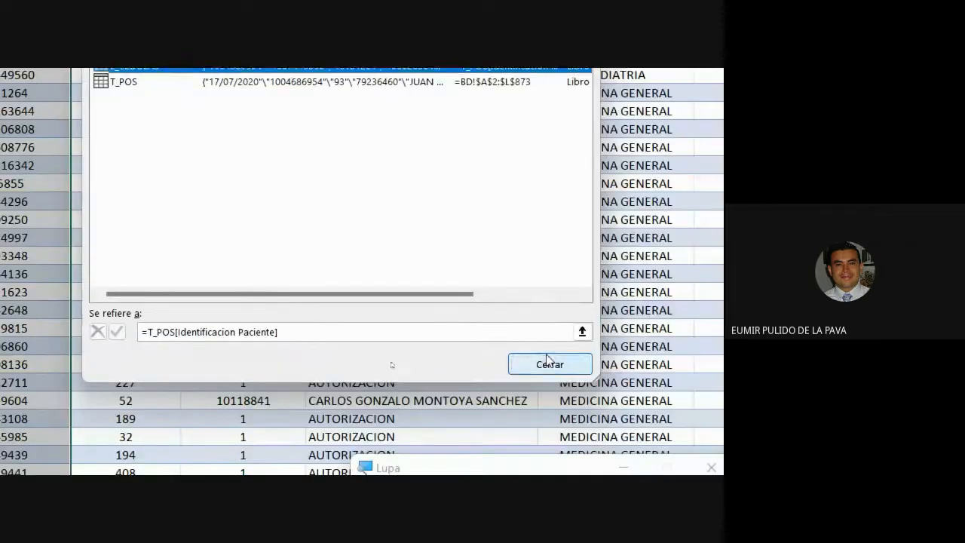
click(716, 393)
click(132, 397)
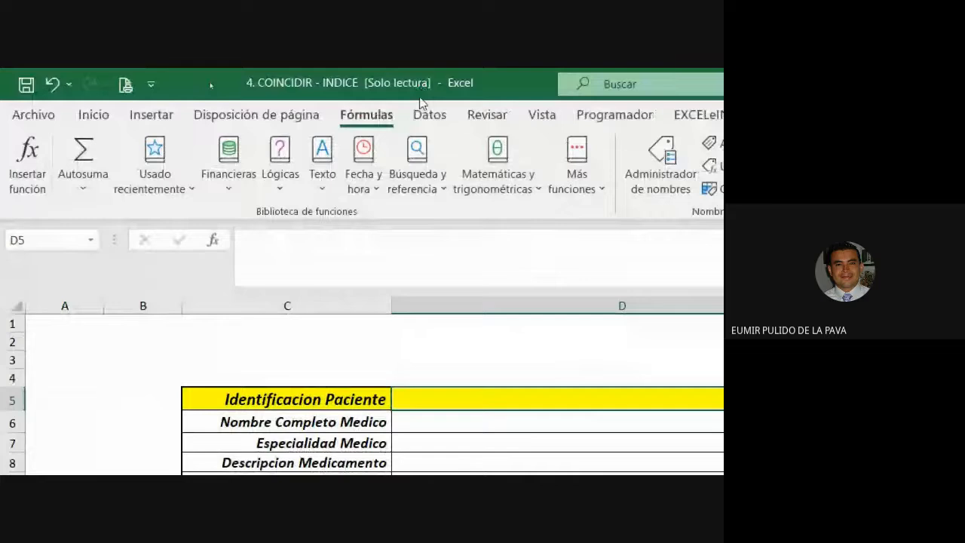
Review the lookup cell's data validation list with source =L_CEDULAS and test its dropdown
click(424, 110)
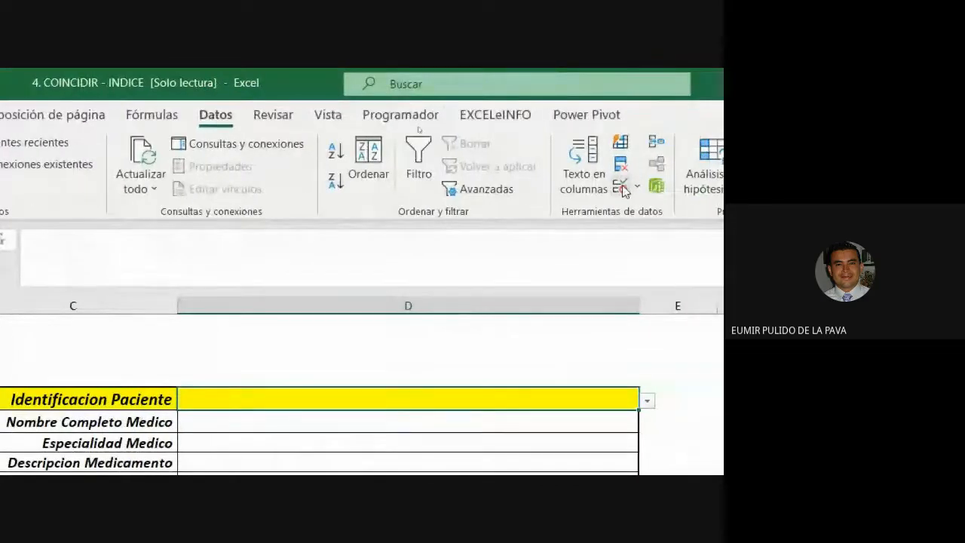
click(623, 187)
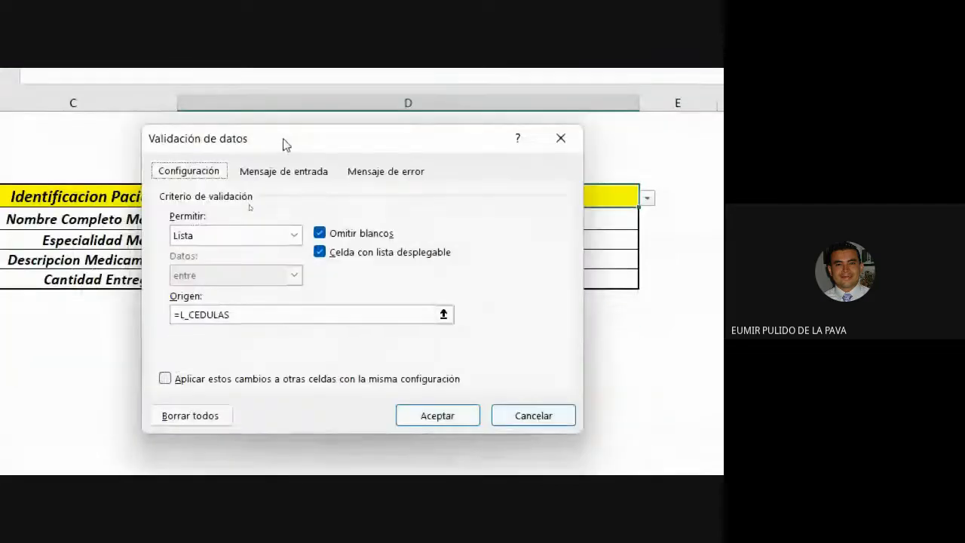
drag(283, 140, 350, 234)
click(294, 332)
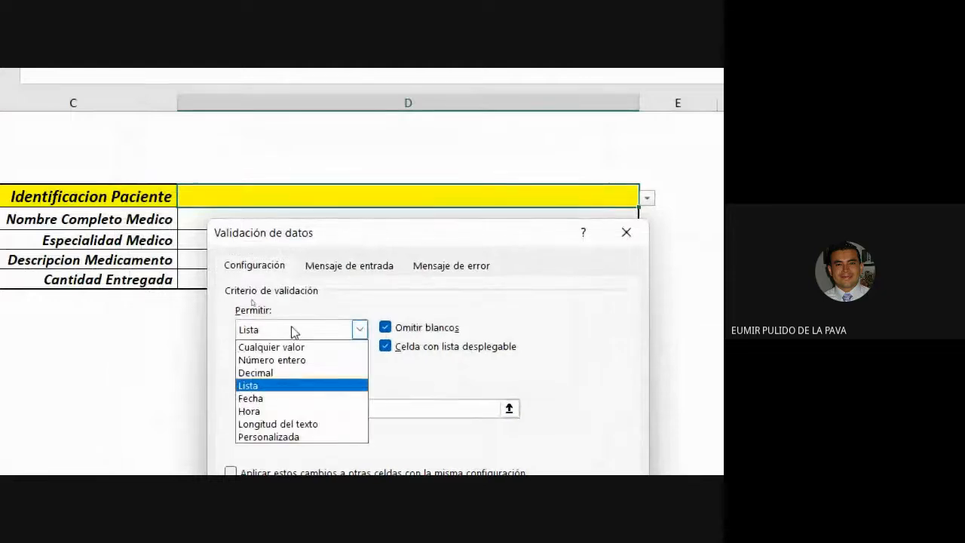
click(274, 386)
drag(308, 408, 208, 405)
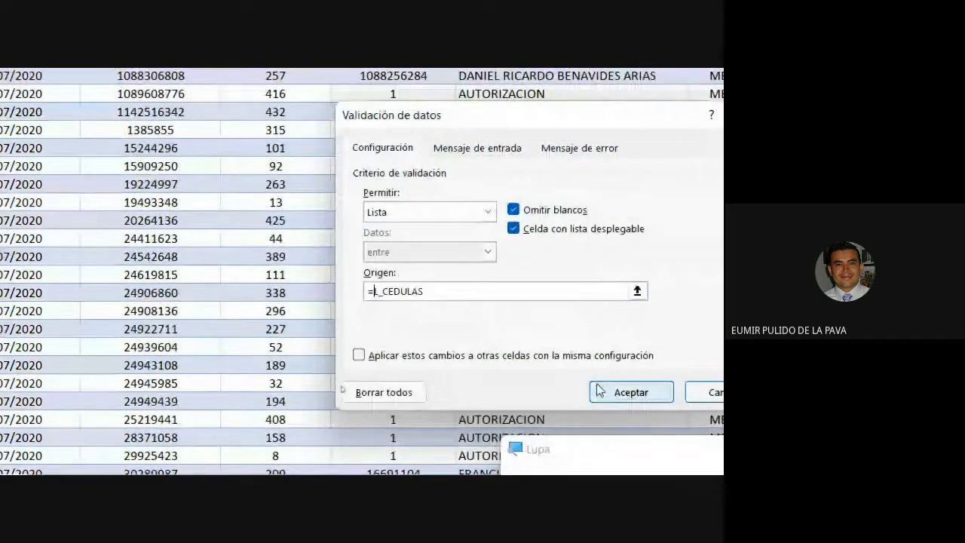
click(607, 390)
click(714, 80)
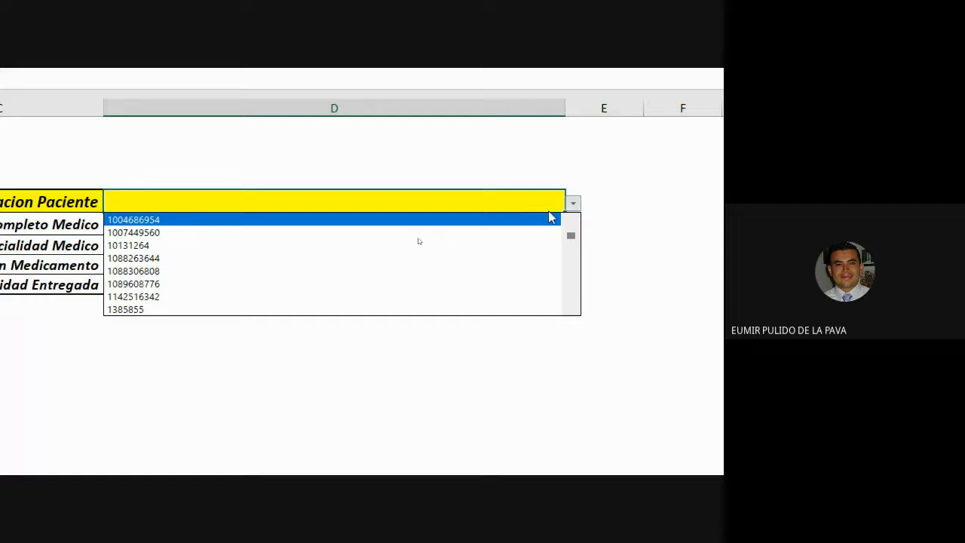
click(540, 202)
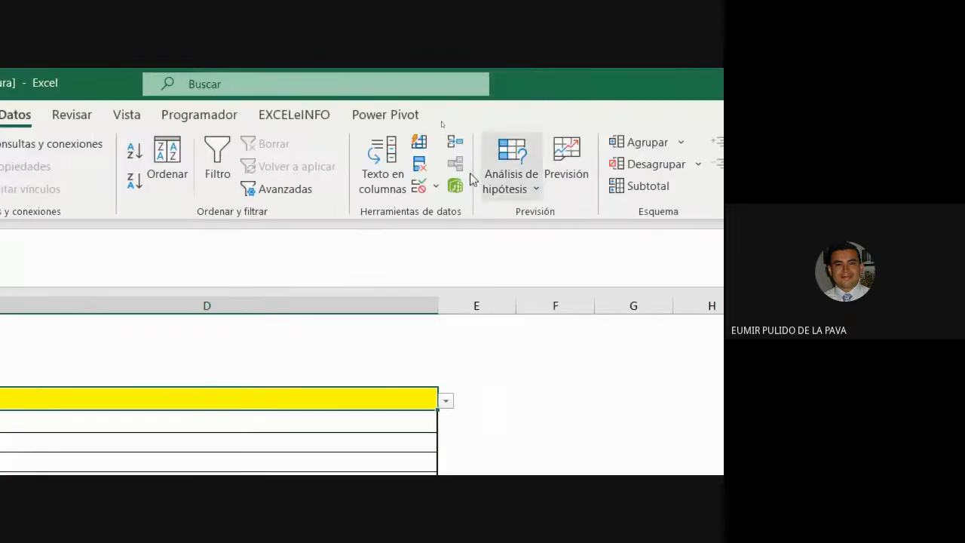
Clear and recreate the lookup cell's validation as a List with source =l_cedulas, then test the dropdown
click(419, 186)
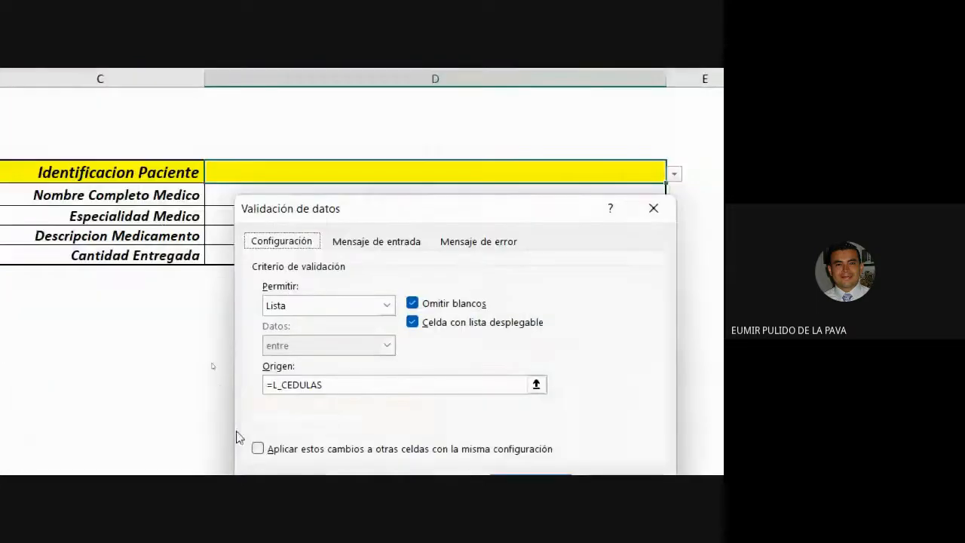
click(309, 352)
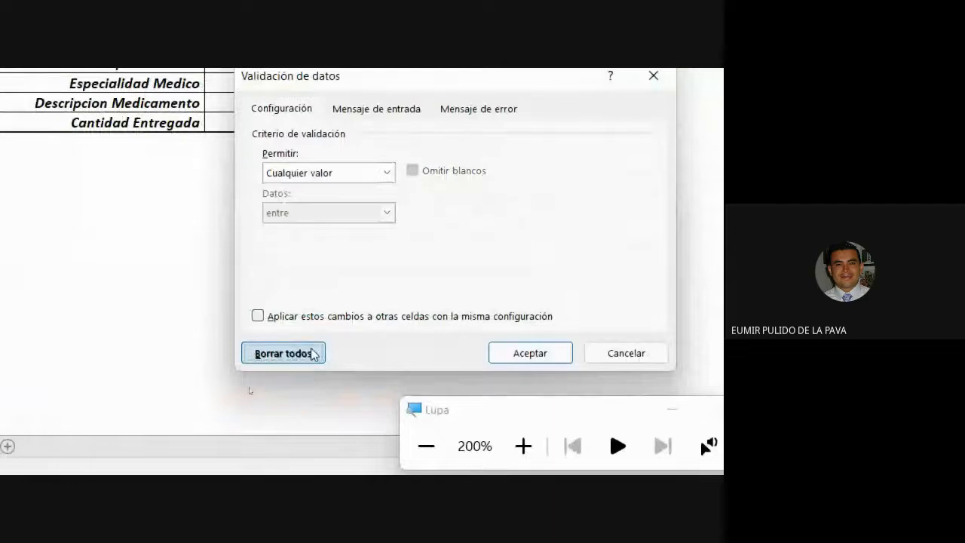
click(365, 177)
click(317, 226)
click(301, 253)
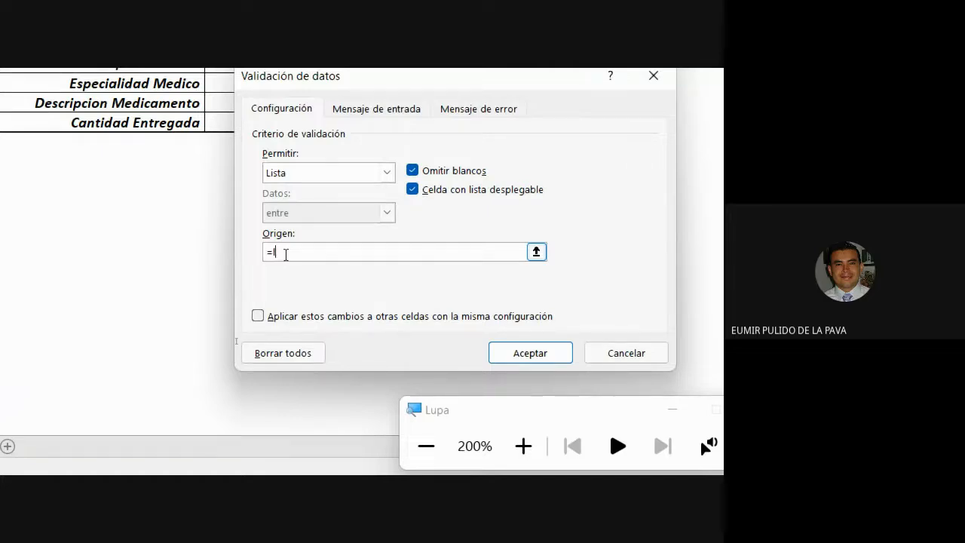
text(l_cedulas)
click(506, 355)
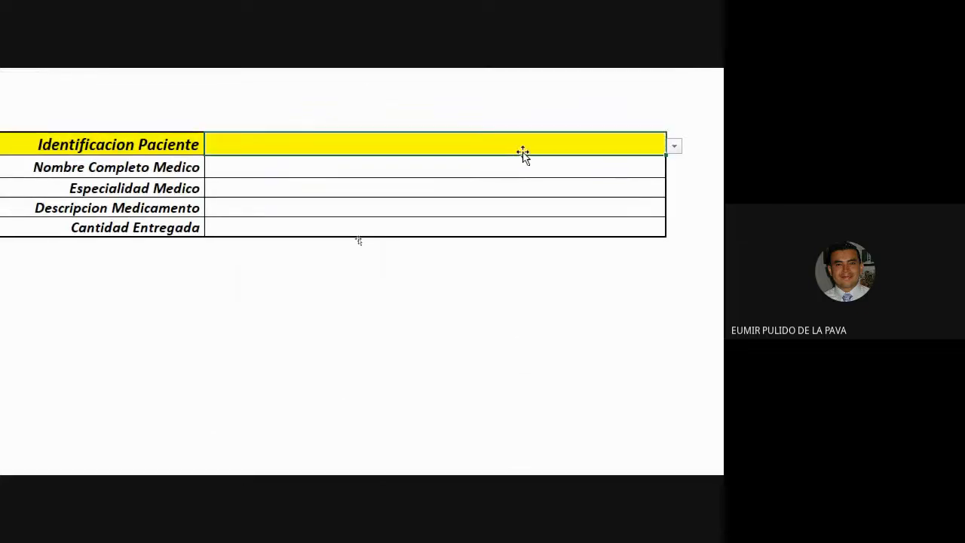
click(666, 147)
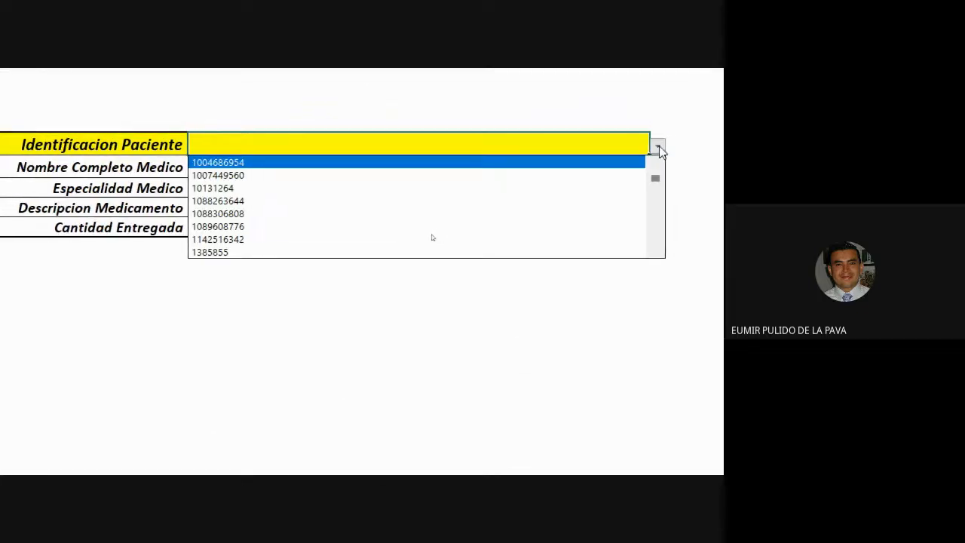
click(664, 146)
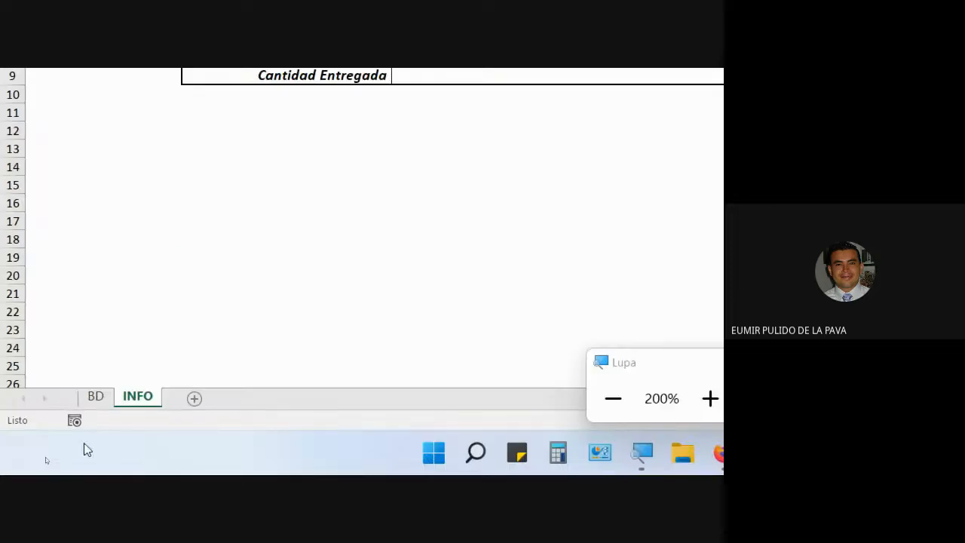
Delete the defined name L_CEDULAS in the Name Manager from the BD sheet
click(85, 401)
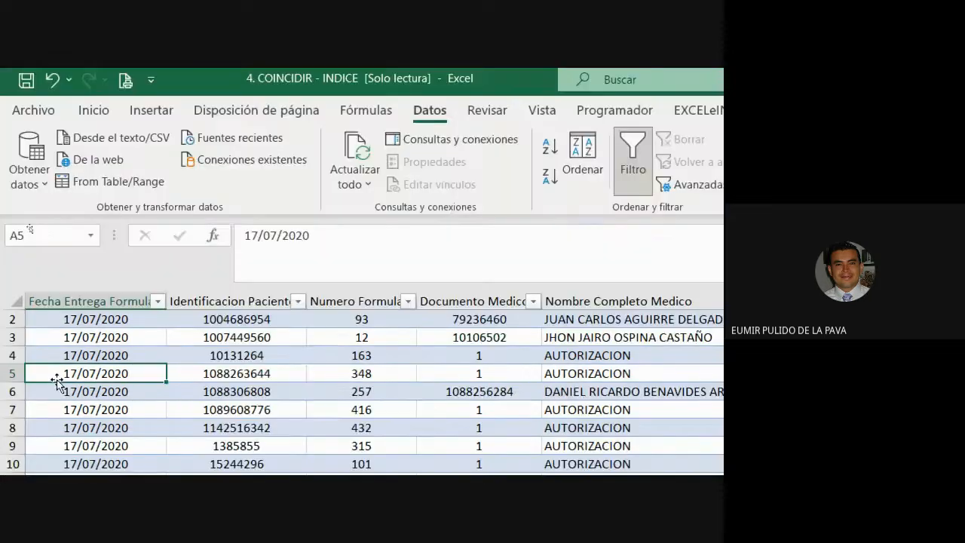
key(ctrl+Home)
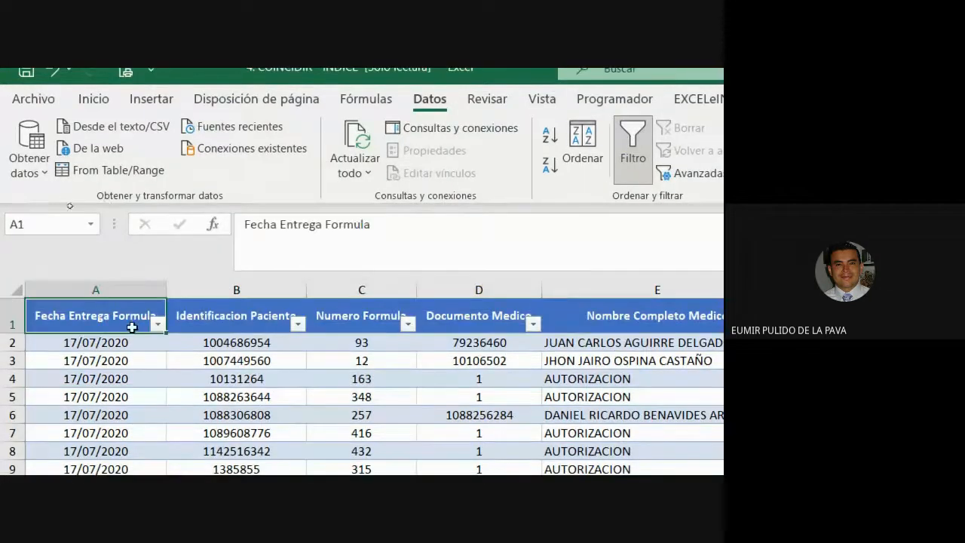
click(242, 300)
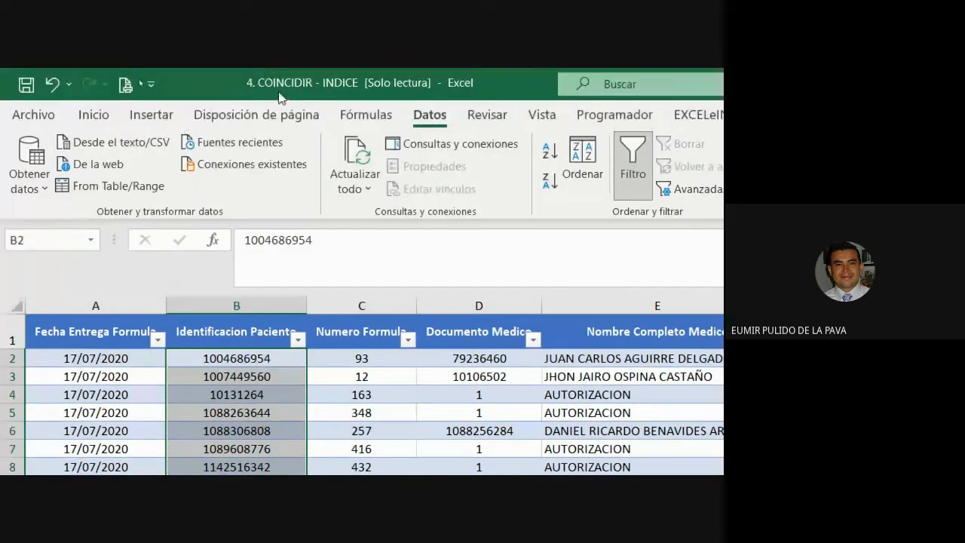
click(376, 120)
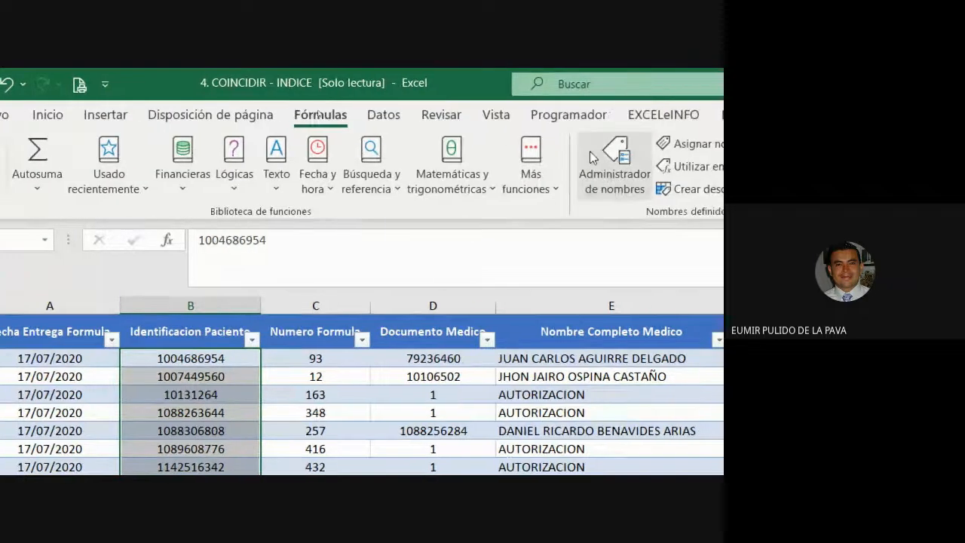
click(607, 159)
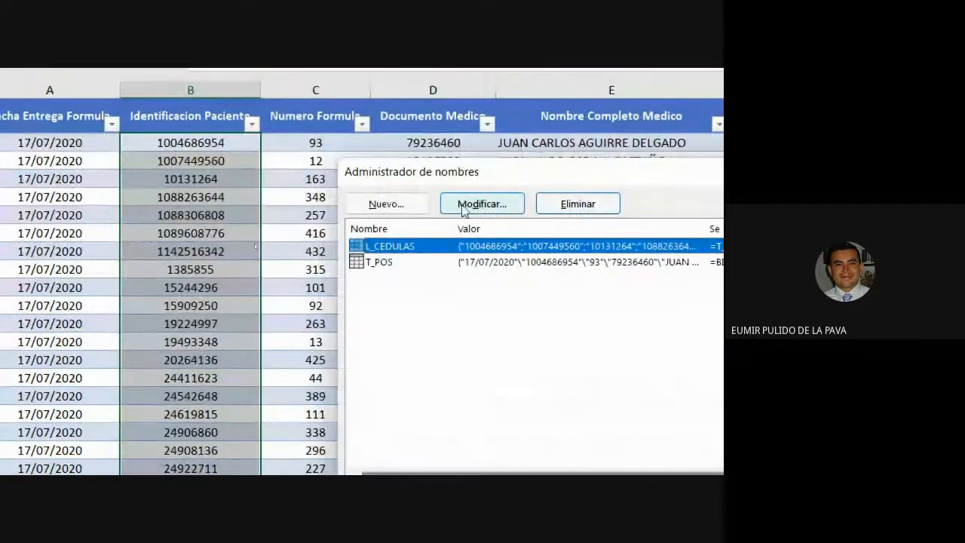
click(554, 204)
click(626, 296)
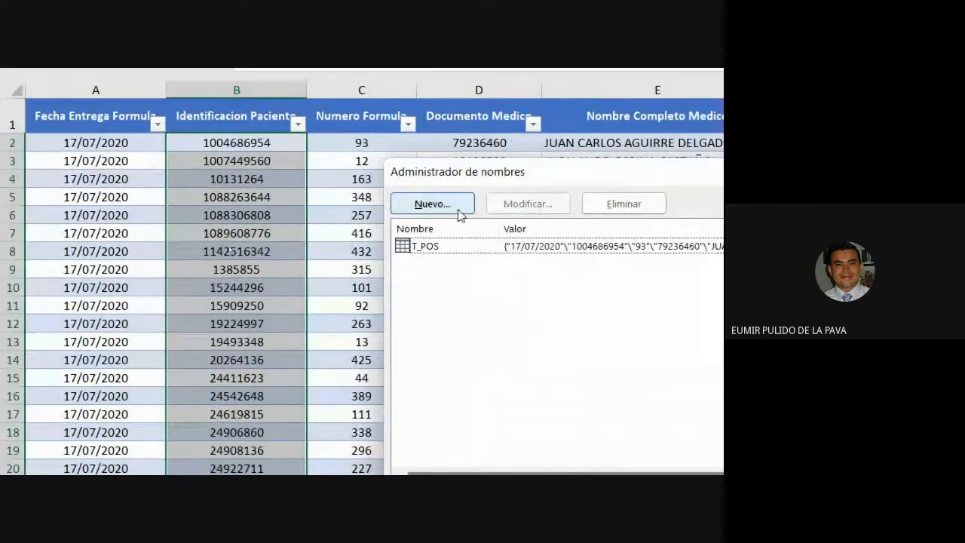
Define a new workbook-scoped name CEDULAS referring to =T_POS[Identificacion Paciente]
click(459, 211)
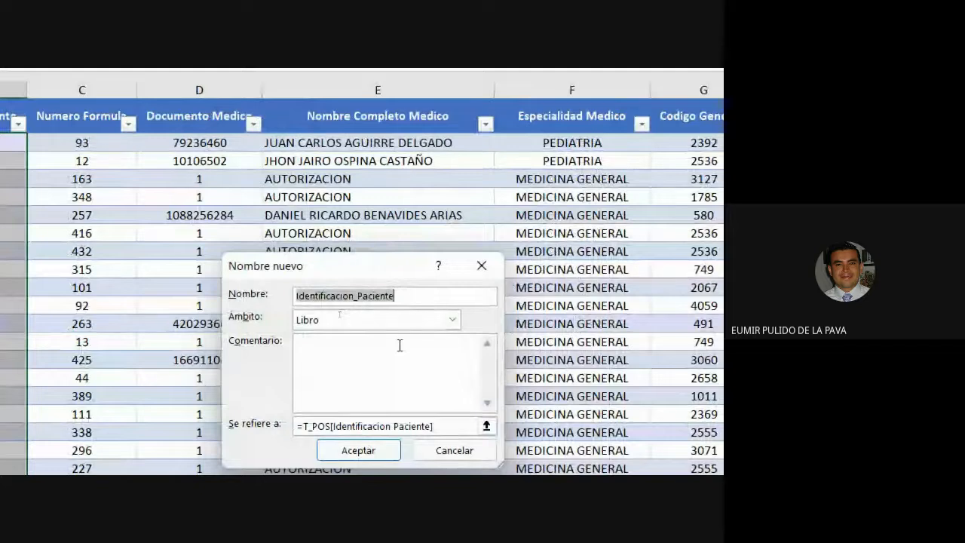
text(cedulas)
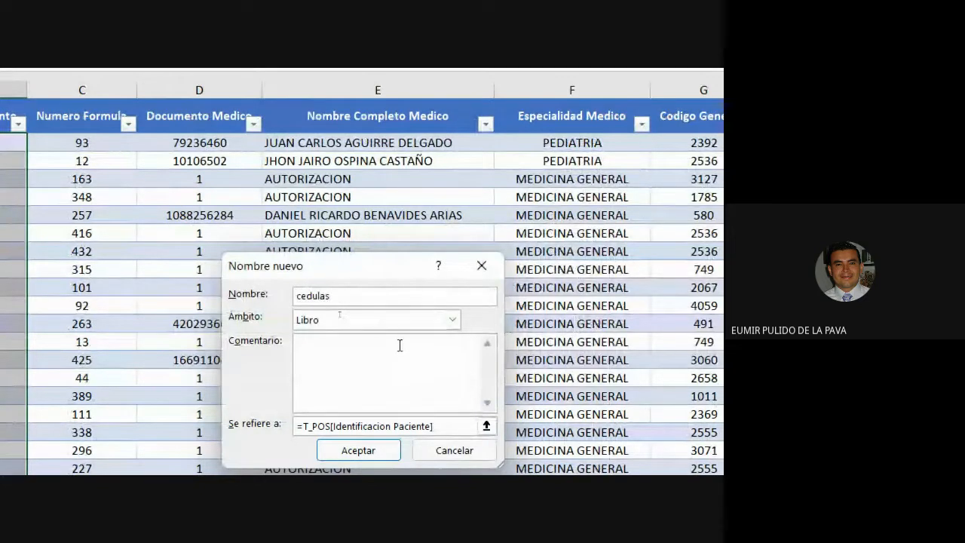
key(BackSpace)
key(BackSpace)
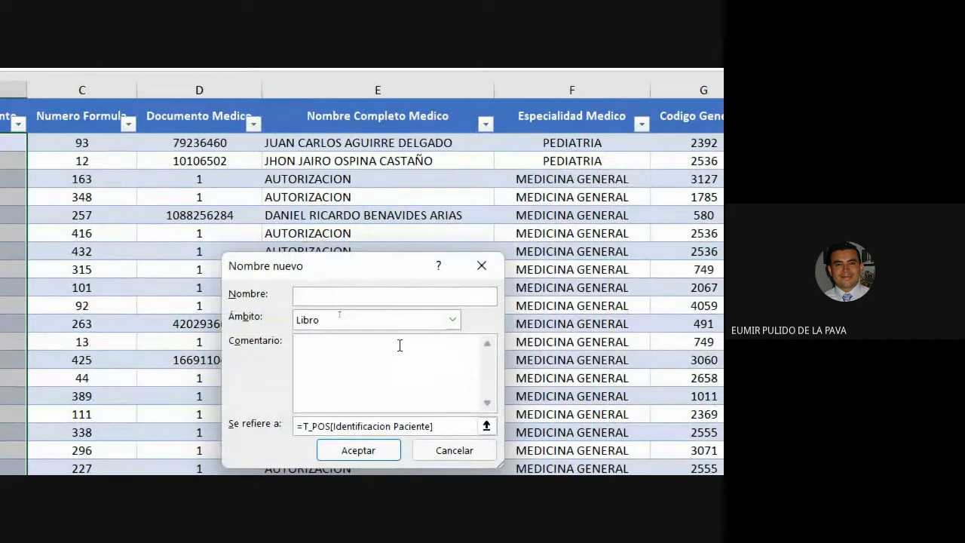
text(CEDULAS)
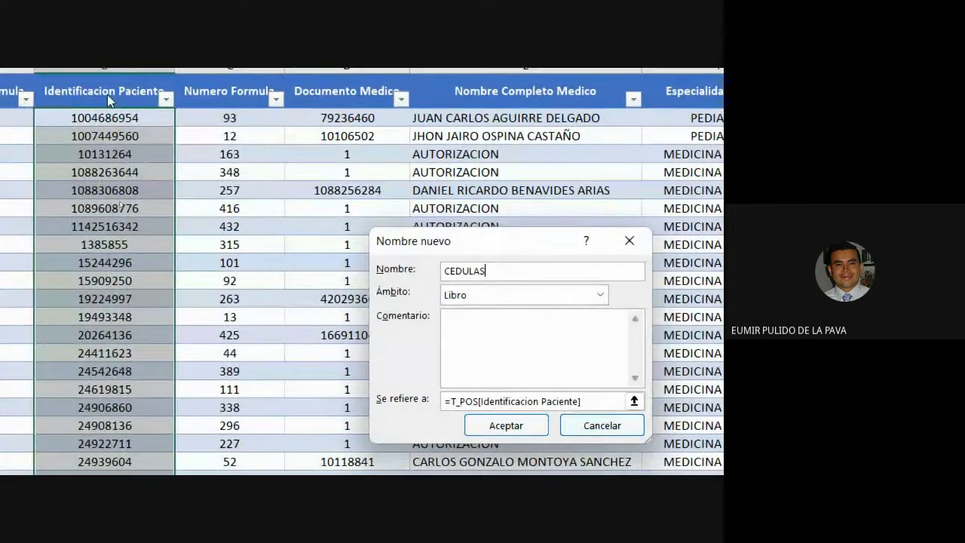
click(525, 427)
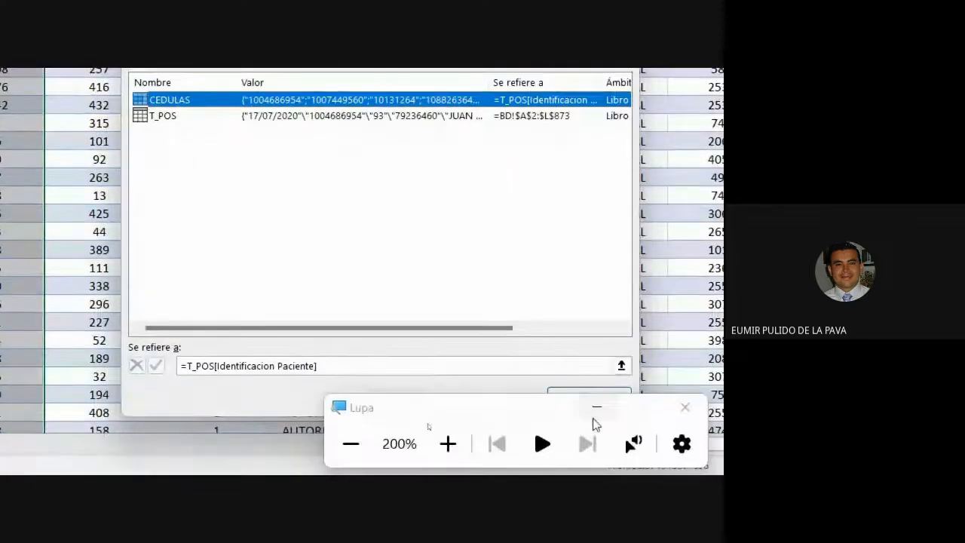
click(596, 408)
click(587, 398)
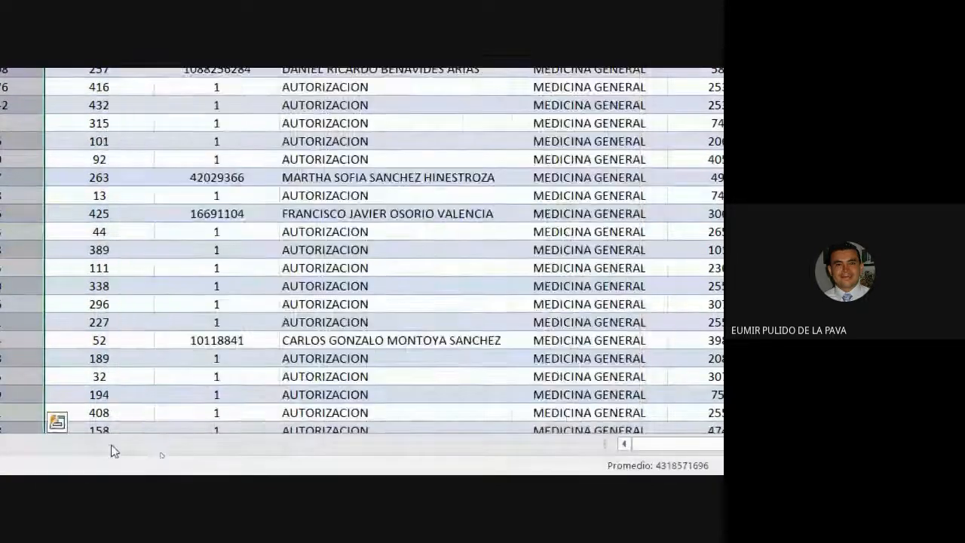
Change the patient ID cell's validation on INFO to a List with source =CEDULAS and test its dropdown
click(226, 347)
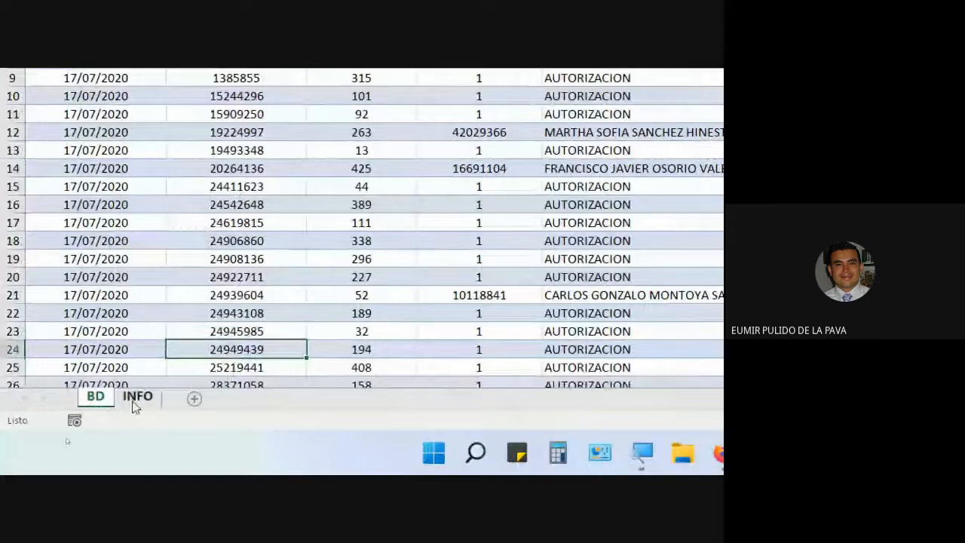
click(137, 399)
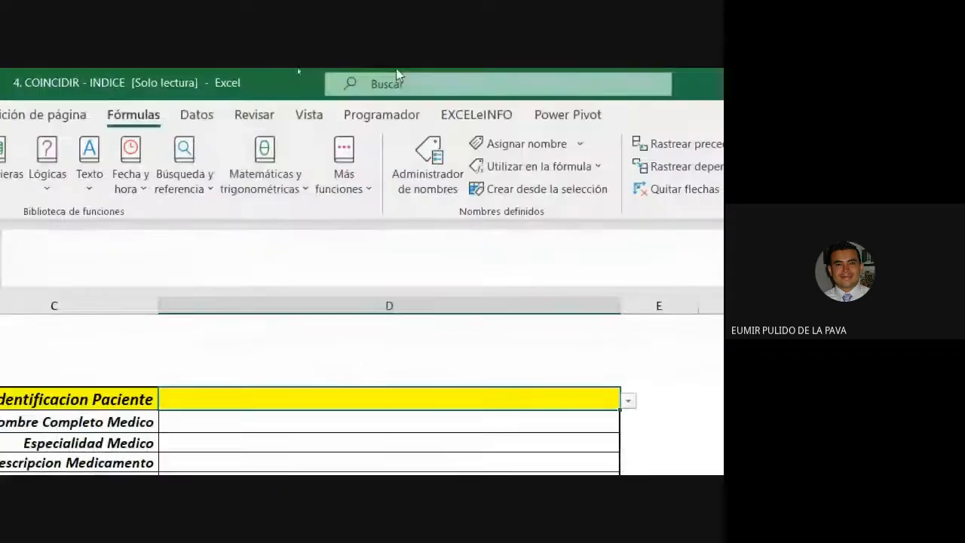
click(198, 115)
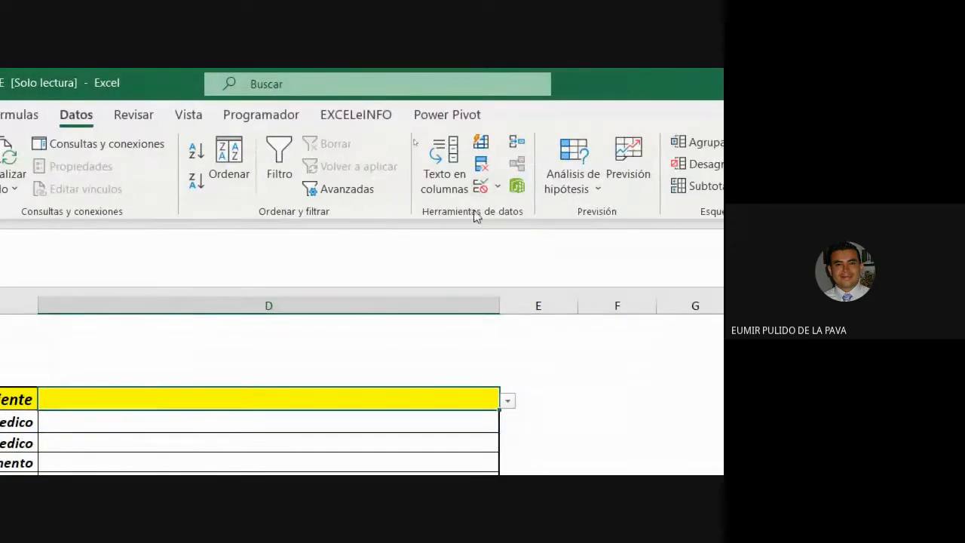
click(478, 188)
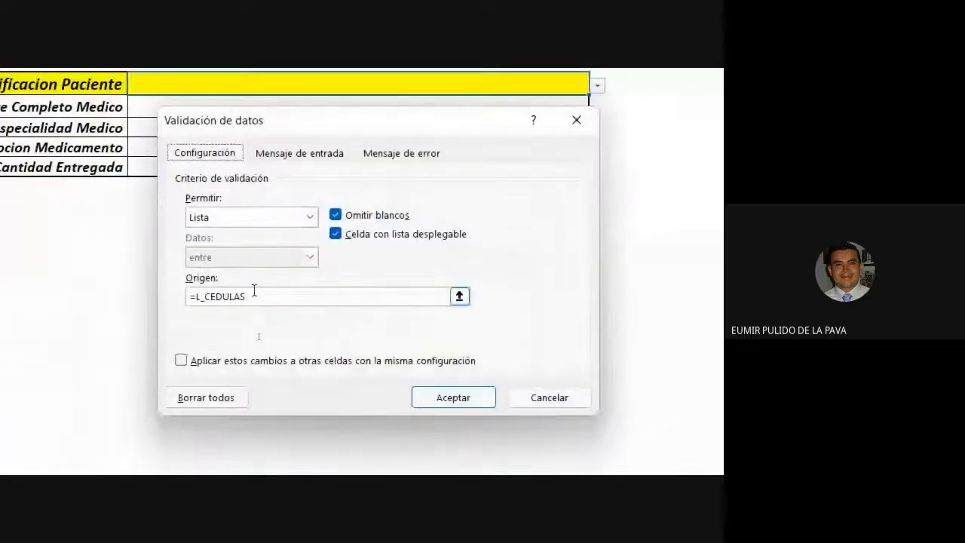
drag(179, 465, 58, 466)
key(Delete)
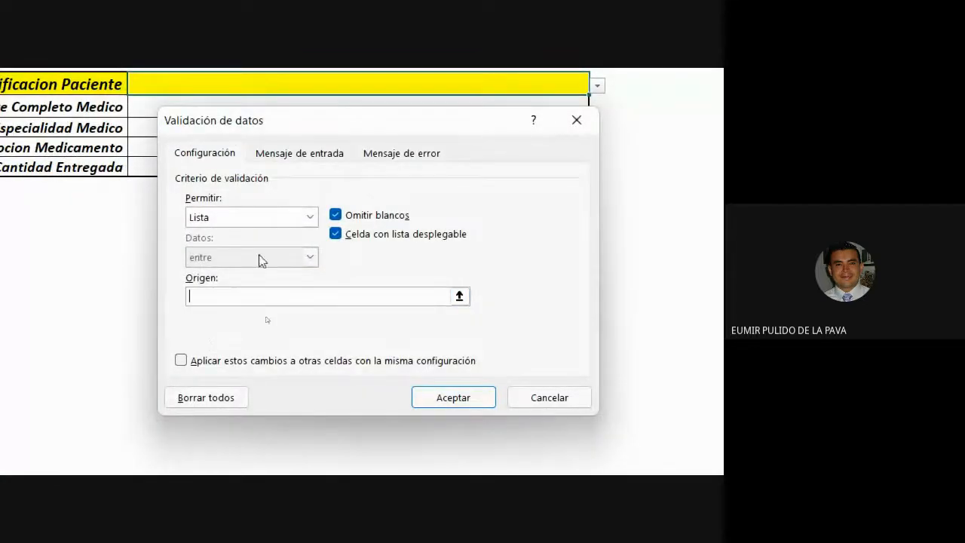
click(310, 217)
click(228, 273)
click(214, 297)
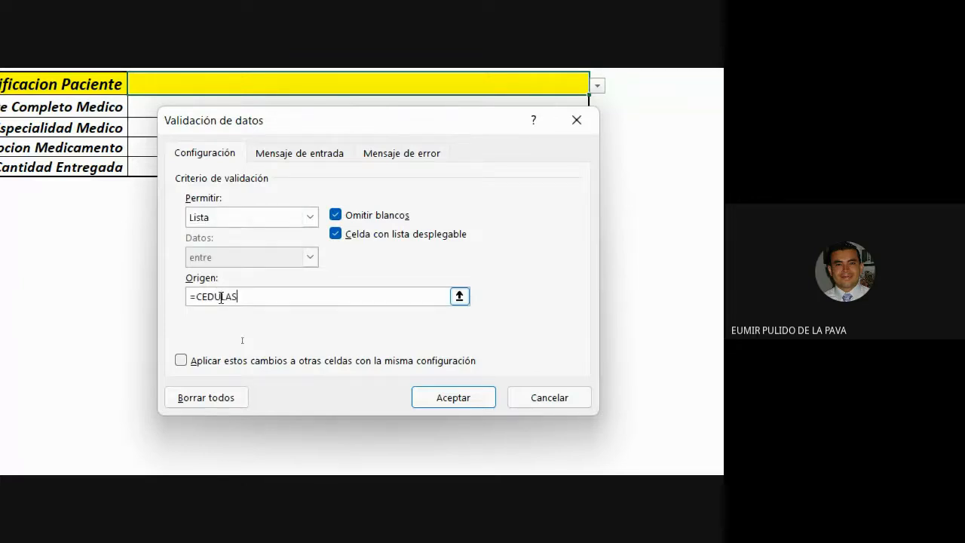
text(=CEDULAS)
key(Return)
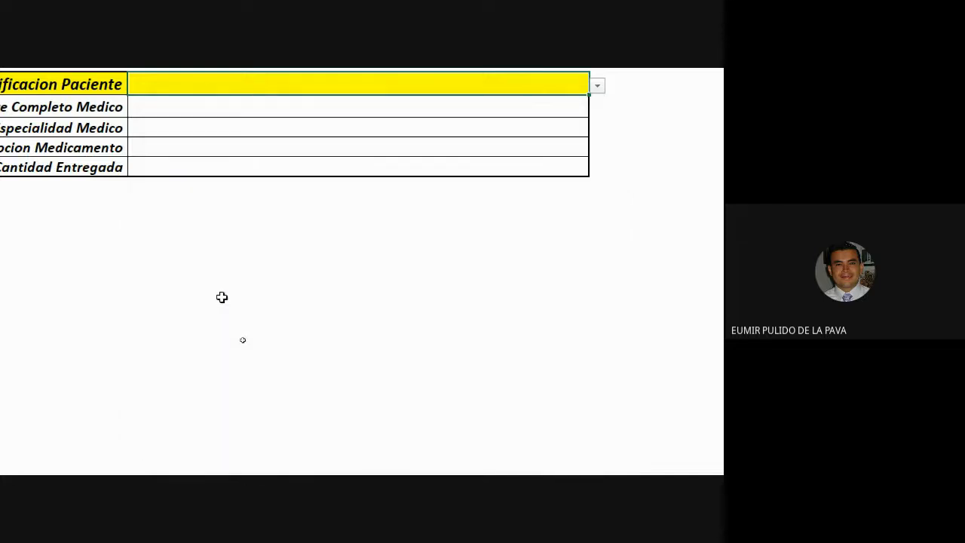
click(598, 295)
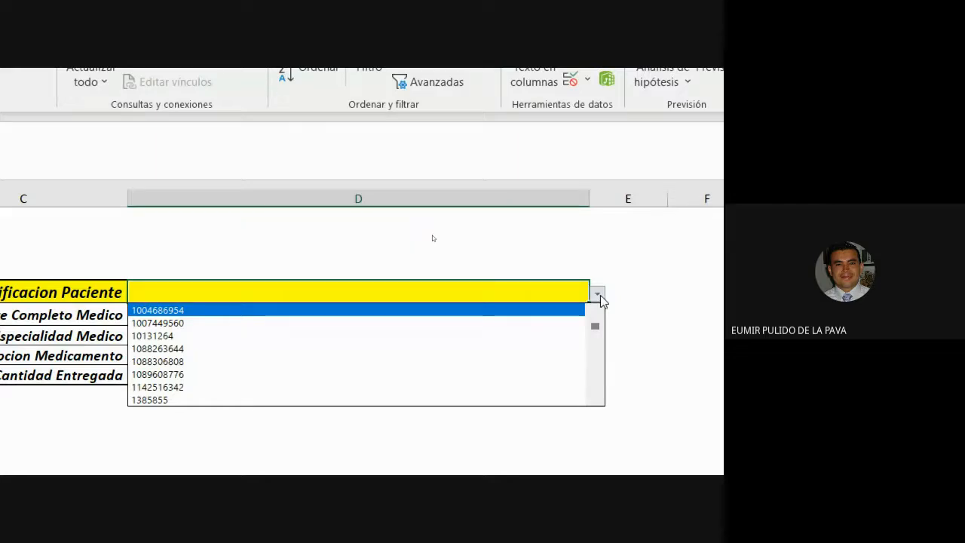
click(601, 298)
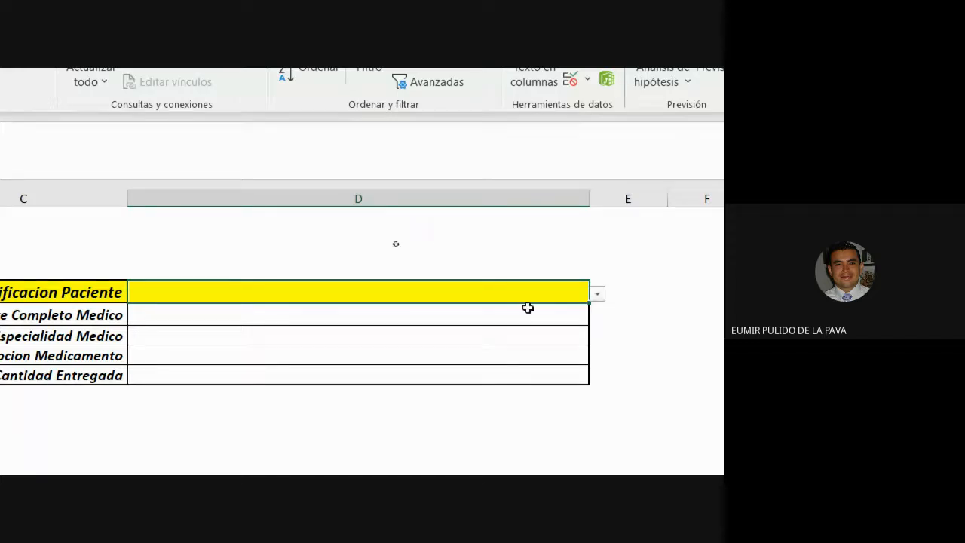
Clear all data validation from the patient ID cell D5
click(556, 453)
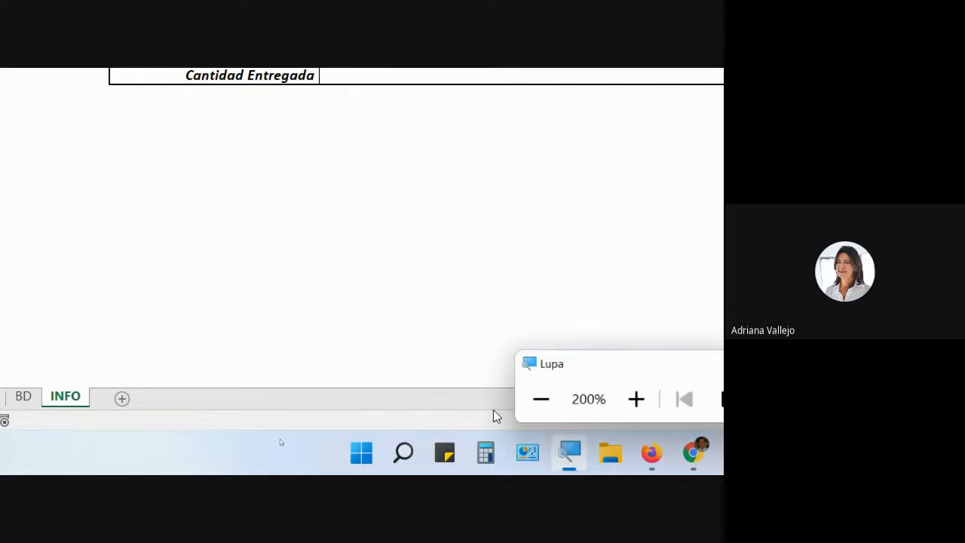
click(540, 399)
click(361, 231)
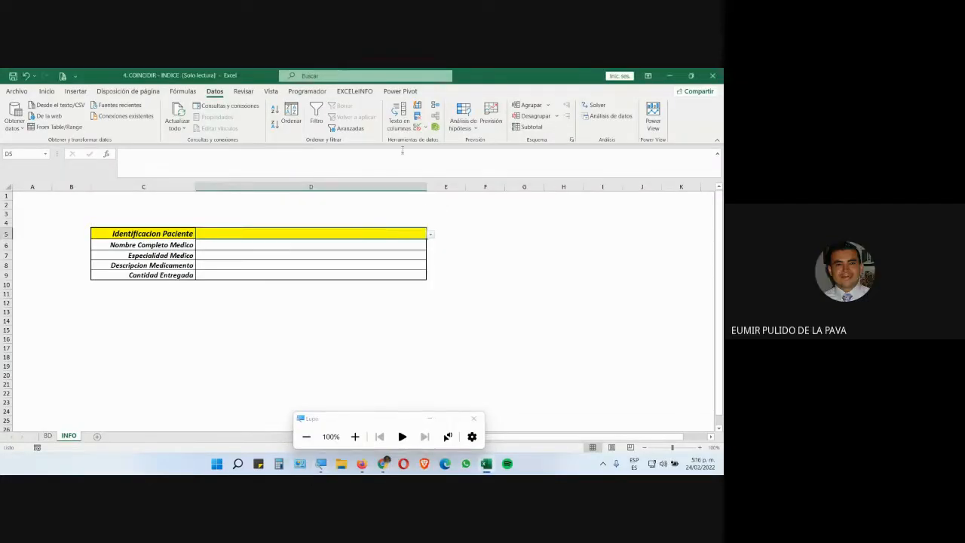
click(416, 128)
click(238, 390)
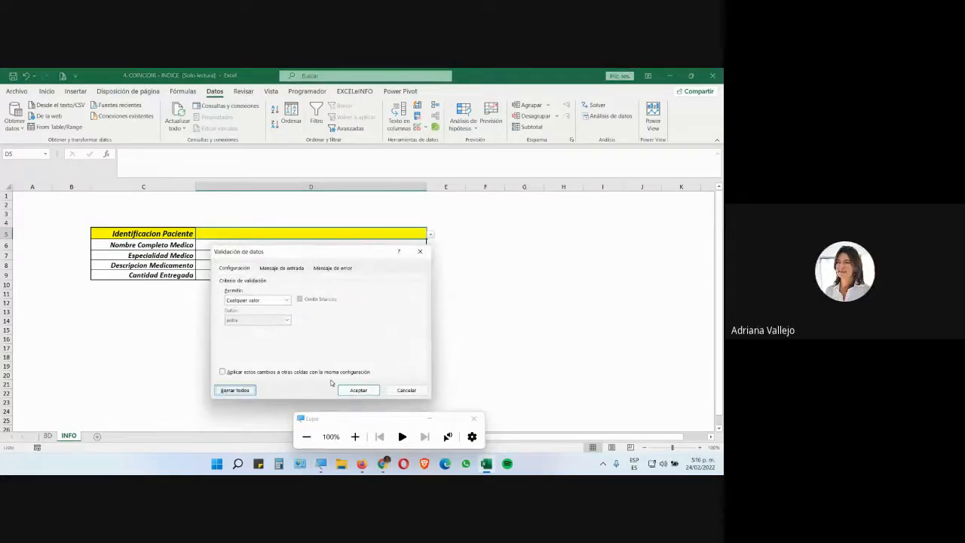
click(358, 390)
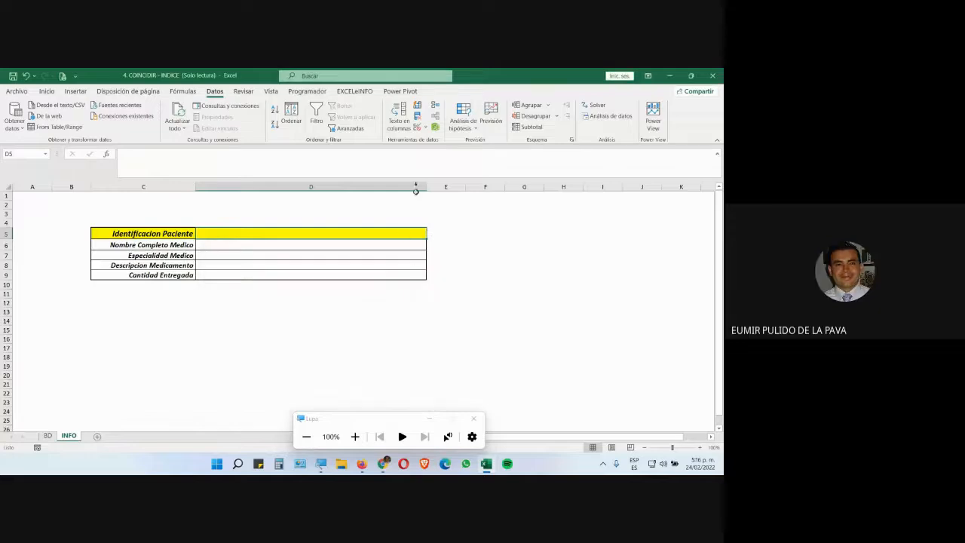
Recreate the patient ID cell's validation as a List with source =CEDULAS, then test the dropdown
click(417, 128)
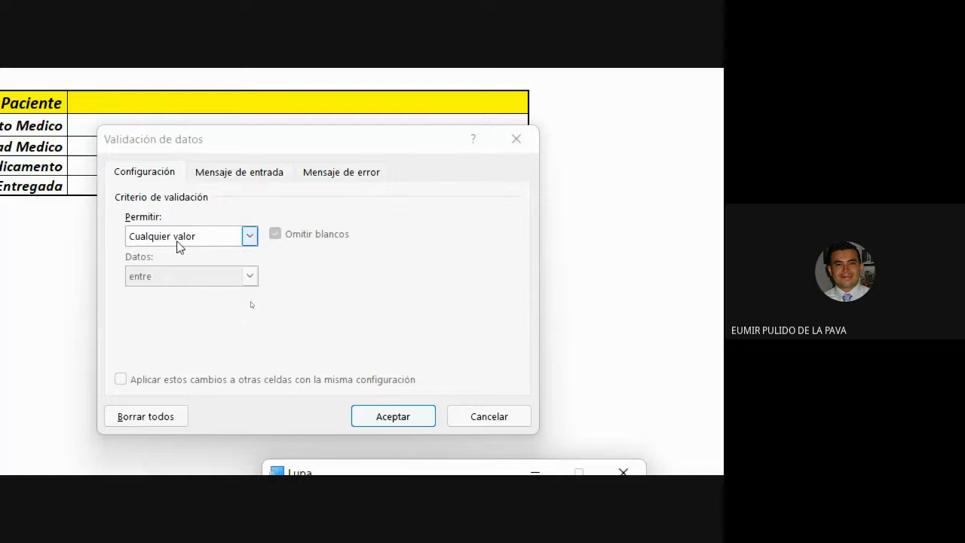
click(206, 253)
click(164, 292)
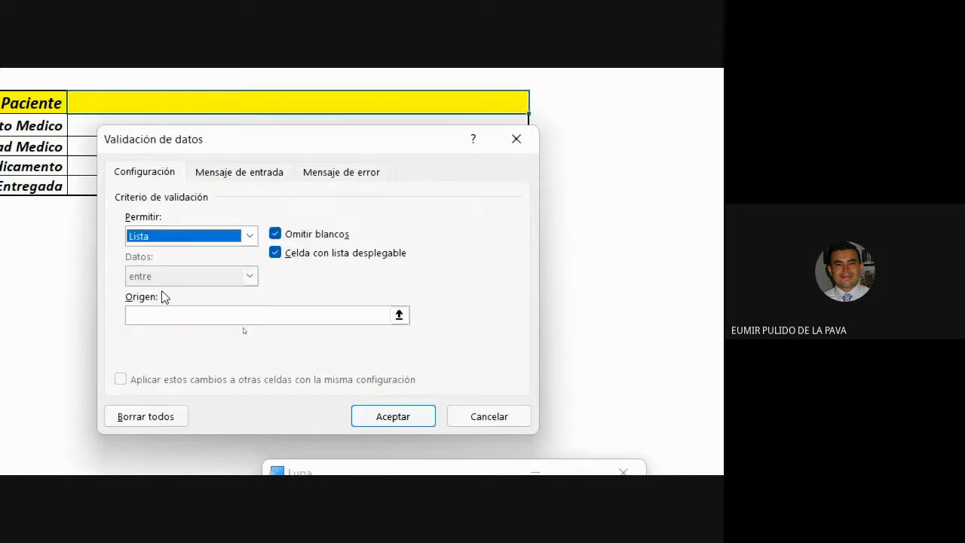
drag(237, 147, 431, 139)
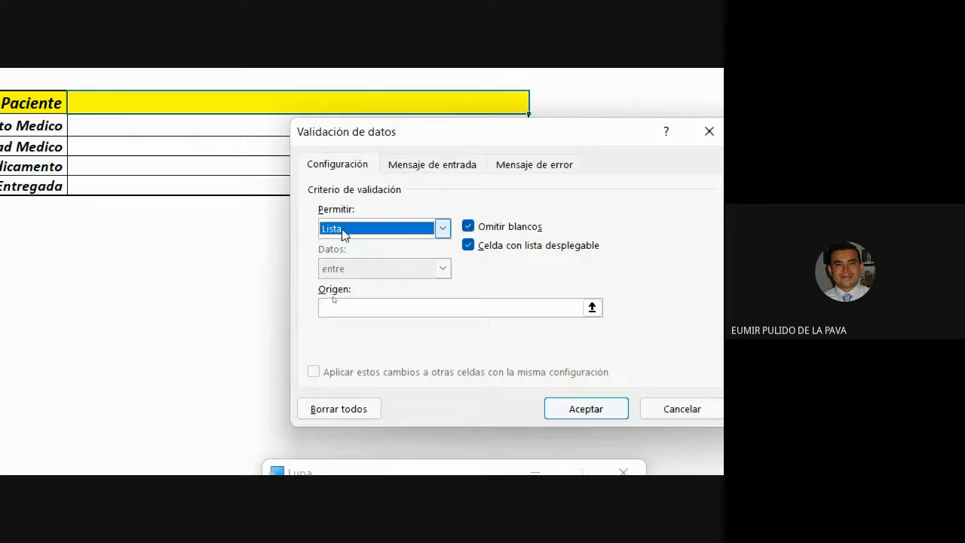
click(348, 307)
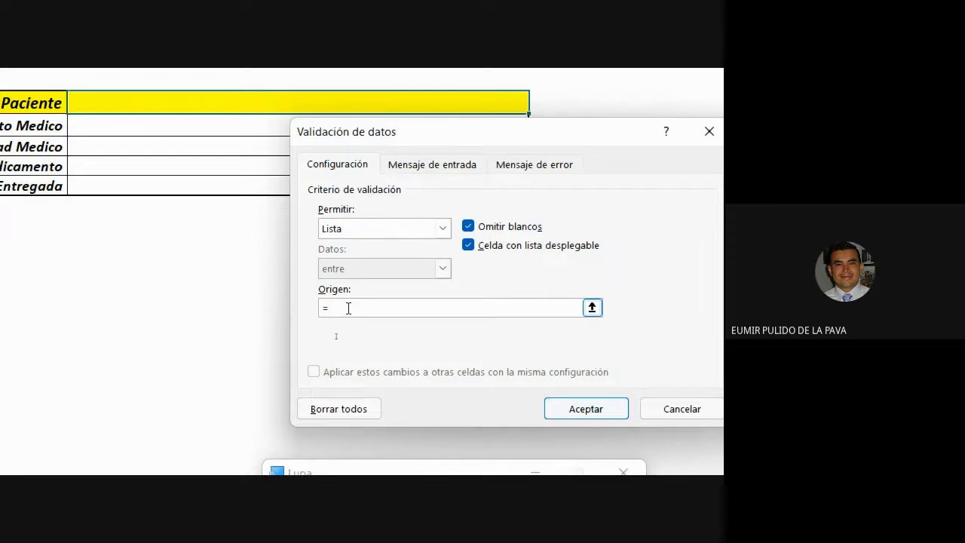
text(=CEDULAS)
click(586, 411)
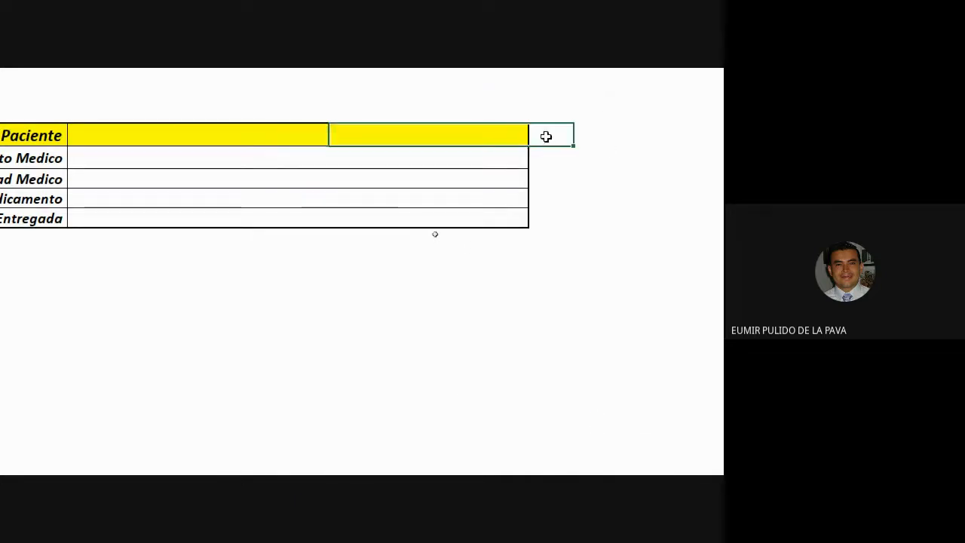
click(537, 137)
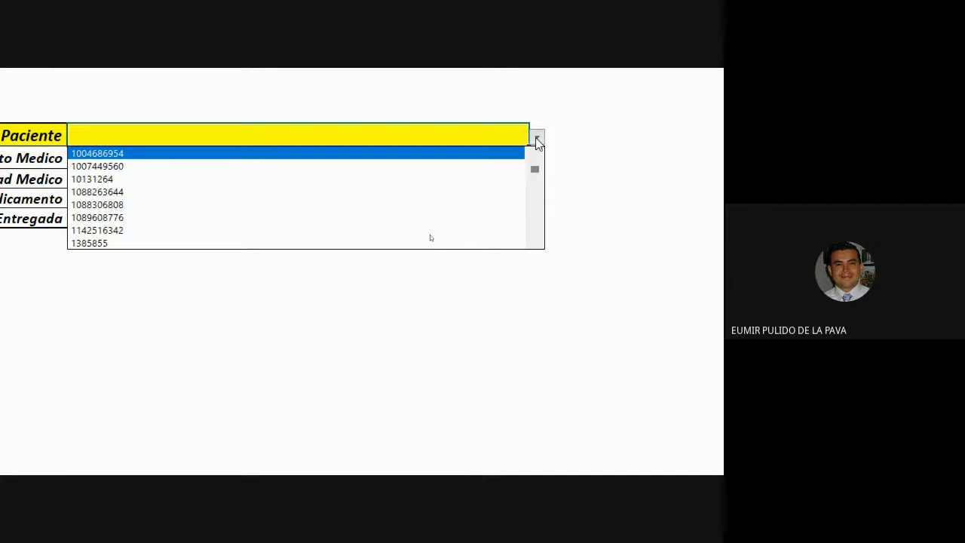
click(289, 398)
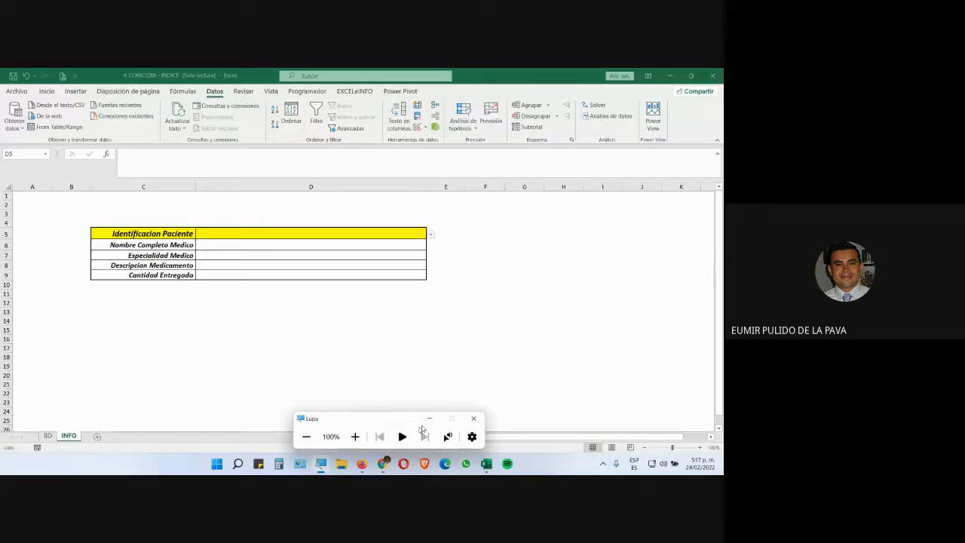
click(429, 419)
mouse_move(383, 463)
click(329, 413)
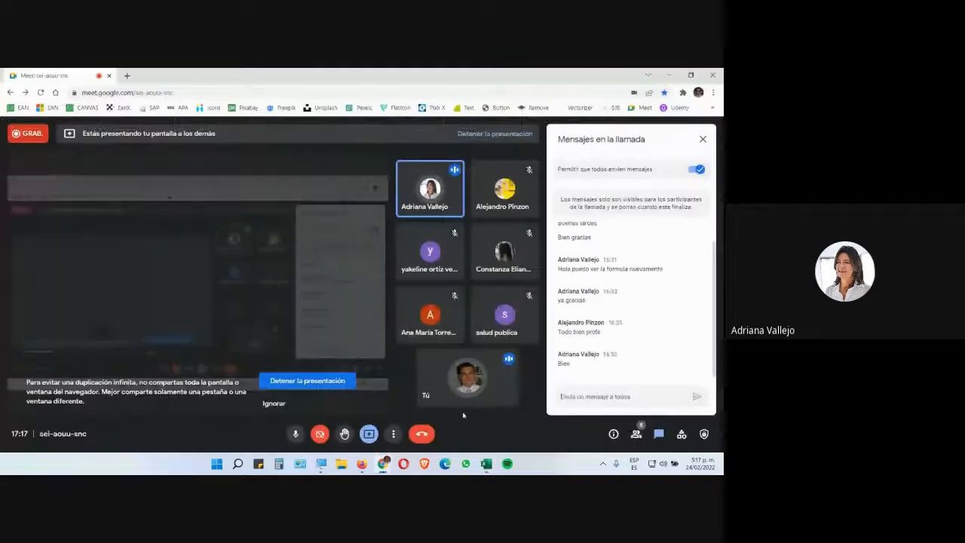
click(487, 463)
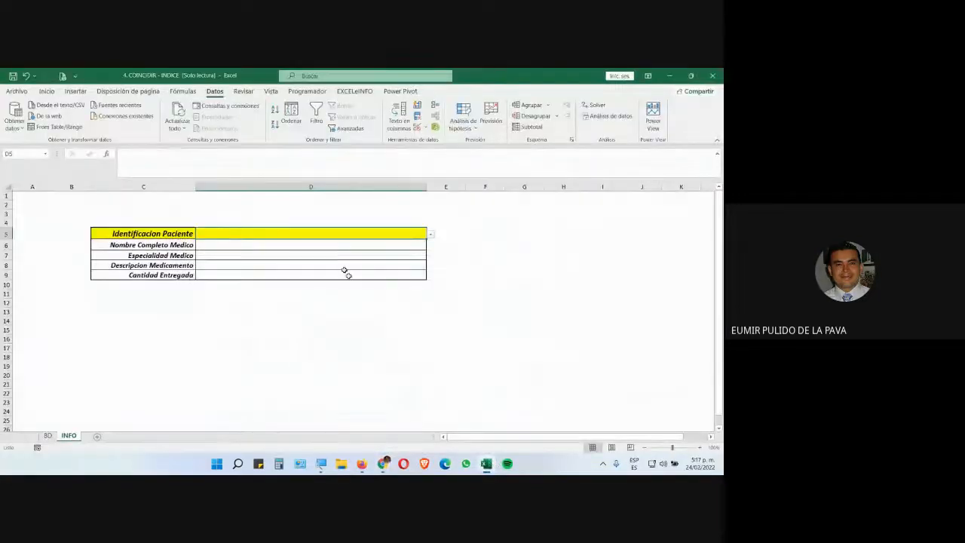
click(304, 242)
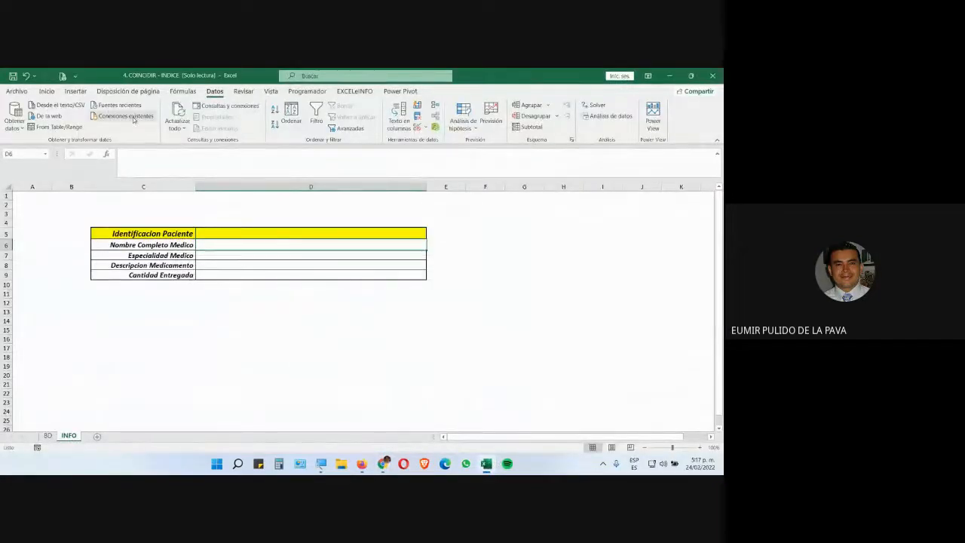
Increase the font size of cell D6 to 18 and widen column D
scroll(120, 111, up, 4)
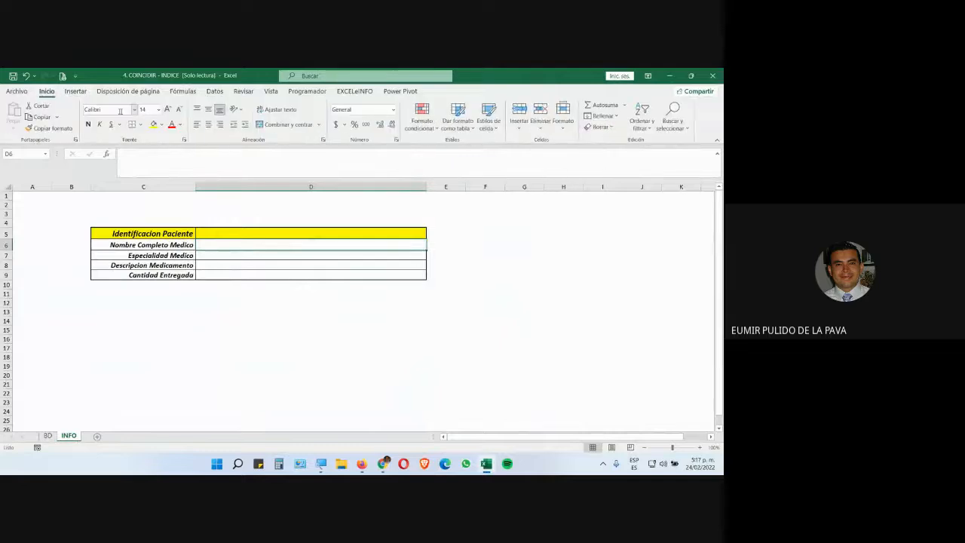
click(167, 109)
click(168, 109)
drag(428, 188, 548, 188)
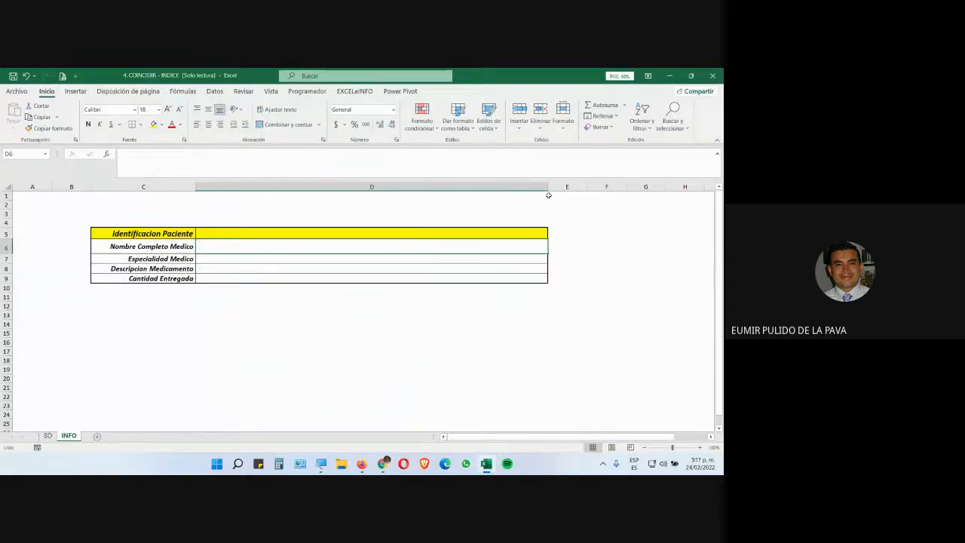
Begin an INDICE formula in D6 using T_POS[#Datos] as the array argument
text(=INDICE()
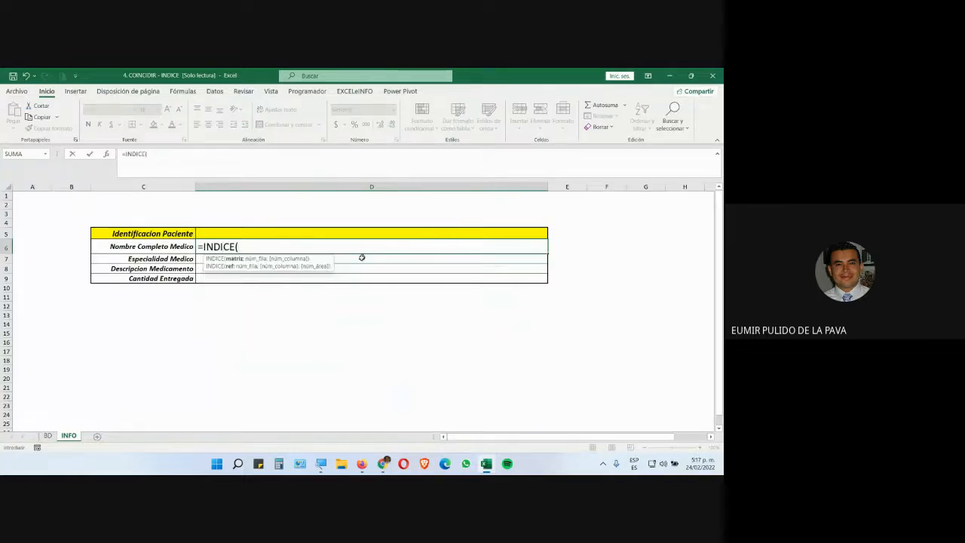
click(321, 464)
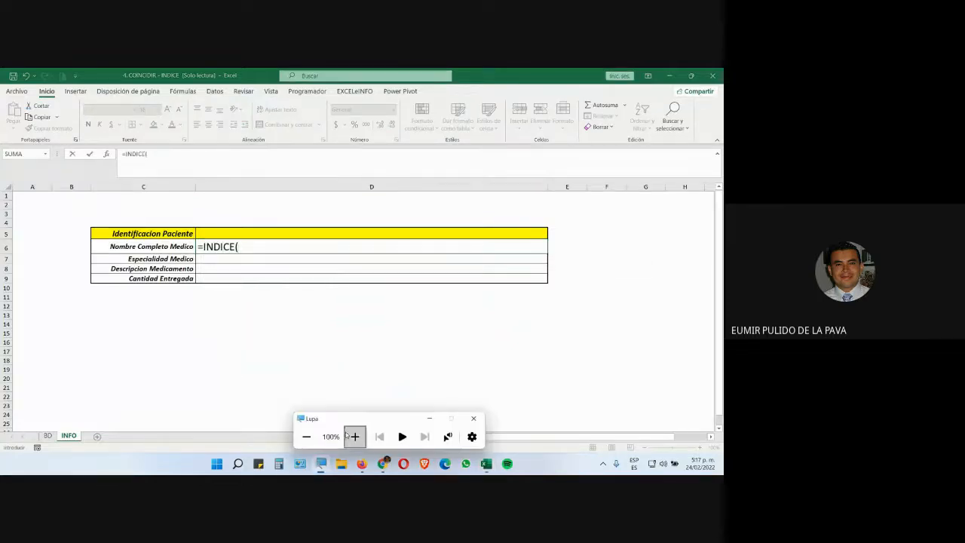
click(354, 437)
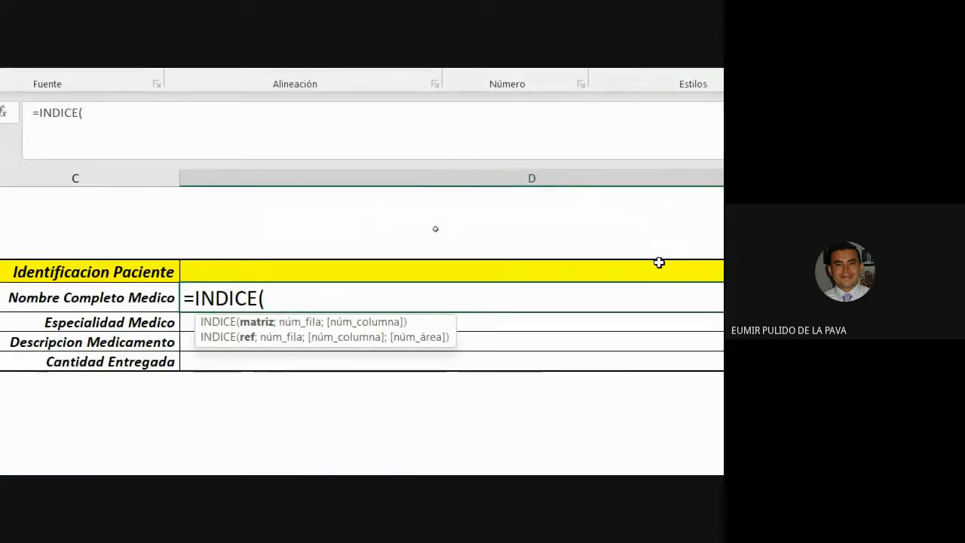
text(T)
key(Down)
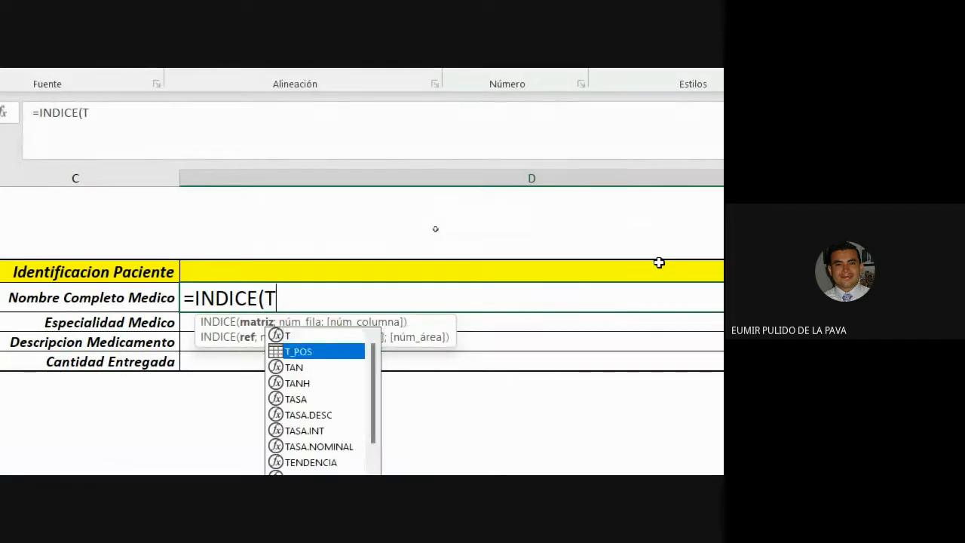
key(Tab)
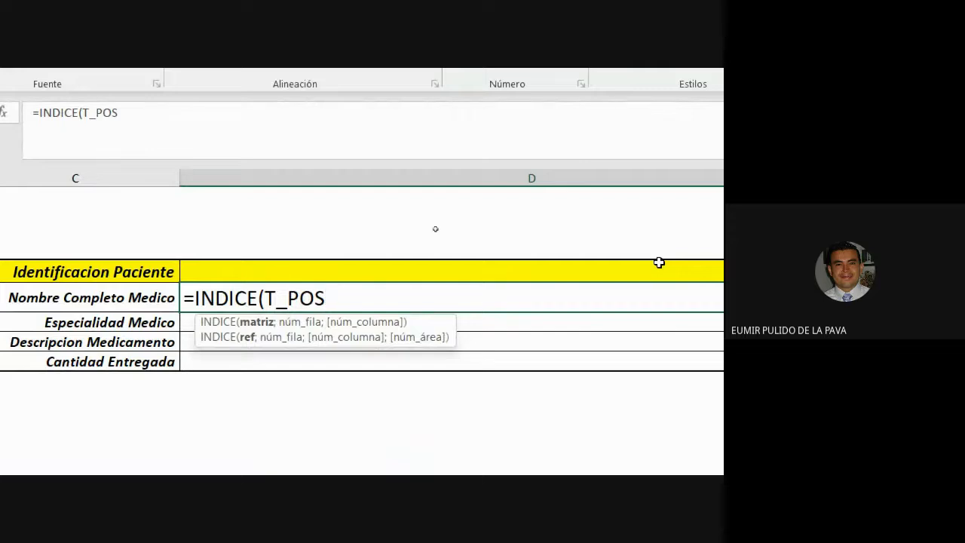
text([)
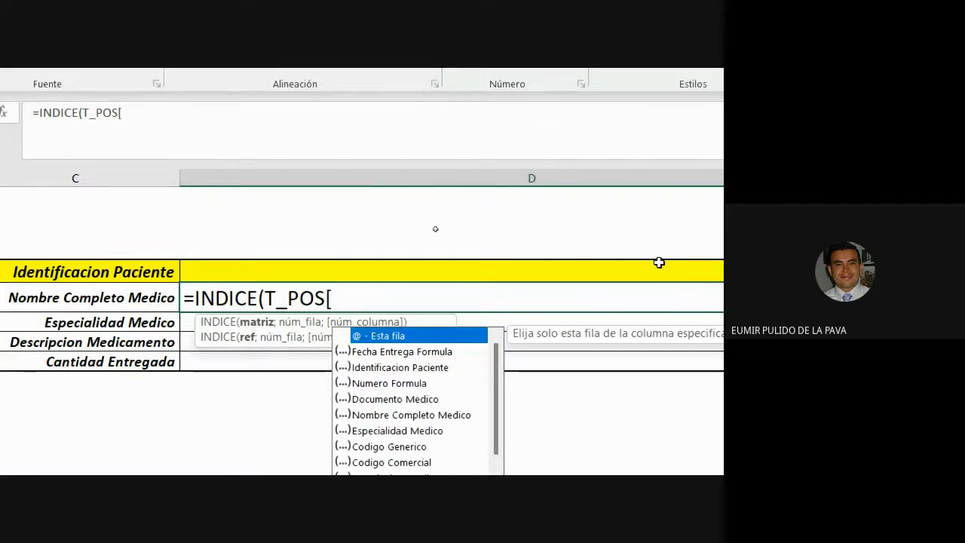
key(BackSpace)
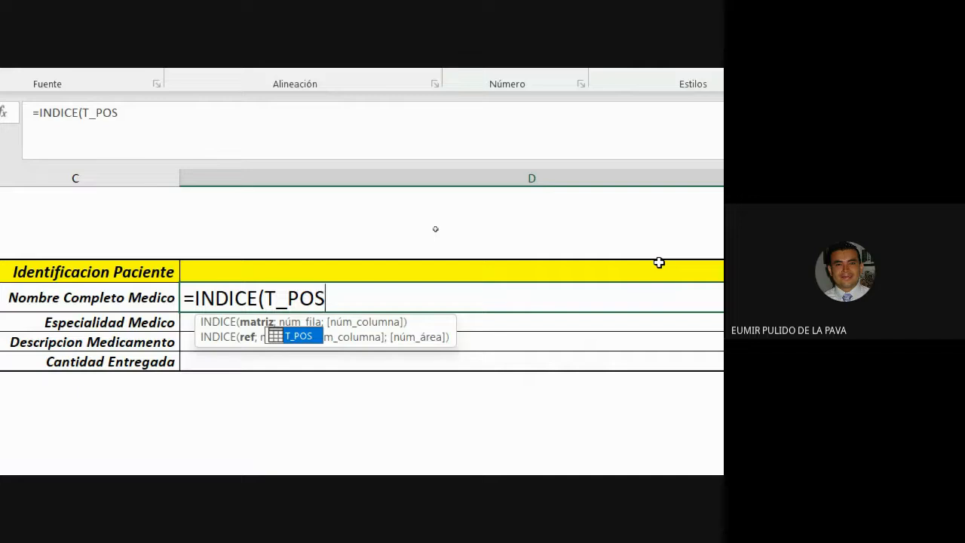
text([)
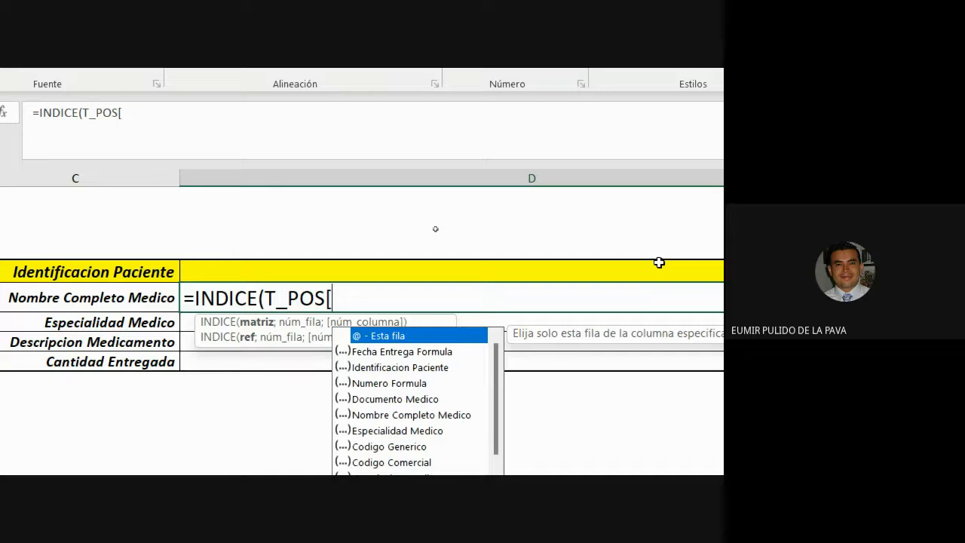
key(Escape)
text(])
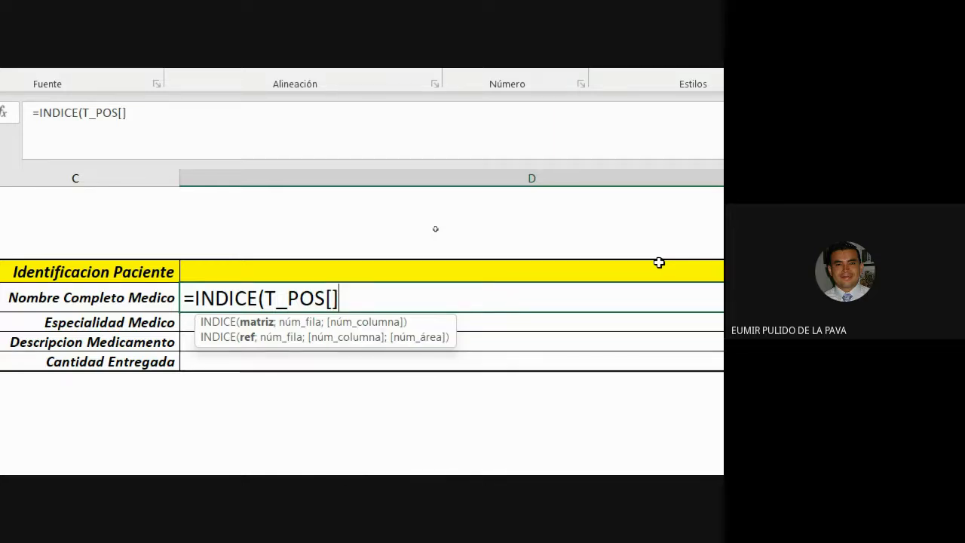
key(BackSpace)
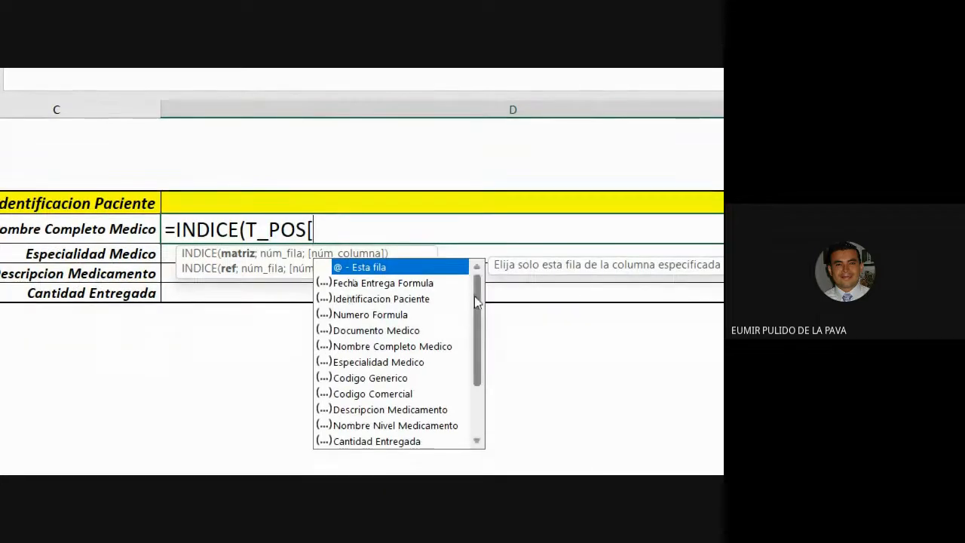
drag(475, 305, 491, 368)
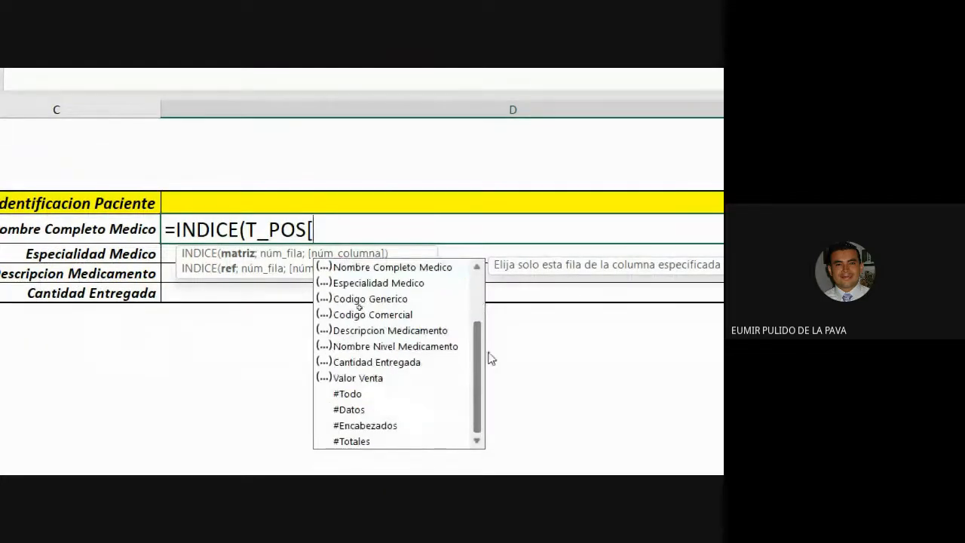
double_click(353, 409)
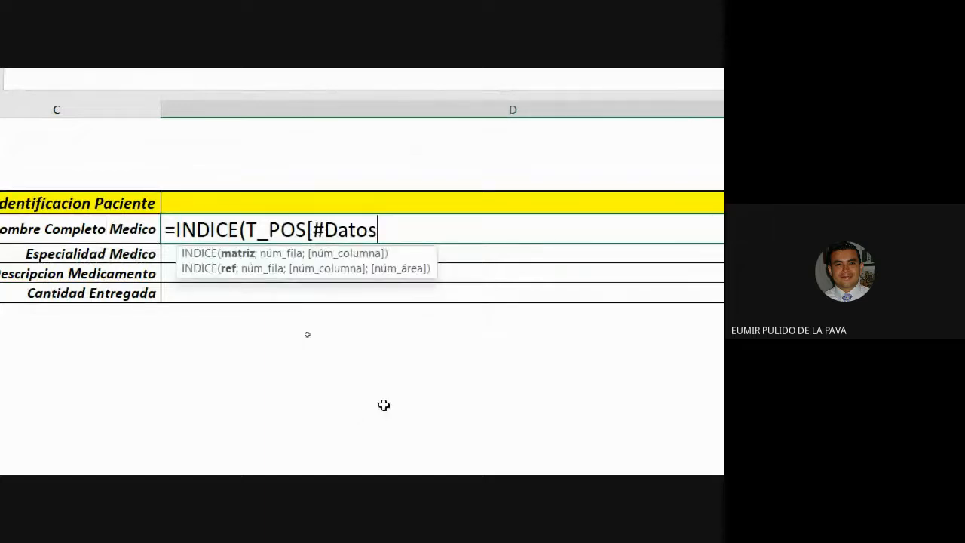
text(+)
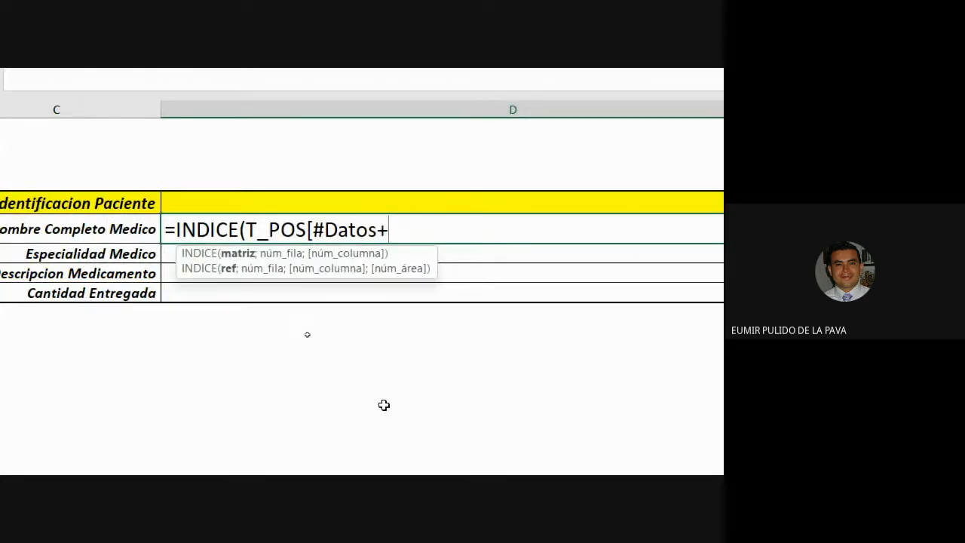
key(Left)
text(];)
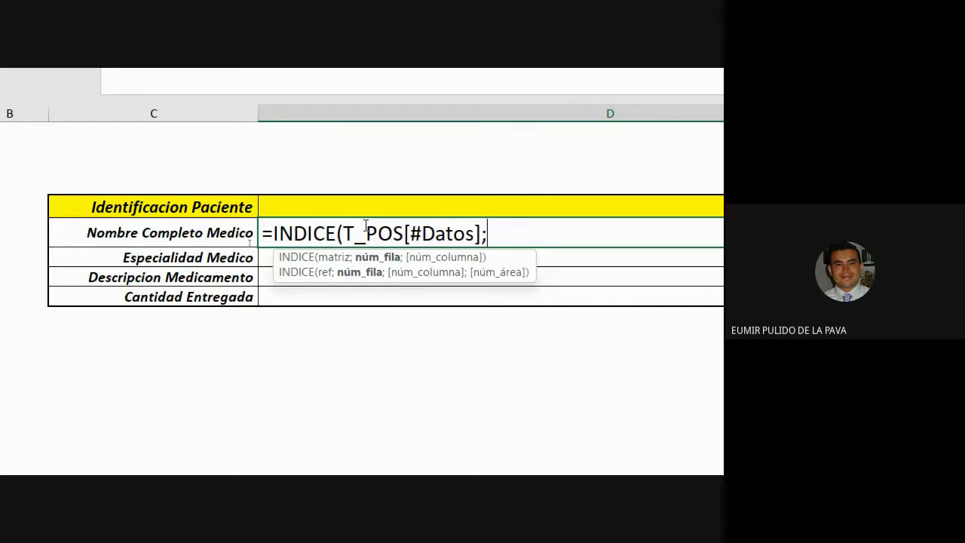
Add COINCIDIR(D5;T_POS[Identificacion Paciente];0) as the row-number argument of the INDICE formula
text(COINC)
key(Tab)
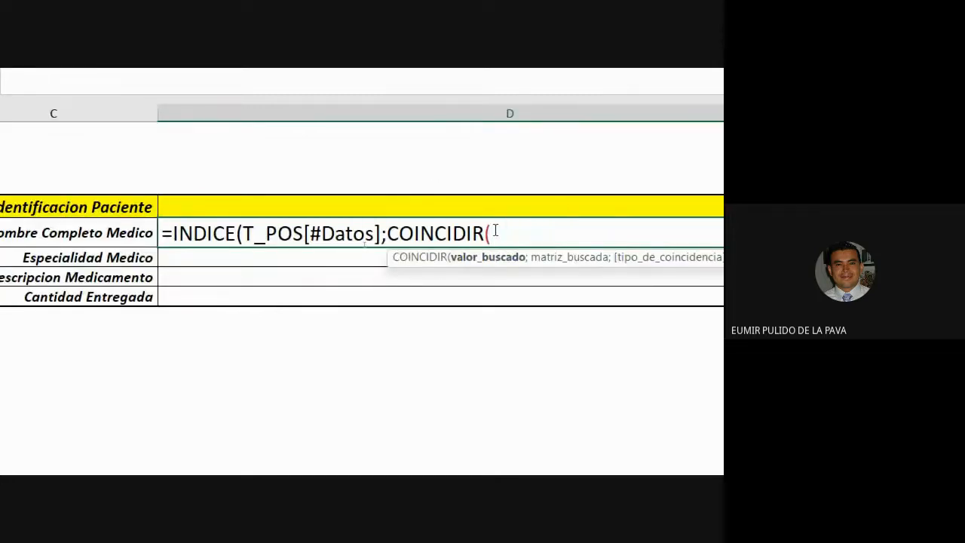
click(500, 208)
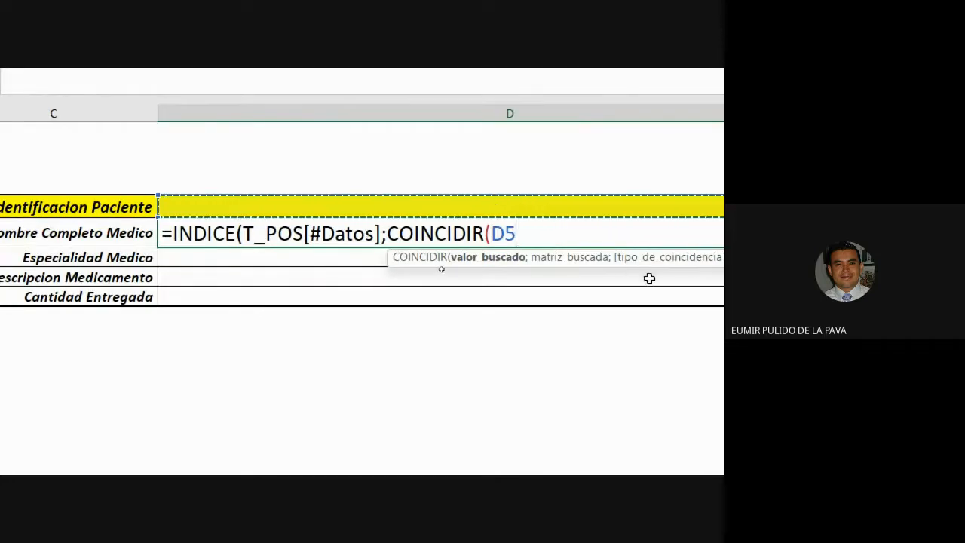
text(;)
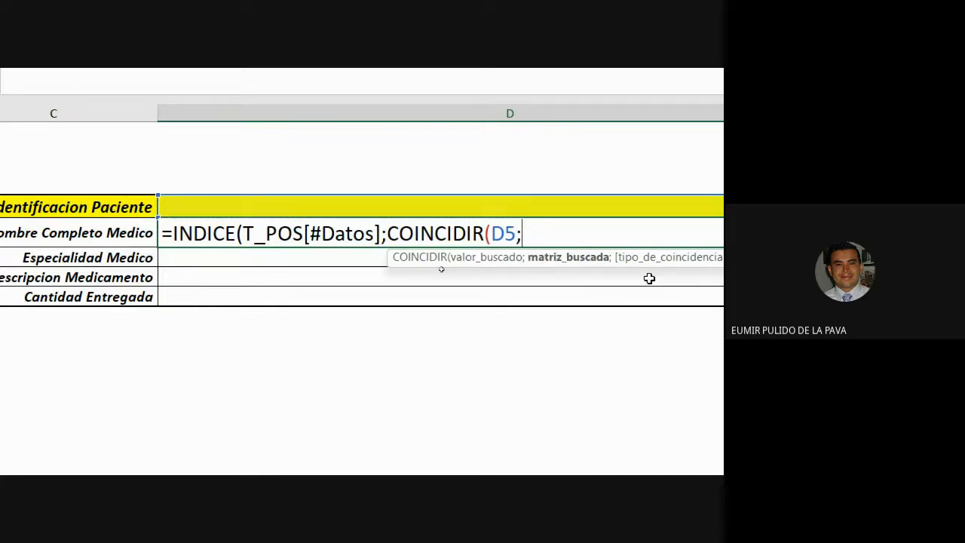
text(T_)
key(Tab)
text([)
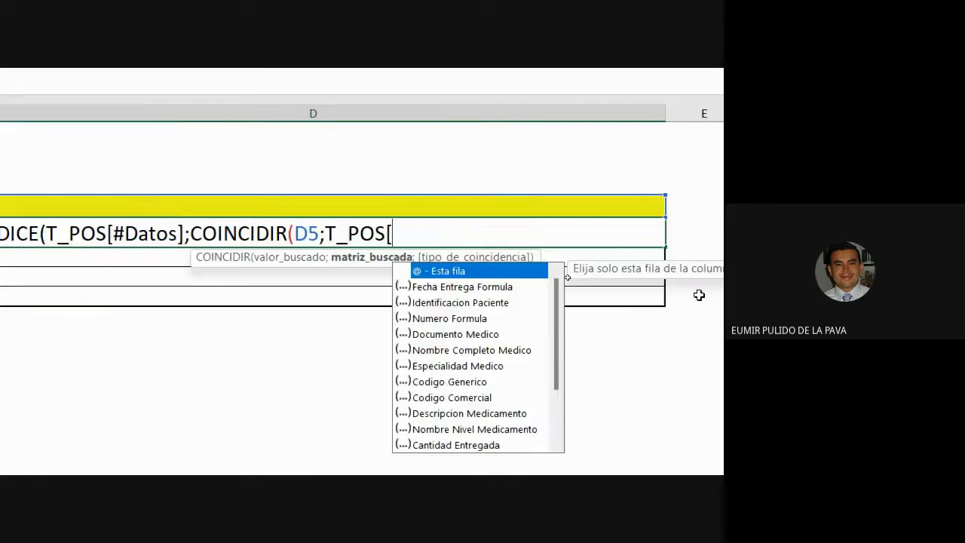
double_click(435, 302)
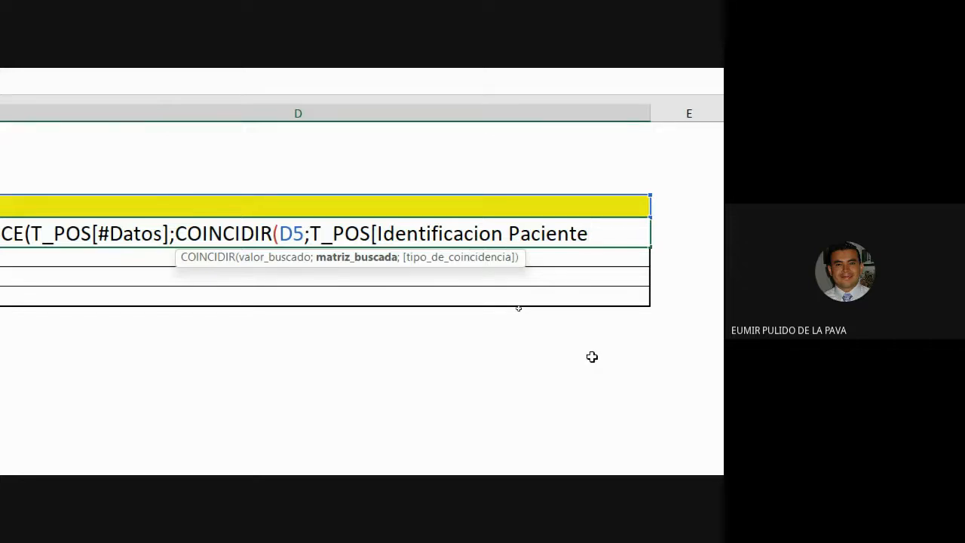
text(];)
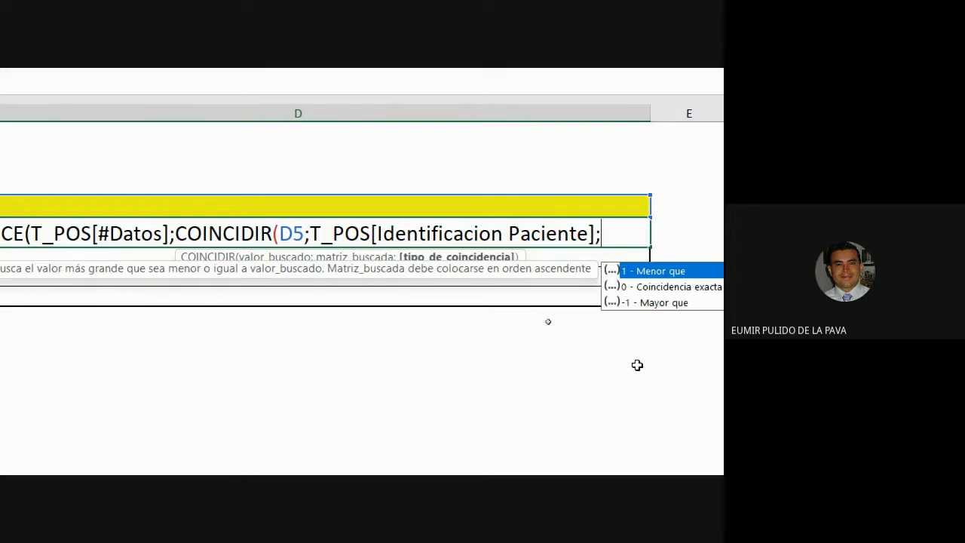
double_click(363, 289)
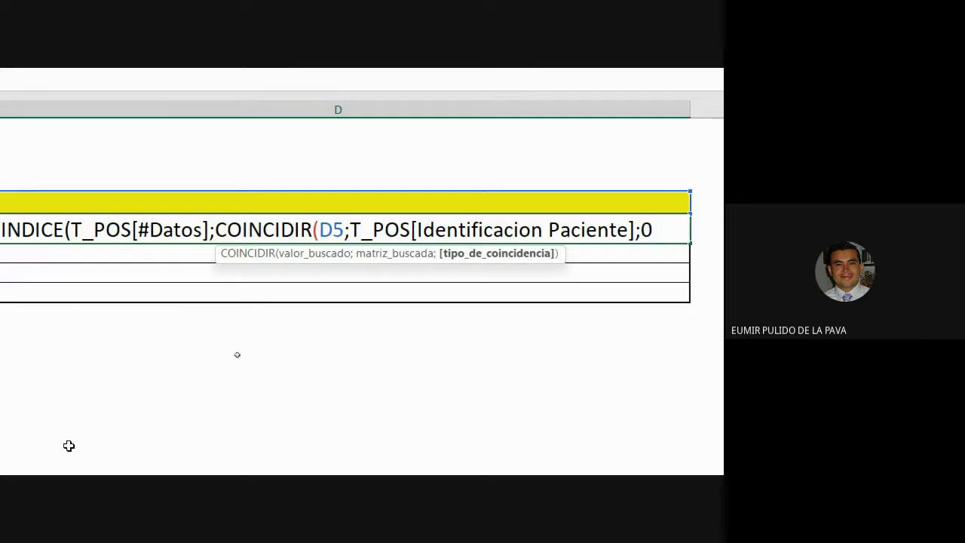
text())
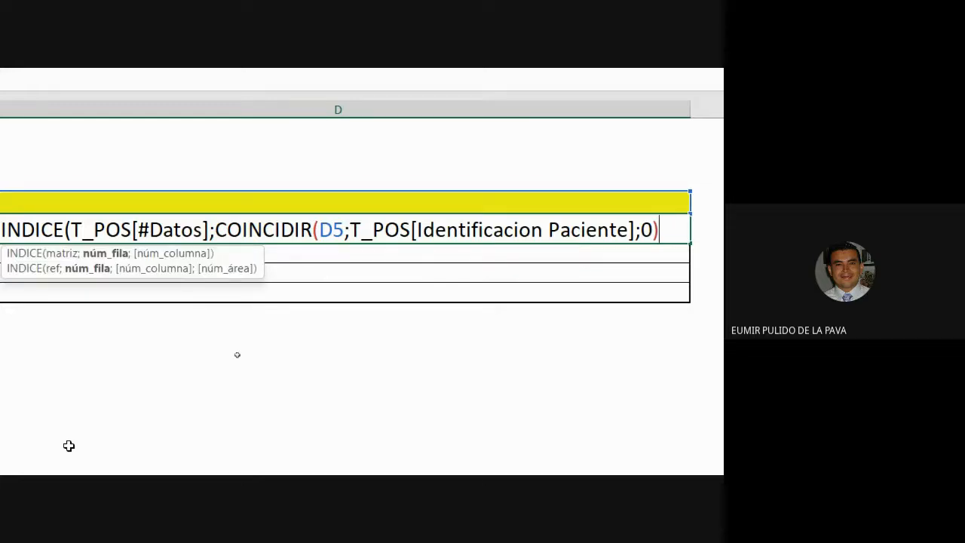
text(;)
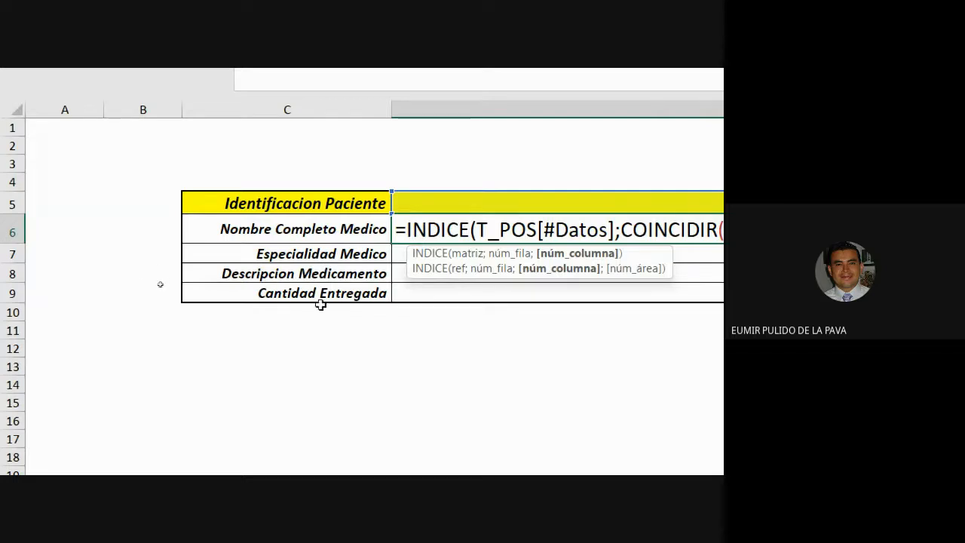
text(D5;T_POS[Identificacion Paciente];0);)
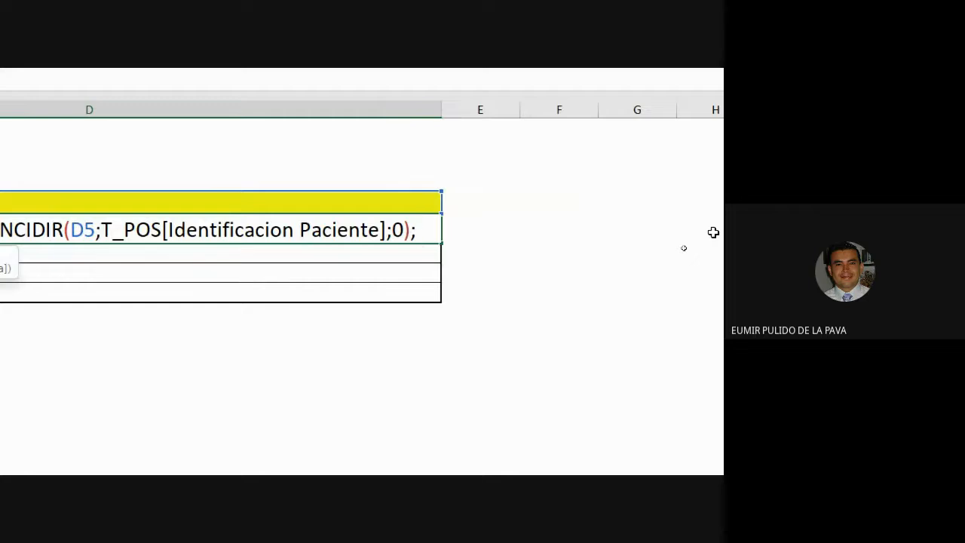
Start the INDICE column-number argument with COINCIDIR using C6 as lookup value and T_POS[#Encabezados] as lookup array
text(COINCIDIR()
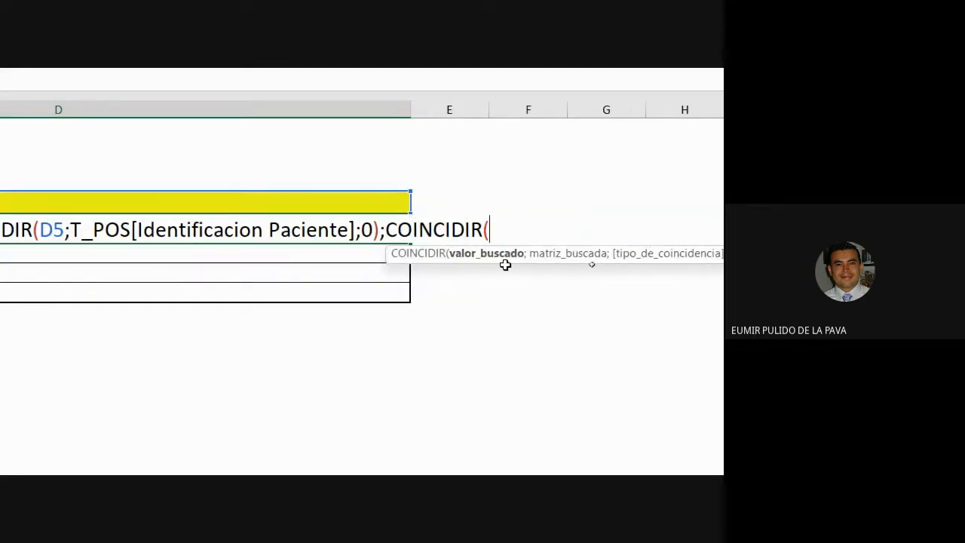
click(165, 229)
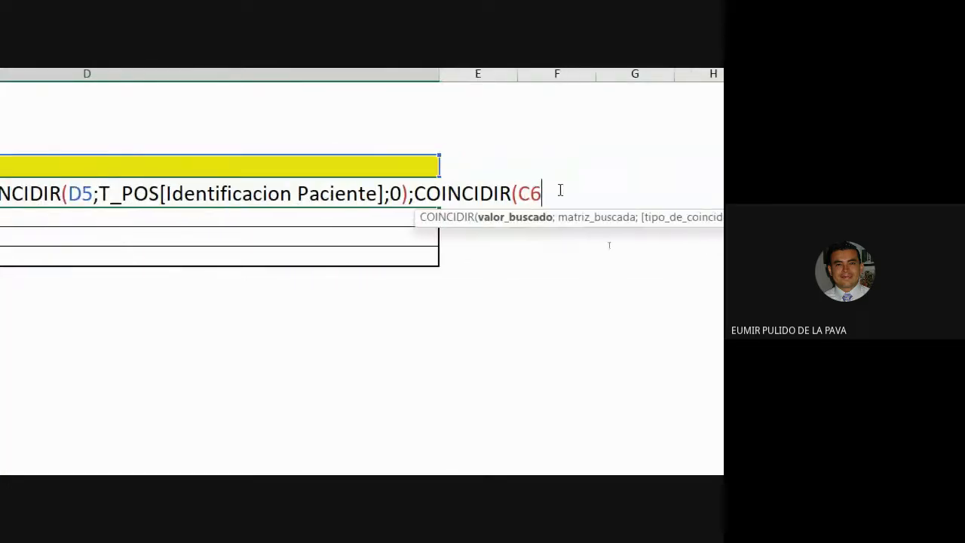
text(;)
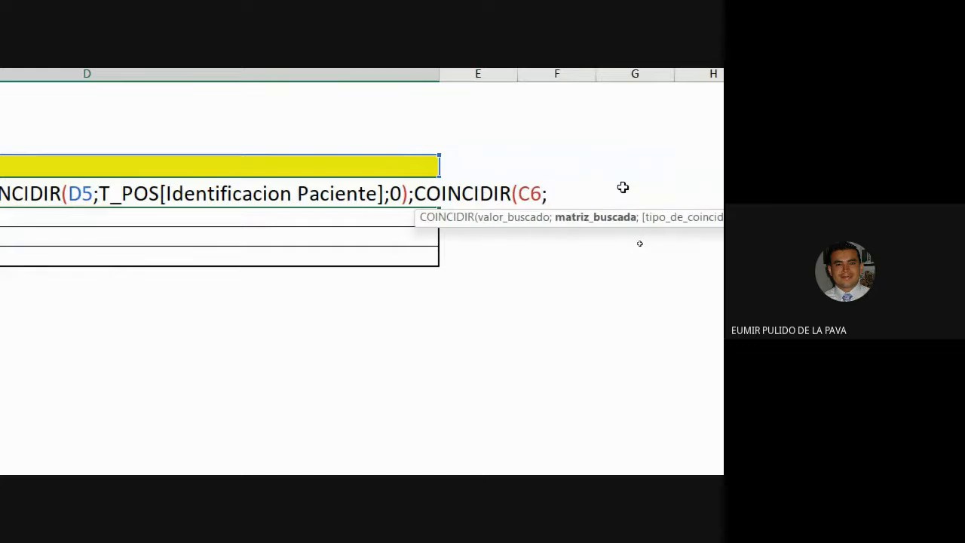
text(T)
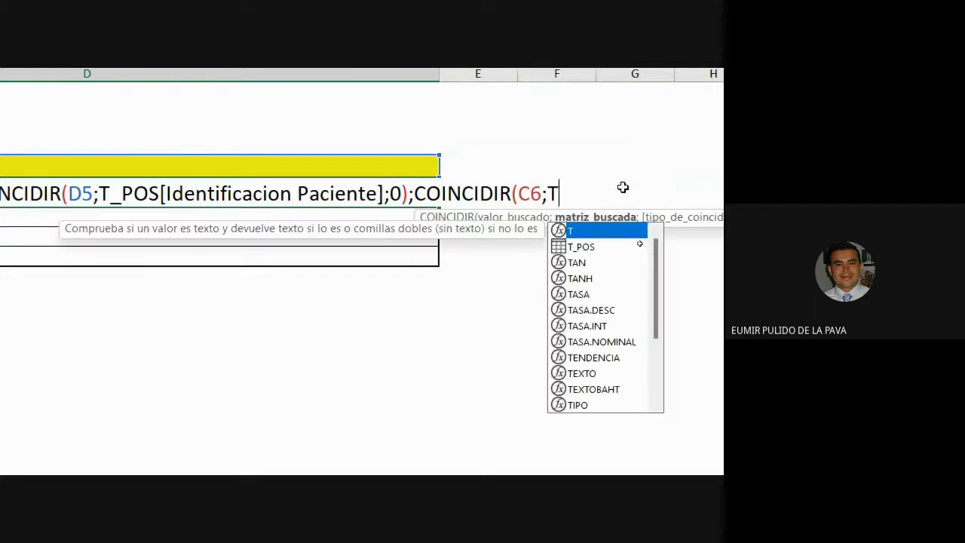
key(Down)
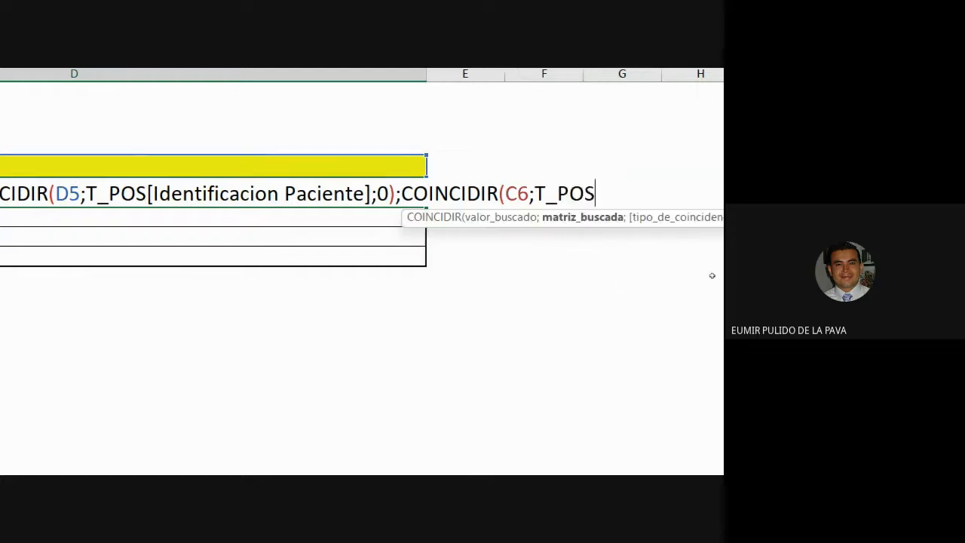
key(Tab)
text([)
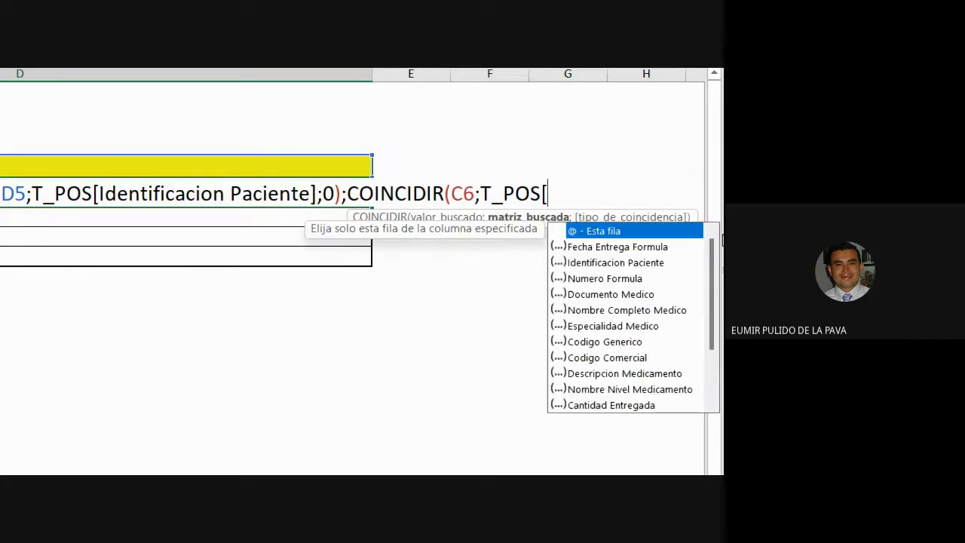
drag(714, 292, 714, 335)
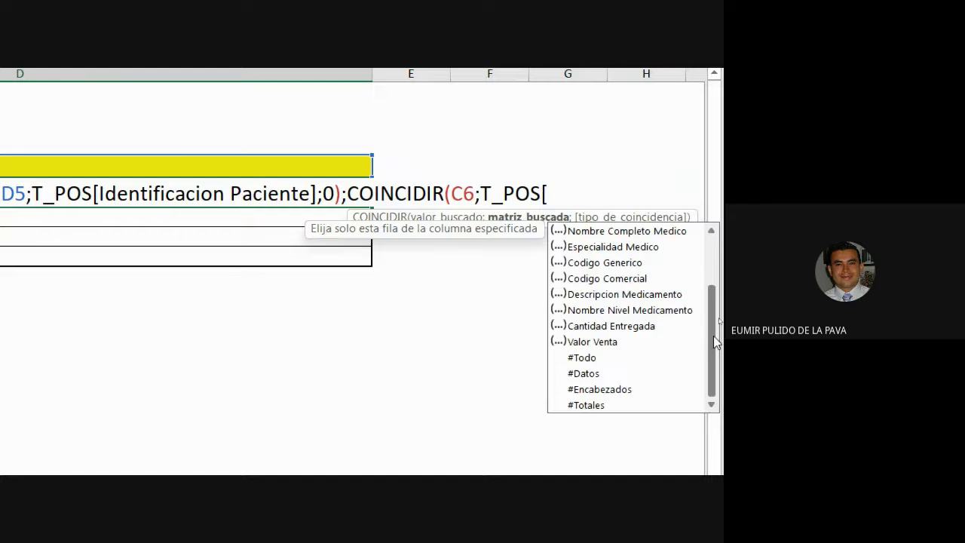
double_click(598, 390)
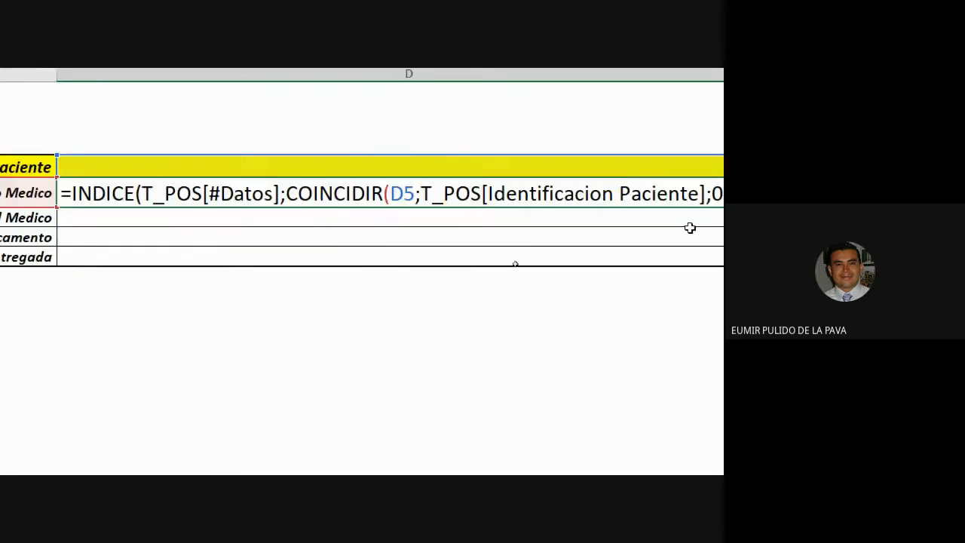
Finish the column COINCIDIR with match type 0, close both parentheses and enter the formula in D6
drag(271, 193, 509, 191)
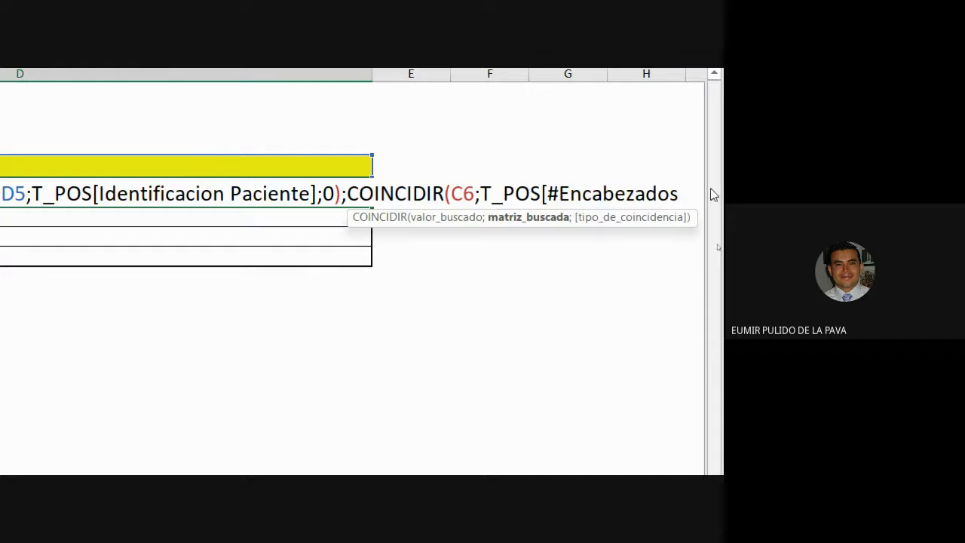
text(];0)
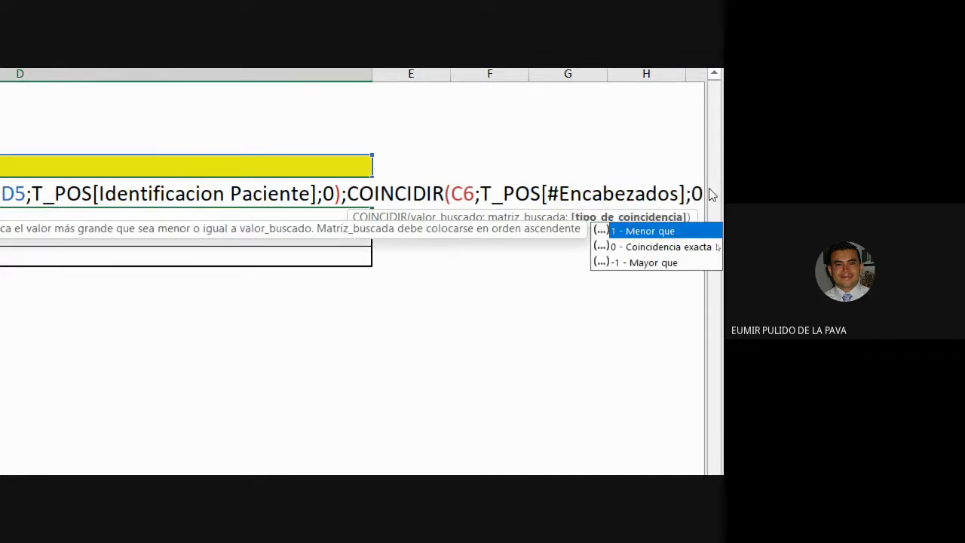
key(Escape)
key(BackSpace)
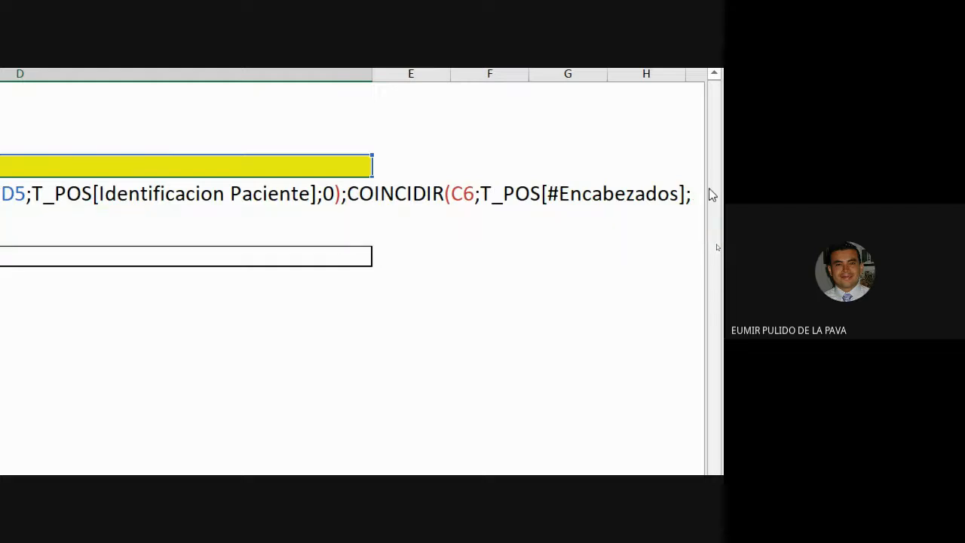
text(0))
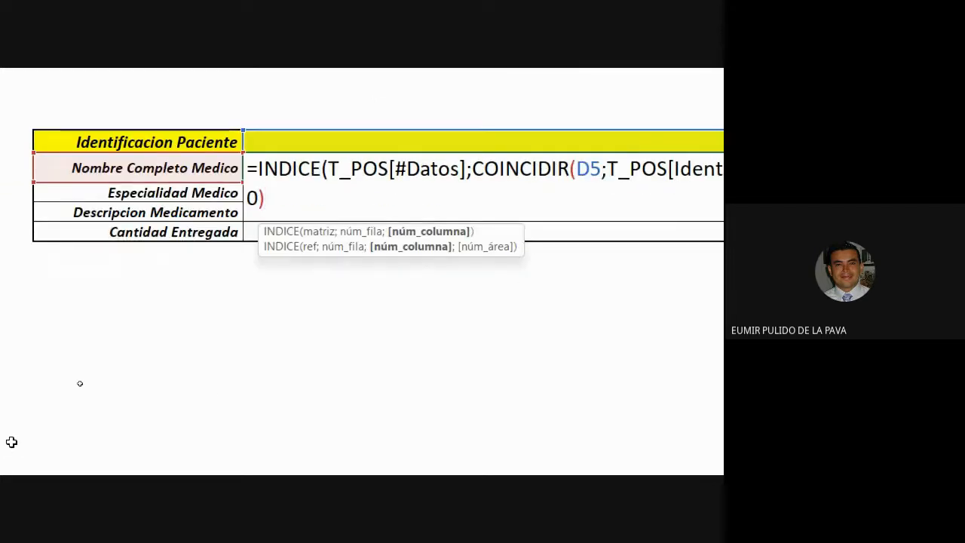
text())
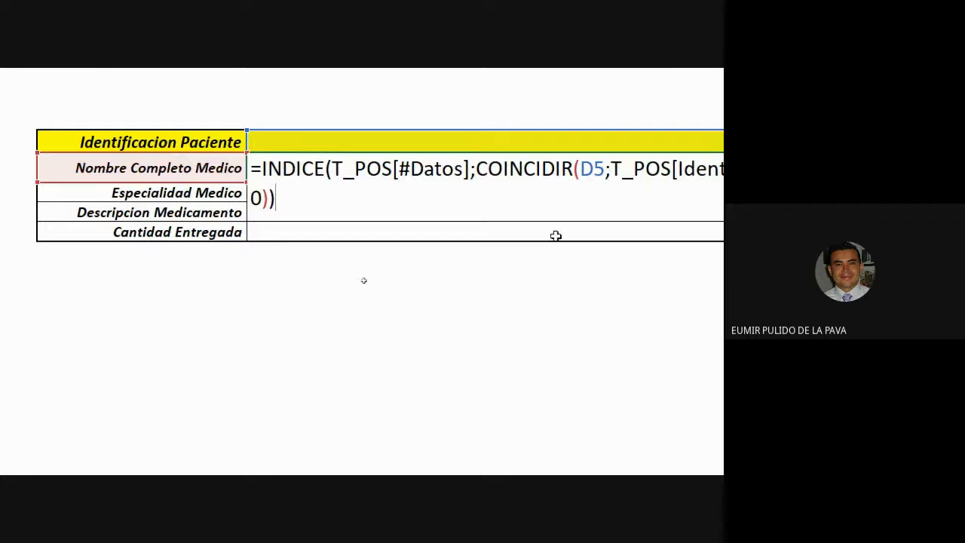
click(283, 415)
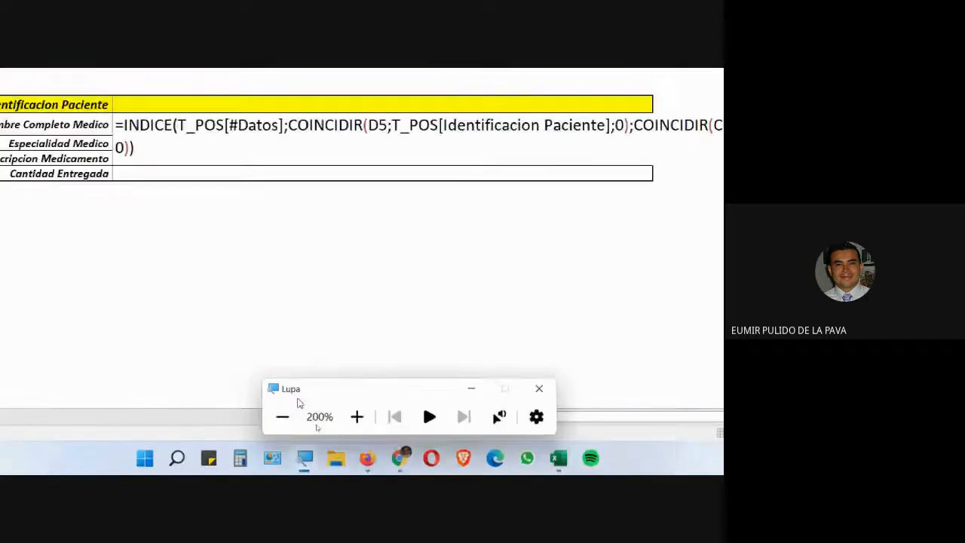
click(282, 416)
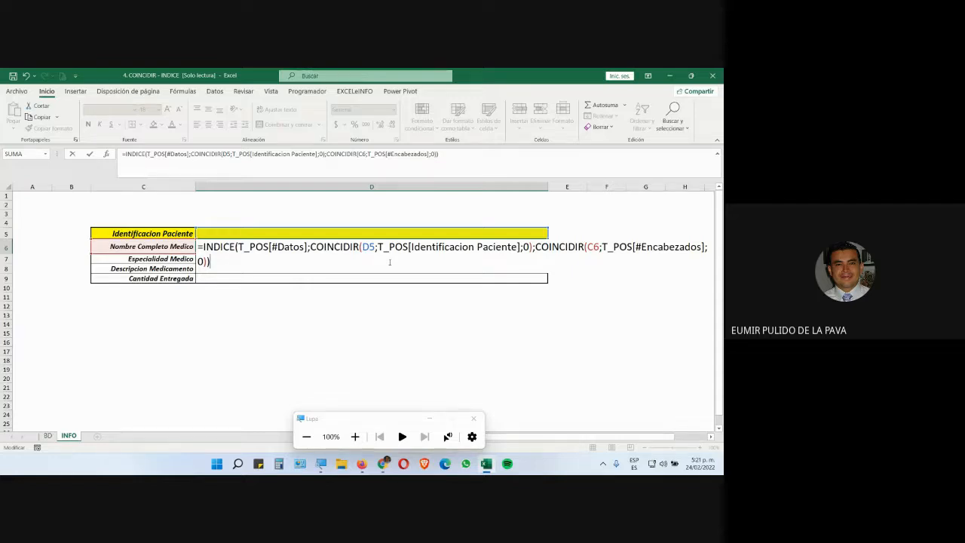
key(Return)
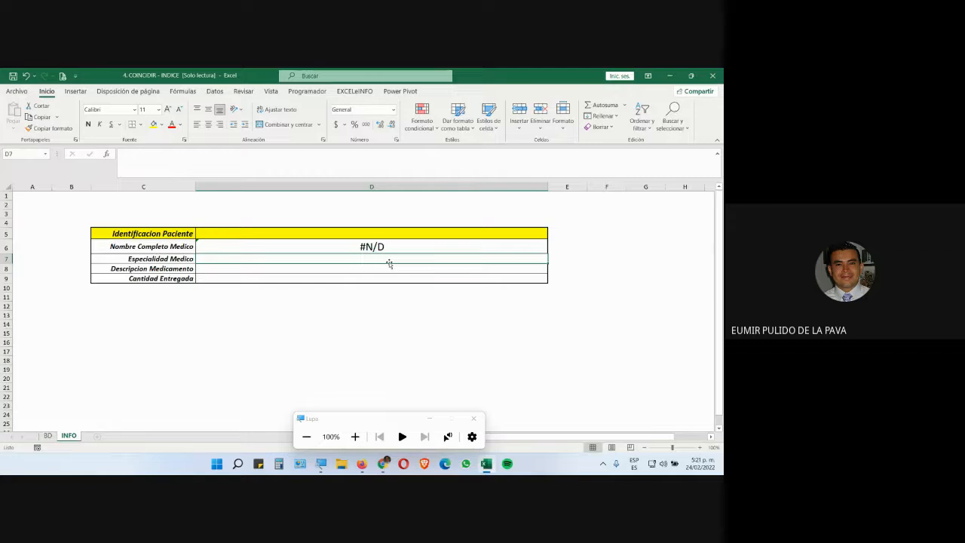
Browse the BD sheet's records to find a patient ID whose row has a named doctor
click(48, 436)
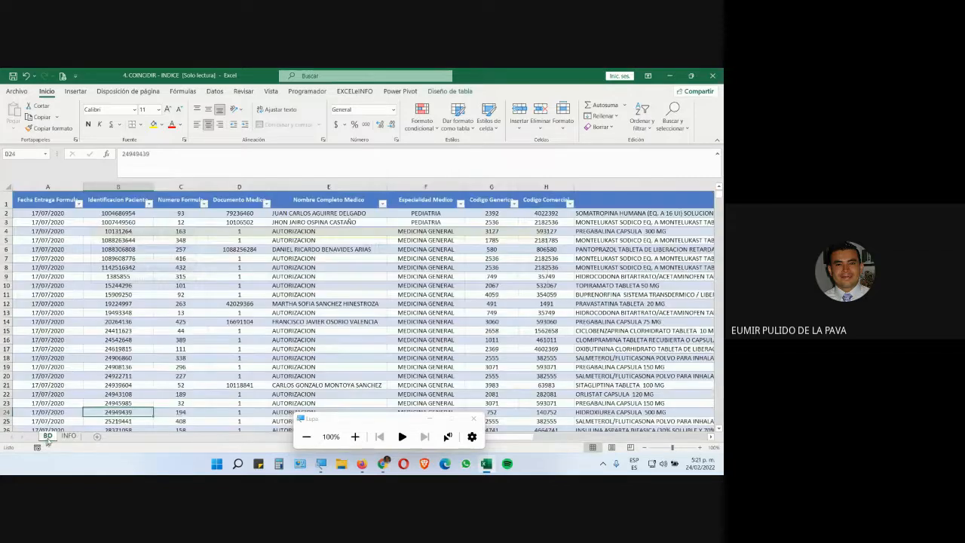
scroll(136, 360, down, 17)
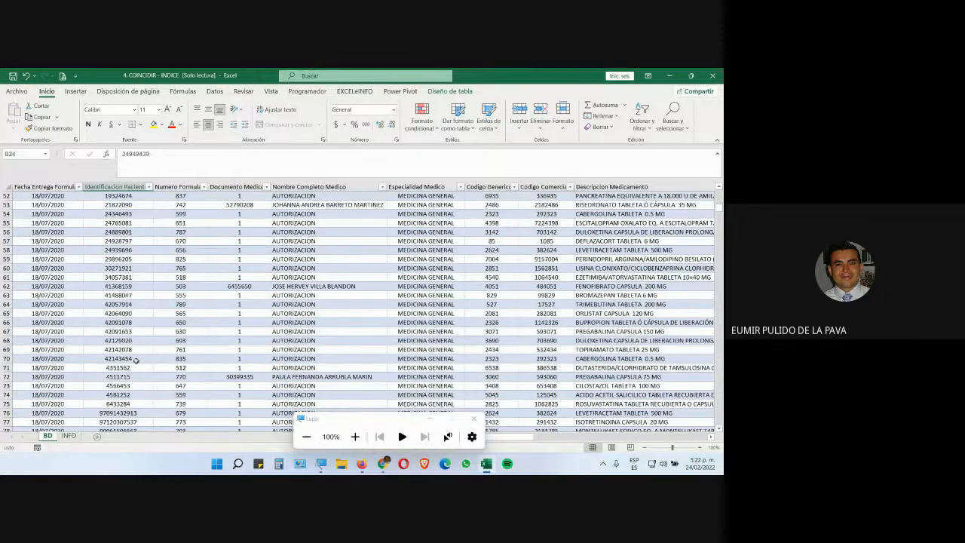
click(126, 402)
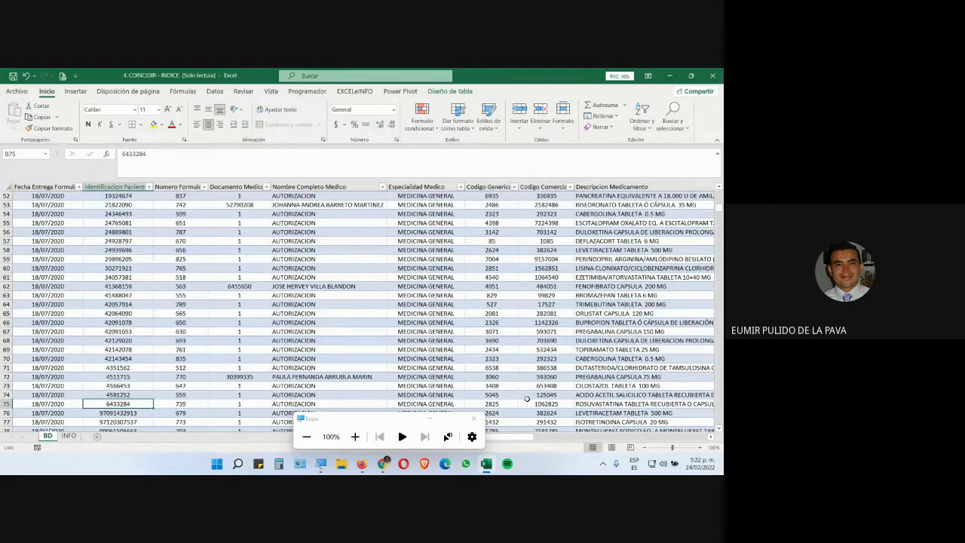
click(345, 401)
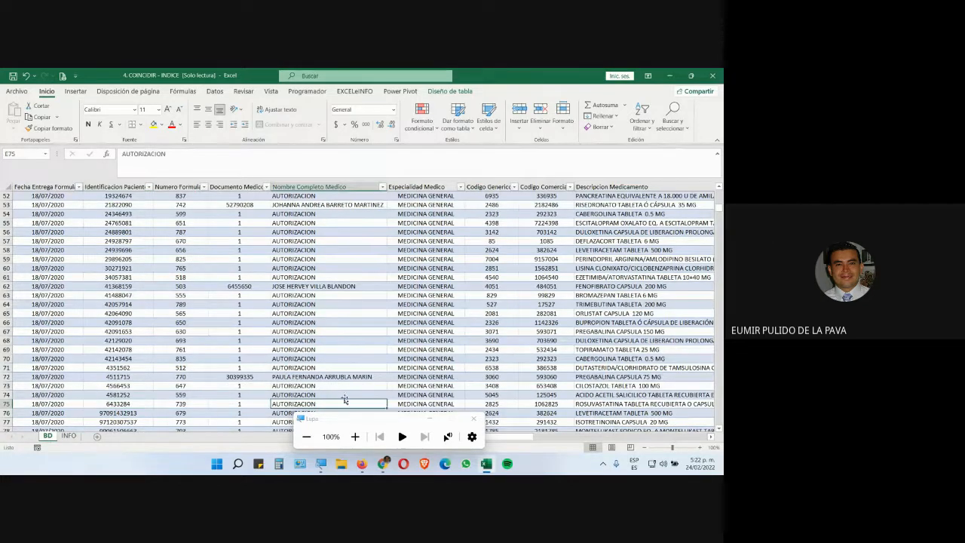
scroll(345, 399, down, 1)
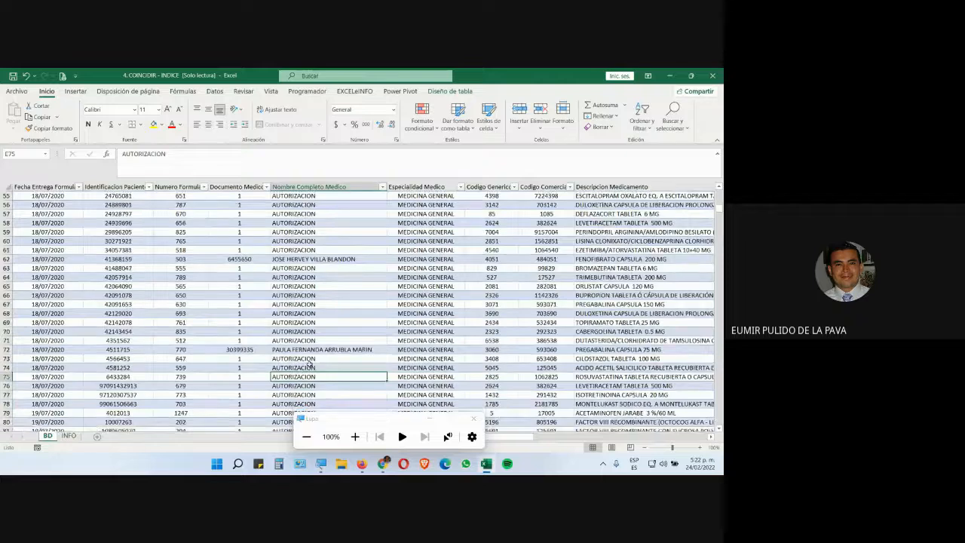
scroll(309, 364, down, 10)
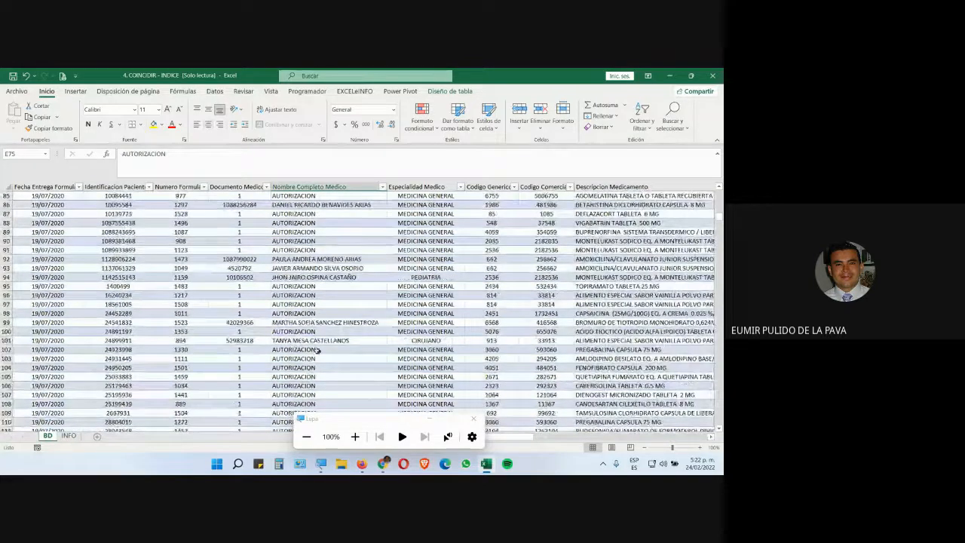
click(298, 340)
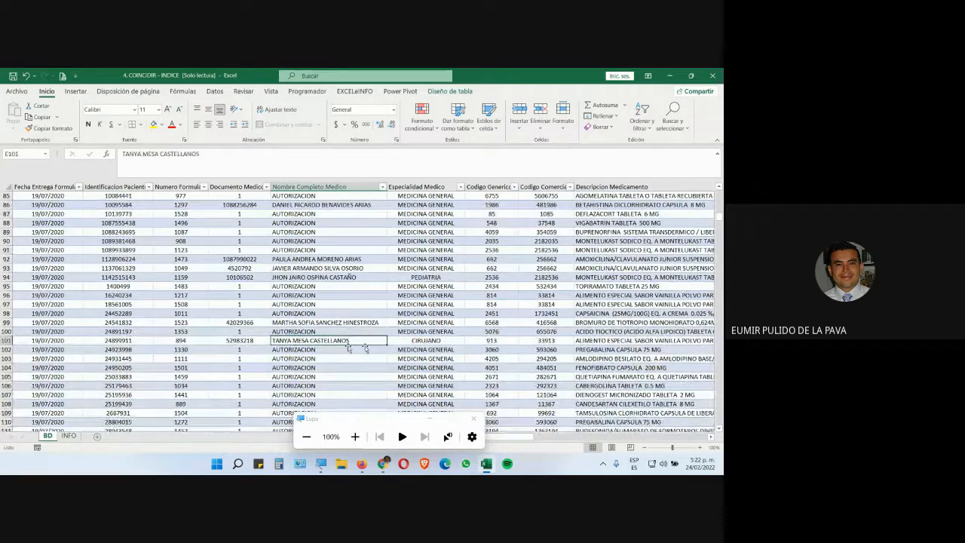
click(131, 341)
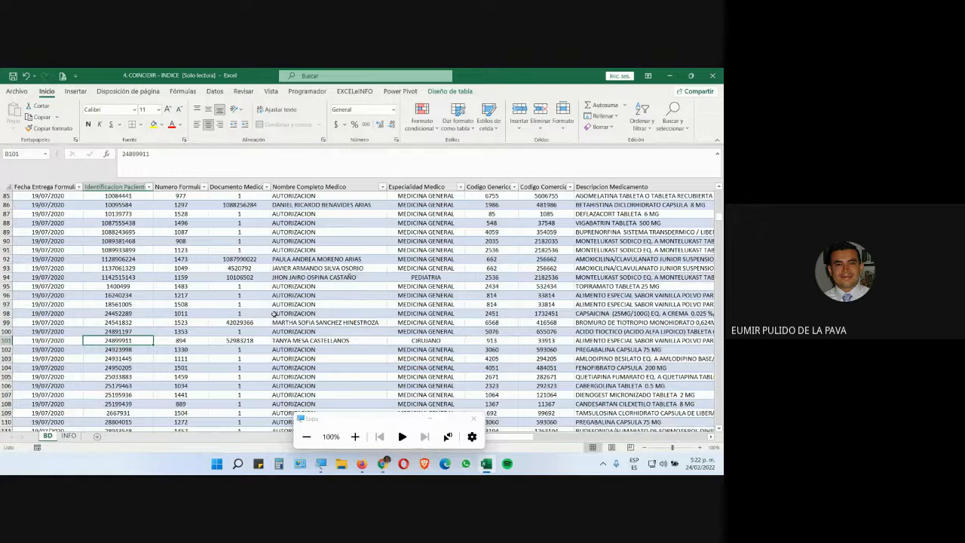
Enter that patient's ID number in the INFO patient ID cell D5 to test the lookup
click(69, 436)
click(418, 233)
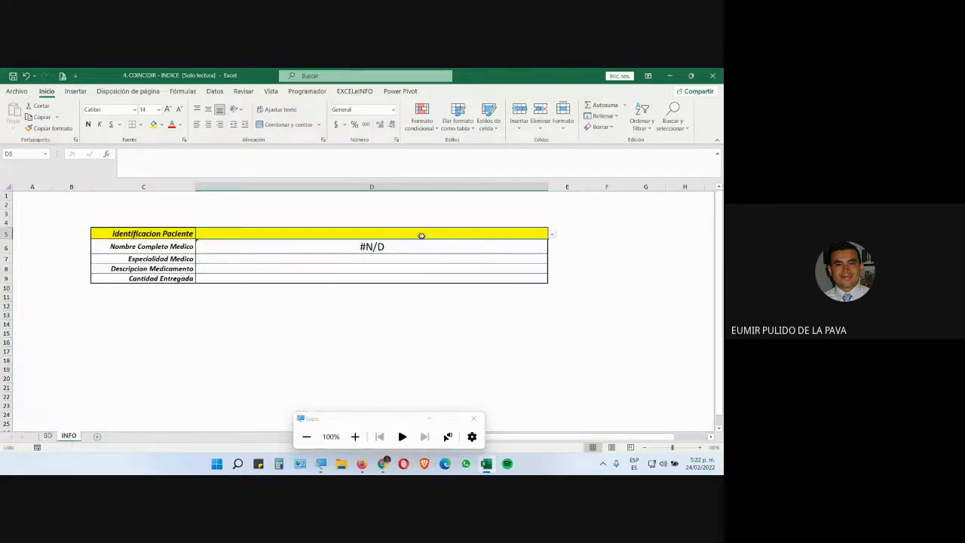
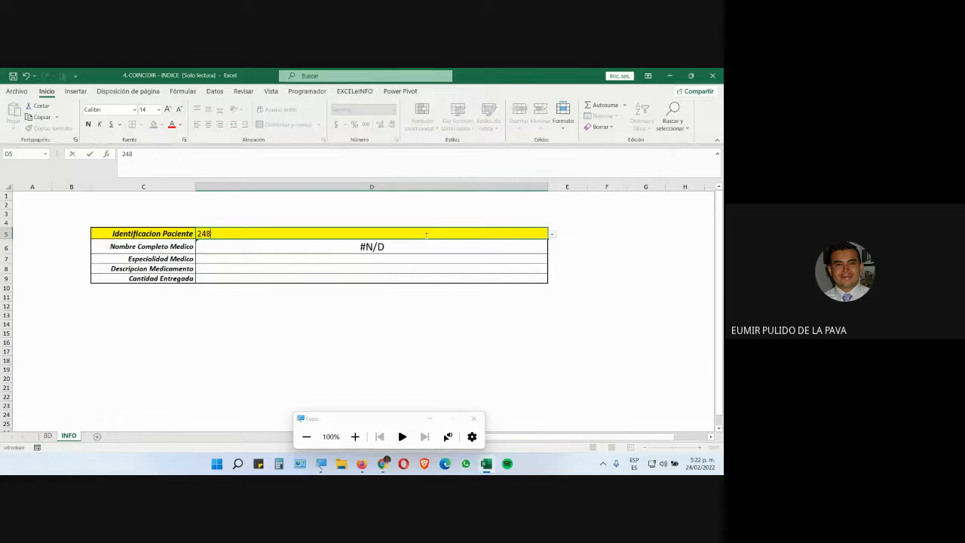
key(Return)
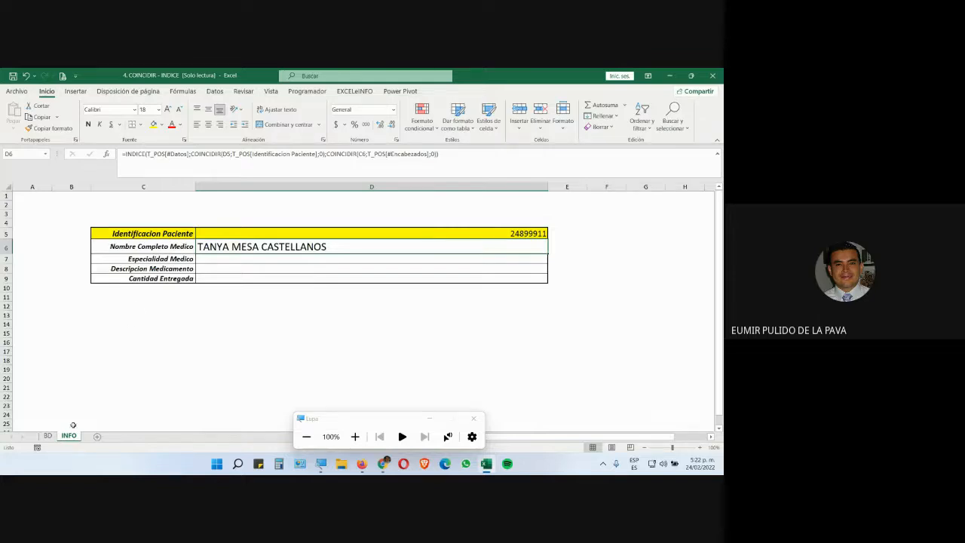
Rename the doctor name column header in the BD table to Médico que atendió
click(47, 437)
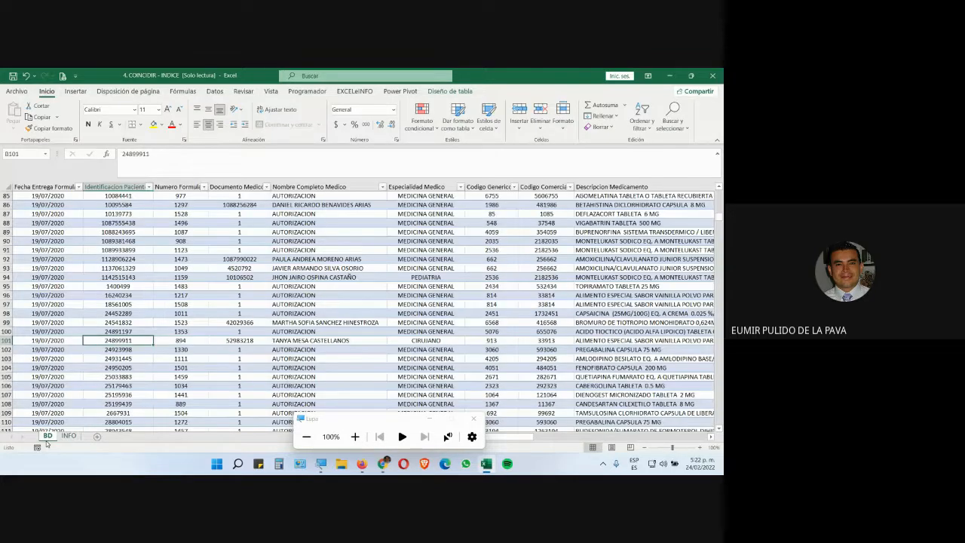
scroll(266, 262, up, 20)
scroll(267, 262, up, 1)
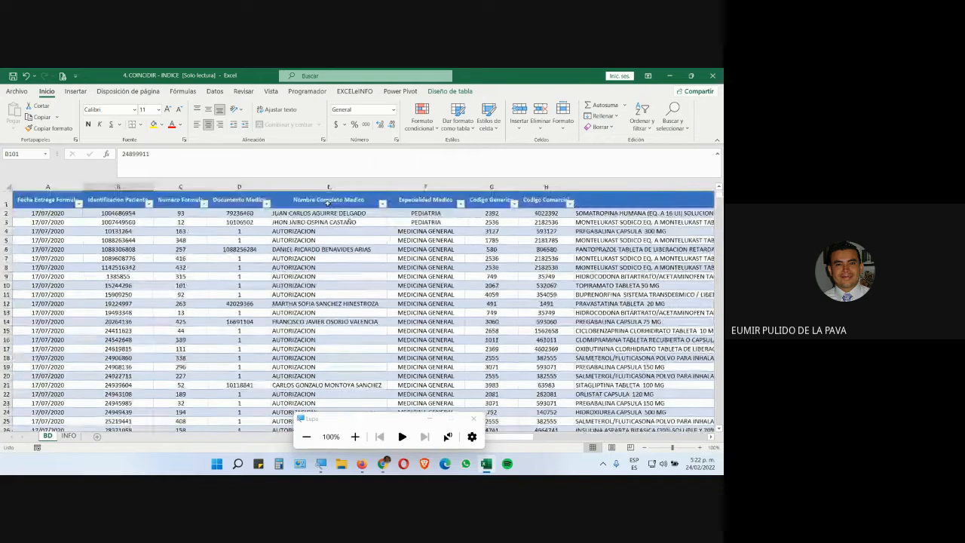
click(328, 202)
text(Médico que)
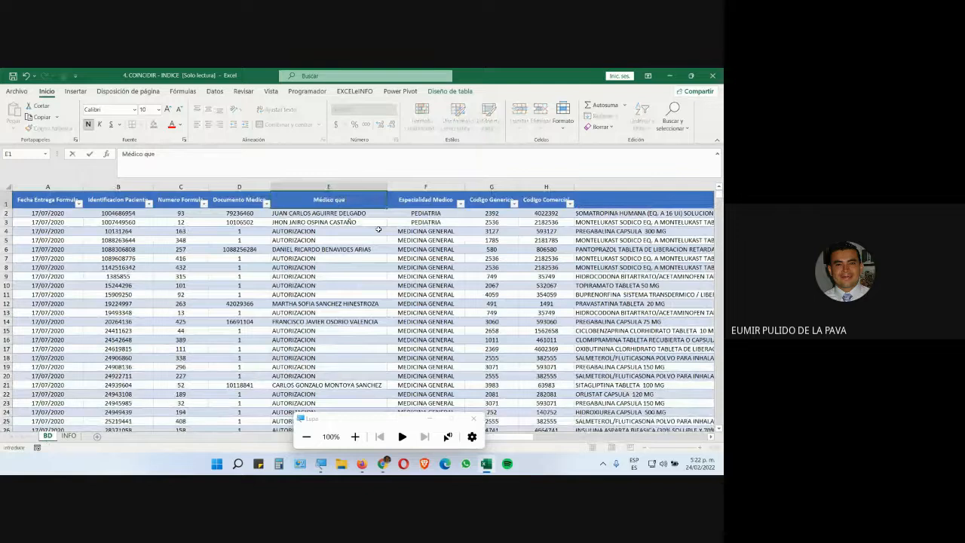
text( atendió)
key(Return)
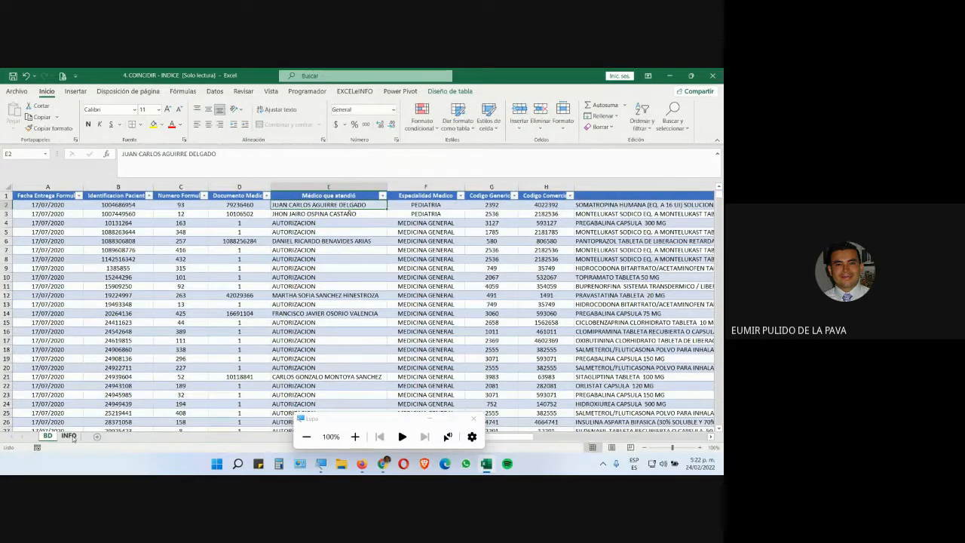
Compare the D6 result and the C6 label on INFO with the renamed BD header
click(68, 437)
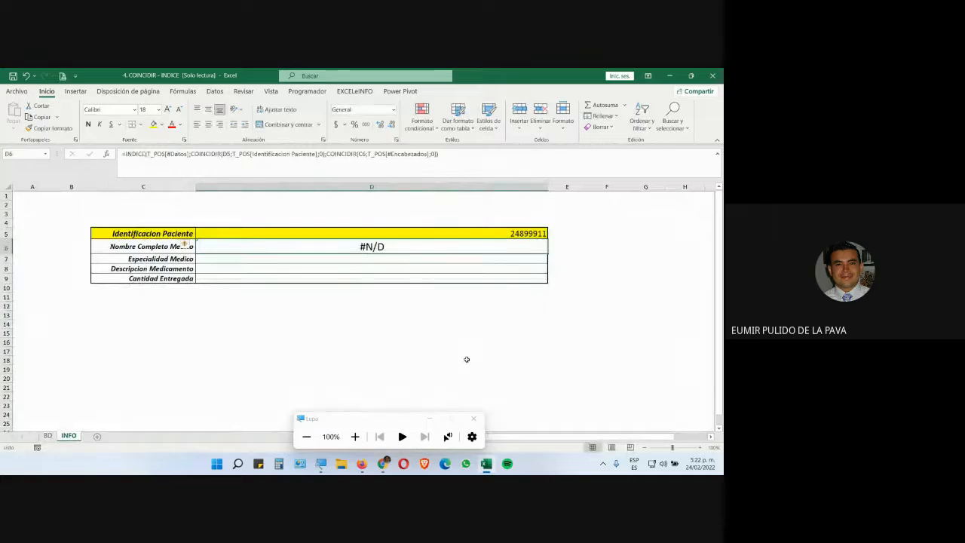
click(147, 247)
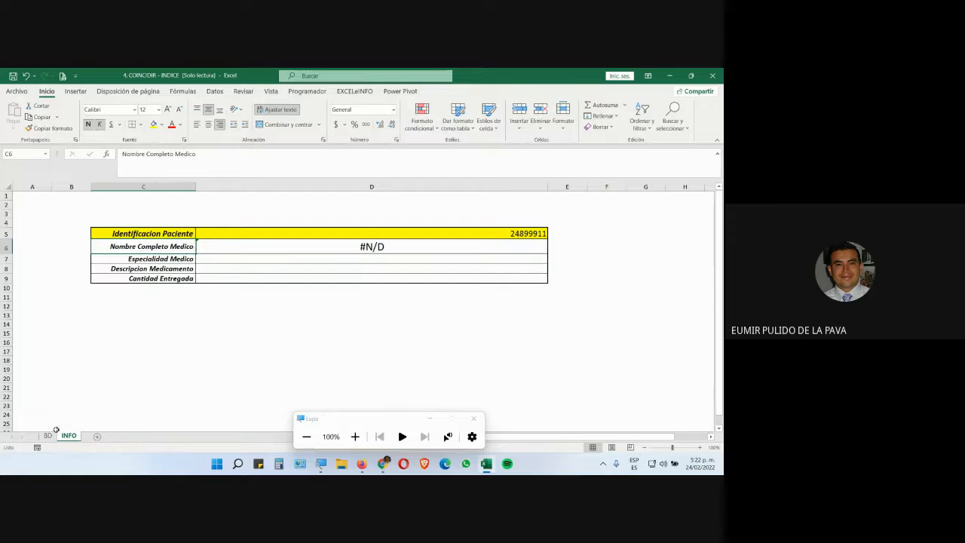
click(48, 435)
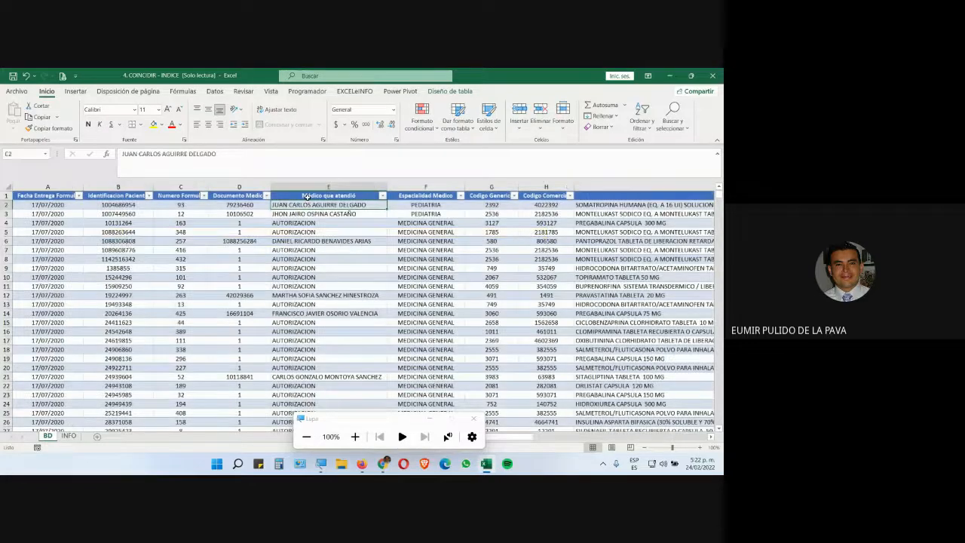
click(69, 435)
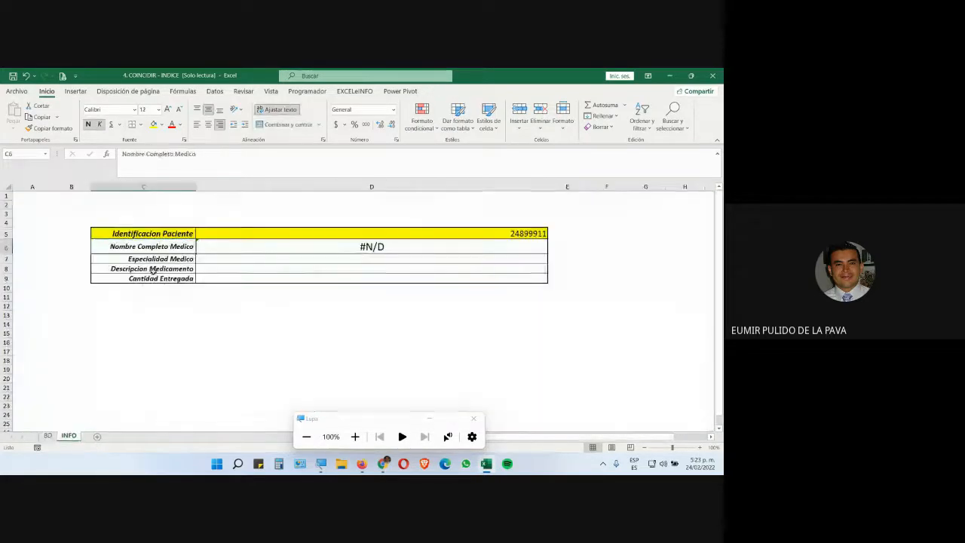
Rename the C6 label on INFO to Médico que atendió so it matches the table header
text(Médico)
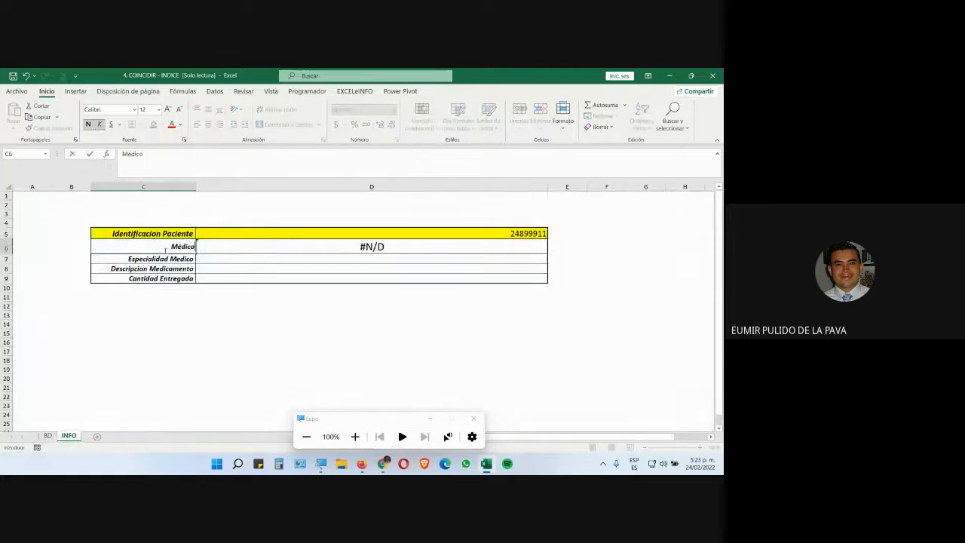
text( que atendió)
key(Return)
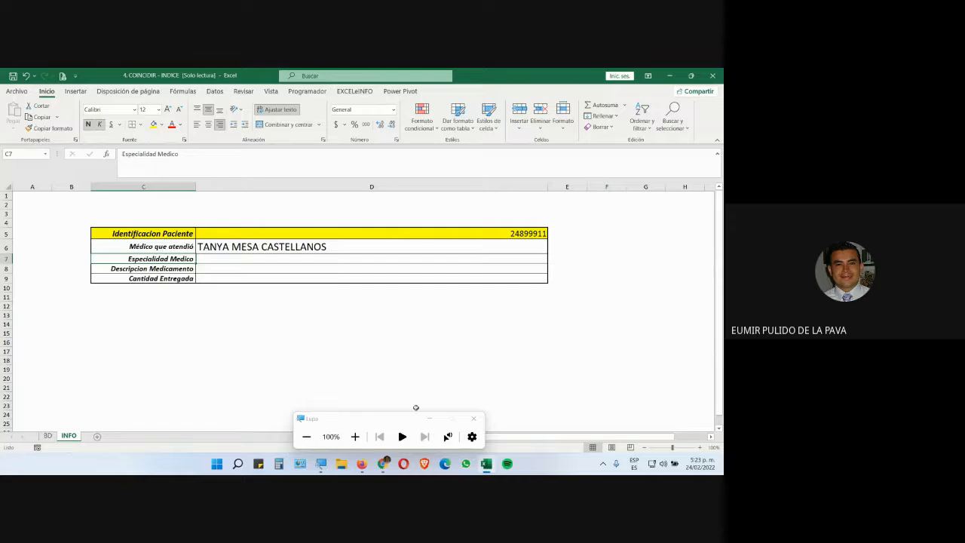
mouse_move(384, 464)
click(365, 433)
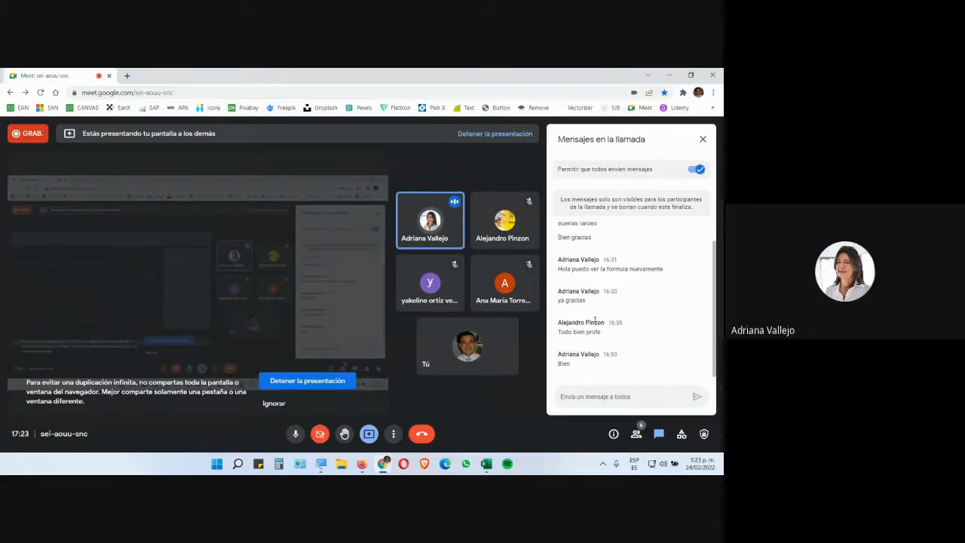
click(490, 467)
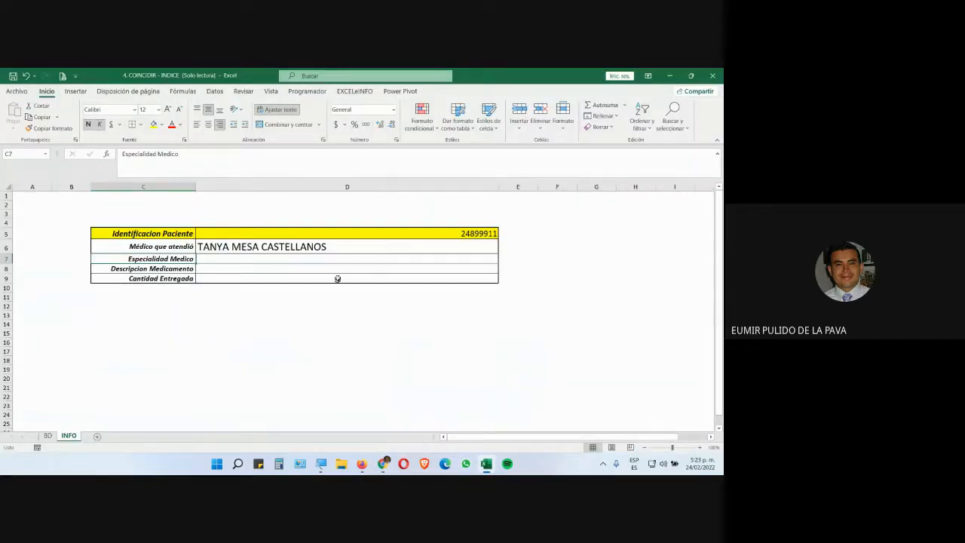
Select the doctor result cell D6 and decrease its font size to 14
double_click(339, 247)
key(Escape)
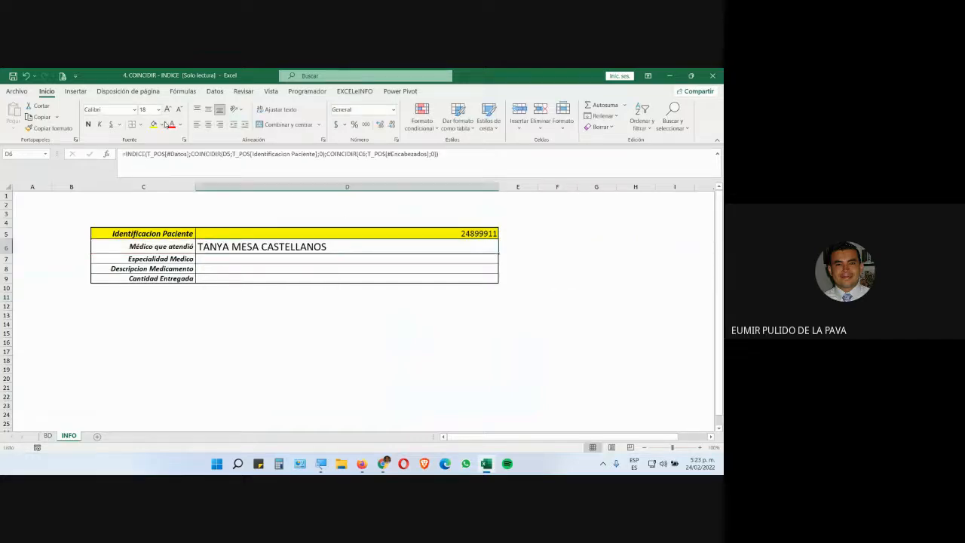
click(180, 109)
click(179, 110)
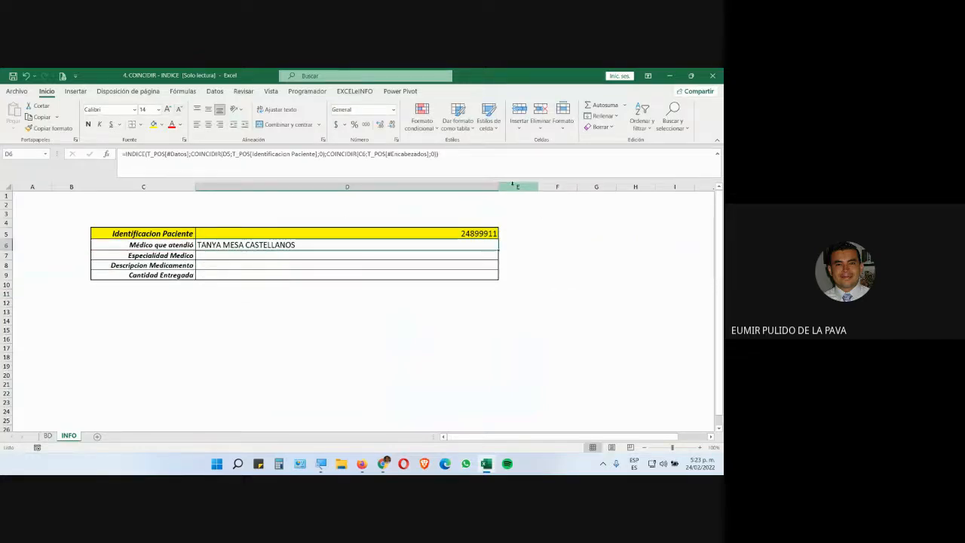
Open the D6 formula for editing to examine its INDICE and COINCIDIR references to D5 and C6
double_click(452, 242)
click(321, 464)
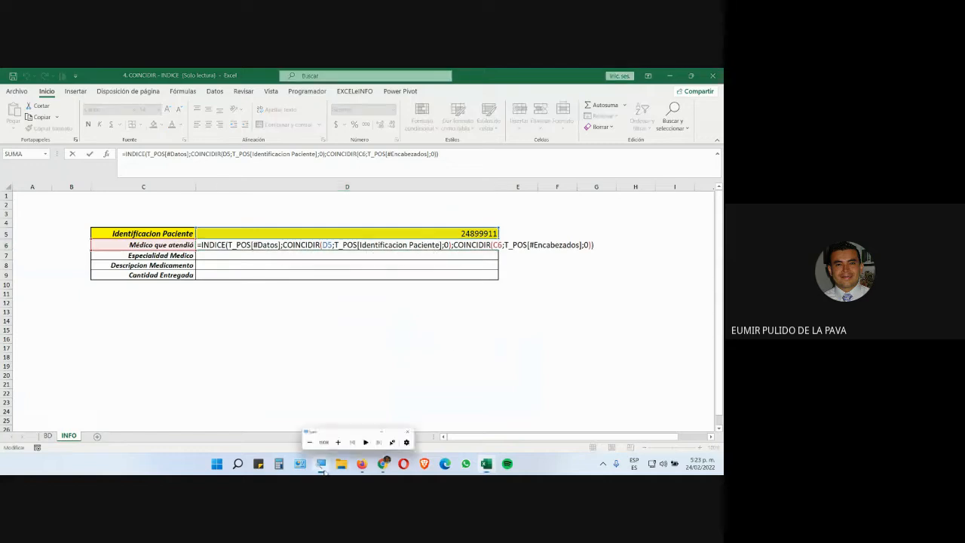
click(353, 439)
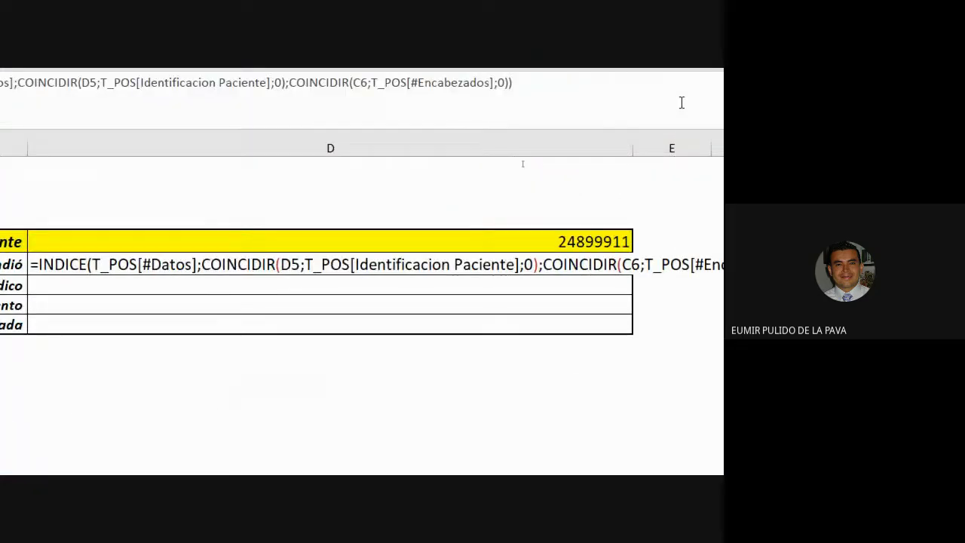
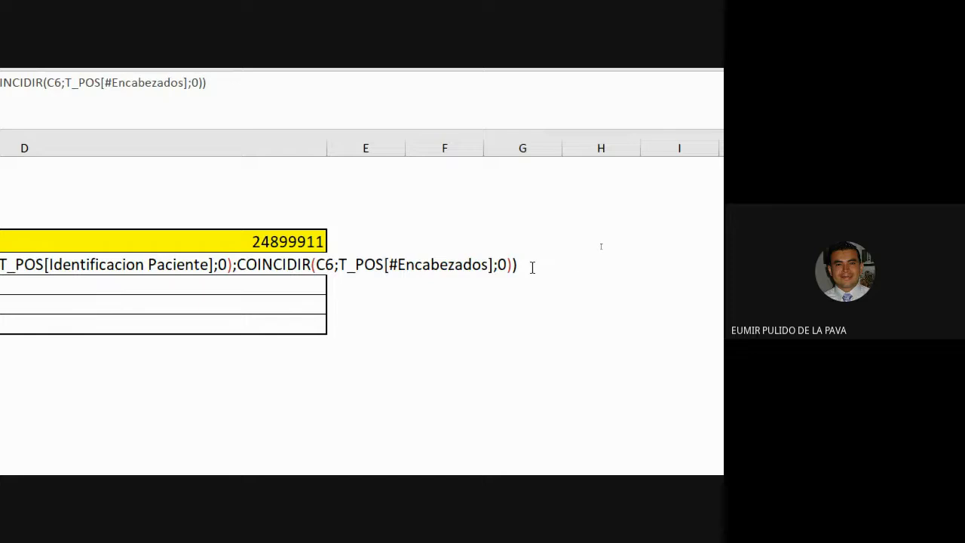
key(super+plus)
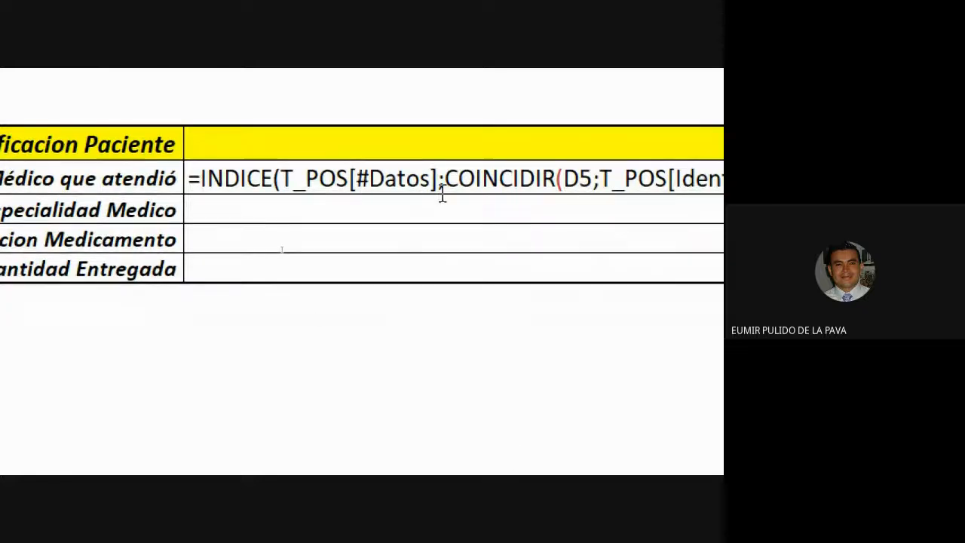
key(super+plus)
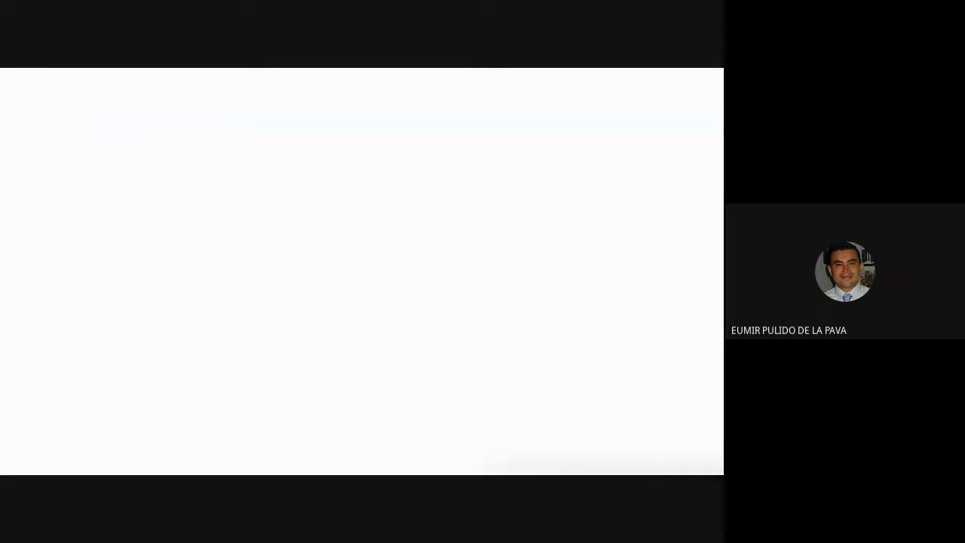
click(510, 360)
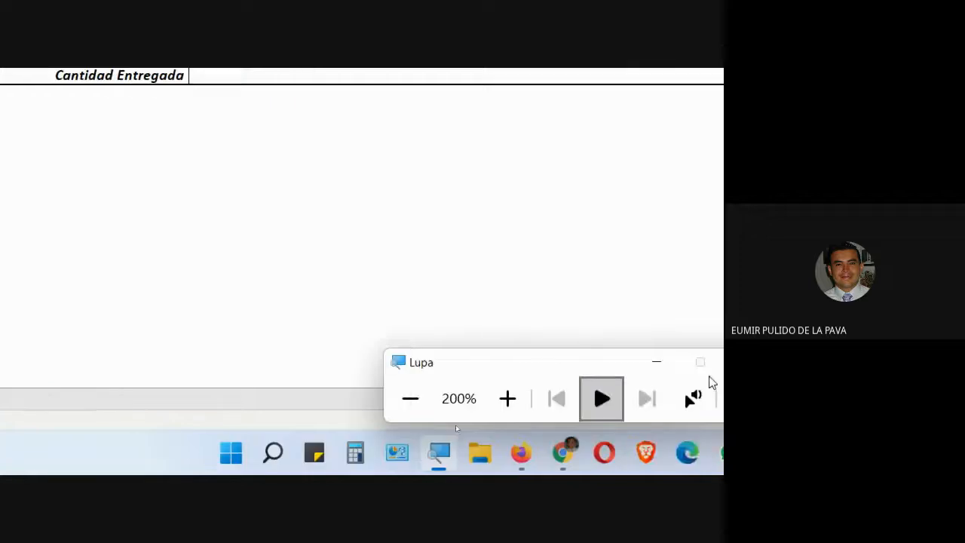
click(420, 181)
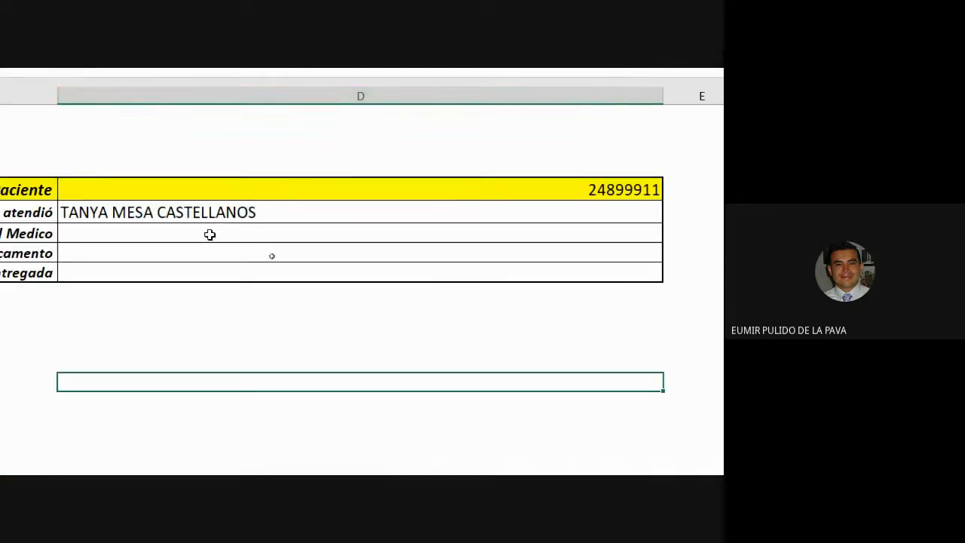
In the specialty result cell D7, start an INDICE formula over the table data range T_POS[#Datos]
click(210, 233)
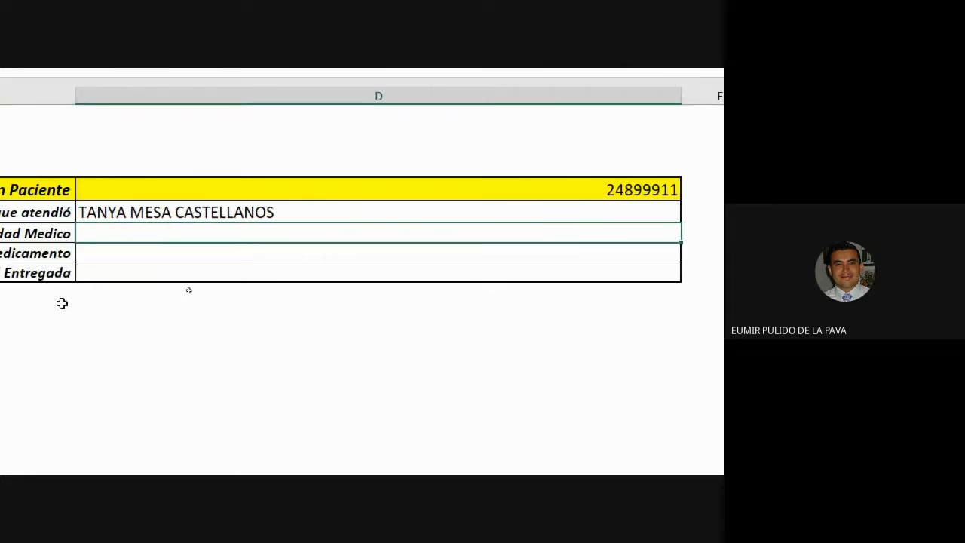
text(=indi)
key(Tab)
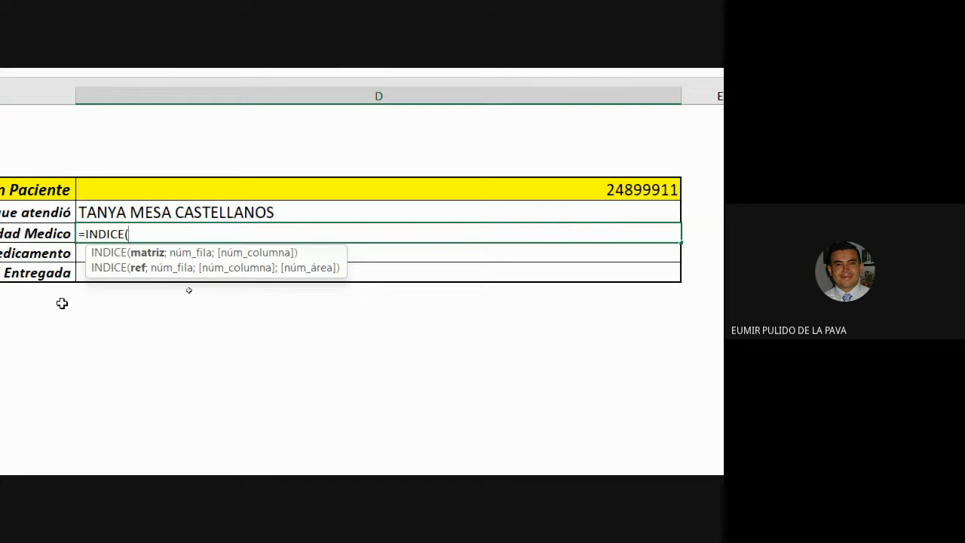
text(t)
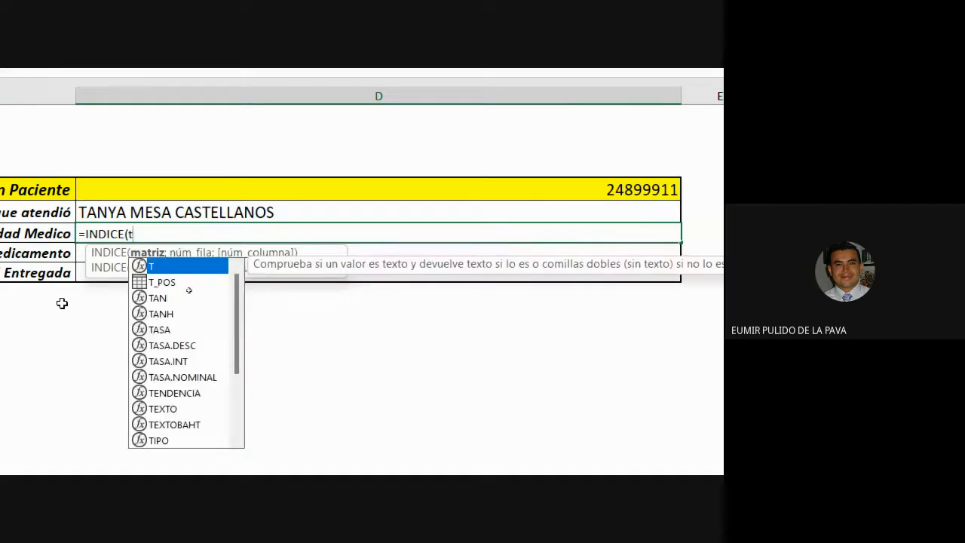
text(_)
key(Tab)
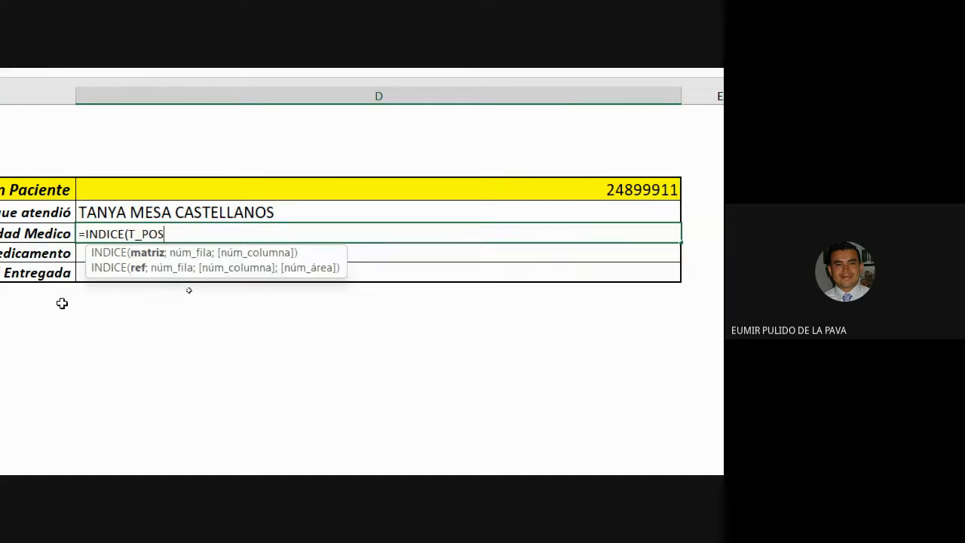
text([)
key(Down)
key(Down)
key(Down)
key(Down)
key(Down)
key(Down)
key(Down)
key(Down)
key(Down)
key(Down)
key(Down)
key(Down)
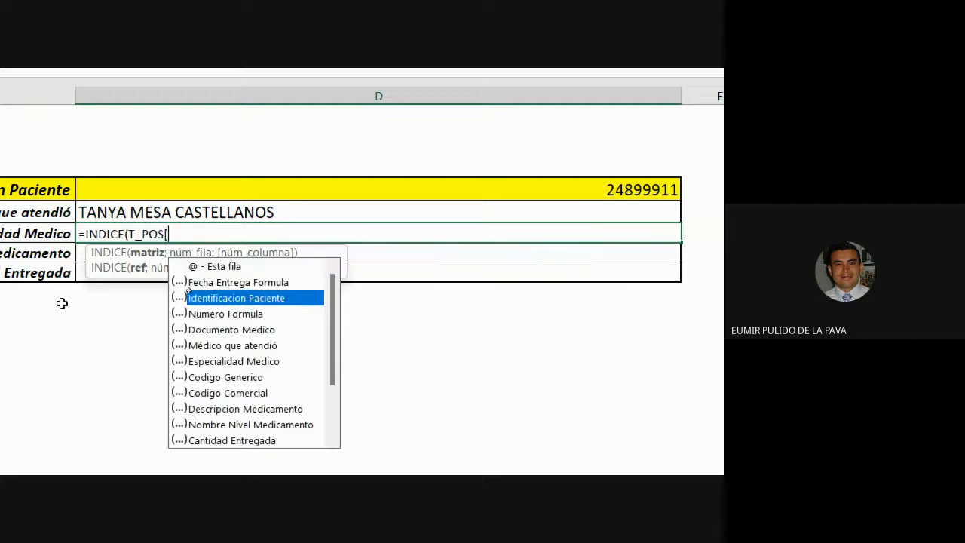
key(Down)
key(Down)
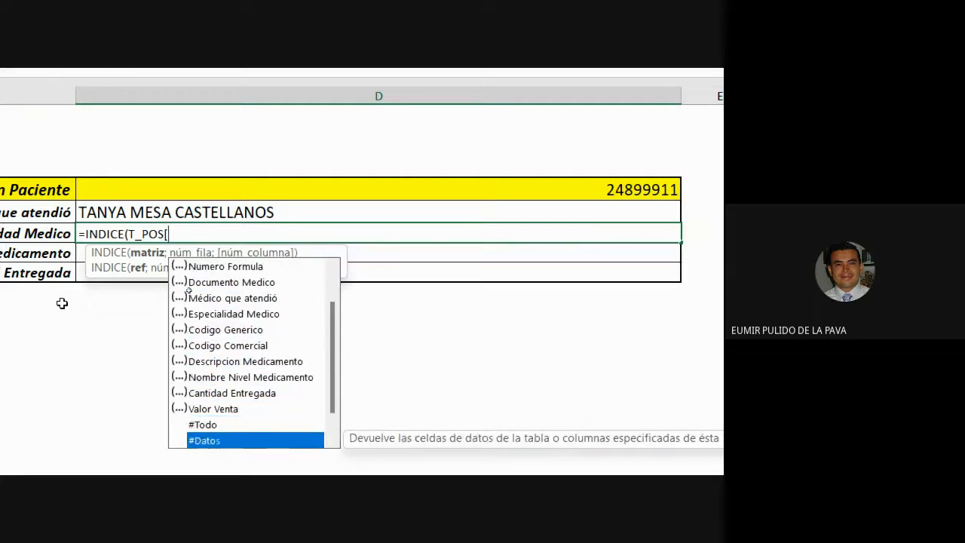
key(Tab)
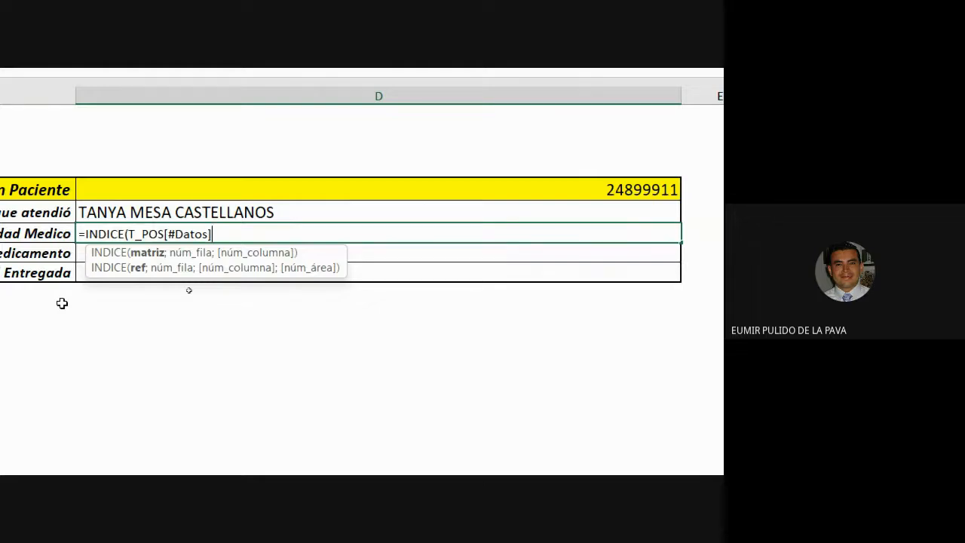
Add the row argument COINCIDIR(D$5;T_POS[Identificacion Paciente];0) to the D7 formula, locking the row of D5
text(];)
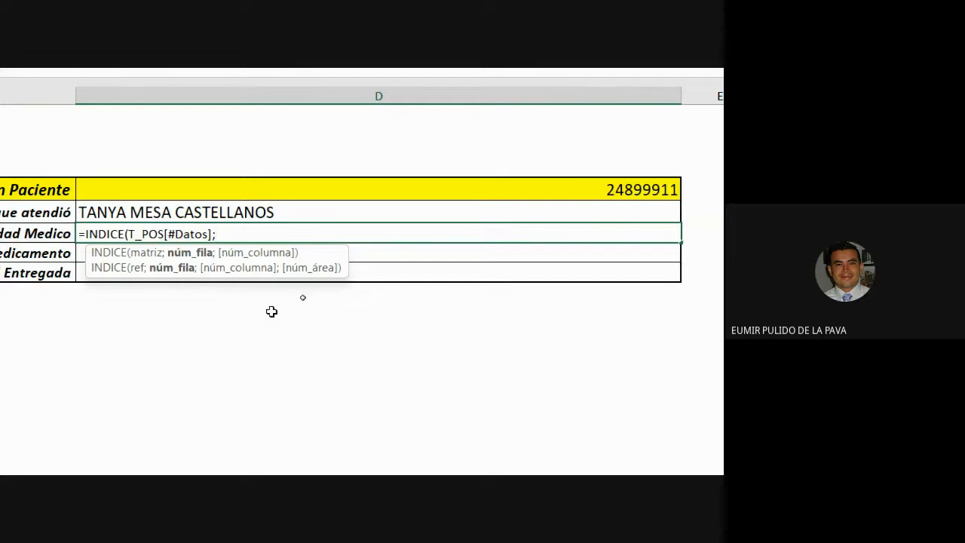
text(coin)
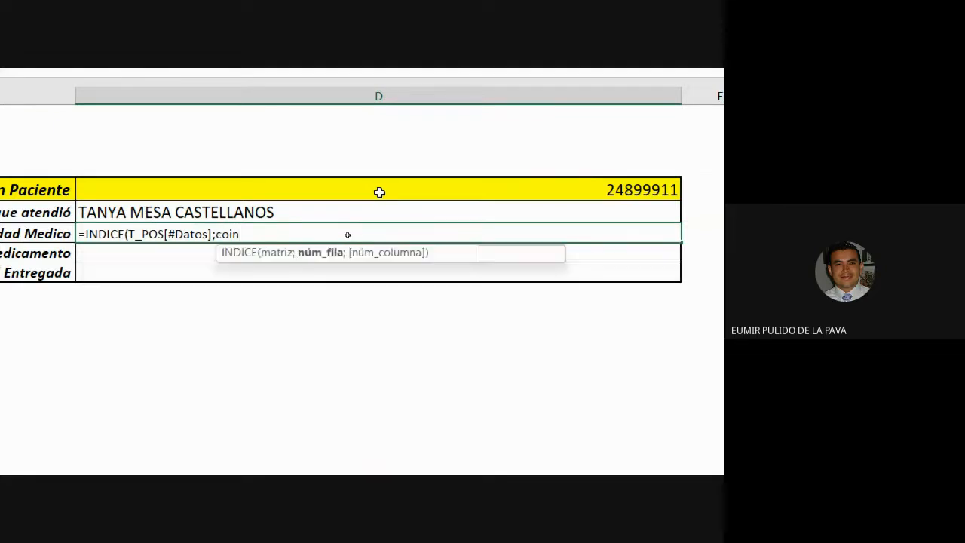
key(Tab)
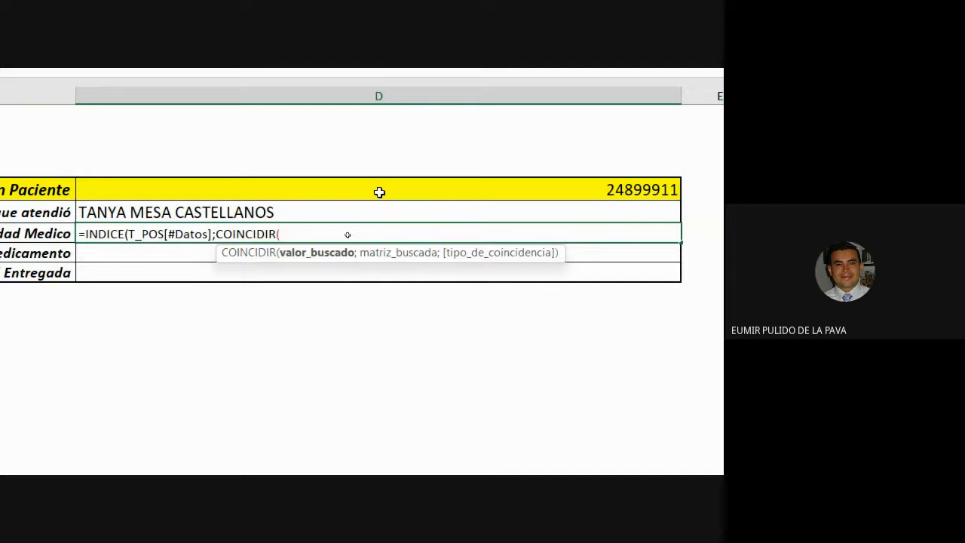
click(341, 187)
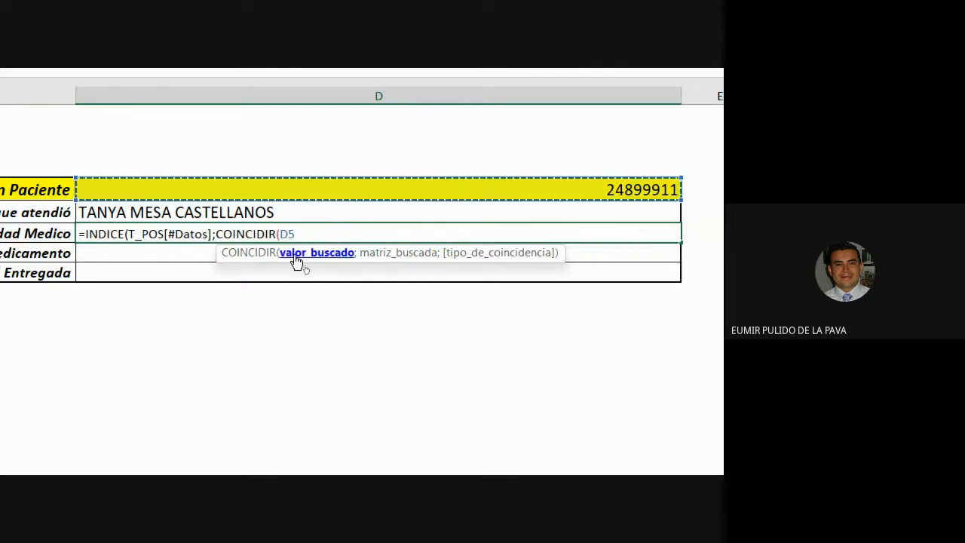
key(F4)
key(F4)
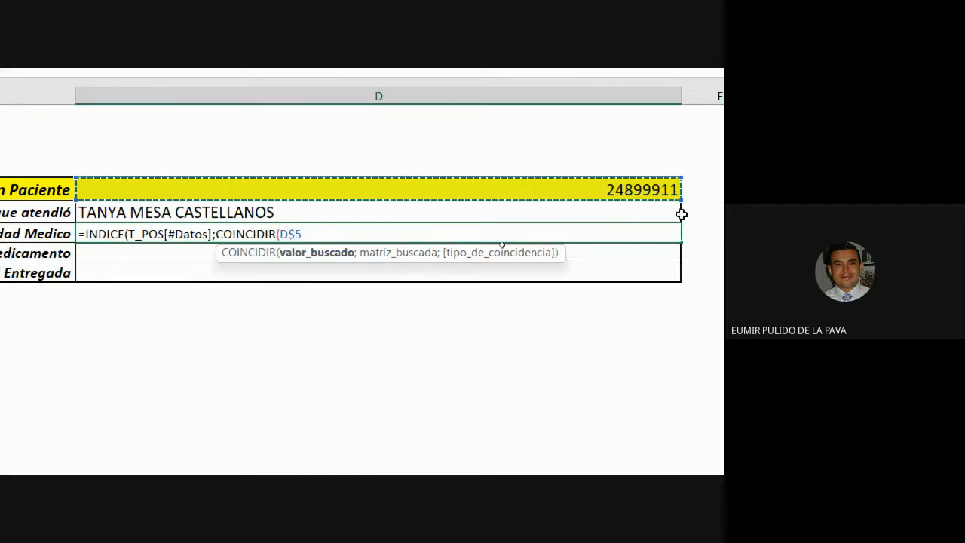
scroll(680, 214, right, 2)
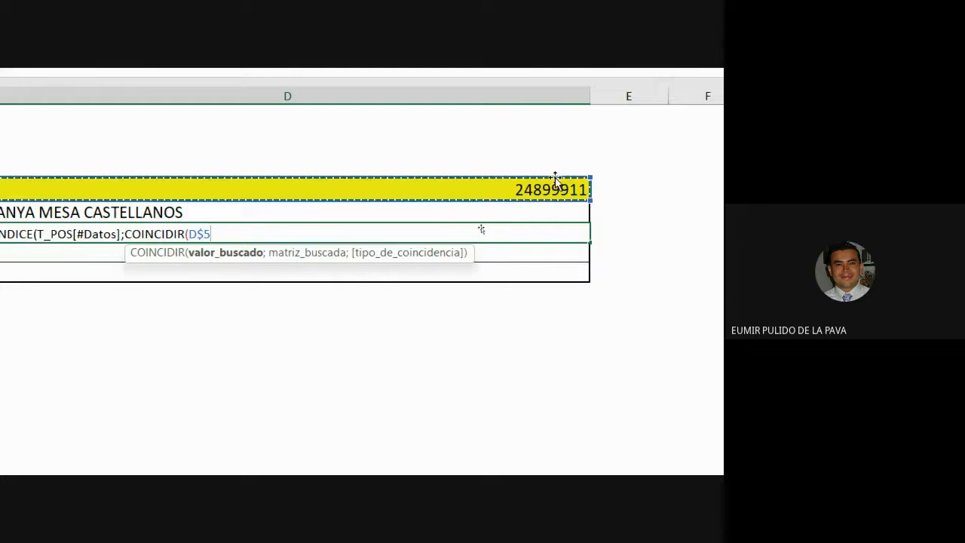
scroll(24, 218, left, 2)
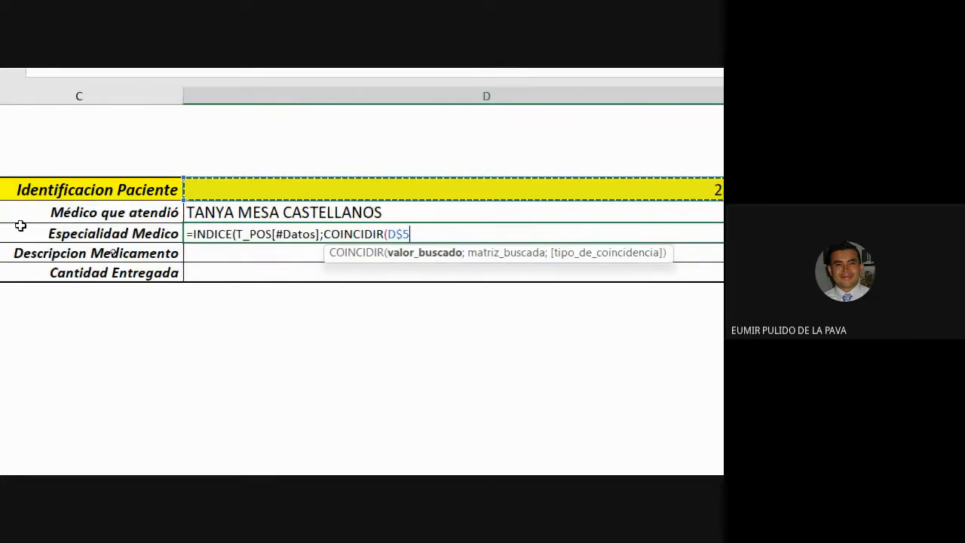
scroll(21, 225, left, 1)
text(;)
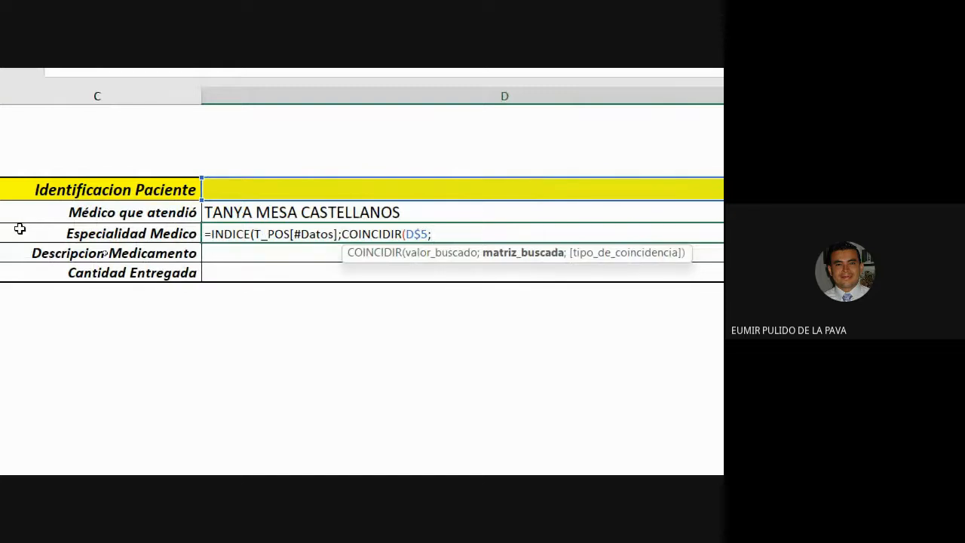
text(t)
key(Down)
key(Tab)
text([)
key(Down)
key(Down)
key(Tab)
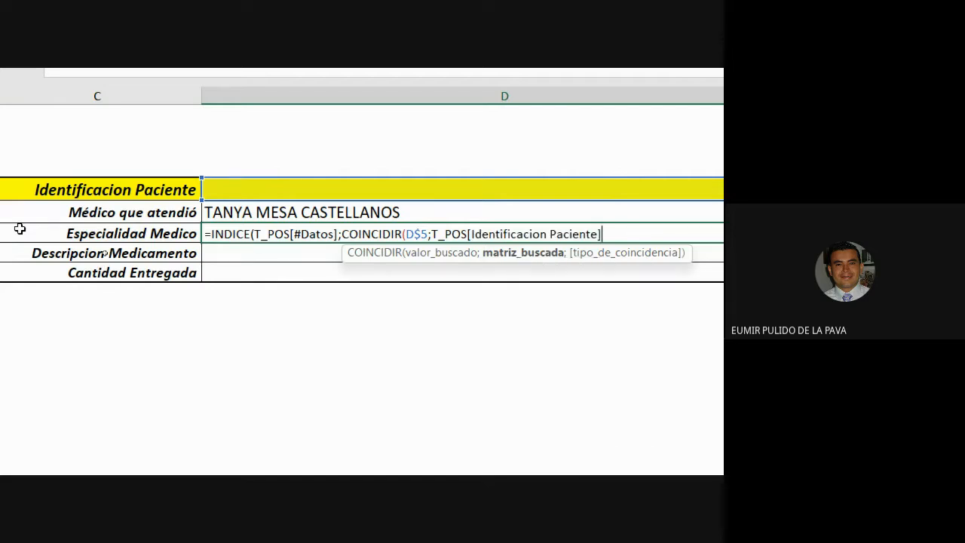
text(;)
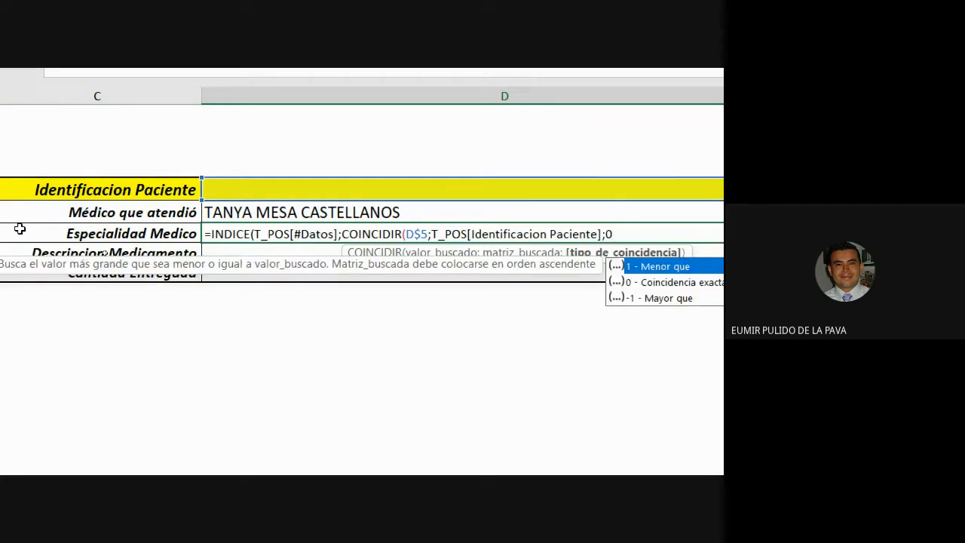
text(0))
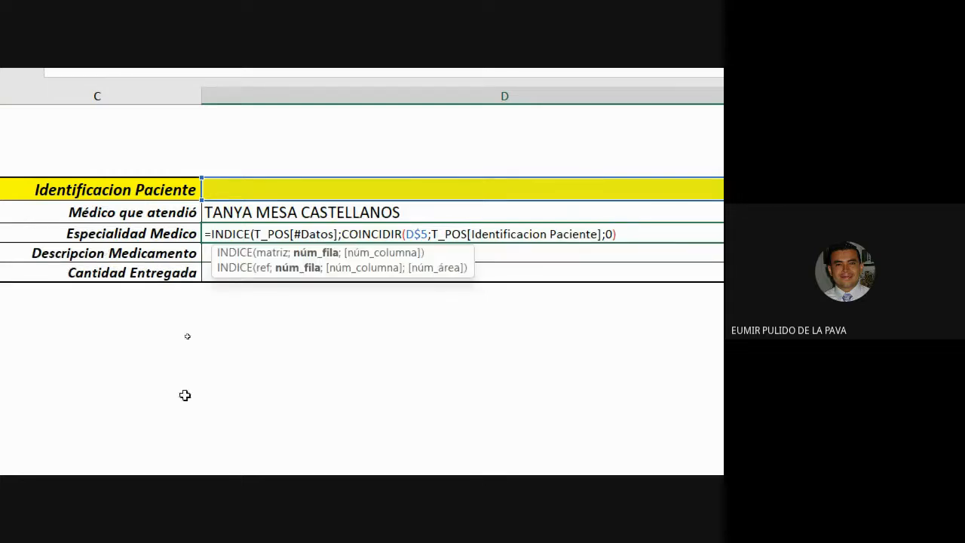
In the D7 formula, begin the column argument with a COINCIDIR function using the row label C7 as lookup value
scroll(679, 320, right, 2)
scroll(678, 319, right, 1)
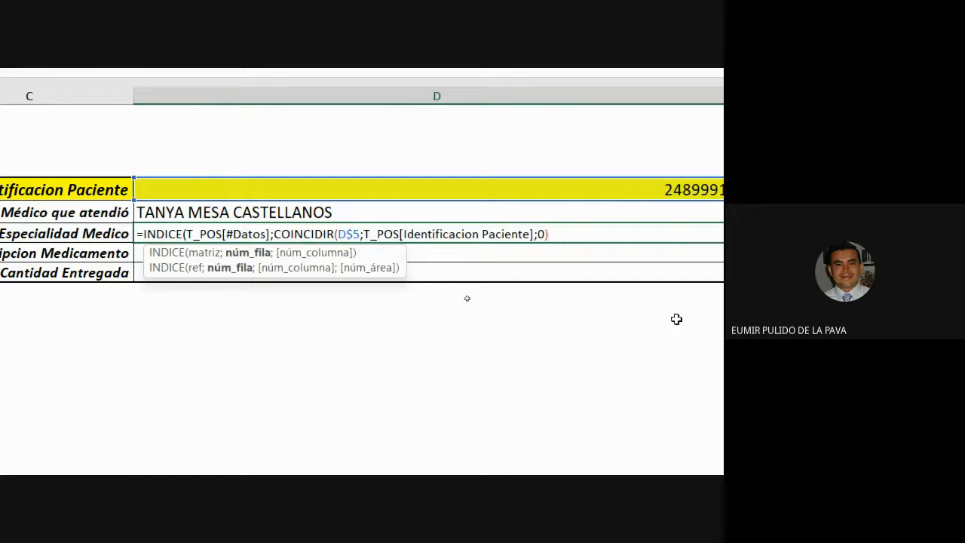
scroll(605, 314, left, 6)
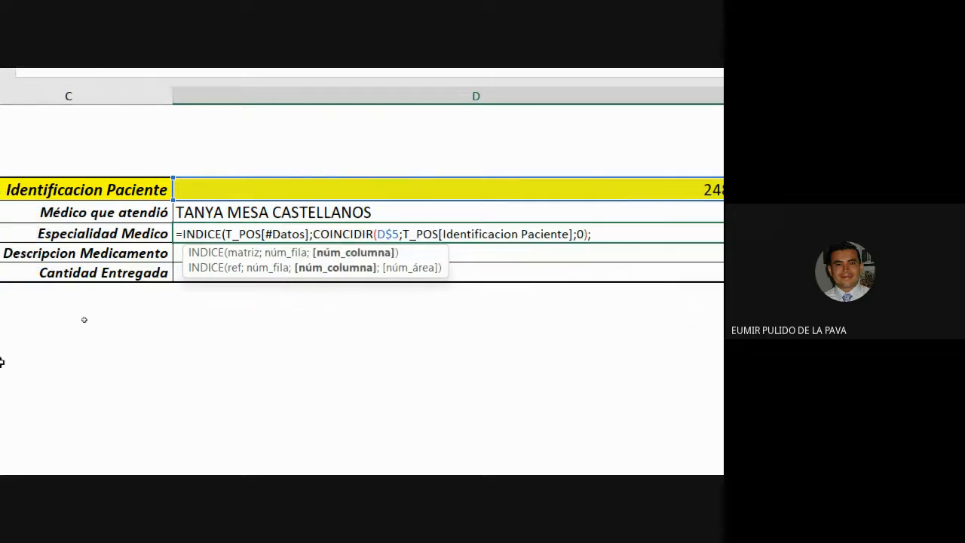
scroll(689, 219, right, 10)
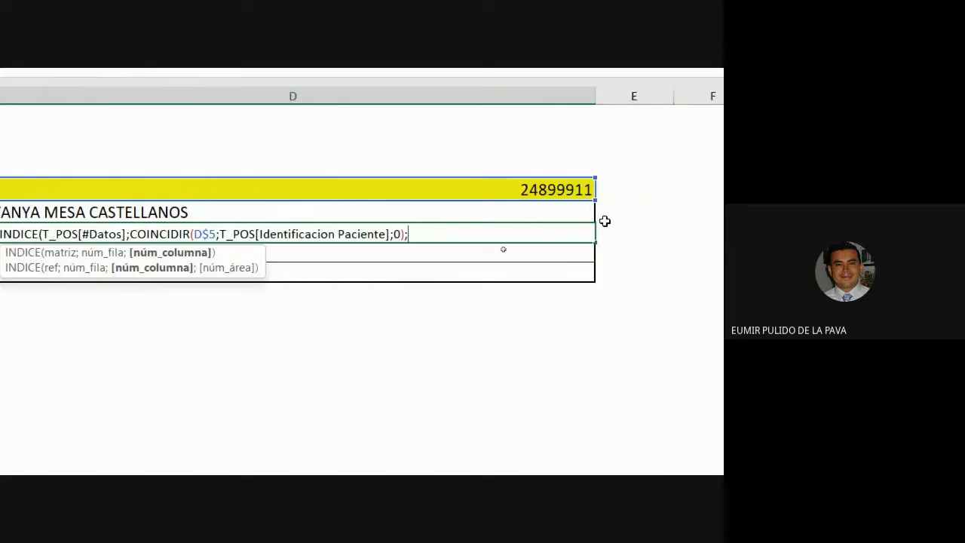
text(coin)
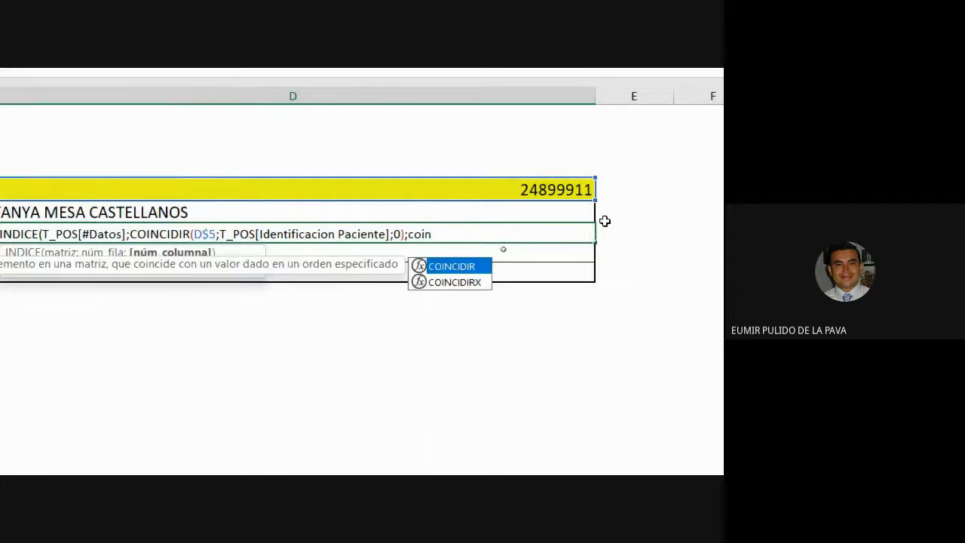
key(Tab)
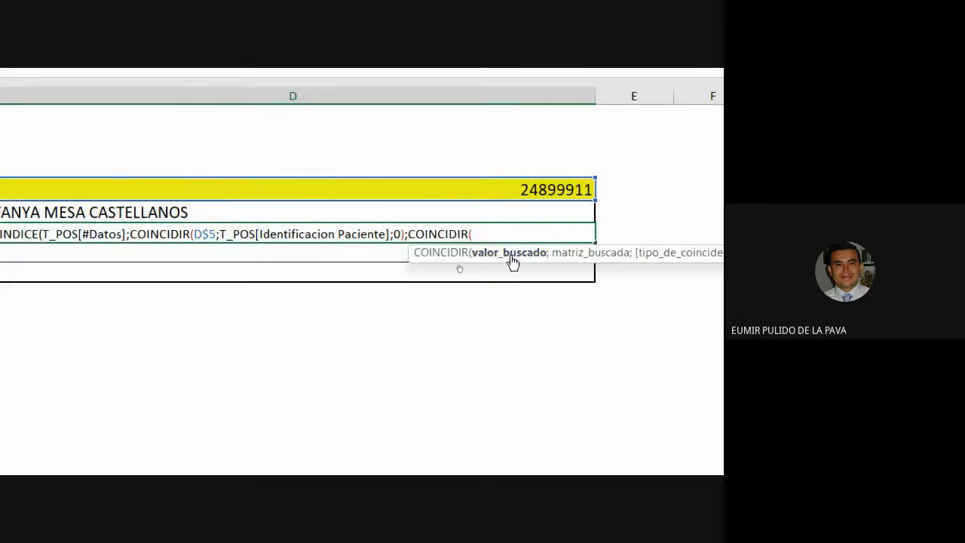
scroll(512, 264, left, 8)
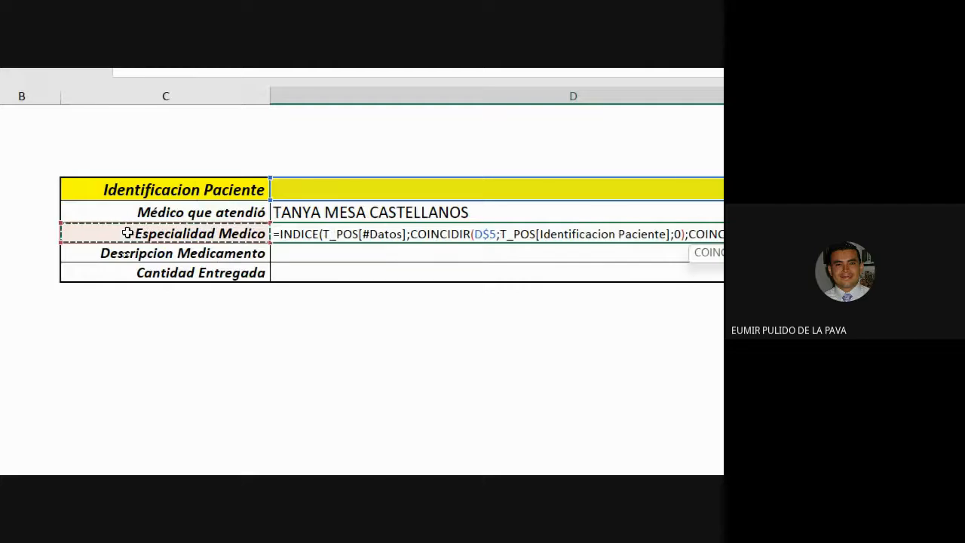
click(160, 248)
scroll(603, 260, right, 8)
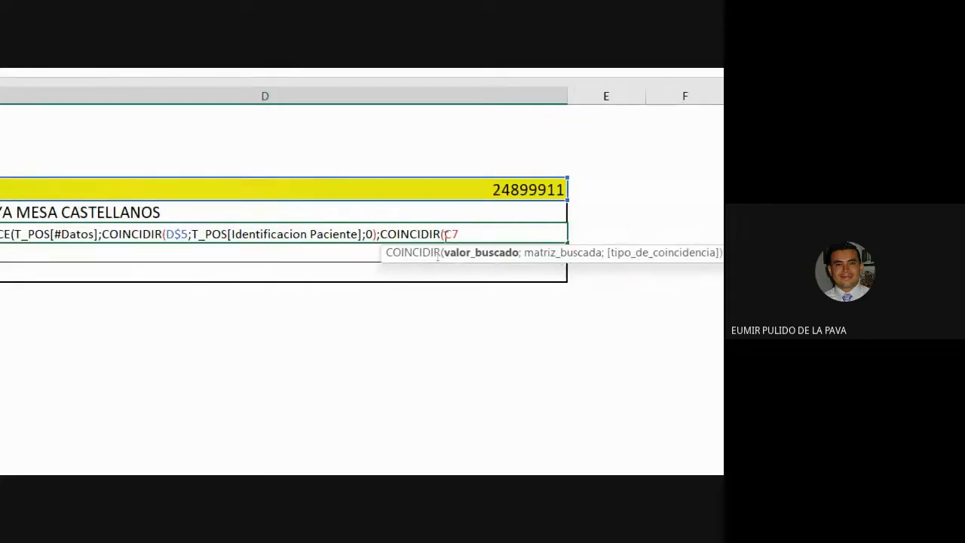
scroll(60, 271, left, 8)
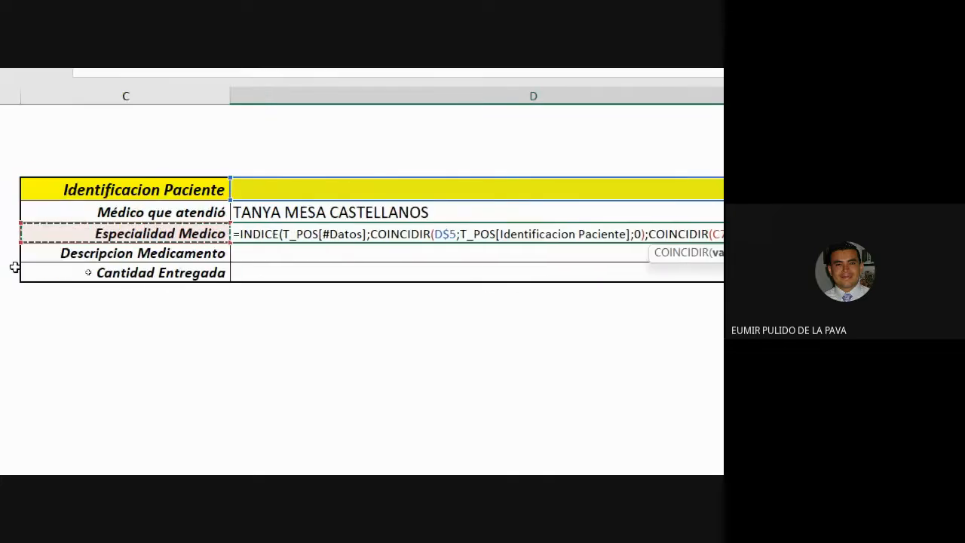
scroll(697, 264, right, 8)
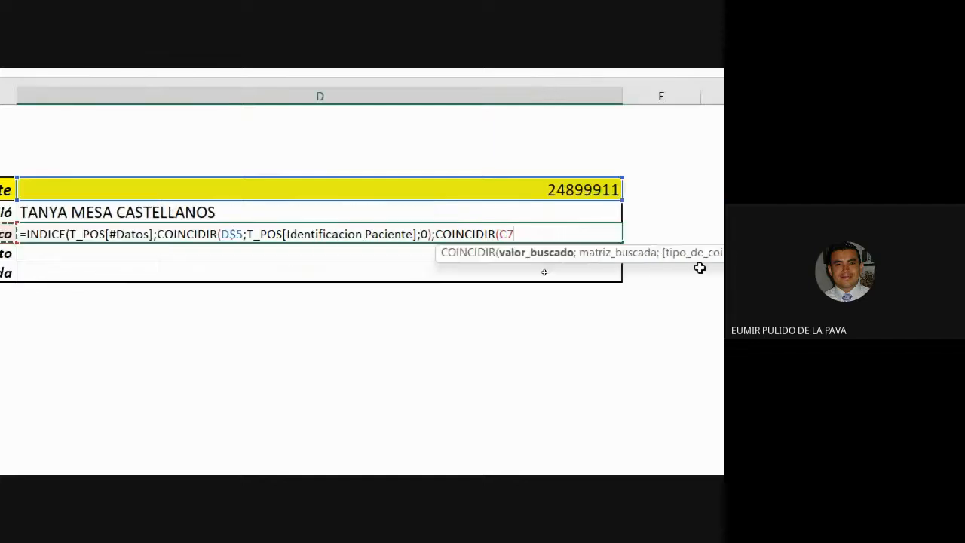
Set that COINCIDIR's lookup array to the table header row T_POS[#Encabezados]
text(;)
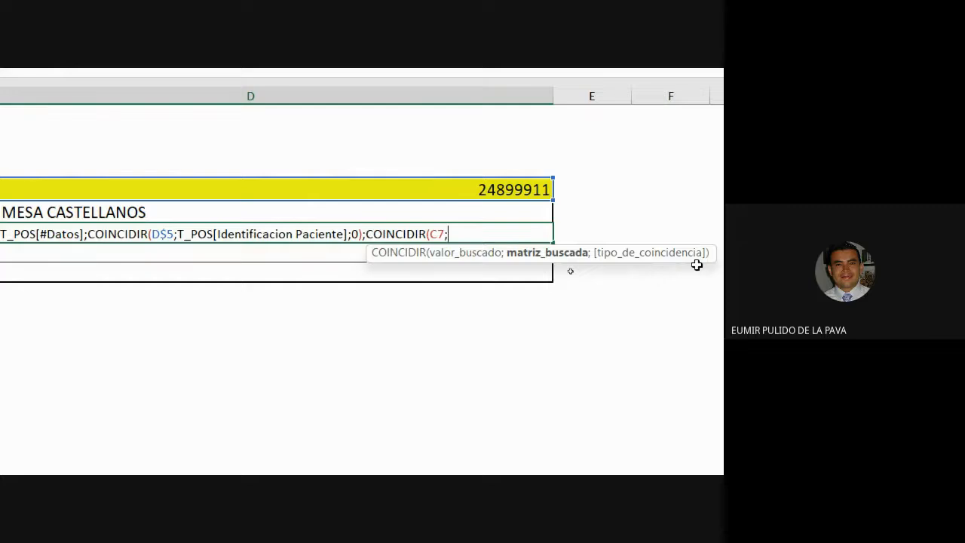
text(t_)
key(Tab)
text([)
key(Down)
key(Down)
key(Down)
key(Down)
key(Down)
key(Down)
key(Down)
key(Down)
key(Down)
key(Down)
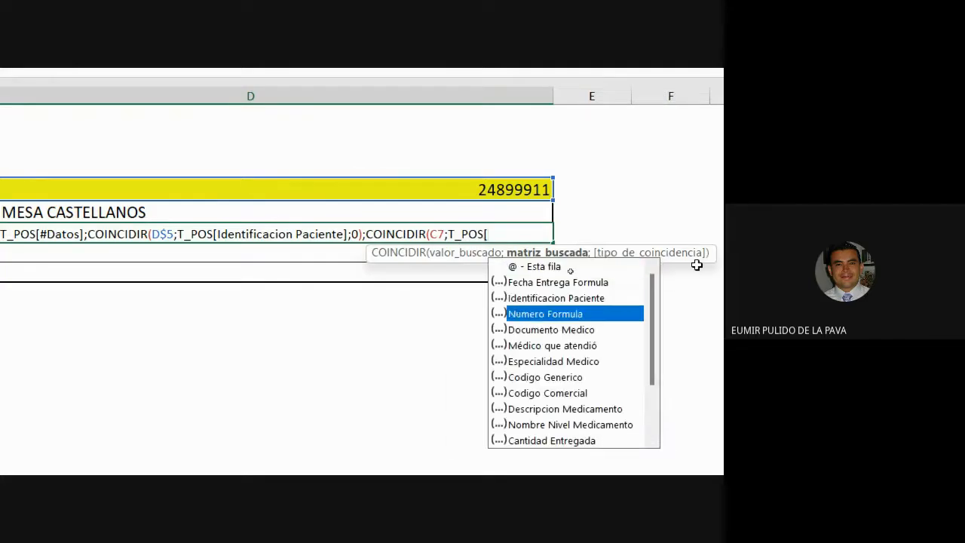
key(Down)
key(Down)
key(Down)
key(Down)
key(Down)
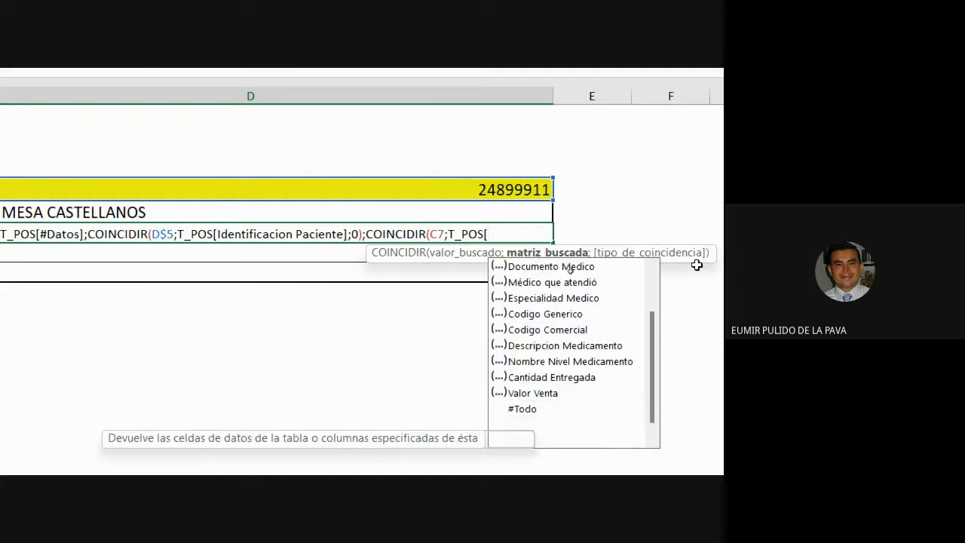
key(Tab)
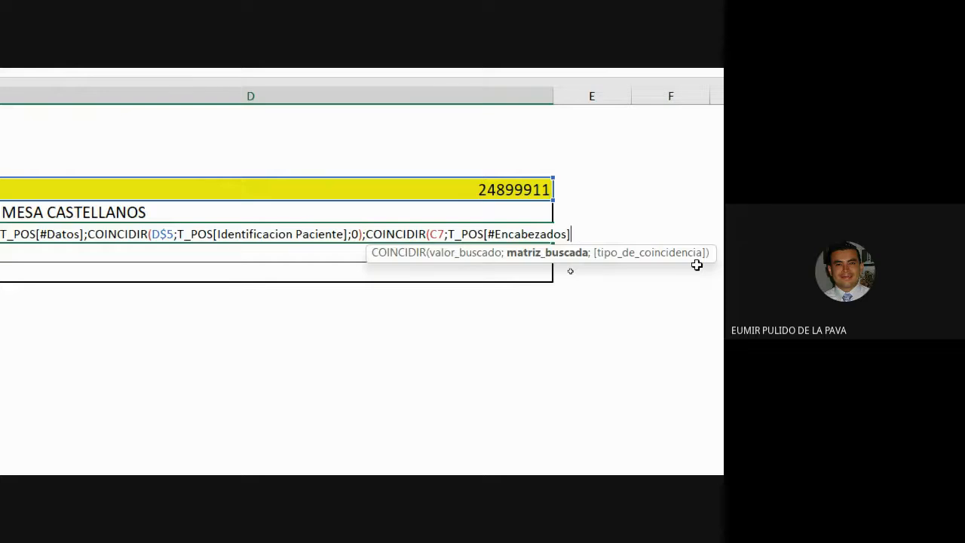
Finish with match type 0, close both functions, and confirm the D7 formula
text(;0)
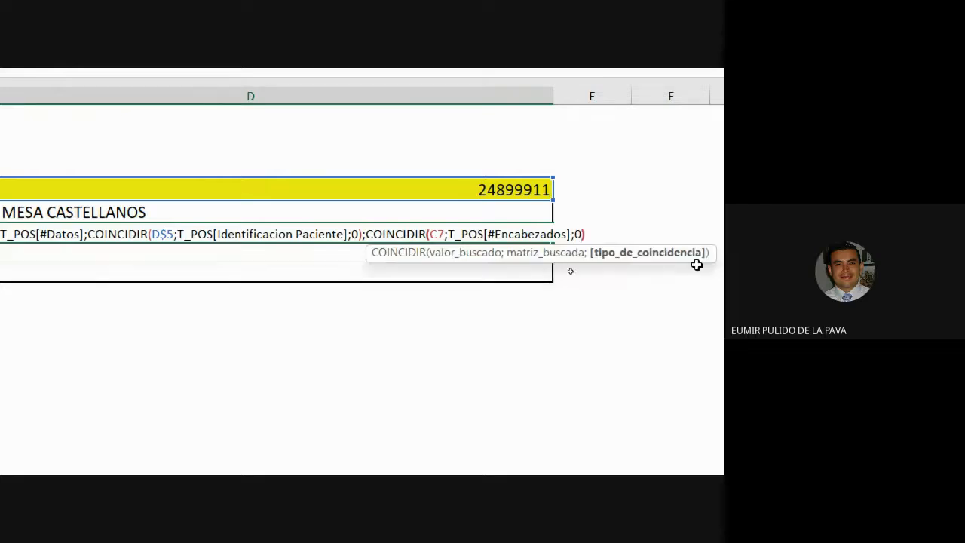
text())
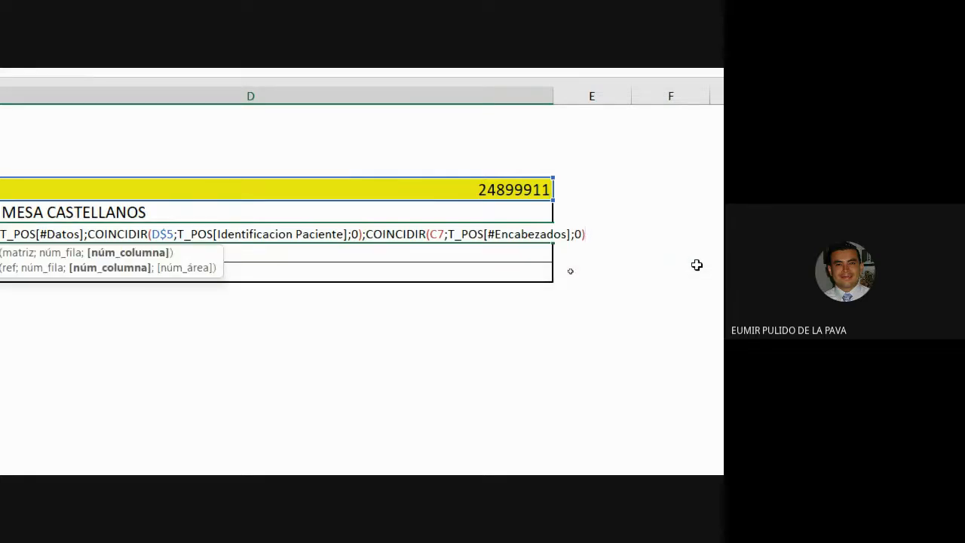
text())
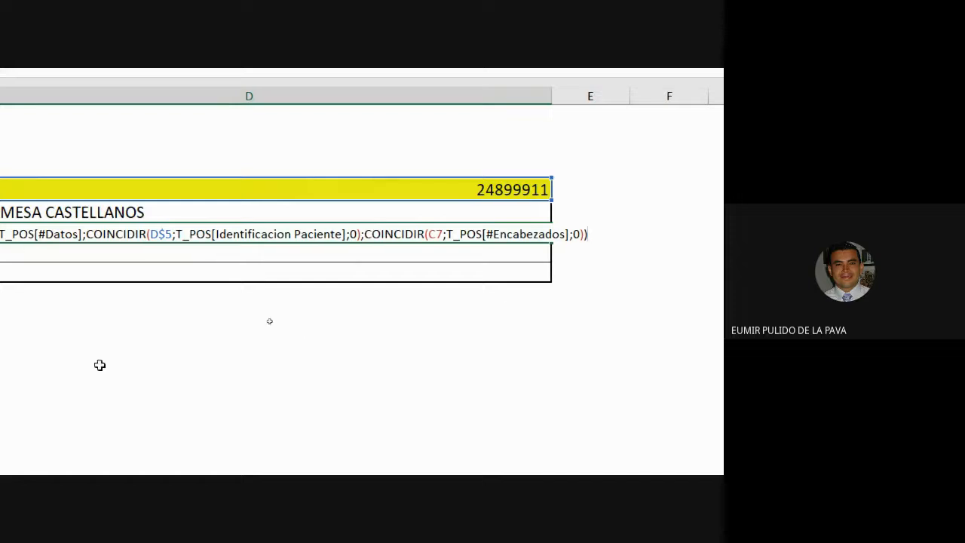
scroll(45, 381, left, 2)
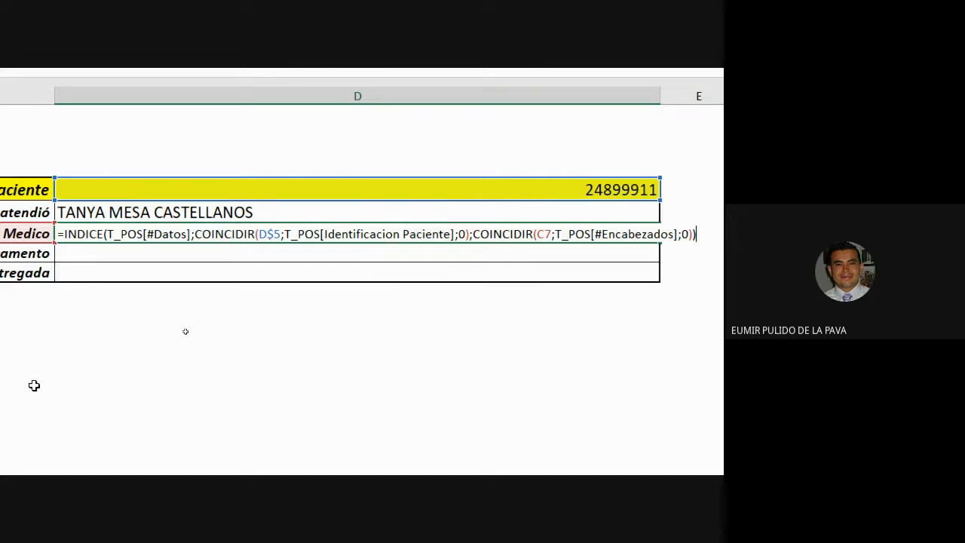
key(Return)
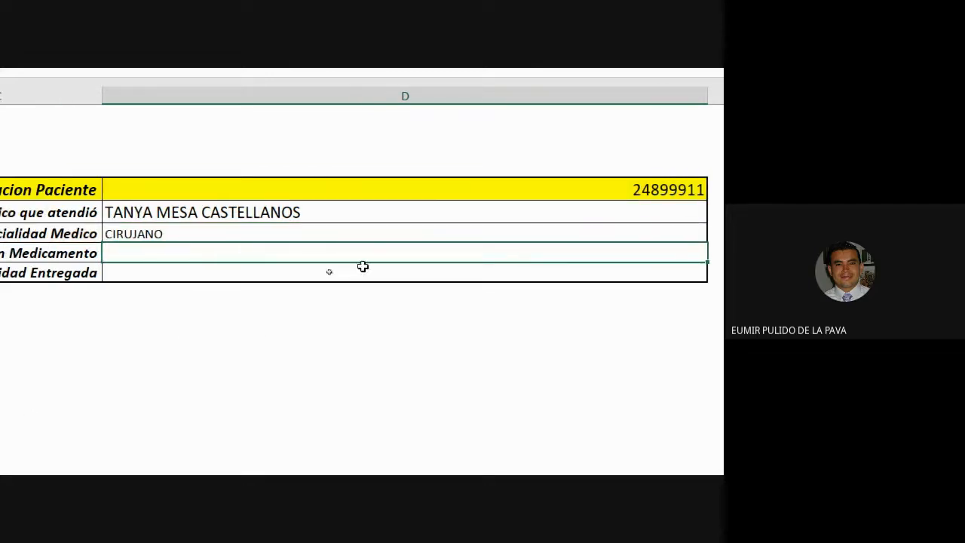
Copy the D7 formula down to D8 and D9 with the fill handle and check the copied cells
click(439, 231)
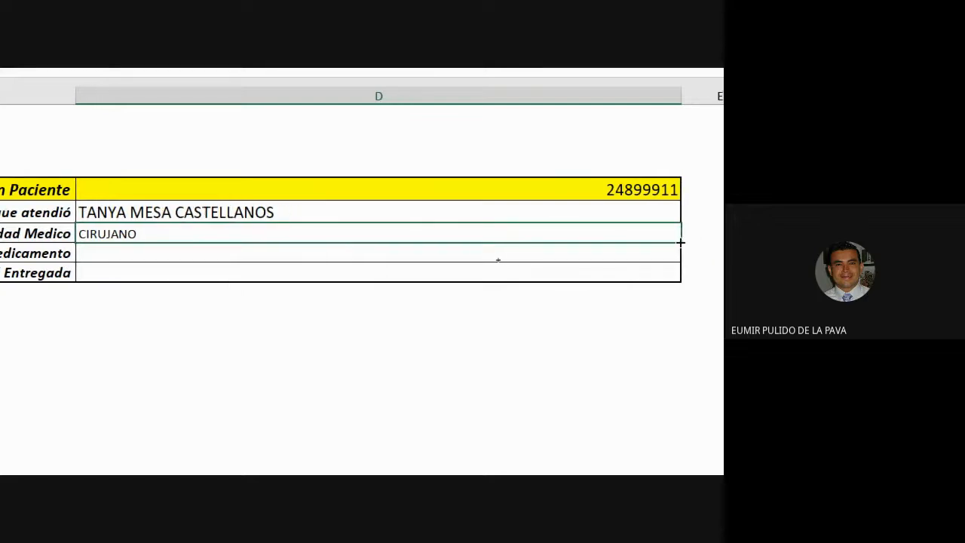
drag(680, 242, 680, 283)
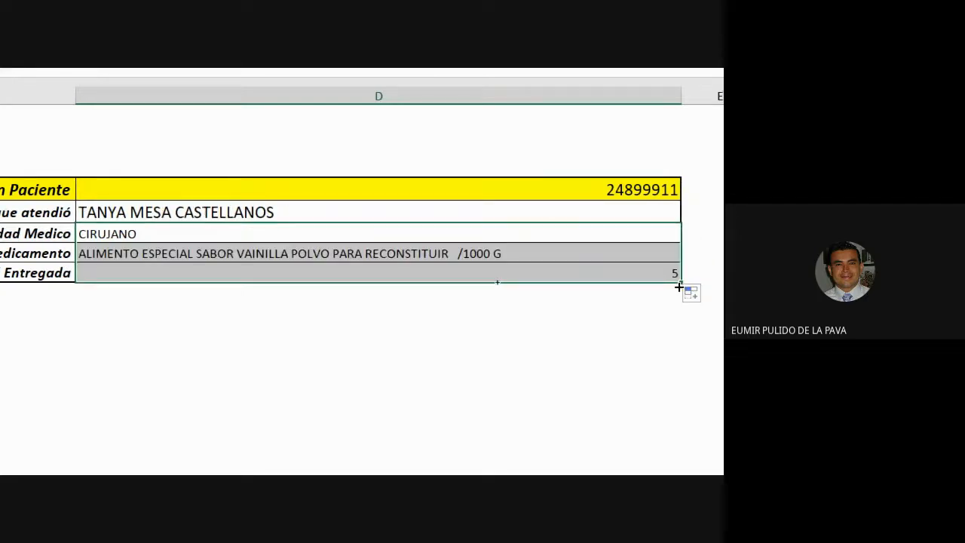
click(431, 255)
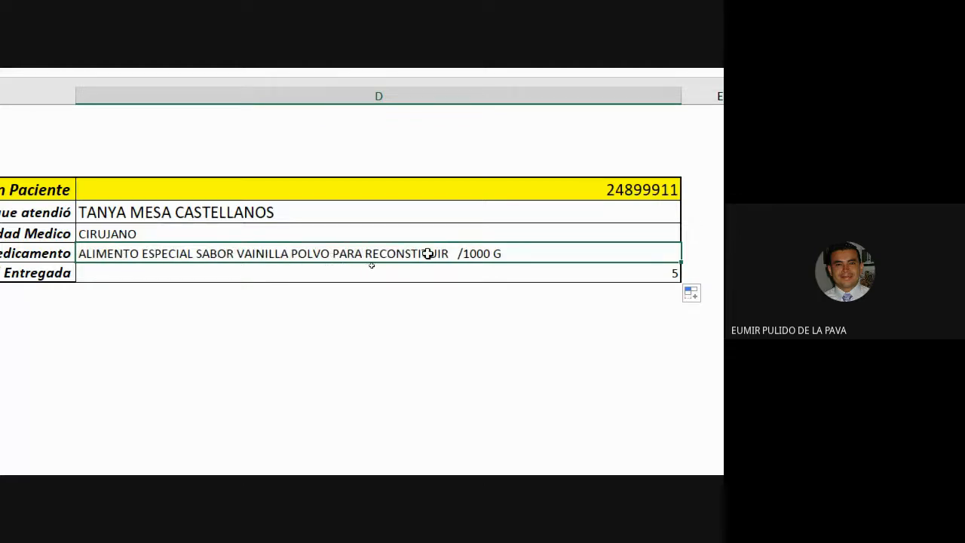
click(666, 273)
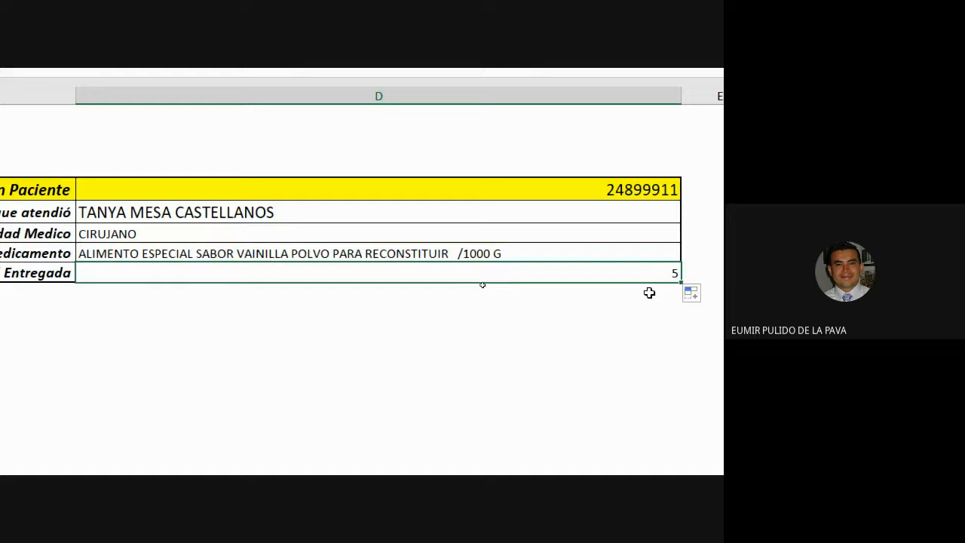
Switch to the BD sheet and browse the patient records, selecting row 521 and scrolling across its columns
click(628, 189)
click(103, 399)
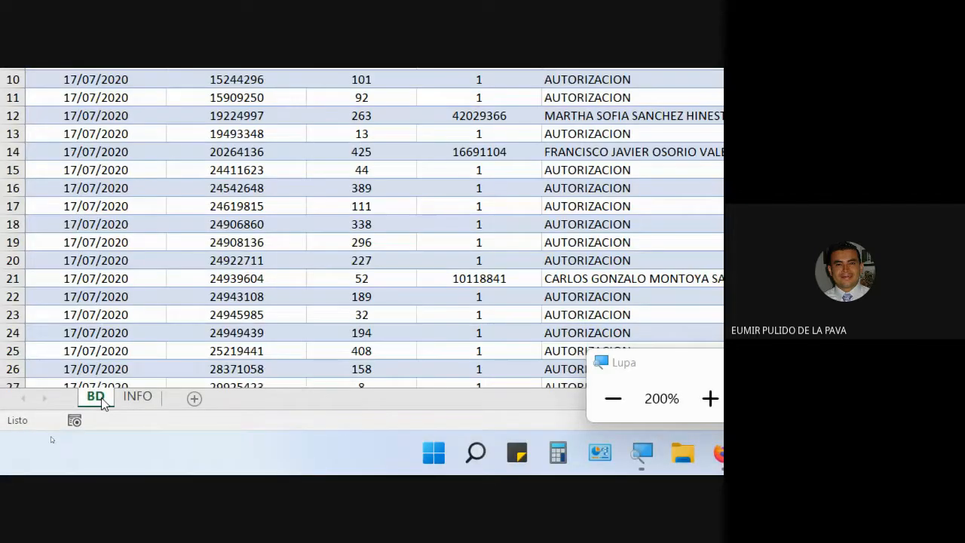
scroll(213, 360, down, 20)
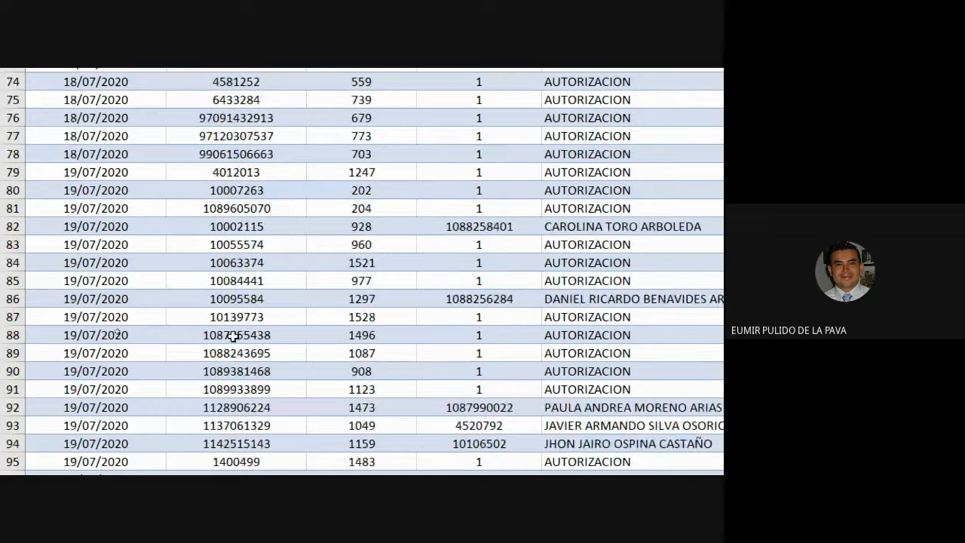
scroll(110, 420, down, 20)
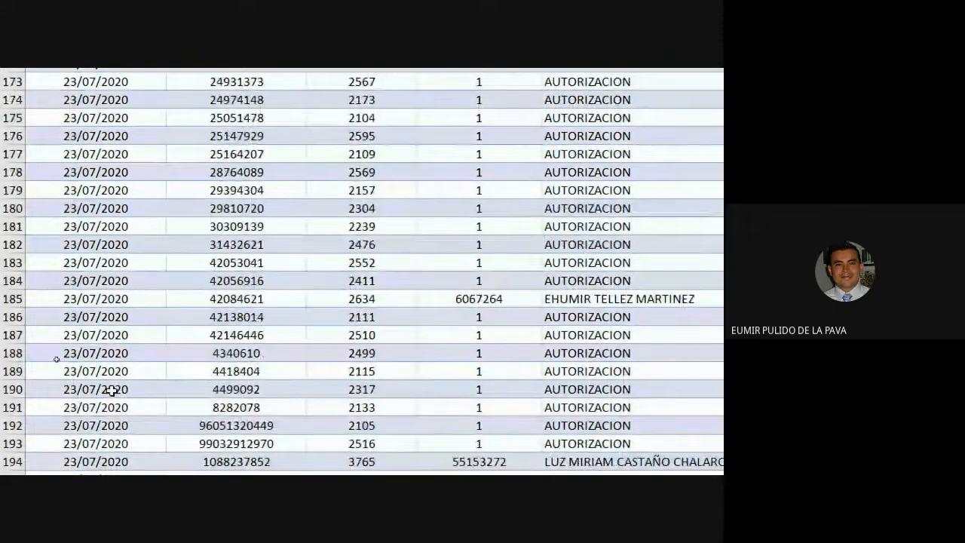
scroll(132, 409, down, 20)
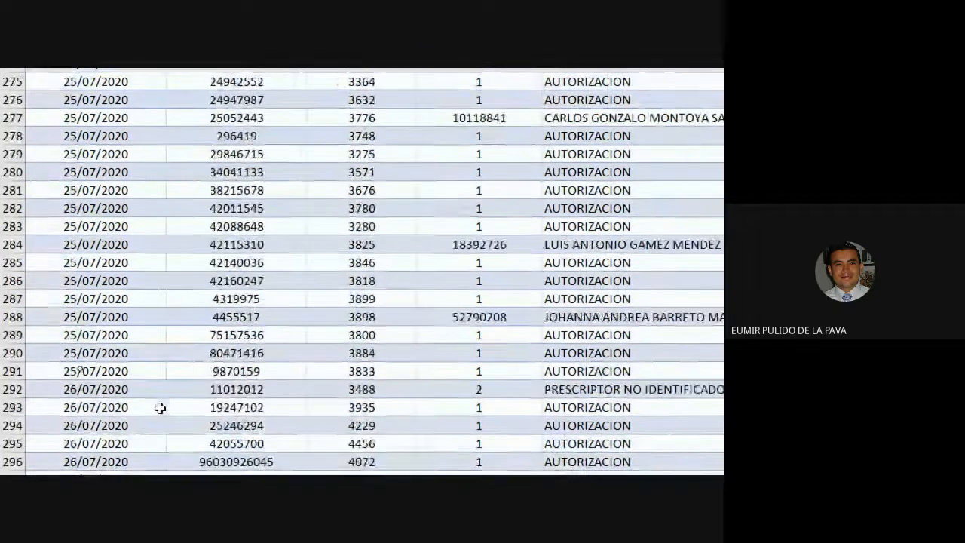
scroll(143, 418, down, 20)
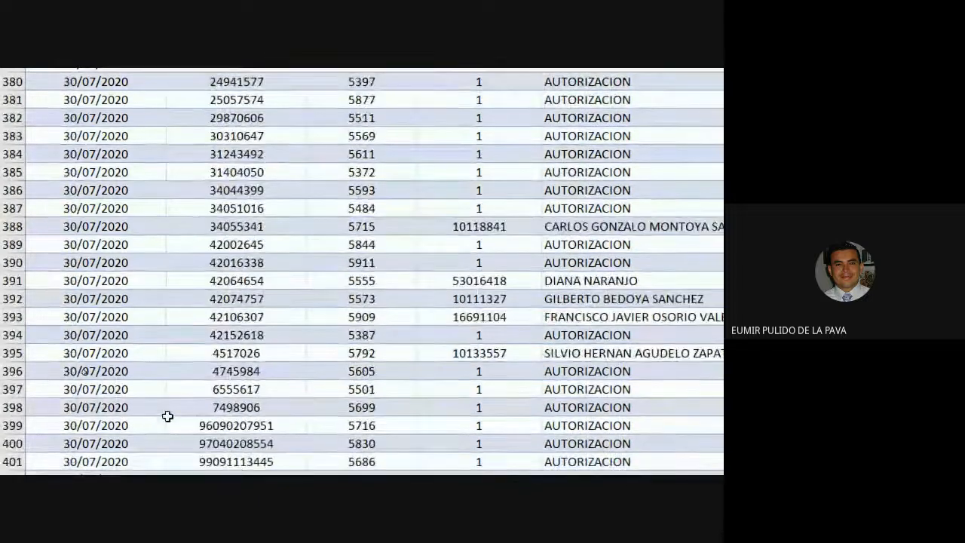
scroll(183, 414, down, 14)
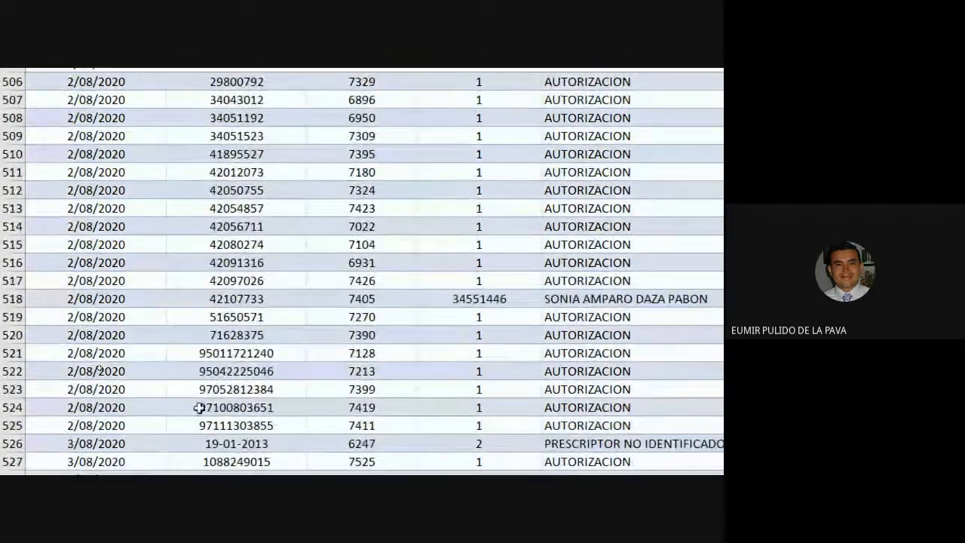
click(230, 353)
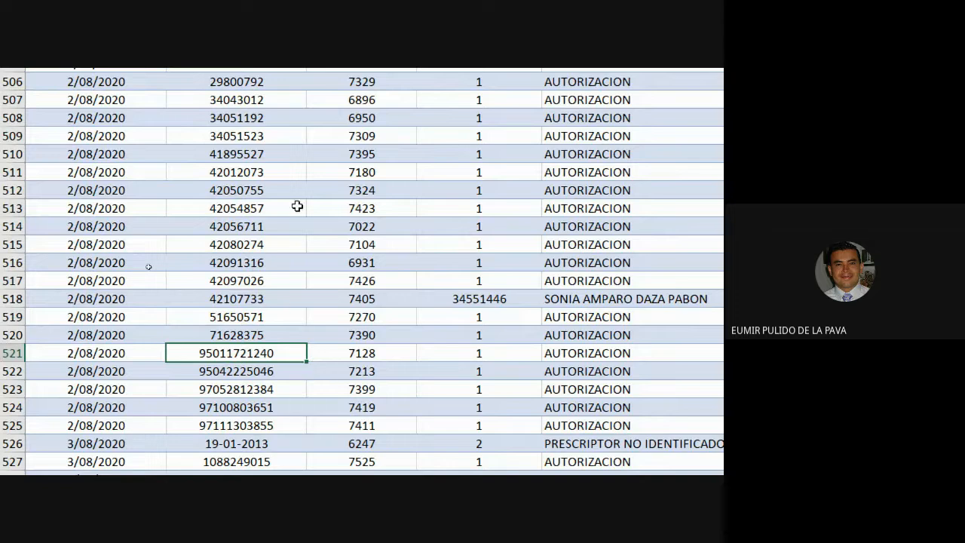
click(9, 352)
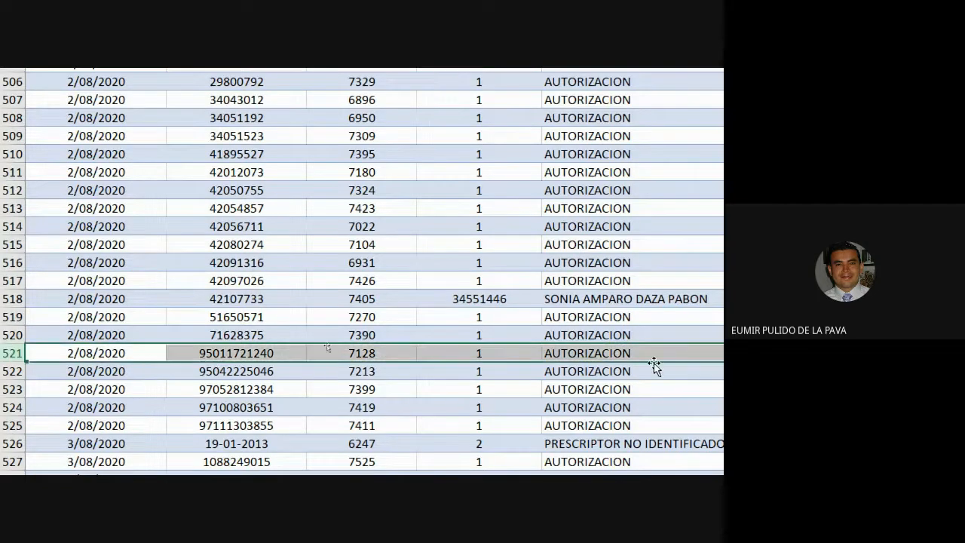
scroll(661, 366, right, 2)
scroll(660, 366, right, 1)
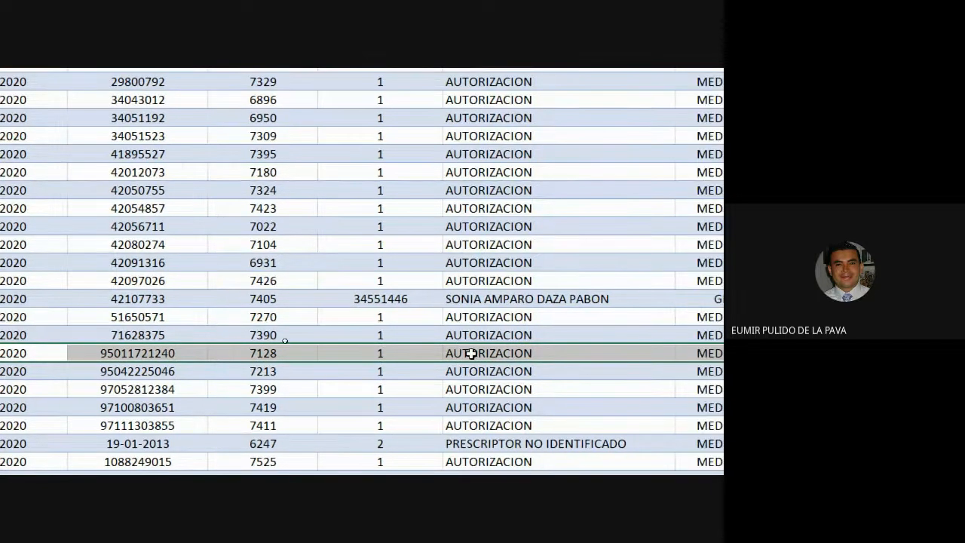
scroll(471, 353, right, 8)
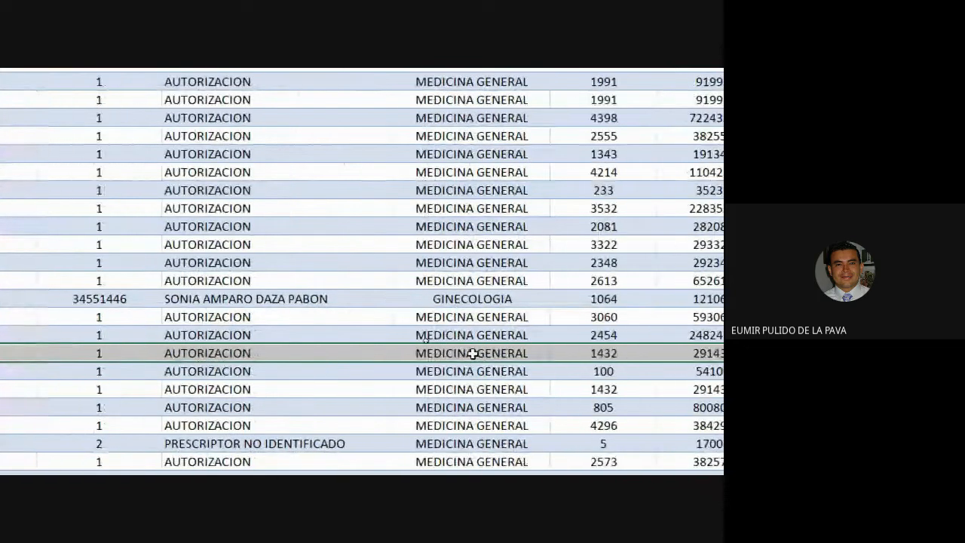
scroll(458, 355, right, 10)
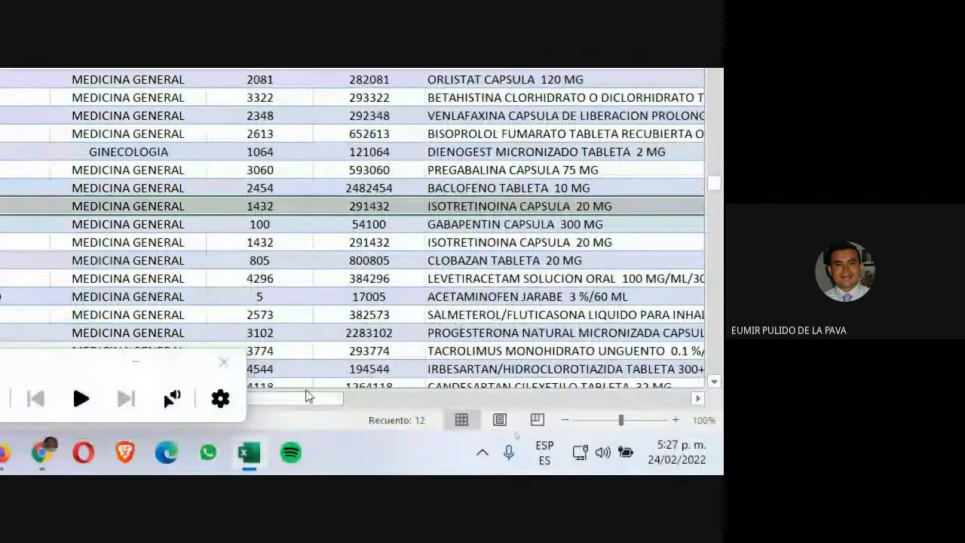
click(309, 398)
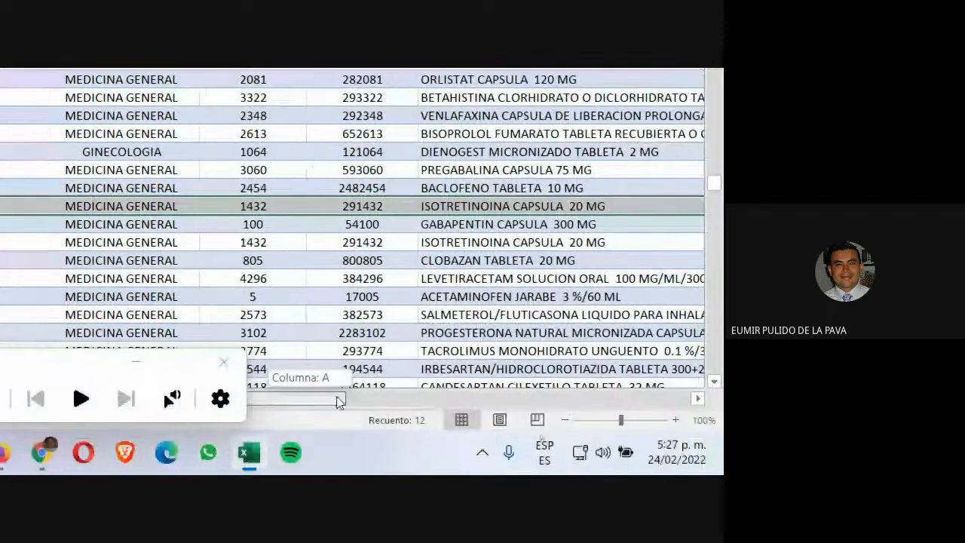
drag(445, 387, 667, 377)
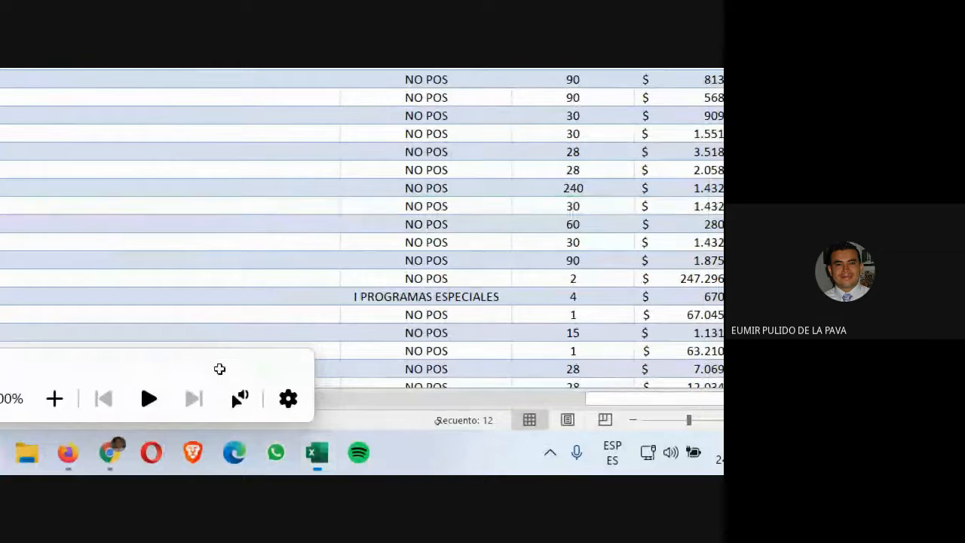
Return to the INFO sheet and narrow column D so the lookup table fits its labels
click(134, 397)
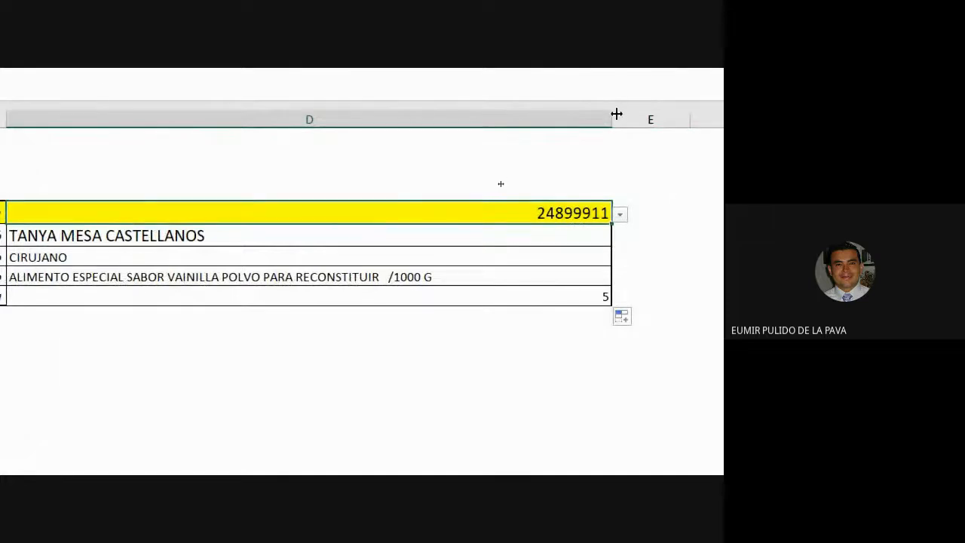
drag(612, 119, 351, 119)
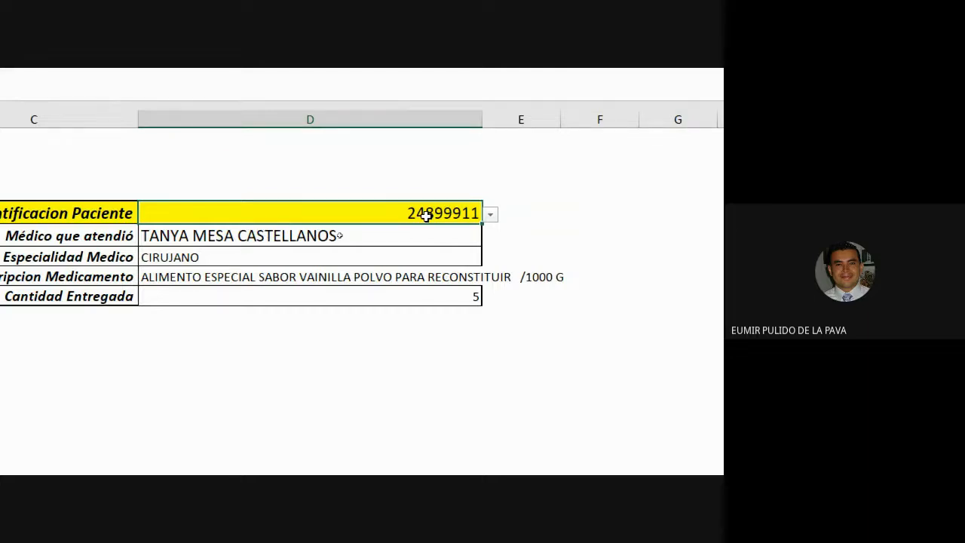
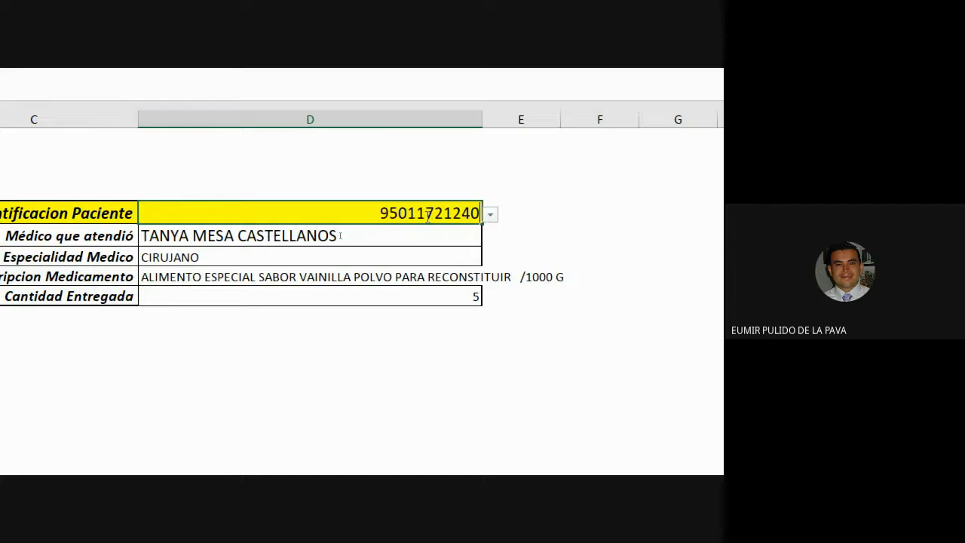
Enter a different patient's identification number in D5 to test the lookup results
key(Return)
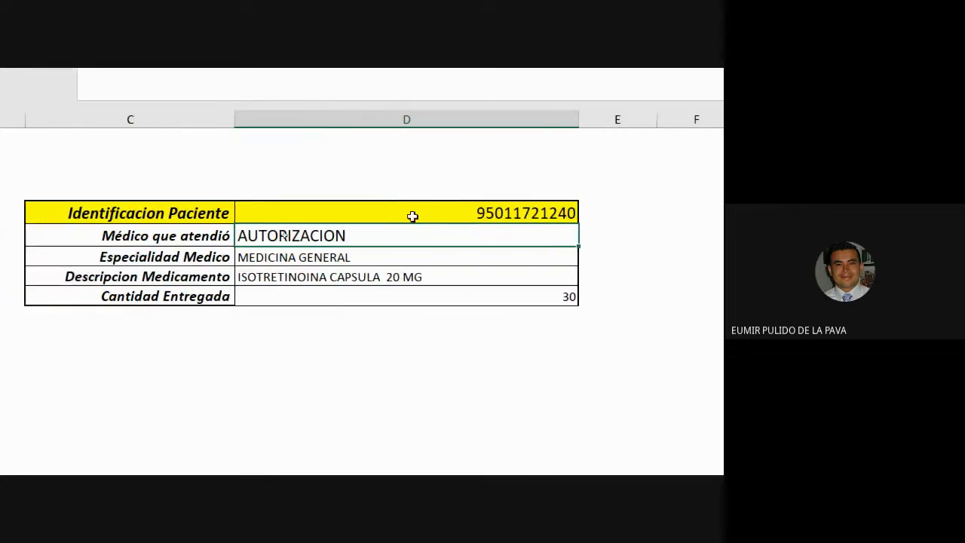
Open the D6 formula for editing and highlight its second COINCIDIR to review the column lookup
click(459, 211)
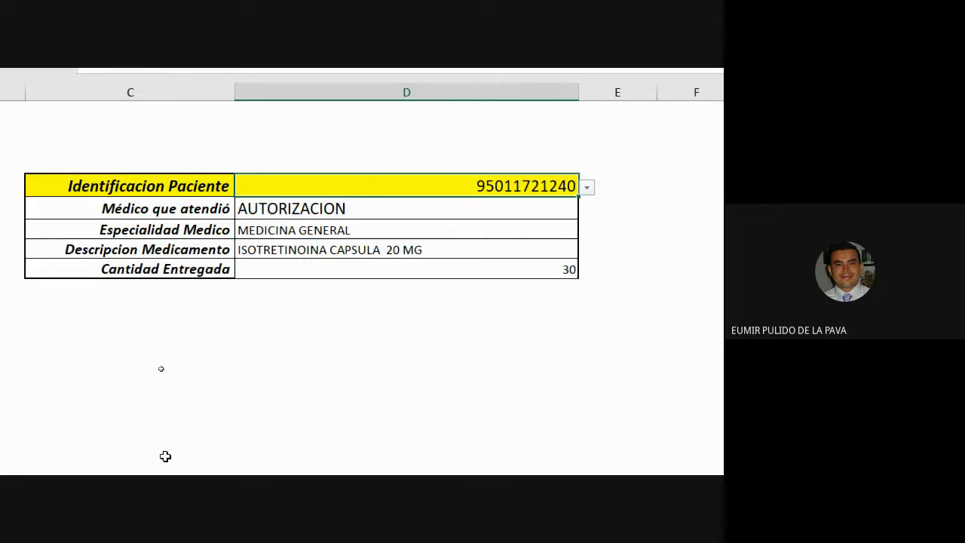
double_click(443, 209)
scroll(672, 231, right, 3)
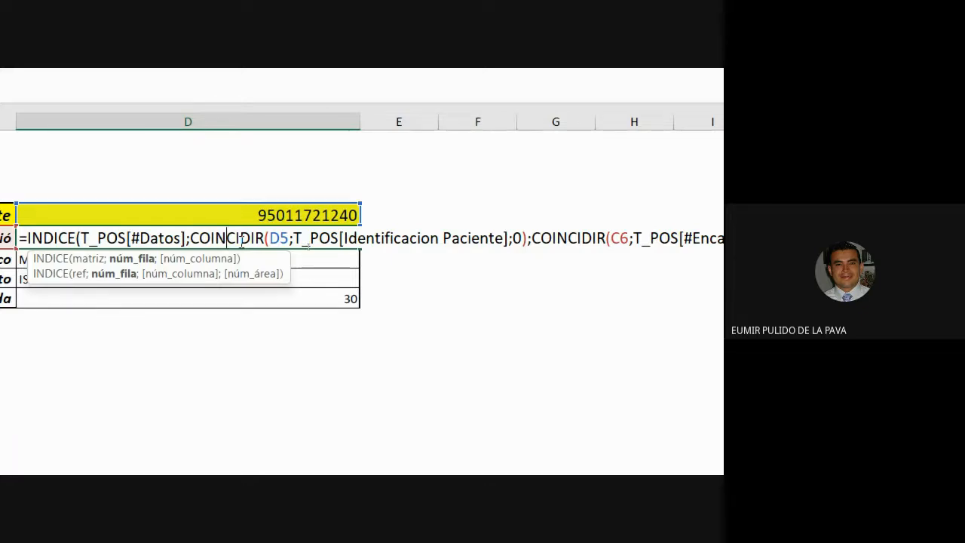
drag(183, 238, 459, 239)
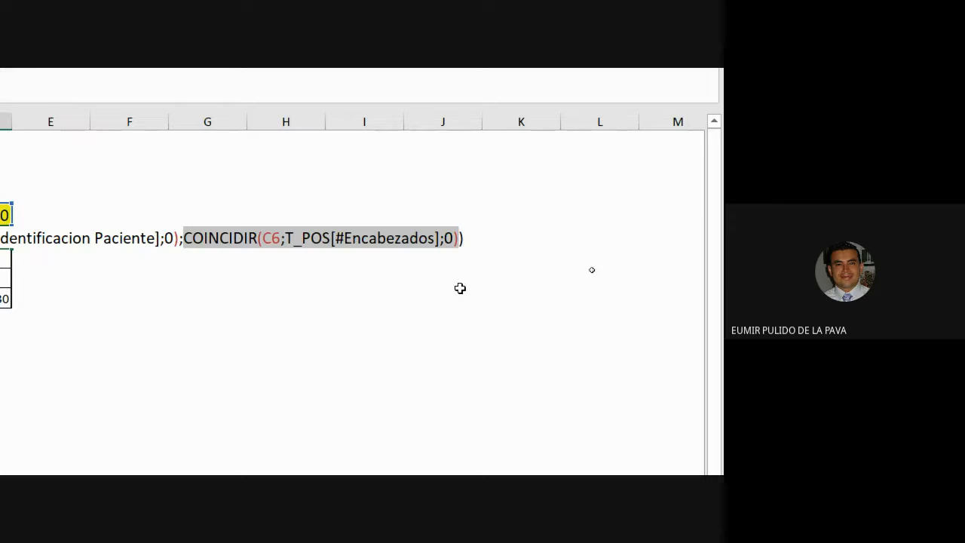
key(Return)
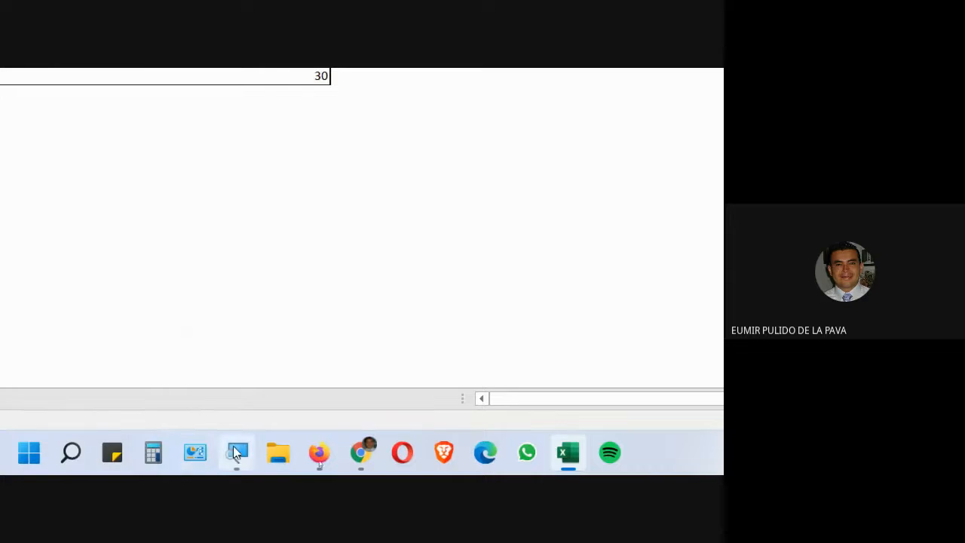
Switch to Google Meet and open the meeting's recording options to stop the recording
click(237, 452)
click(209, 399)
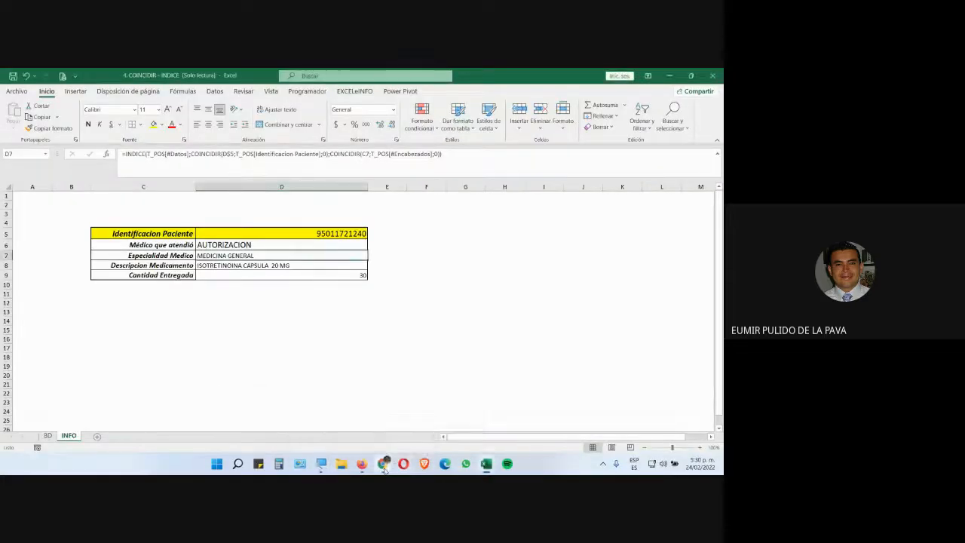
click(357, 430)
mouse_move(487, 334)
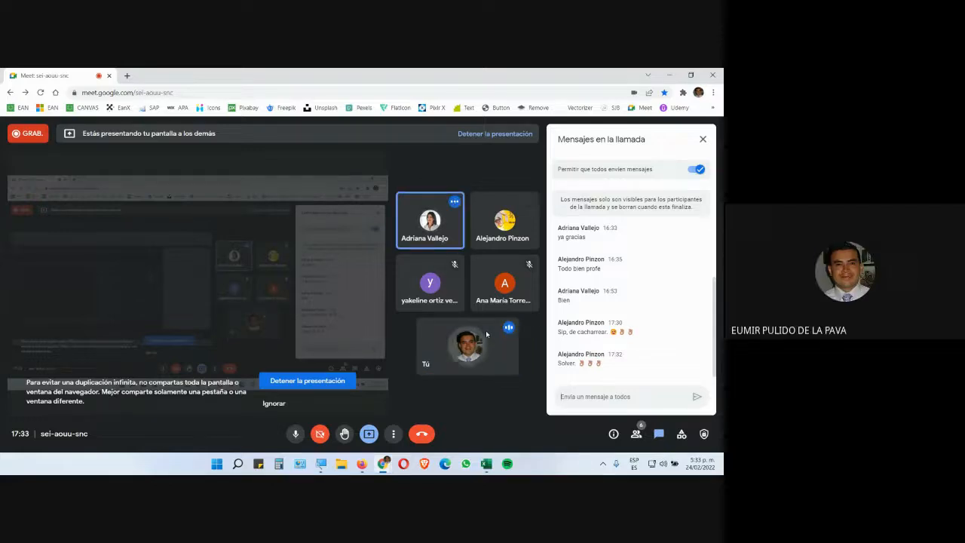
click(389, 435)
click(453, 219)
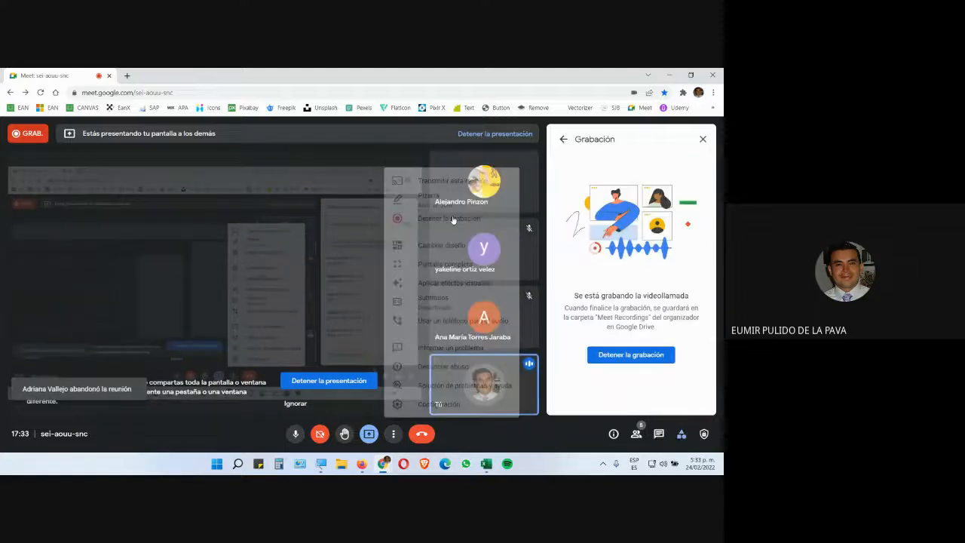